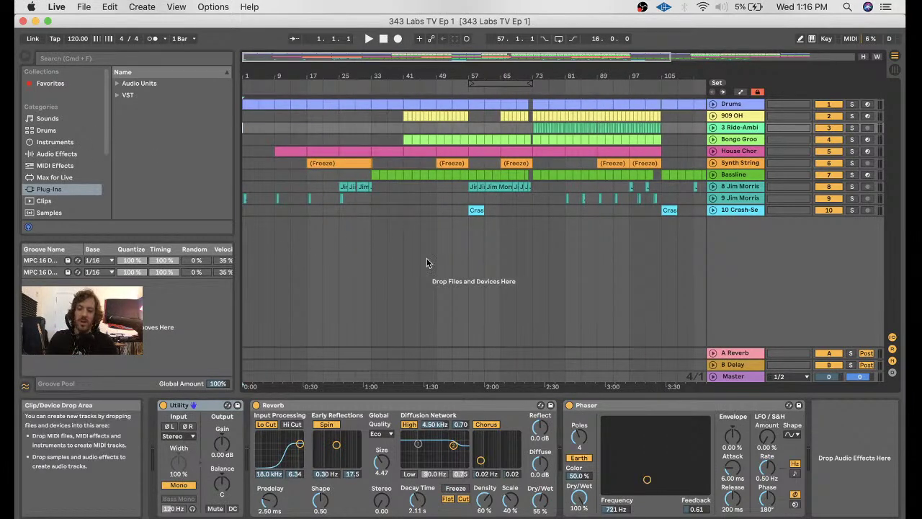
- Hide the Info View and play the arrangement from the beginning
key(shift+slash)
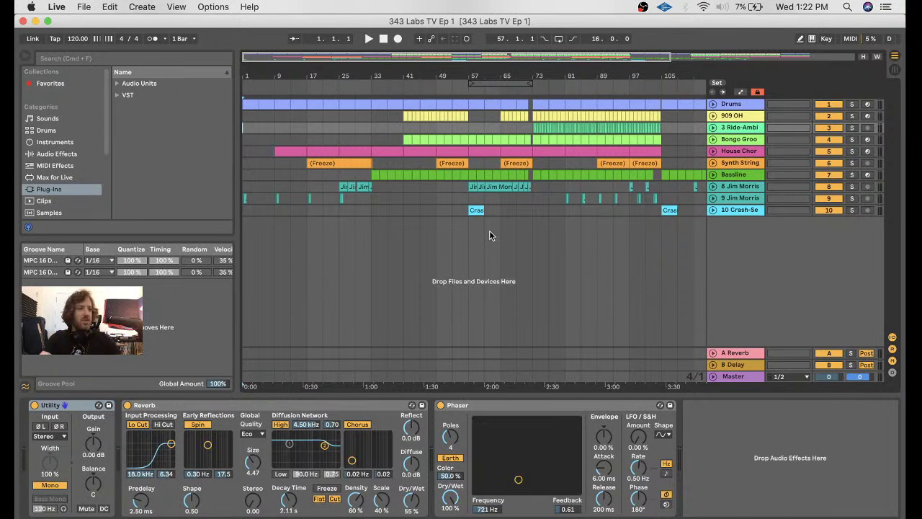
key(space)
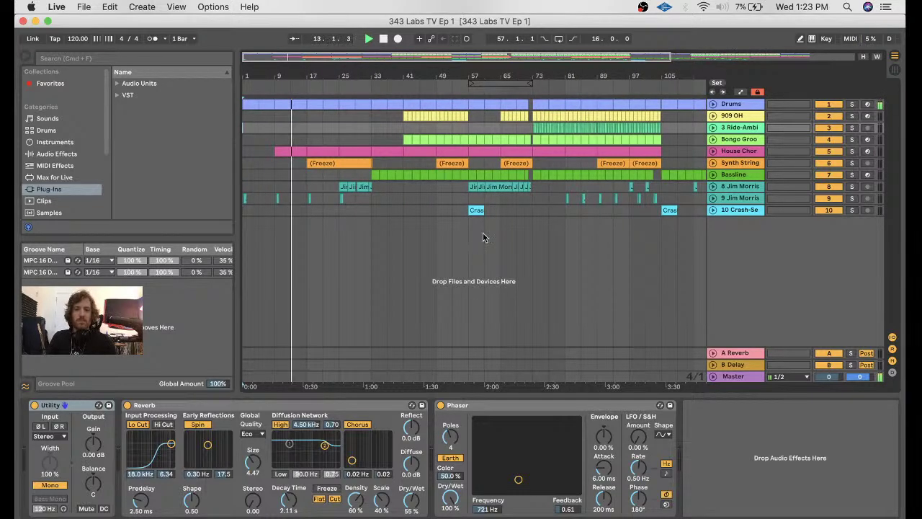
- Unfold the Drums track in the arrangement and display its Auto Filter Device On automation
click(712, 105)
click(657, 129)
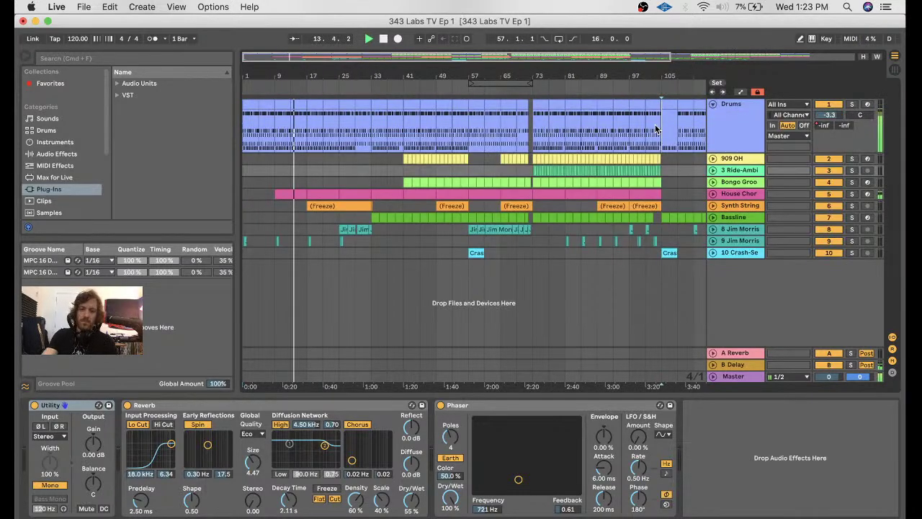
click(604, 125)
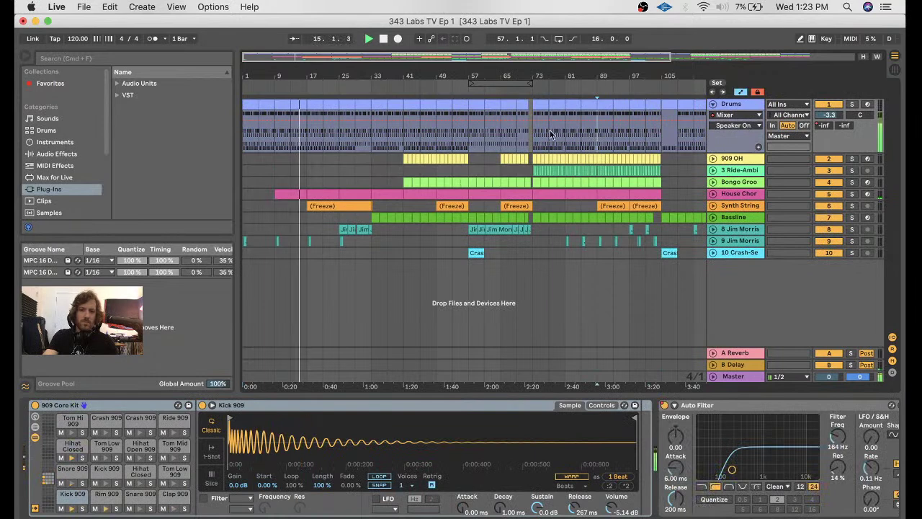
scroll(551, 134, right, 5)
click(742, 115)
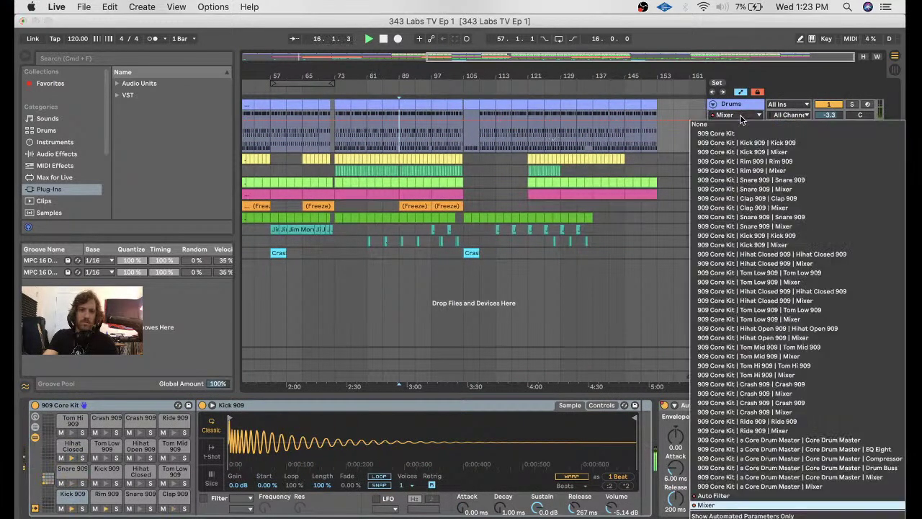
click(717, 496)
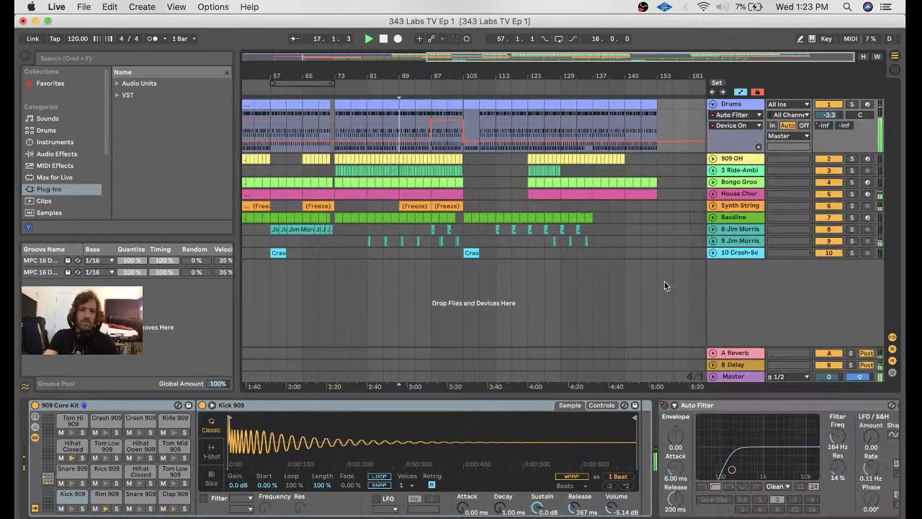
scroll(497, 255, left, 5)
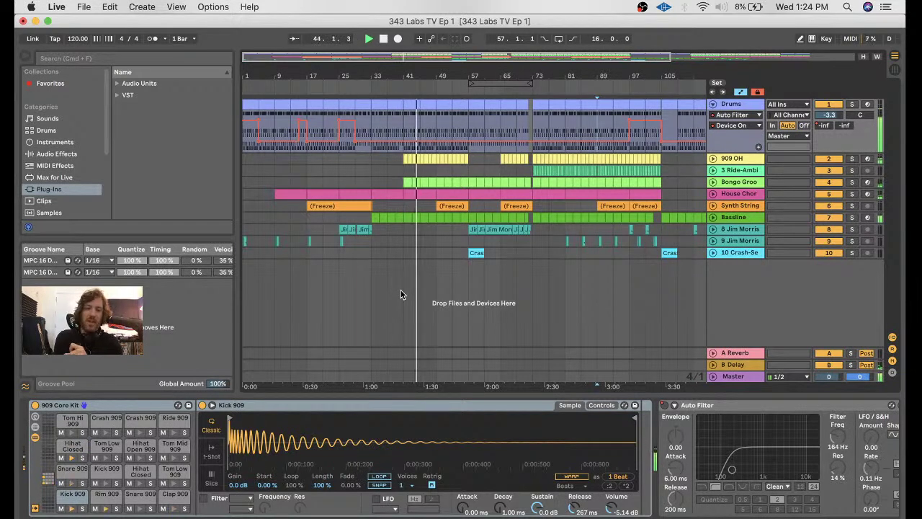
- Try removing the Kick 909 instrument from the 909 Core Kit on the Drums track
click(749, 217)
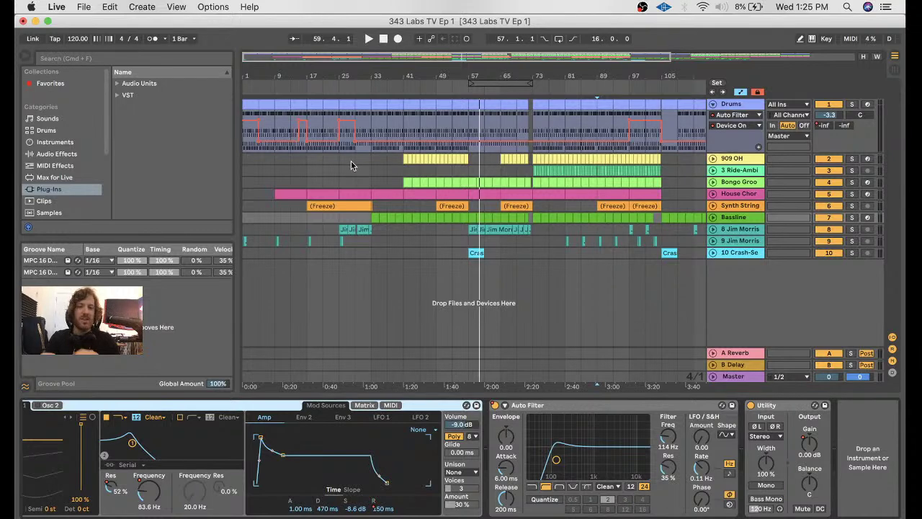
click(741, 108)
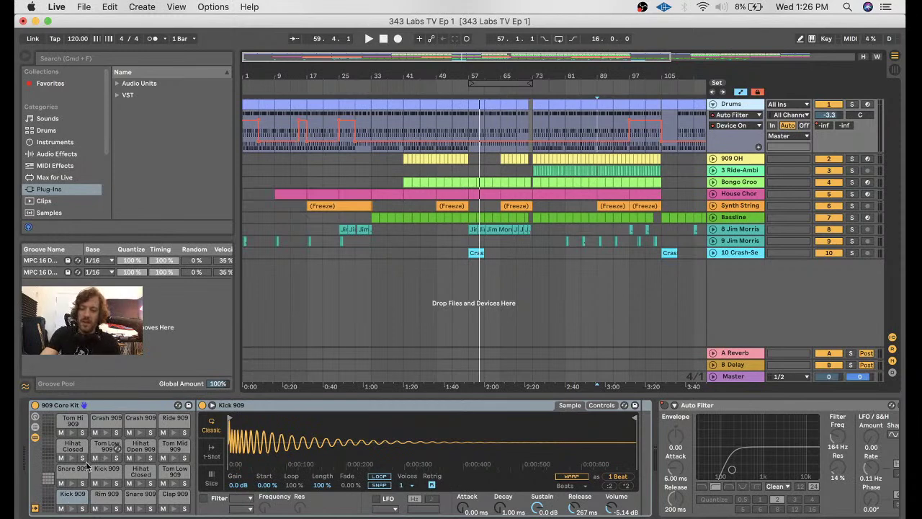
key(Delete)
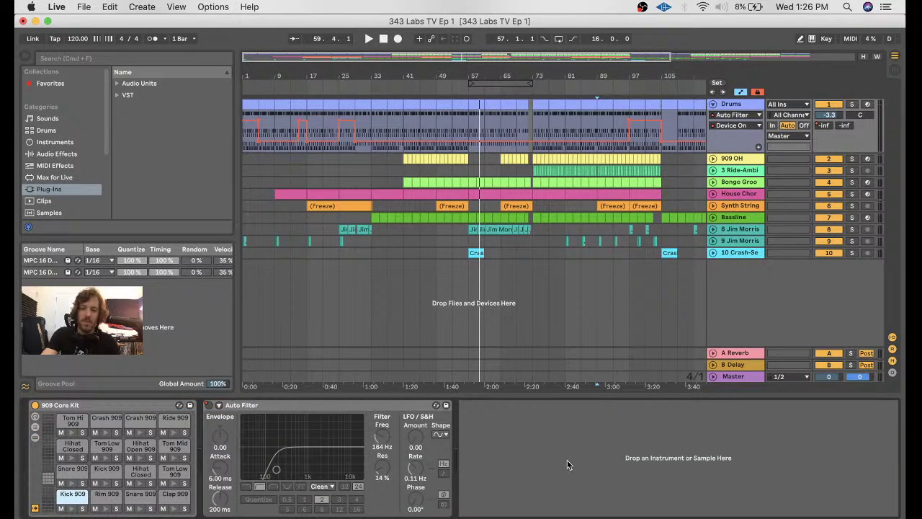
key(super+z)
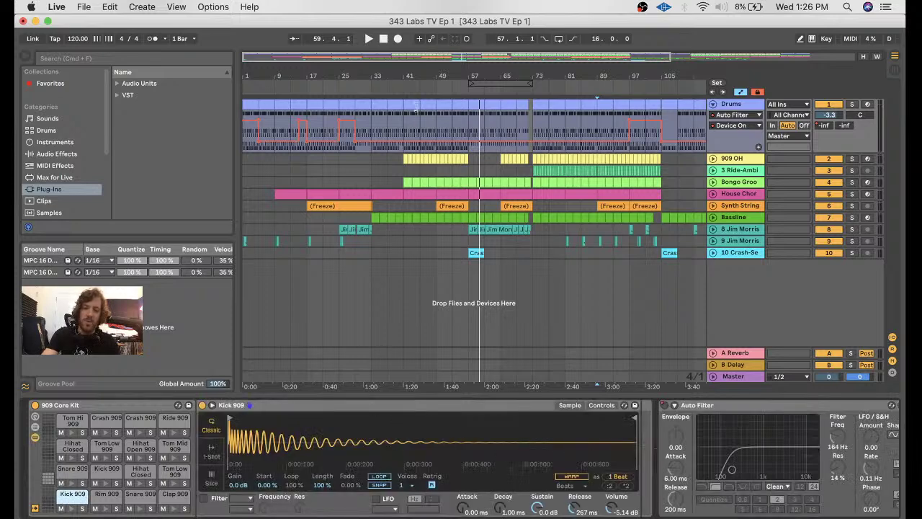
- Switch to Session View and expand the Drums rack into its individual chains, with Kick 909 selected
key(Tab)
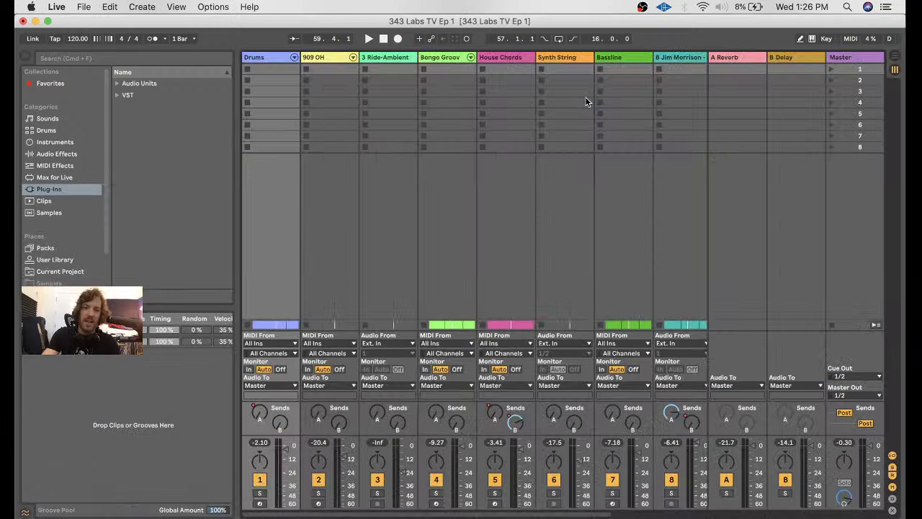
click(293, 58)
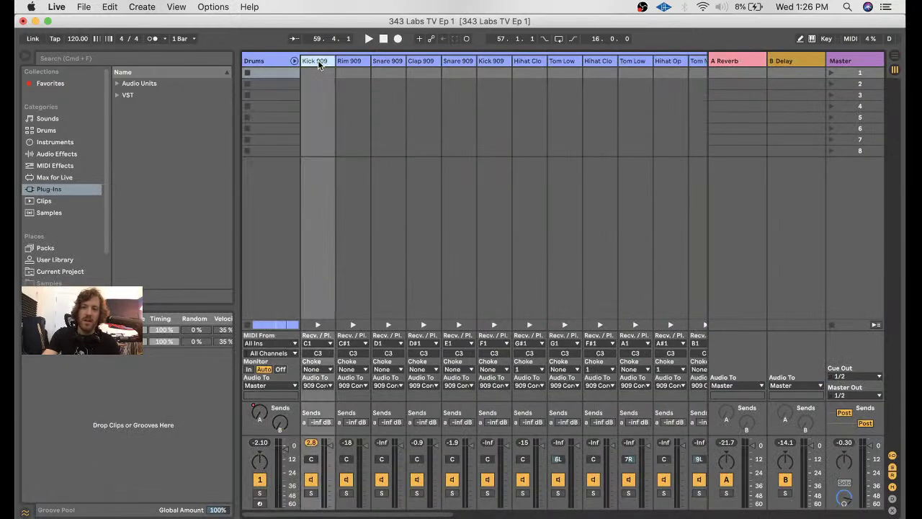
scroll(319, 64, right, 3)
scroll(627, 132, left, 3)
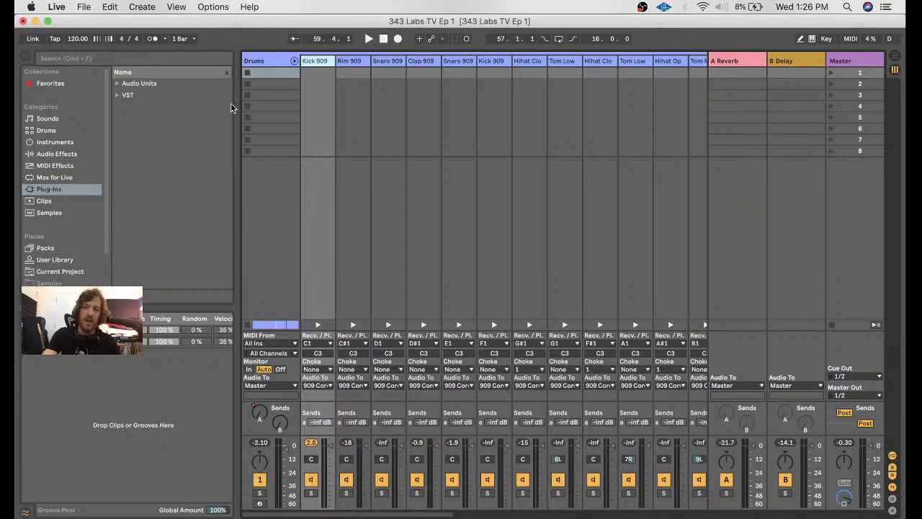
- Add the Boz Digital Labs Plus 10 db Compressor from the Audio Units plug-ins to the Kick 909 chain
click(69, 157)
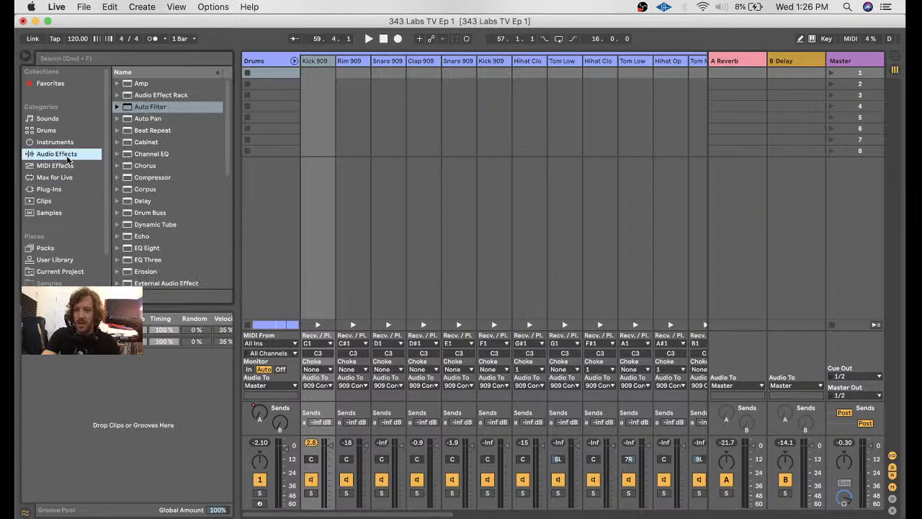
click(65, 188)
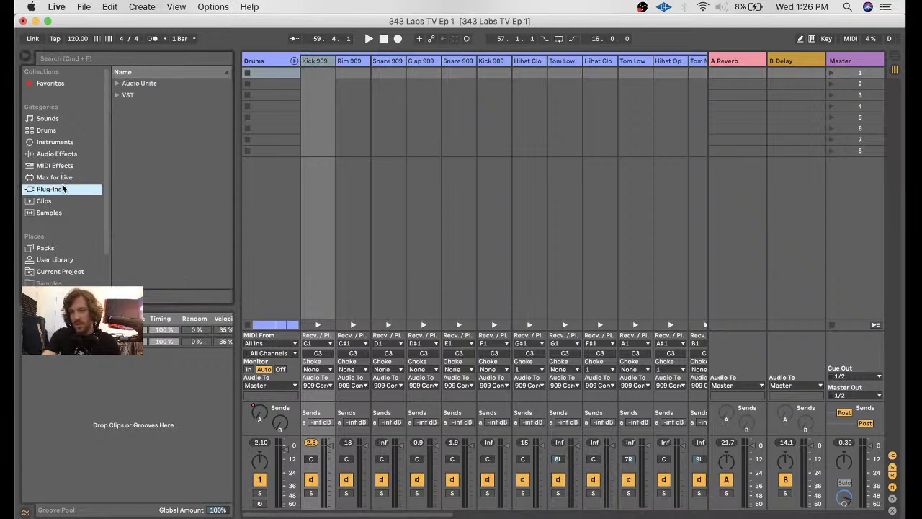
click(117, 83)
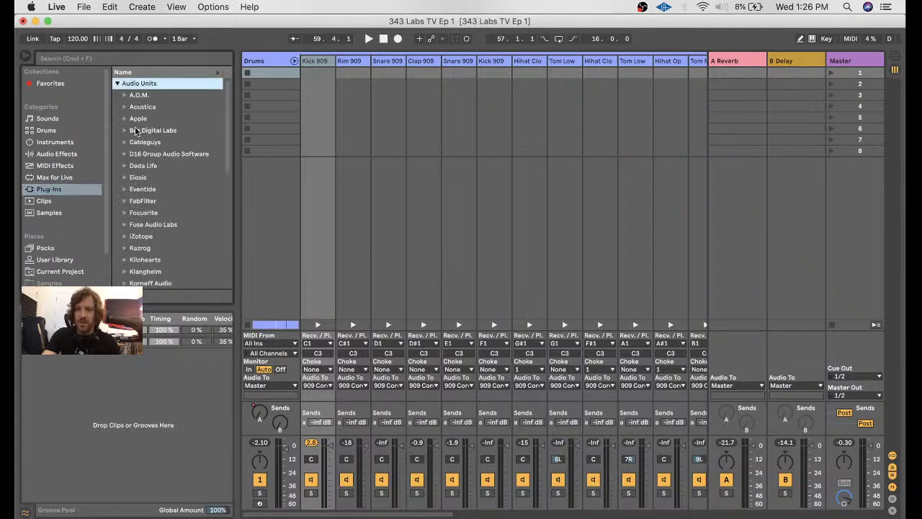
scroll(155, 196, down, 3)
scroll(154, 196, down, 9)
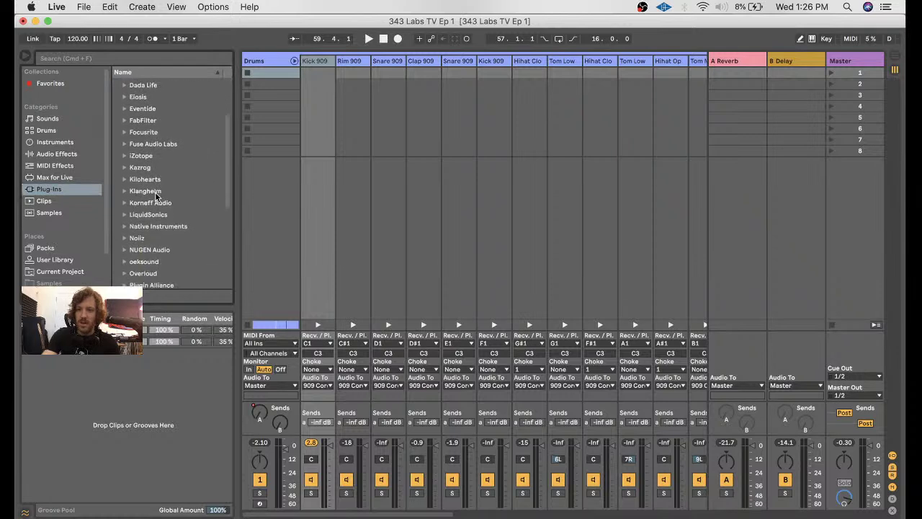
scroll(155, 196, up, 12)
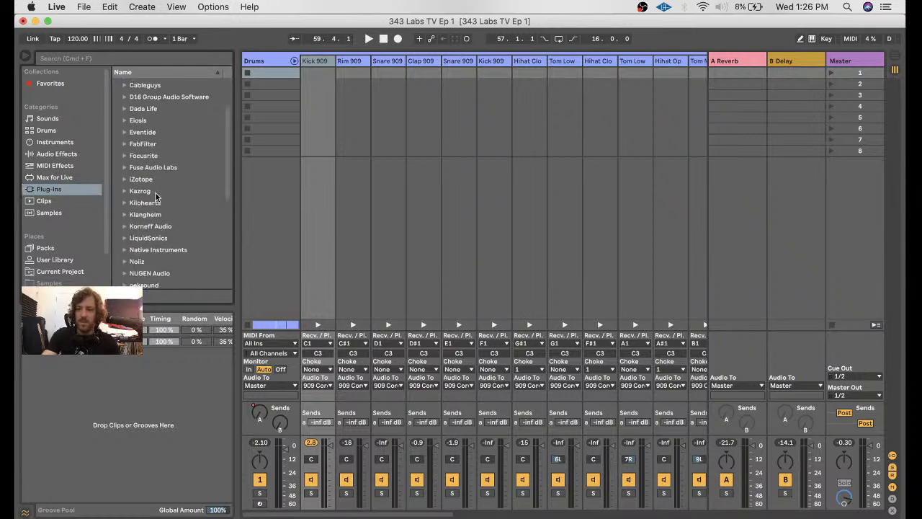
click(126, 114)
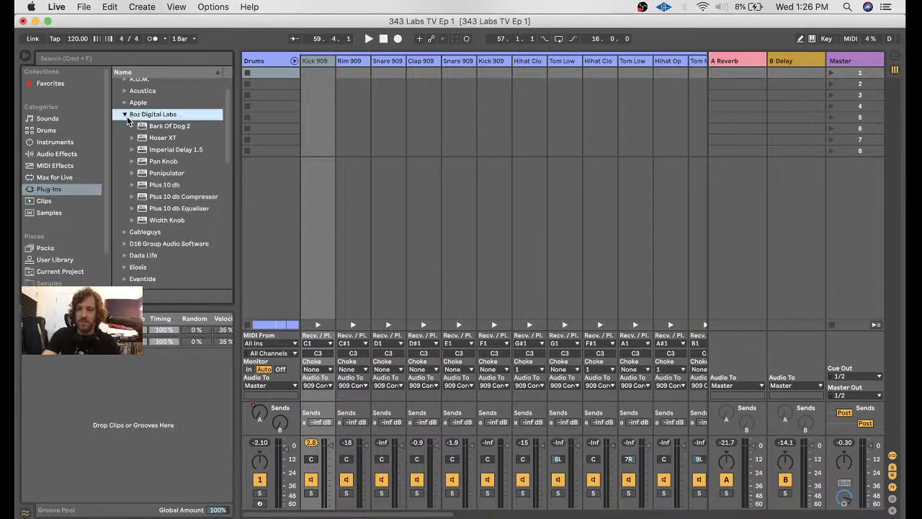
click(186, 208)
click(176, 198)
drag(173, 200, 566, 73)
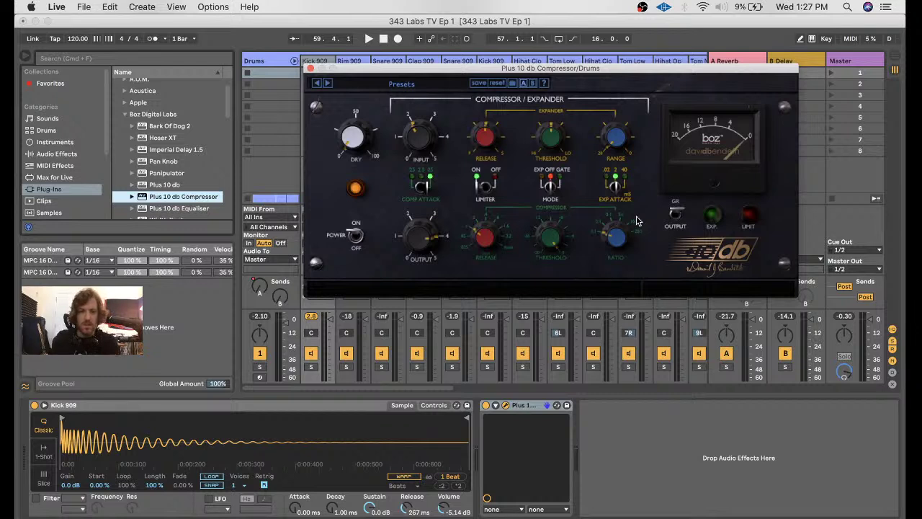
- Try the Plus 10 db Compressor's compressor attack at 0.25 ms and return it to 25 ms
mouse_move(614, 245)
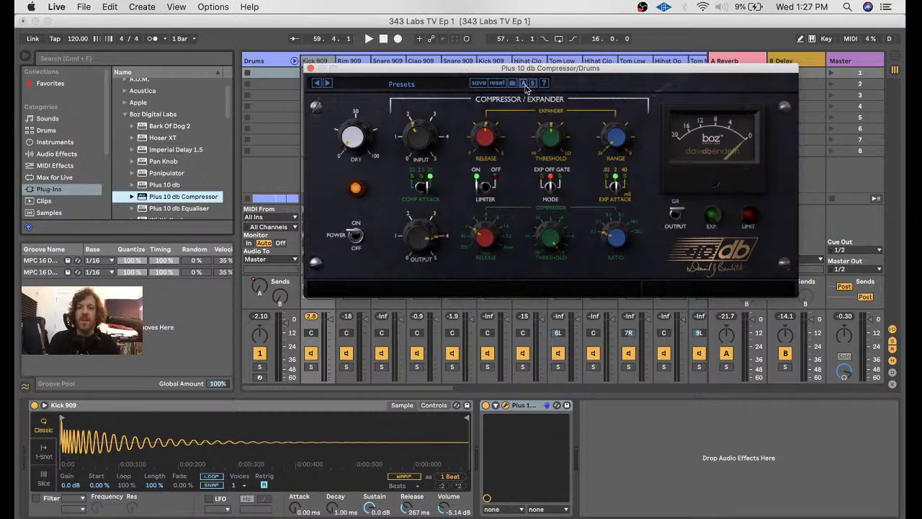
drag(530, 72, 524, 103)
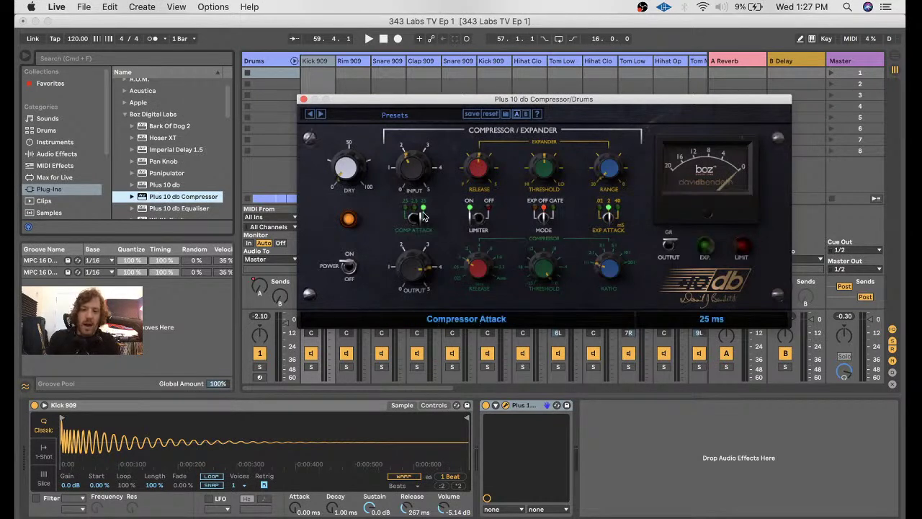
mouse_move(423, 223)
mouse_down()
mouse_move(388, 222)
mouse_move(405, 222)
mouse_up()
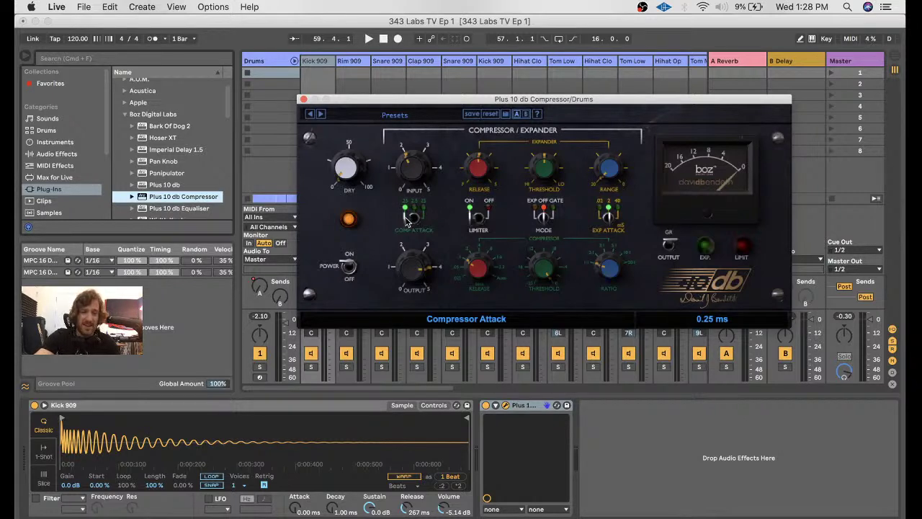
drag(407, 221, 462, 220)
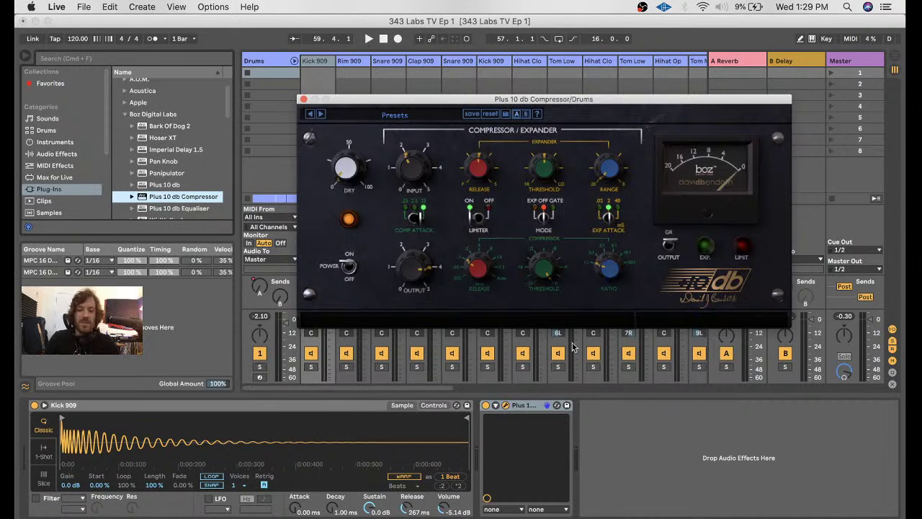
- Group the Plus 10 db Compressor into an Audio Effect Rack and add a second, empty chain to it
click(521, 408)
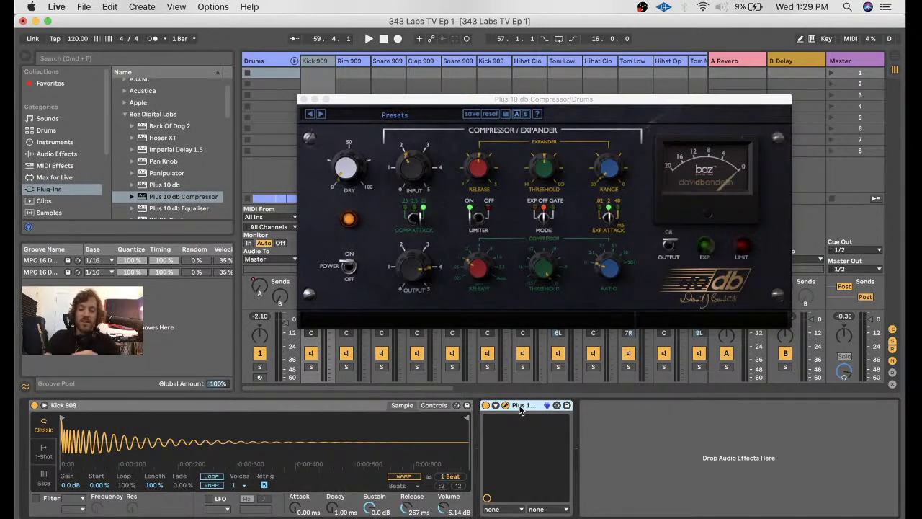
key(super+g)
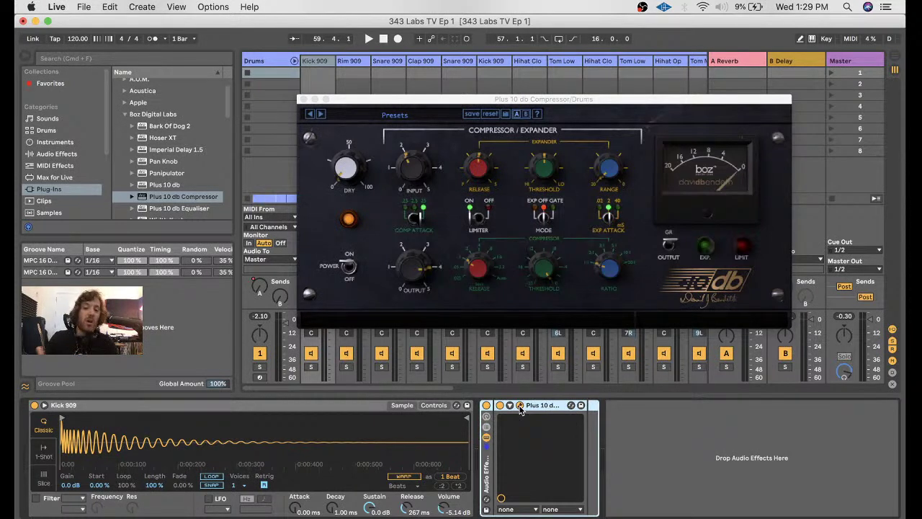
click(487, 427)
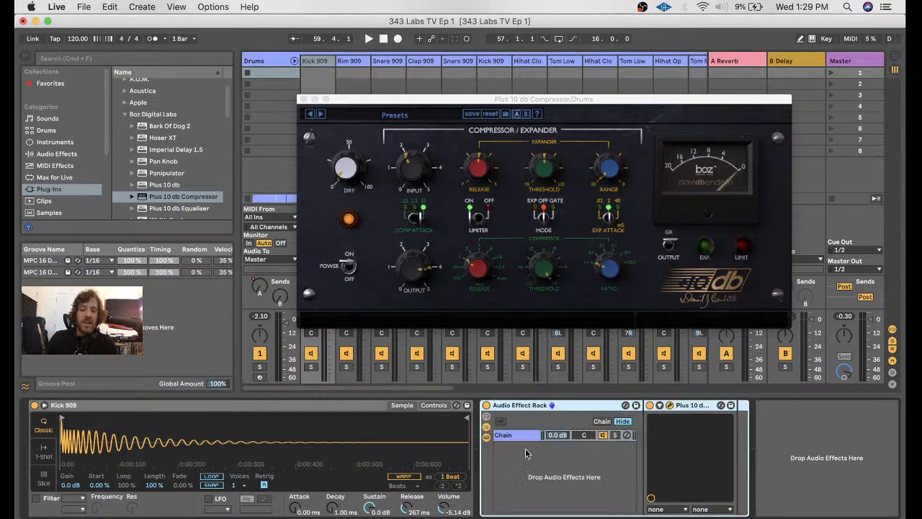
click(525, 452)
key(super+t)
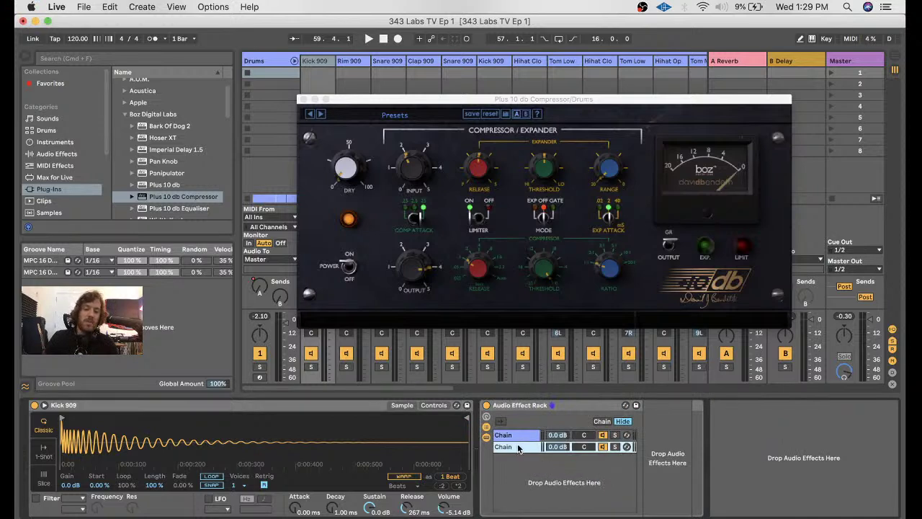
- Rename the empty rack chain as Dry and the chain holding the compressor as Wet
key(super+r)
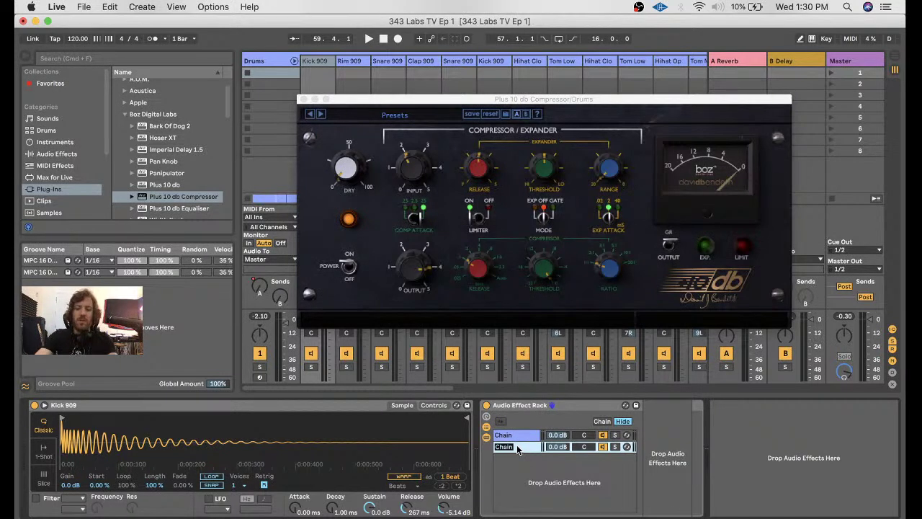
text(Dry)
key(Return)
click(511, 435)
key(super+r)
text(Wet)
key(Return)
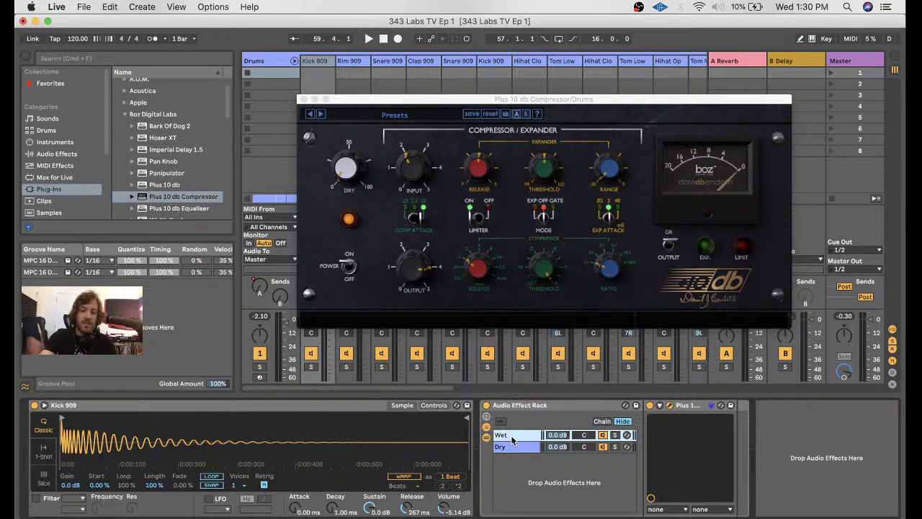
- Solo the Drums track, its Kick 909 chain and the rack's Wet chain, and start playback
click(614, 435)
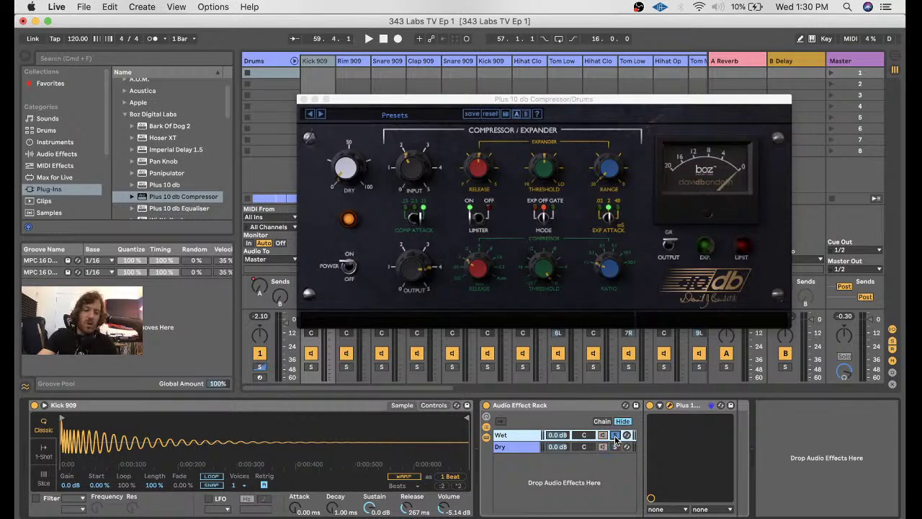
click(615, 436)
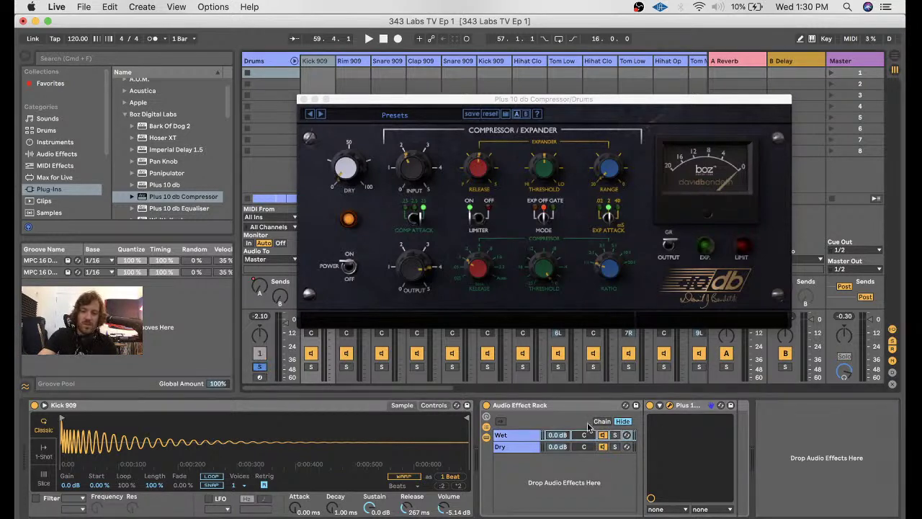
click(311, 367)
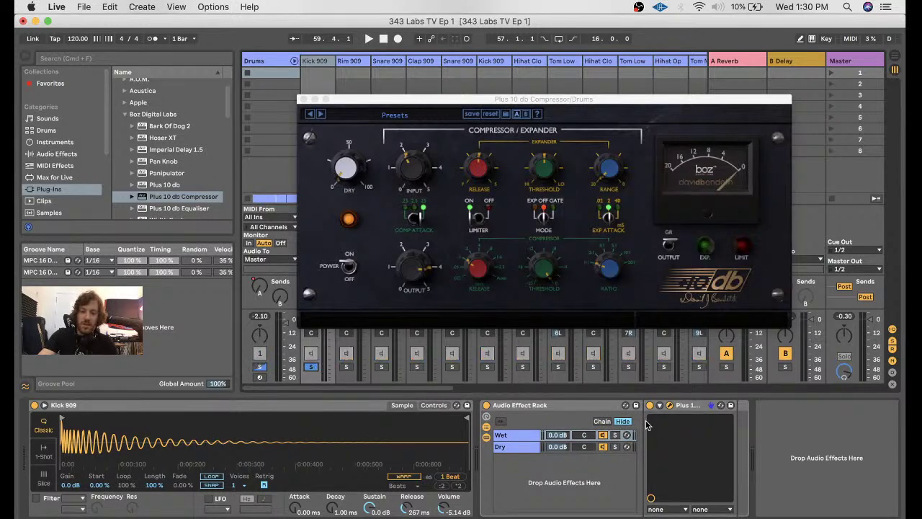
click(615, 435)
key(space)
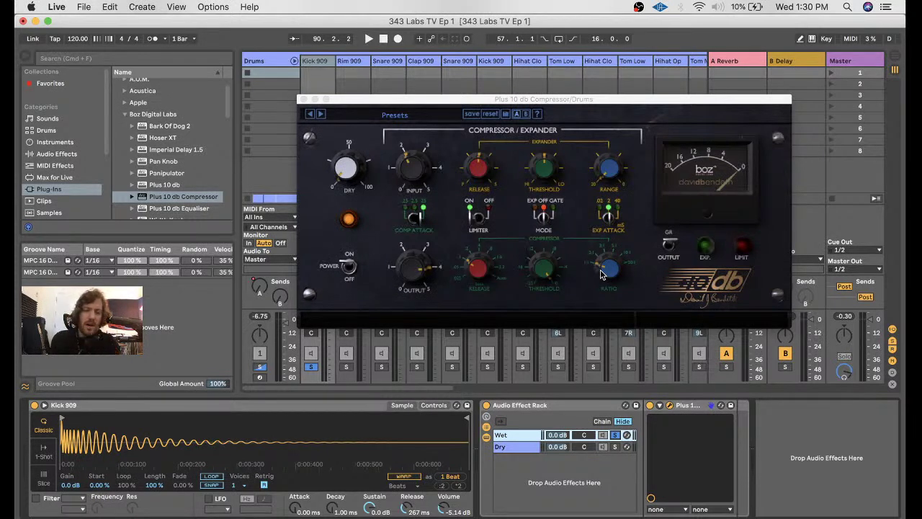
- Compare compressor release times of 0.4 sec and 0.1 sec during playback, ending back at 0.1 sec
click(608, 271)
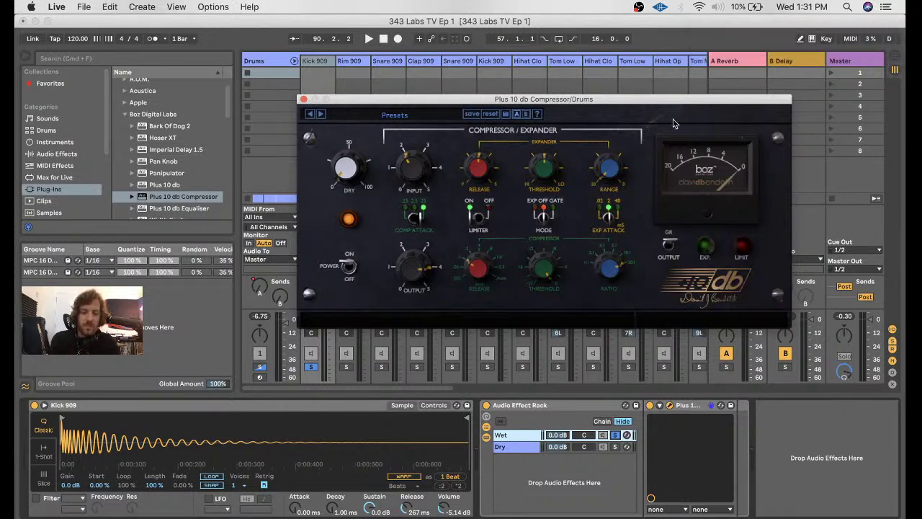
mouse_move(621, 263)
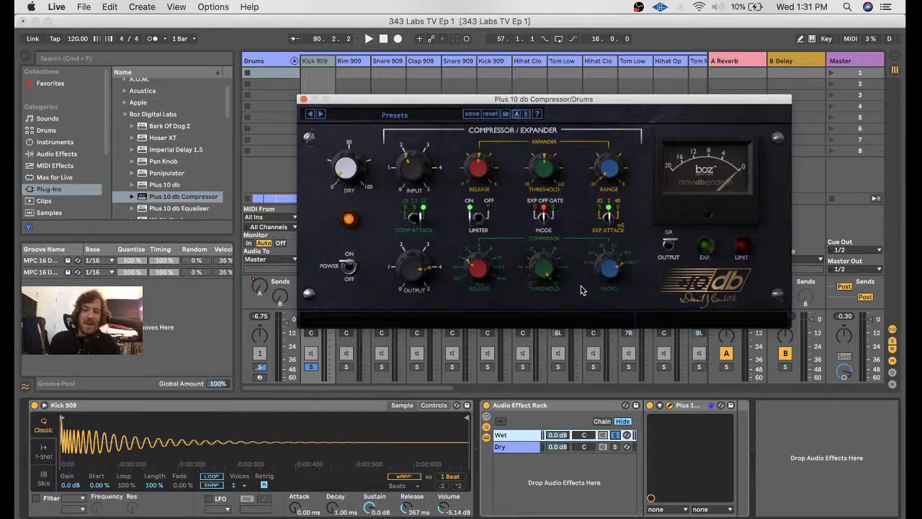
mouse_move(472, 273)
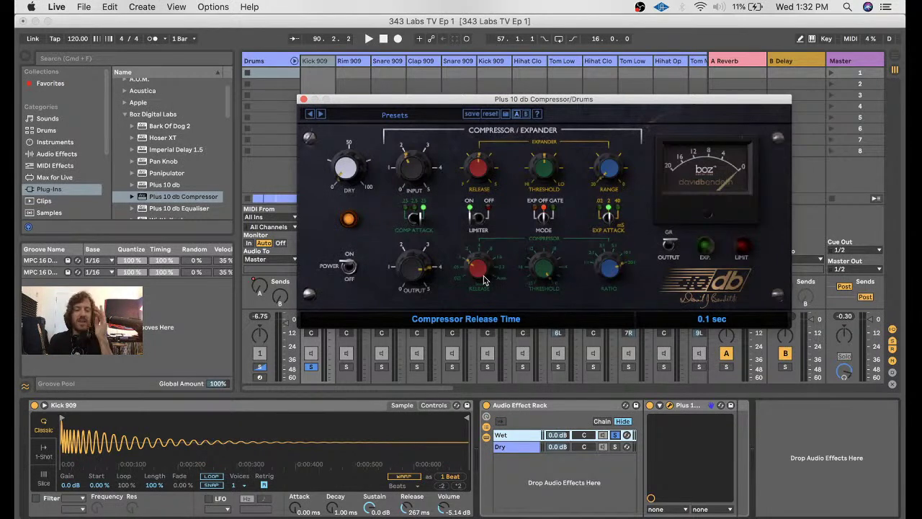
drag(483, 280, 486, 252)
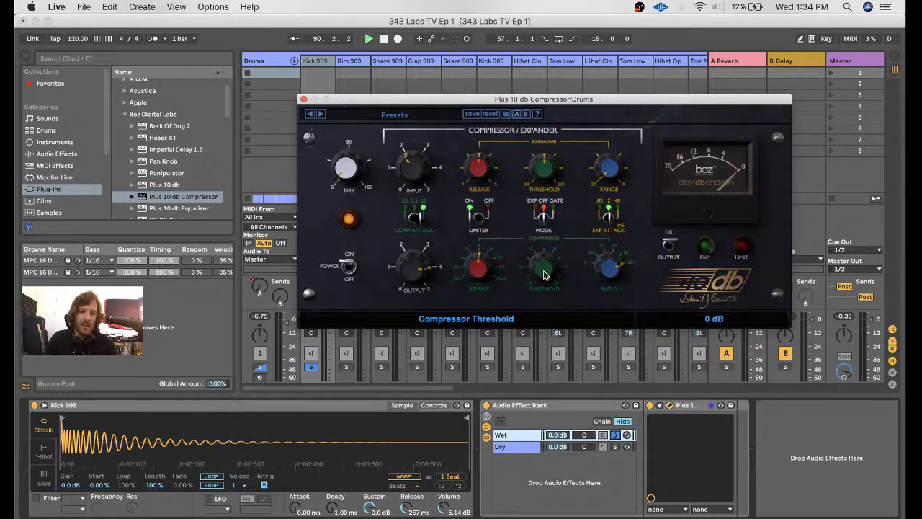
key(space)
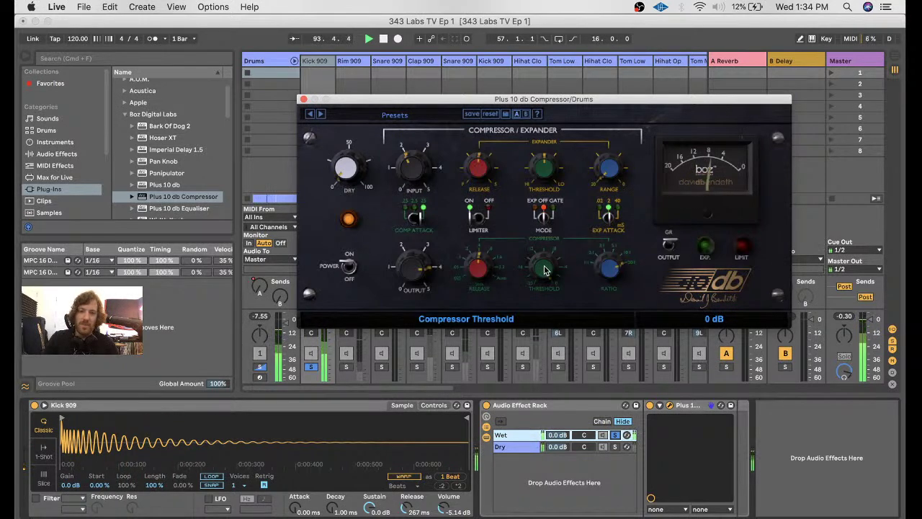
mouse_move(474, 269)
drag(474, 269, 462, 301)
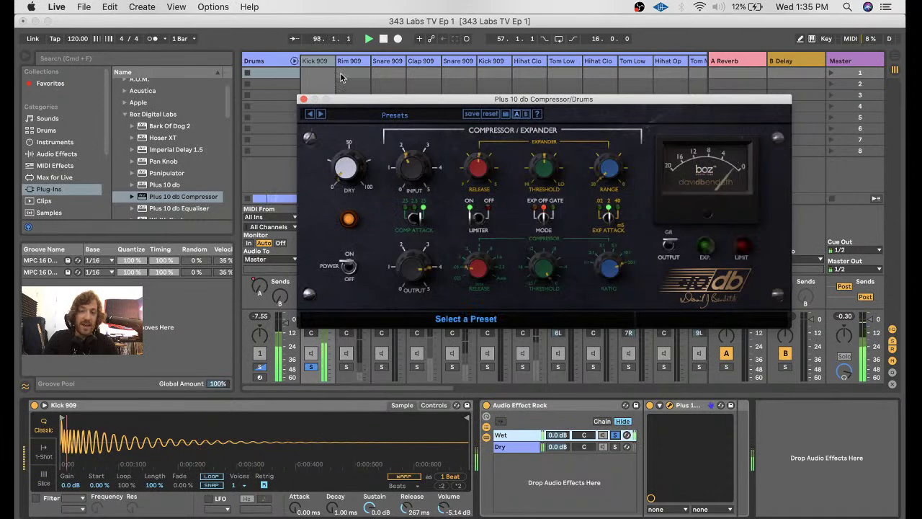
mouse_move(414, 281)
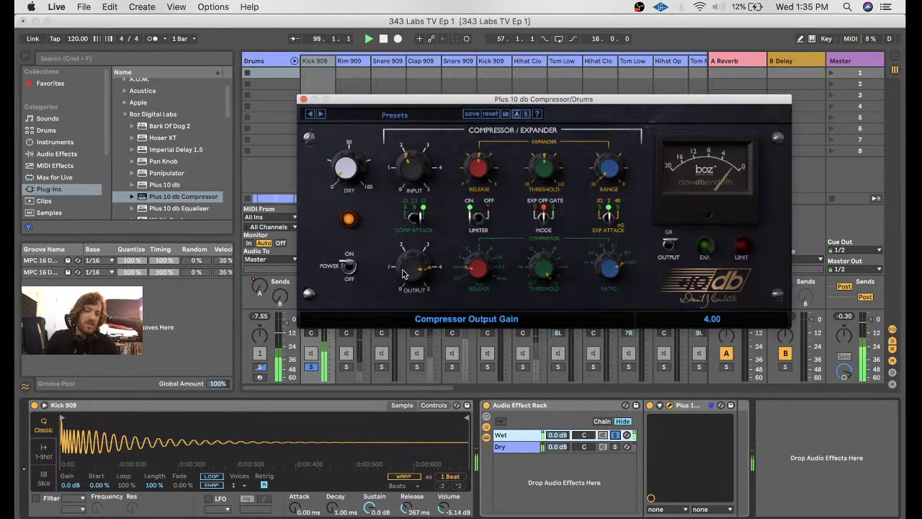
drag(481, 272, 479, 242)
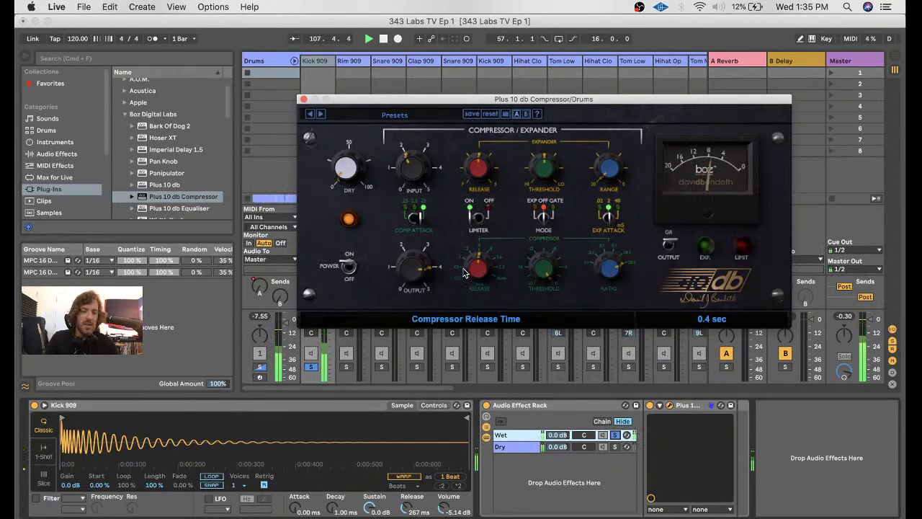
drag(465, 272, 448, 299)
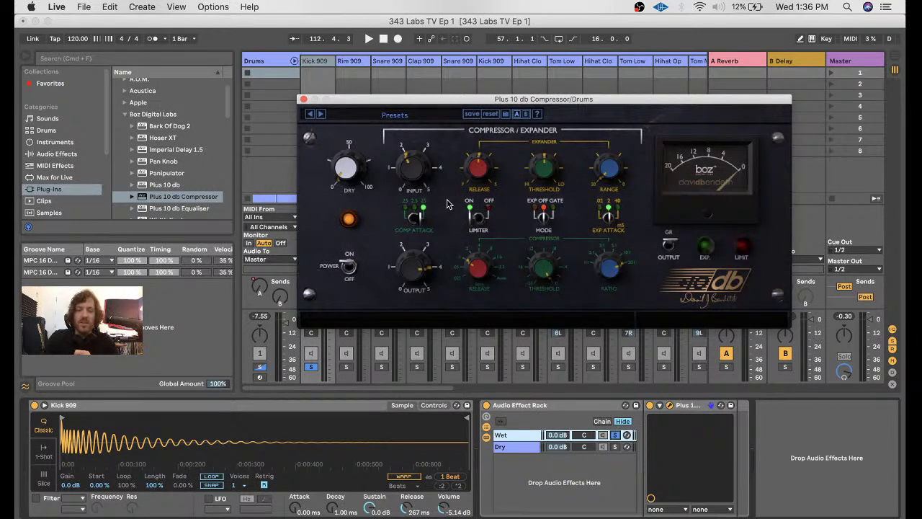
mouse_move(444, 211)
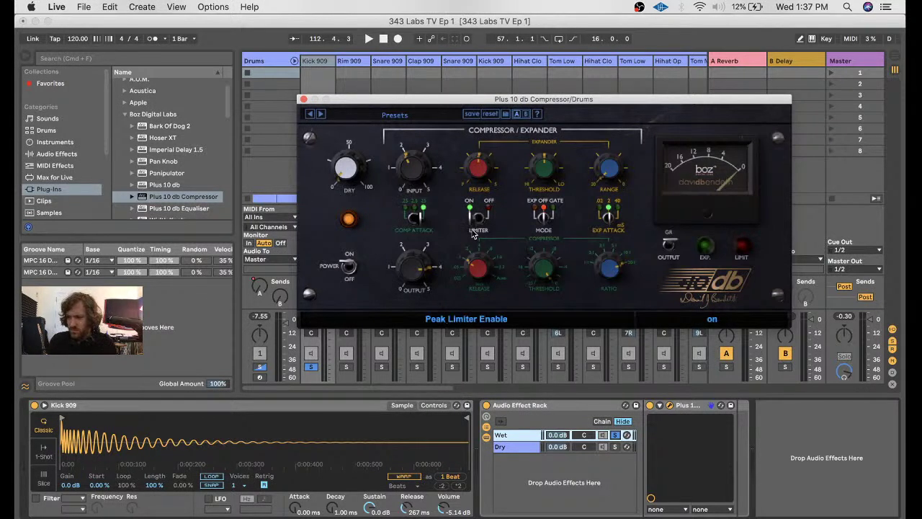
- Unsolo the Wet chain, the Kick 909 chain and the Drums track, and lower the Wet chain's volume to -inf dB
key(space)
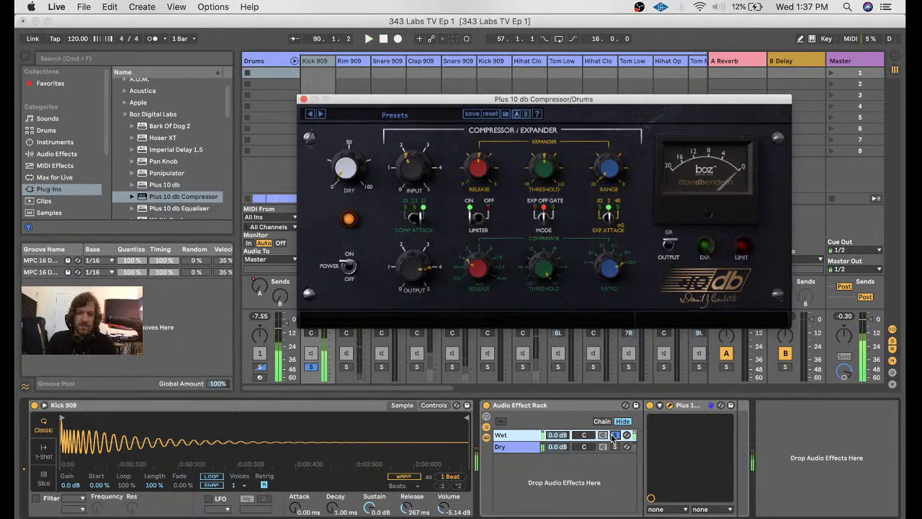
click(613, 435)
click(310, 367)
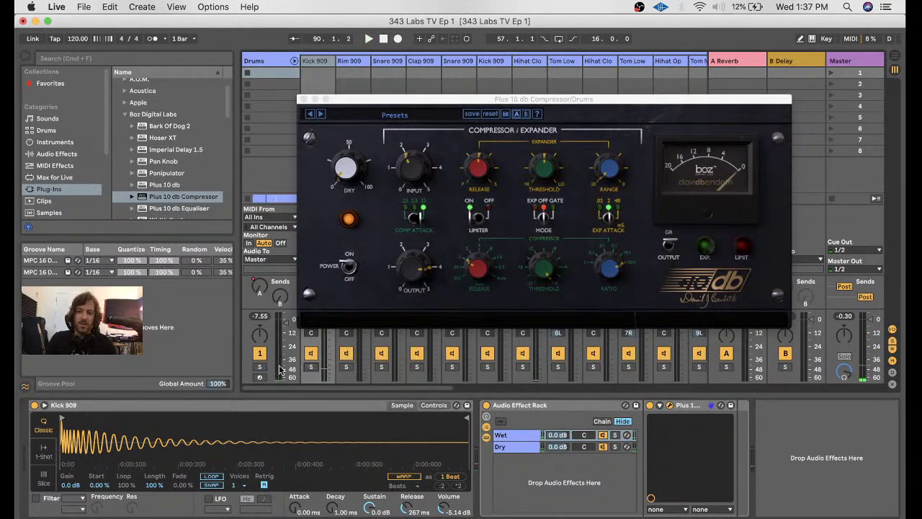
drag(558, 435, 560, 436)
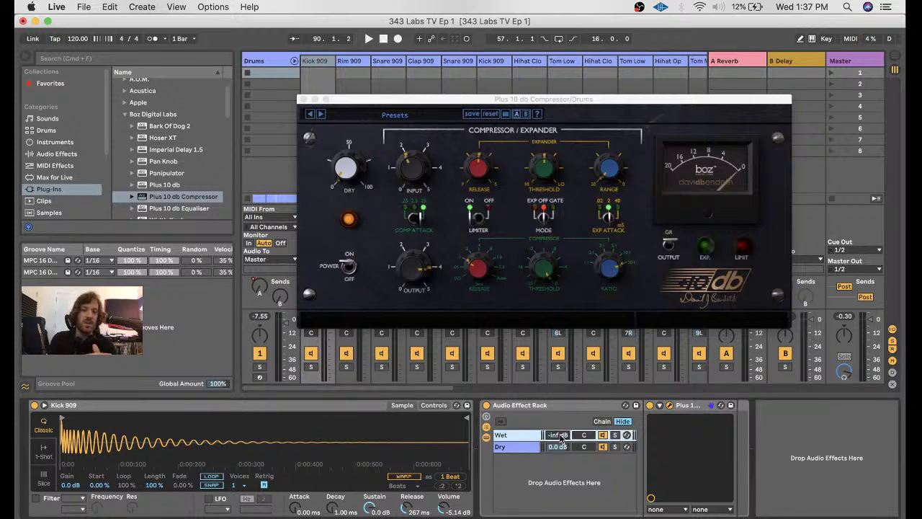
- Play the arrangement from about bar 32 and raise the rack's Wet chain volume to -4.6 dB
key(Tab)
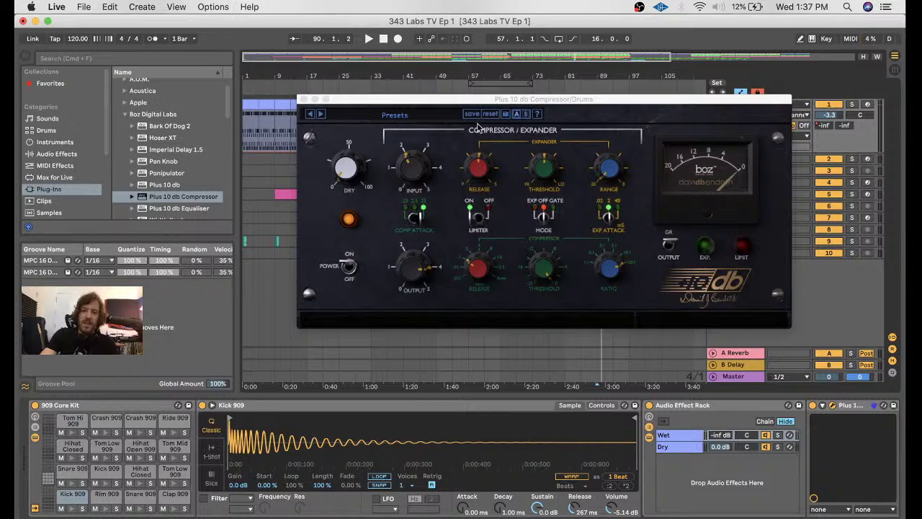
drag(461, 104, 433, 342)
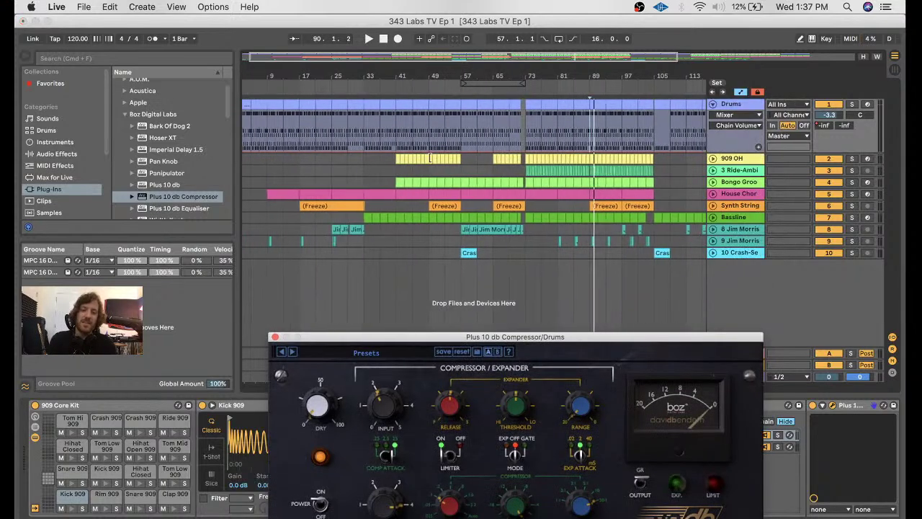
click(368, 87)
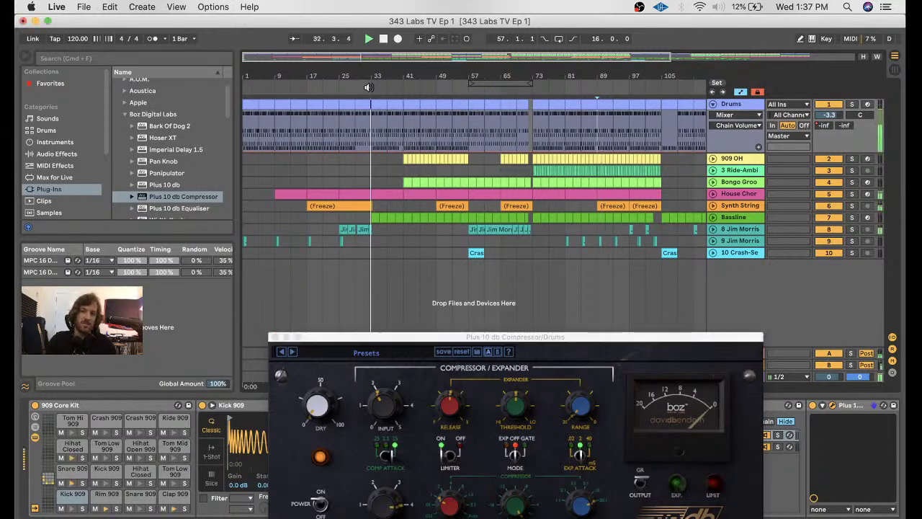
drag(486, 336, 365, 102)
drag(727, 435, 728, 368)
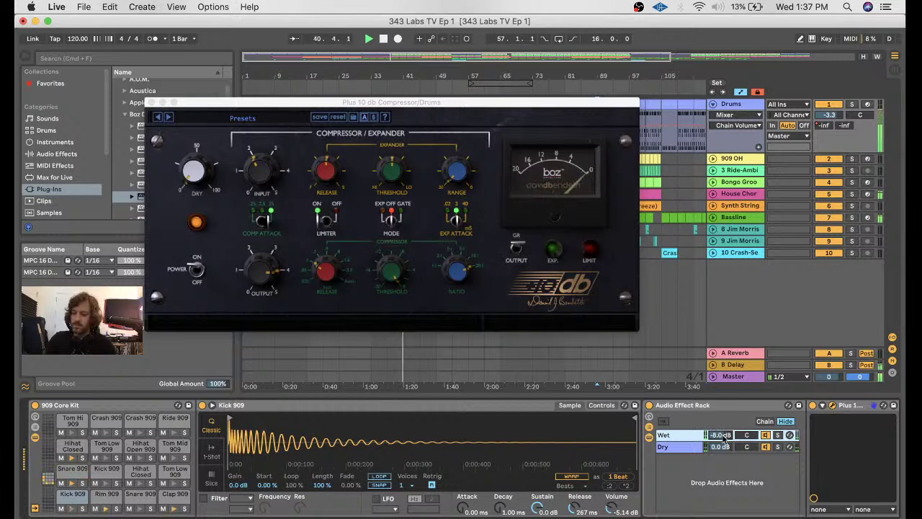
drag(722, 437, 722, 430)
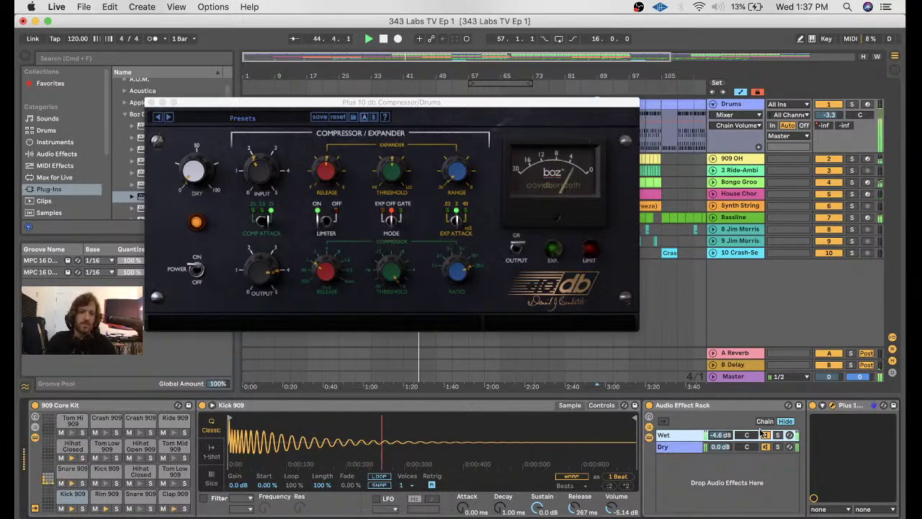
- Compare the kick with and without parallel compression by switching the Wet chain off and on during playback
click(765, 435)
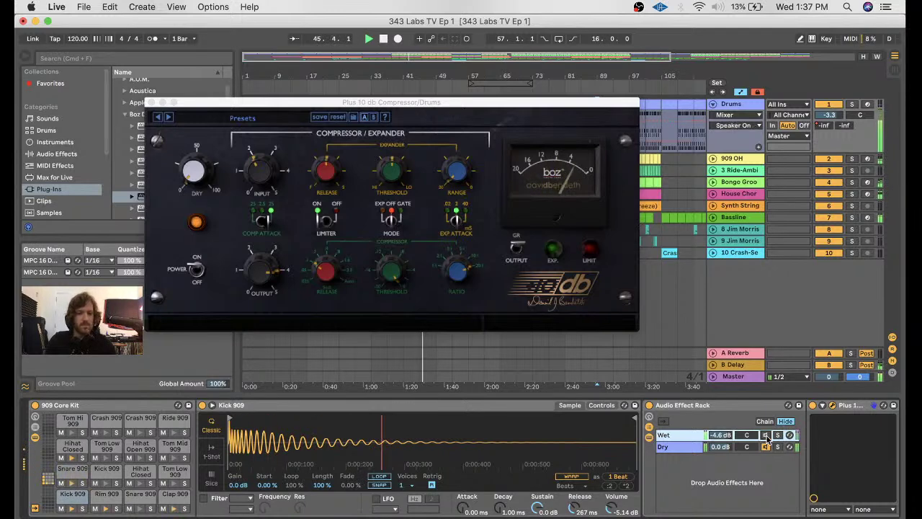
click(766, 435)
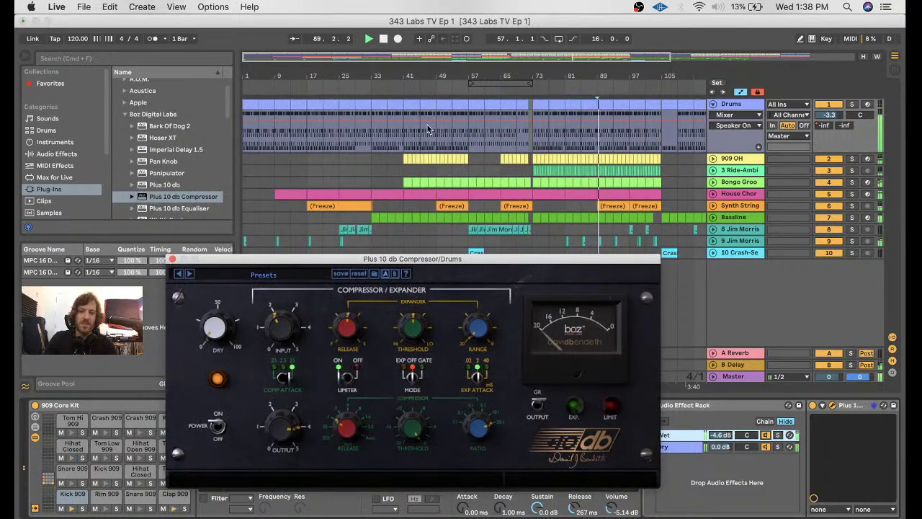
drag(412, 258, 345, 219)
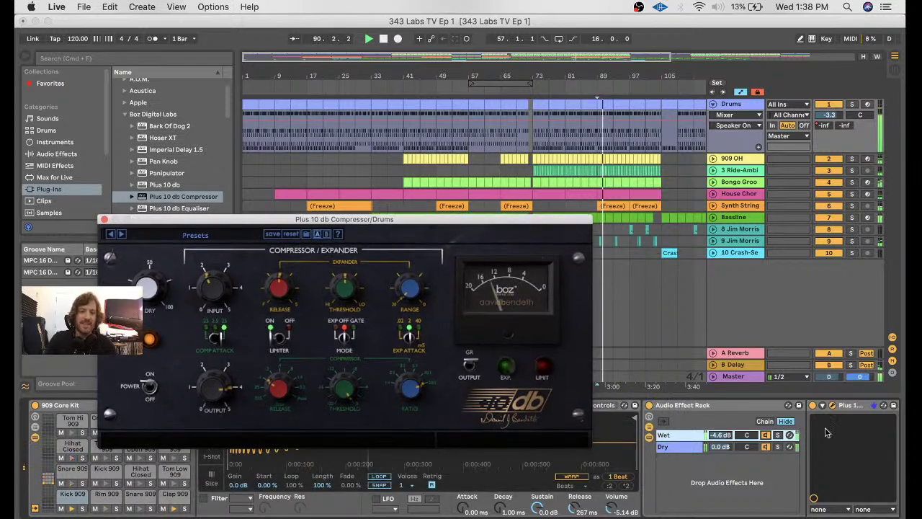
click(766, 436)
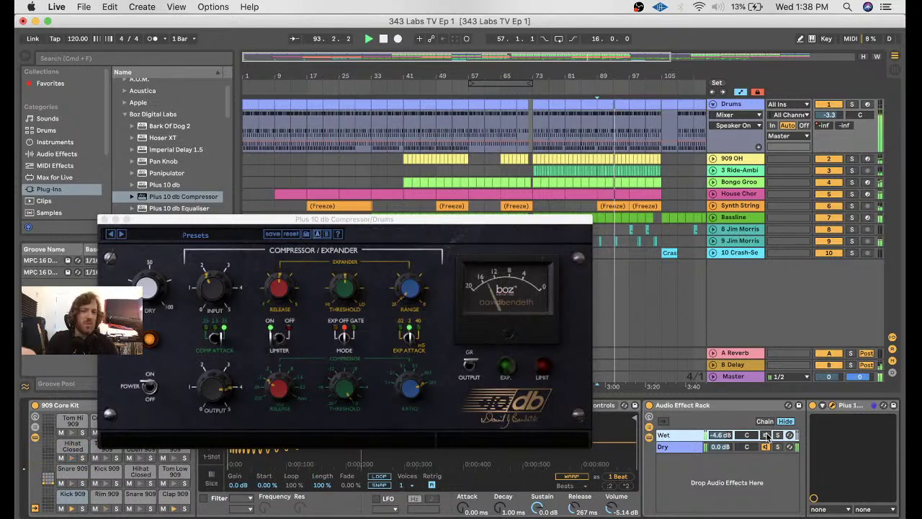
click(767, 436)
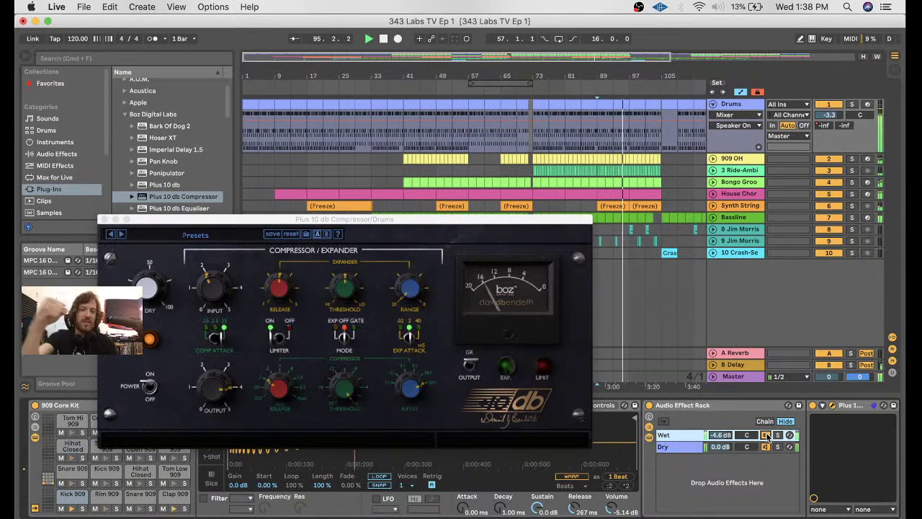
- Close the compressor's window and insert the Boz Digital Labs Plus 10 db Equaliser after the compressor in the Wet chain
scroll(732, 426, right, 5)
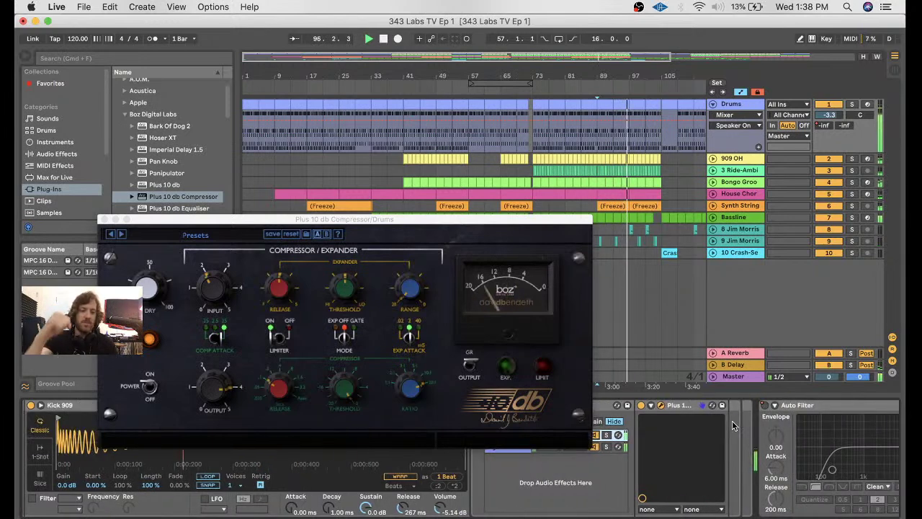
scroll(733, 426, right, 4)
click(104, 219)
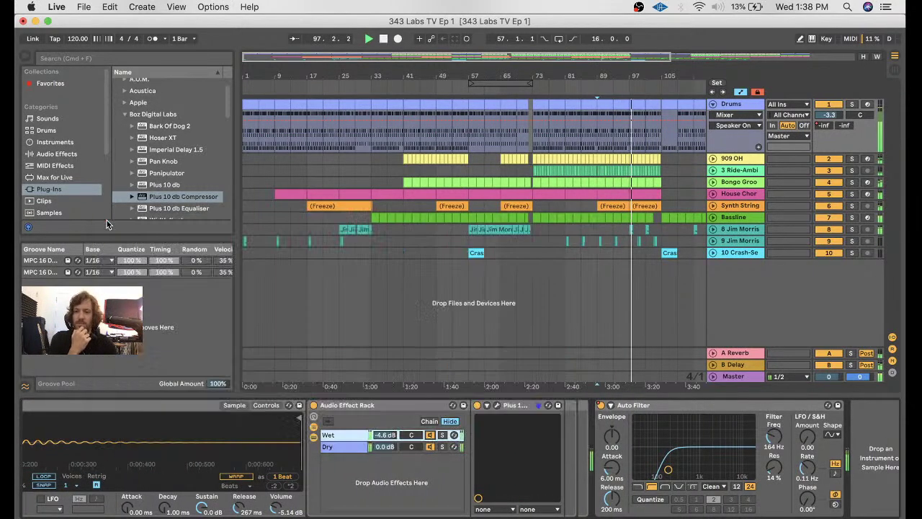
click(127, 114)
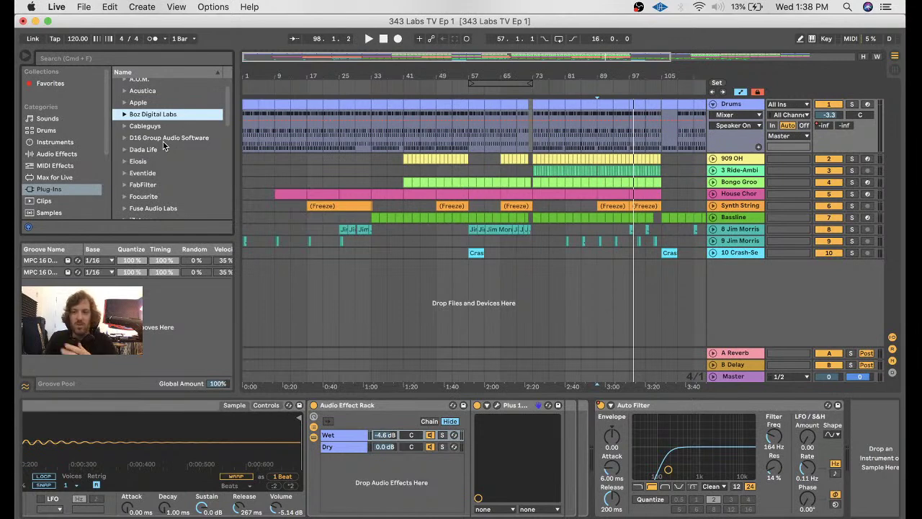
scroll(164, 146, down, 1)
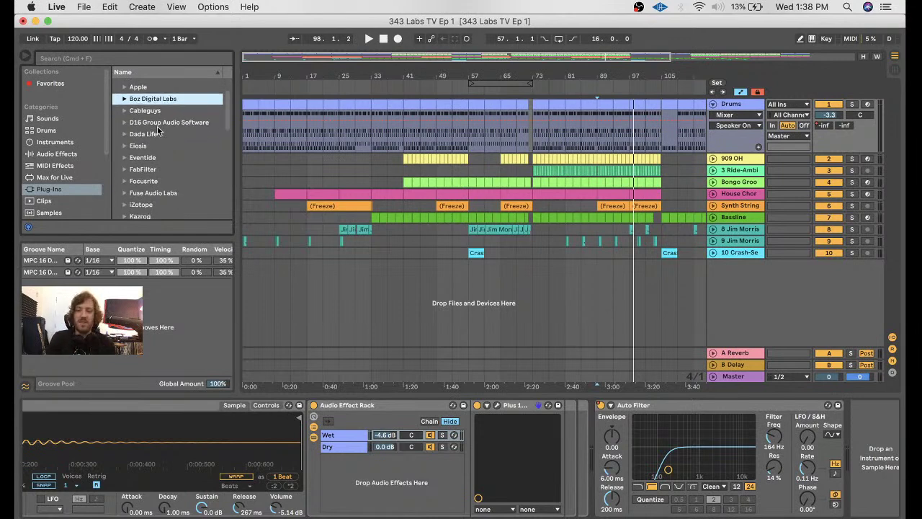
click(125, 98)
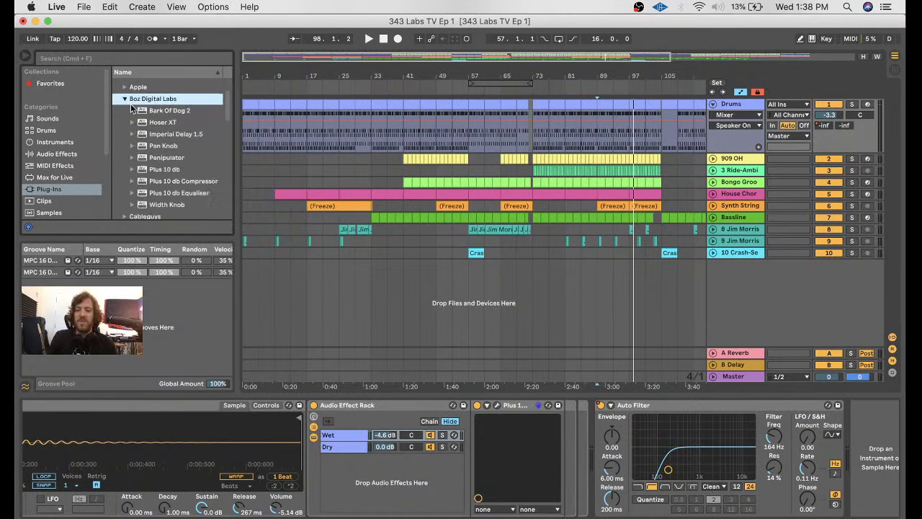
click(174, 192)
mouse_move(160, 196)
mouse_down()
mouse_move(550, 325)
mouse_move(580, 451)
mouse_move(565, 448)
mouse_up()
drag(562, 441, 563, 443)
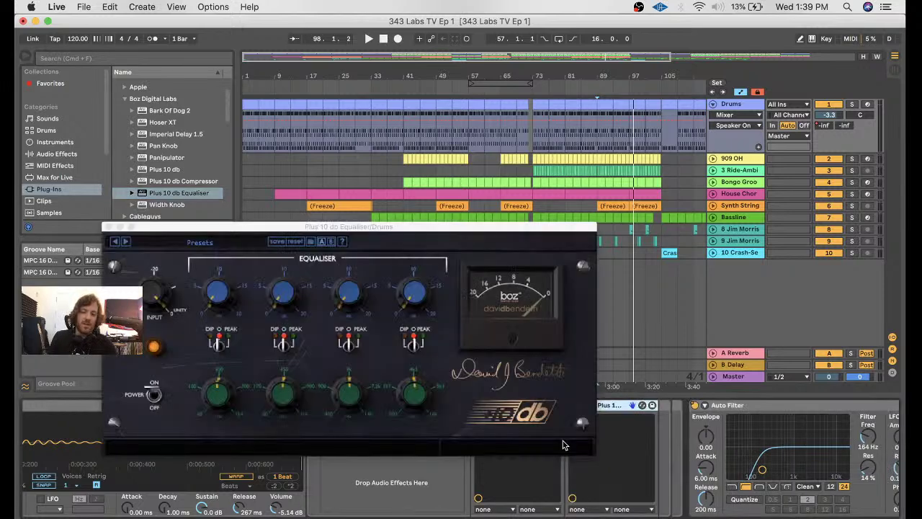
- Set the equaliser's band 4 to Peak mode at about 7200 Hz and start playback from about bar 40
drag(382, 226, 495, 229)
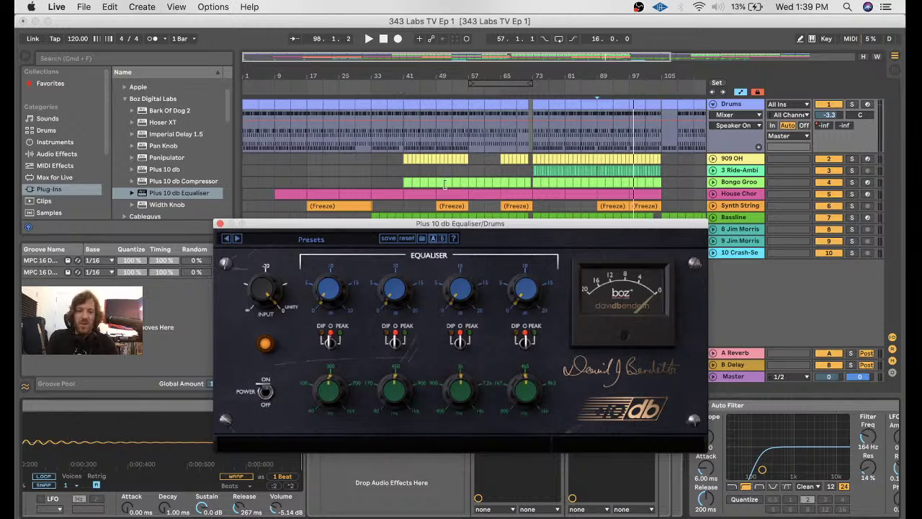
drag(519, 390, 520, 369)
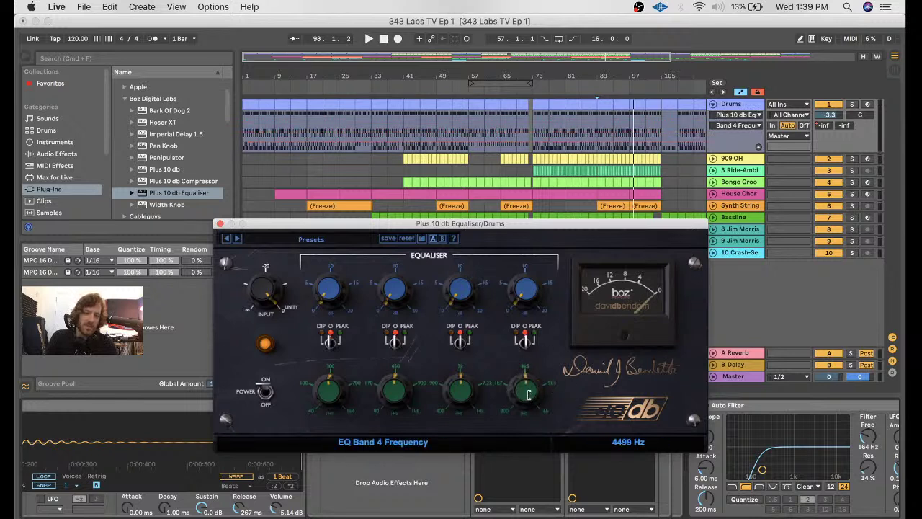
drag(525, 395, 524, 389)
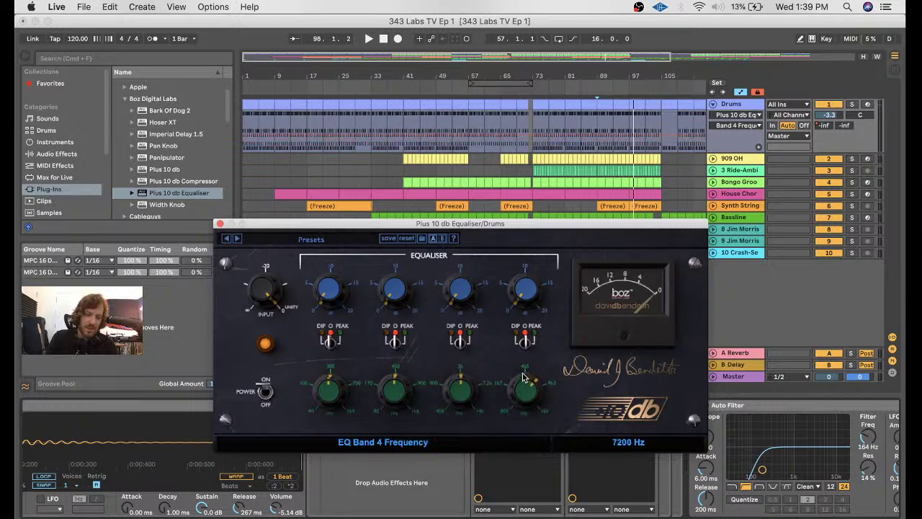
drag(524, 374, 523, 373)
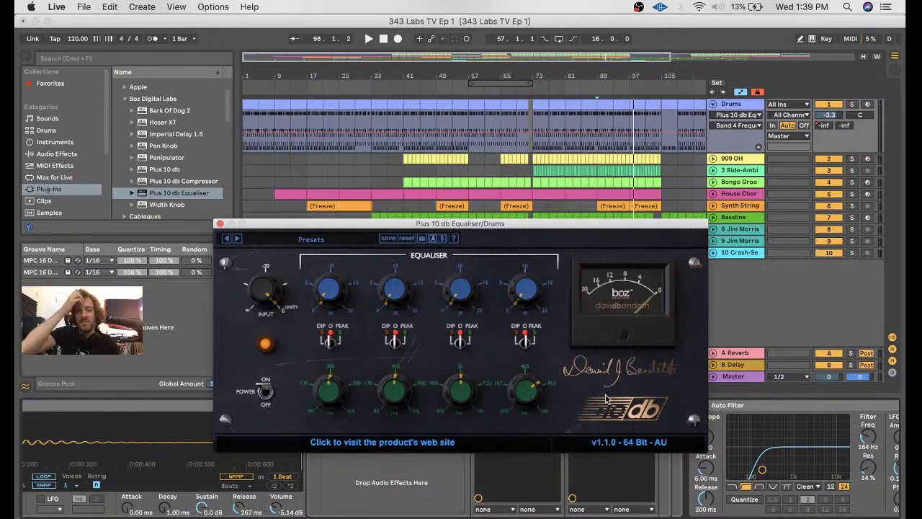
click(536, 341)
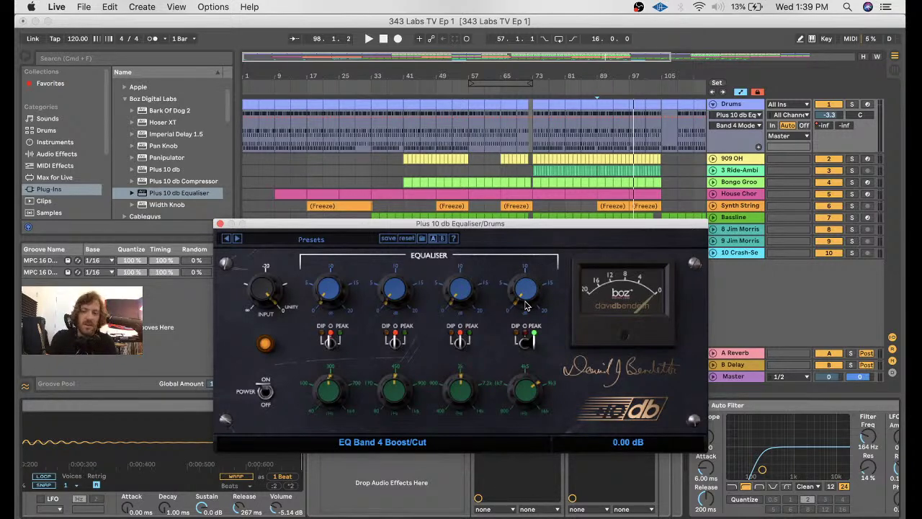
click(402, 87)
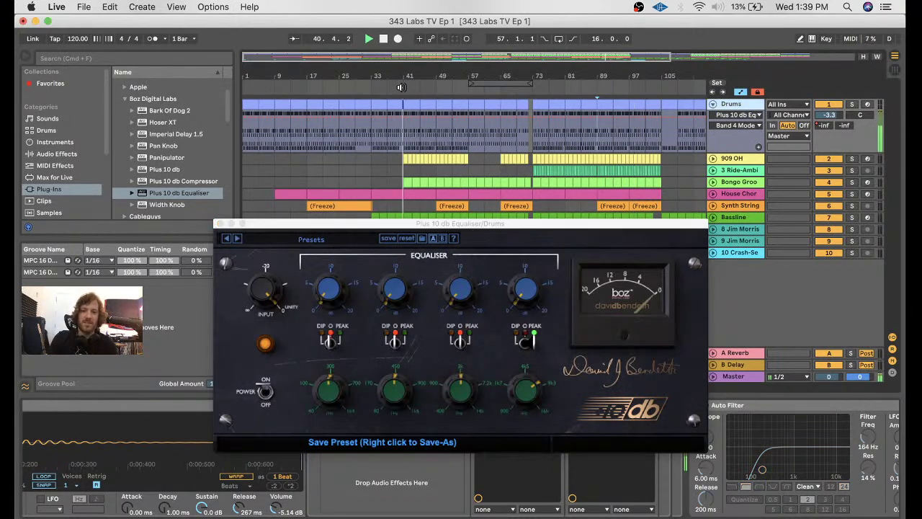
- Boost the equaliser's band 4 gain to just past the 15 dB mark, checking it against the bypassed equaliser during playback
drag(528, 296, 560, 196)
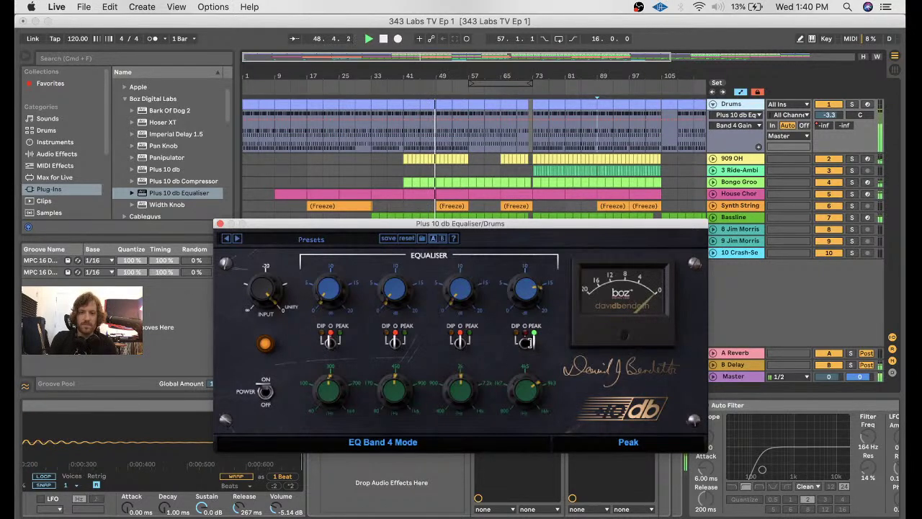
click(264, 391)
click(264, 392)
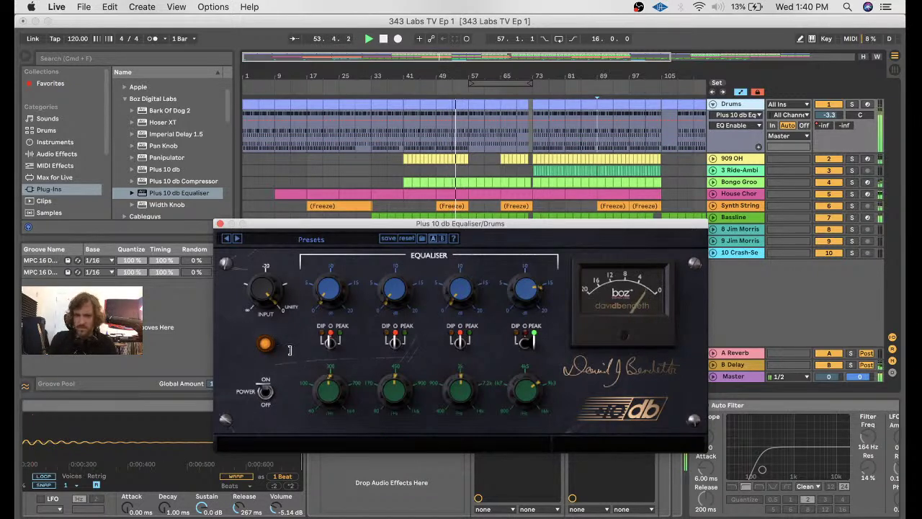
click(523, 282)
drag(523, 281, 523, 281)
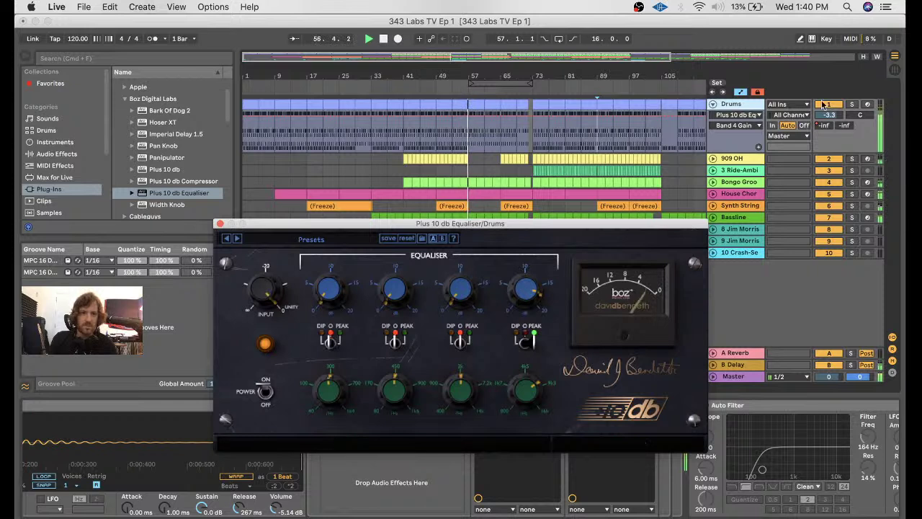
- Solo the Drums track from about bar 48 and compare the sound with the equaliser switched off and on
click(852, 104)
click(434, 86)
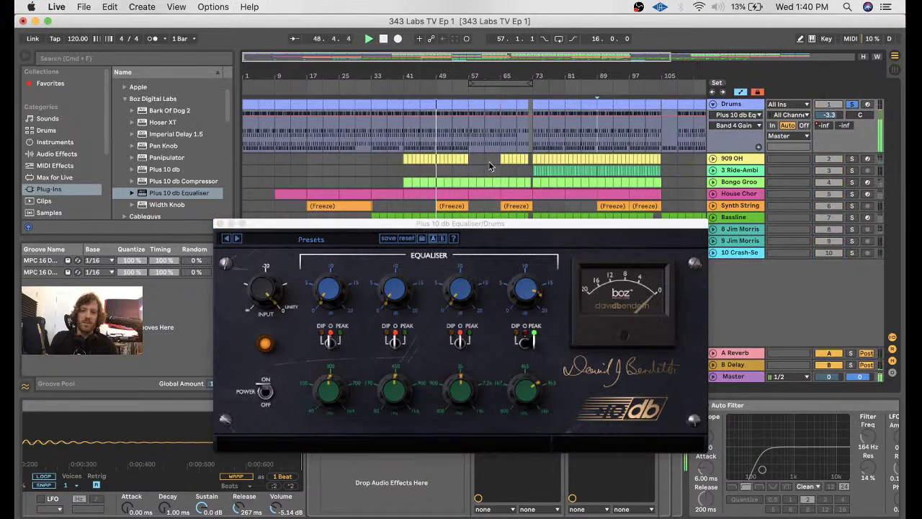
click(264, 393)
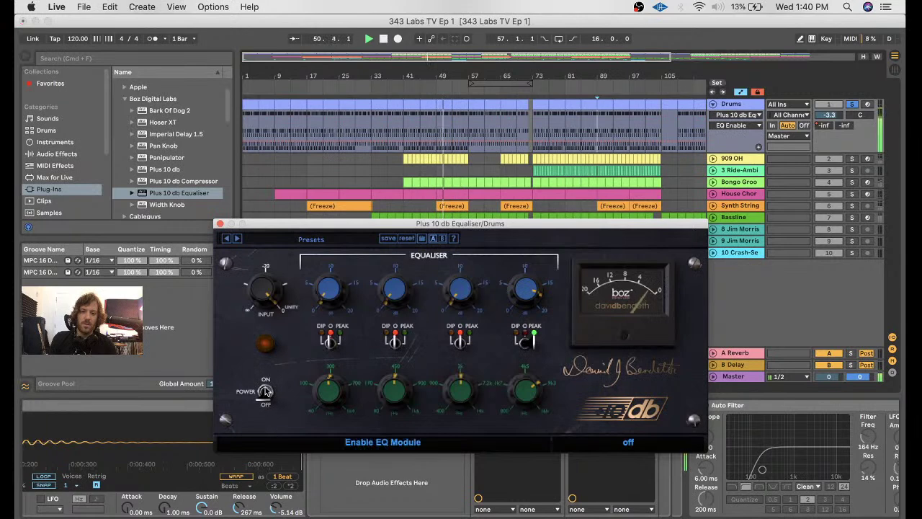
click(265, 392)
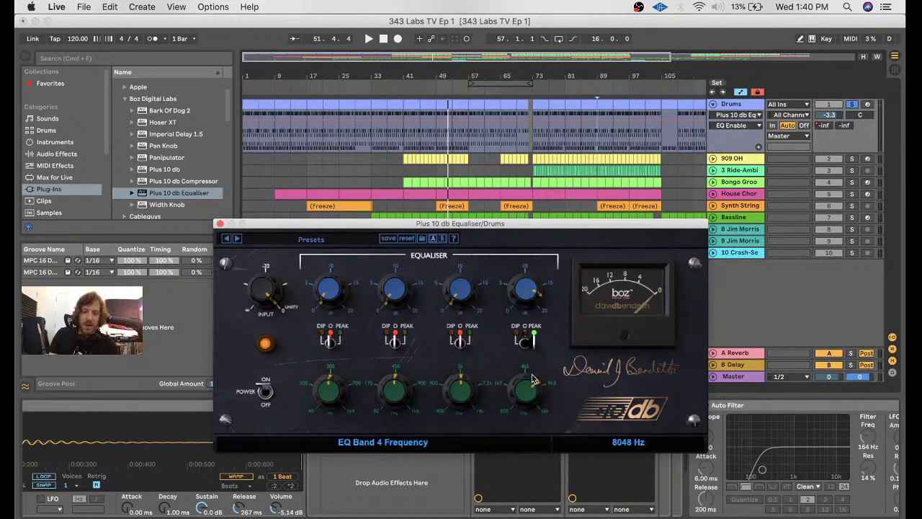
- Insert the Spectrum audio effect between the compressor and the equaliser in the Wet chain and expand its display
drag(461, 224, 613, 111)
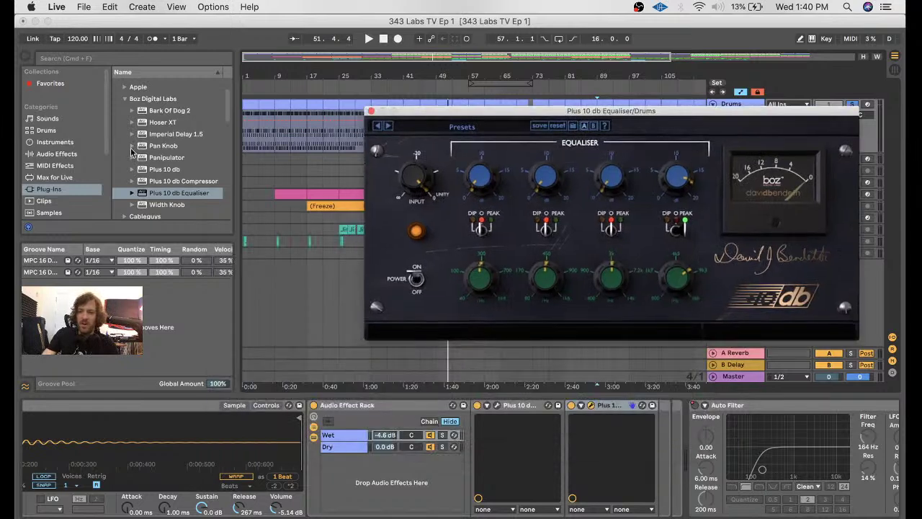
click(57, 142)
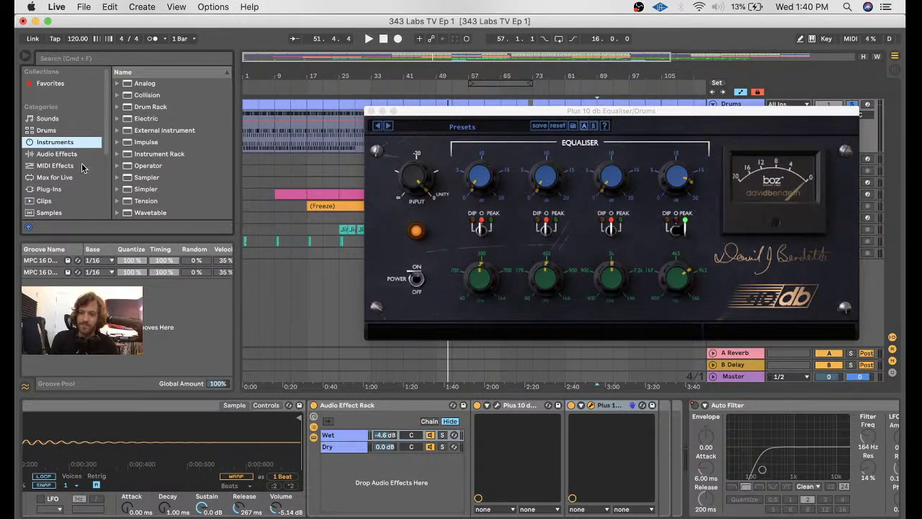
click(56, 153)
scroll(152, 167, down, 5)
click(158, 167)
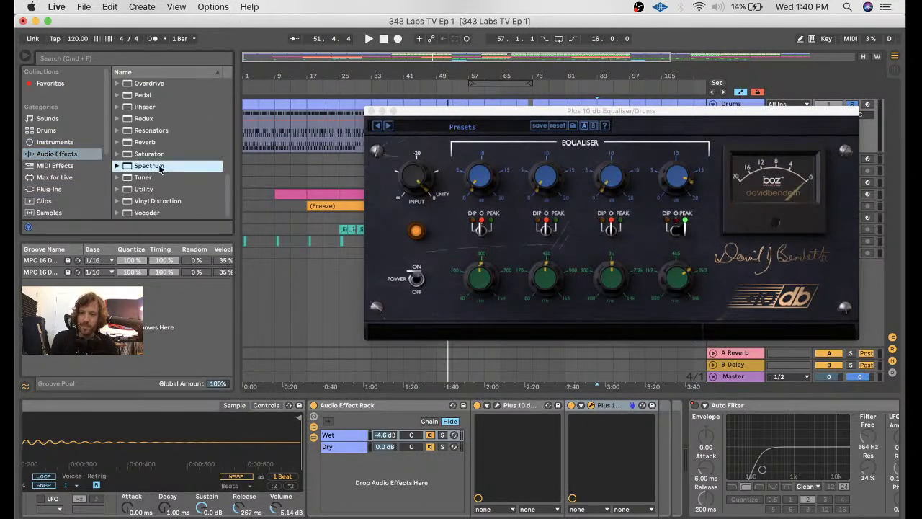
drag(193, 180, 570, 441)
click(582, 407)
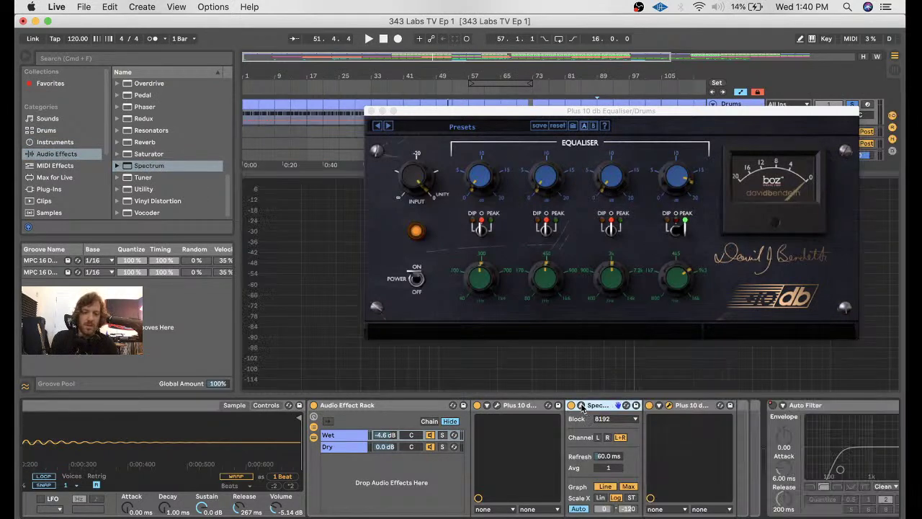
- Play the soloed drums from about bar 32 and examine their high-frequency content in the expanded Spectrum display
drag(620, 110, 582, 193)
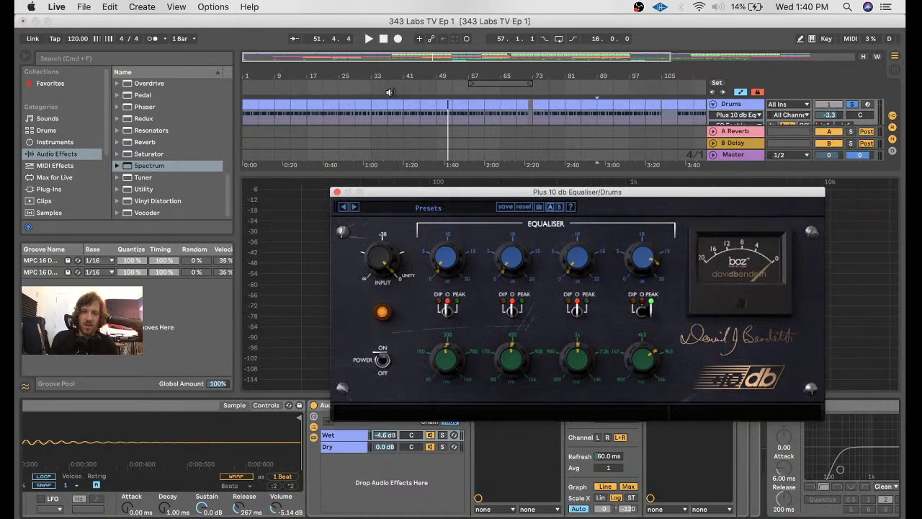
click(367, 91)
drag(460, 192, 228, 186)
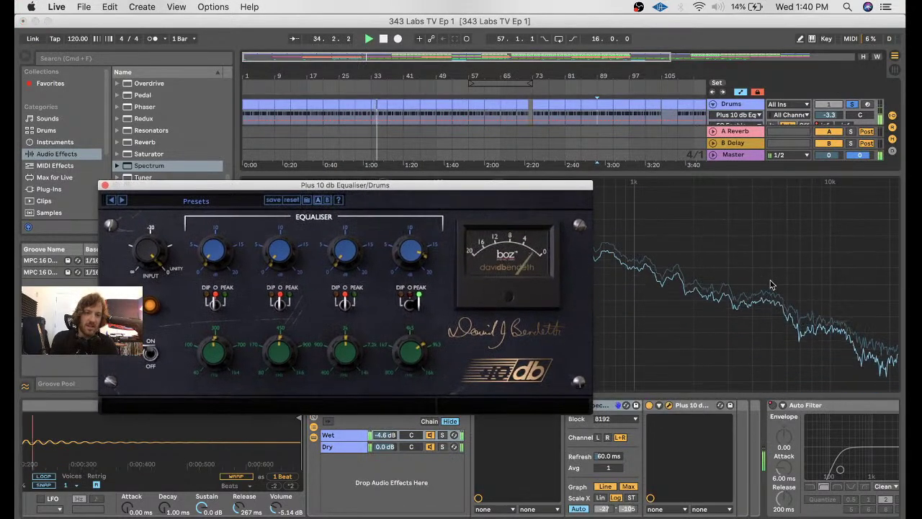
drag(566, 186, 638, 397)
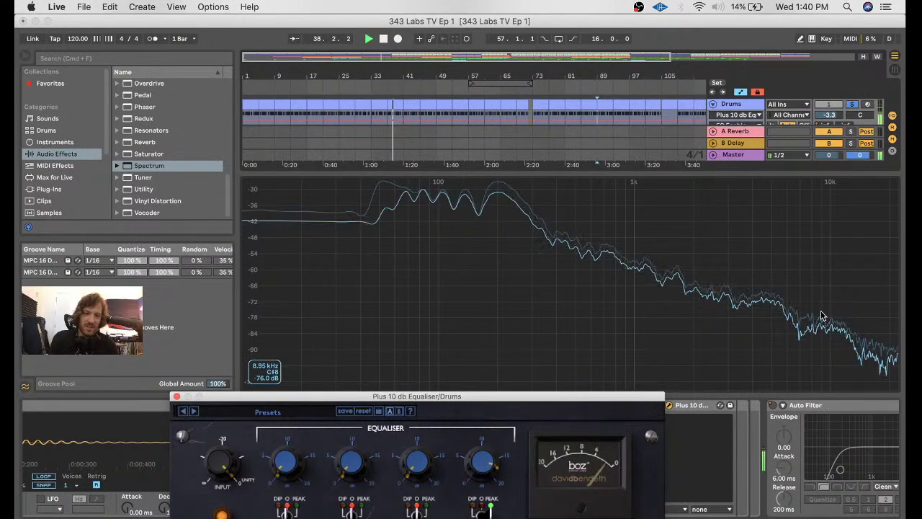
key(space)
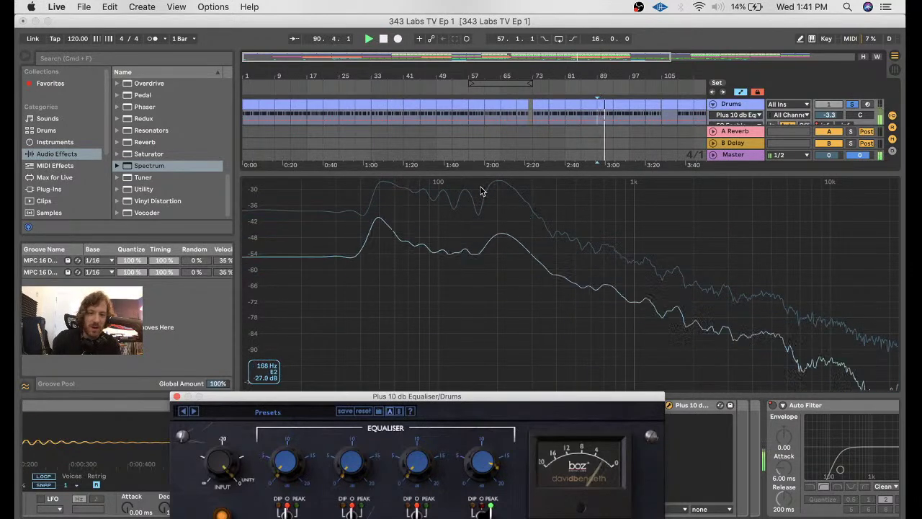
- Raise the equaliser's band 4 gain slightly and take the Drums track out of solo
drag(469, 398, 454, 256)
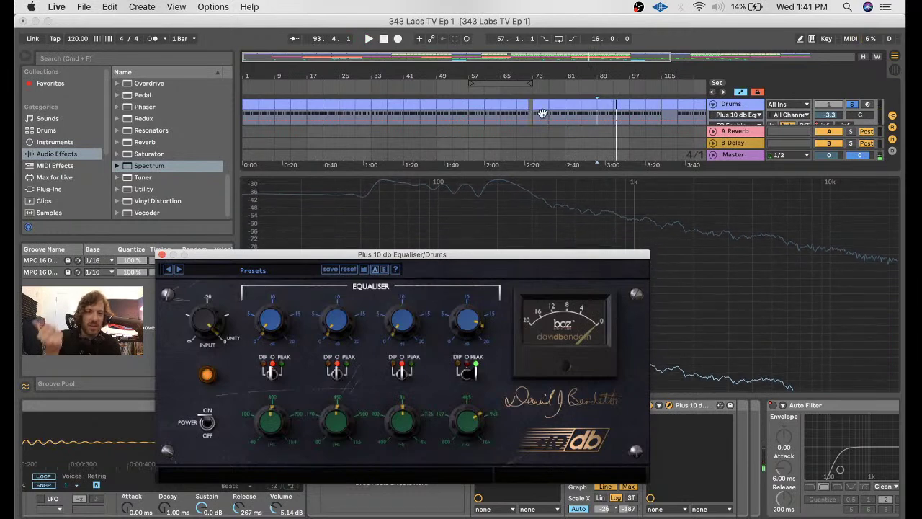
drag(468, 324, 468, 322)
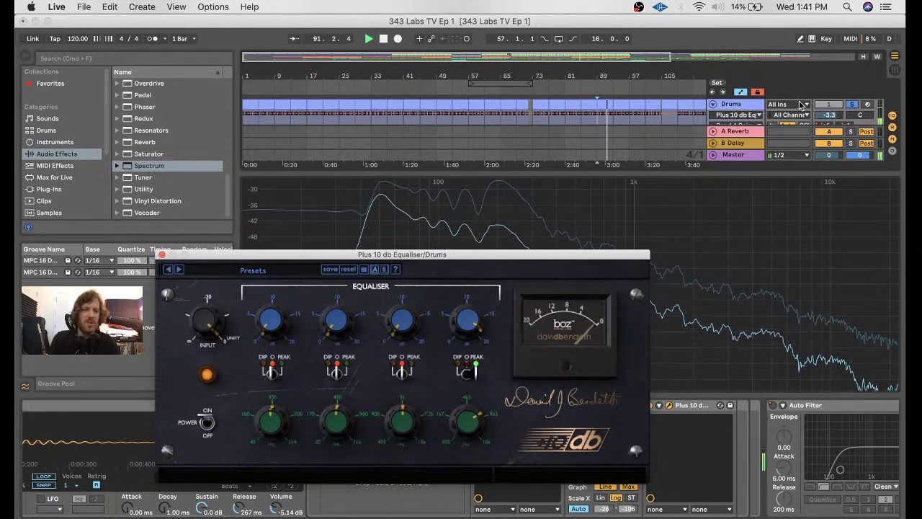
click(851, 104)
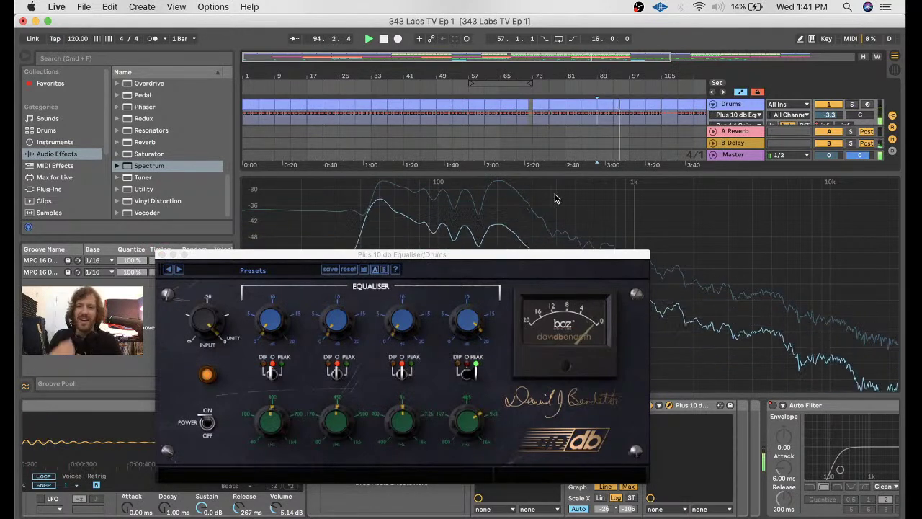
- Collapse the expanded spectrum display, close the equaliser's window and delete Spectrum from the Wet chain
click(356, 172)
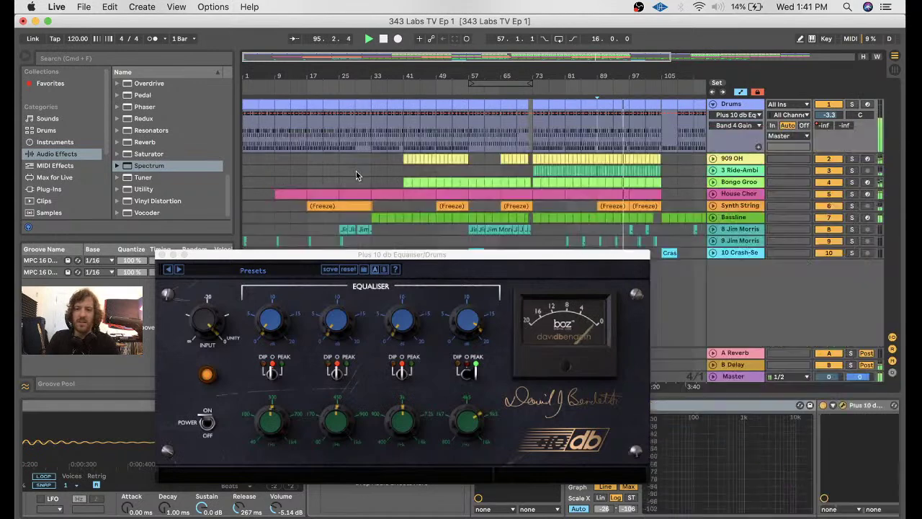
click(161, 256)
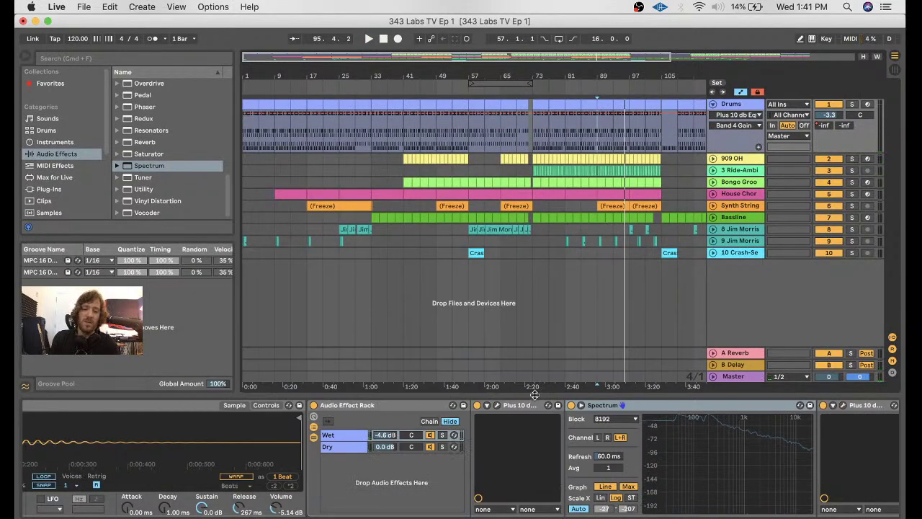
key(Delete)
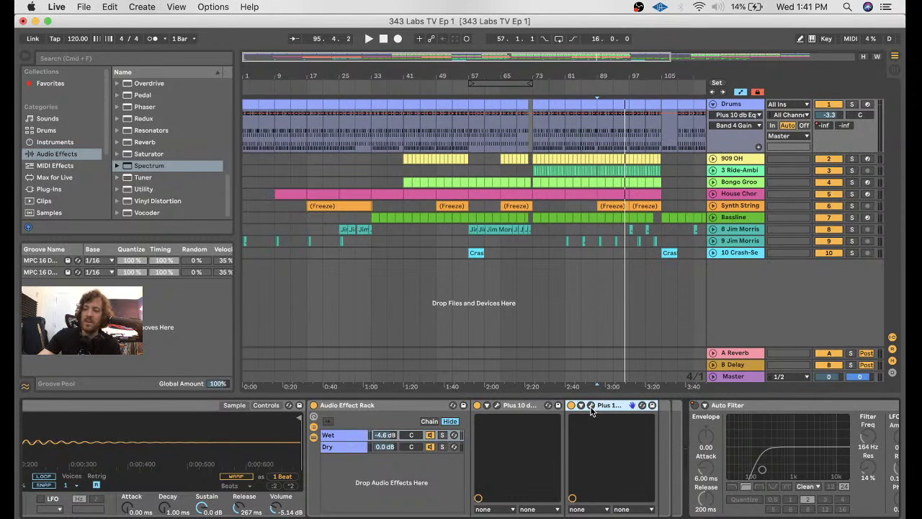
- Play from about bar 32 and set the equaliser's band 1 to Peak mode at 61 Hz with a light boost
click(370, 83)
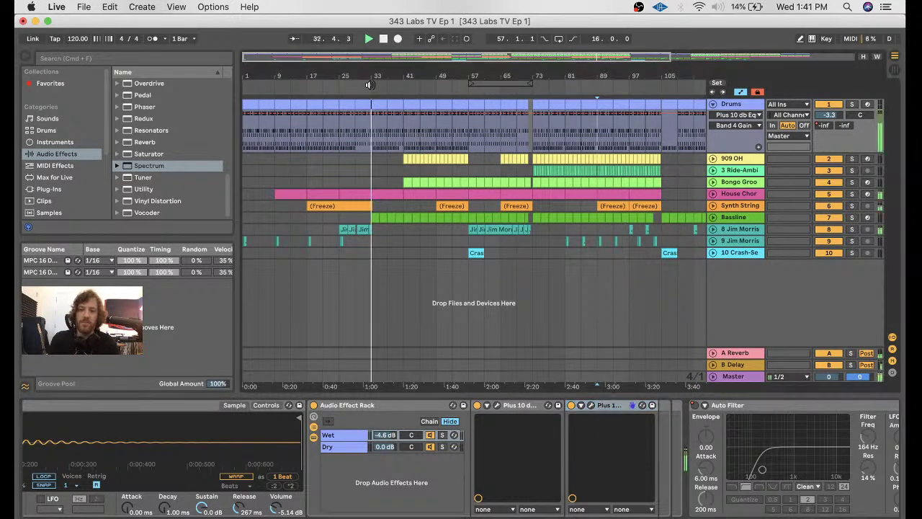
click(592, 406)
drag(270, 421, 235, 467)
click(274, 371)
drag(271, 324, 271, 309)
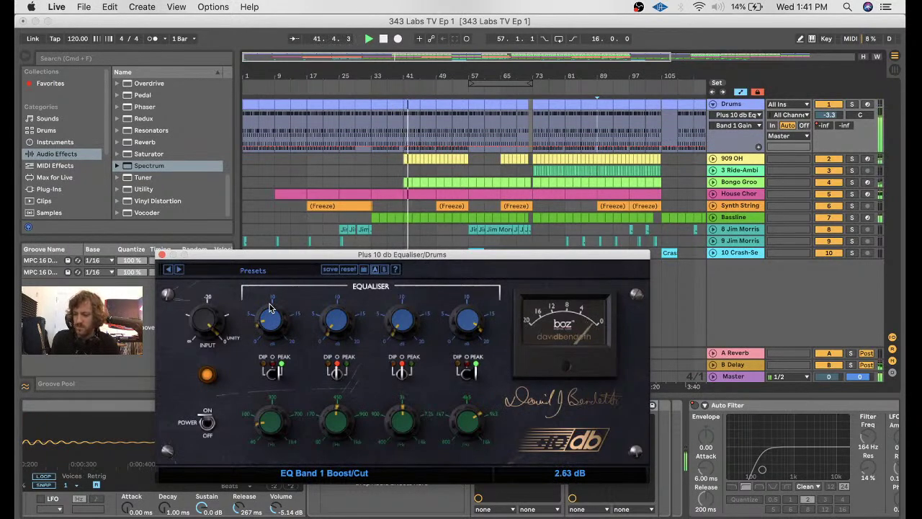
click(266, 426)
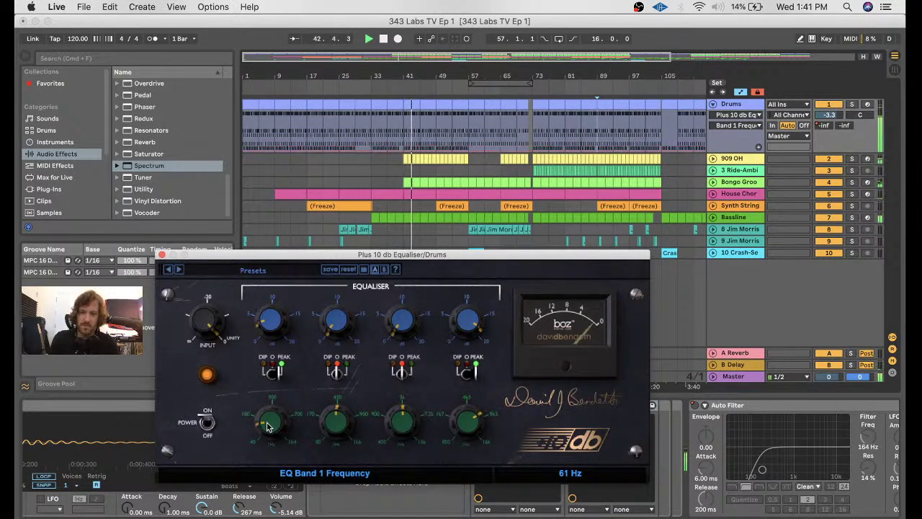
drag(272, 328, 271, 324)
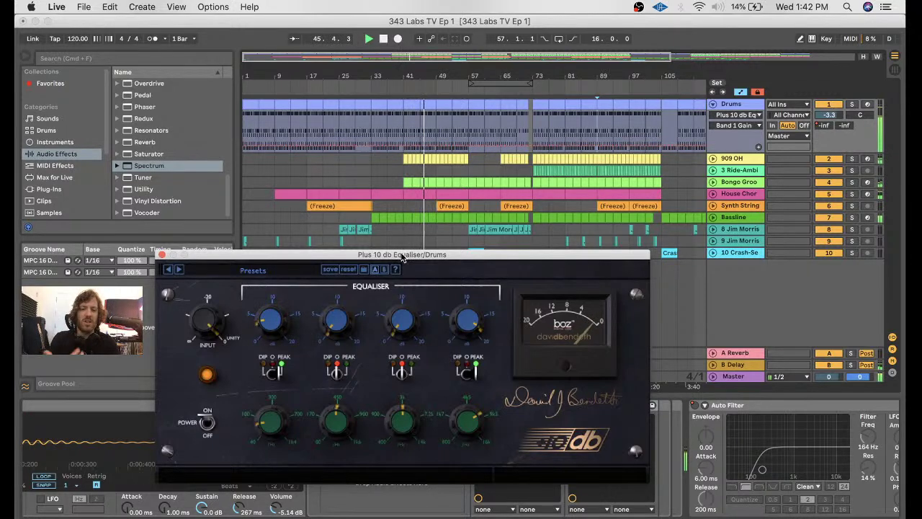
- Compare band 1 in Bypass and Peak modes during playback, leave it on Peak and close the equaliser's window
click(271, 371)
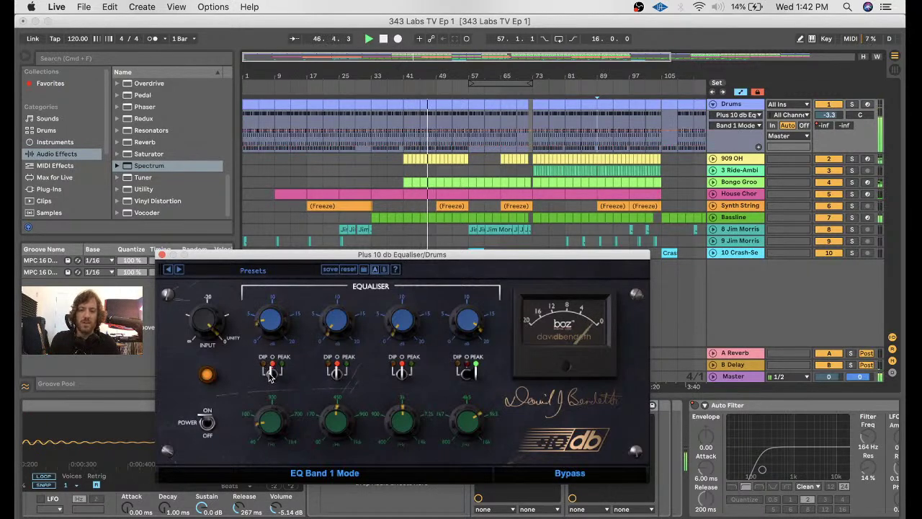
click(271, 372)
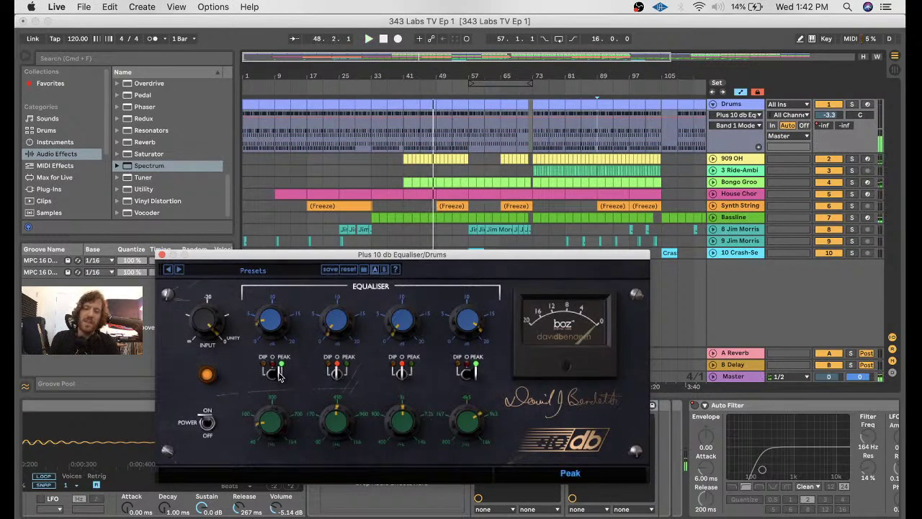
click(267, 374)
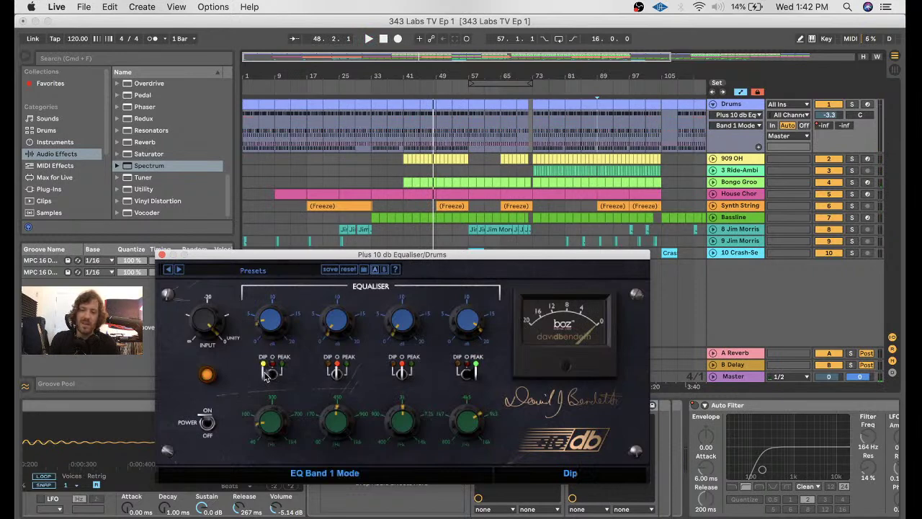
click(272, 374)
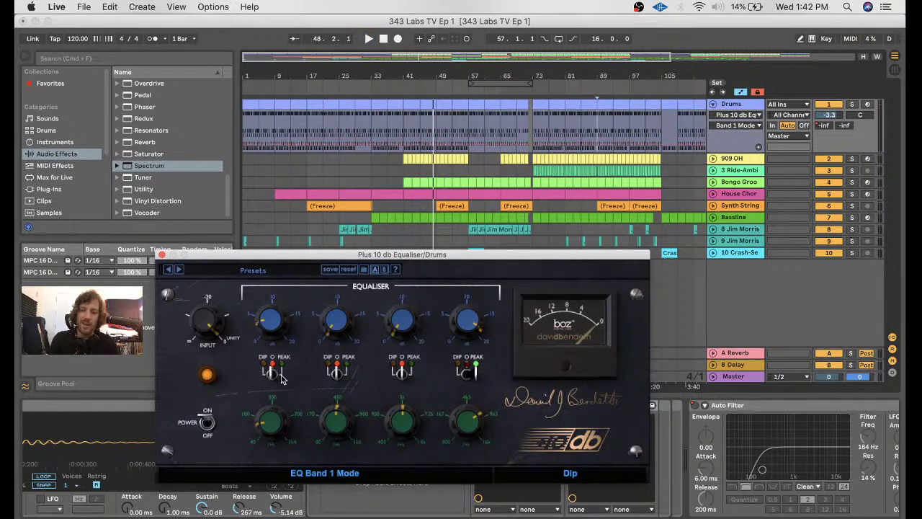
click(408, 87)
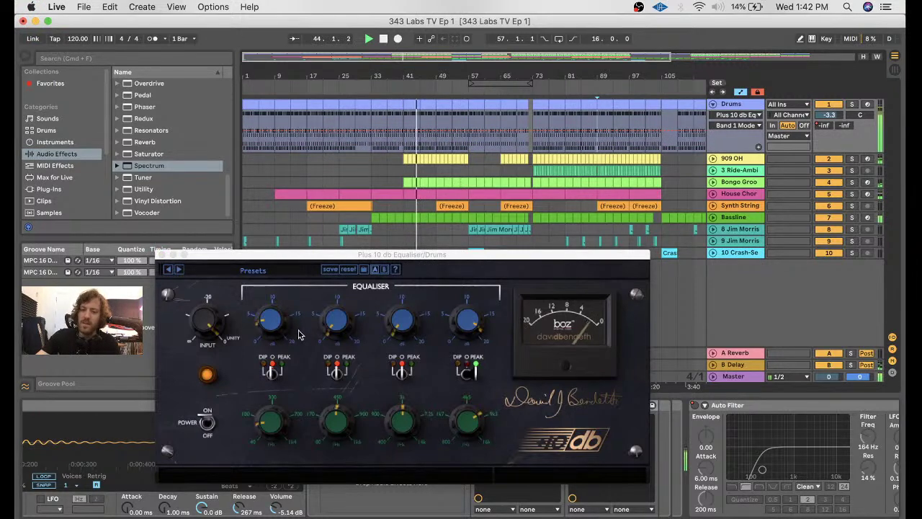
click(273, 375)
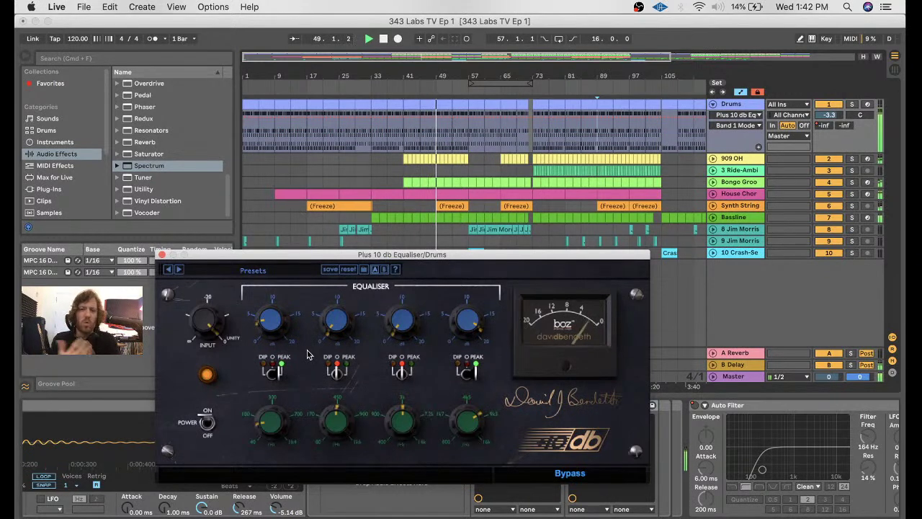
click(163, 255)
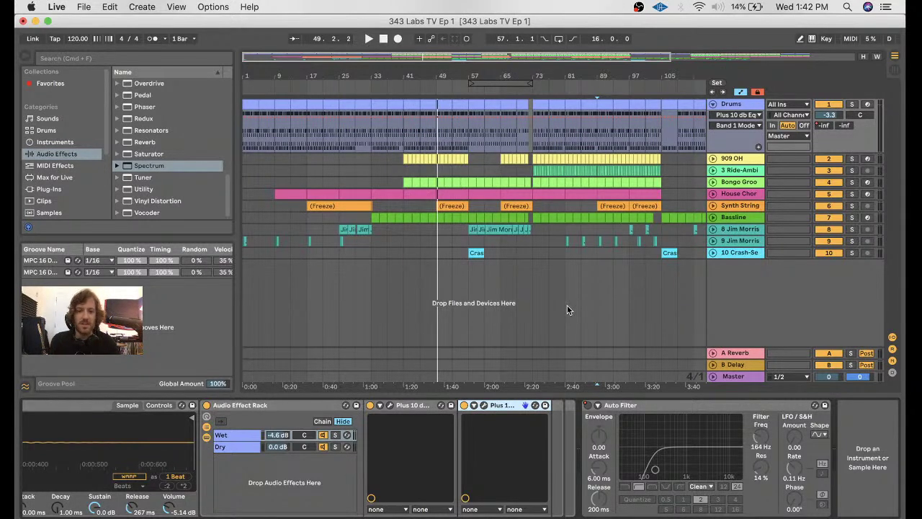
- Turn off automation view, then select and unfold the Bassline track while playing from about bar 32
click(740, 92)
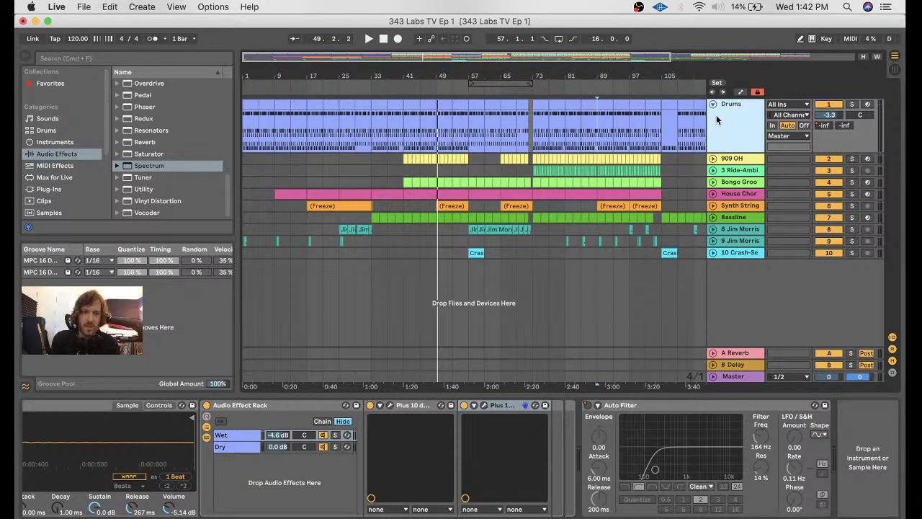
click(742, 218)
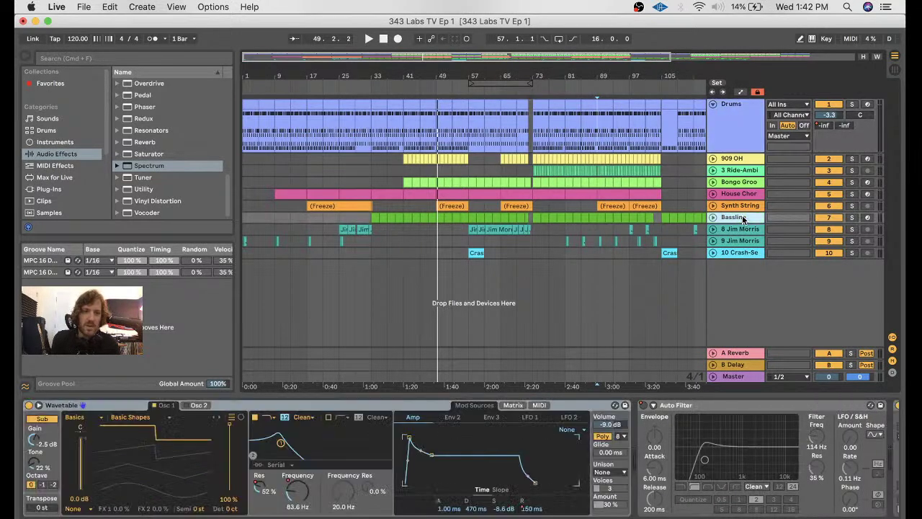
click(368, 87)
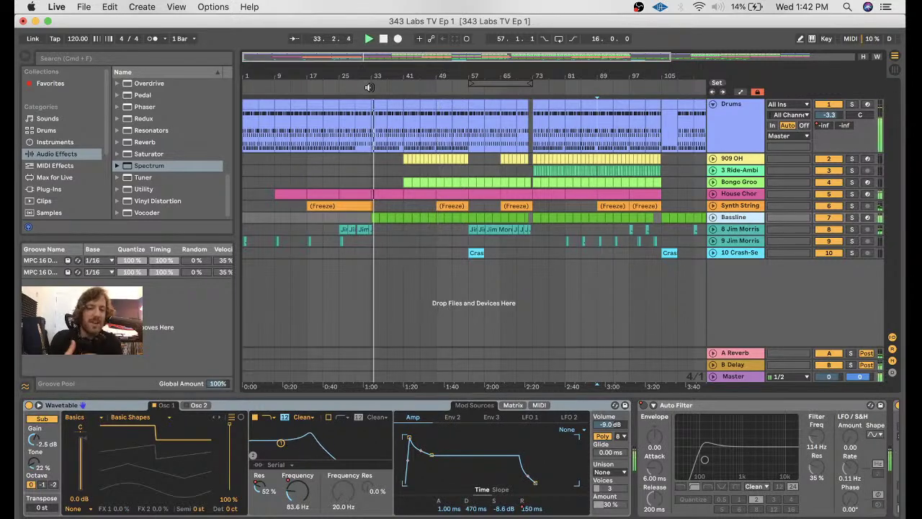
click(713, 218)
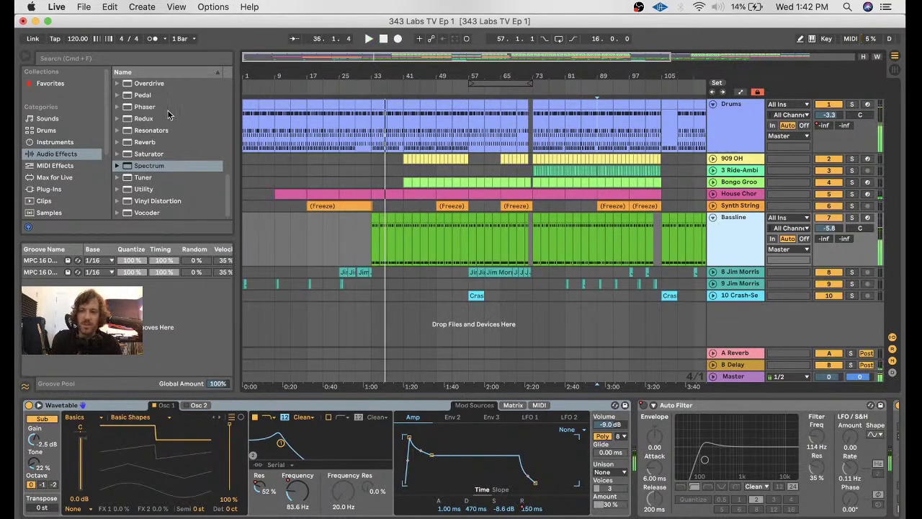
- Add a Compressor audio effect to the Bassline track and place it between Auto Filter and Utility
scroll(165, 117, up, 3)
scroll(165, 118, up, 8)
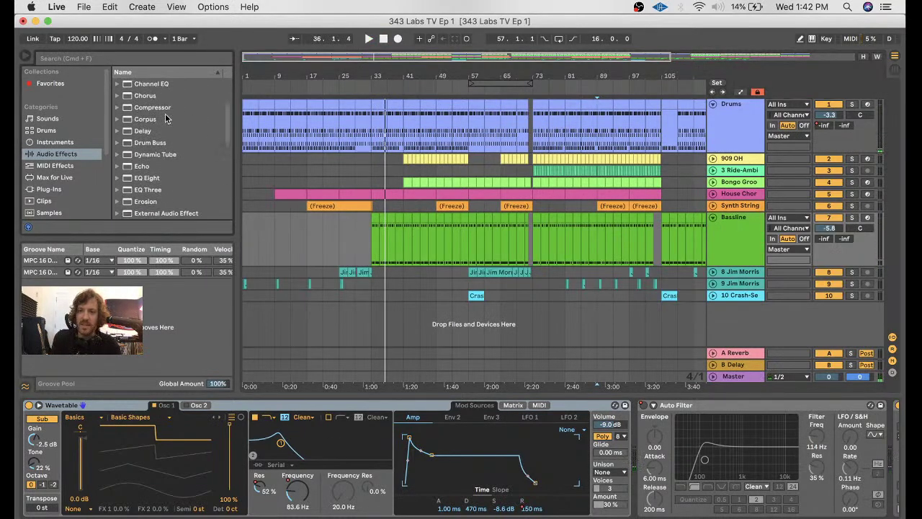
click(166, 188)
click(172, 177)
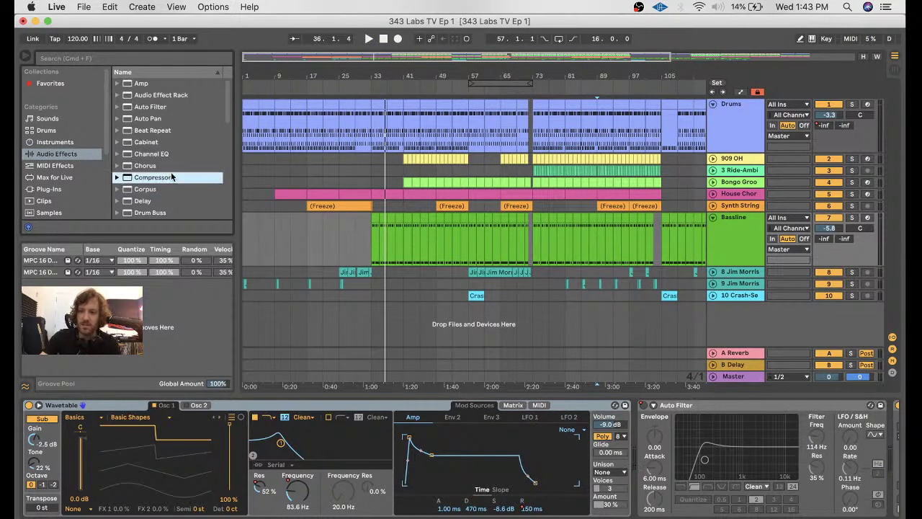
drag(154, 179, 741, 232)
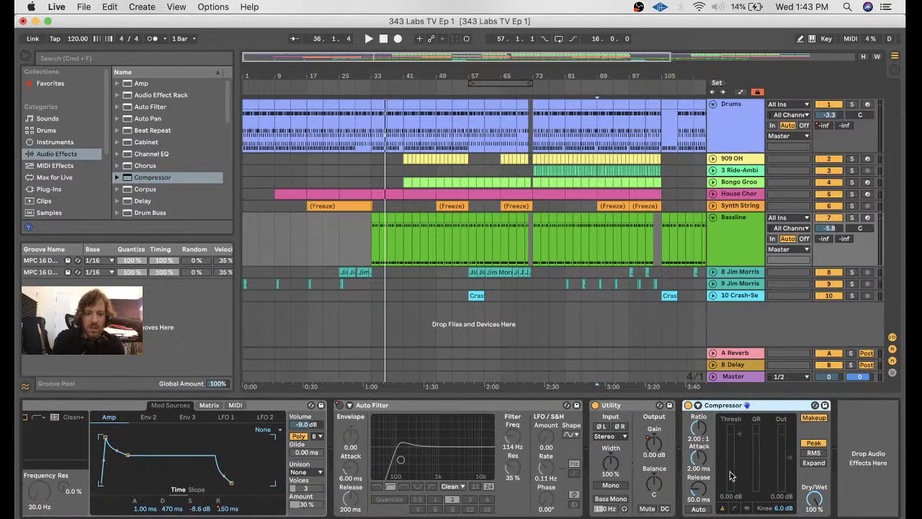
drag(768, 409, 605, 421)
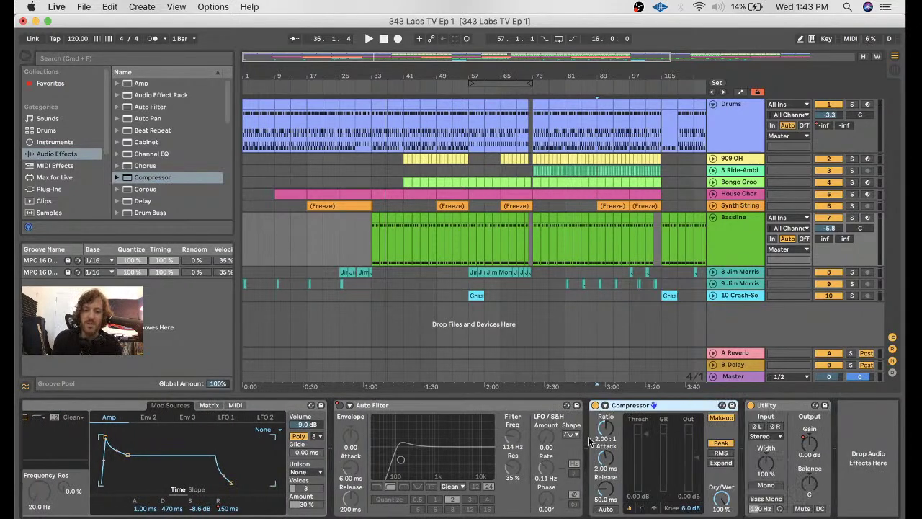
- Turn on automation view and display the Utility's Gain automation on the Bassline track
click(779, 406)
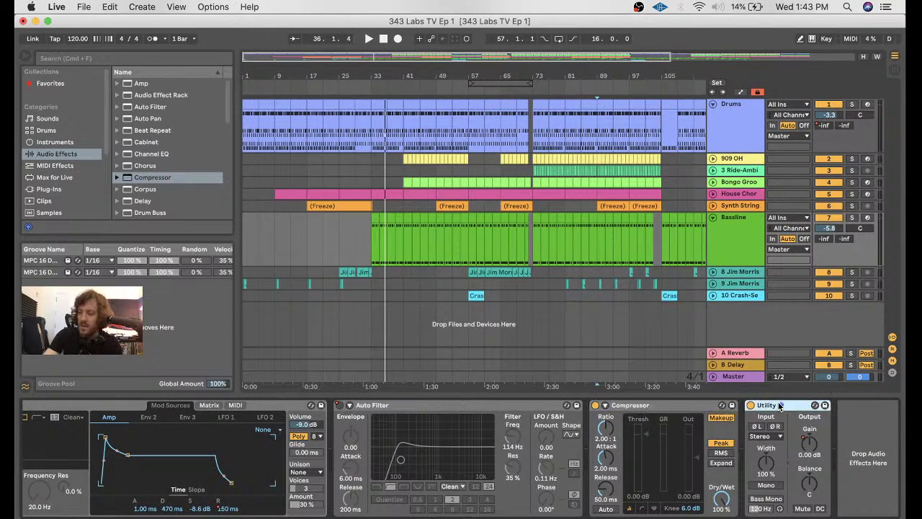
key(a)
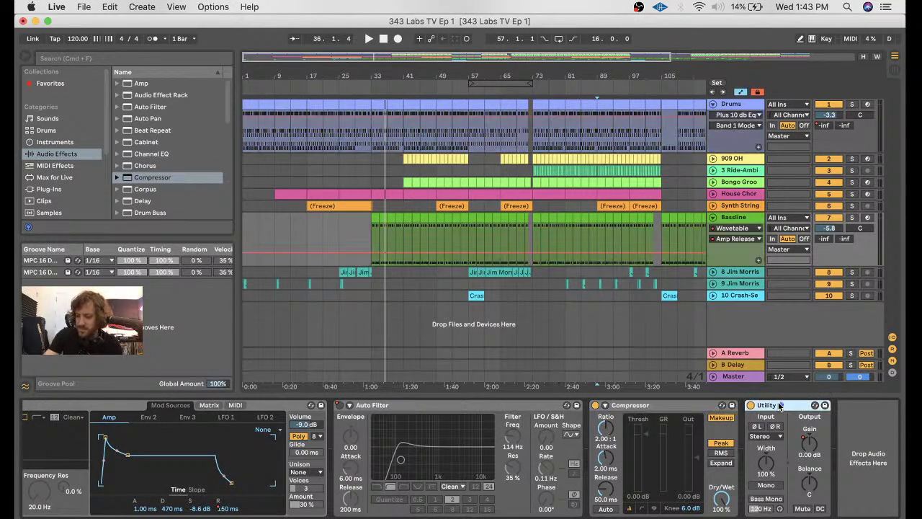
click(733, 229)
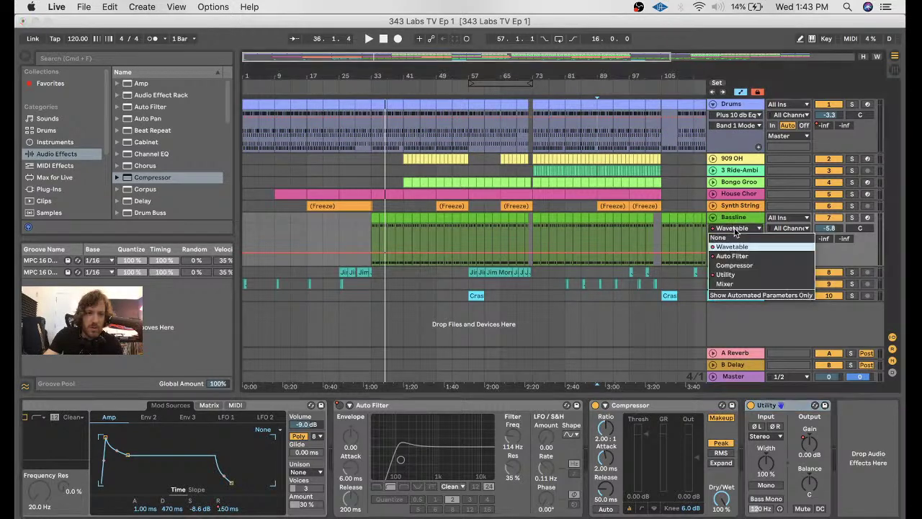
click(725, 274)
scroll(631, 241, right, 5)
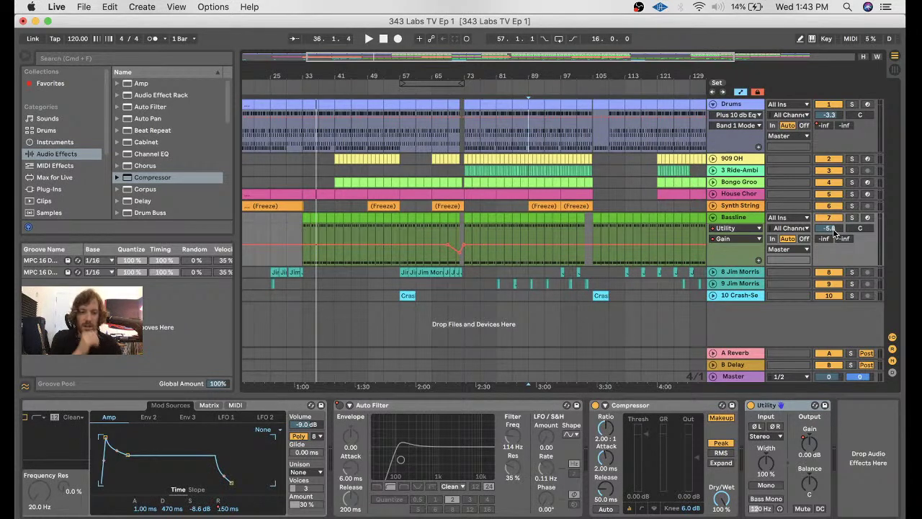
- Unfold the Bassline Compressor's sidechain section, enable Sidechain and choose Drums as its audio source
click(606, 406)
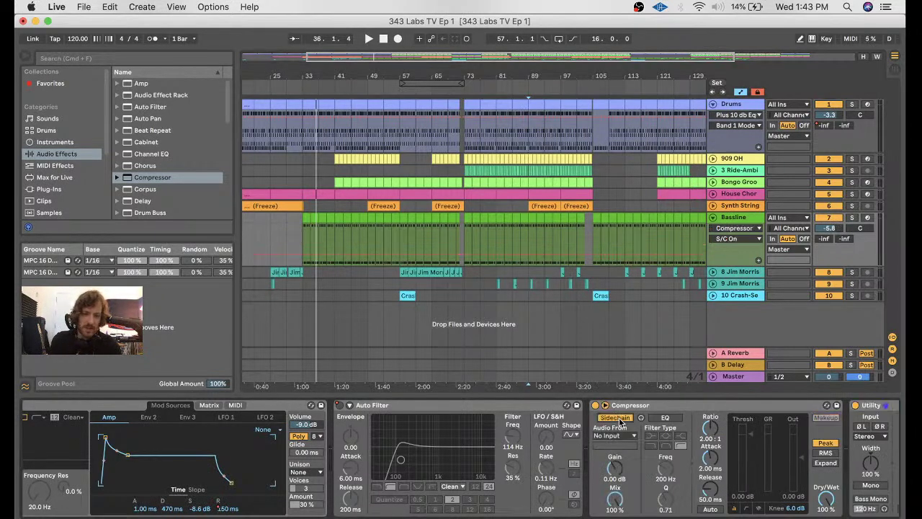
click(619, 437)
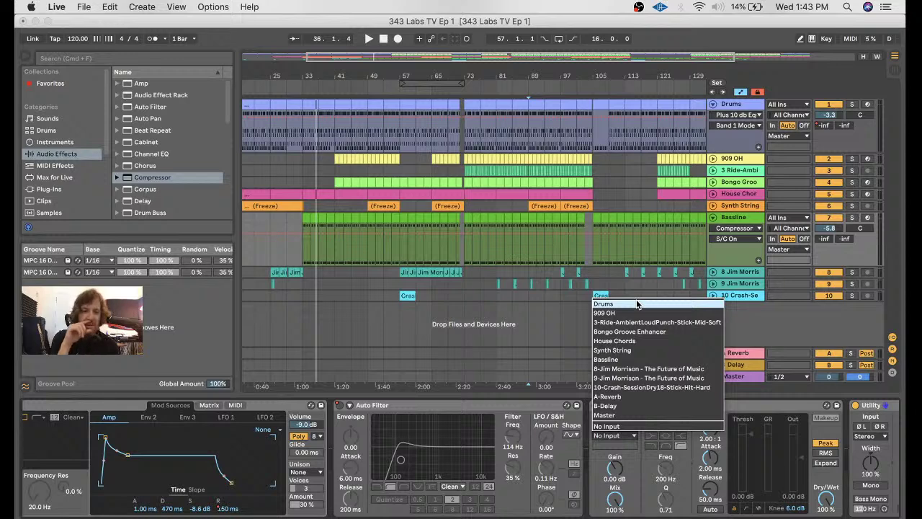
click(738, 324)
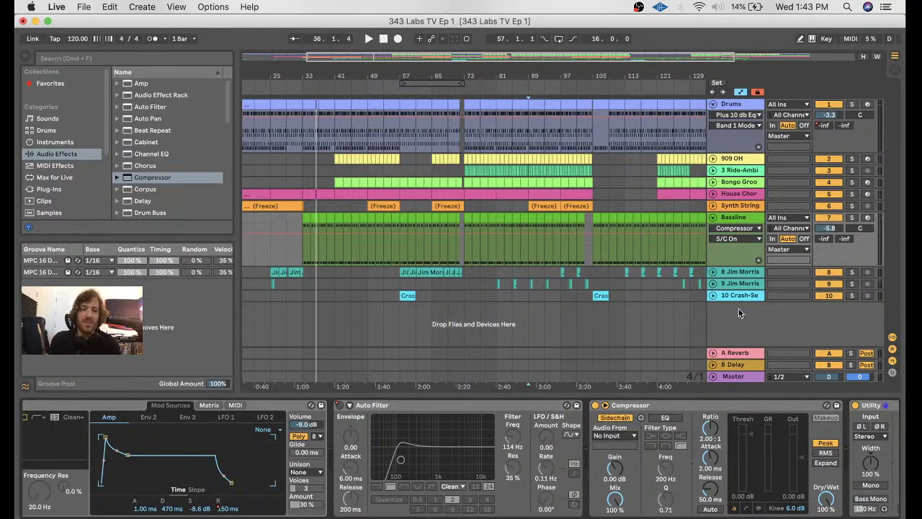
scroll(634, 441, right, 3)
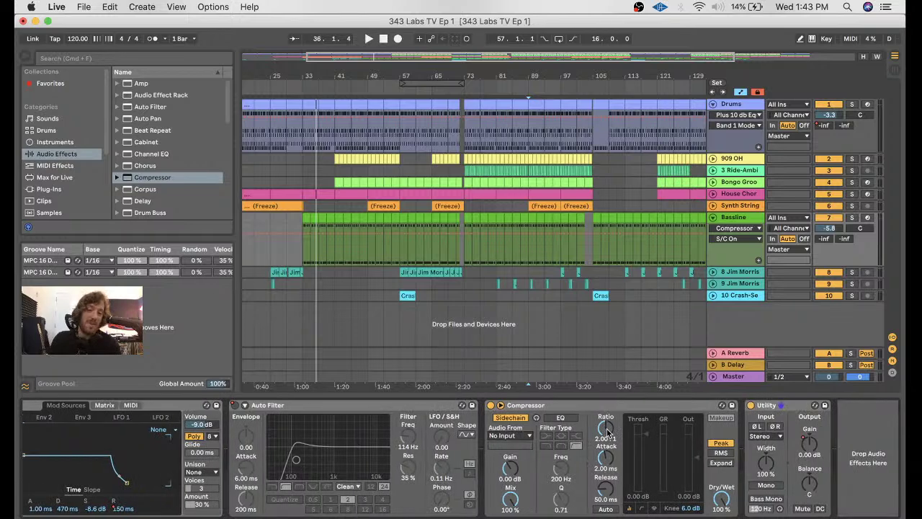
click(740, 105)
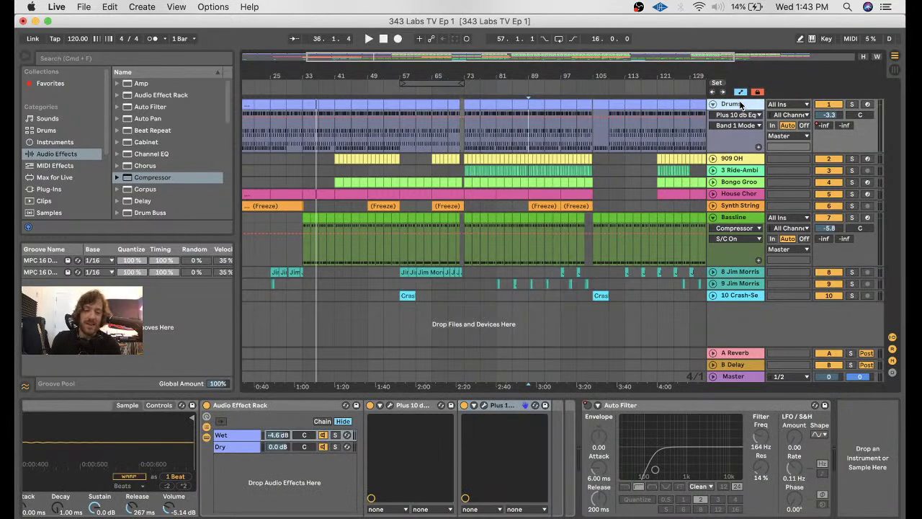
click(732, 218)
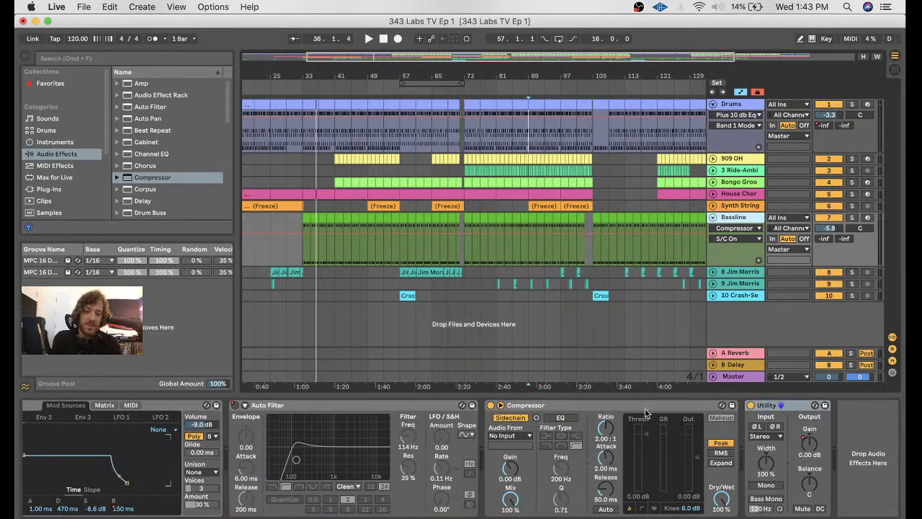
click(523, 437)
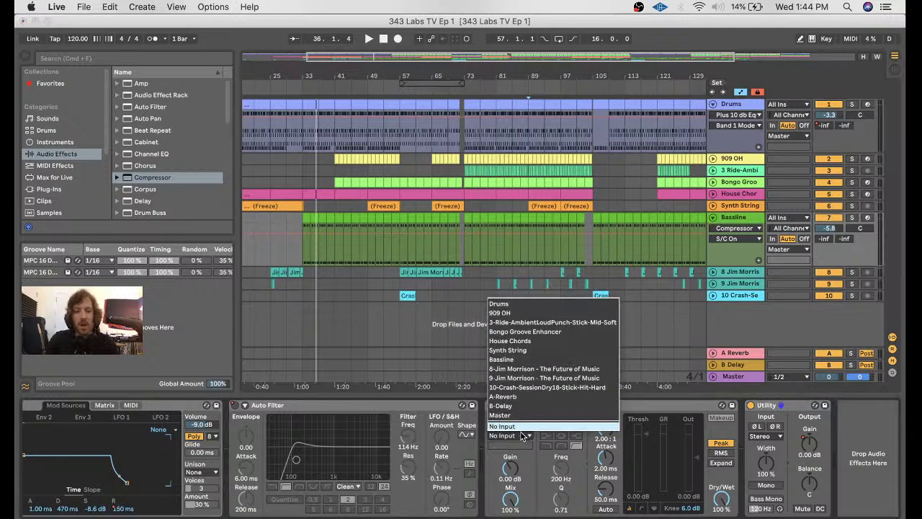
click(515, 304)
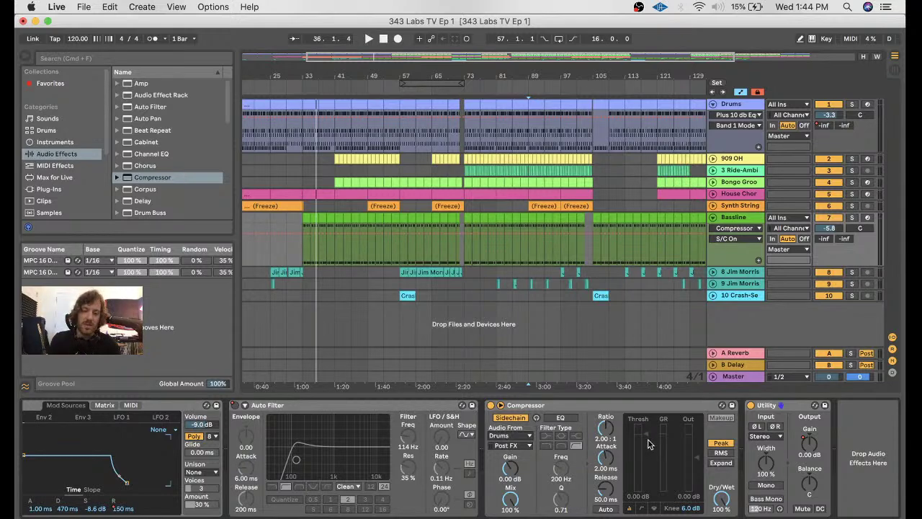
- Enable the Compressor's sidechain EQ with the low-pass filter type and lower its frequency to 153 Hz
click(560, 419)
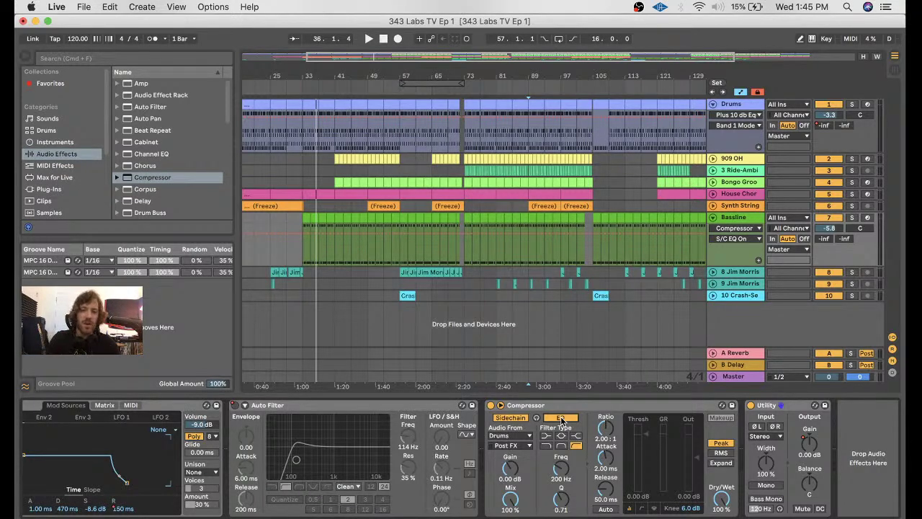
click(562, 418)
click(546, 445)
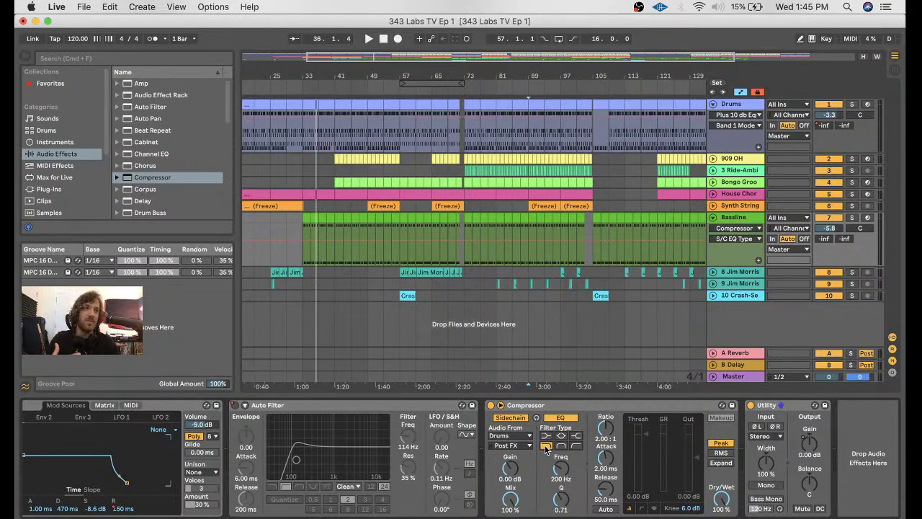
drag(560, 468, 560, 487)
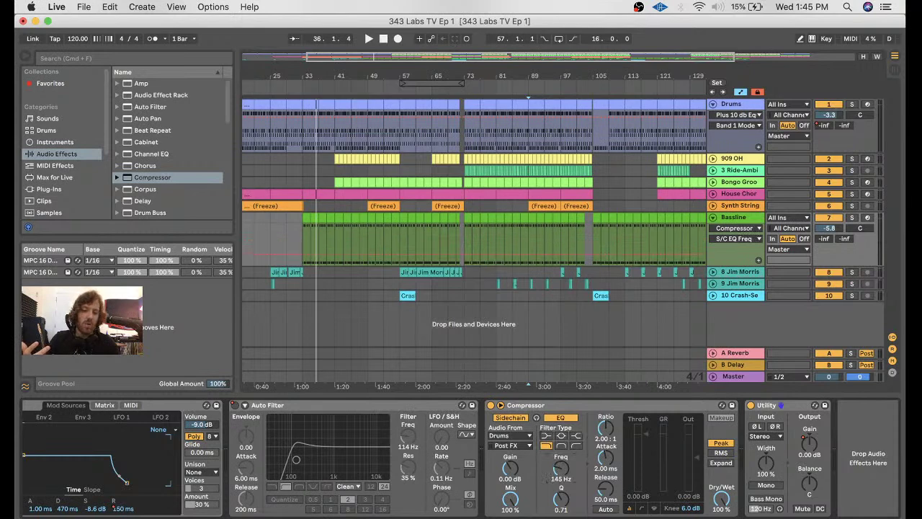
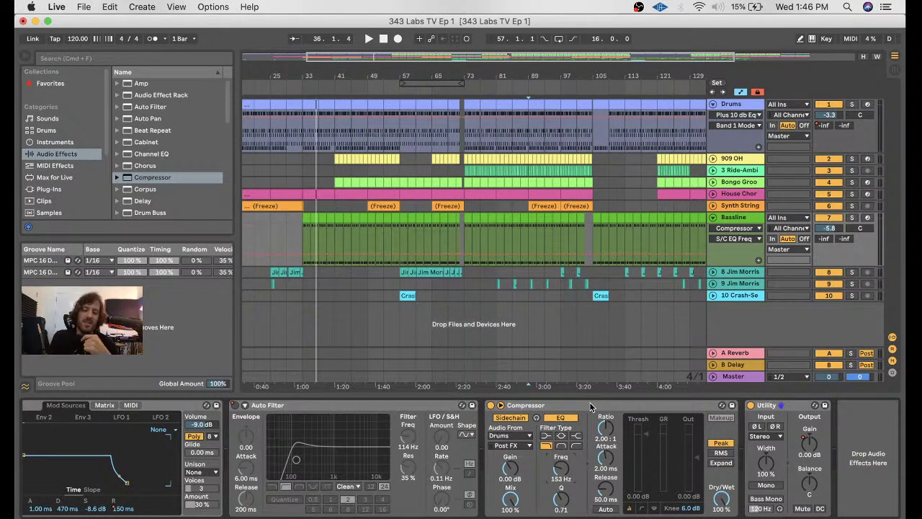
- Set the Bassline Compressor's ratio to 6:1 and its attack to 0.50 ms
click(602, 440)
text(8)
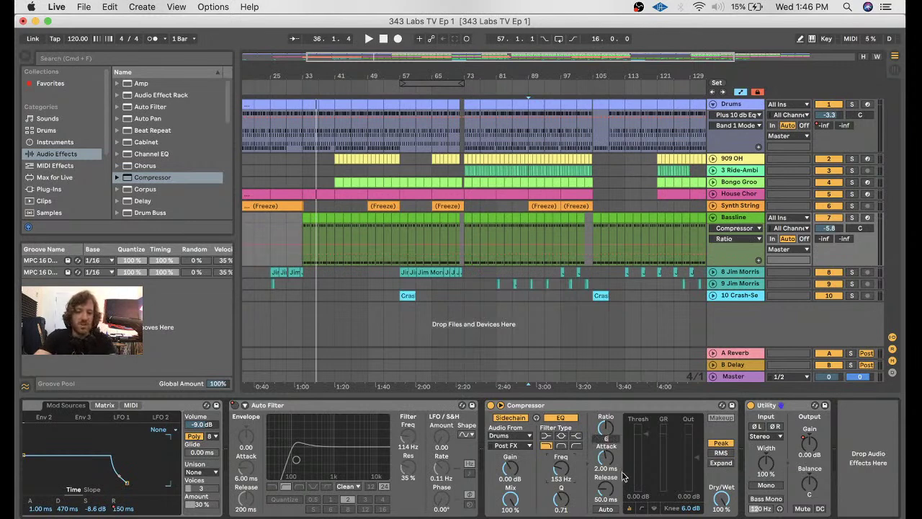
key(Return)
click(607, 468)
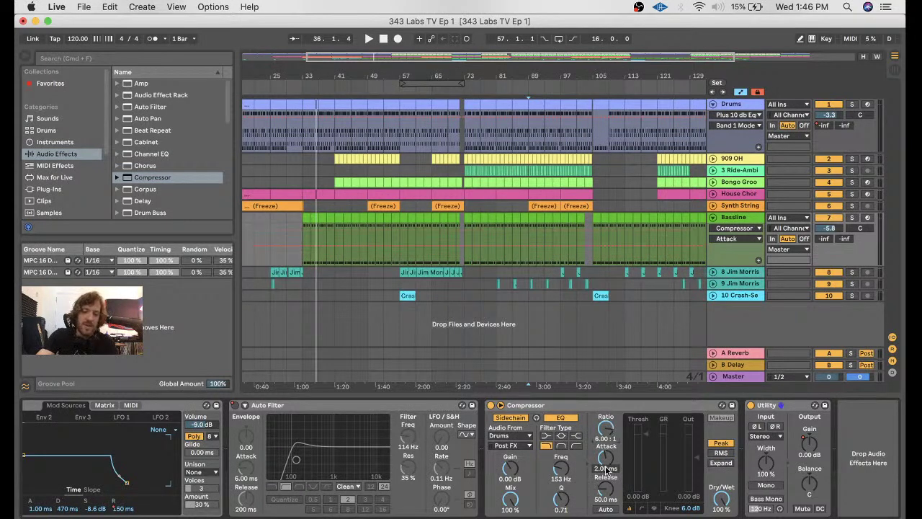
text(0.5)
key(Return)
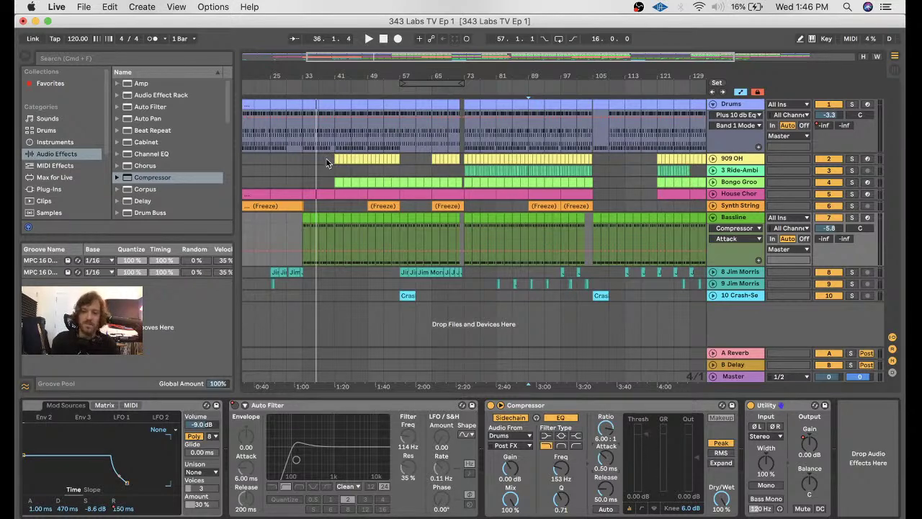
- Play from about bar 33, lower the Compressor's threshold to -20.7 dB and raise its output gain to 2.97 dB
click(303, 86)
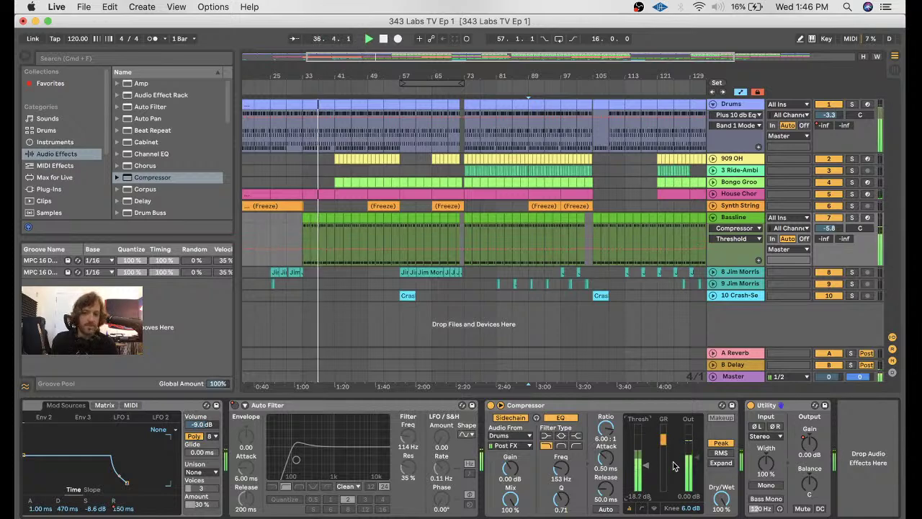
click(697, 457)
drag(697, 457, 646, 468)
drag(698, 456, 699, 458)
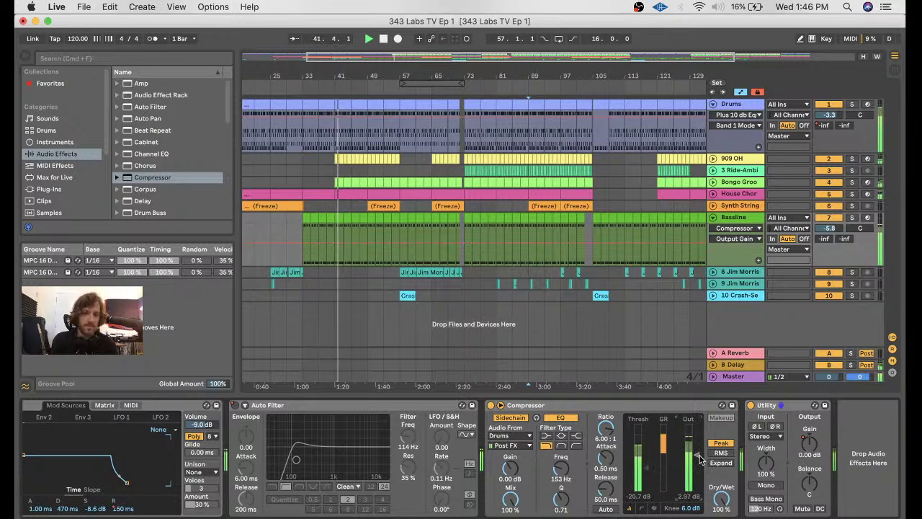
- Compare the Bassline with the Compressor off and on, then raise the sidechain EQ frequency to 216 Hz
click(490, 406)
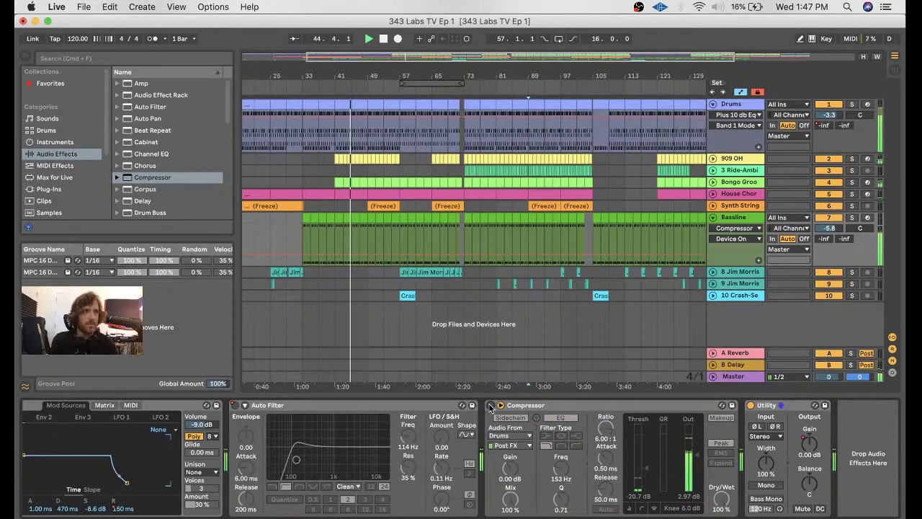
click(490, 406)
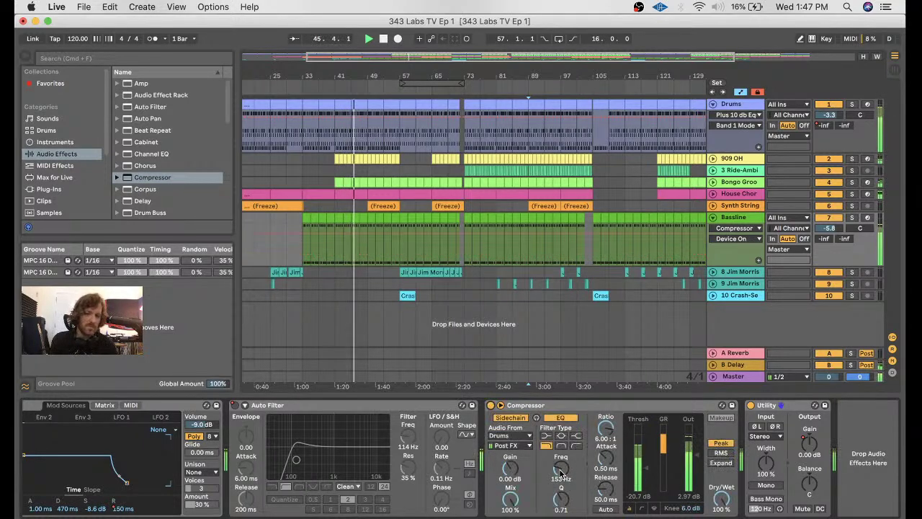
drag(561, 468, 561, 454)
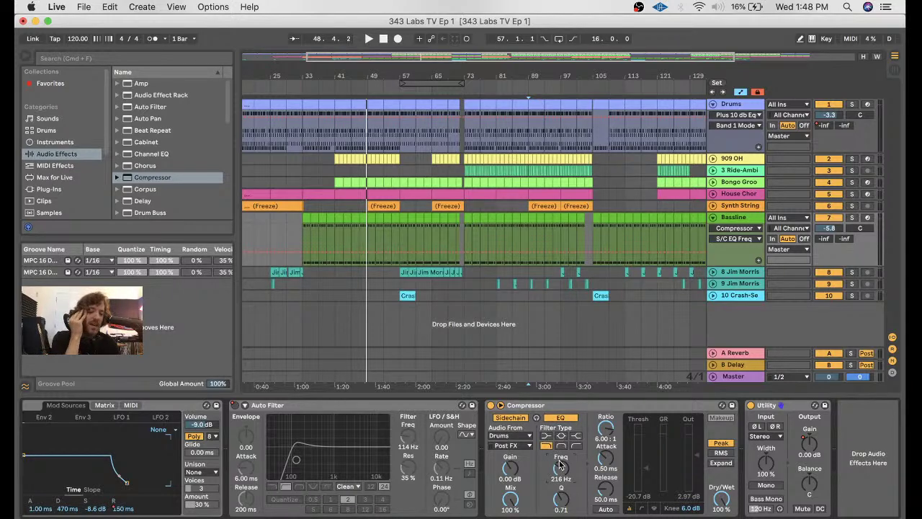
- Play from bar 33 and compare the Bassline with the Compressor bypassed and active
click(309, 273)
key(space)
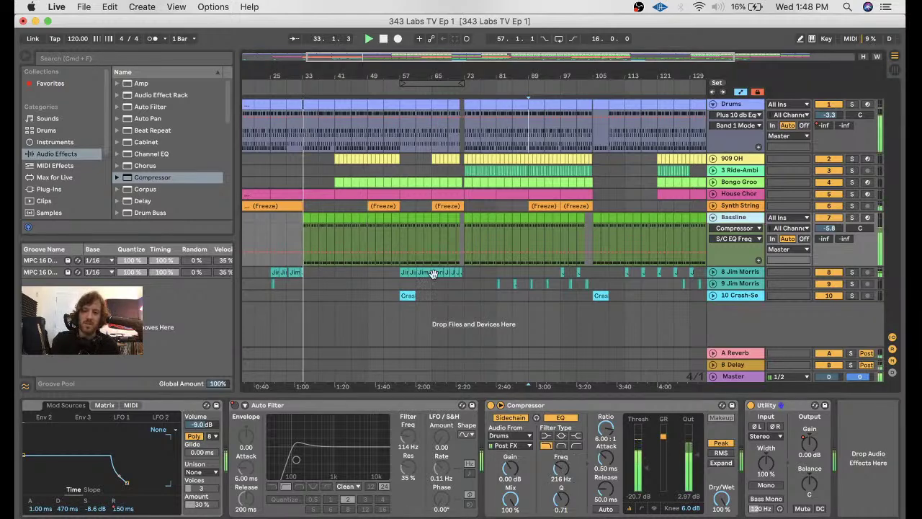
click(492, 406)
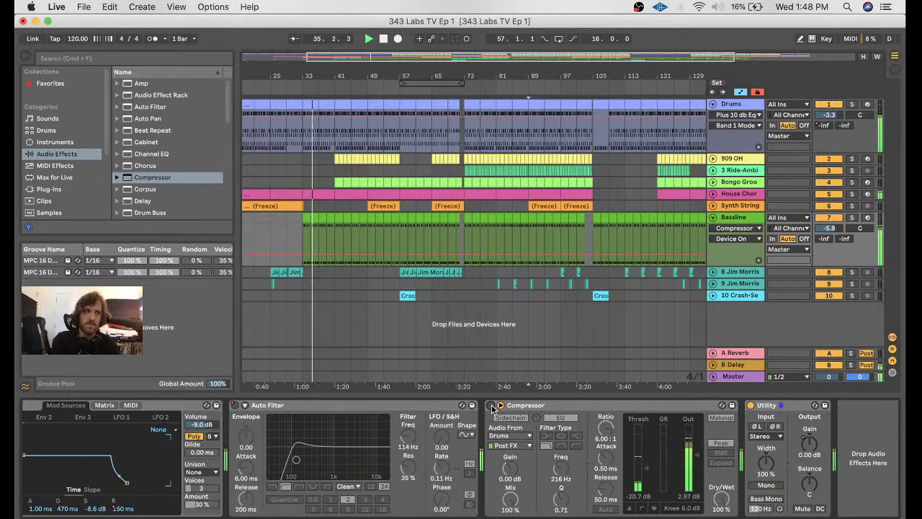
click(492, 406)
- Set the Compressor's output gain to 3.63 dB, compare it off and on, then stop playback with the Bassline track selected
mouse_move(694, 457)
mouse_down()
mouse_move(696, 448)
mouse_move(701, 458)
mouse_up()
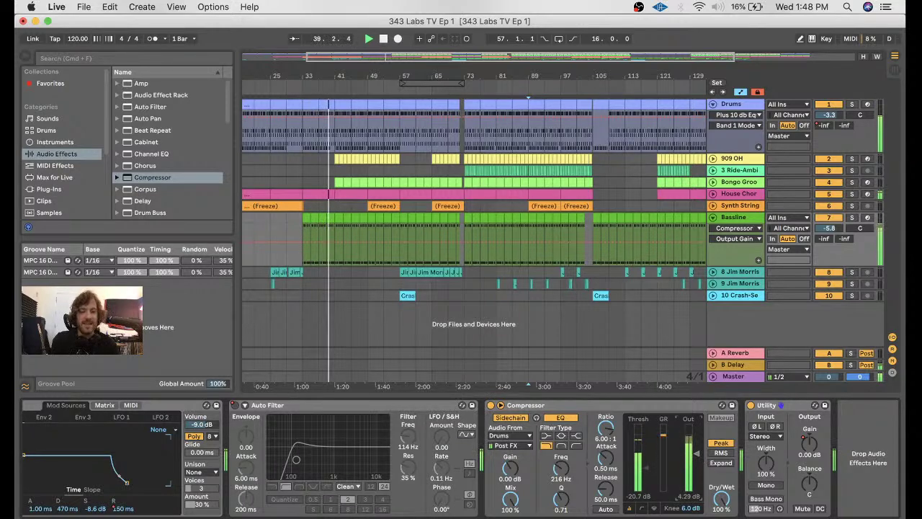
drag(701, 458, 696, 454)
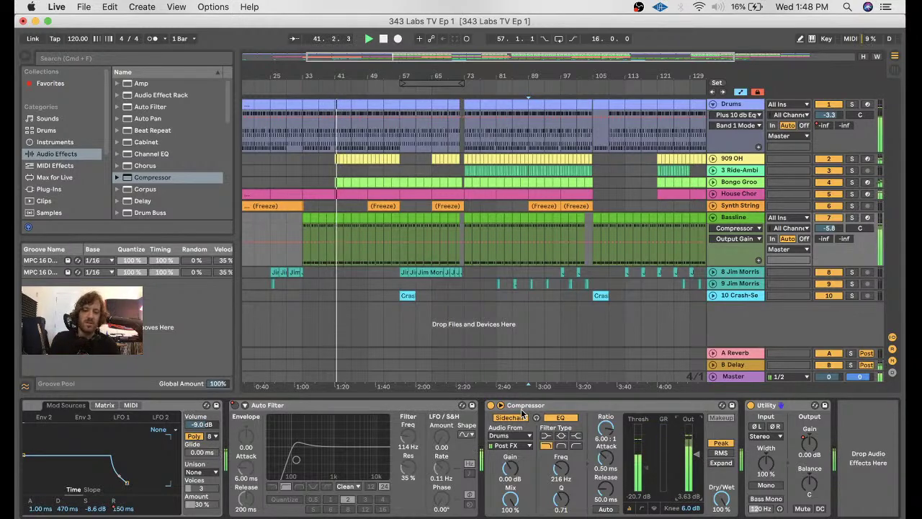
click(491, 406)
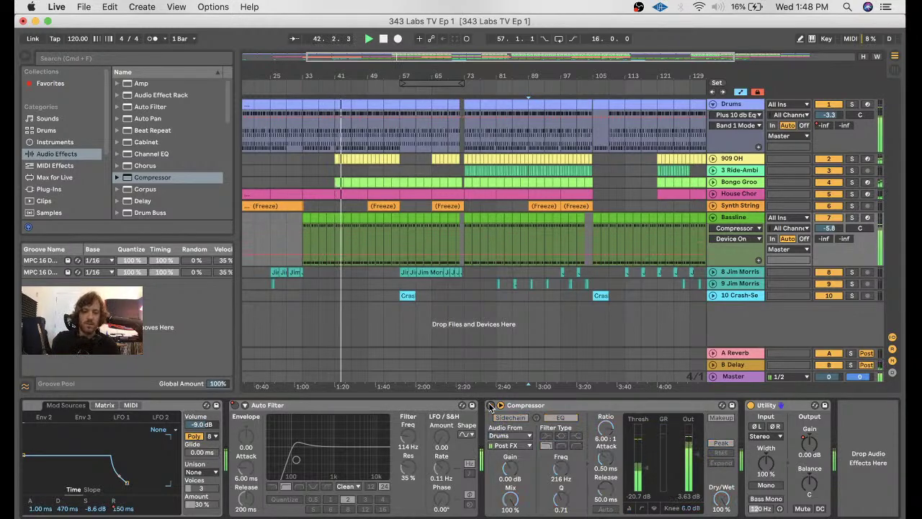
click(491, 407)
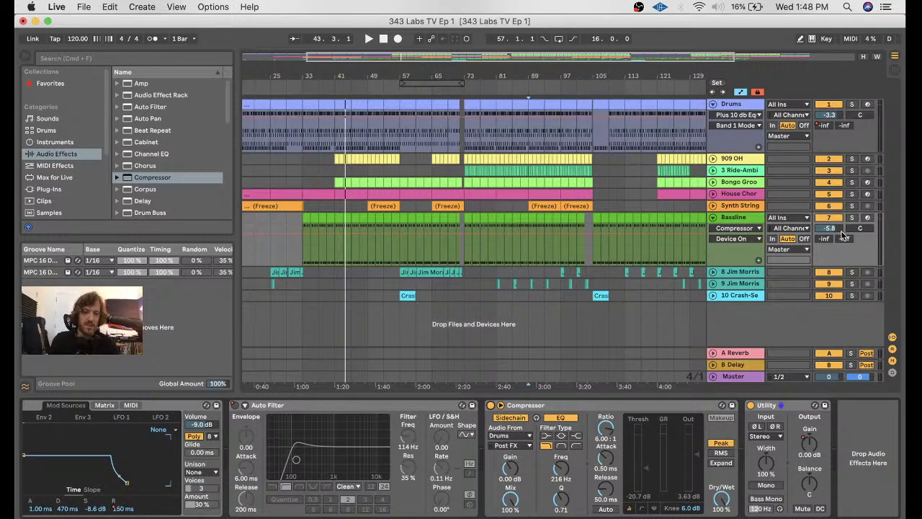
click(733, 217)
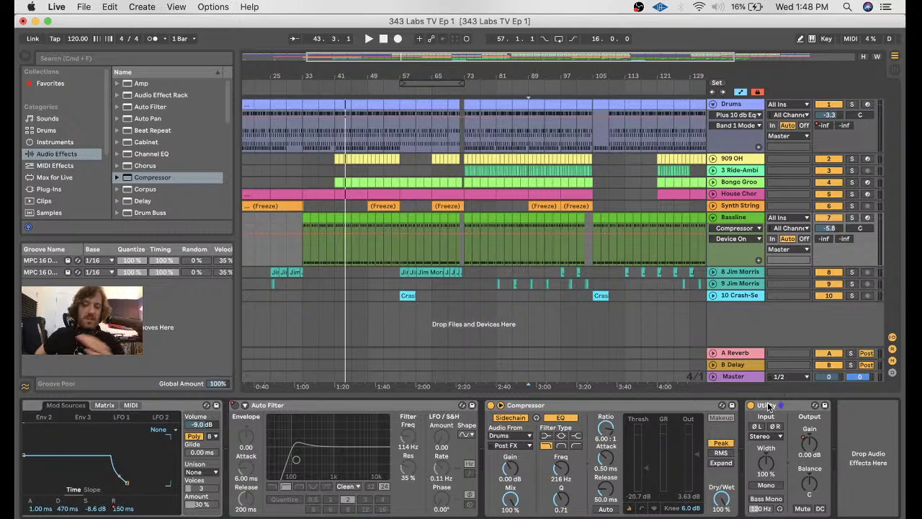
- Look through the instruments, audio effects and plug-in collections for another processor for the Bassline
click(607, 406)
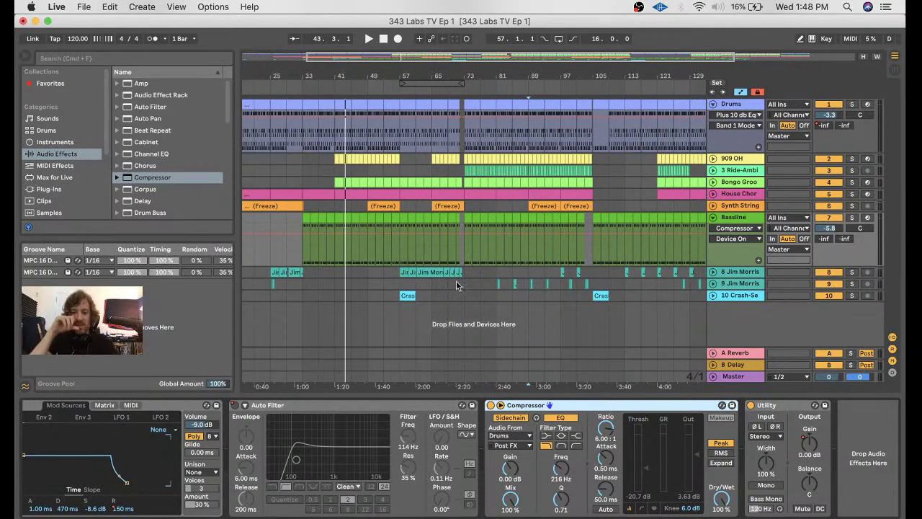
click(62, 146)
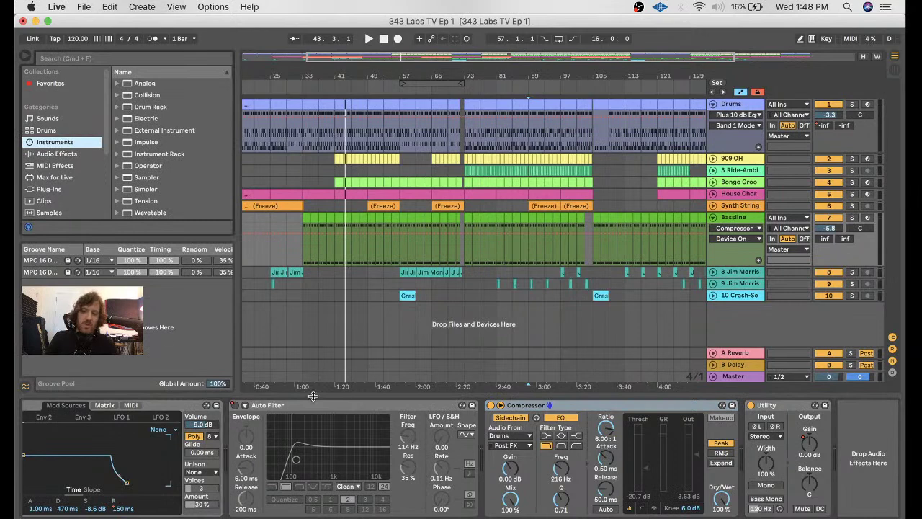
click(68, 189)
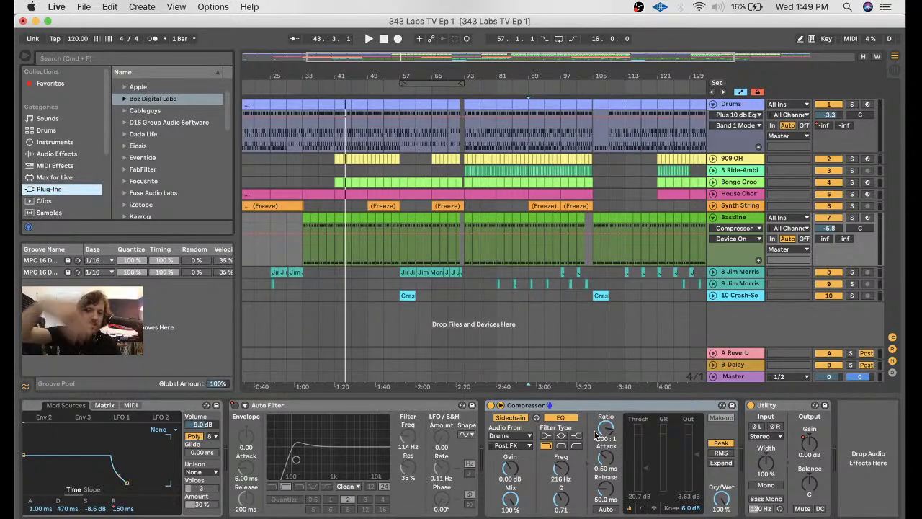
click(67, 156)
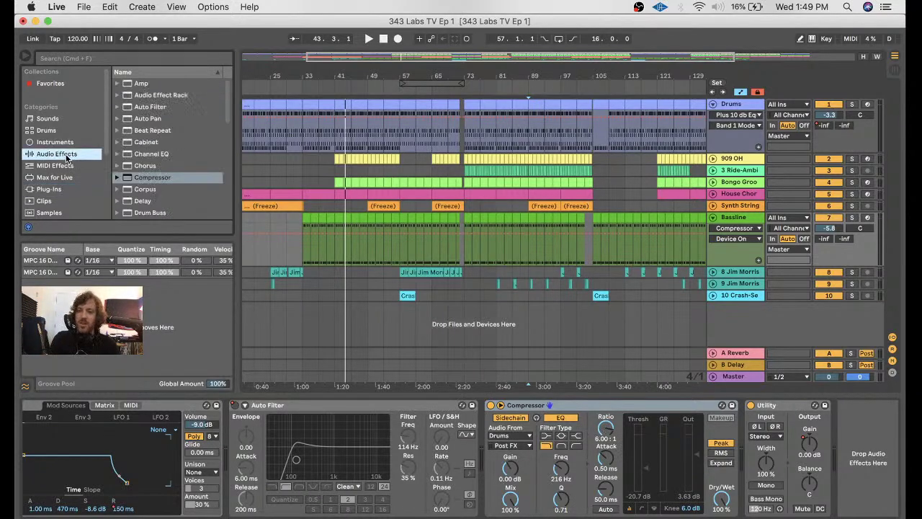
scroll(154, 175, down, 3)
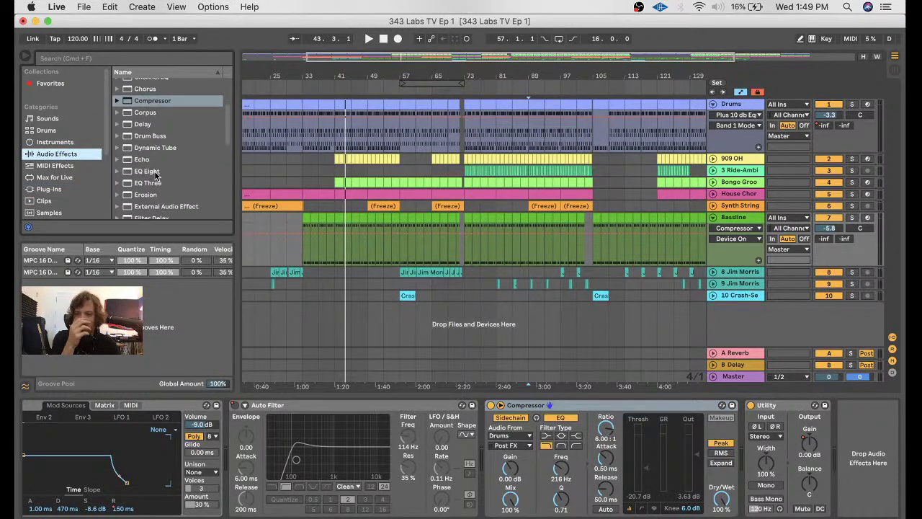
click(52, 189)
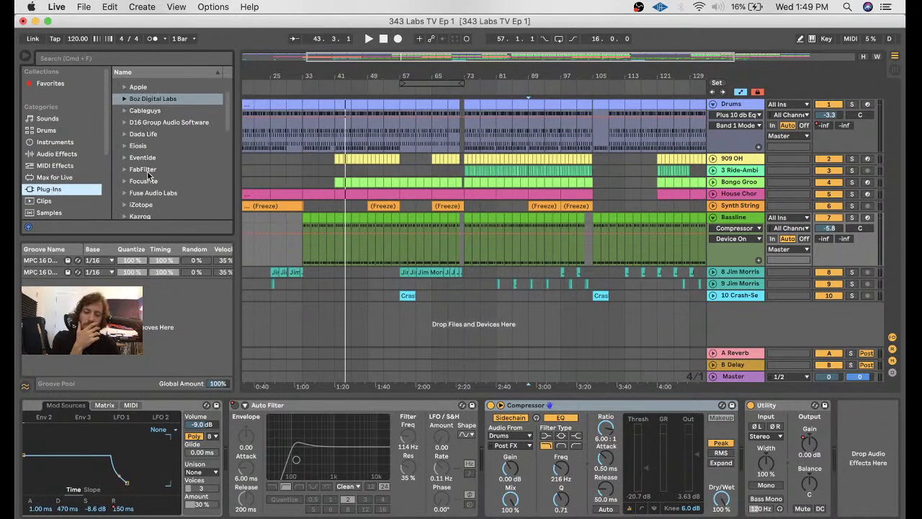
scroll(147, 171, down, 2)
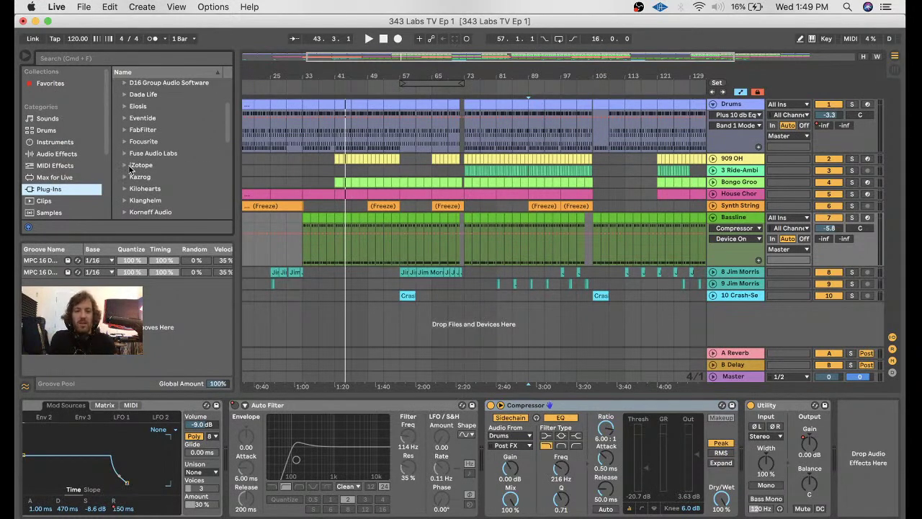
- Solo the Bassline and play it from bar 33
click(851, 217)
click(303, 255)
key(space)
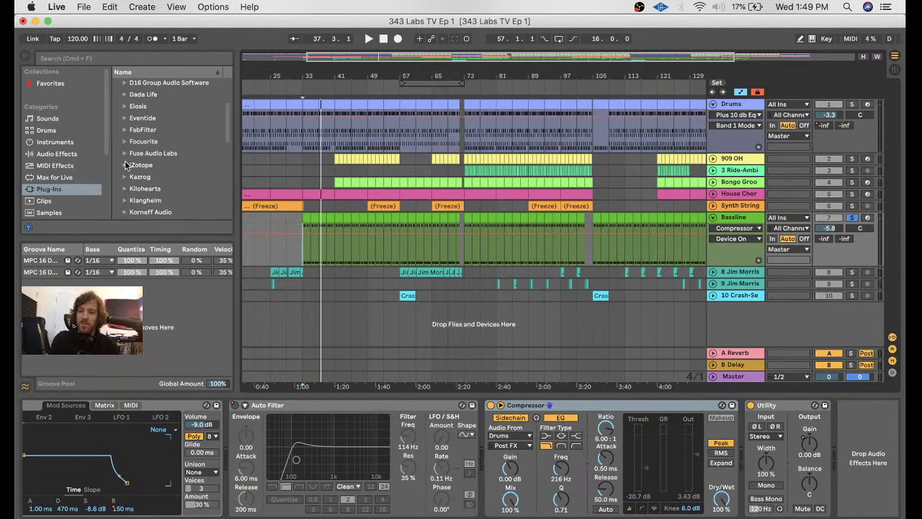
- Insert iZotope's Neutron 3 Transient Shaper before the Bassline's Compressor and dismiss its preset manager
click(125, 165)
scroll(173, 184, down, 5)
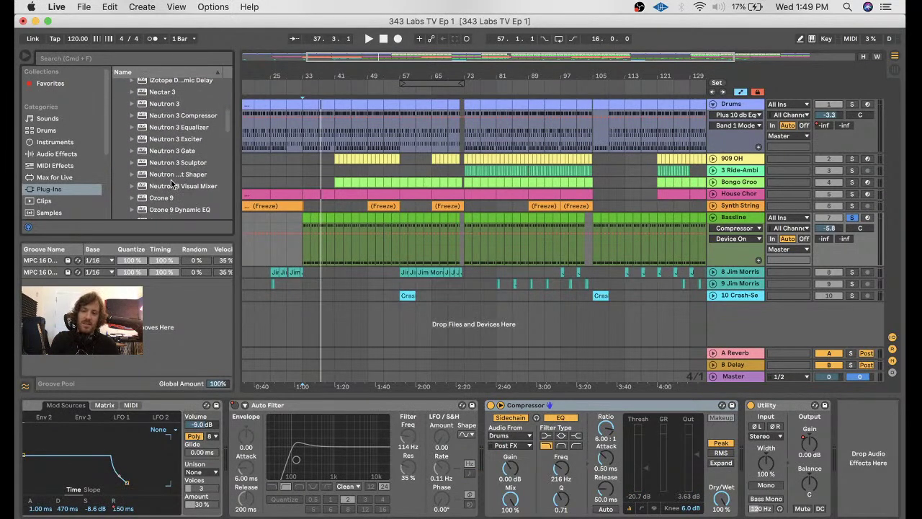
click(202, 173)
drag(183, 177, 486, 465)
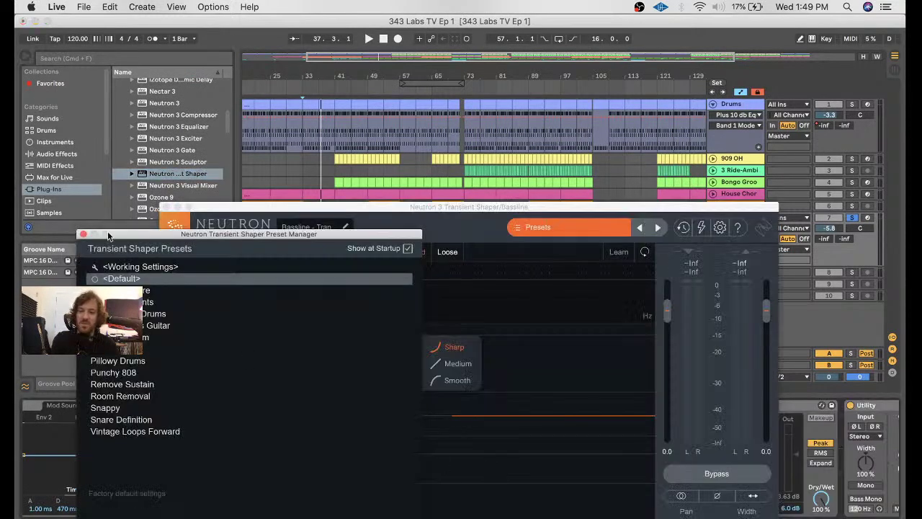
click(83, 236)
drag(339, 210, 338, 98)
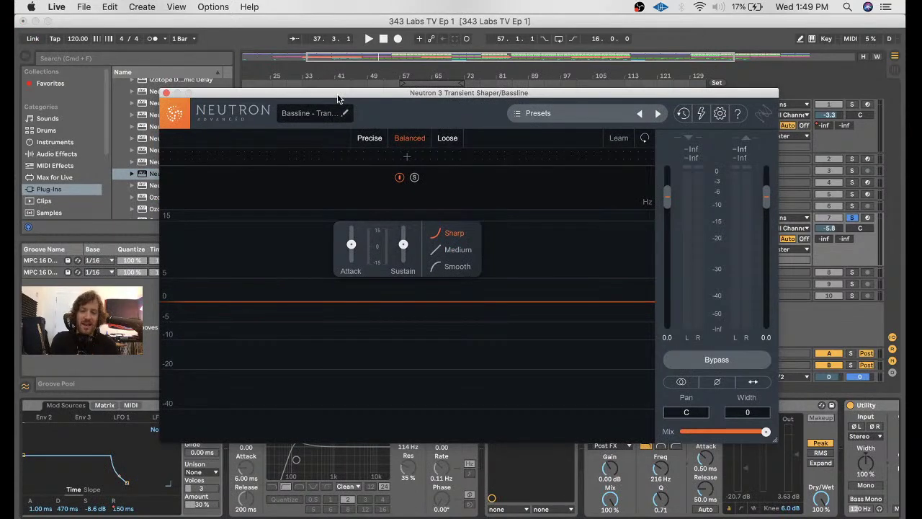
- Split the Transient Shaper into two frequency bands and lower the crossover while the soloed Bassline plays from bar 33
drag(440, 152, 415, 160)
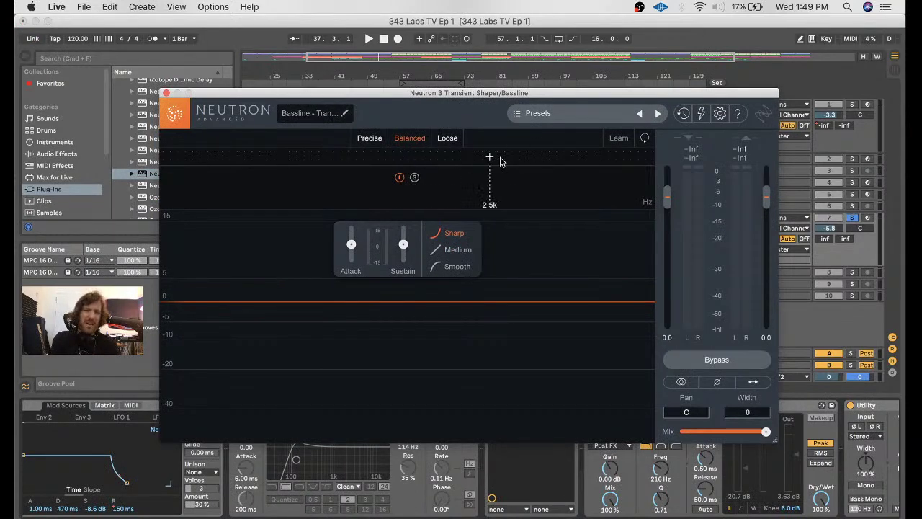
mouse_move(487, 96)
mouse_down()
mouse_move(491, 238)
mouse_move(504, 136)
mouse_move(501, 204)
mouse_move(471, 205)
mouse_move(479, 341)
mouse_up()
click(511, 262)
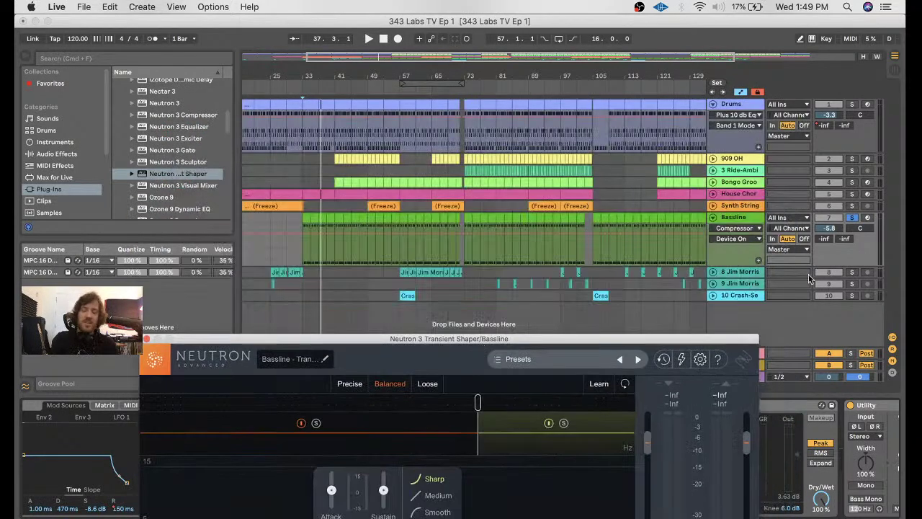
click(305, 252)
key(space)
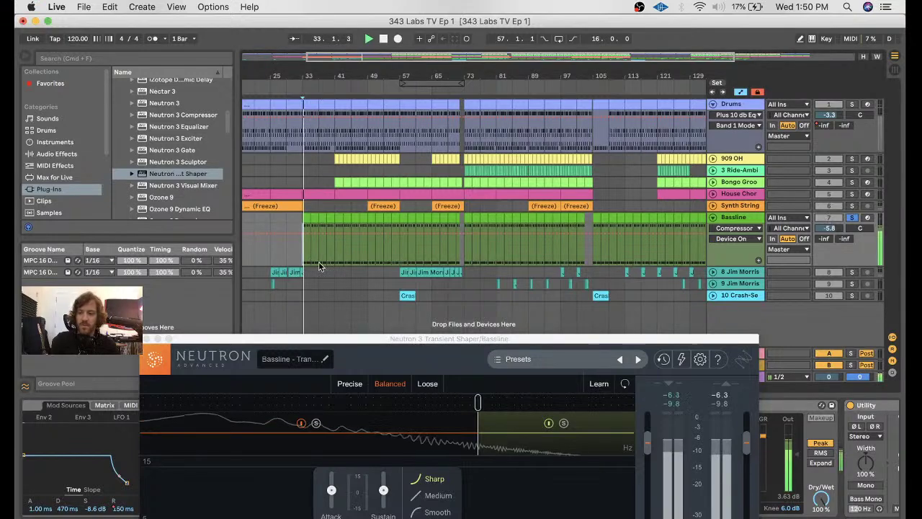
drag(540, 337, 537, 252)
drag(482, 318, 434, 322)
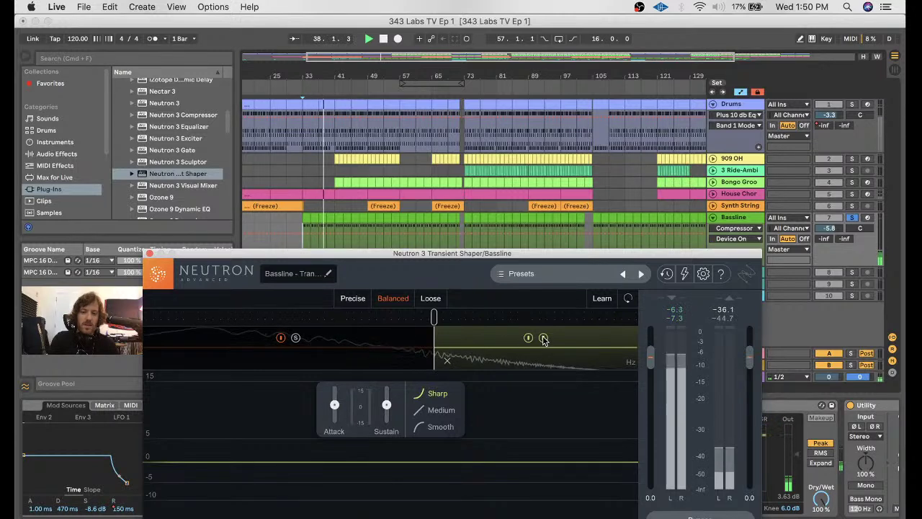
- Try the Transient Shaper's upper-band attack at 7.1, return it to 0.0 and stop playback
click(336, 400)
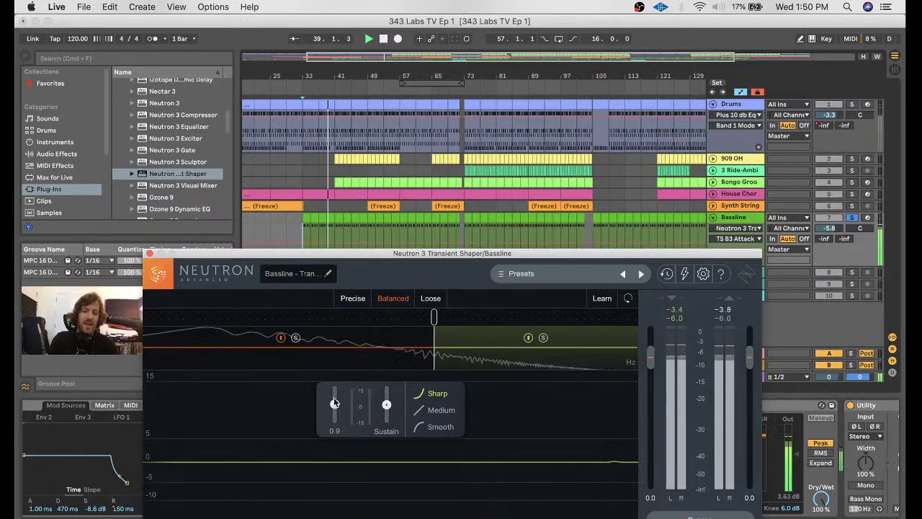
drag(336, 393, 377, 335)
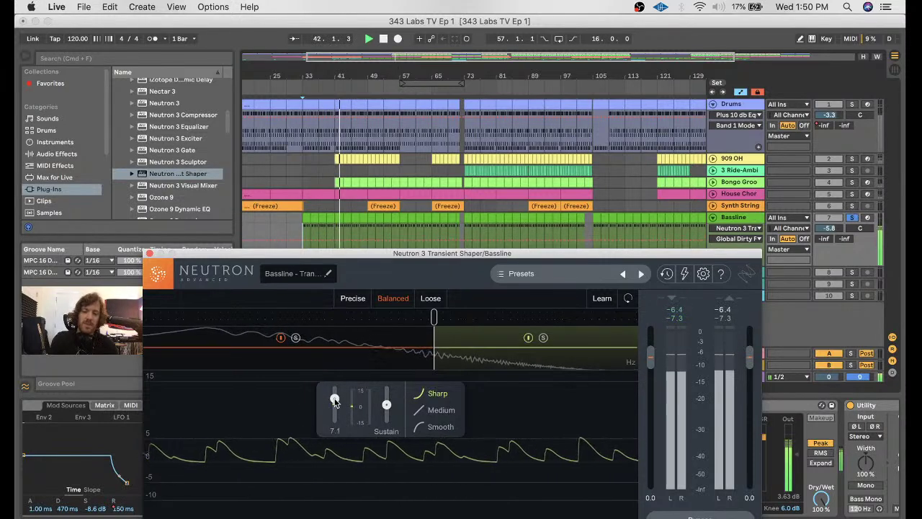
drag(335, 398, 335, 403)
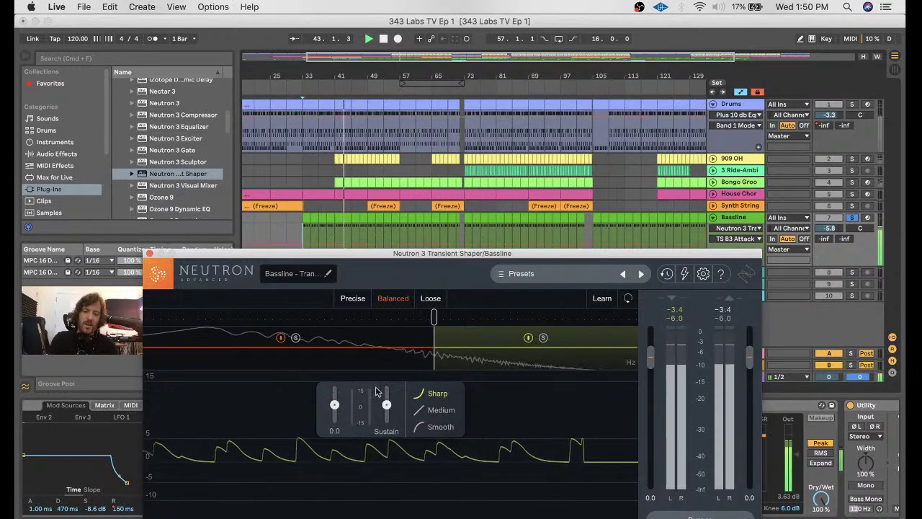
key(space)
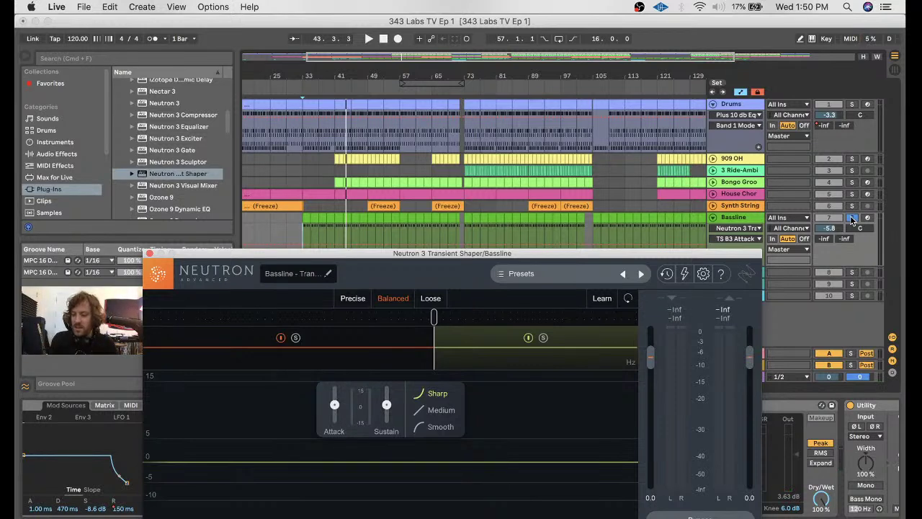
- Unsolo the Bassline, raise the Transient Shaper's upper-band attack to 8.9 while the full mix plays, and stop playback
click(852, 218)
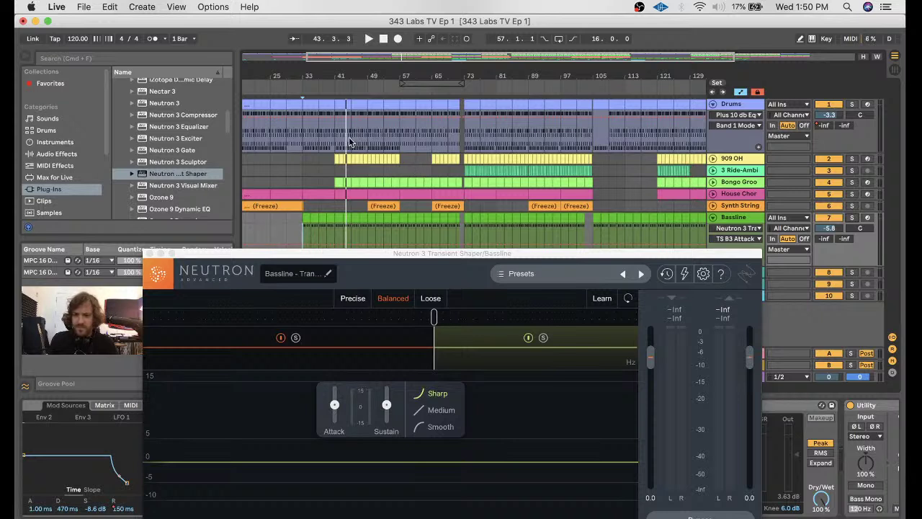
key(space)
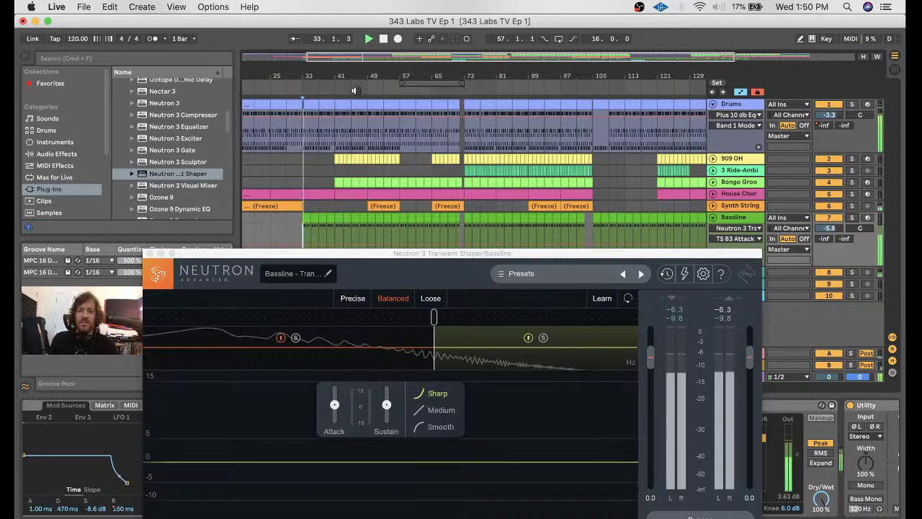
click(335, 404)
mouse_move(334, 406)
mouse_down()
mouse_move(361, 324)
mouse_move(334, 398)
mouse_up()
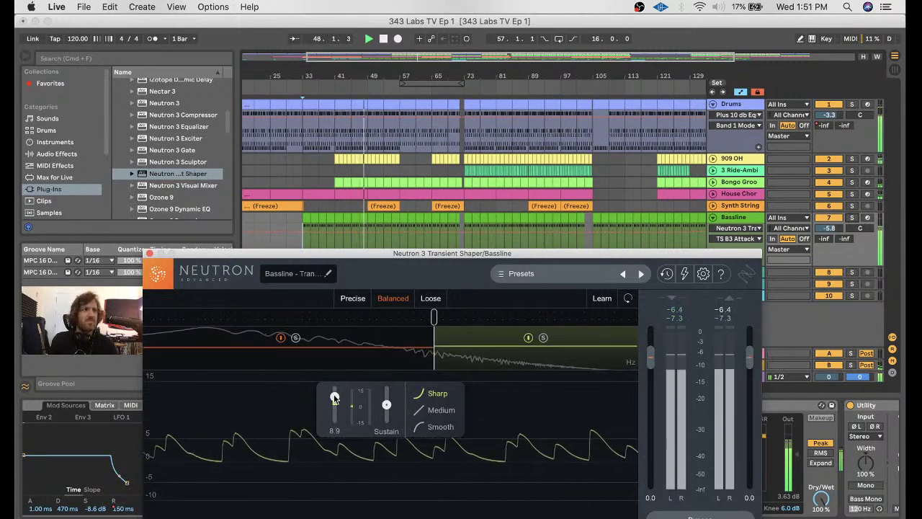
key(space)
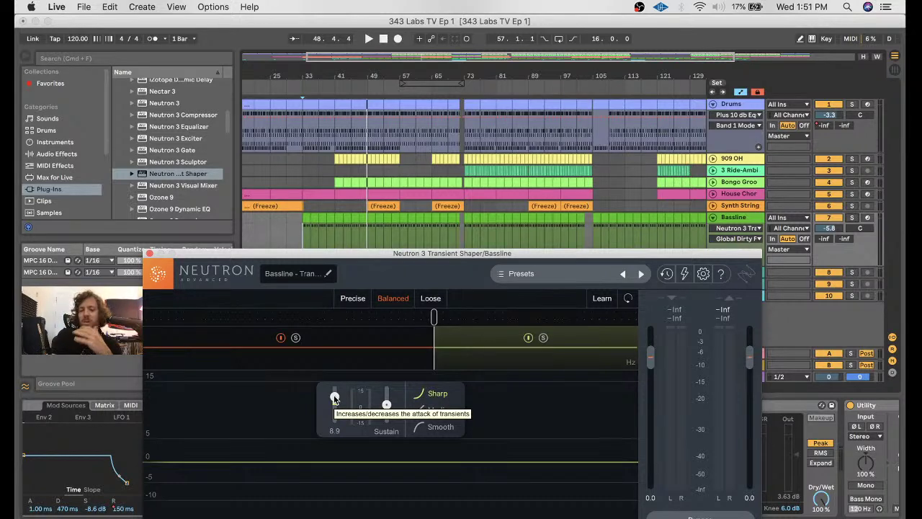
- Check the upper band's attack setting and close the Transient Shaper window
drag(384, 258, 419, 195)
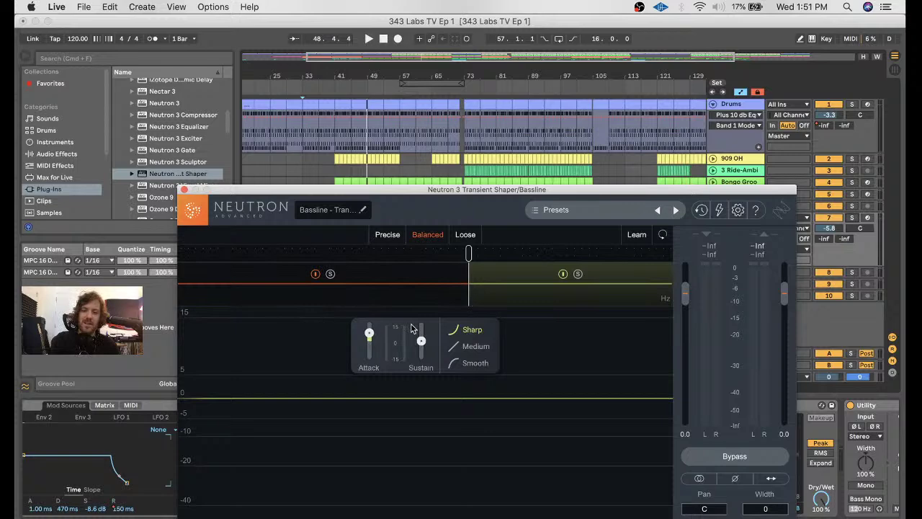
mouse_move(369, 337)
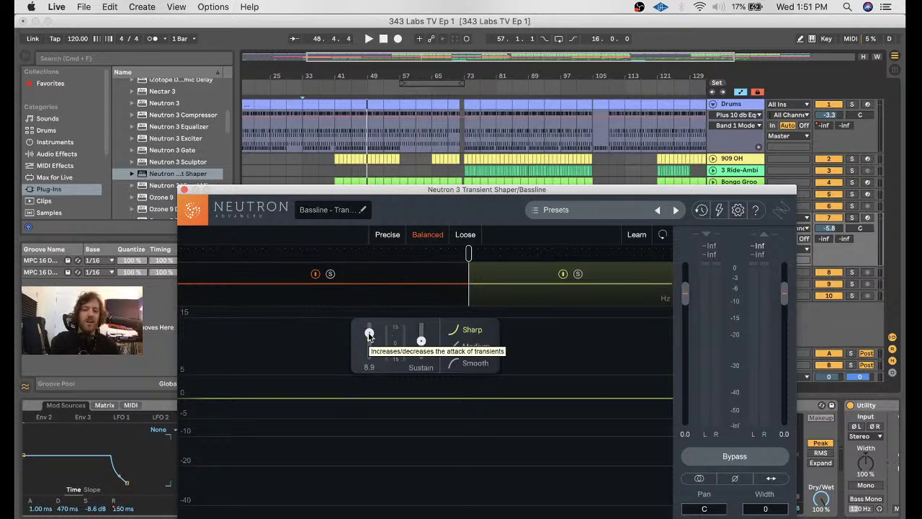
drag(265, 191, 252, 157)
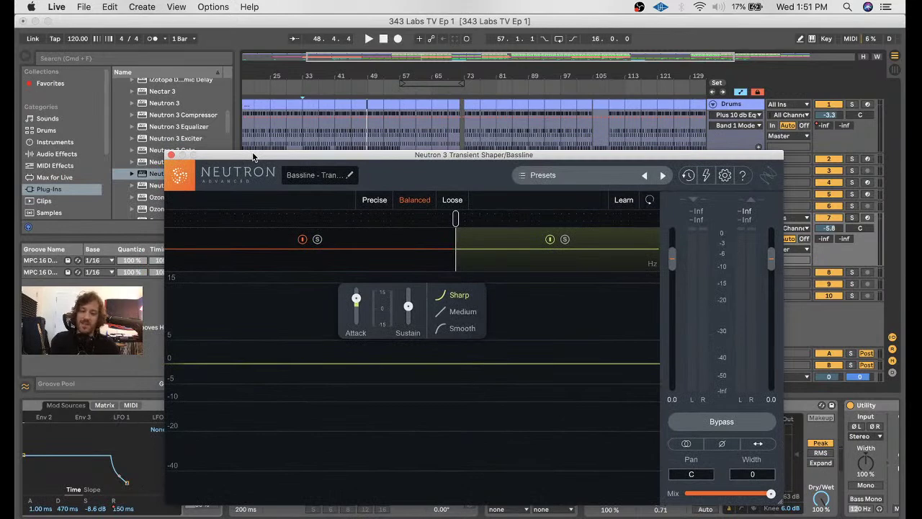
click(171, 156)
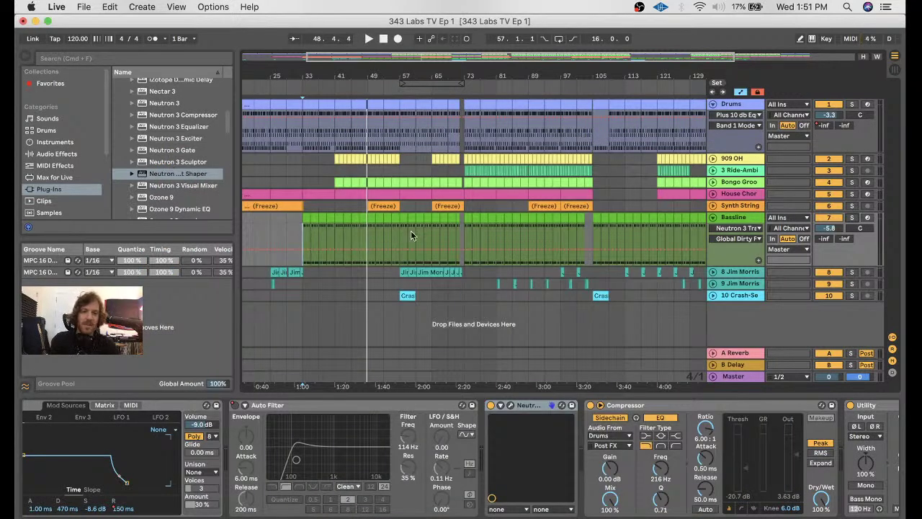
- Play the mix from bar 33 and insert Boz Digital Labs' Plus 10 db Equaliser before the Bassline's Transient Shaper
key(space)
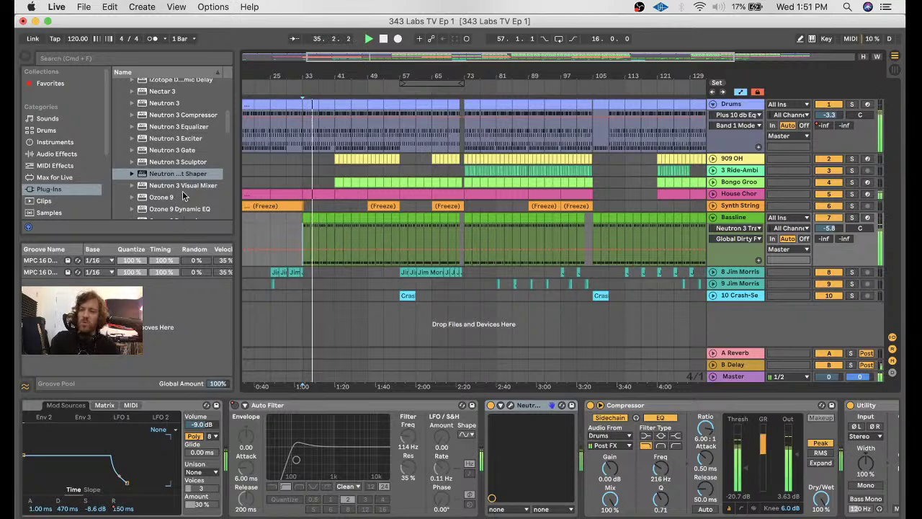
scroll(184, 196, down, 3)
scroll(184, 196, up, 15)
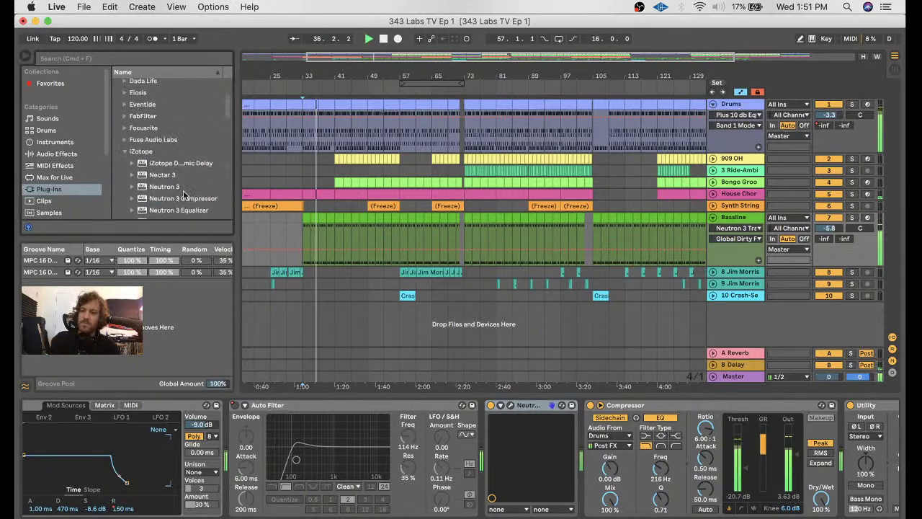
click(126, 130)
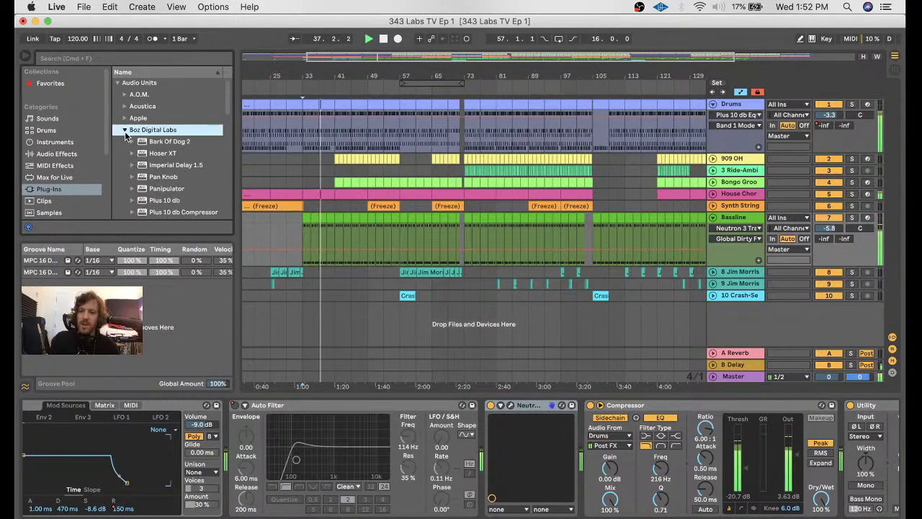
scroll(186, 166, down, 3)
mouse_move(186, 172)
mouse_down()
mouse_move(403, 309)
mouse_move(519, 447)
mouse_move(585, 433)
mouse_move(551, 443)
mouse_up()
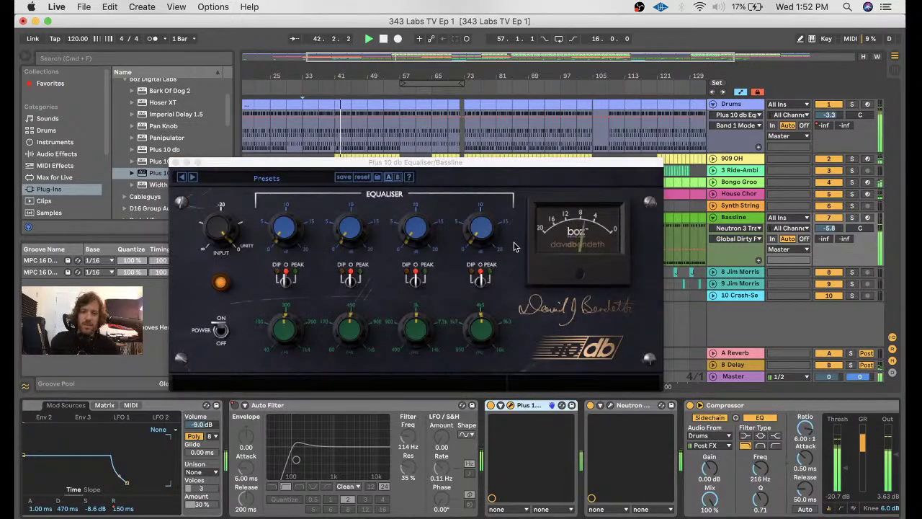
- Set the Equaliser's band 1 to peak mode at 100 Hz with a boost of 1.72 dB
click(288, 281)
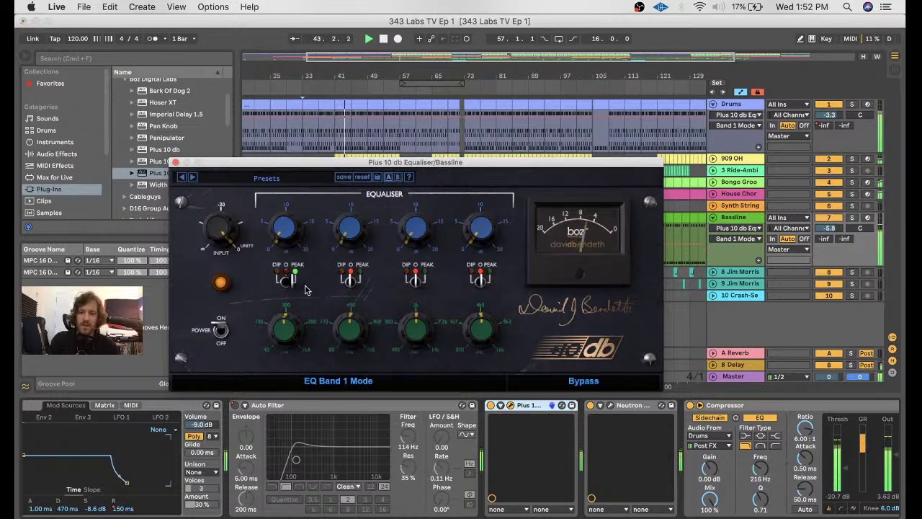
drag(290, 315, 267, 362)
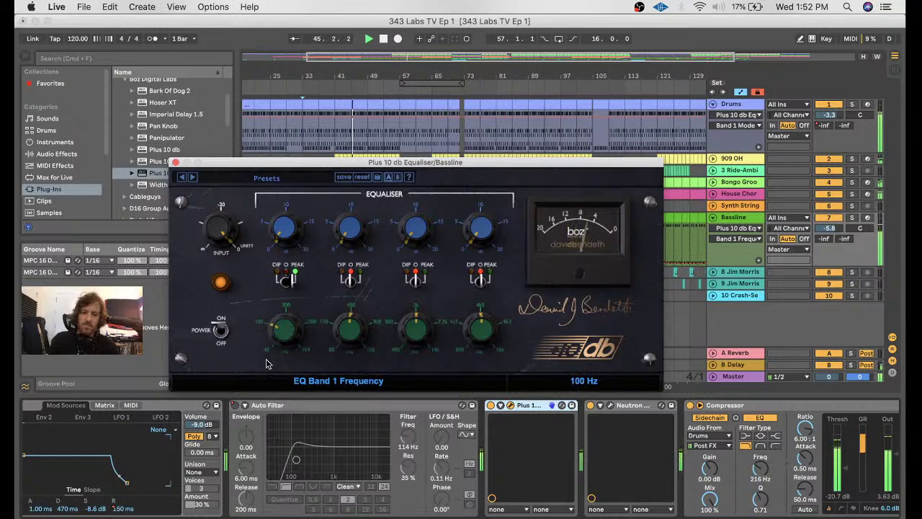
click(283, 230)
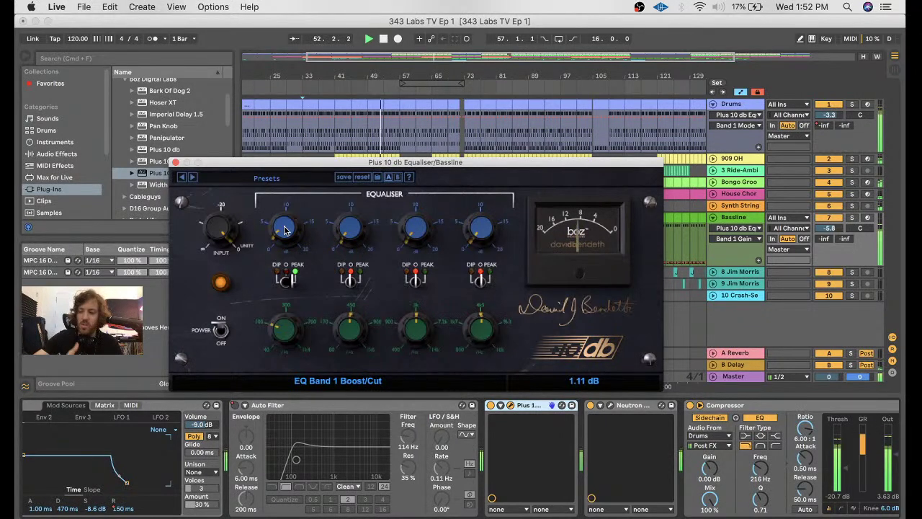
drag(285, 229, 242, 227)
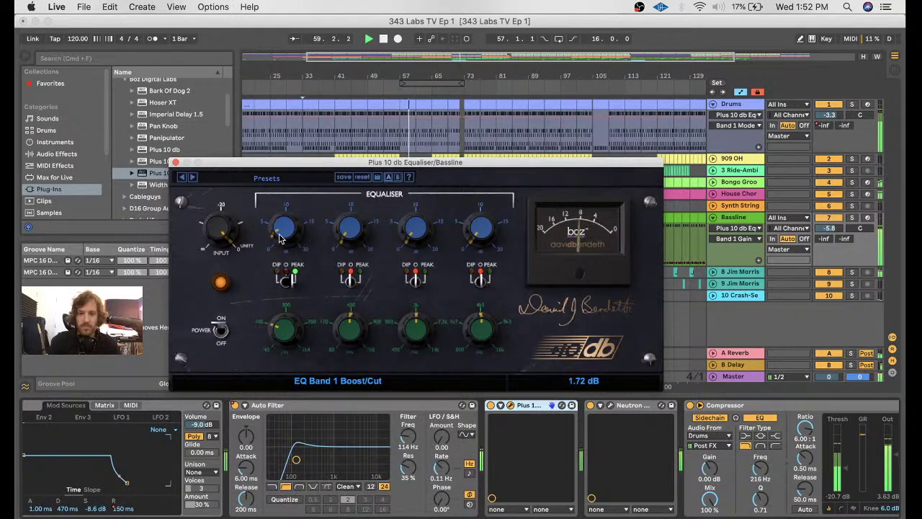
- Compare the bass with the Equaliser's band 1 and the whole unit switched off and on, stop playback and close its window
click(283, 280)
click(285, 283)
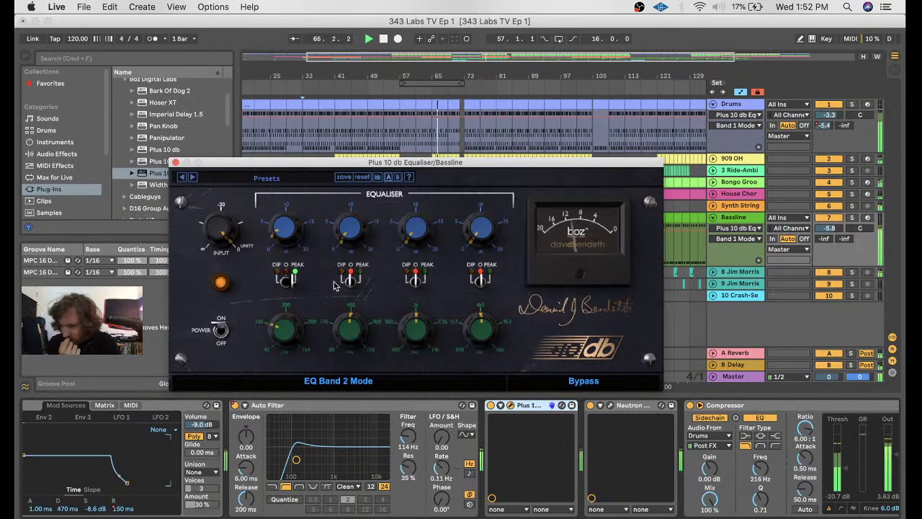
click(223, 347)
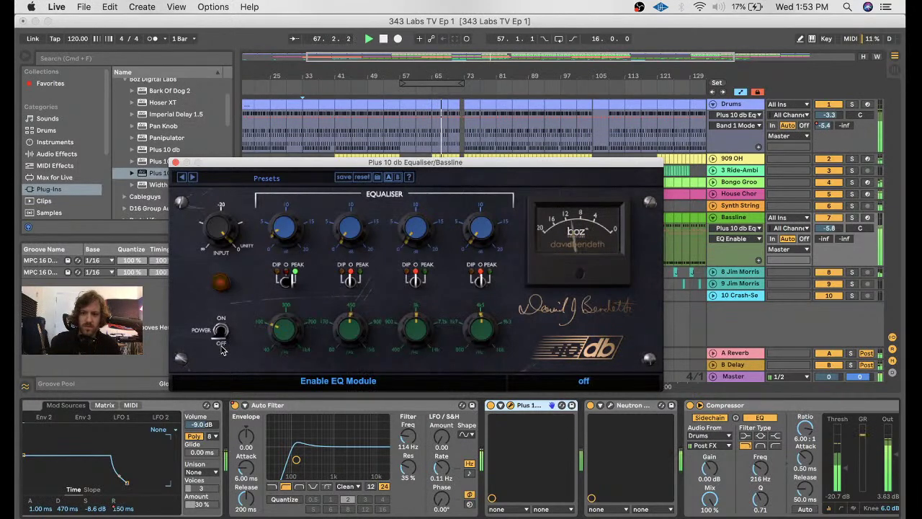
click(221, 333)
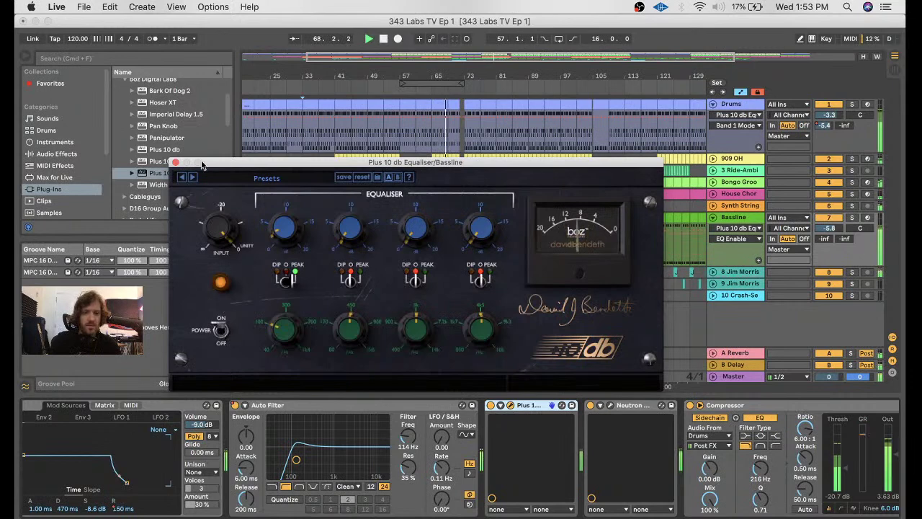
click(175, 162)
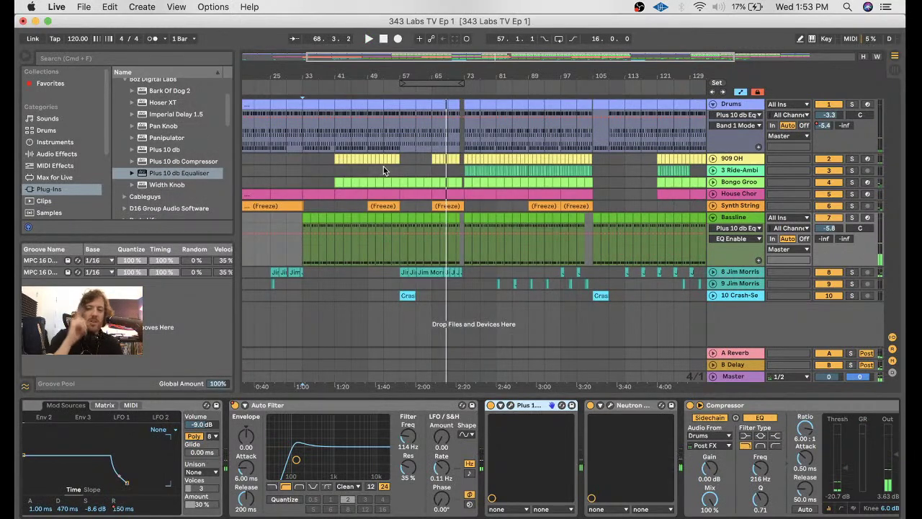
- Review the sidechain settings of the Bassline's Compressor
scroll(663, 472, right, 4)
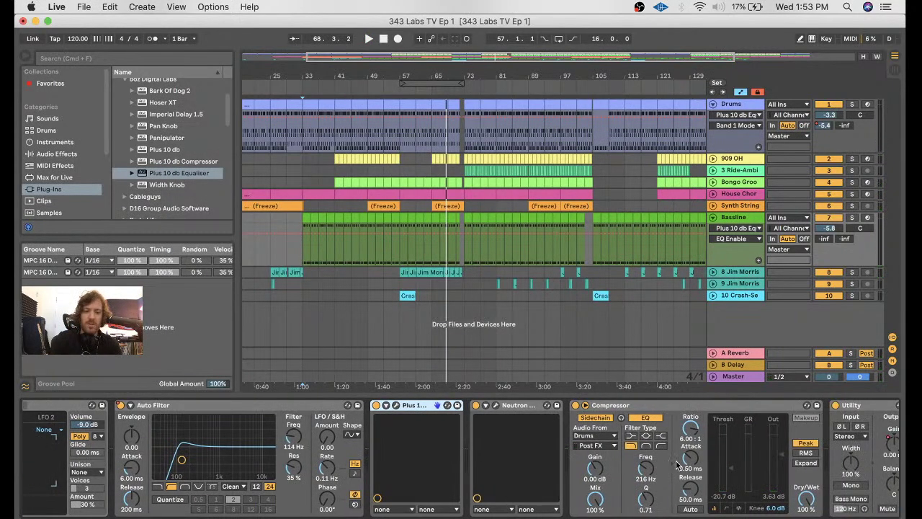
click(695, 407)
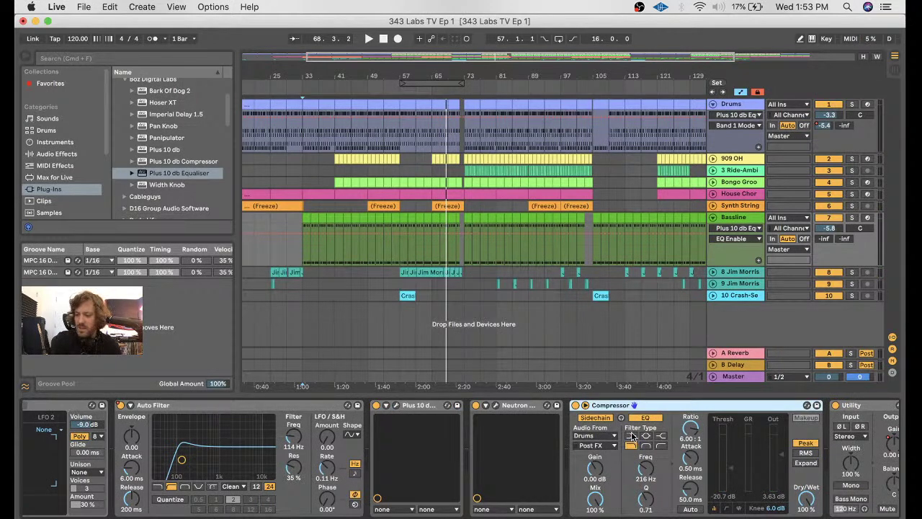
scroll(632, 436, right, 3)
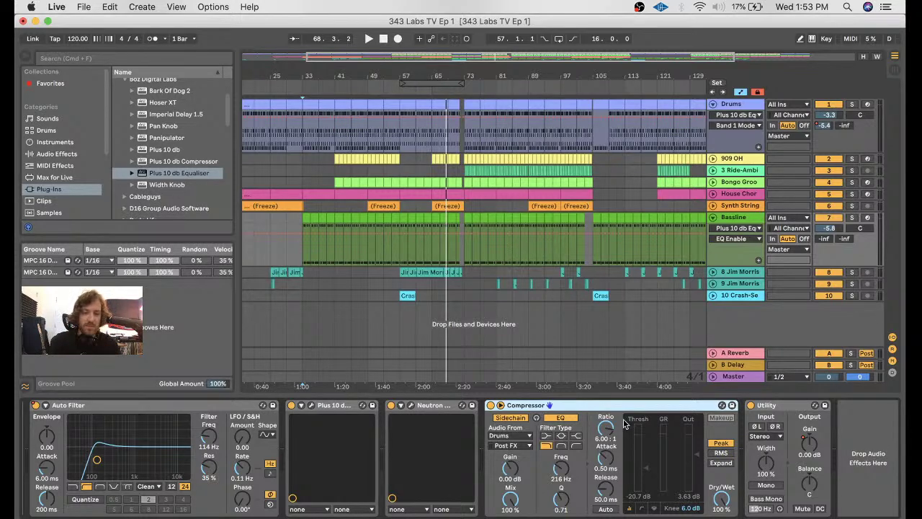
- Play the mix from bar 33, set the Bassline's track volume to -6.0 dB, and resume playback from bar 53
click(332, 94)
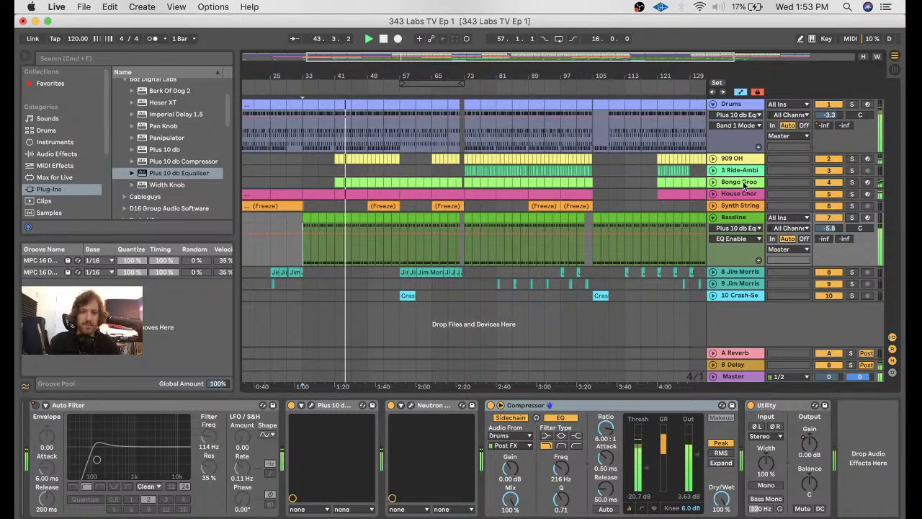
click(829, 228)
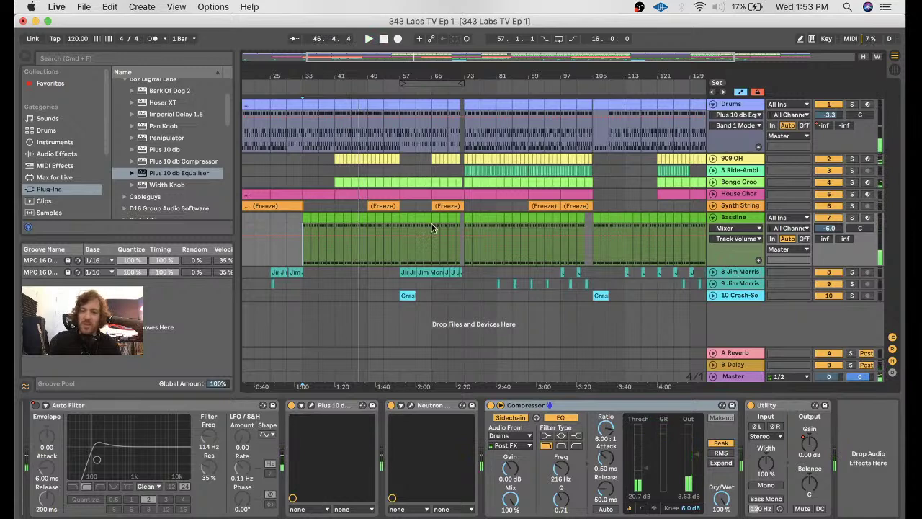
click(395, 248)
key(space)
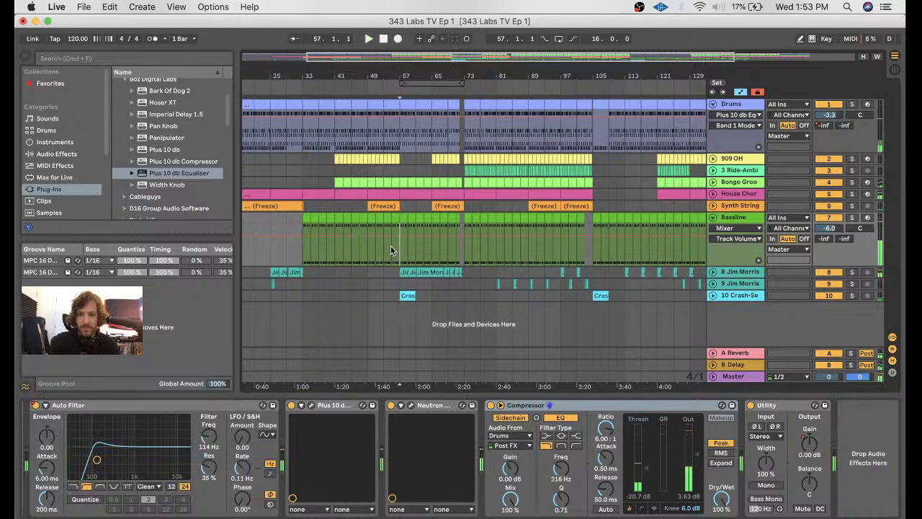
click(389, 243)
key(space)
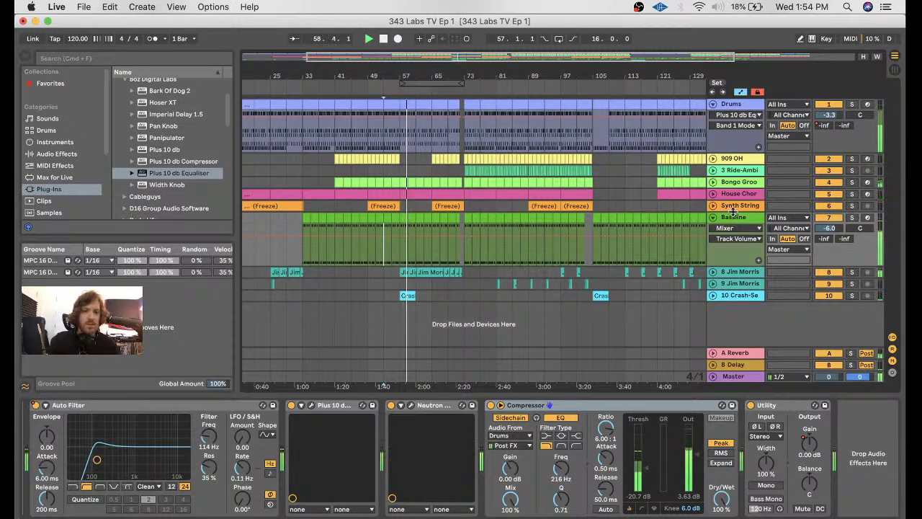
- Show the Bassline's Utility Gain automation around bar 57, enable automation drawing and solo the track
click(734, 216)
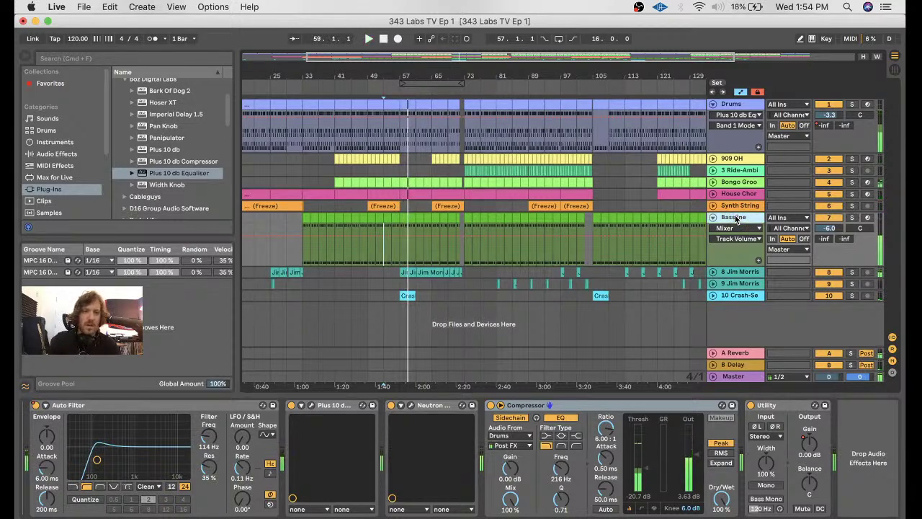
click(810, 445)
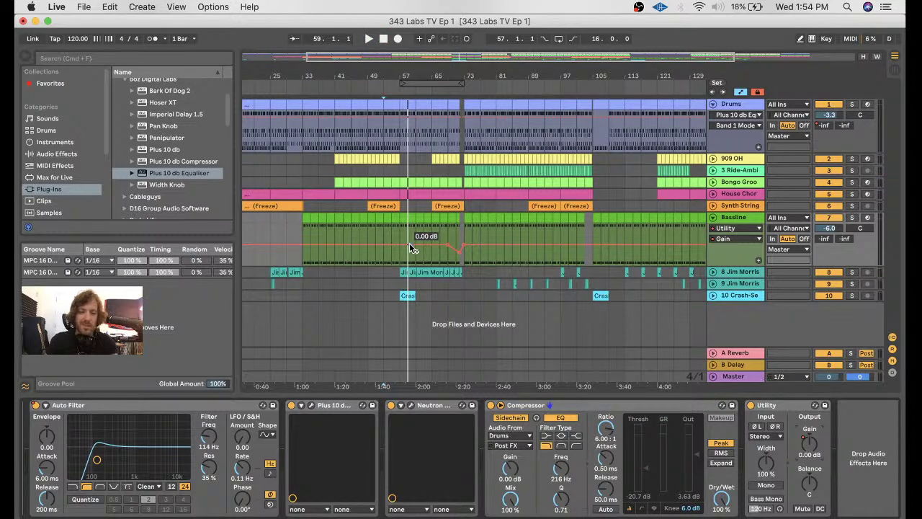
key(space)
scroll(409, 247, up, 5)
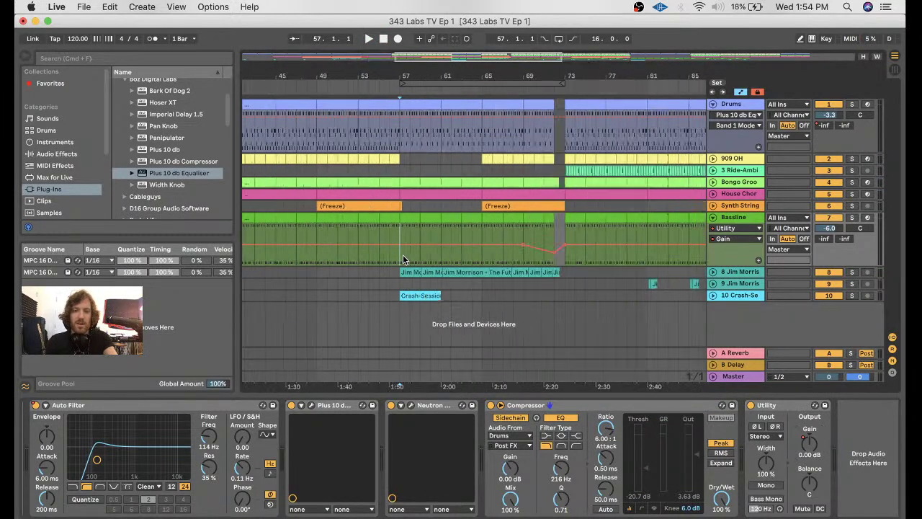
key(b)
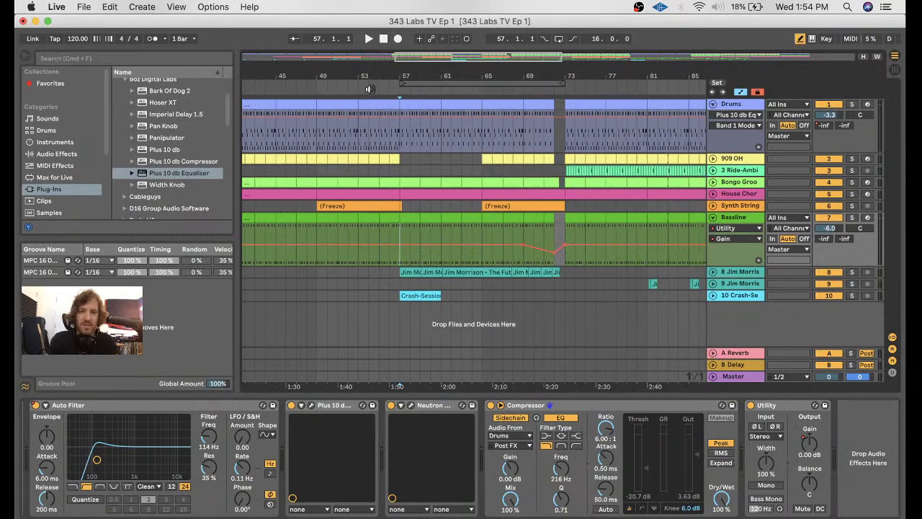
click(851, 217)
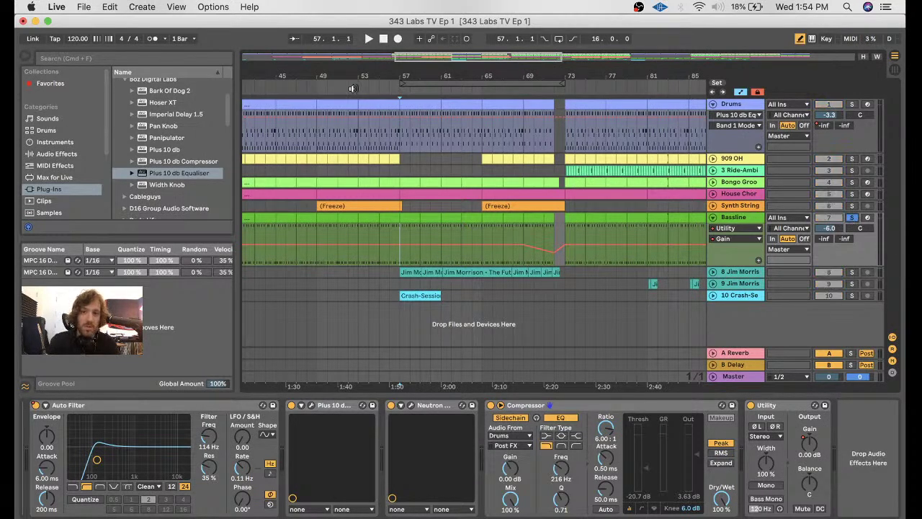
- Draw the Bassline's Utility Gain down to -4.70 dB from bar 57 to bar 69 and replay the section
click(376, 90)
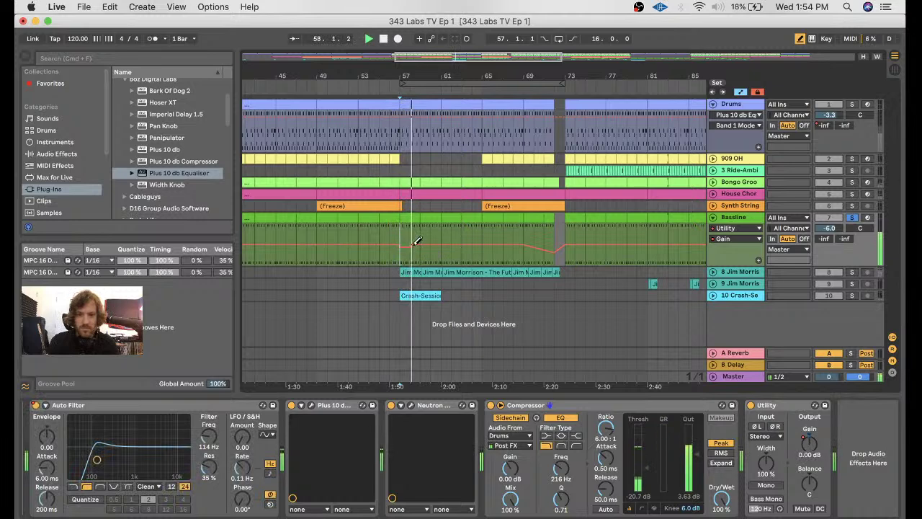
mouse_move(413, 247)
drag(414, 247, 504, 248)
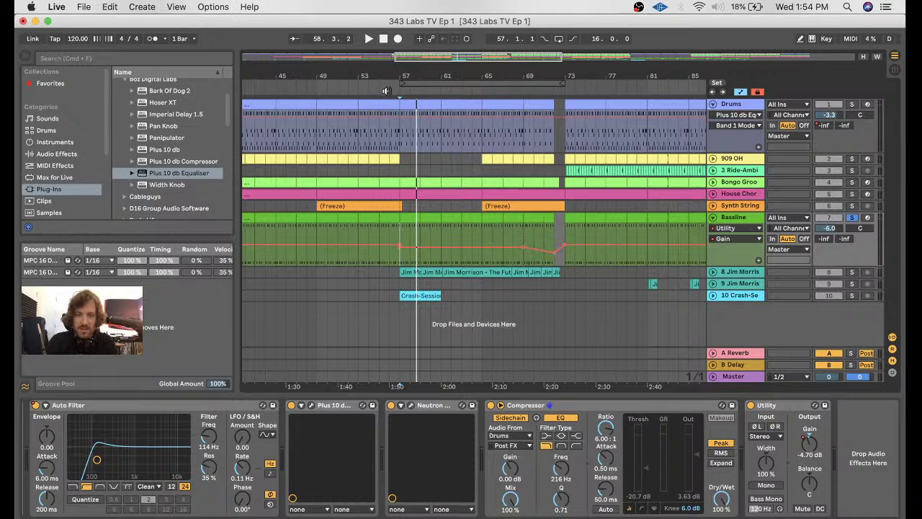
click(386, 91)
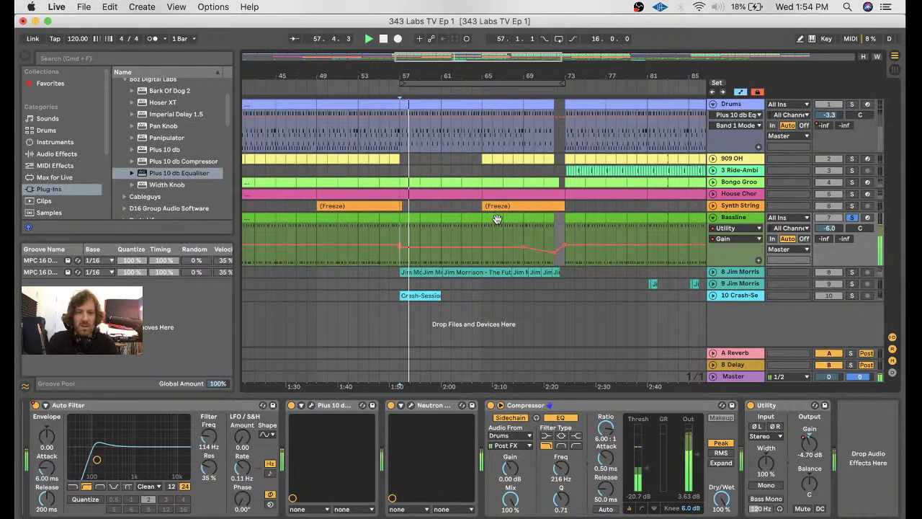
- Draw half-bar dips in the Bassline's Utility Gain automation just before bars 81, 89 and 97, the first at about -5.75 dB
scroll(497, 219, right, 5)
scroll(497, 219, right, 2)
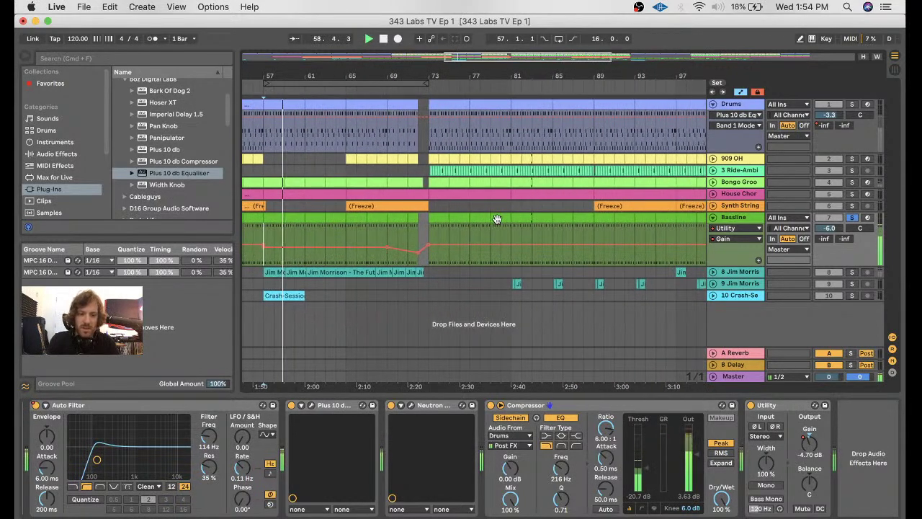
scroll(497, 219, up, 5)
scroll(497, 219, right, 2)
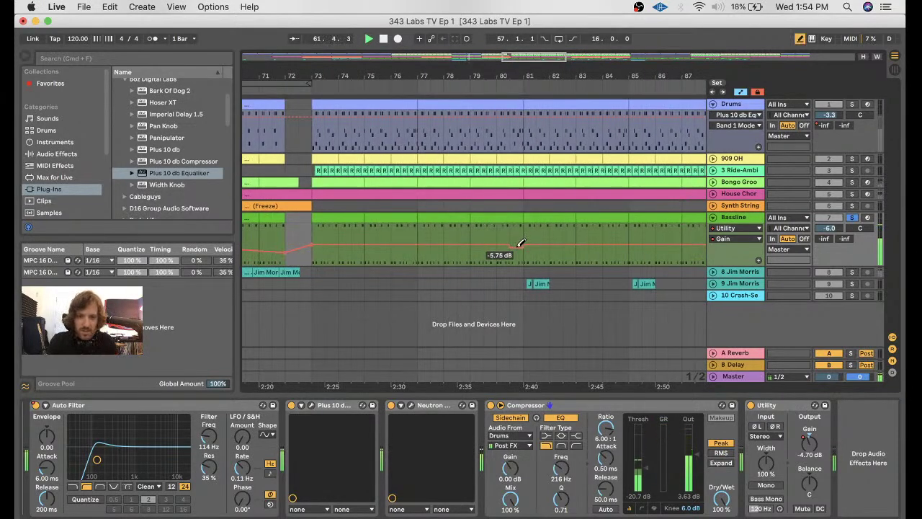
scroll(520, 243, right, 6)
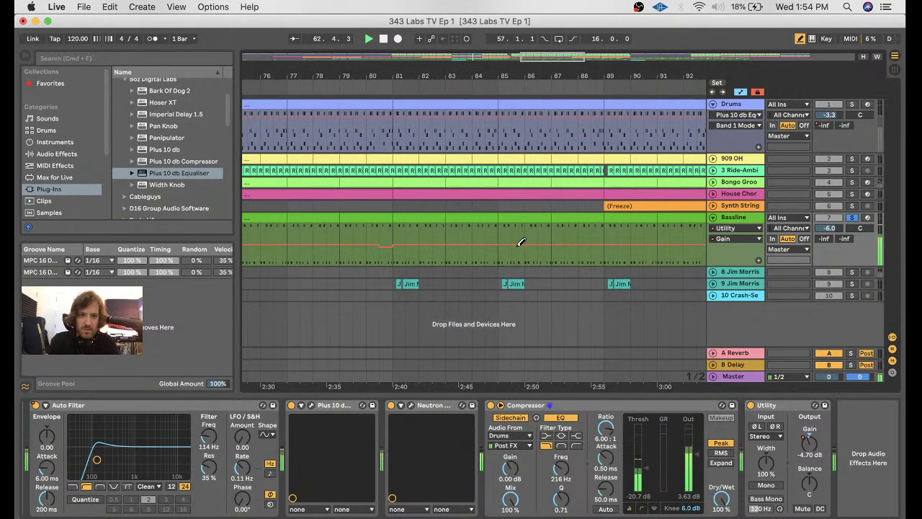
drag(566, 241, 566, 244)
scroll(566, 243, right, 6)
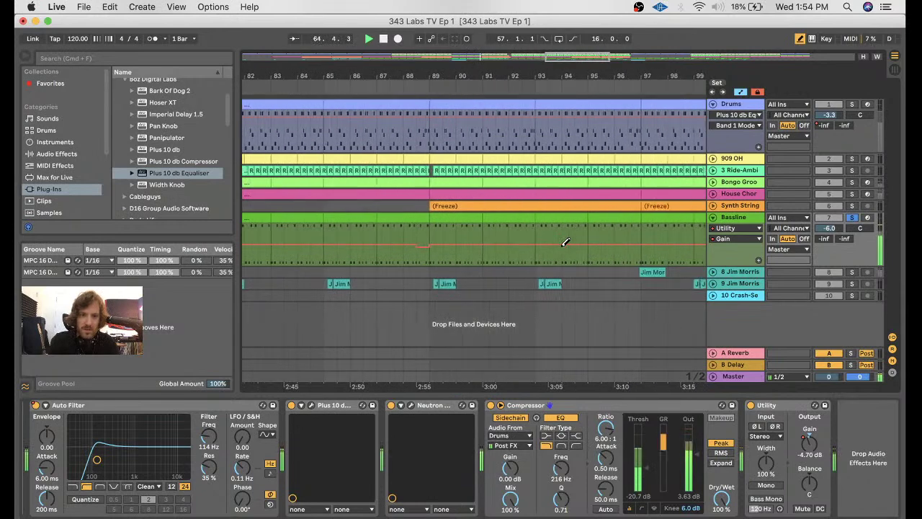
drag(568, 243, 568, 245)
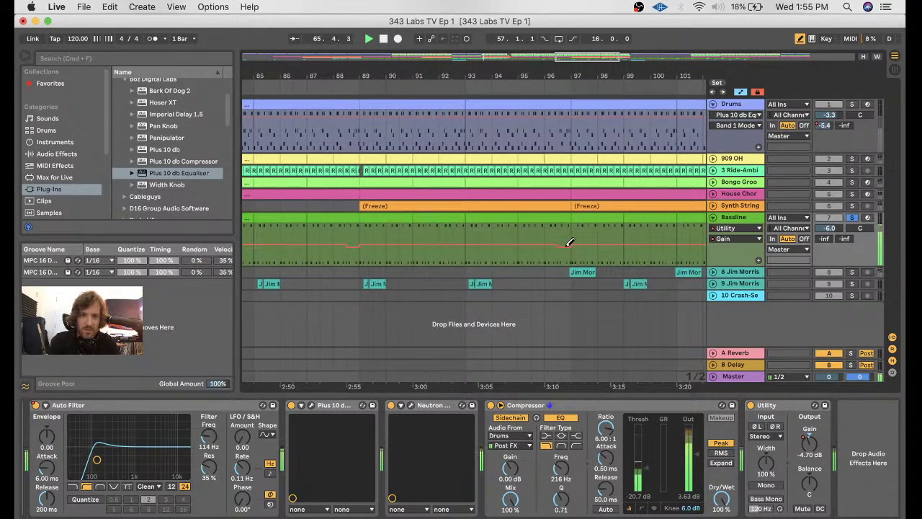
scroll(569, 243, right, 4)
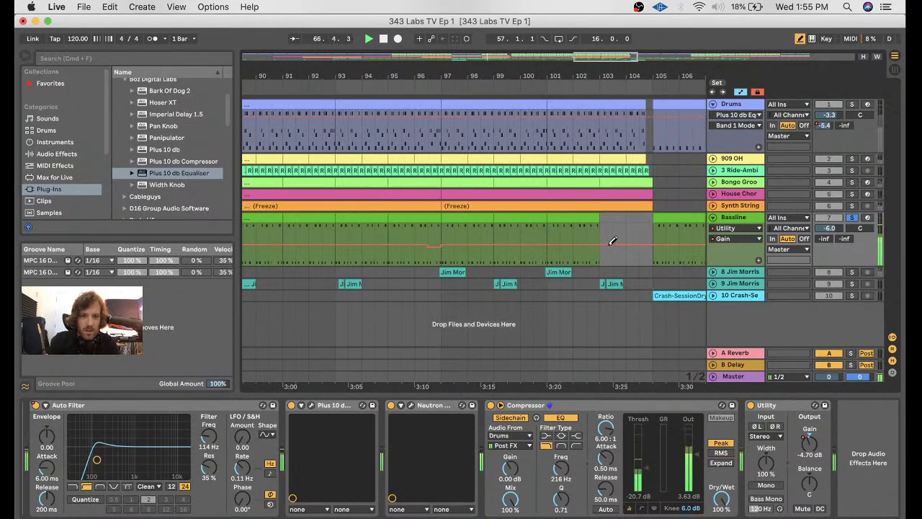
- Lower the Bassline's Utility Gain automation to -4.70 dB from bar 135 to bar 137
scroll(504, 216, right, 10)
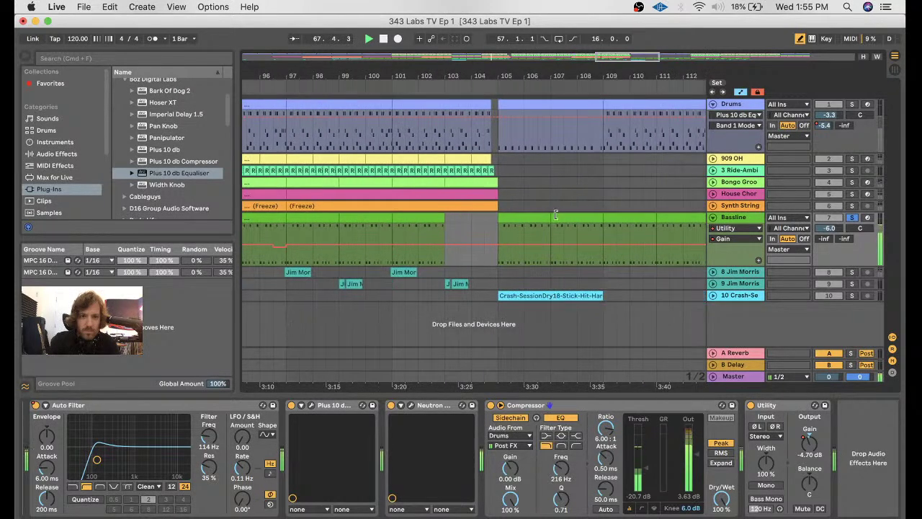
scroll(555, 215, right, 15)
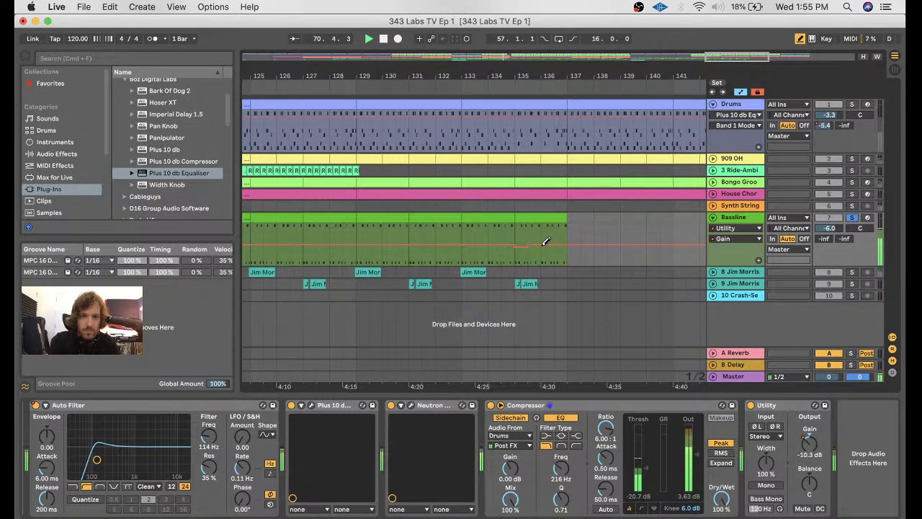
click(540, 244)
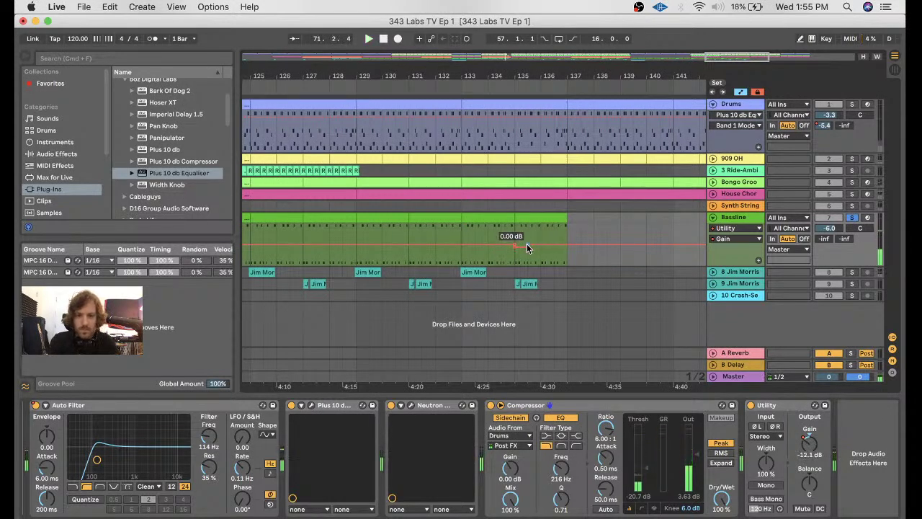
click(529, 249)
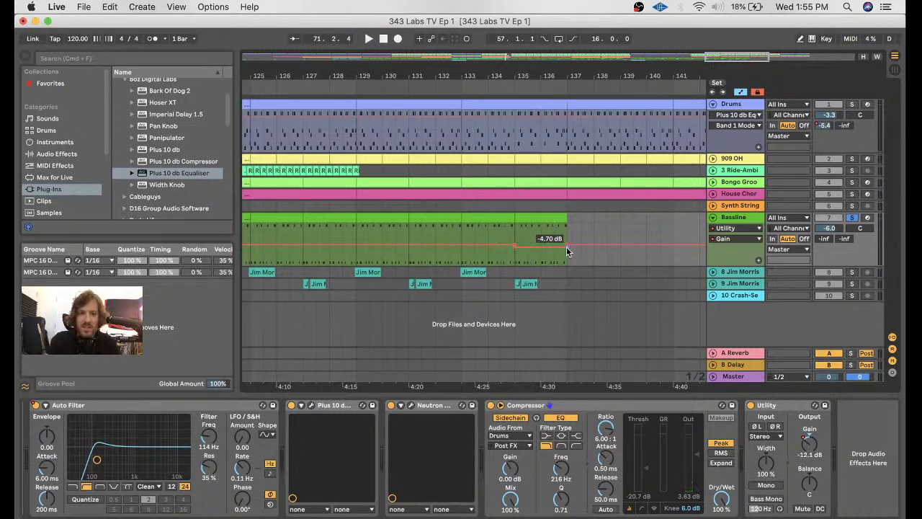
- Review the Bassline's gain automation from the end of its clip back to bar 57
scroll(573, 224, right, 10)
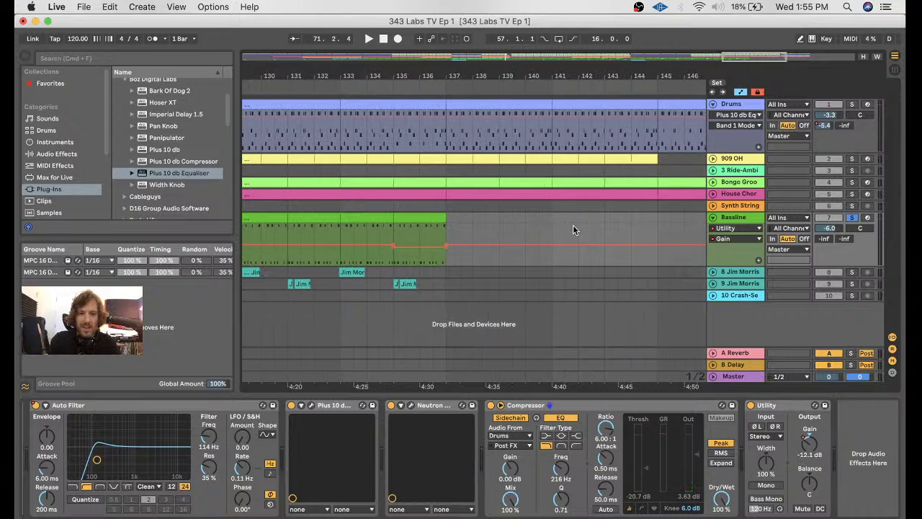
scroll(572, 226, left, 18)
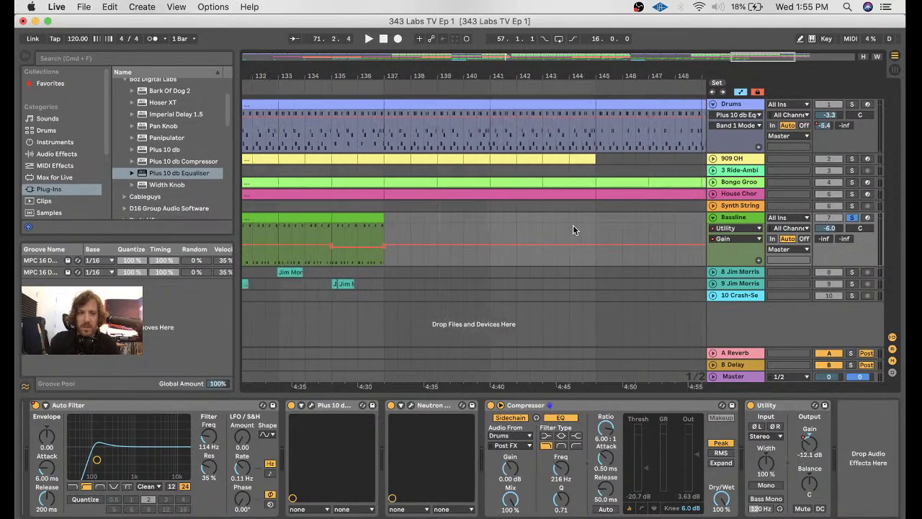
scroll(573, 226, left, 20)
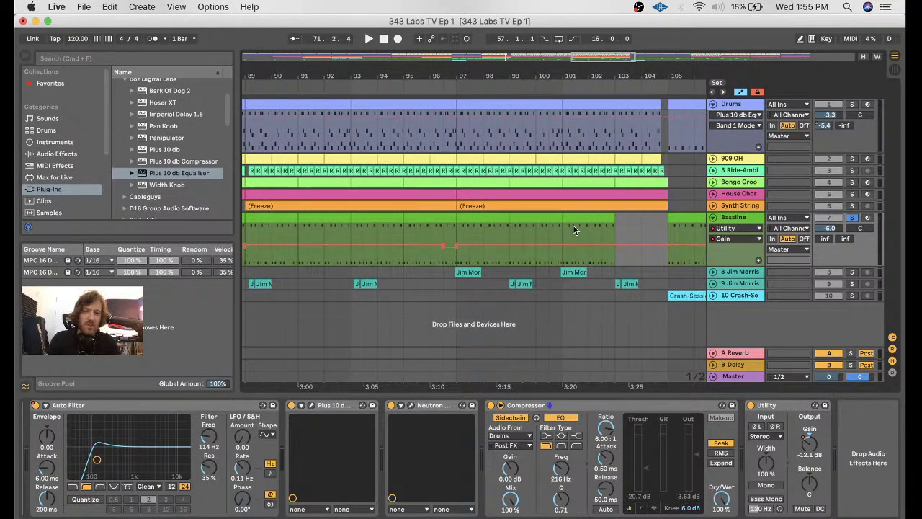
scroll(573, 229, left, 10)
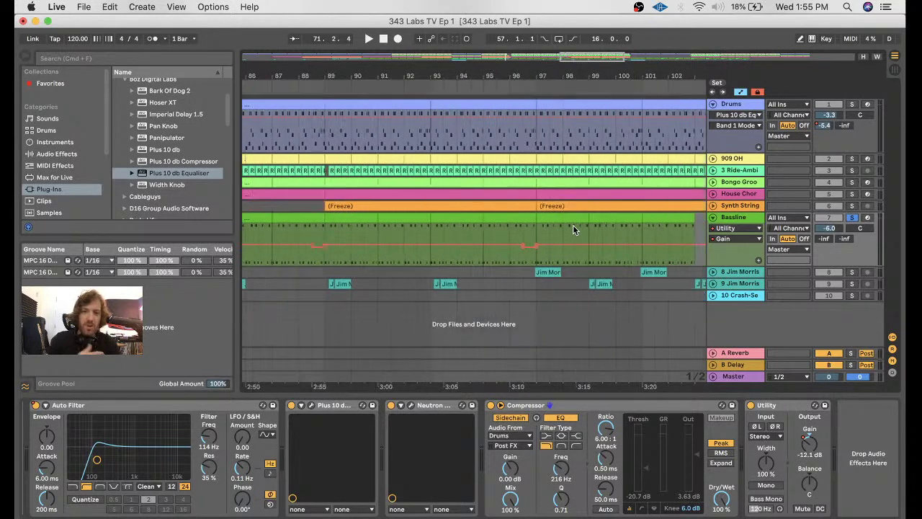
scroll(573, 229, left, 10)
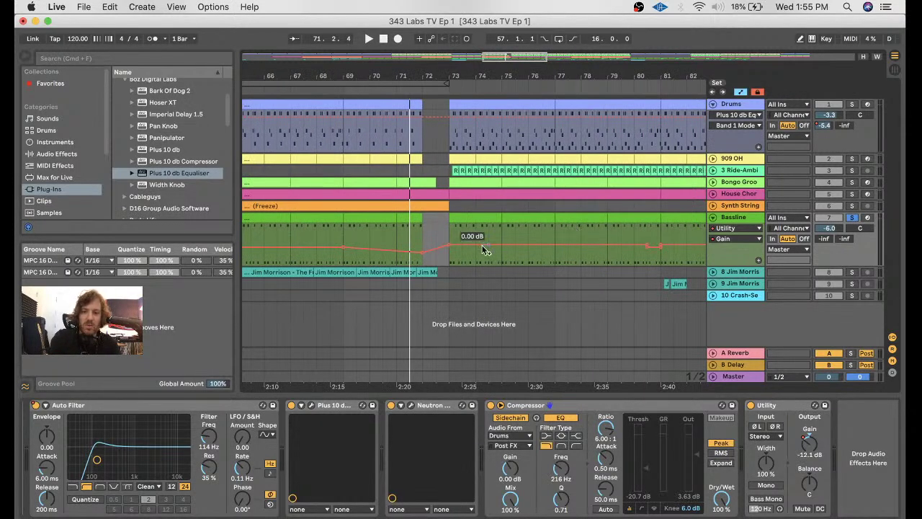
scroll(482, 245, left, 10)
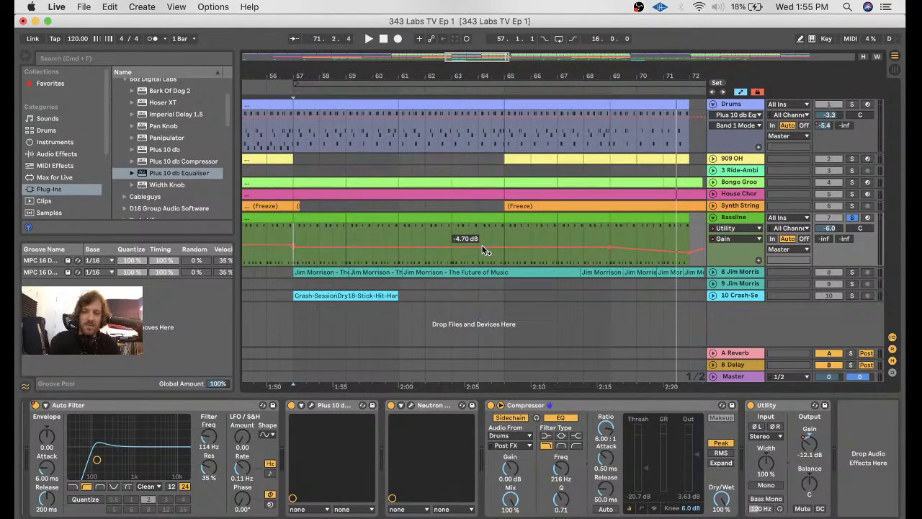
- Draw a one-bar dip in the Bassline's Utility Gain automation just before bar 41
scroll(482, 245, left, 15)
scroll(275, 232, left, 3)
key(b)
drag(414, 243, 428, 243)
scroll(429, 243, left, 1)
scroll(429, 242, left, 5)
scroll(429, 243, right, 8)
scroll(428, 242, right, 6)
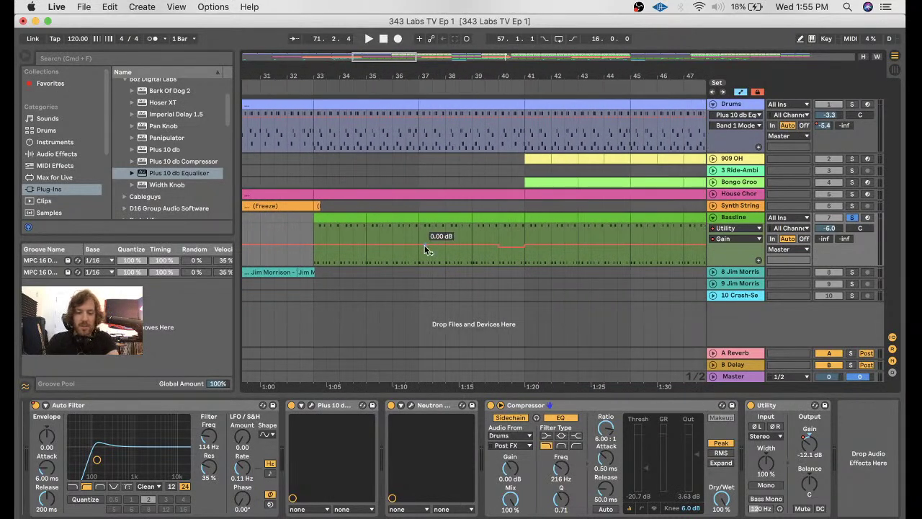
scroll(424, 248, down, 3)
scroll(543, 186, right, 8)
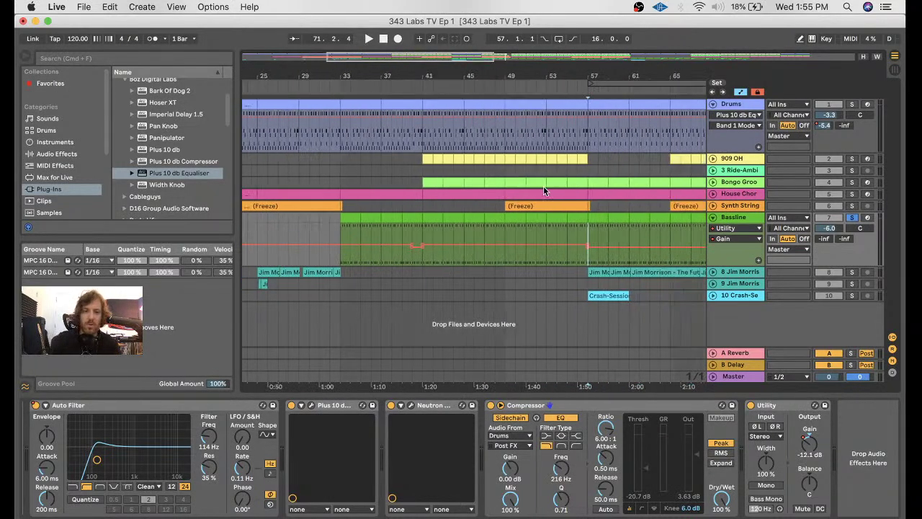
- Unsolo the Bassline and inspect its Neutron 3 Transient Shaper and Plus 10 db Equaliser settings
click(853, 218)
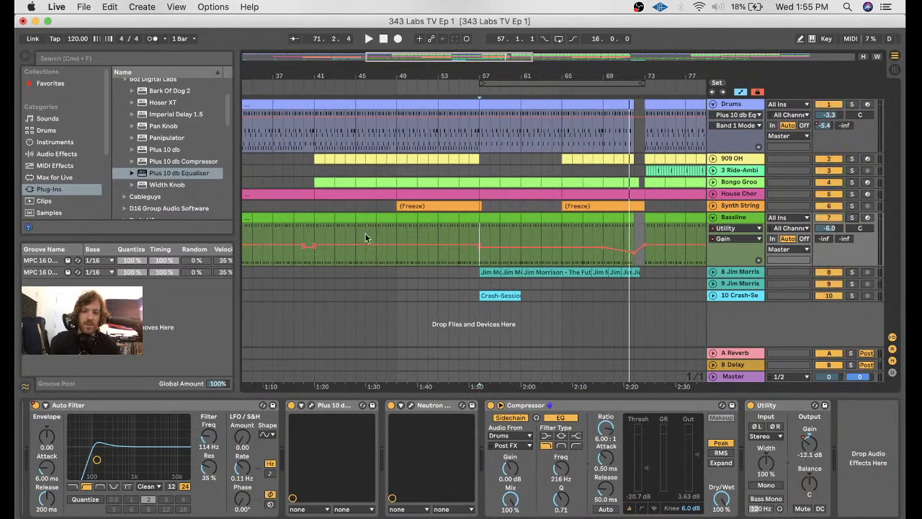
click(407, 405)
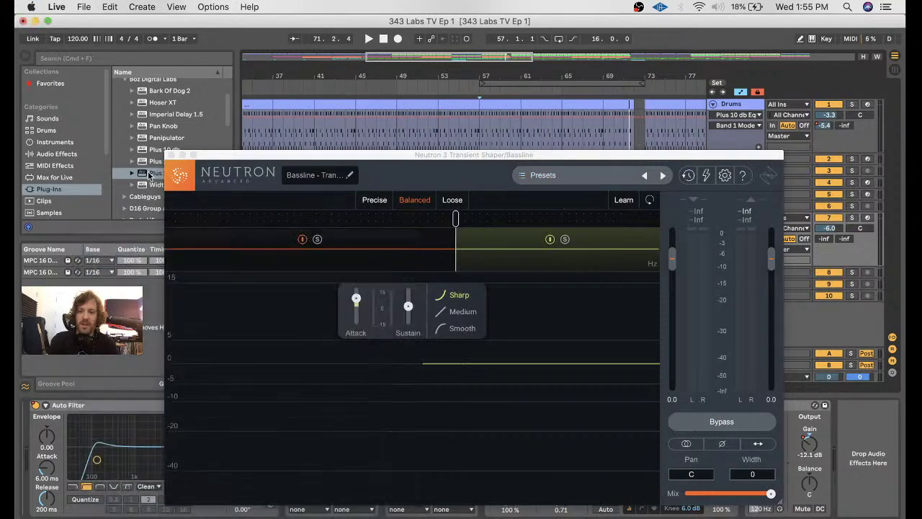
click(170, 154)
click(311, 404)
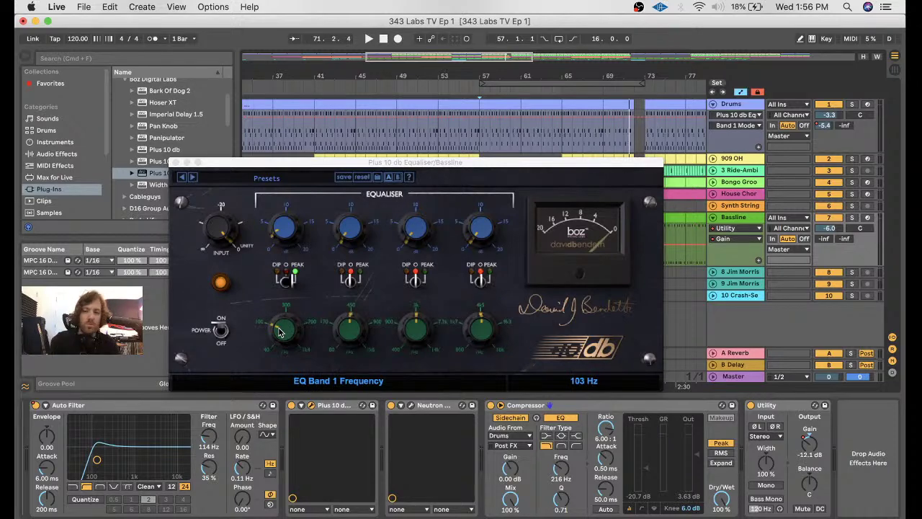
- Play the full mix from bar 41, hide the plug-in window and set the Bassline's track volume to -7.0 dB
click(311, 84)
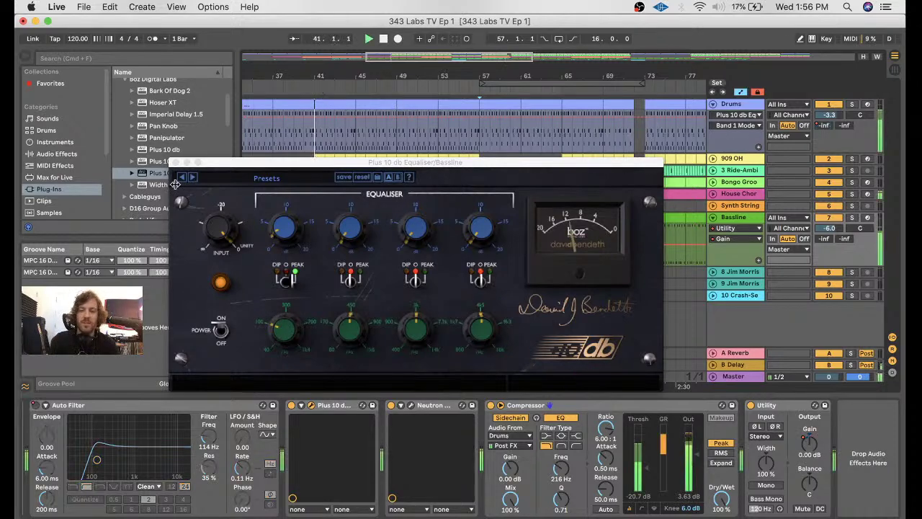
key(super+alt+p)
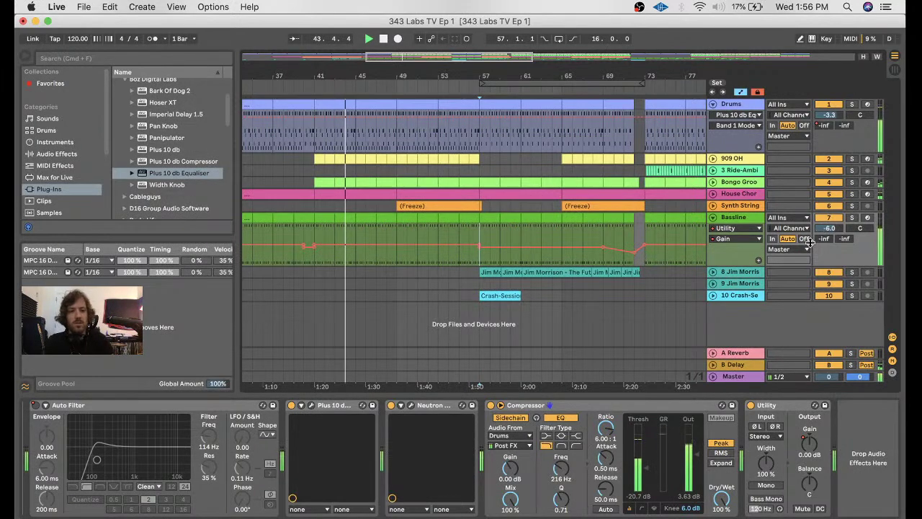
drag(828, 228, 829, 228)
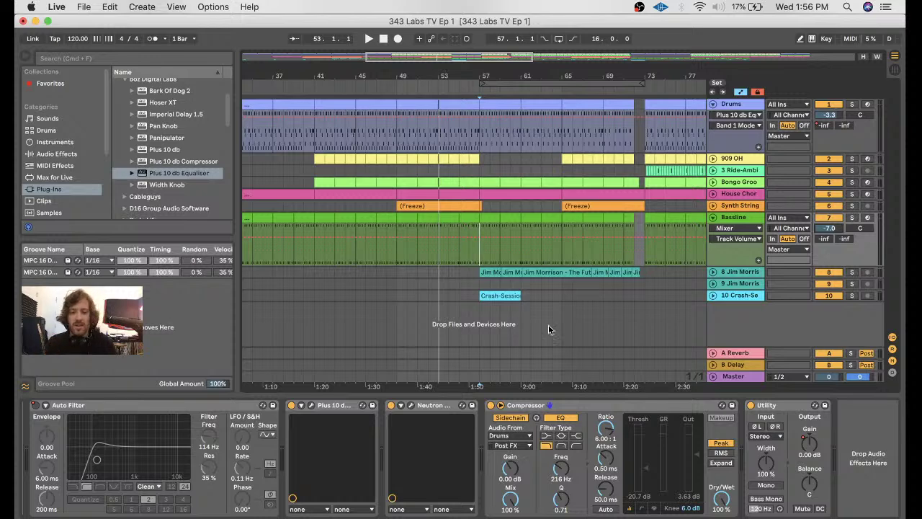
- Try drawing track volume automation on the Bassline around bar 57 and undo it
click(497, 246)
scroll(497, 245, up, 2)
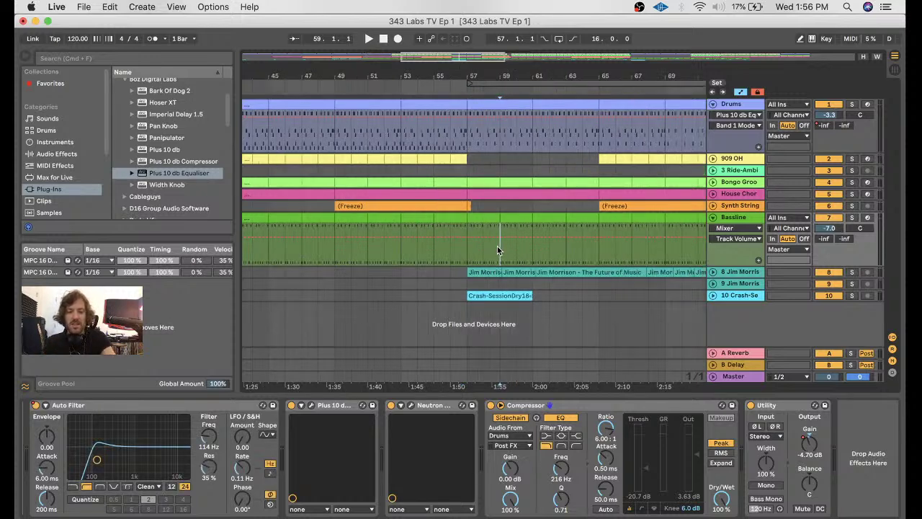
key(b)
mouse_move(479, 233)
mouse_down()
mouse_move(481, 261)
mouse_move(478, 219)
mouse_move(479, 244)
mouse_move(479, 217)
mouse_move(478, 242)
mouse_move(508, 231)
mouse_move(514, 242)
mouse_move(510, 226)
mouse_up()
key(super+z)
key(super+z)
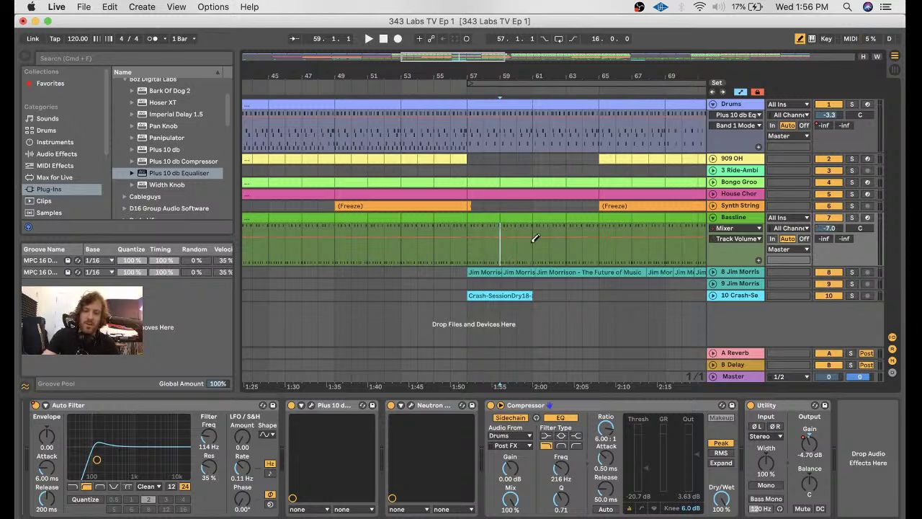
key(b)
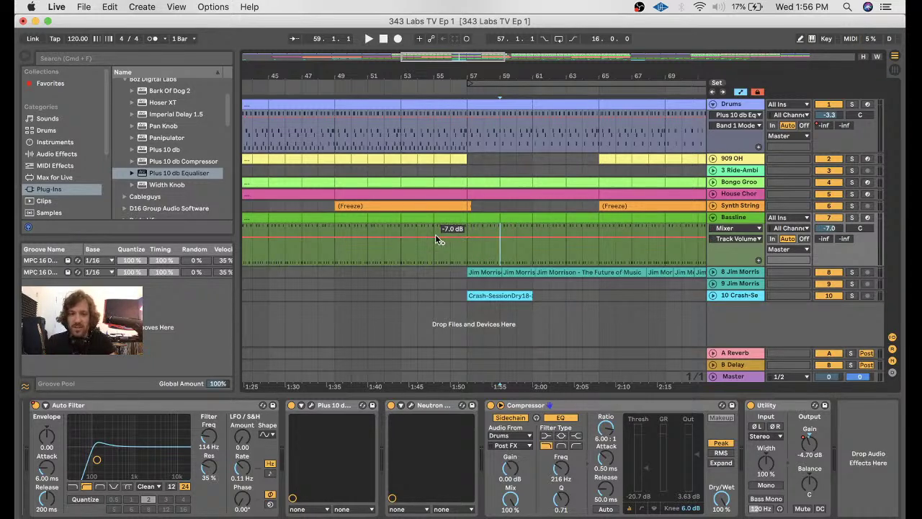
- Try dipping the Bassline's track volume automation to about -20 dB between bars 55 and 56
key(plus)
key(plus)
key(plus)
key(plus)
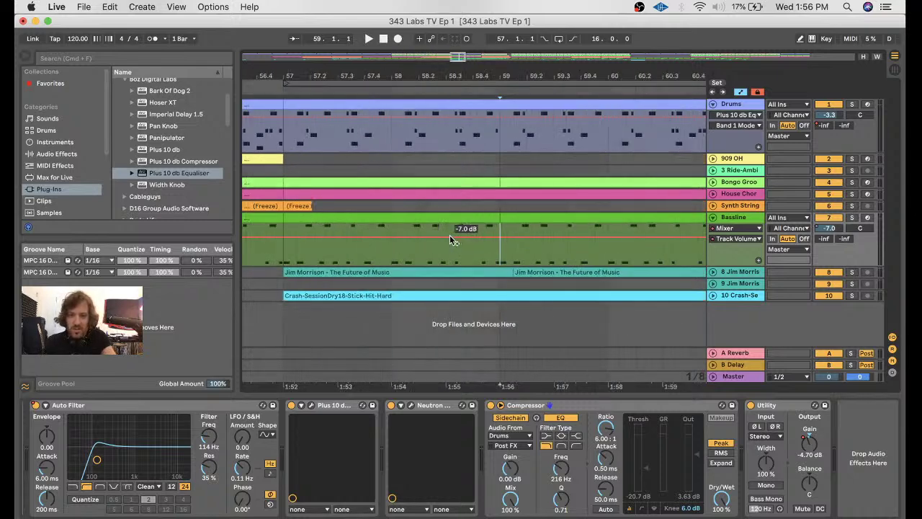
scroll(335, 237, left, 3)
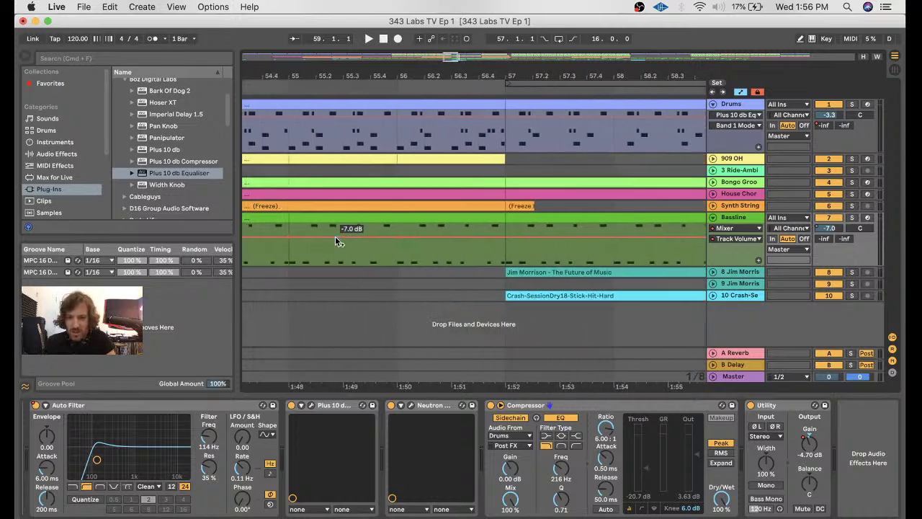
click(329, 241)
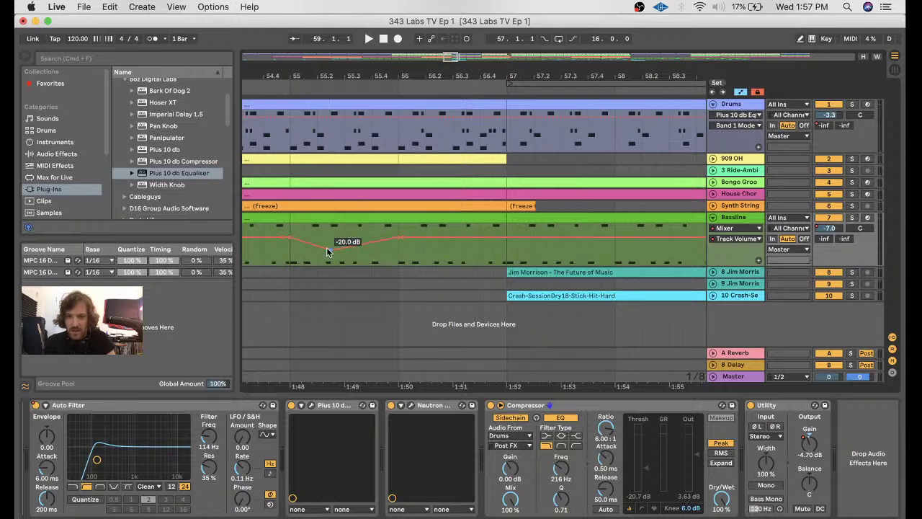
drag(333, 242, 331, 260)
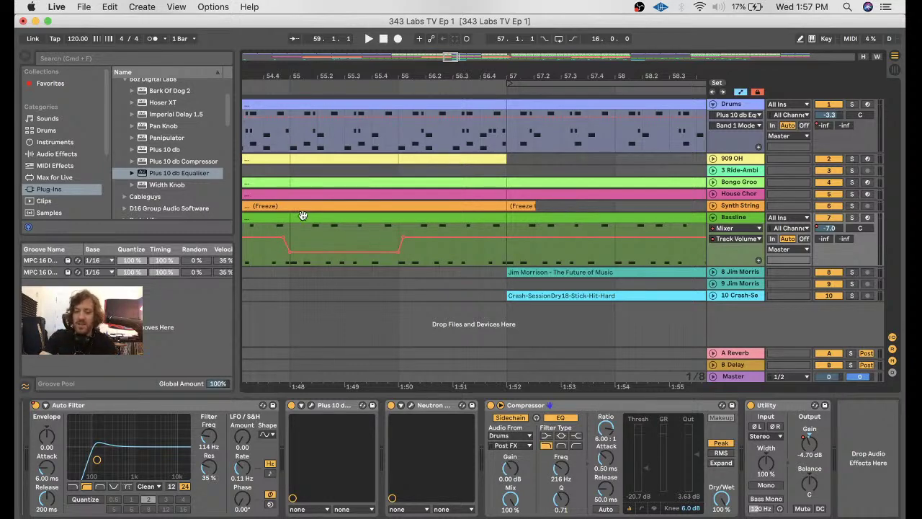
- Undo all the trial edits to the Bassline's track volume automation
key(super+z)
key(super+z)
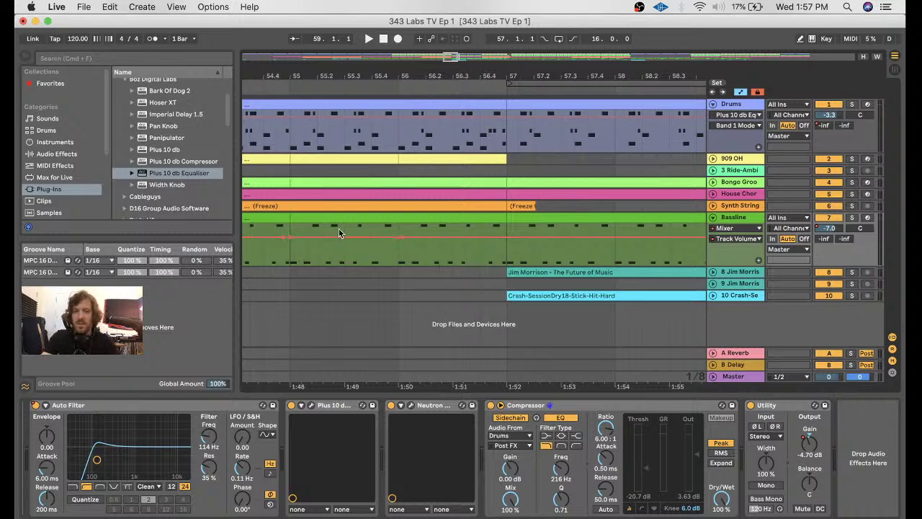
key(super+z)
key(super+z)
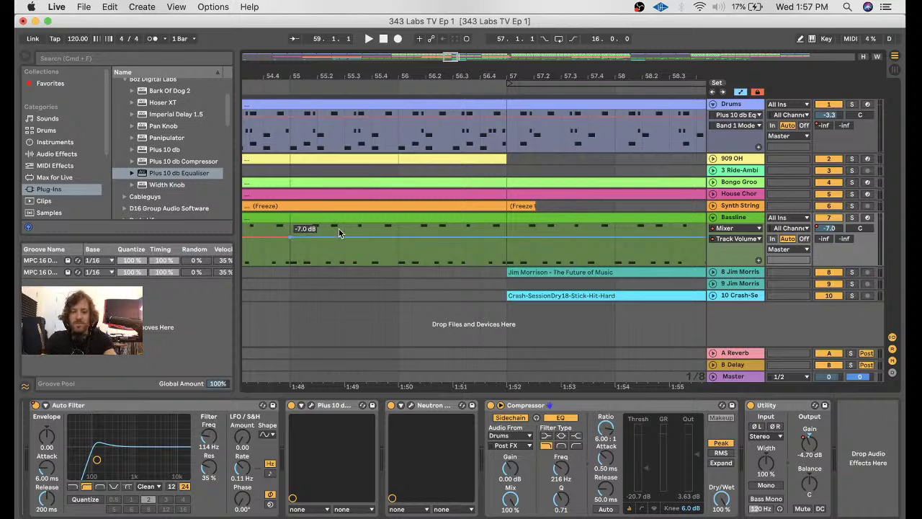
key(super+z)
key(b)
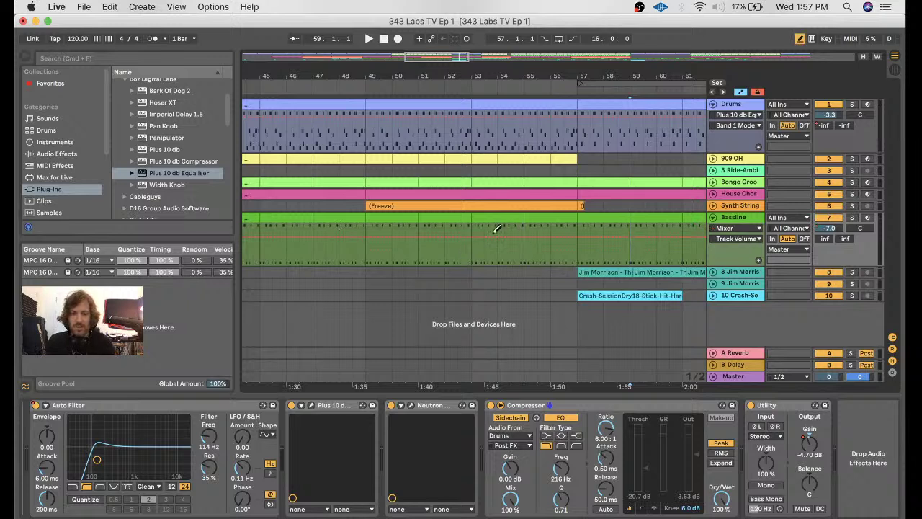
key(super+z)
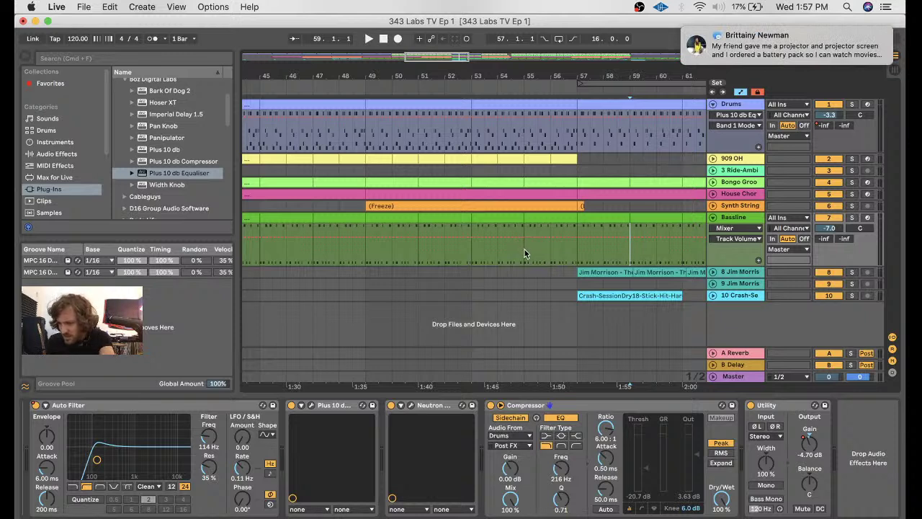
- Hide the automation lanes to show the whole arrangement and collapse the Boz Digital Labs plug-in folder
key(minus)
key(minus)
key(minus)
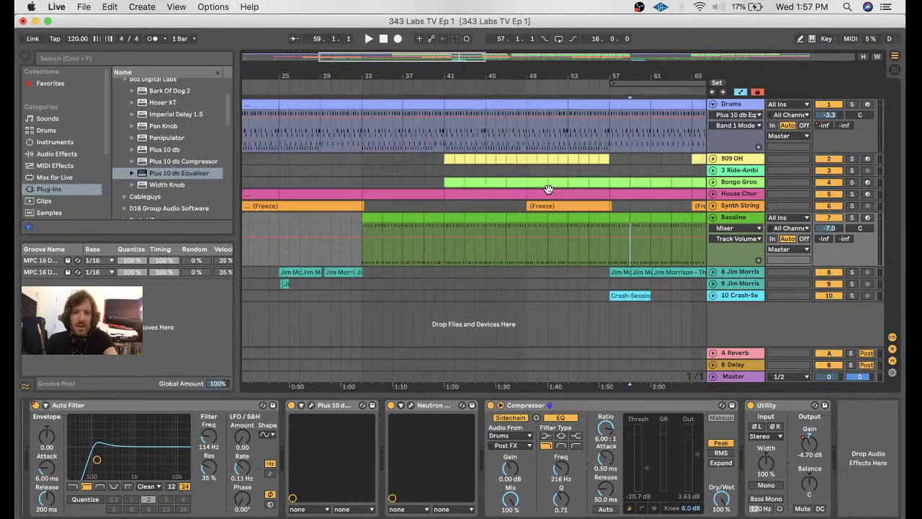
click(381, 249)
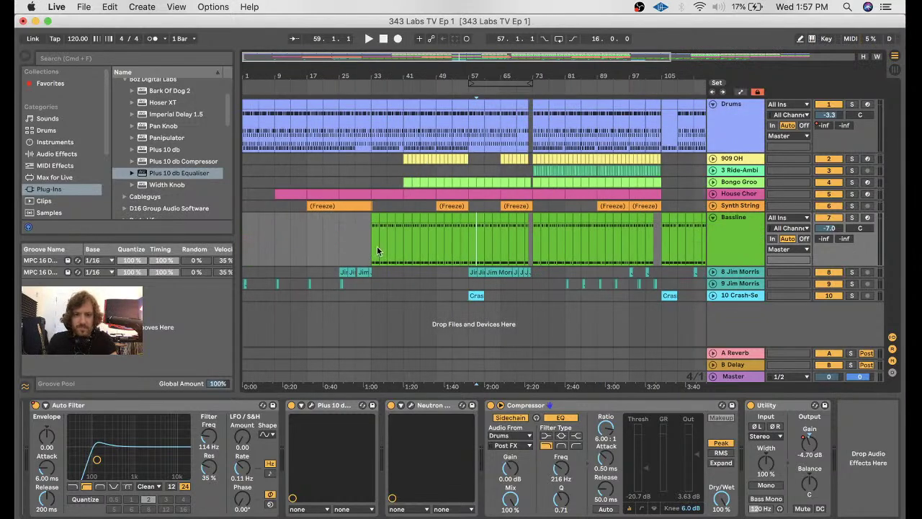
key(minus)
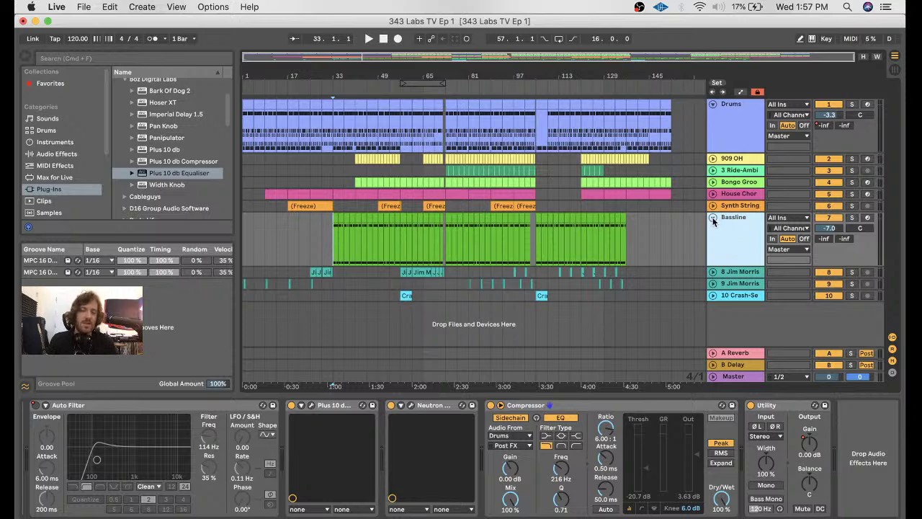
scroll(133, 101, up, 2)
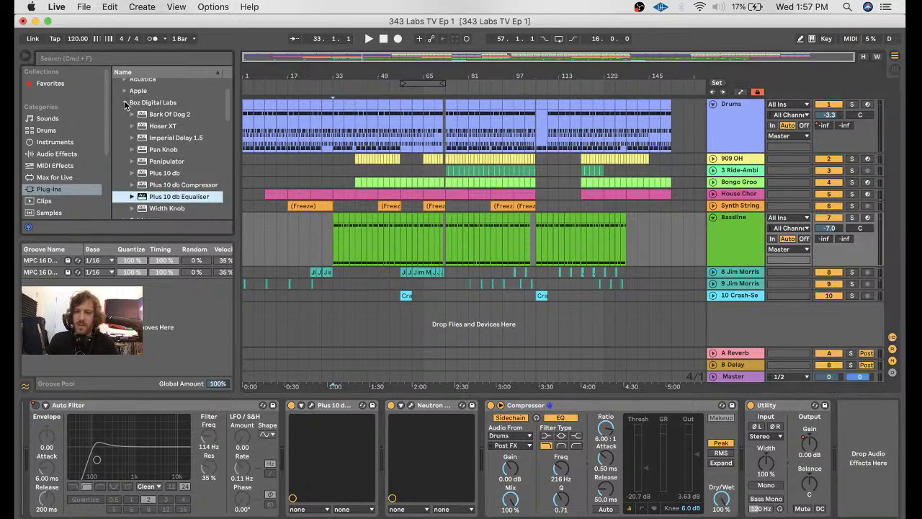
click(124, 101)
- Insert a new return track after B Delay
click(741, 245)
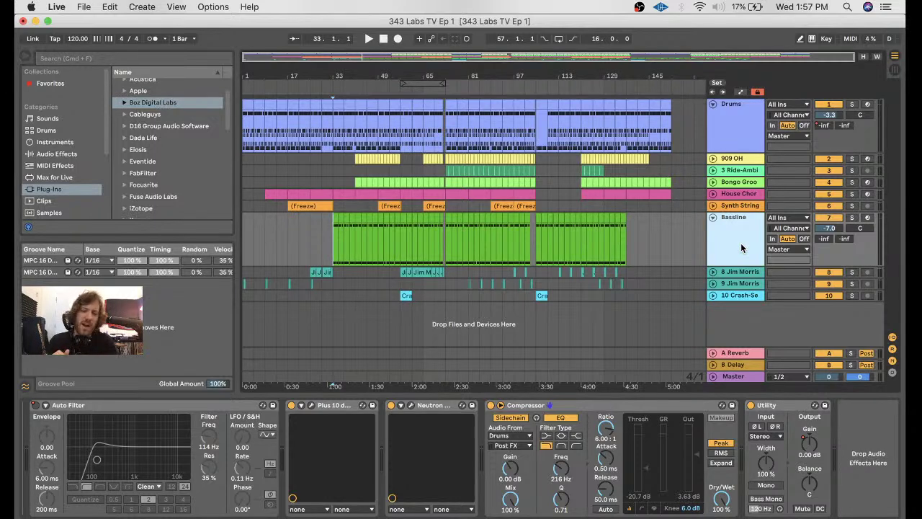
right_click(866, 252)
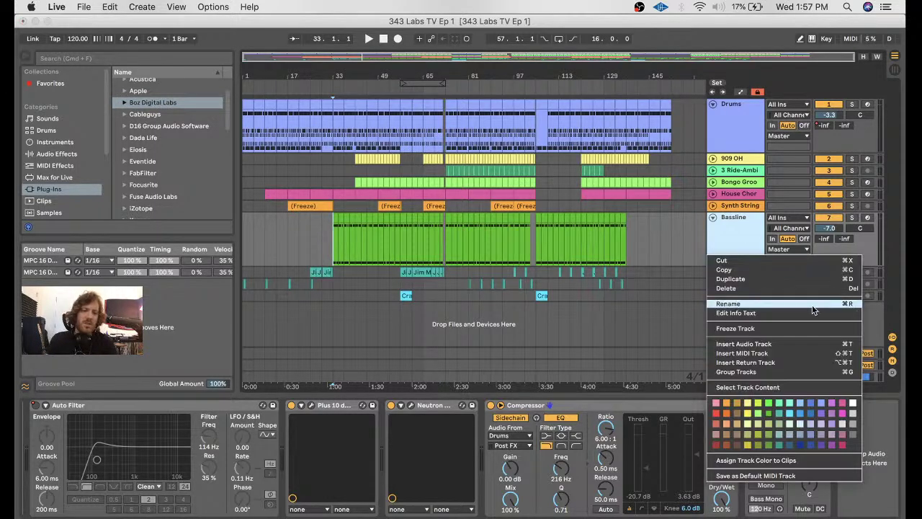
click(759, 363)
- Load PositiveGrid's PG Tube Compressor onto return track C
scroll(147, 133, up, 2)
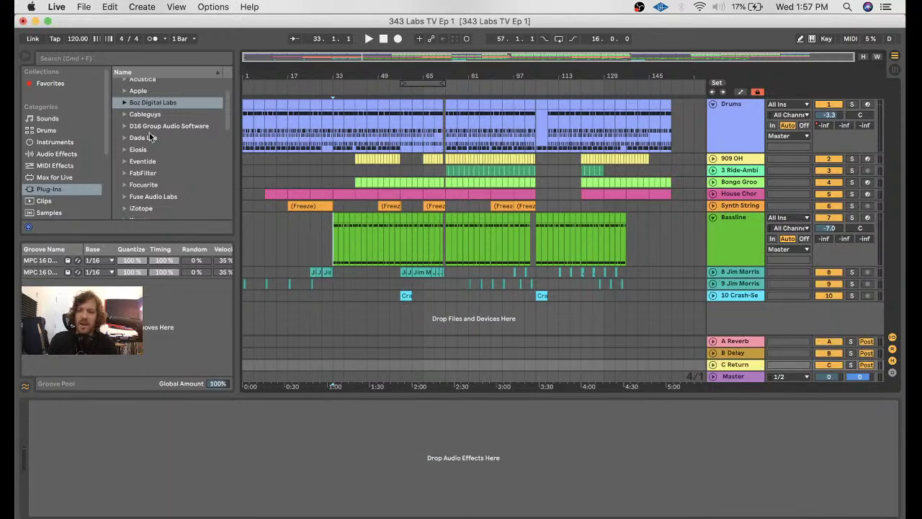
click(150, 131)
scroll(123, 101, down, 10)
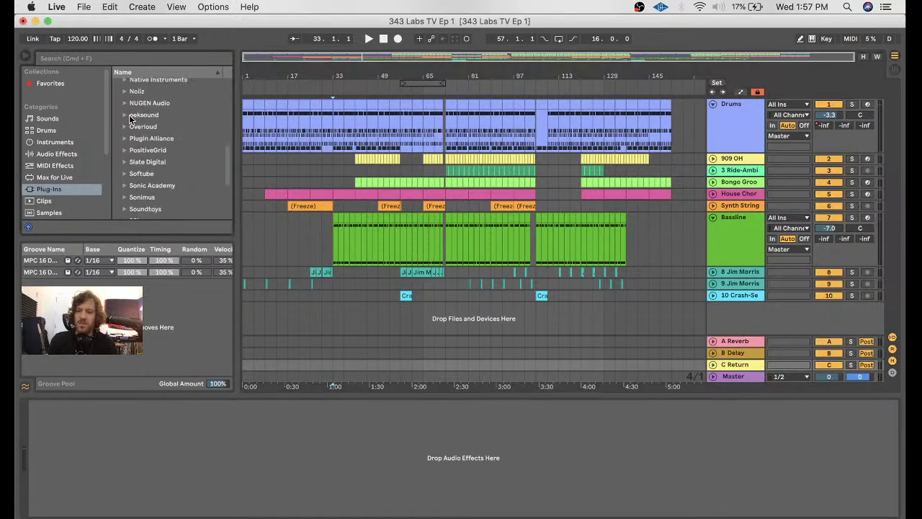
click(124, 114)
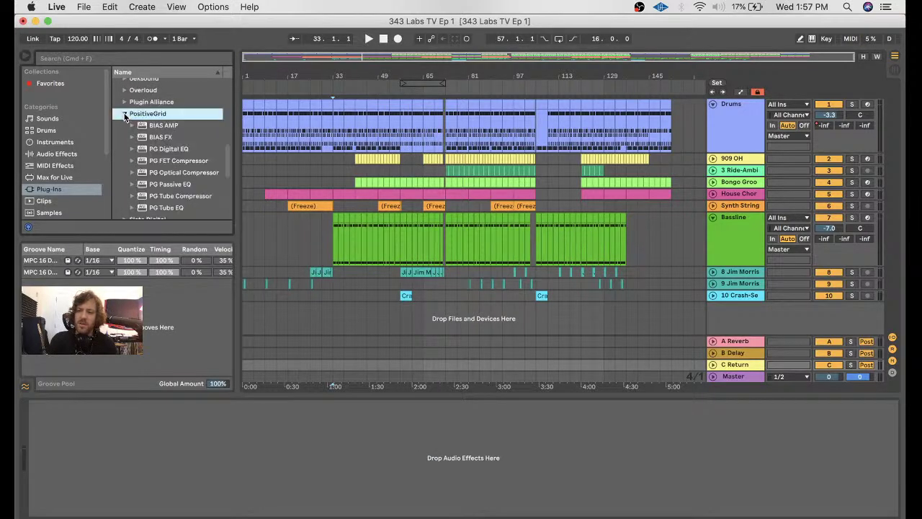
click(178, 196)
drag(173, 201, 737, 368)
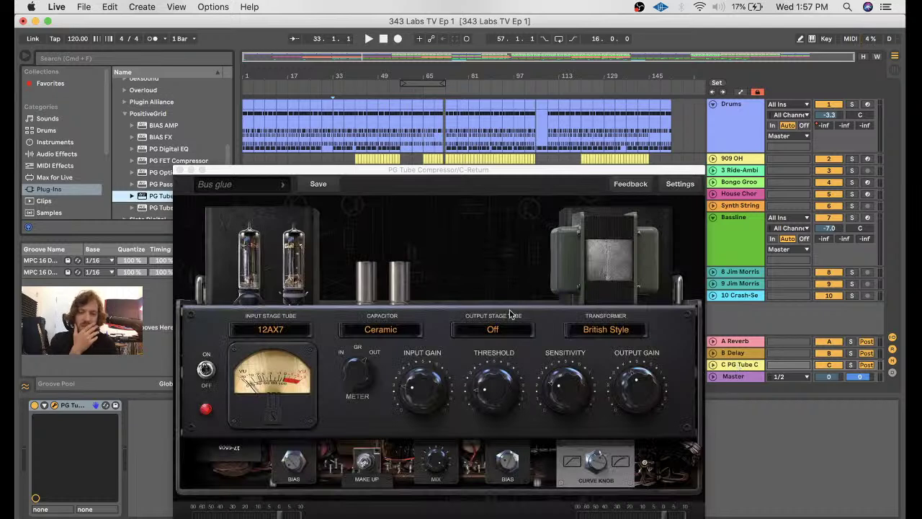
- Set the PG Tube Compressor's output stage tube to 6L6GB and review the input stage tube options, keeping 12AX7
click(488, 331)
click(482, 367)
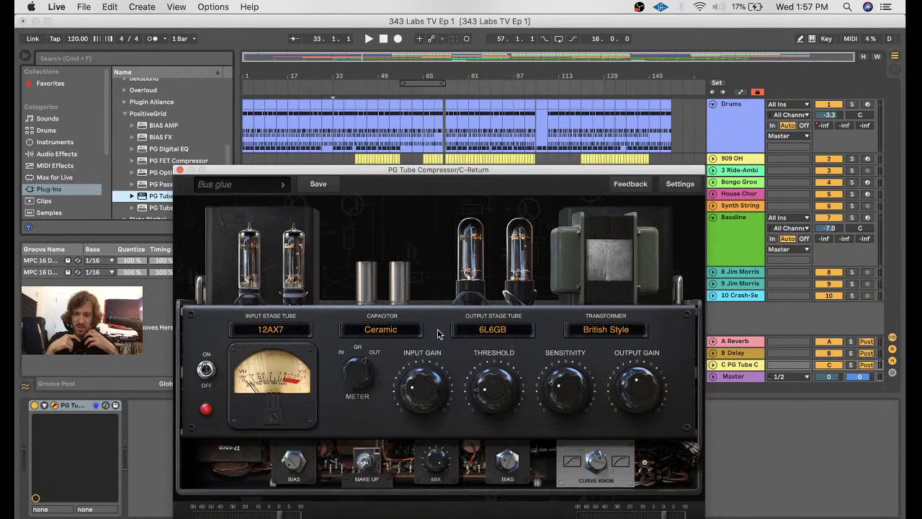
mouse_move(292, 461)
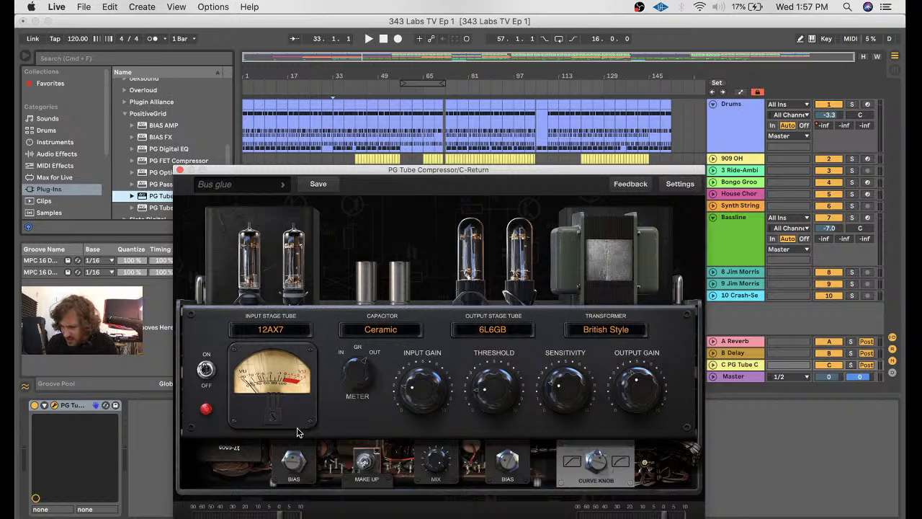
mouse_move(510, 465)
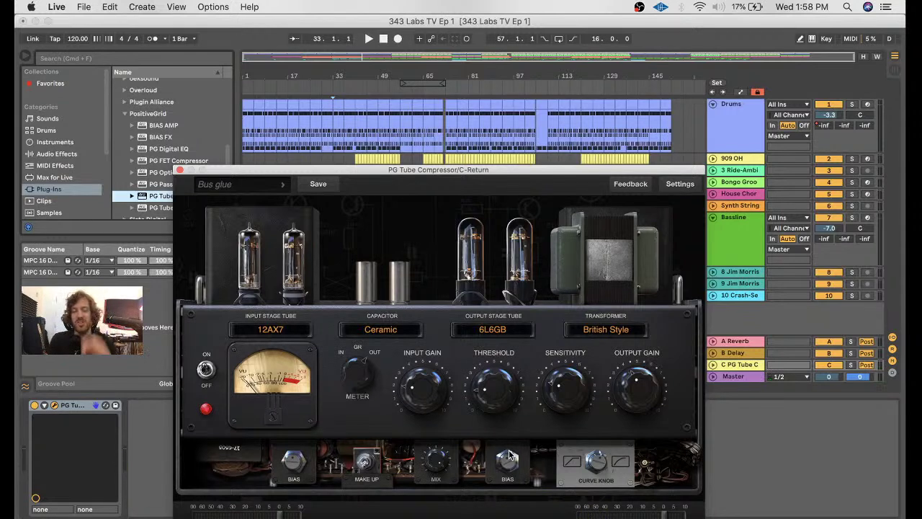
click(286, 331)
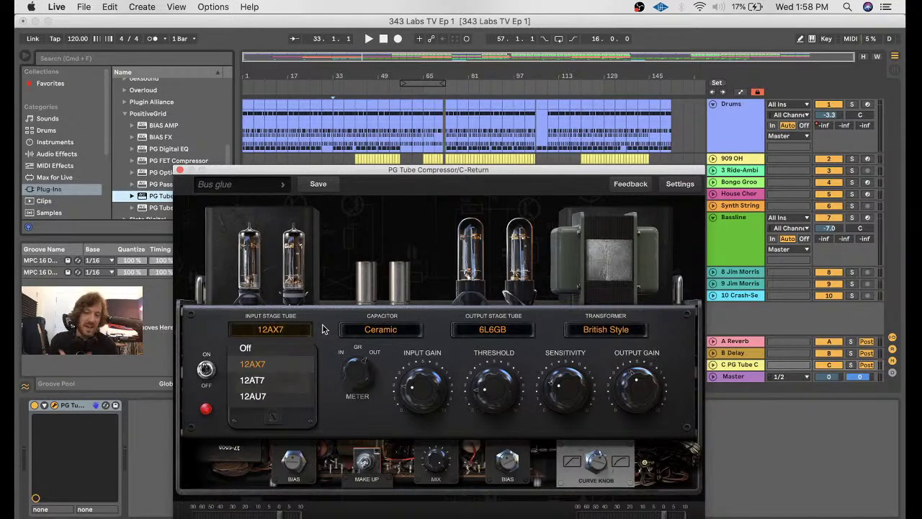
click(322, 329)
- Move the PG Tube Compressor window clear of the arrangement and the tracks' send controls
drag(440, 171, 405, 98)
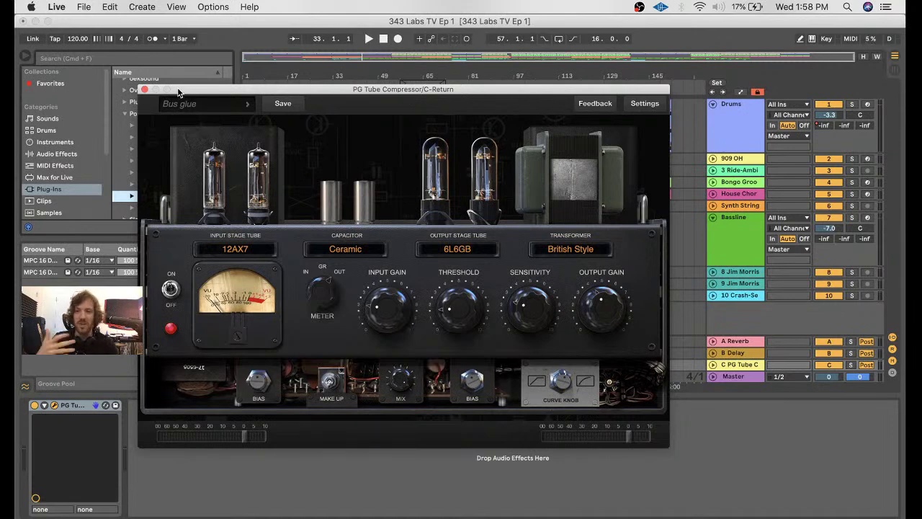
drag(287, 84, 280, 345)
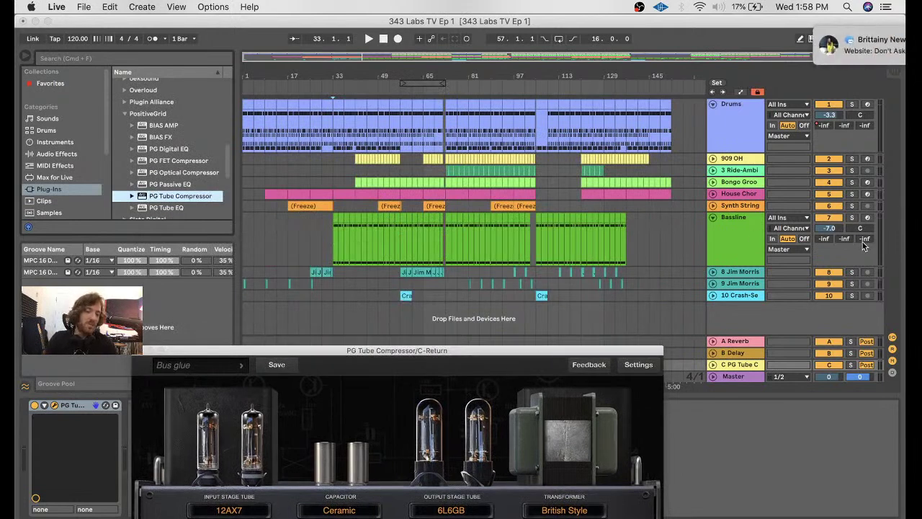
- Raise the Bassline's send to return track C to 0 dB, solo that return and play from bar 33
click(697, 44)
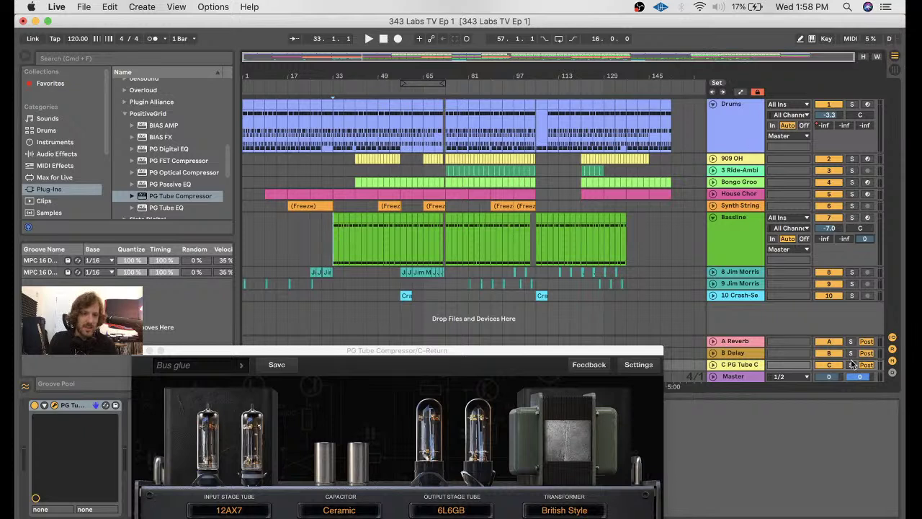
click(851, 365)
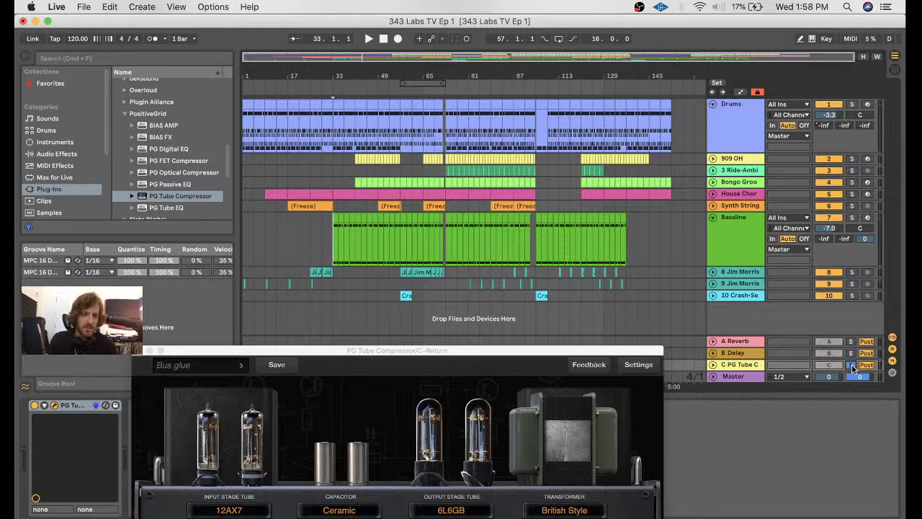
click(331, 88)
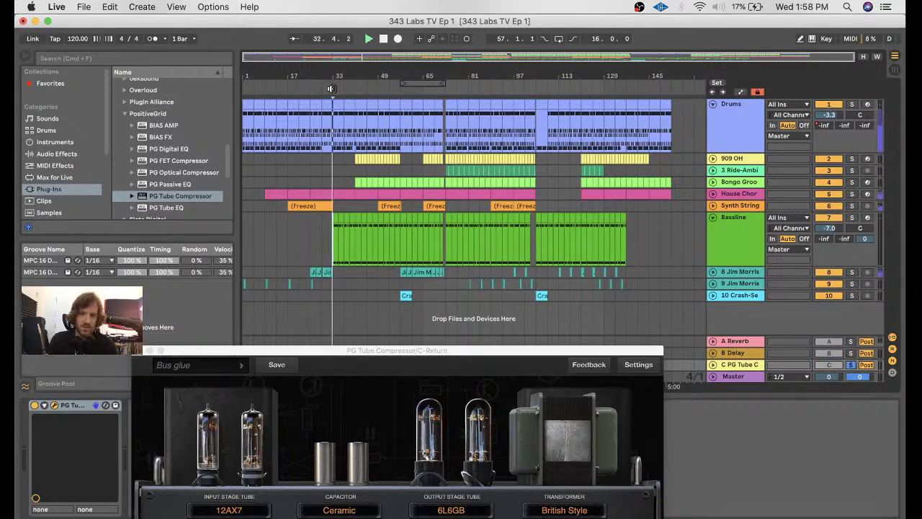
- Bring the whole PG Tube Compressor window into view and raise its Input Gain during playback
drag(425, 351, 425, 147)
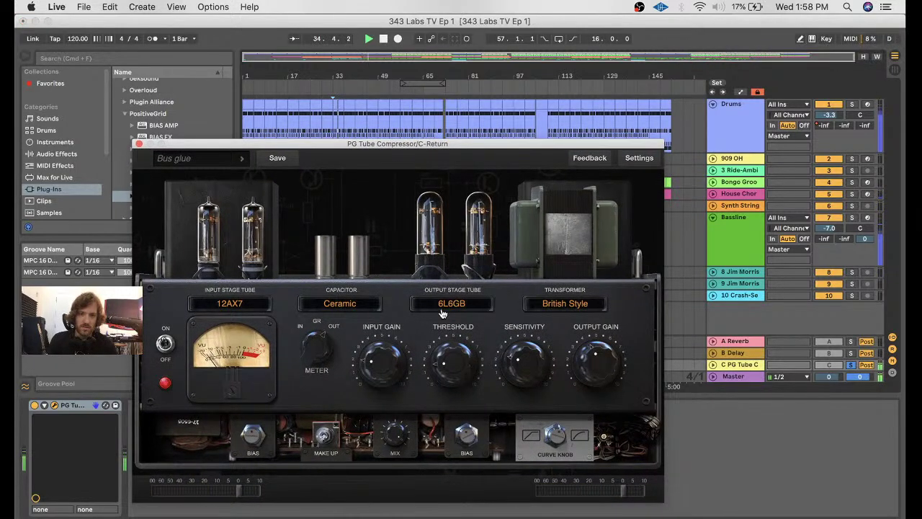
drag(380, 360, 376, 319)
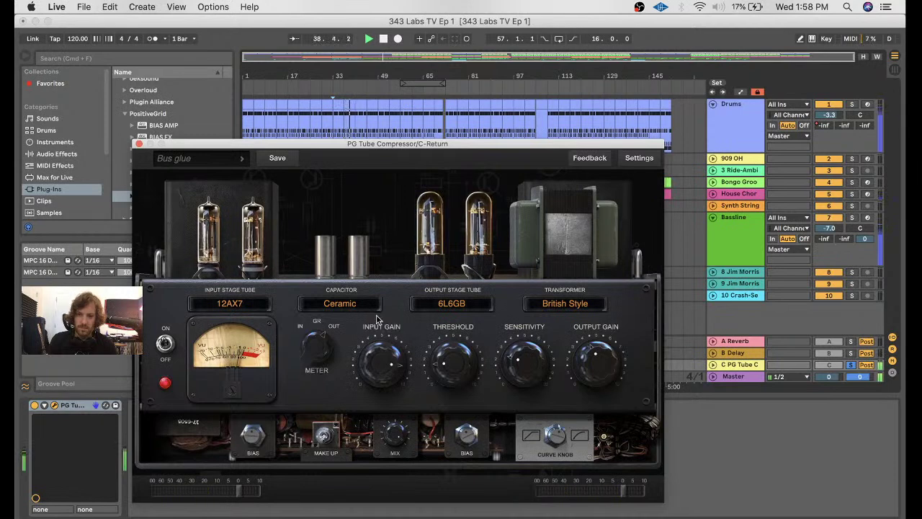
mouse_move(515, 365)
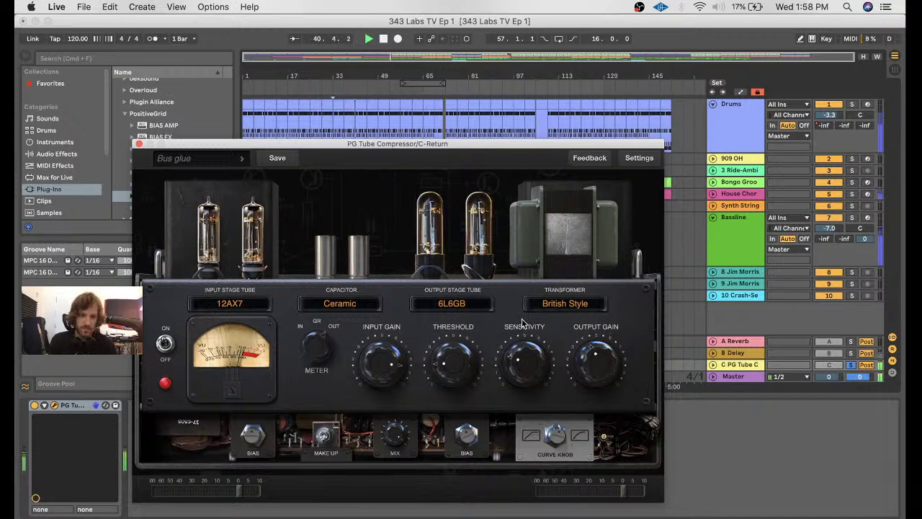
- Set the PG Tube Compressor's capacitor to Mica
click(339, 304)
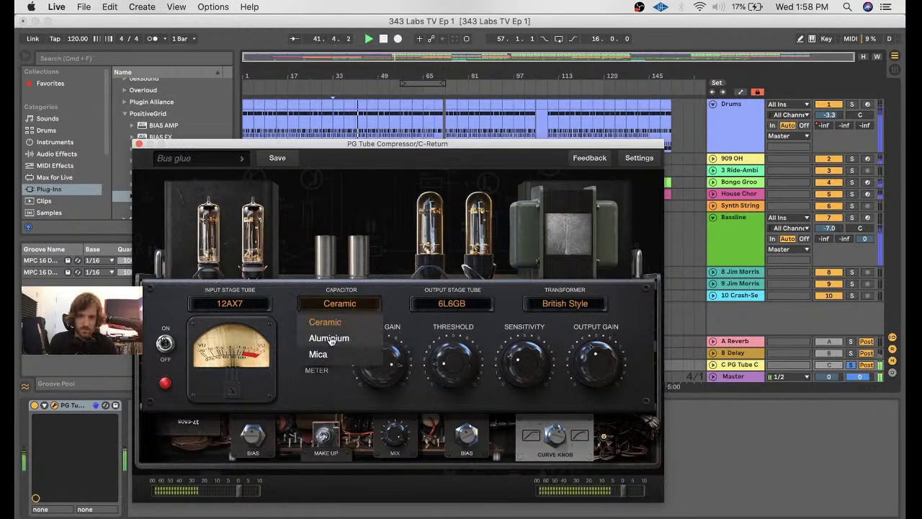
click(317, 354)
click(346, 305)
click(391, 292)
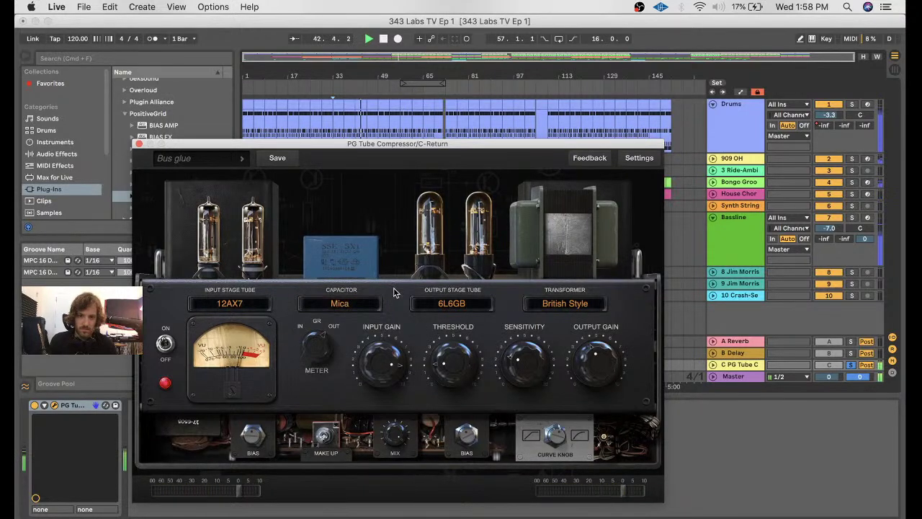
- Compare the 12AT7 and 12AU7 input stage tubes while the track plays and settle on 12AT7
click(230, 303)
click(219, 359)
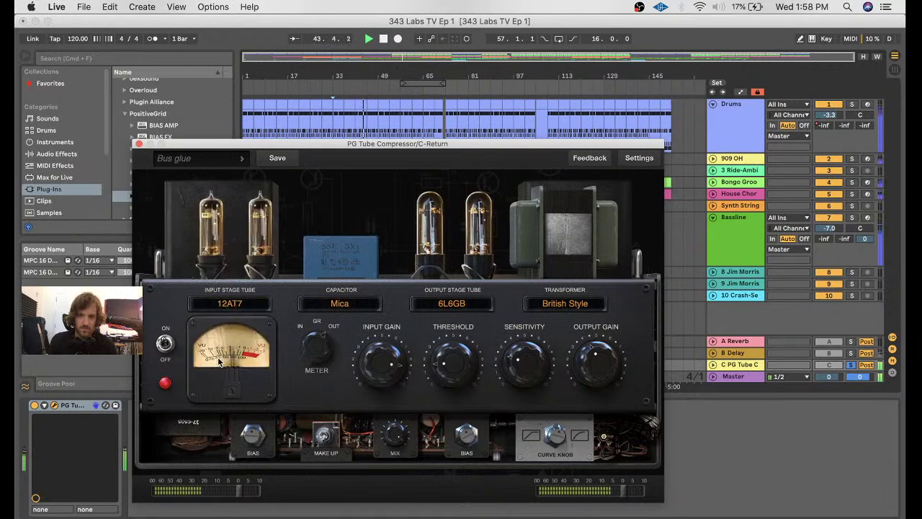
click(235, 303)
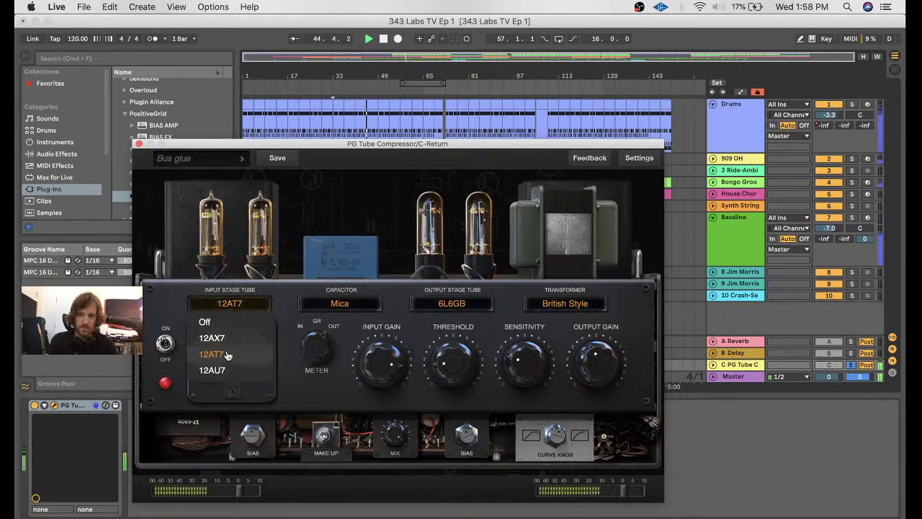
click(229, 369)
click(232, 305)
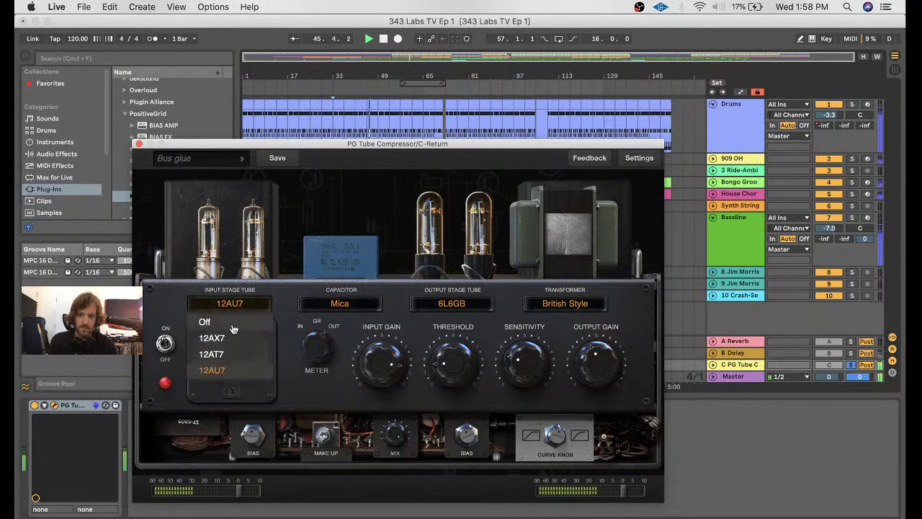
click(216, 354)
- Compare the EL 34 and 6L6GB output stage tubes while the track plays and choose EL 34
click(466, 305)
click(451, 353)
click(461, 305)
click(452, 332)
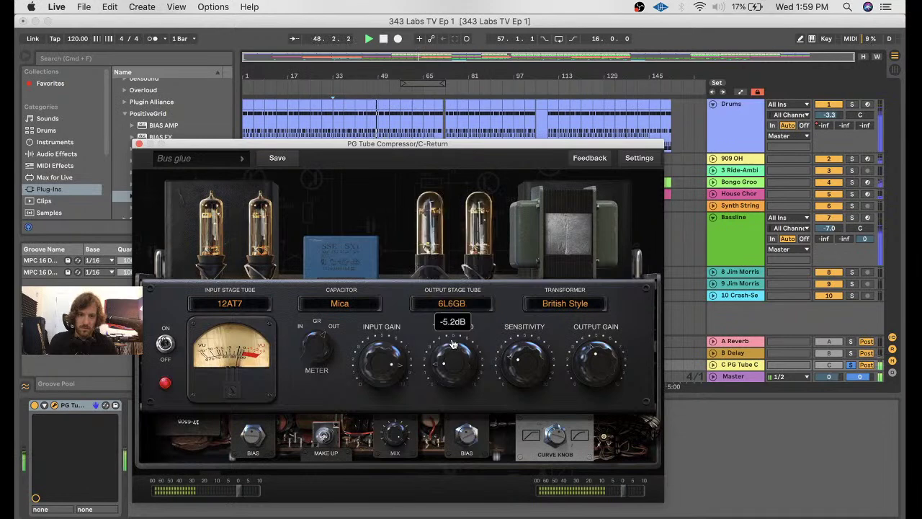
click(452, 303)
click(451, 355)
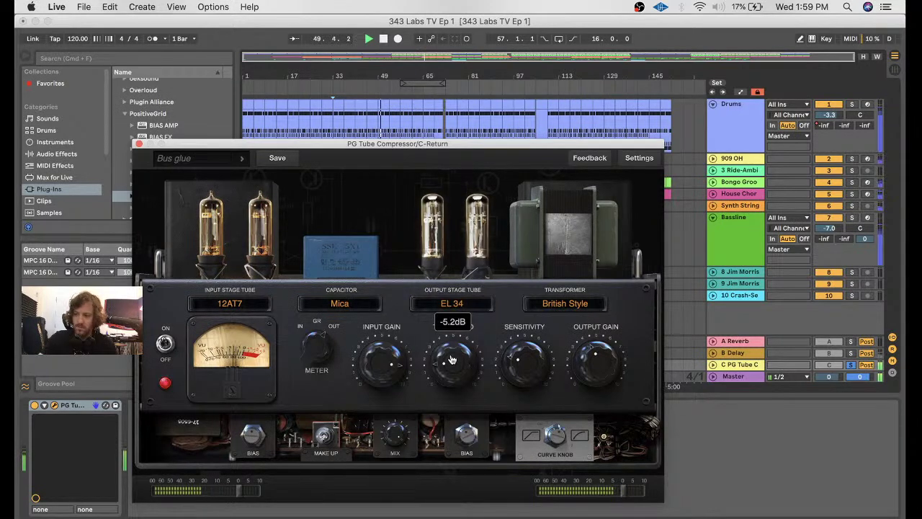
- Audition the Fat Style transformer and return to British Style
click(565, 305)
click(552, 371)
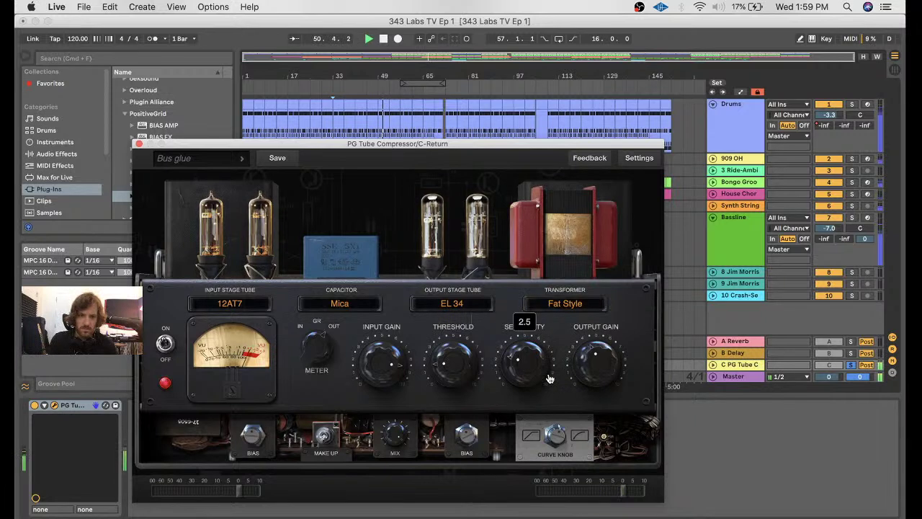
click(564, 305)
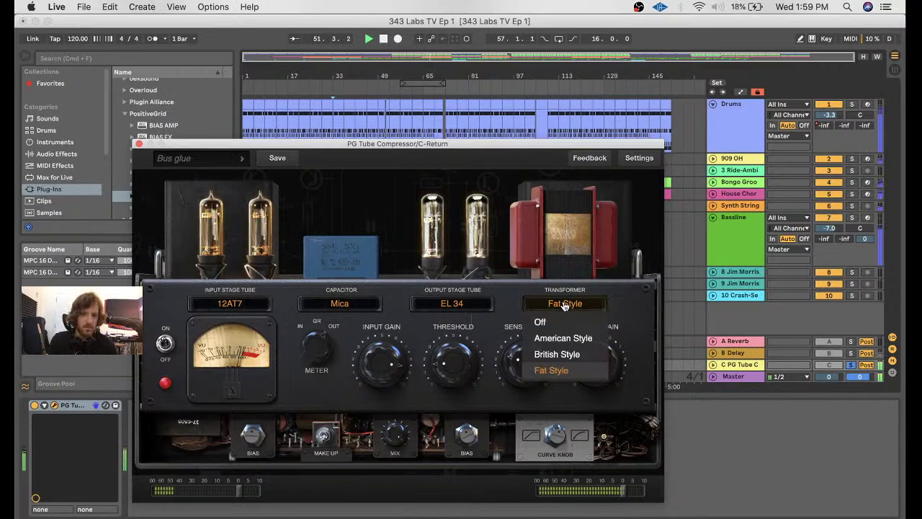
click(557, 353)
- Raise the compressor's Threshold, set the meter to gain reduction (GR), and adjust the output tube's Bias
click(318, 344)
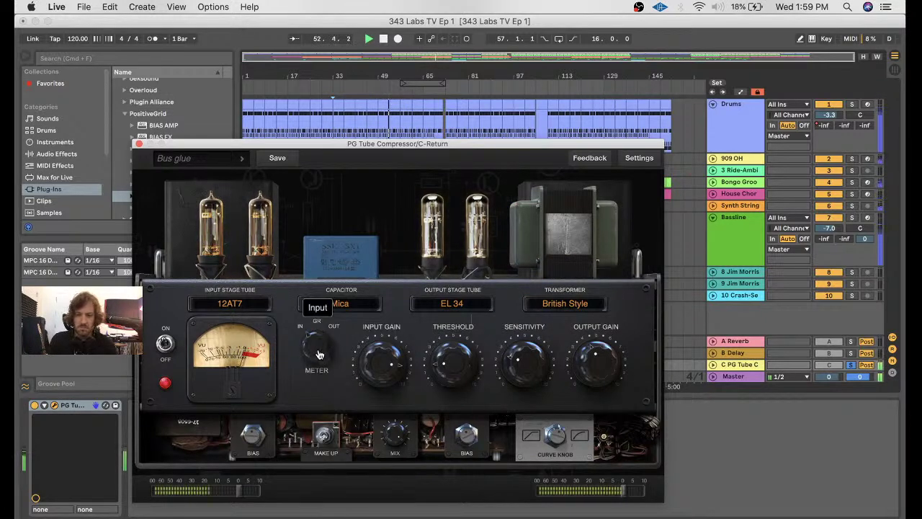
mouse_move(453, 365)
mouse_down()
mouse_move(455, 346)
mouse_move(456, 369)
mouse_move(442, 362)
mouse_move(440, 371)
mouse_up()
click(318, 343)
click(318, 344)
mouse_move(557, 430)
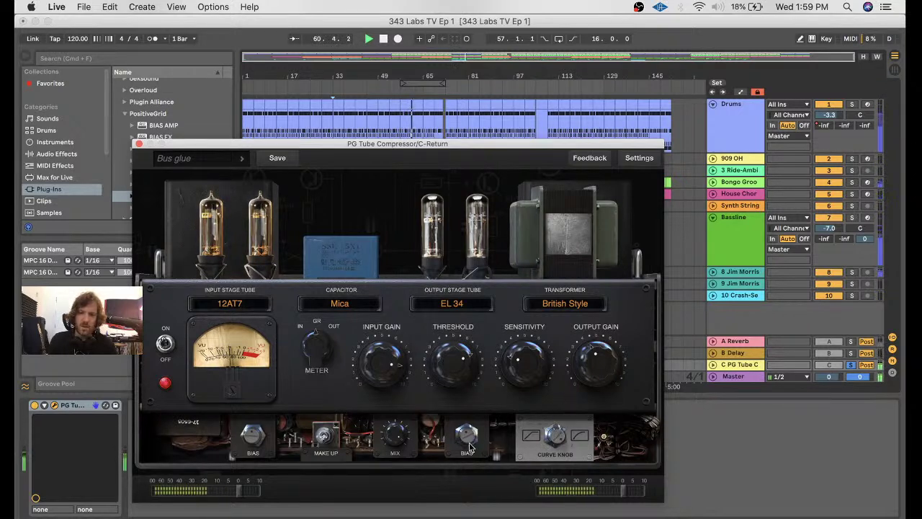
mouse_move(464, 437)
mouse_down()
mouse_move(451, 459)
mouse_move(450, 447)
mouse_up()
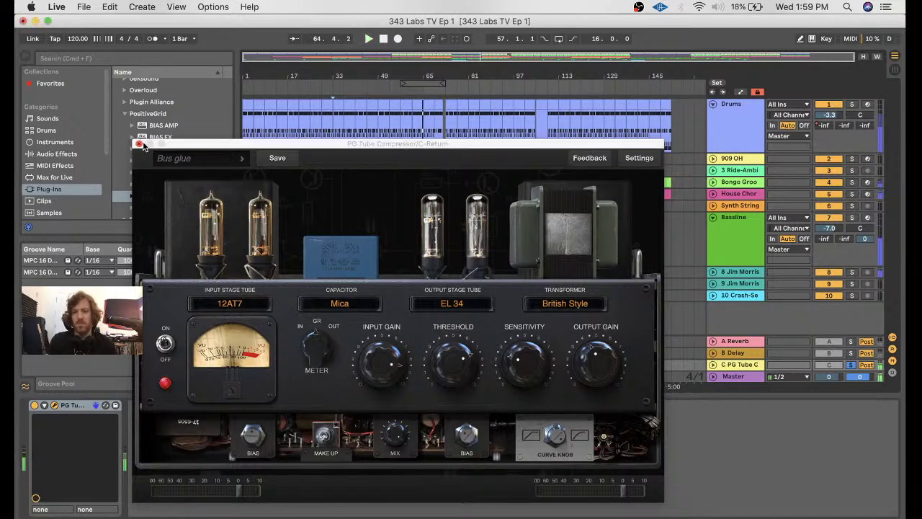
- Close the compressor window, unsolo return track C, and bring its volume up from silence to -11.8 dB while playing from bar 33
click(139, 143)
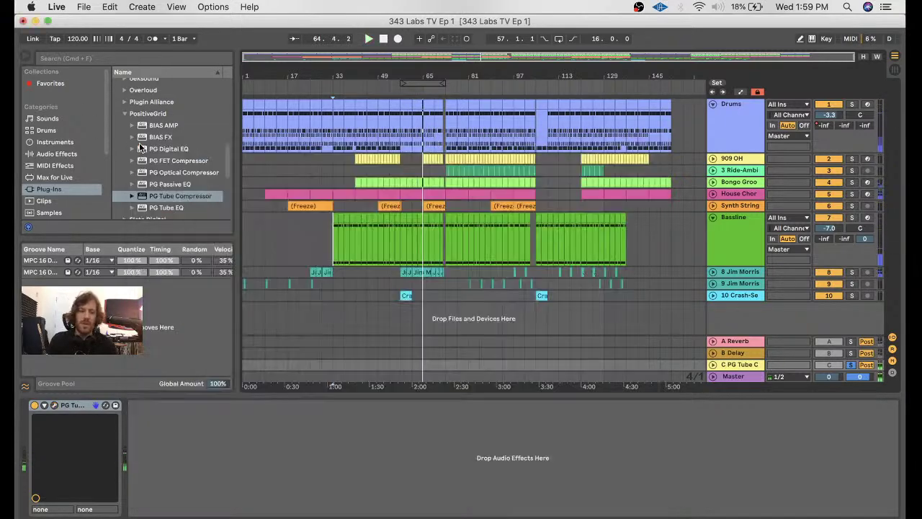
click(712, 365)
click(851, 324)
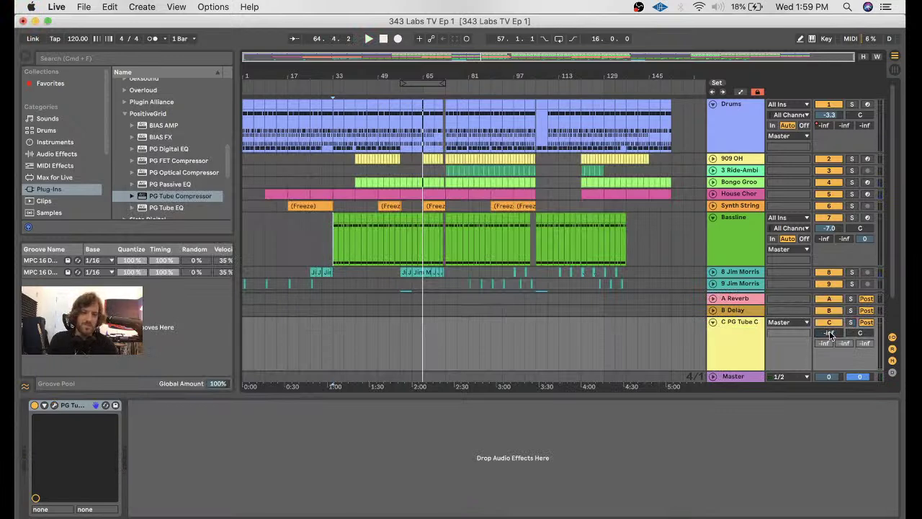
click(331, 88)
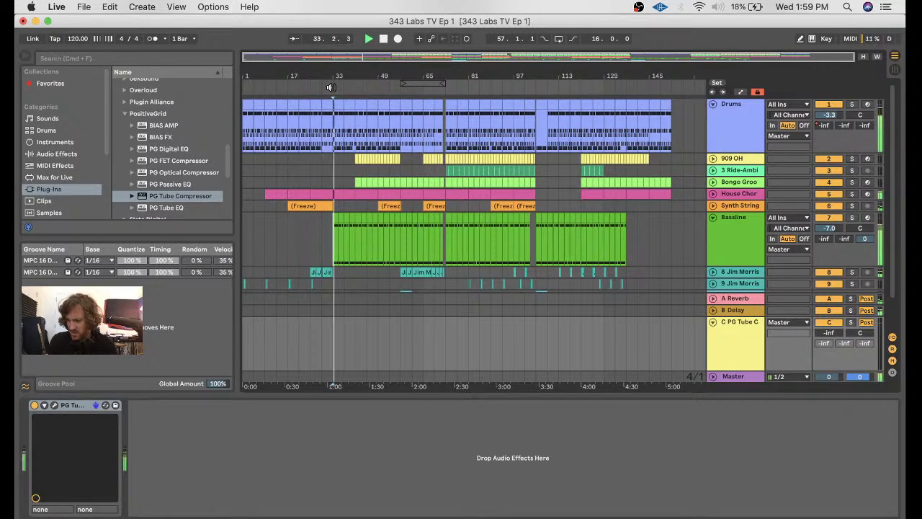
drag(829, 333, 829, 314)
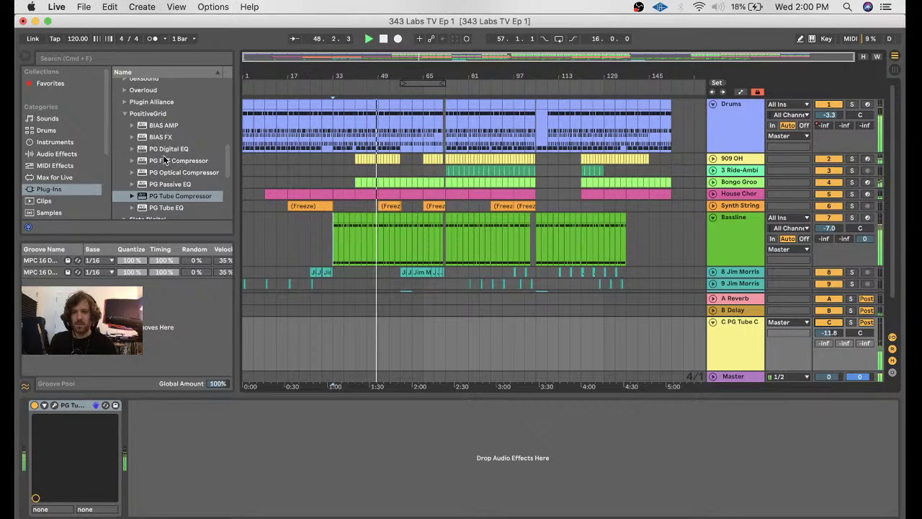
- Solo return track C, collapse the PositiveGrid plug-in folder and expand the iZotope folder
click(125, 115)
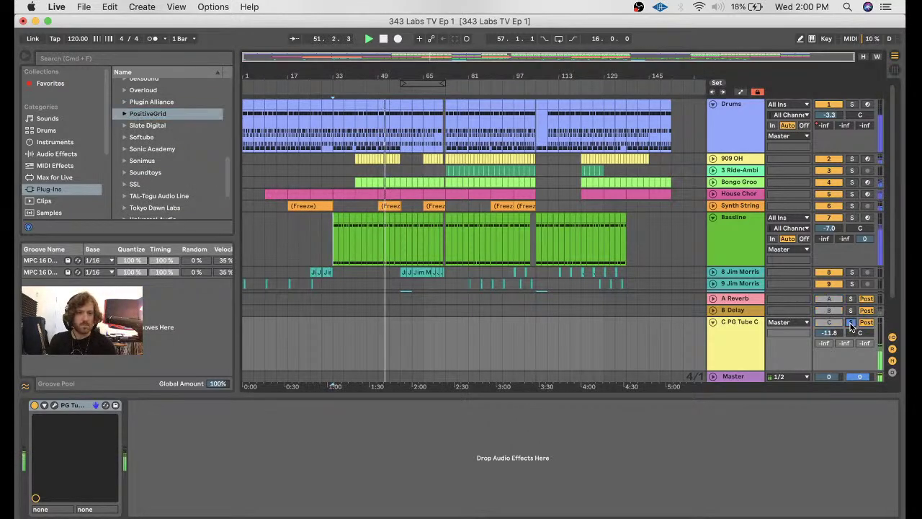
scroll(181, 136, up, 8)
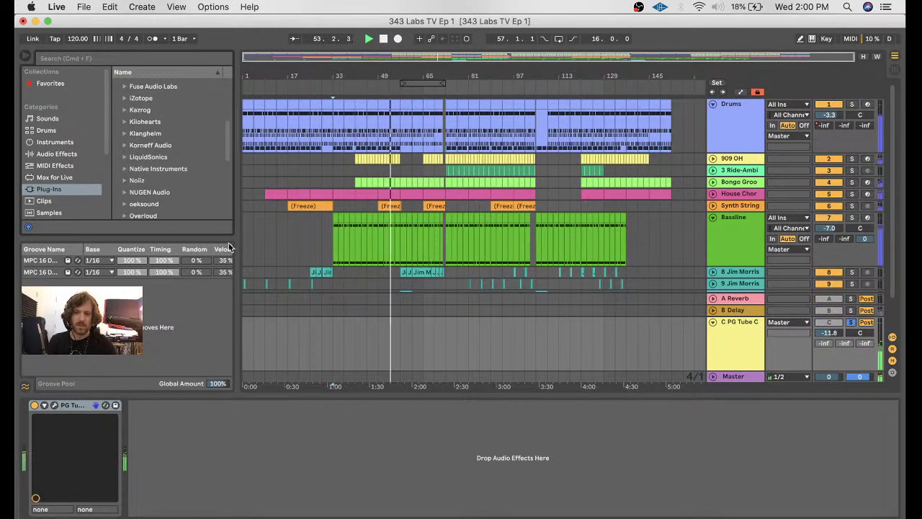
click(123, 98)
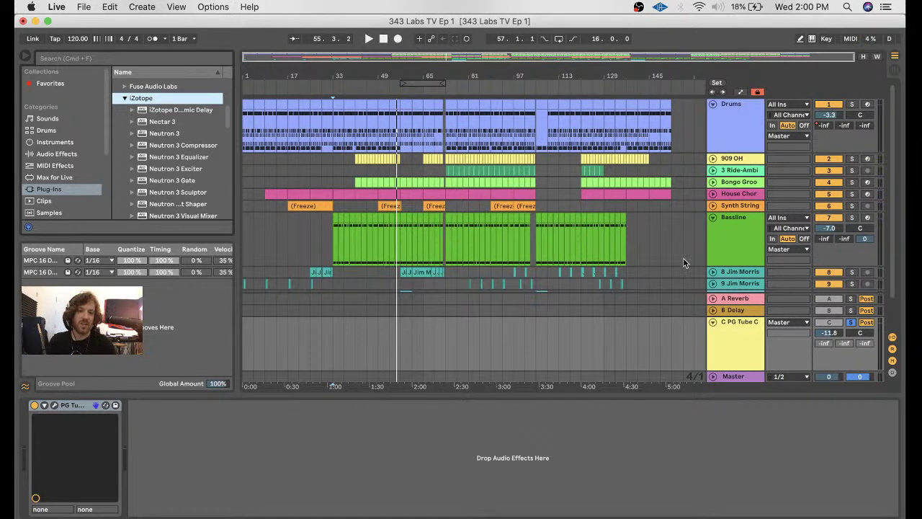
- Move the PG Tube Compressor from return track C to the Bassline, placing it between the Neutron plug-in and the Compressor
click(734, 247)
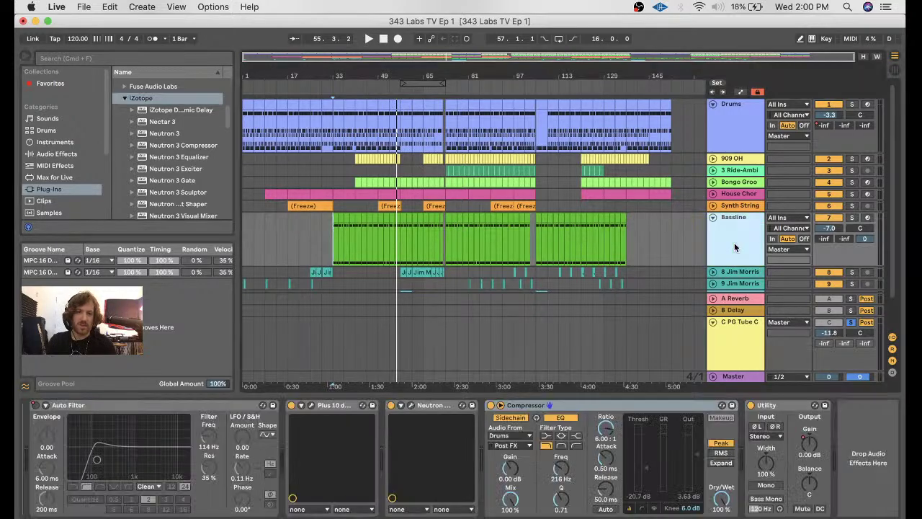
click(748, 349)
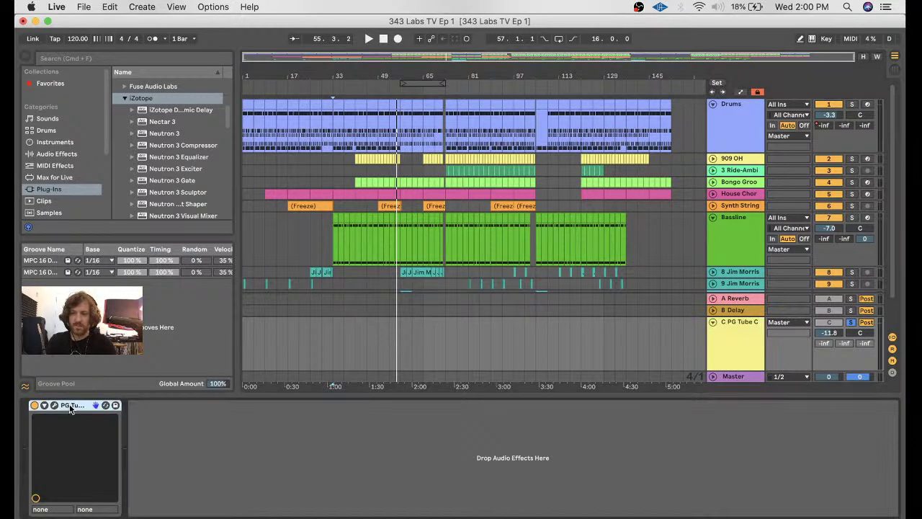
click(741, 240)
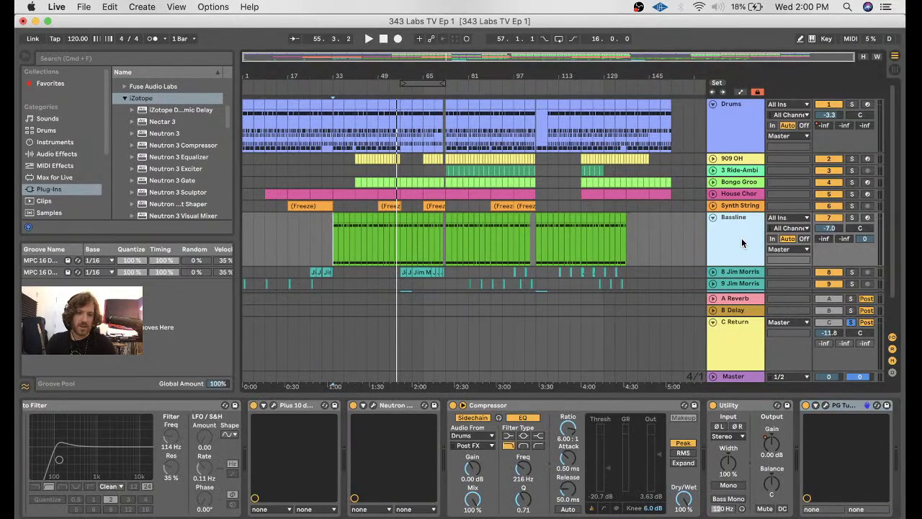
click(839, 405)
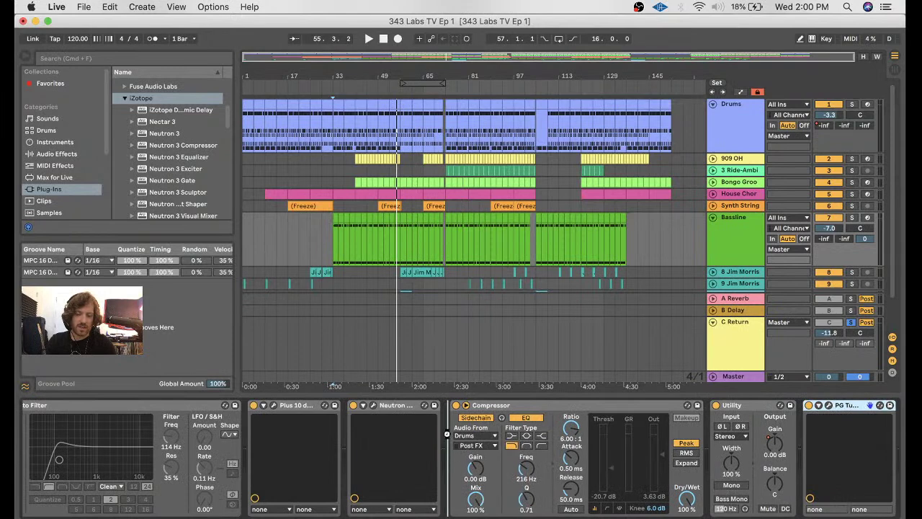
drag(449, 436, 448, 437)
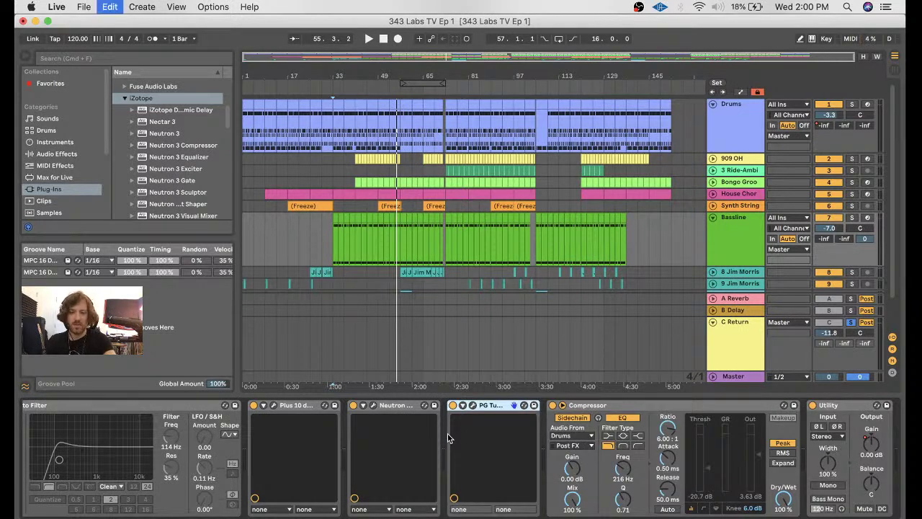
- Group the Bassline's PG Tube Compressor into an Audio Effect Rack and add a second, empty chain
key(super+g)
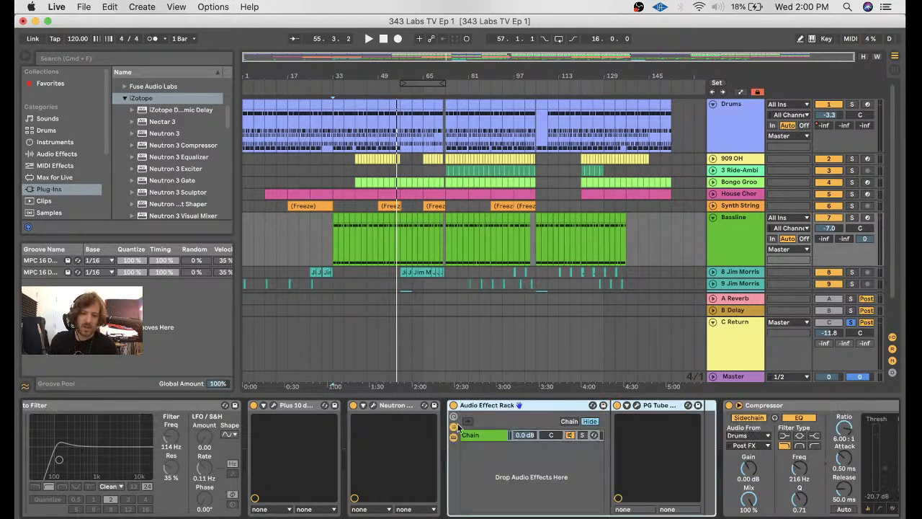
right_click(486, 452)
click(517, 460)
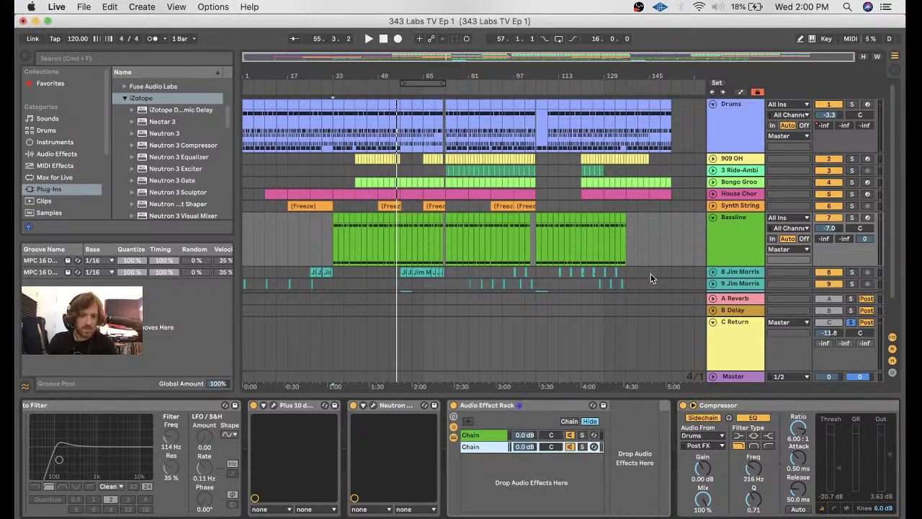
- Delete return track C
scroll(589, 276, down, 2)
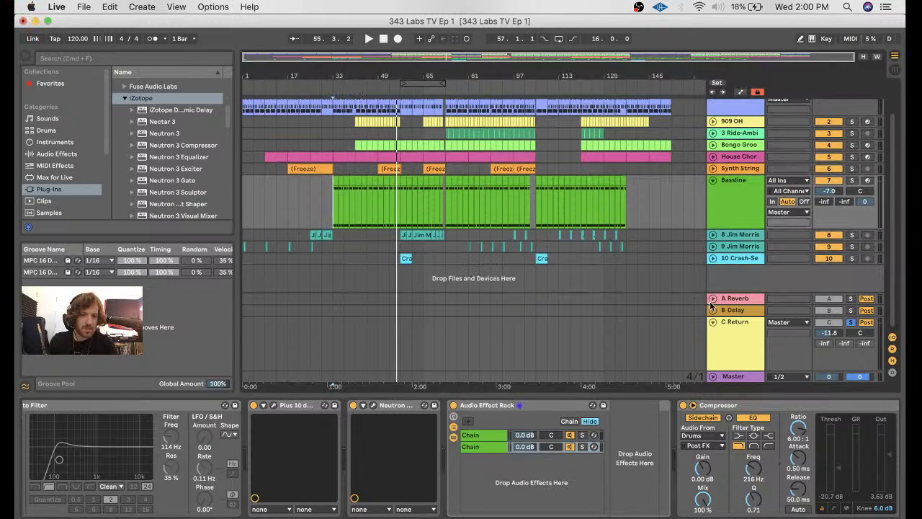
click(739, 349)
scroll(739, 347, up, 2)
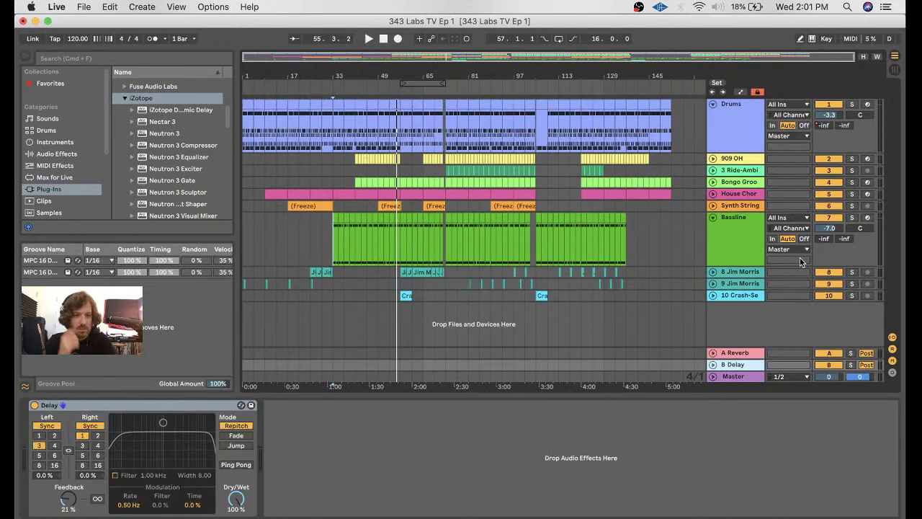
- Rename the two chains in the Bassline's Audio Effect Rack as Saturation and Dry
click(739, 248)
click(470, 435)
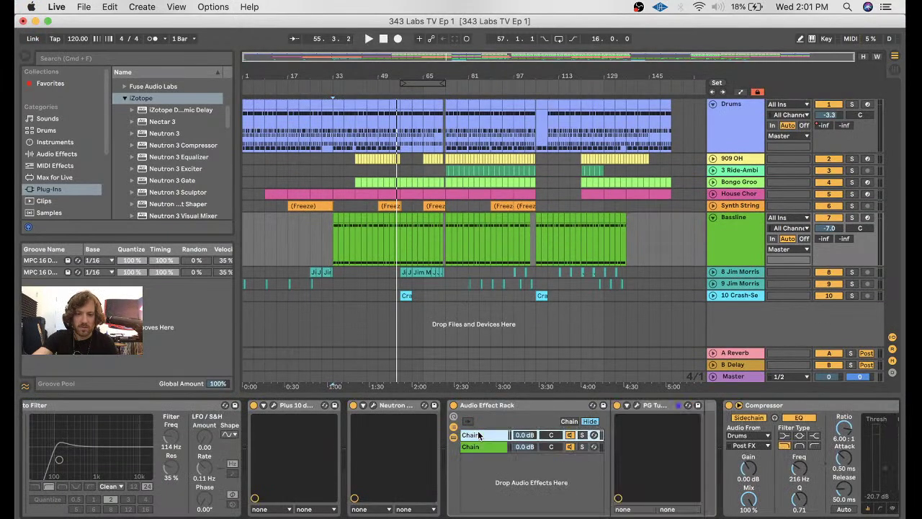
key(super+r)
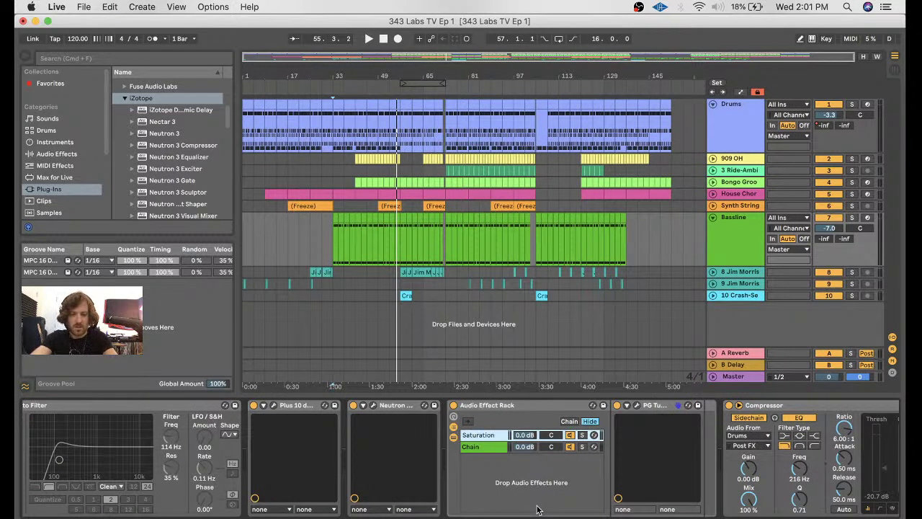
click(486, 446)
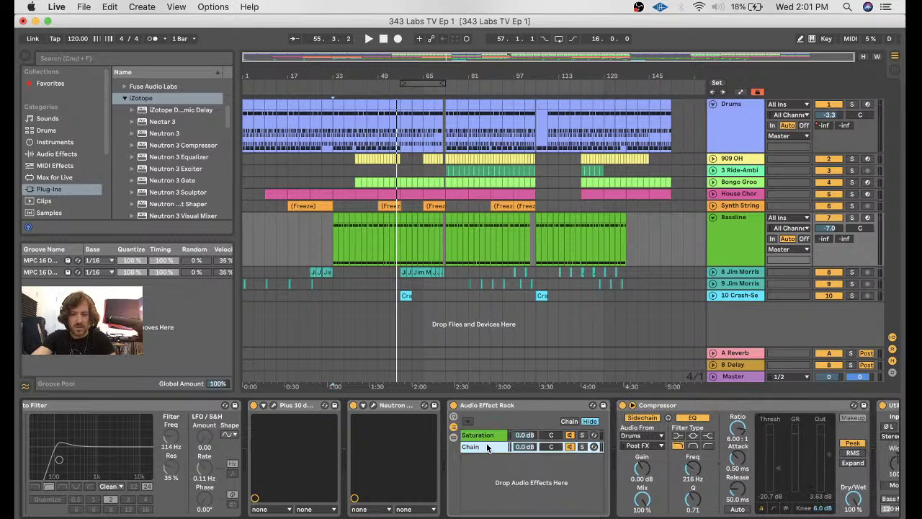
- Solo the Saturation chain and audition it with the Bassline soloed and in the full mix, then clear both solos
click(525, 435)
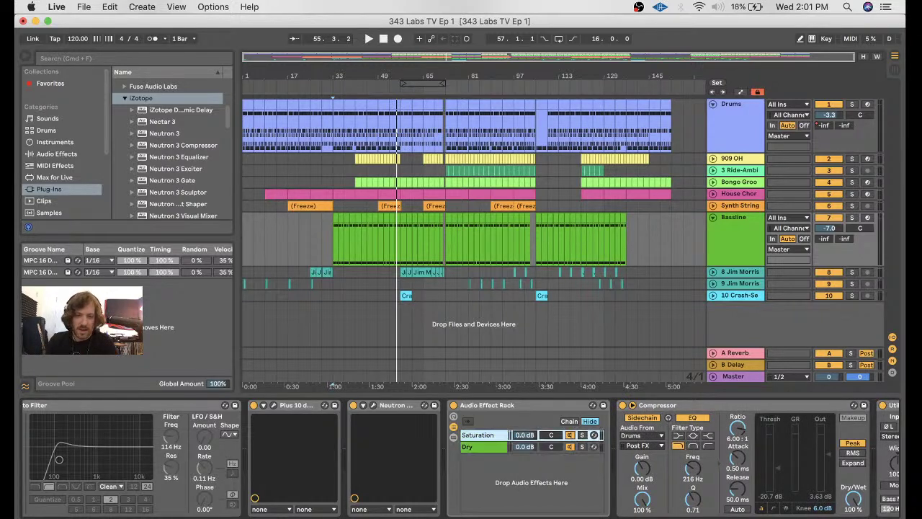
click(581, 435)
key(space)
drag(525, 447, 526, 432)
click(853, 218)
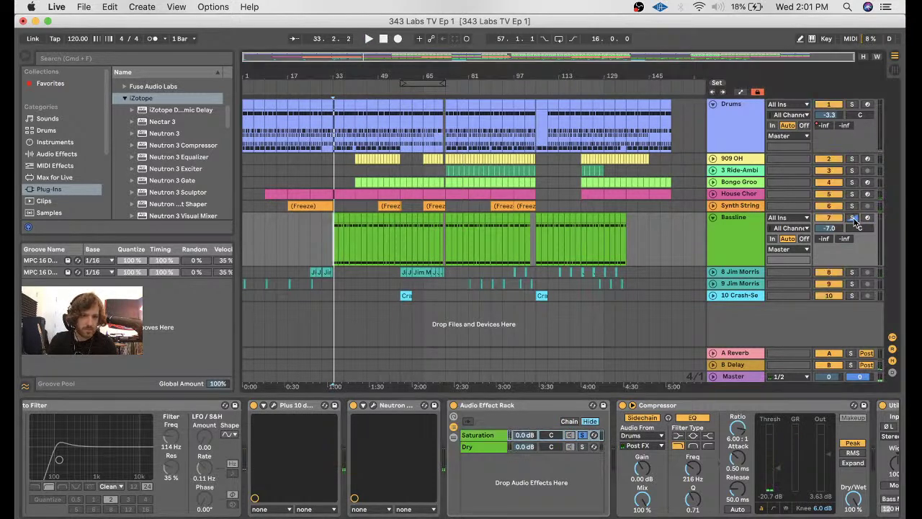
key(space)
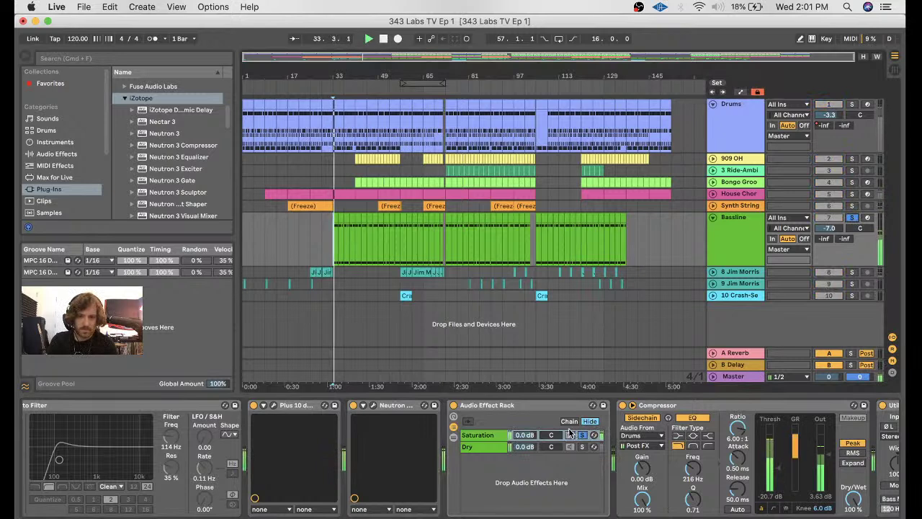
click(852, 218)
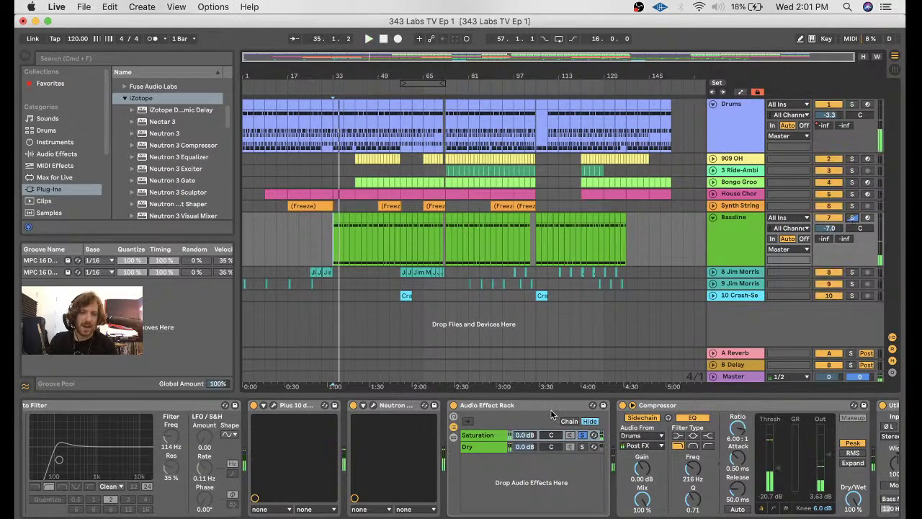
click(582, 435)
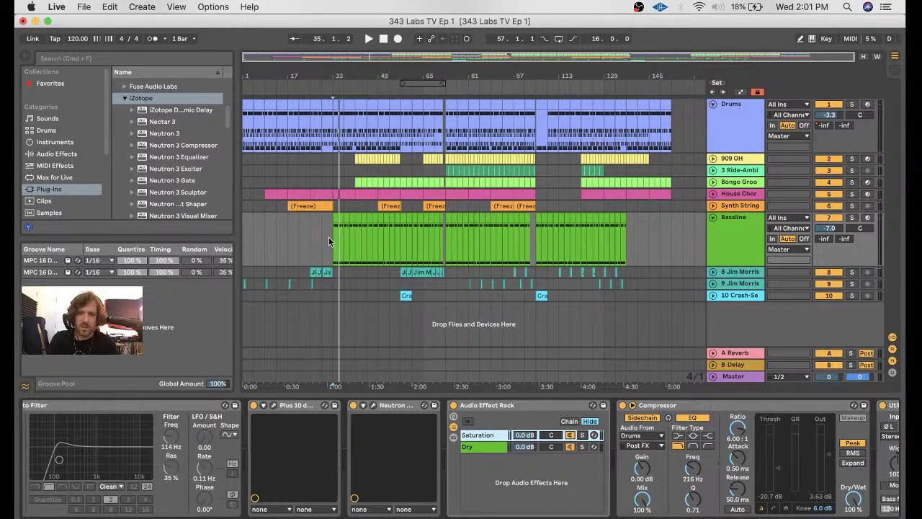
- Blend the Saturation chain up from -inf to -11.2 dB during playback, muting it briefly for comparison
key(space)
drag(522, 437, 524, 439)
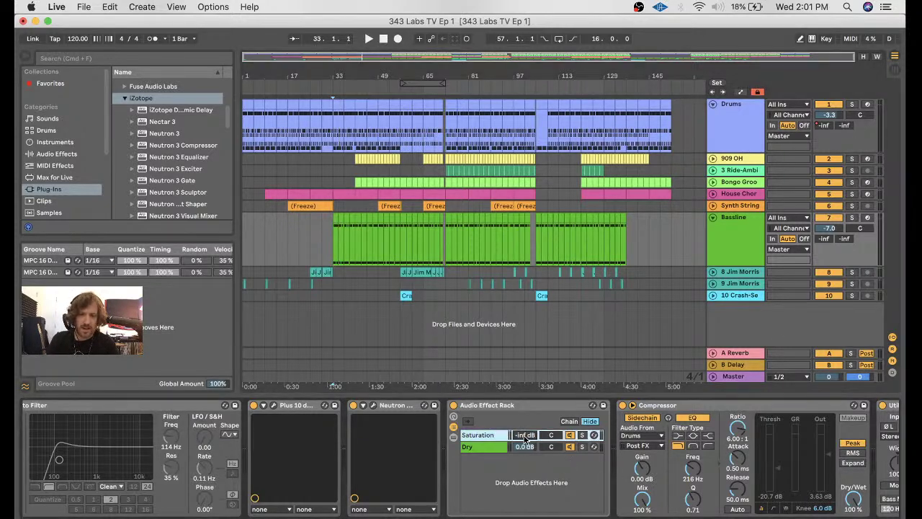
key(space)
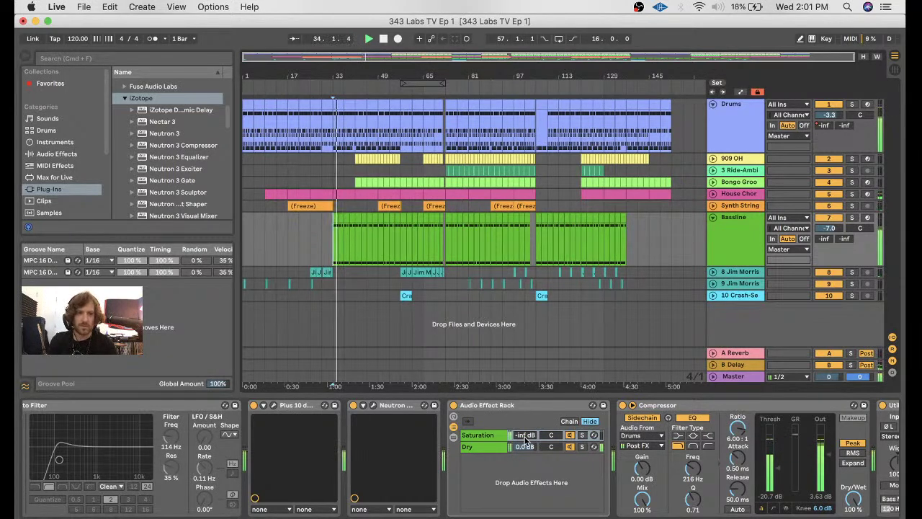
drag(525, 441, 525, 420)
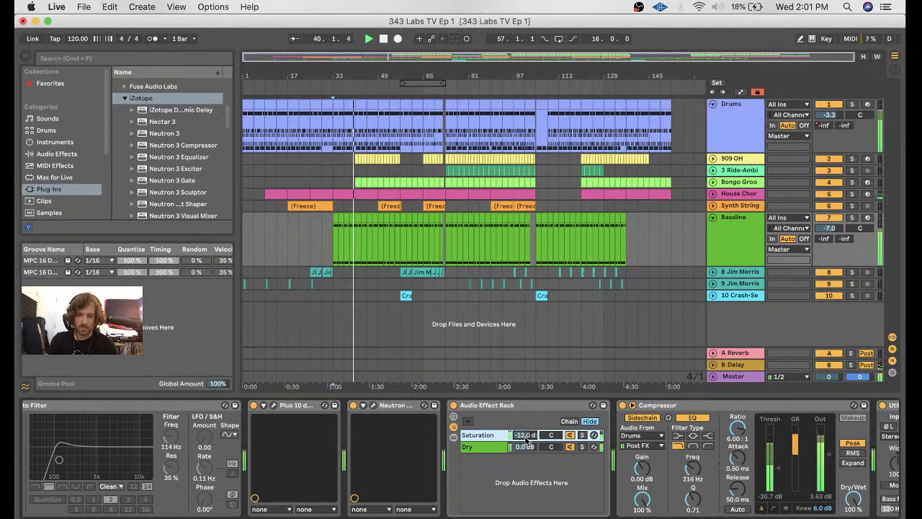
click(569, 436)
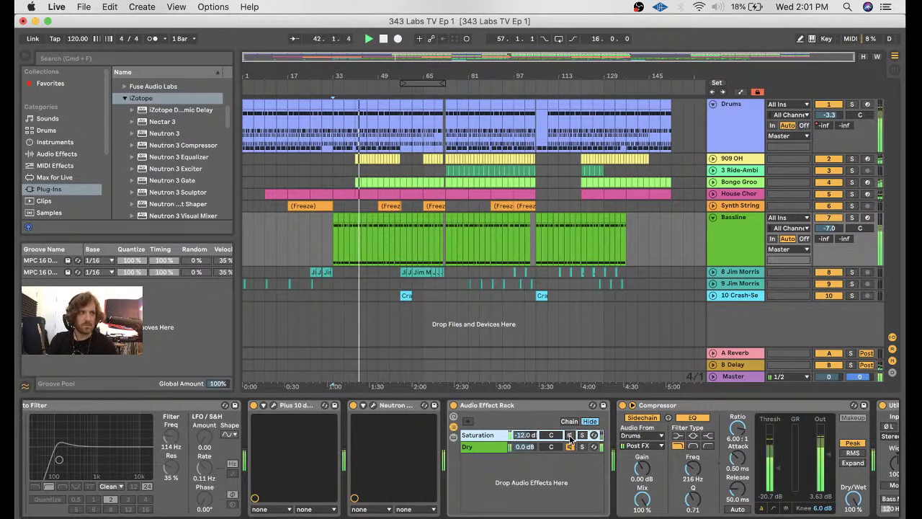
click(528, 436)
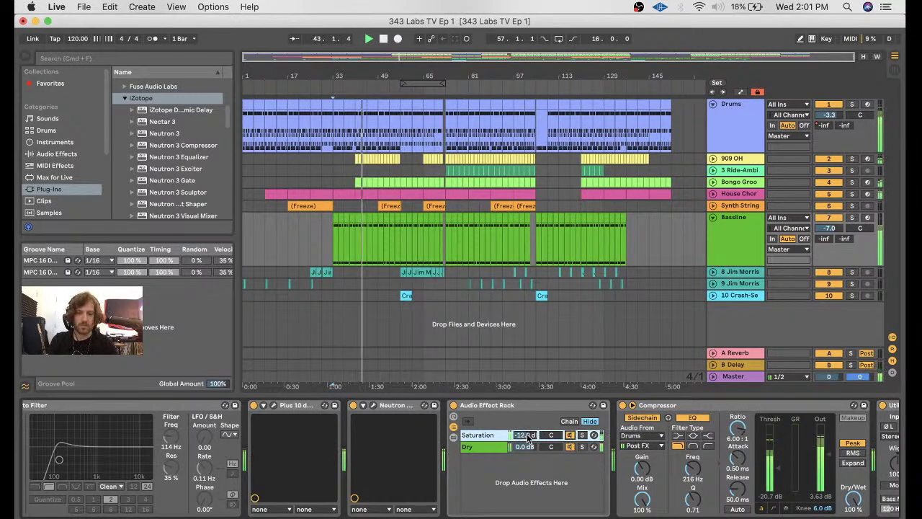
drag(528, 436, 528, 437)
key(space)
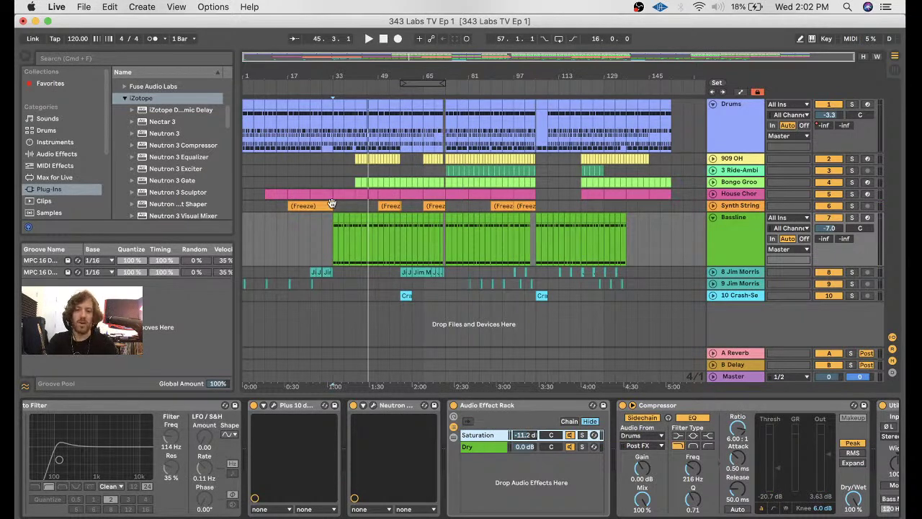
- Play from bar 33 and set the Saturation chain's volume to -13 dB
click(333, 230)
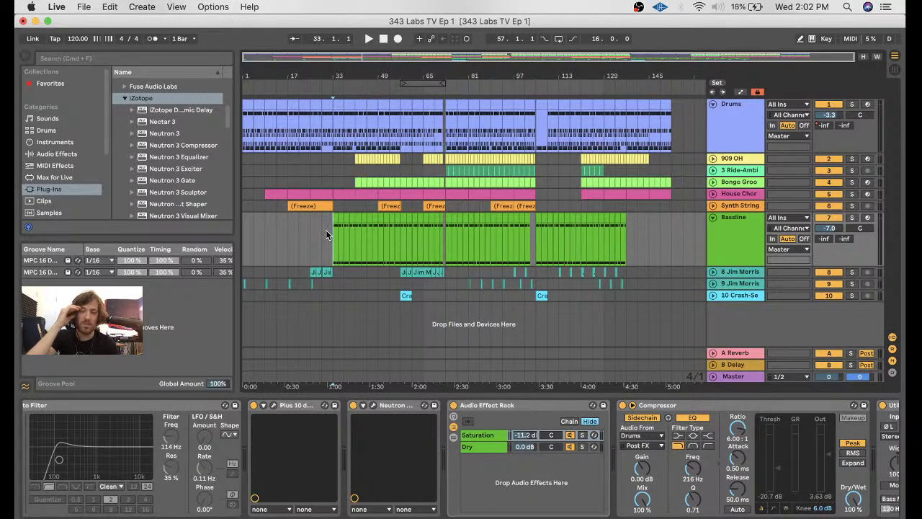
key(space)
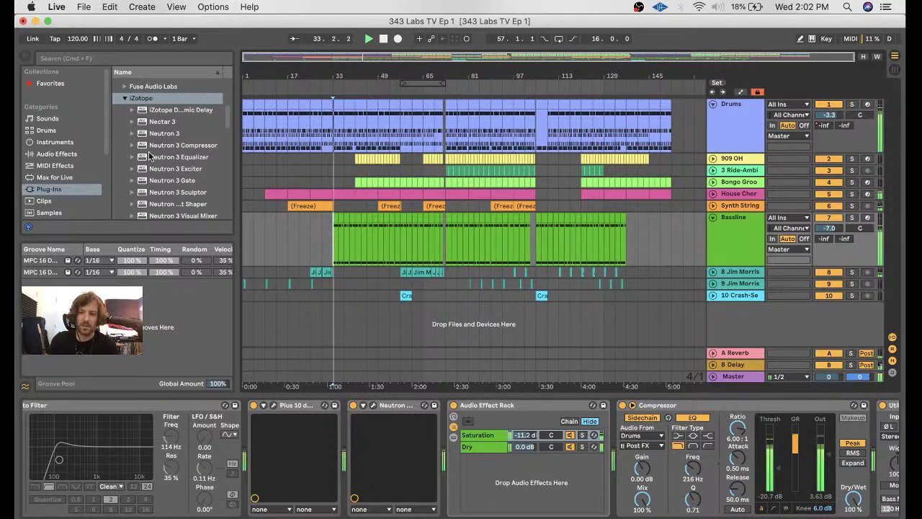
drag(524, 434, 524, 449)
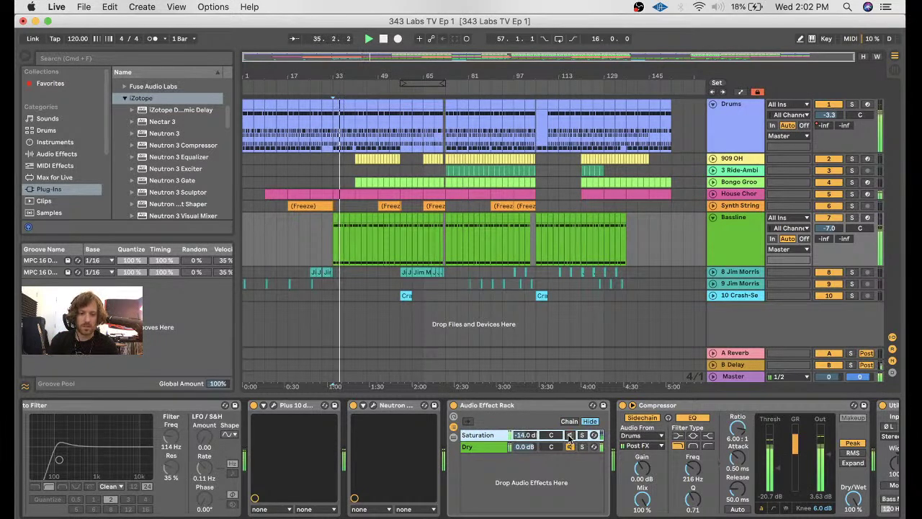
key(Up)
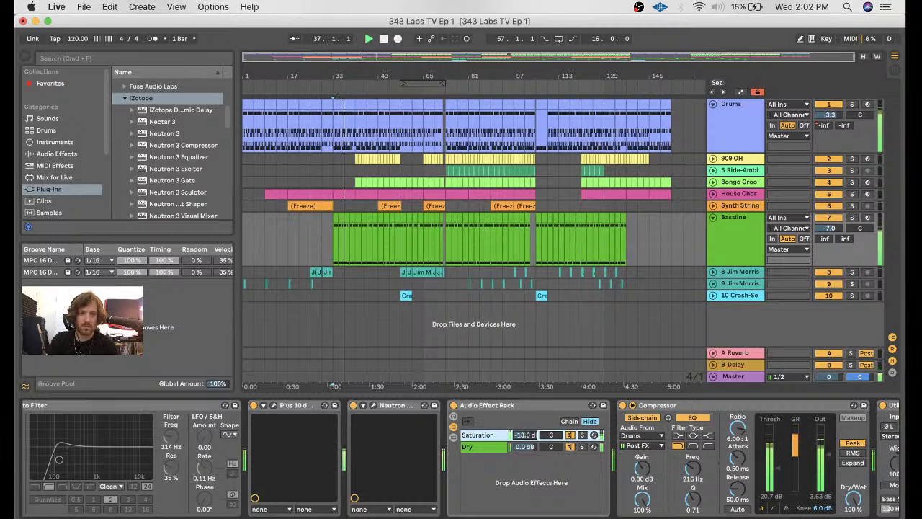
- Solo the Drums and Bassline tracks and listen to how they sit together
click(853, 106)
click(852, 105)
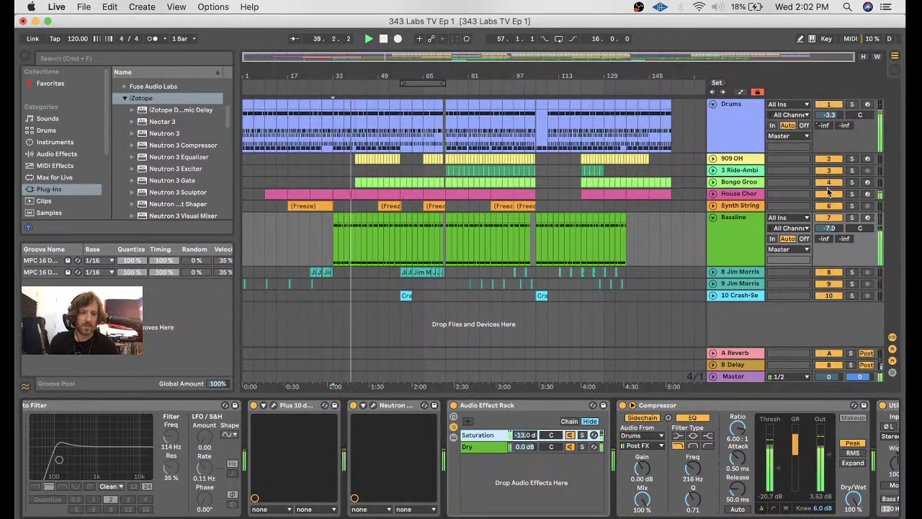
click(852, 218)
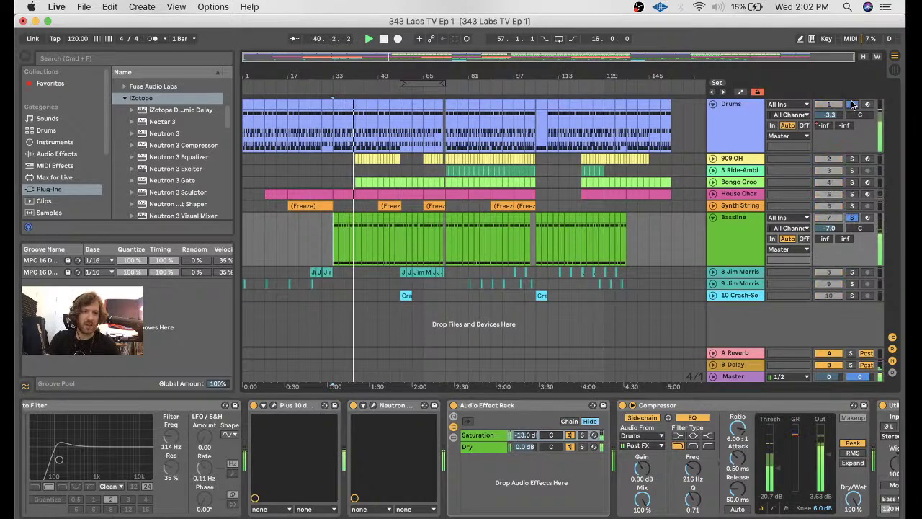
click(852, 105)
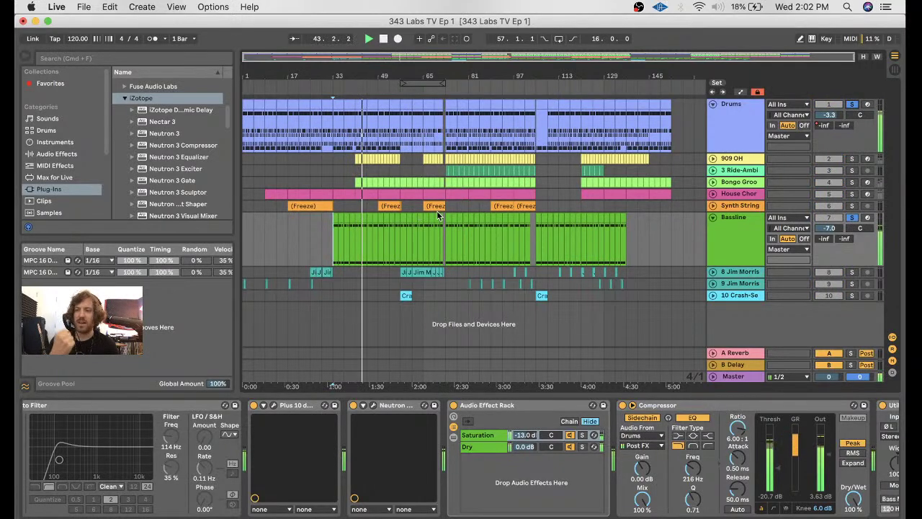
- Examine the device chains on the Drums and 909 OH tracks
click(739, 117)
scroll(189, 487, up, 5)
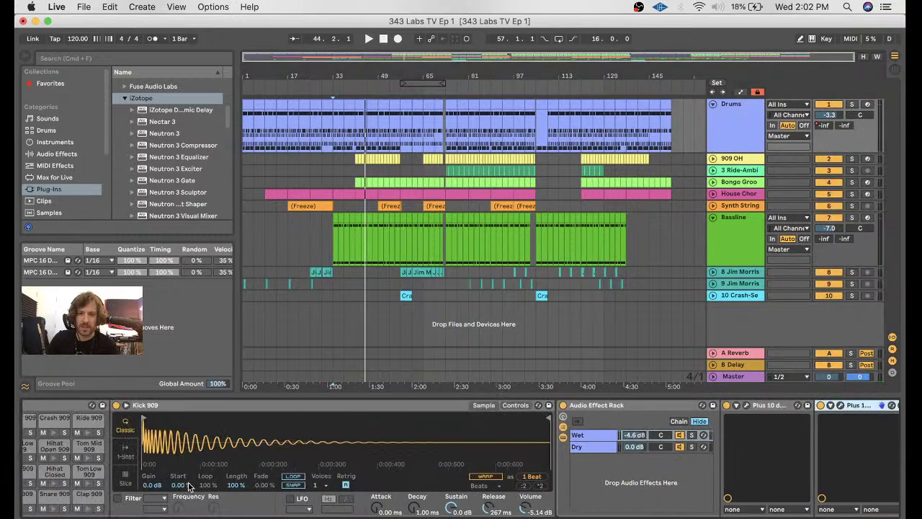
click(726, 160)
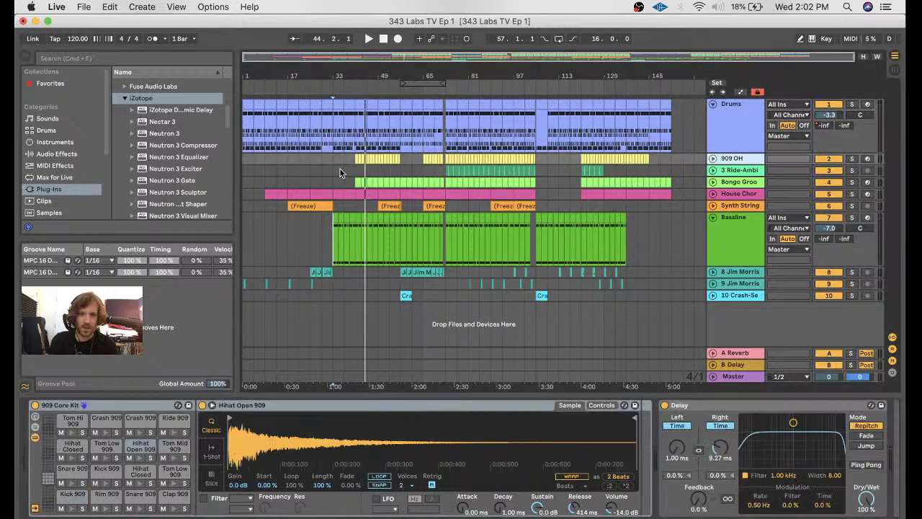
- Play the Drums from bar 17, audition the Hihat Closed 909 pad soloed, and show its devices
click(286, 86)
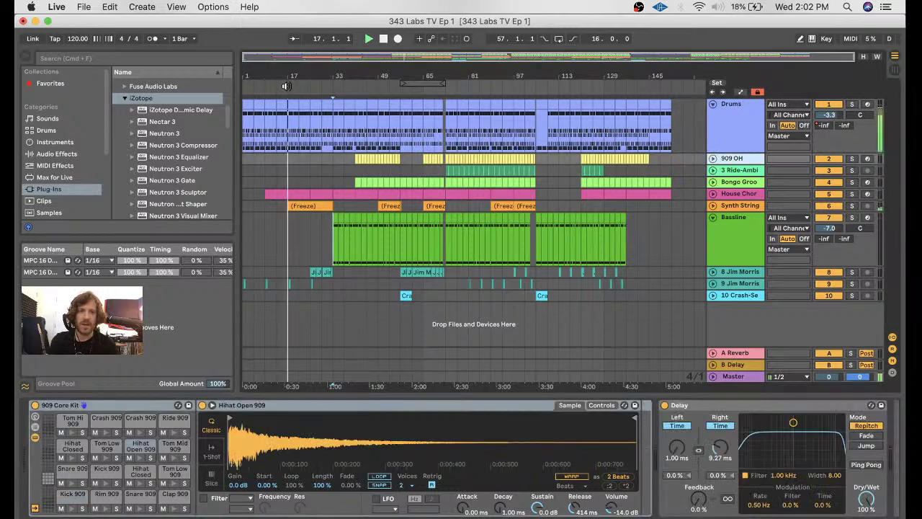
click(733, 125)
click(180, 416)
click(82, 458)
click(82, 459)
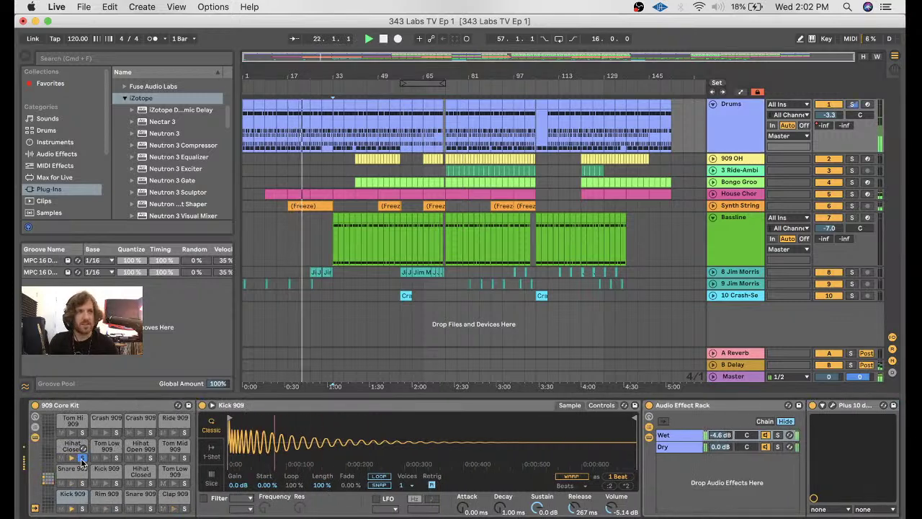
click(67, 445)
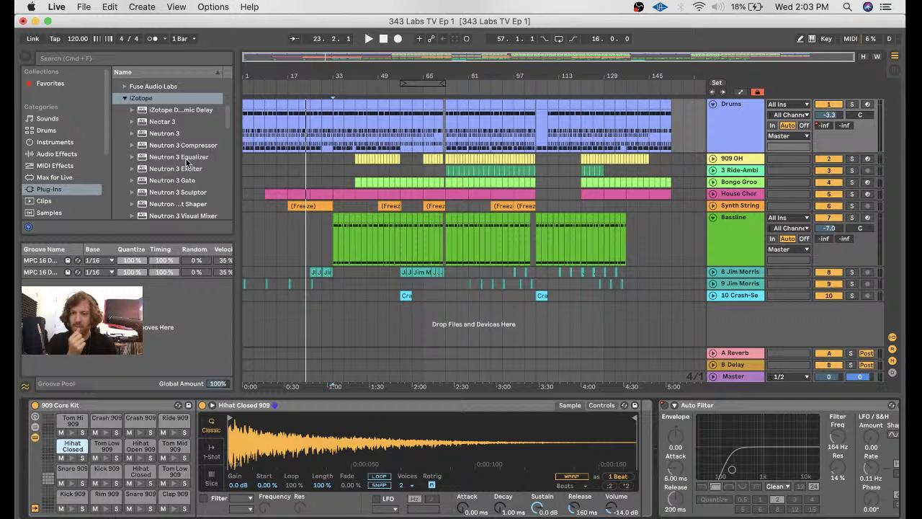
- Collapse the iZotope plug-in folder and browse the plug-in vendors listed above it
scroll(173, 151, up, 3)
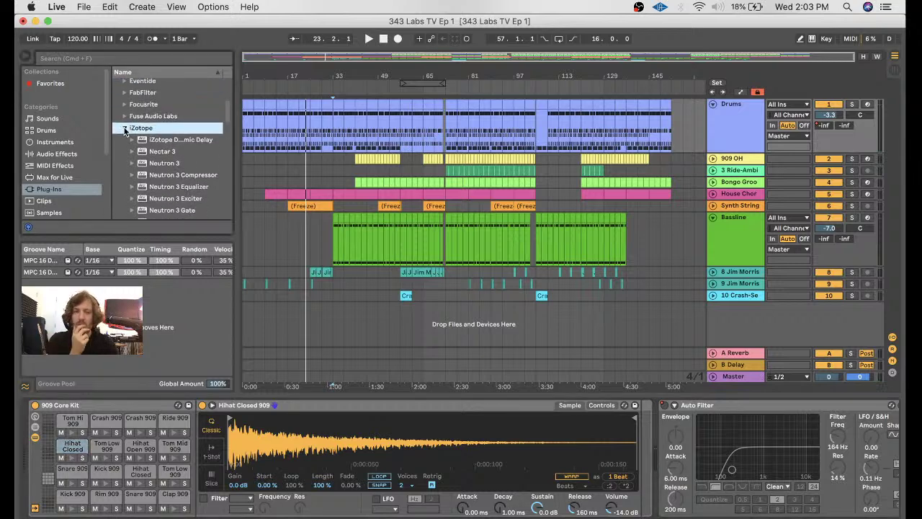
click(125, 130)
scroll(154, 149, up, 5)
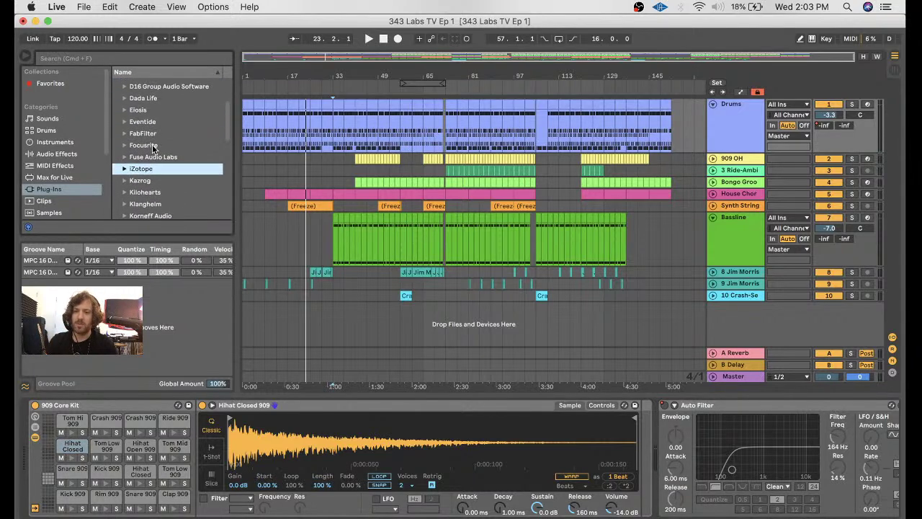
- Load Korneff Audio's Pawn Shop Comp plug-in onto the Hihat Closed 909 pad in the 909 Core Kit
scroll(153, 147, down, 5)
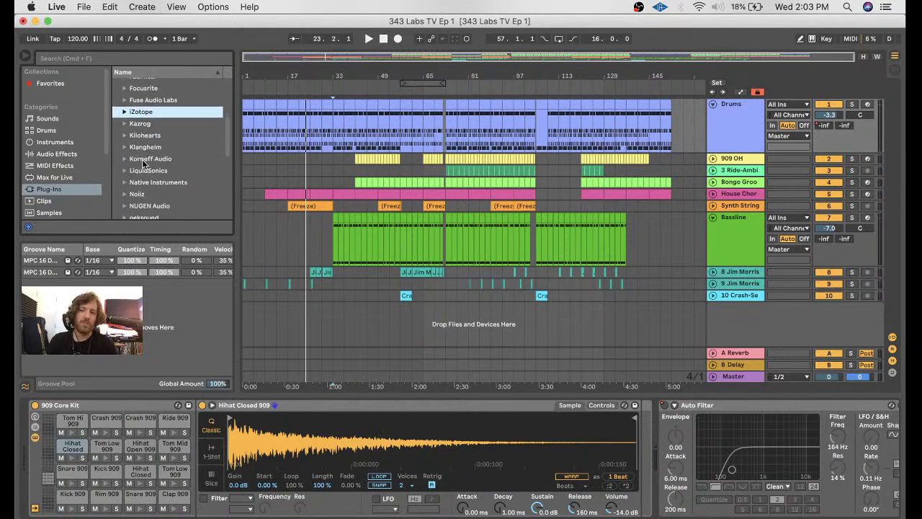
click(127, 159)
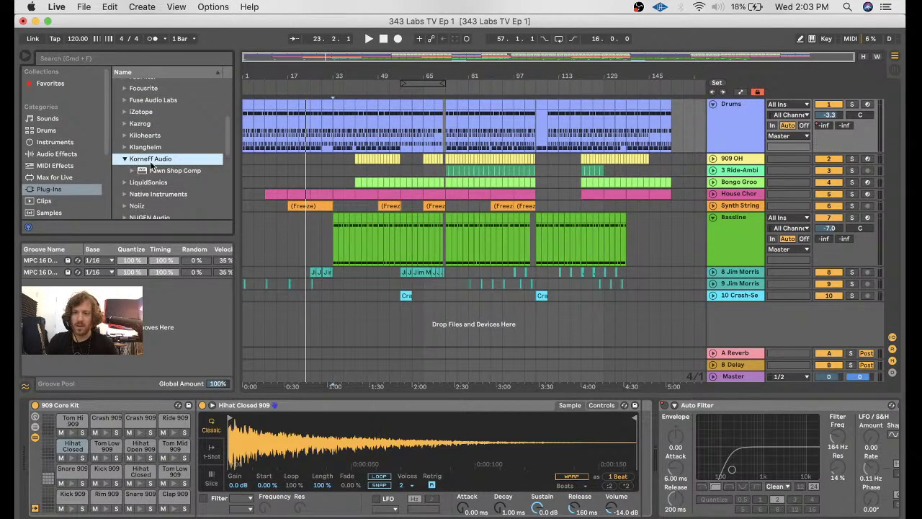
click(175, 171)
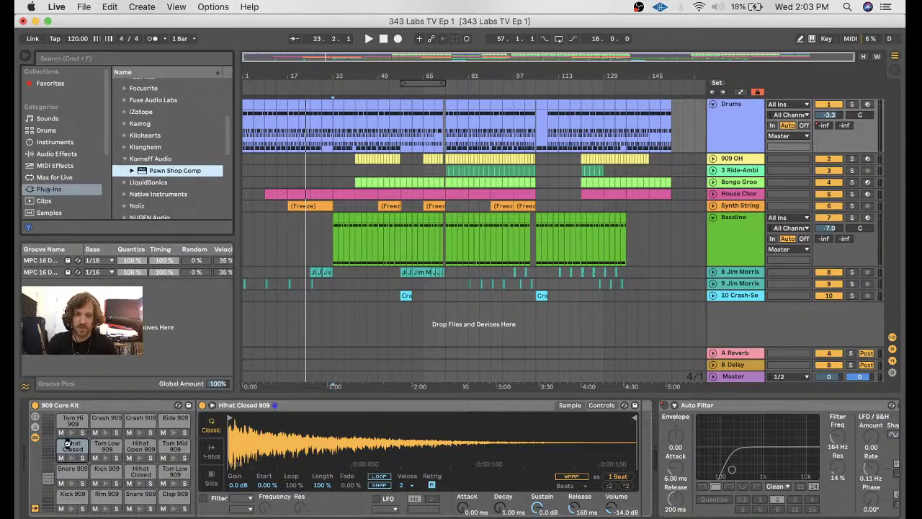
drag(67, 444, 68, 445)
click(342, 148)
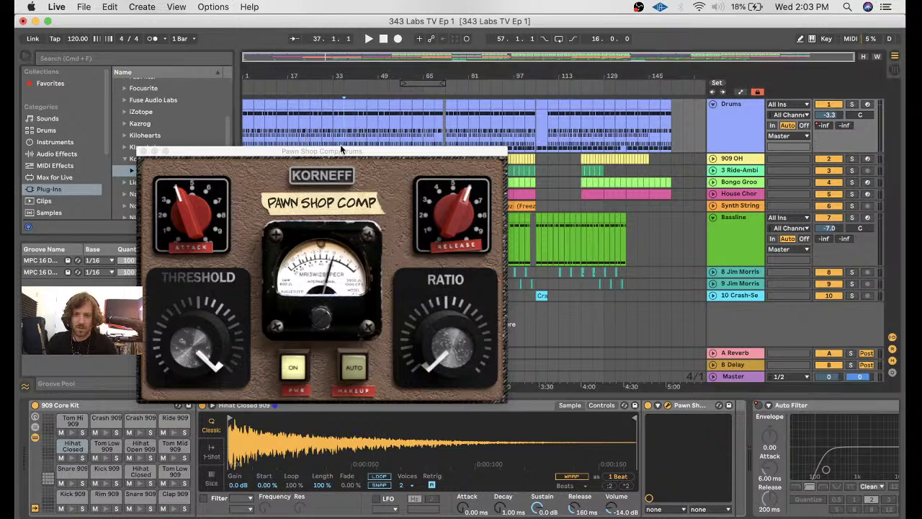
drag(341, 153, 408, 187)
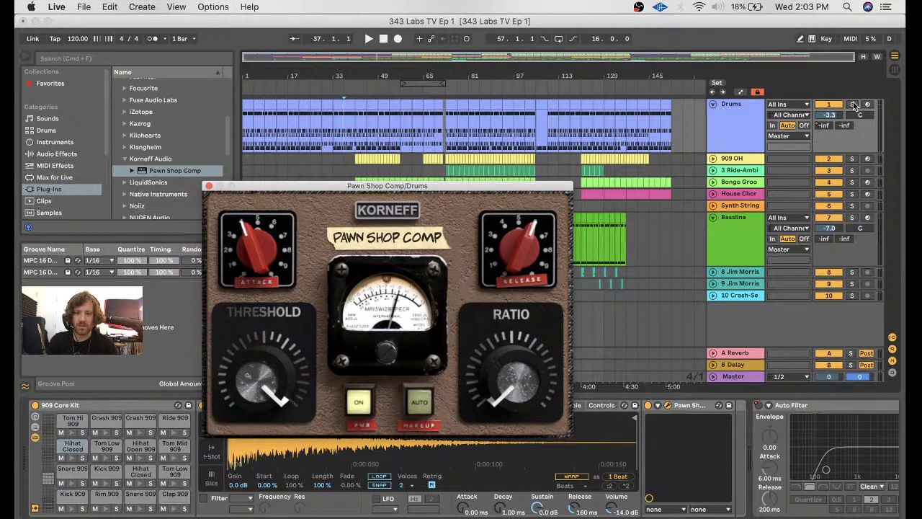
- Set the compressor's attack to about 4.5, raise the ratio, shorten the release and lower the threshold while playing from bar 13
click(276, 123)
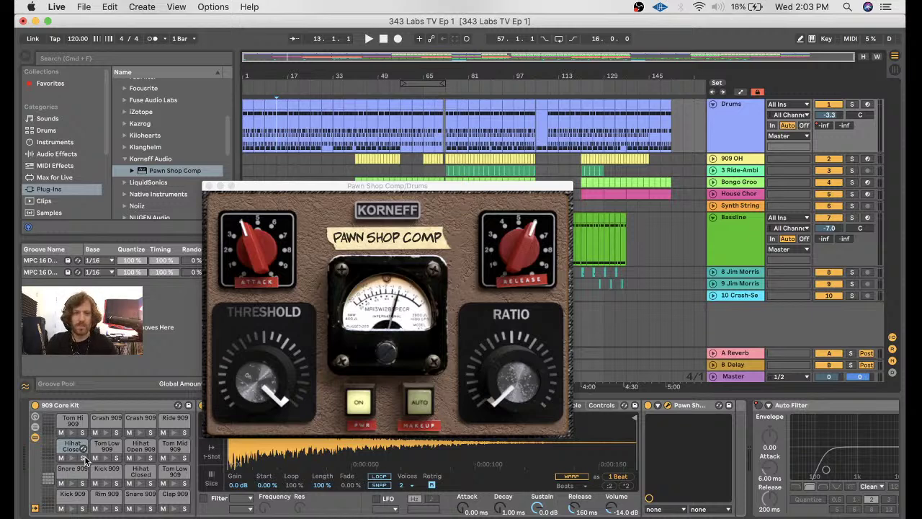
drag(252, 243, 254, 233)
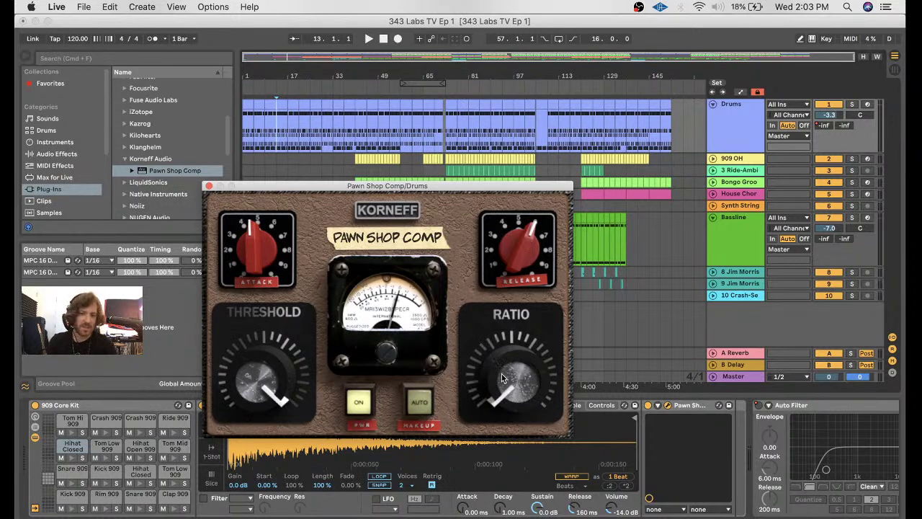
drag(501, 373, 514, 347)
drag(528, 257, 489, 276)
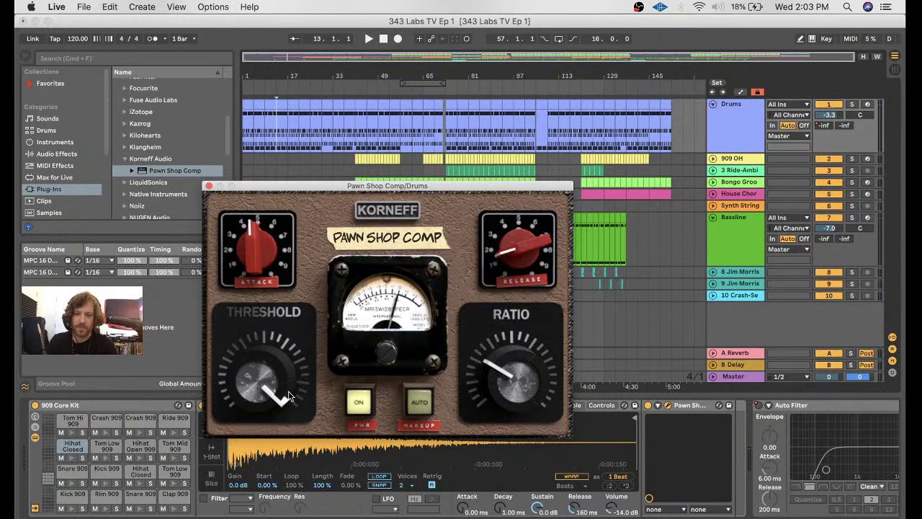
key(space)
drag(265, 403, 233, 470)
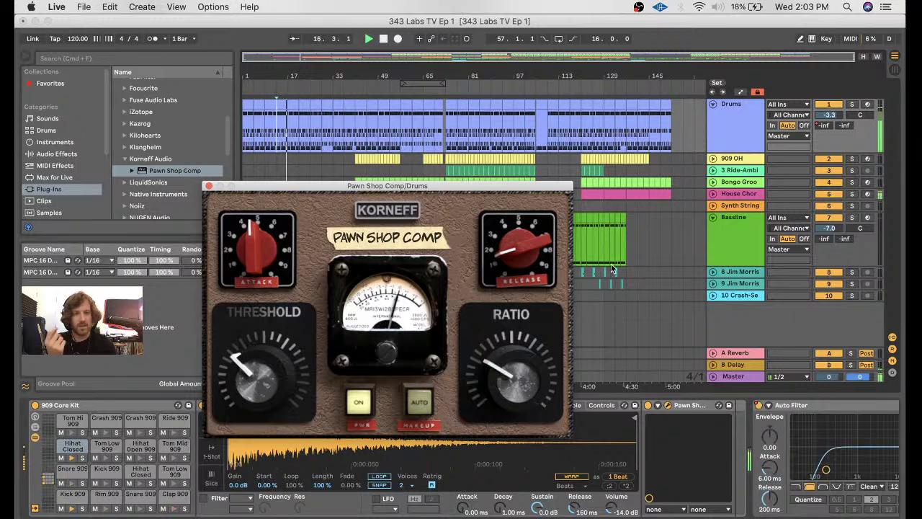
- Solo the Hihat Closed pad, compare it with the compressor bypassed, and raise the makeup gain to compensate
click(83, 457)
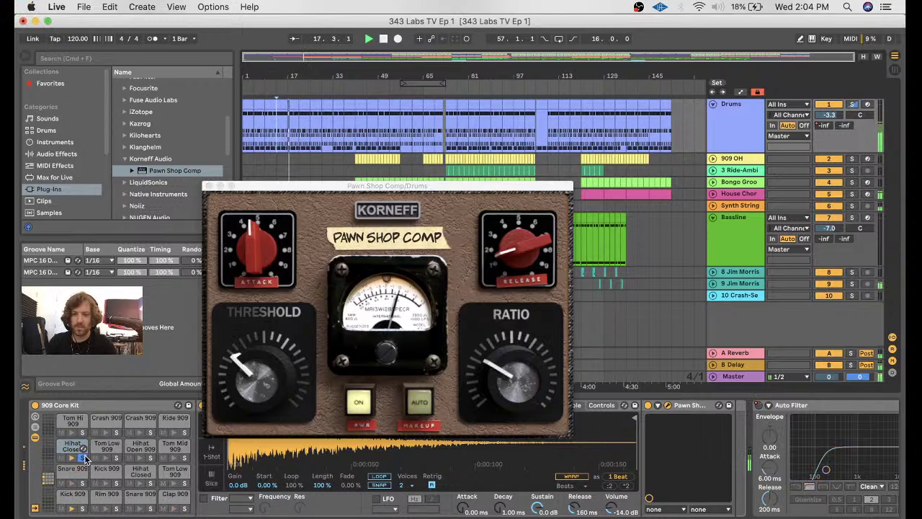
click(359, 405)
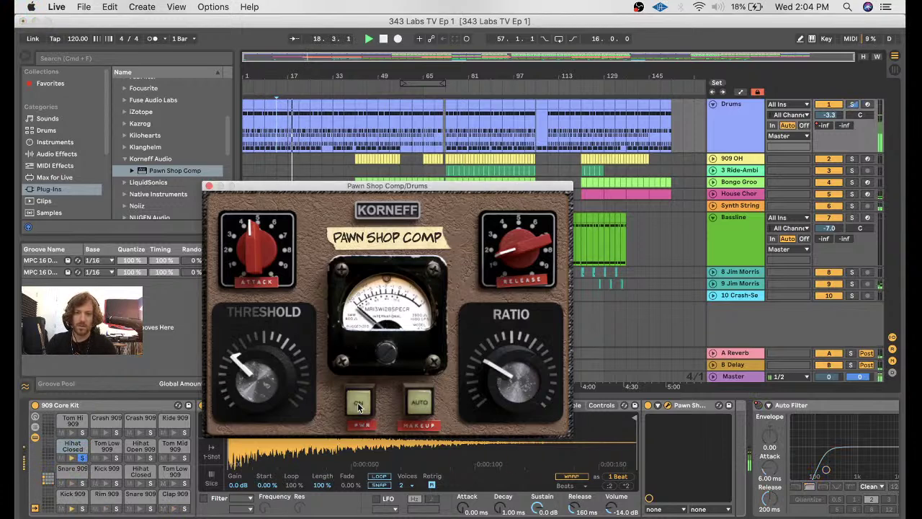
click(359, 405)
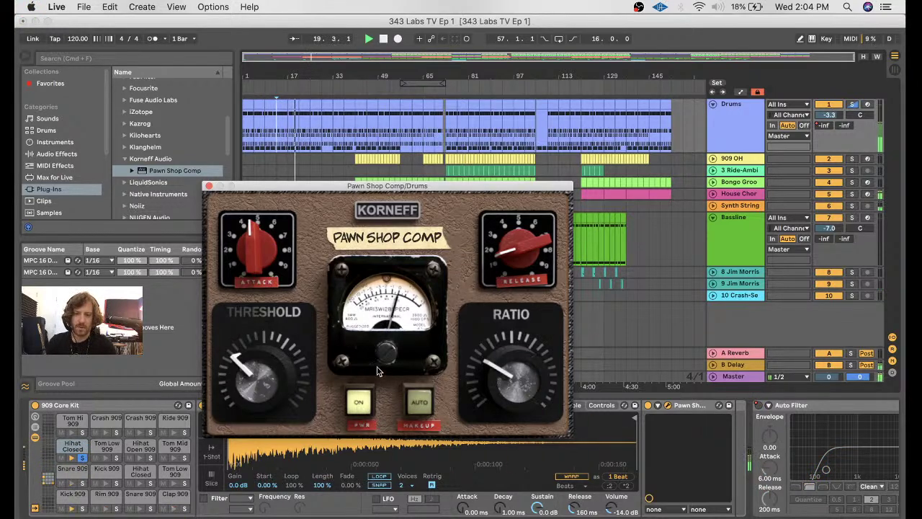
mouse_move(387, 342)
drag(387, 342, 393, 327)
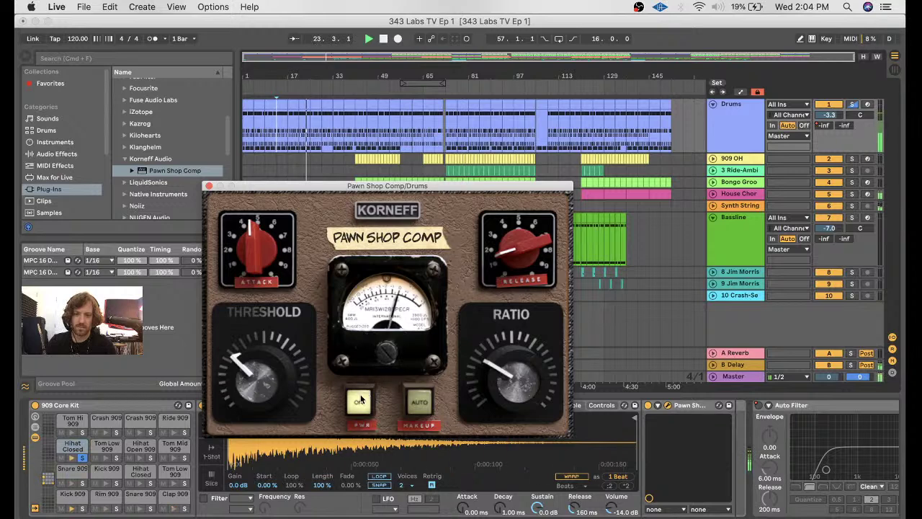
- Match the makeup gain at about 8.5 dB while switching the compressor off and on over the soloed hi-hat
click(360, 400)
click(361, 401)
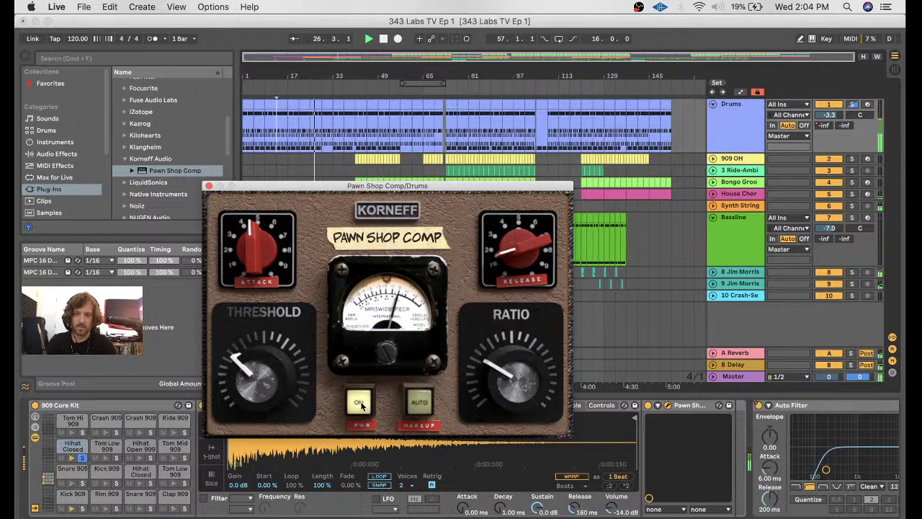
click(360, 402)
click(360, 403)
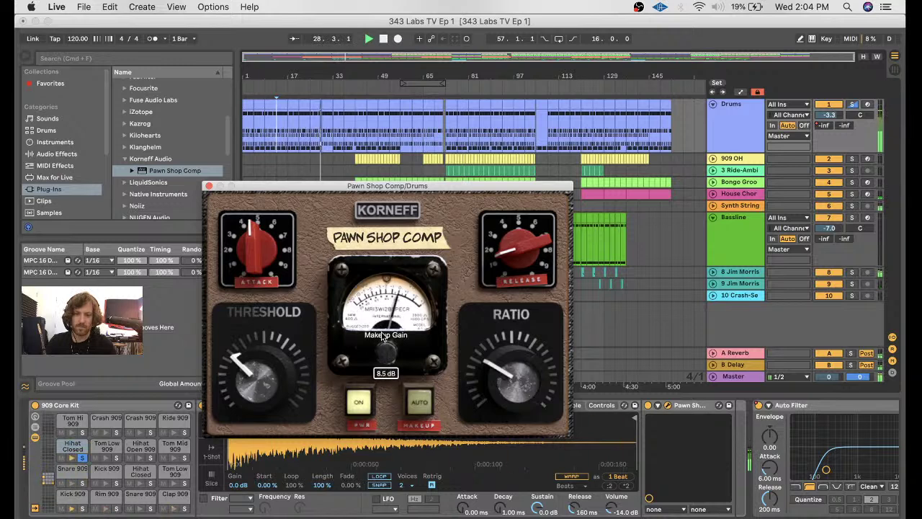
click(360, 402)
click(360, 402)
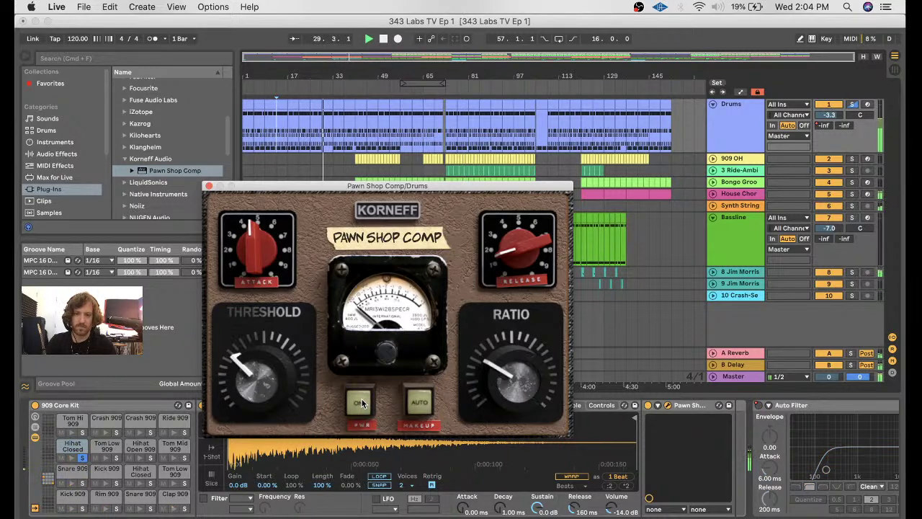
click(361, 402)
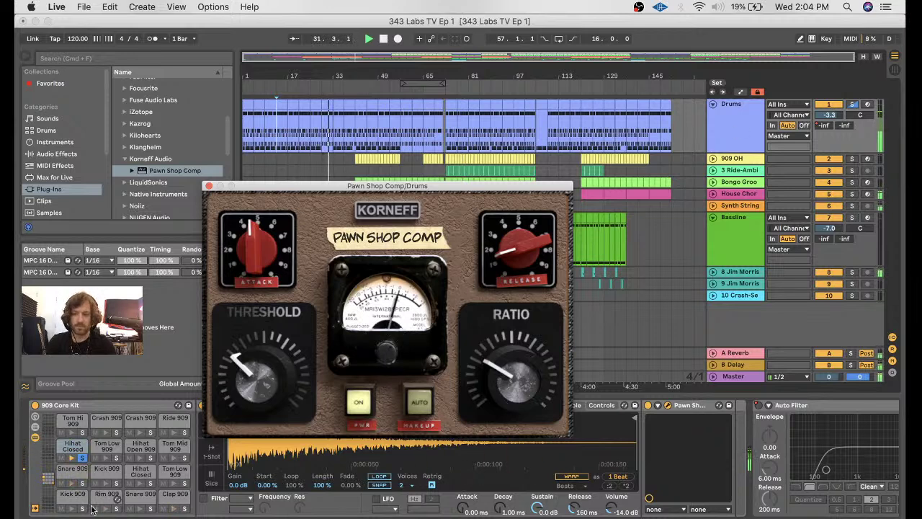
- Unsolo the hi-hat pad and compare the mix with the compressor off and on
click(84, 459)
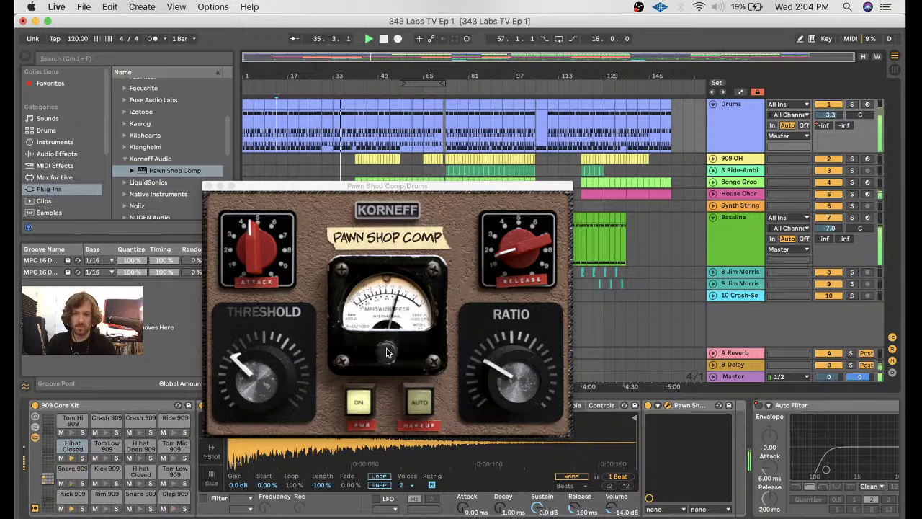
click(353, 404)
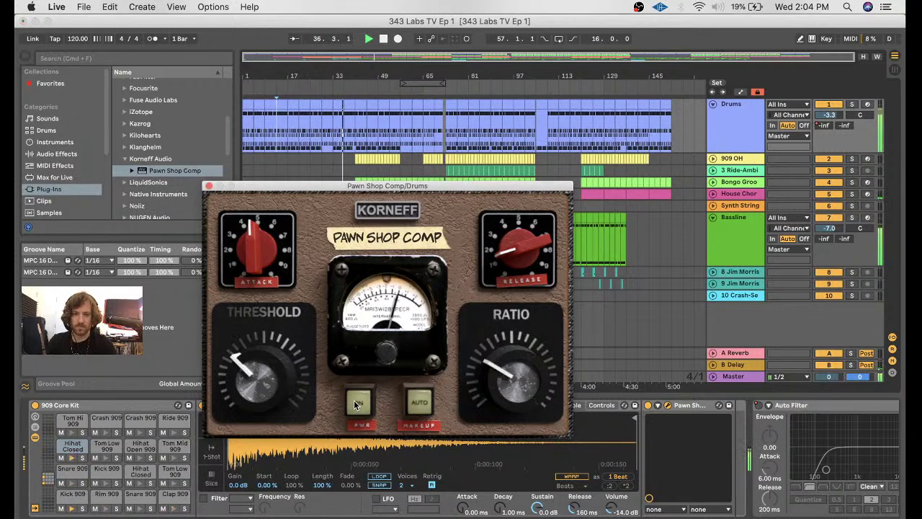
click(355, 403)
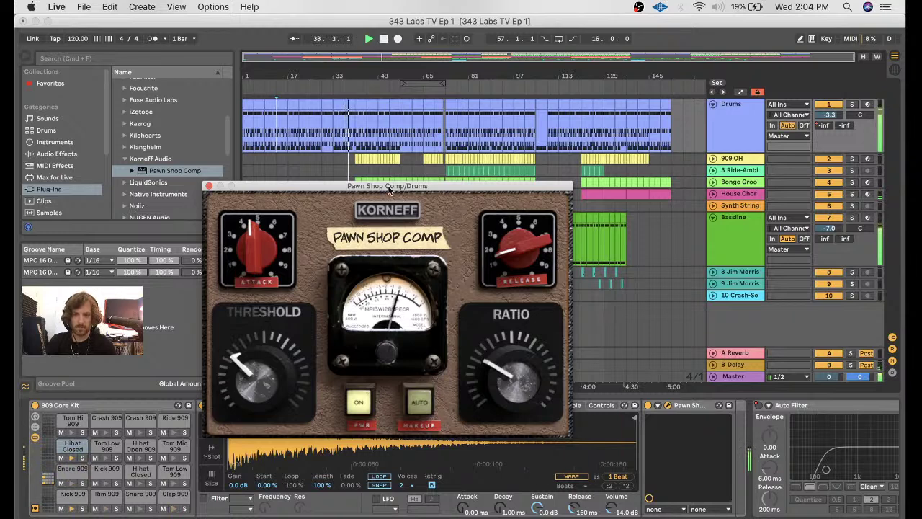
- Flip the compressor to its rear panel, restart playback from the beginning and turn up the Wet/Dry control
click(385, 211)
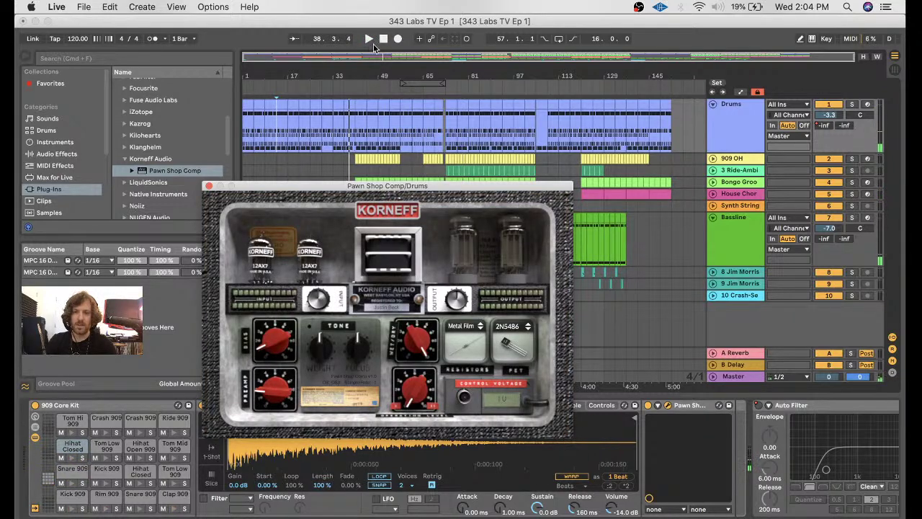
click(383, 39)
click(368, 39)
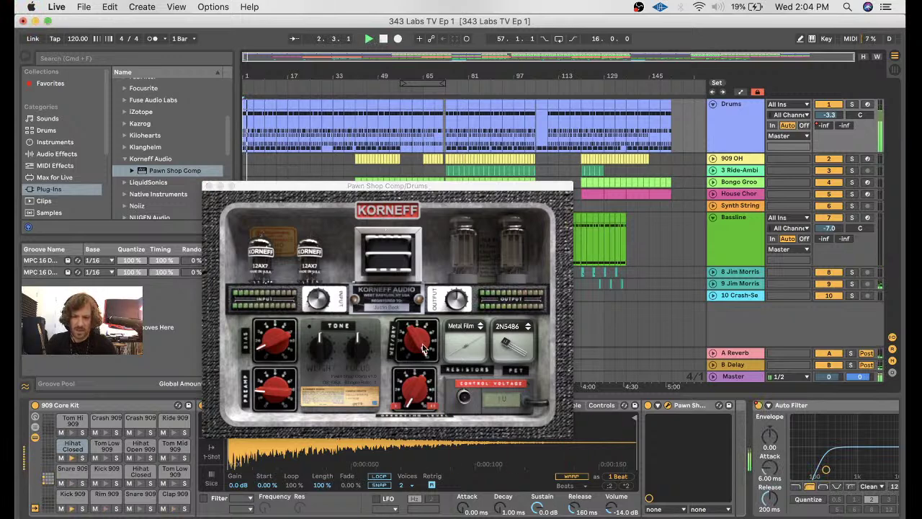
click(405, 371)
drag(405, 371, 401, 385)
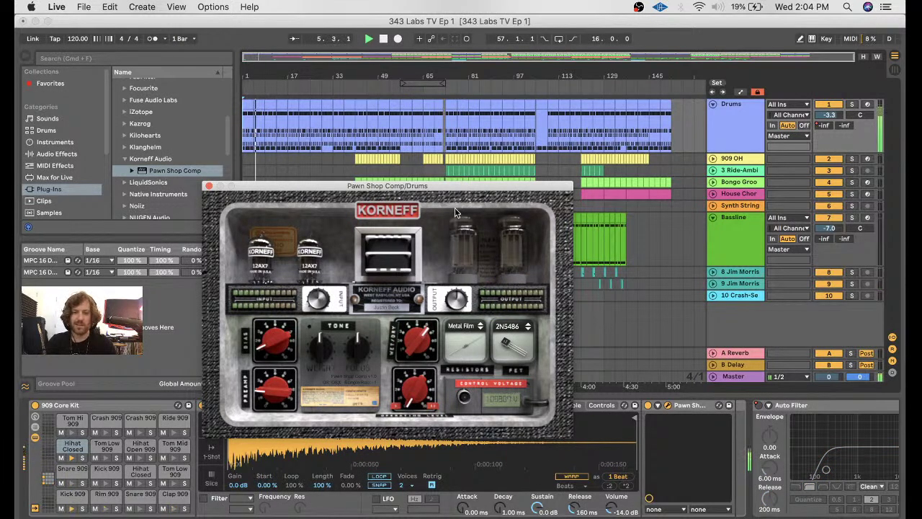
- Solo the hi-hat pad again and lower the plug-in's Output to about -2 dB, comparing with the device off and on
drag(429, 185, 457, 137)
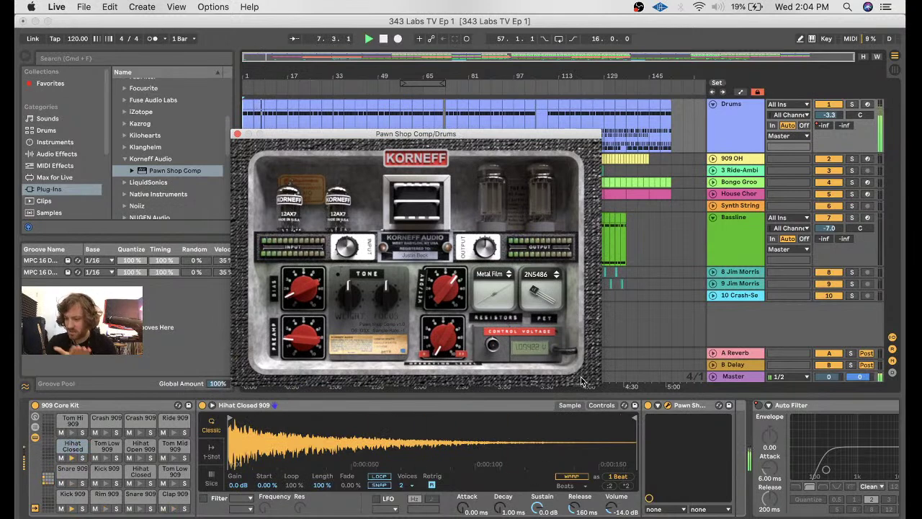
click(647, 408)
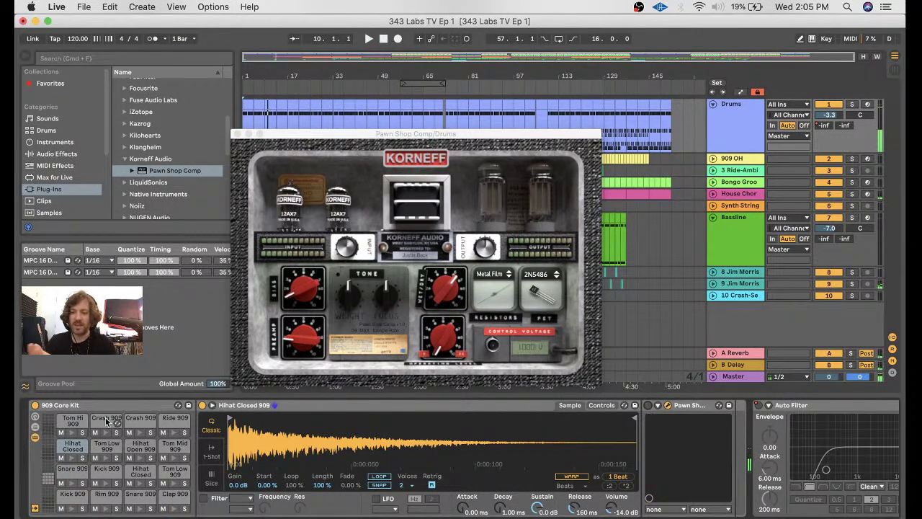
click(81, 458)
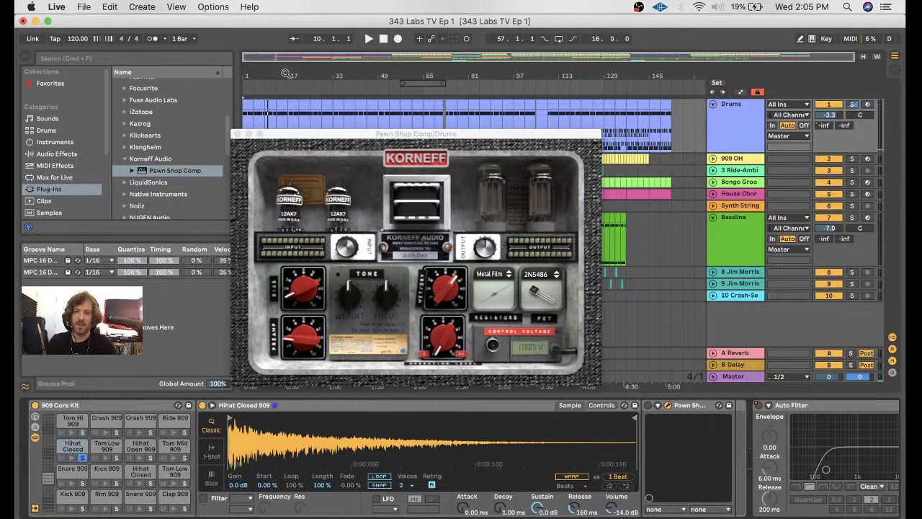
click(384, 38)
key(space)
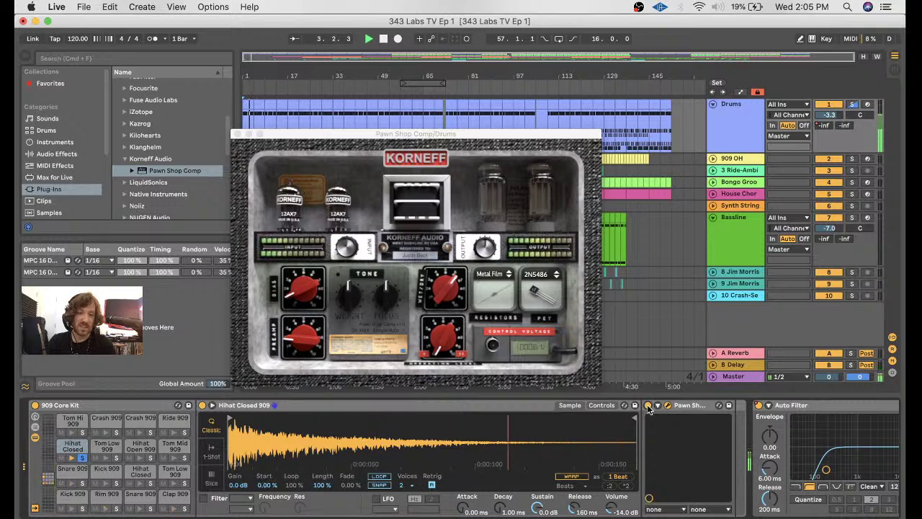
click(485, 248)
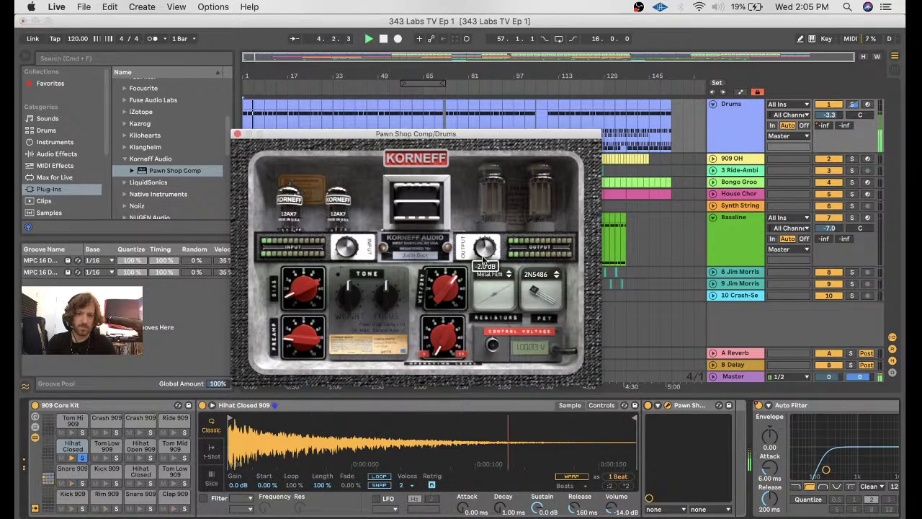
click(648, 408)
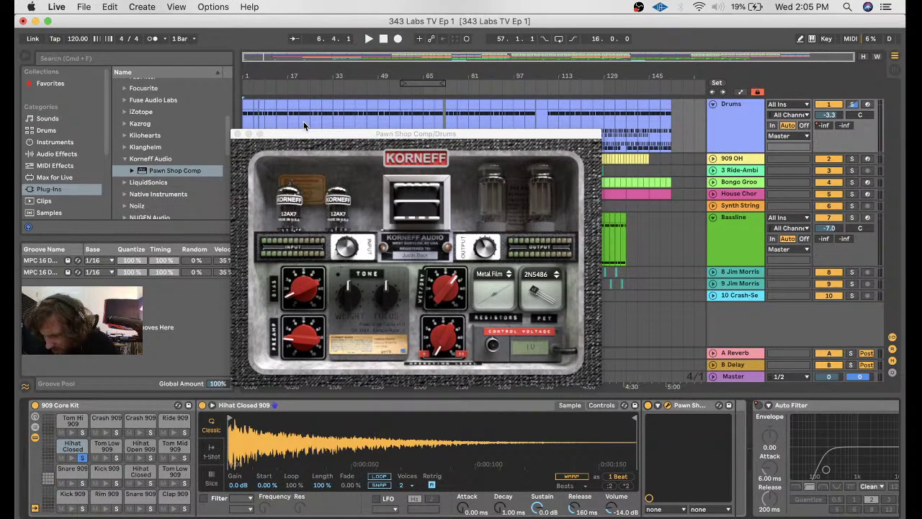
- Unsolo the hi-hat and replay the full mix from the beginning, comparing it with the Pawn Shop Comp device off and on
drag(309, 136, 389, 156)
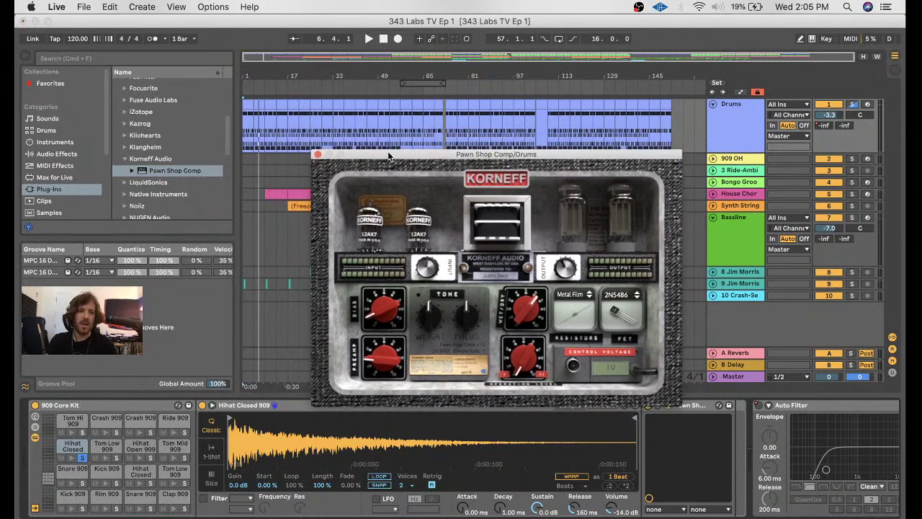
click(854, 106)
click(854, 106)
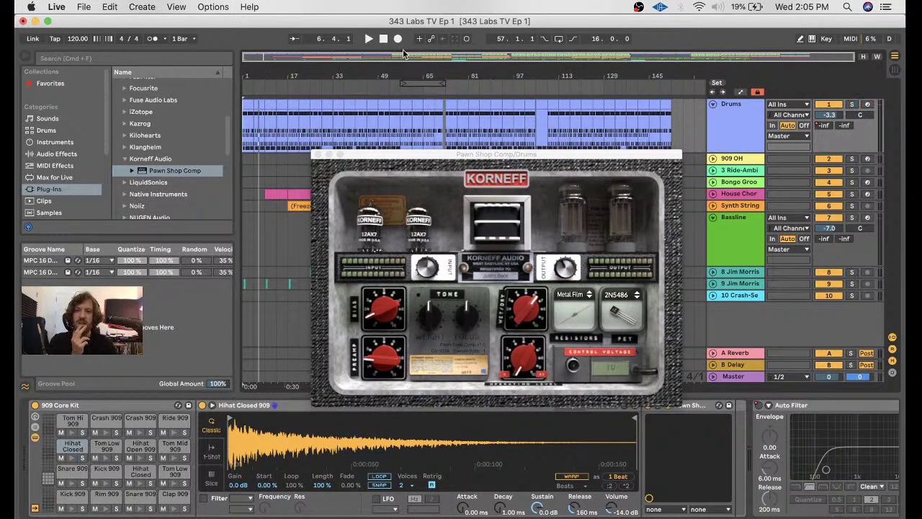
click(384, 42)
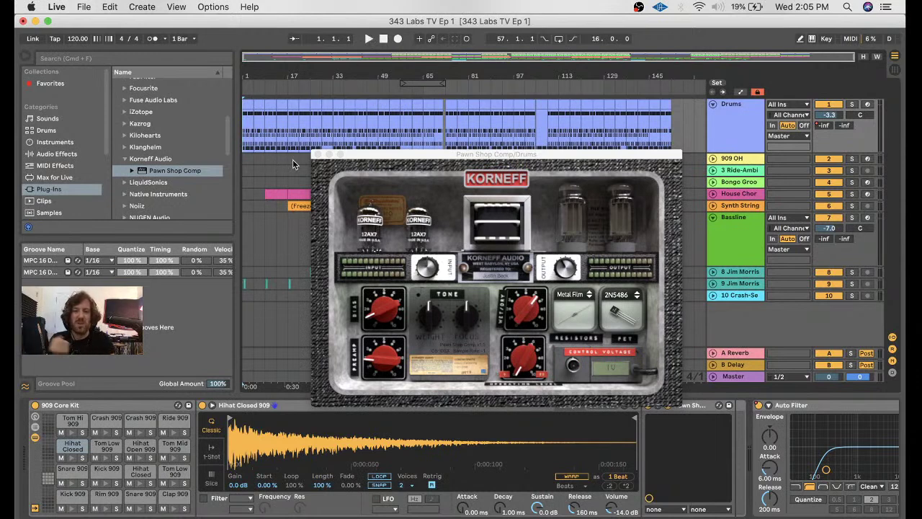
key(space)
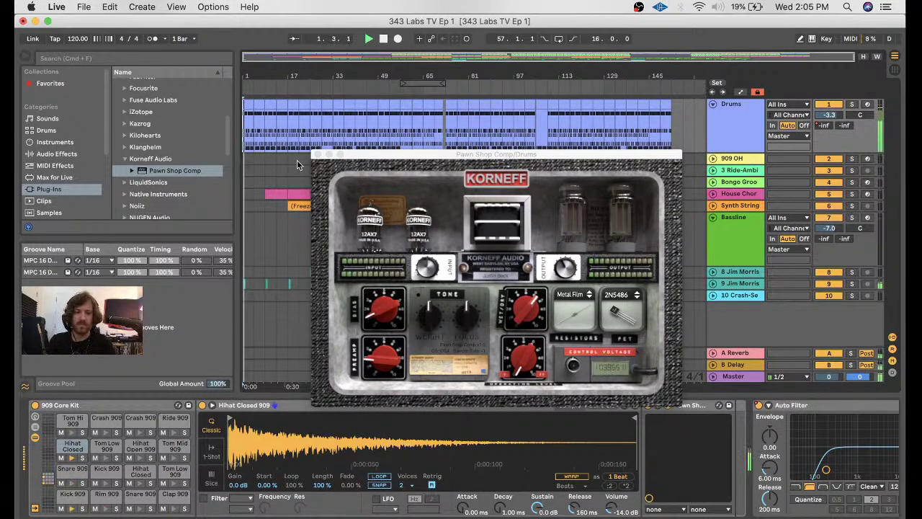
click(646, 407)
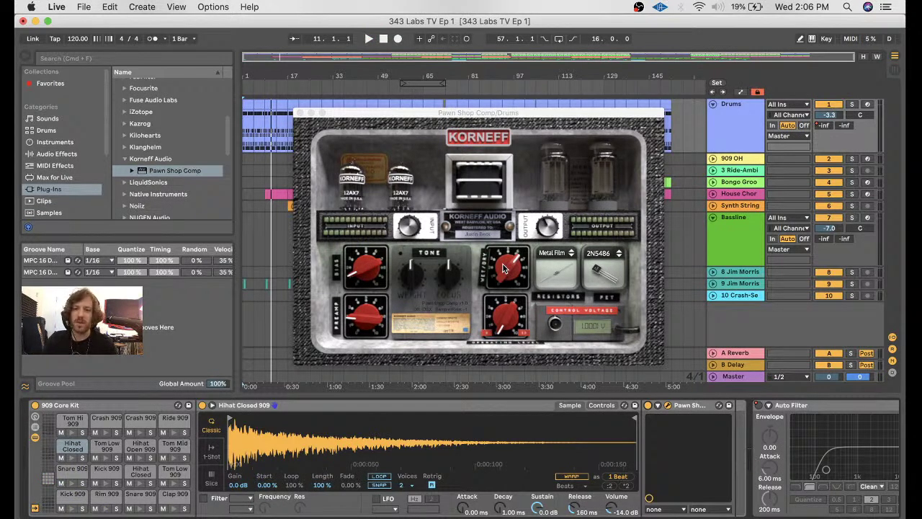
click(383, 40)
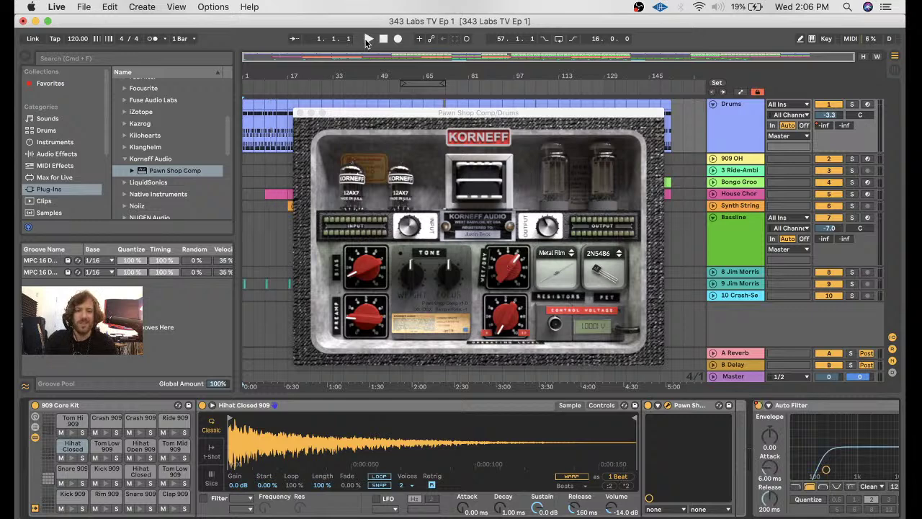
- Replay the mix from the beginning, turn the Pawn Shop Comp's Wet/Dry down slightly and compare it with the device bypassed
click(367, 38)
click(508, 271)
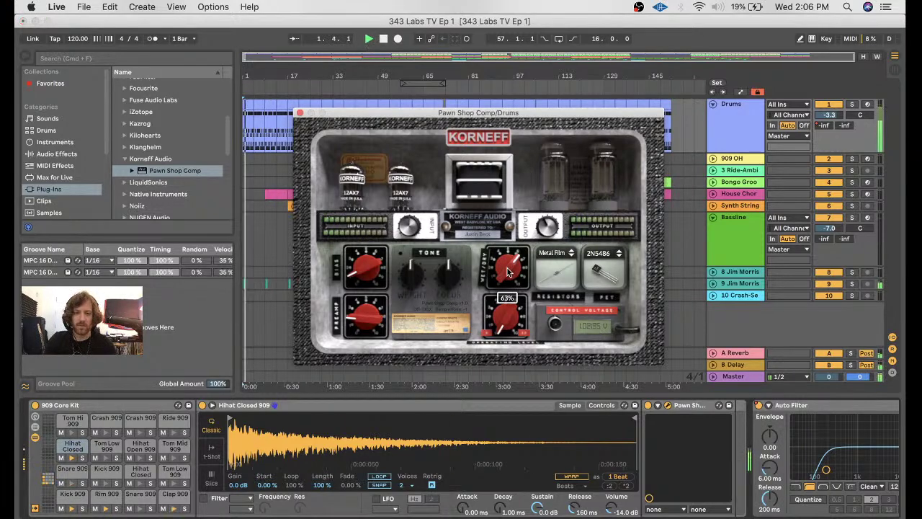
drag(508, 272, 507, 282)
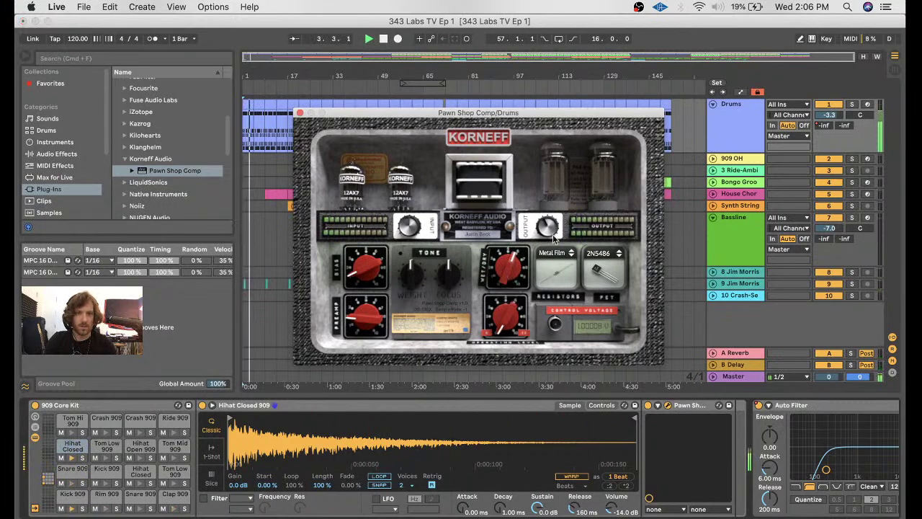
click(649, 406)
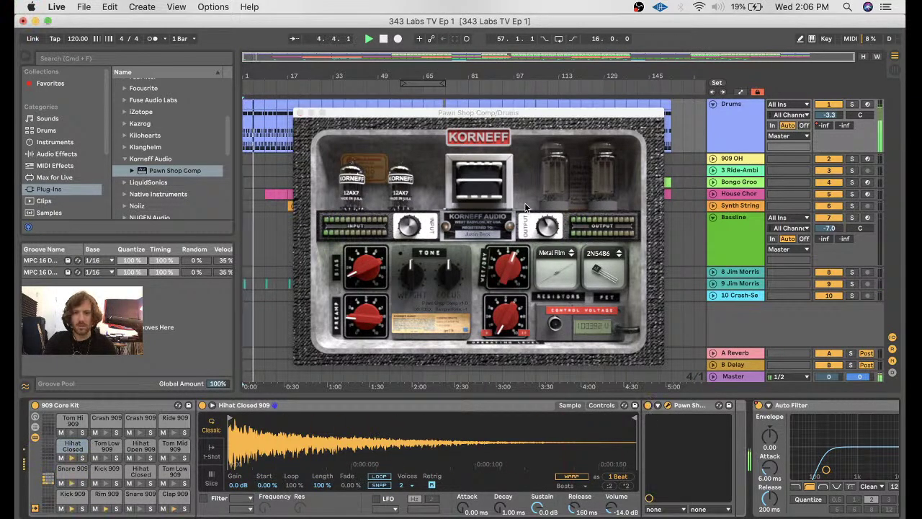
- Flip the Pawn Shop Comp to its front panel, adjust the Release slightly and close the plug-in window
click(477, 137)
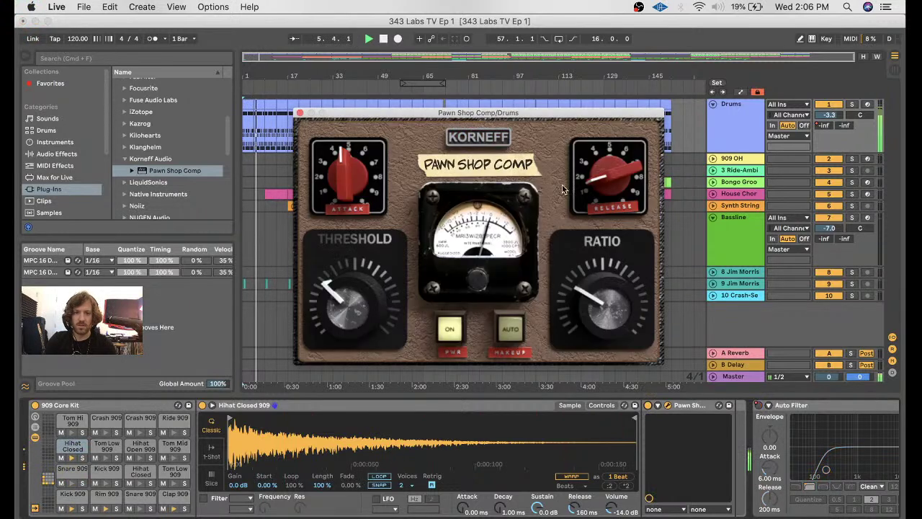
mouse_move(597, 185)
mouse_down()
mouse_move(601, 173)
mouse_move(596, 179)
mouse_up()
click(299, 114)
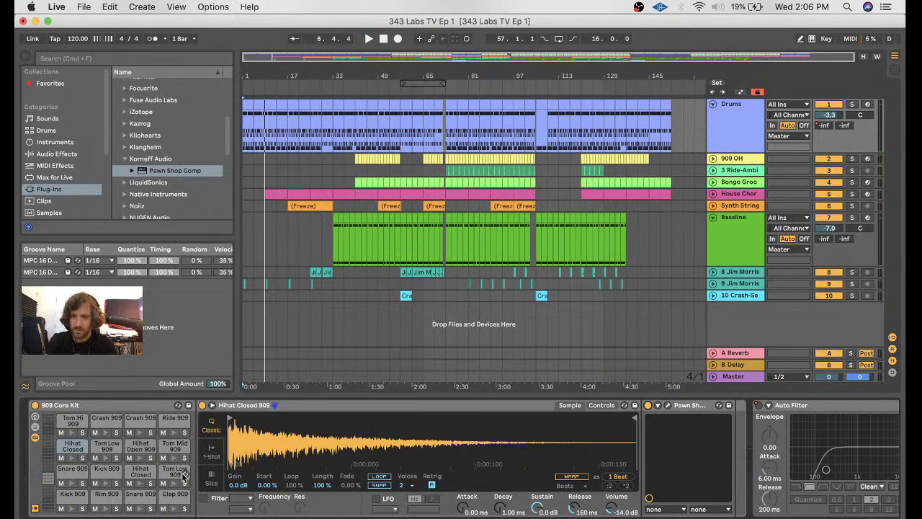
- Play from bar 33, select the other closed hi-hat pad and show its F#1 chain in the drum rack's chain list
click(331, 87)
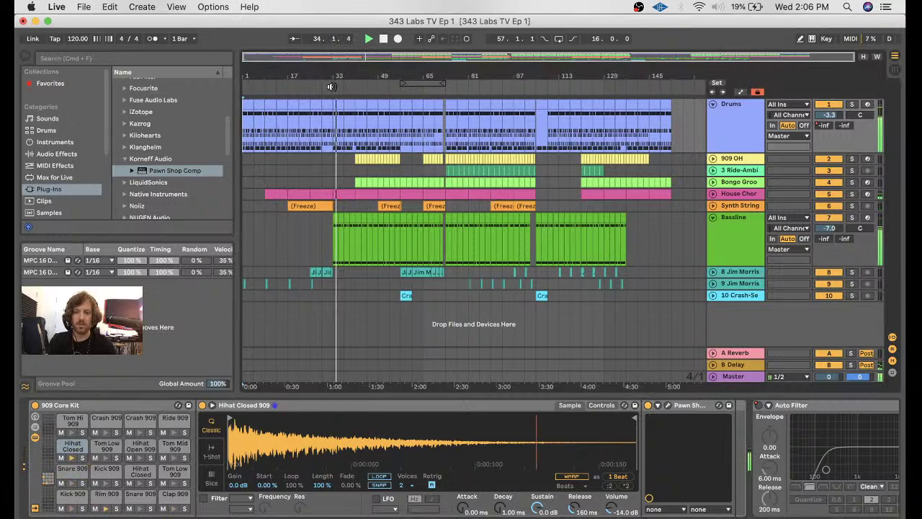
click(140, 471)
click(34, 427)
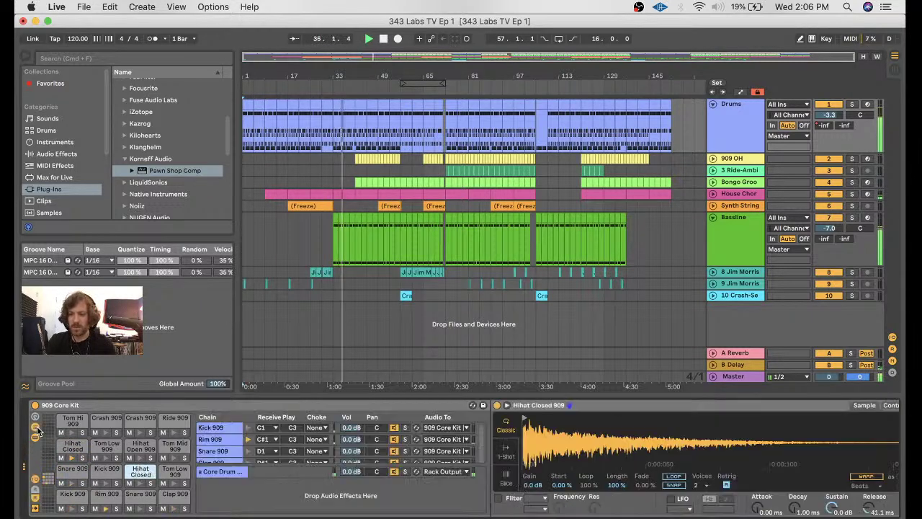
scroll(254, 431, down, 2)
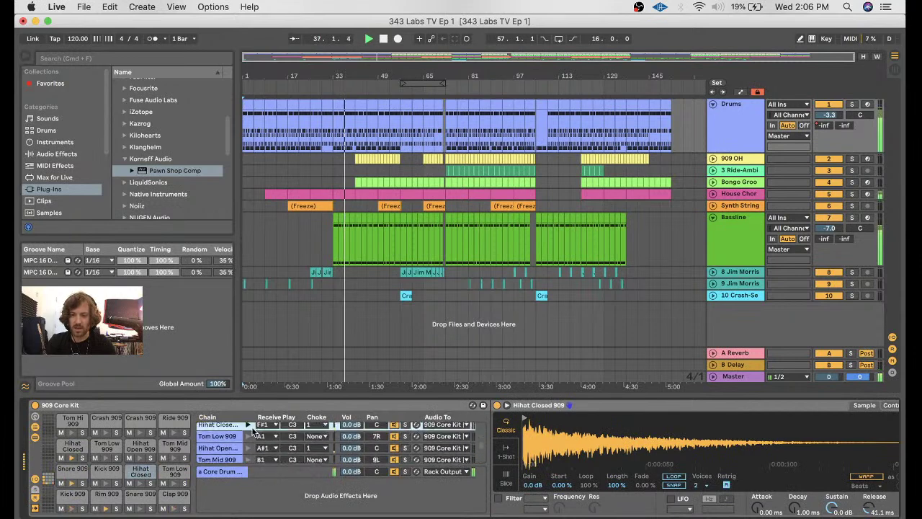
- Try panning the closed hi-hat chain to 13L, replay from around bar 17 and reset the pan to centre
mouse_move(293, 443)
mouse_down()
mouse_move(293, 456)
mouse_move(293, 445)
mouse_up()
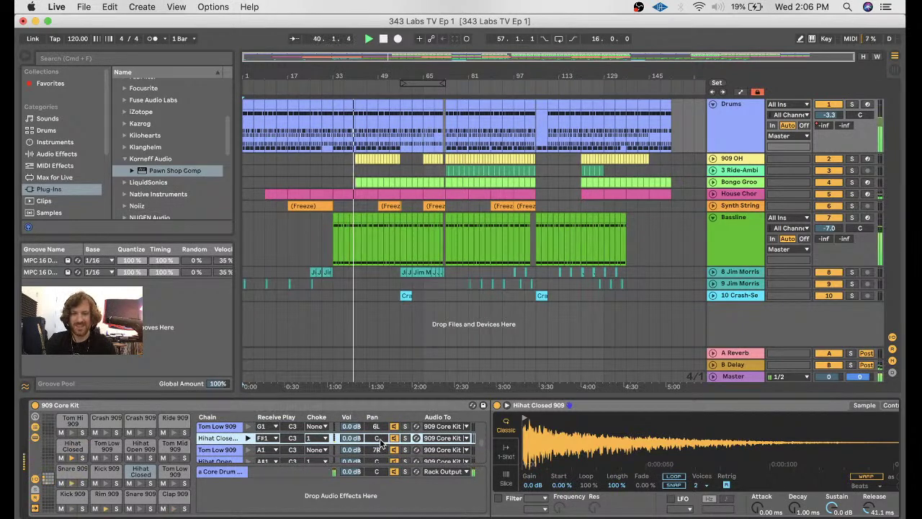
drag(381, 443, 382, 453)
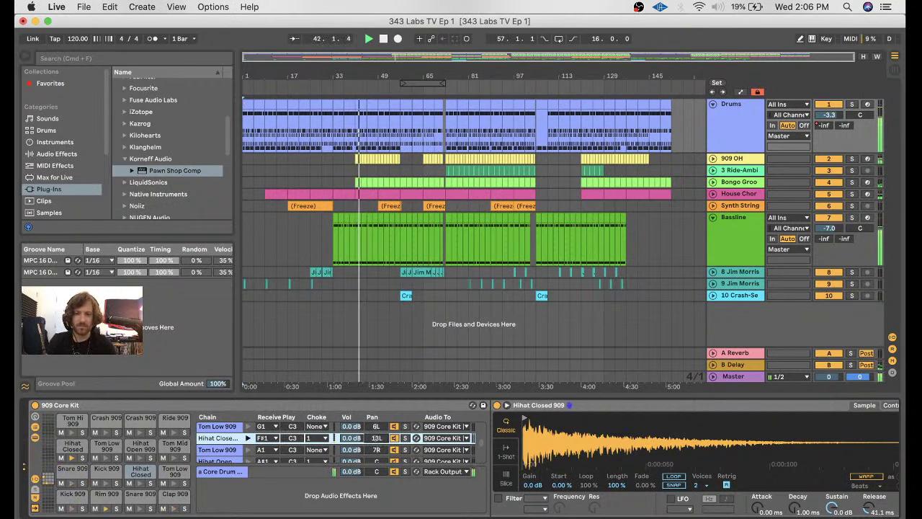
click(289, 85)
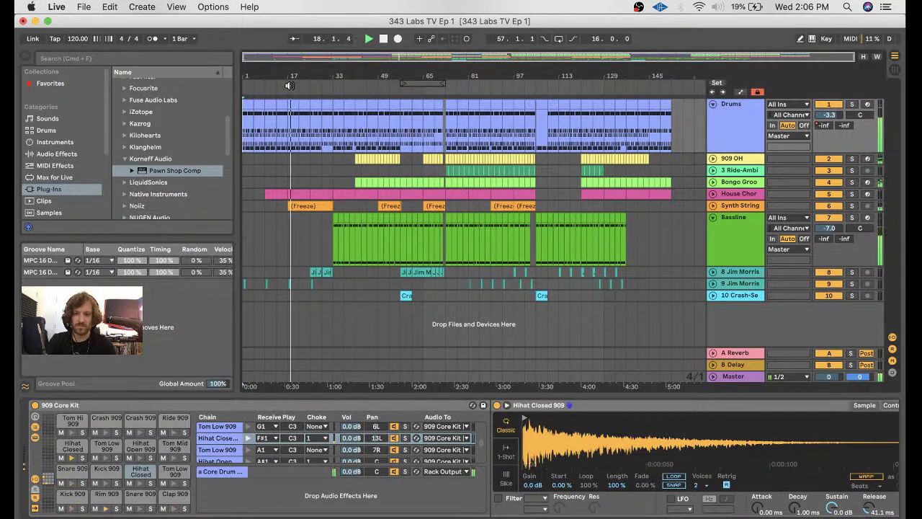
mouse_move(376, 437)
mouse_down()
mouse_move(376, 461)
mouse_move(374, 443)
mouse_up()
key(Delete)
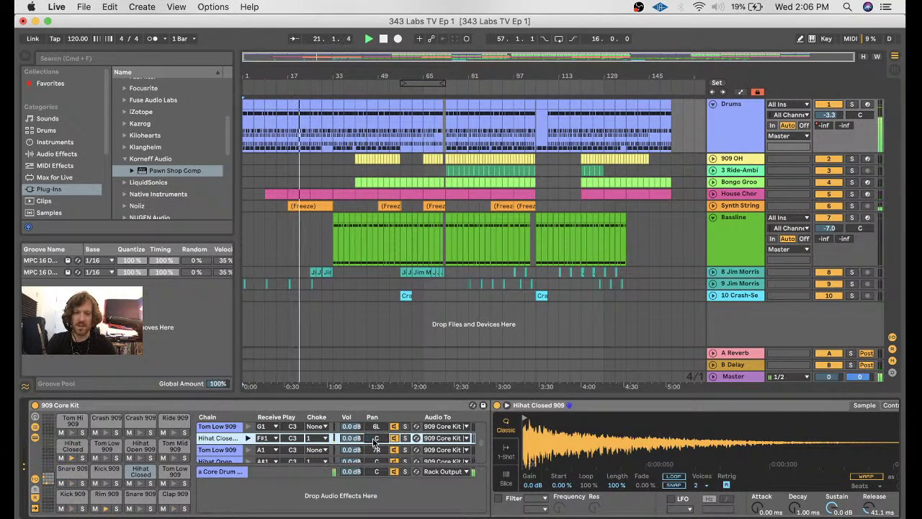
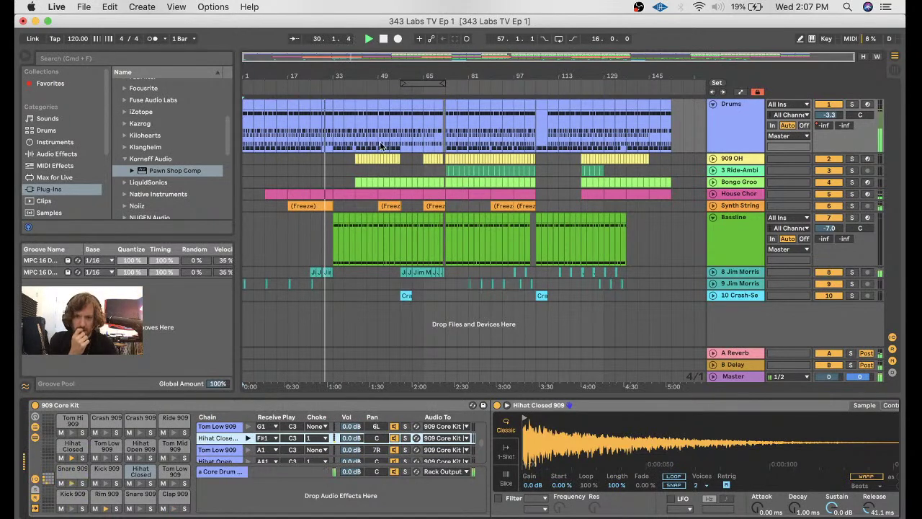
- Load Dada Life's Sausage Fattener onto the Clap 909 pad and place its window over the arrangement
click(171, 496)
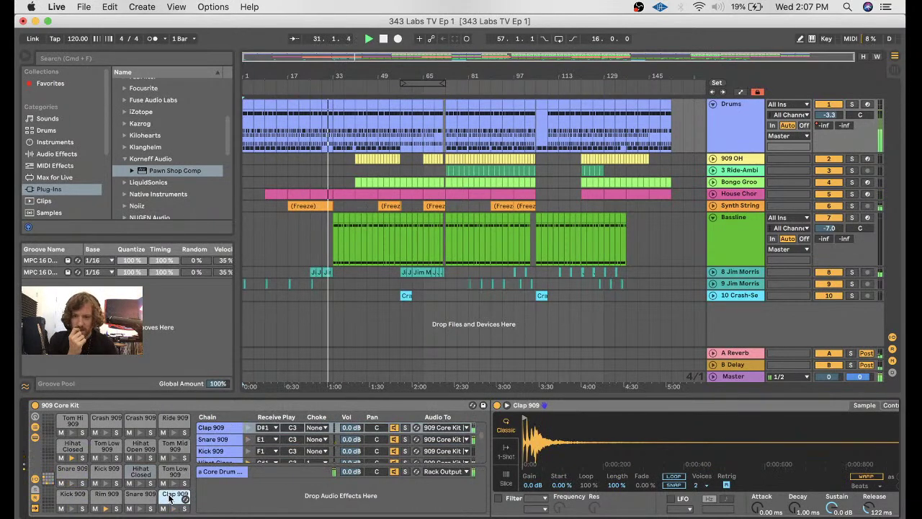
click(125, 158)
scroll(157, 142, up, 4)
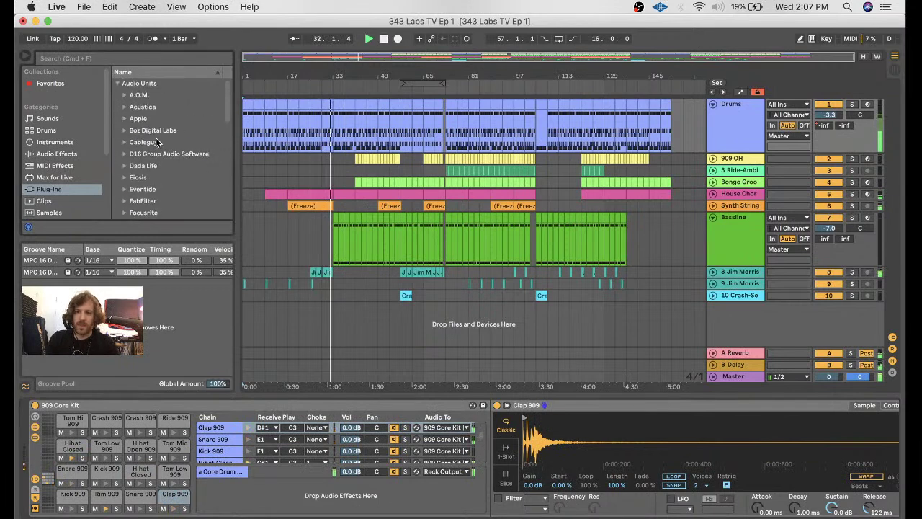
click(124, 166)
scroll(124, 170, down, 3)
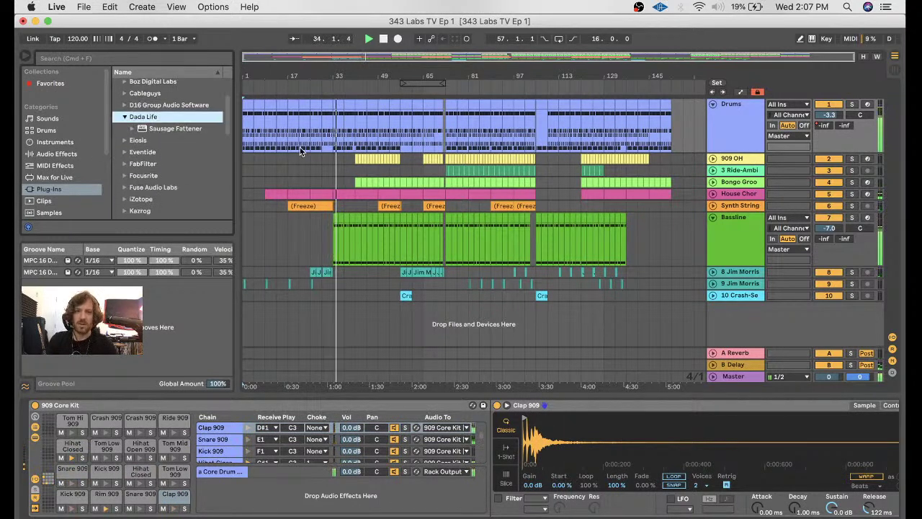
click(175, 129)
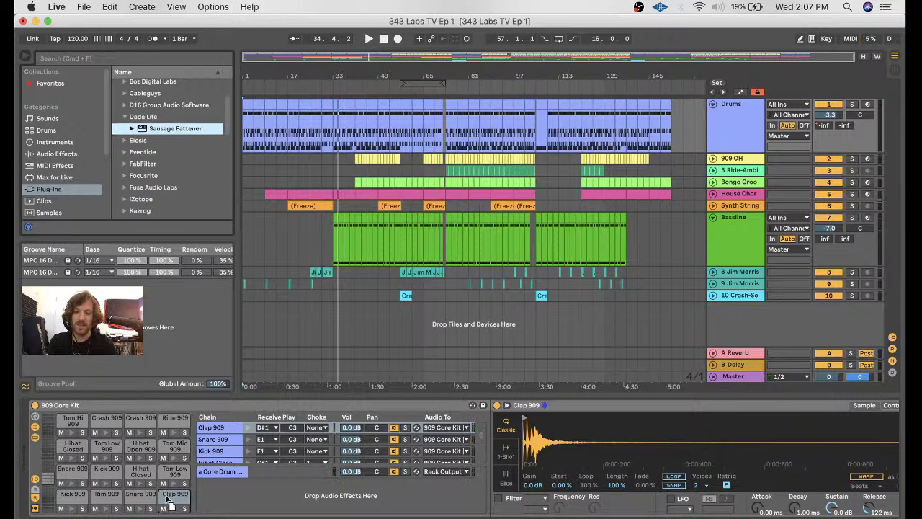
drag(165, 496, 166, 500)
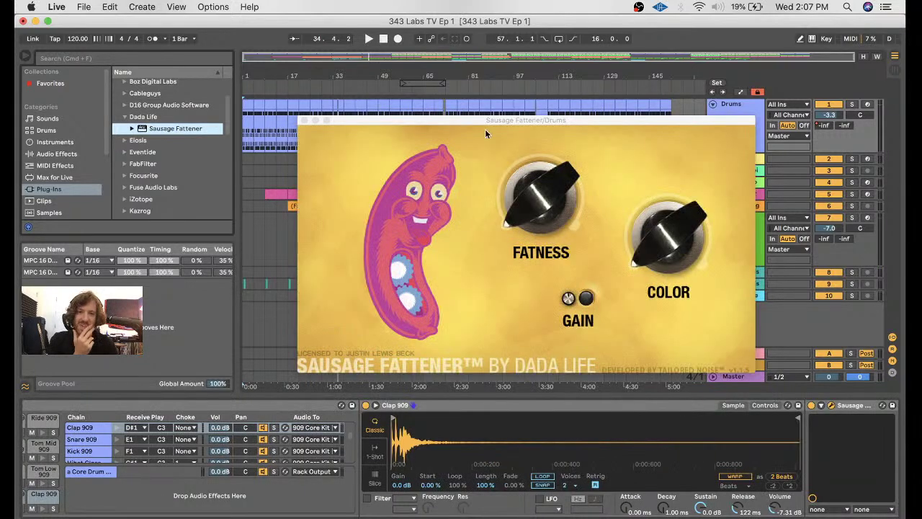
drag(478, 118, 447, 155)
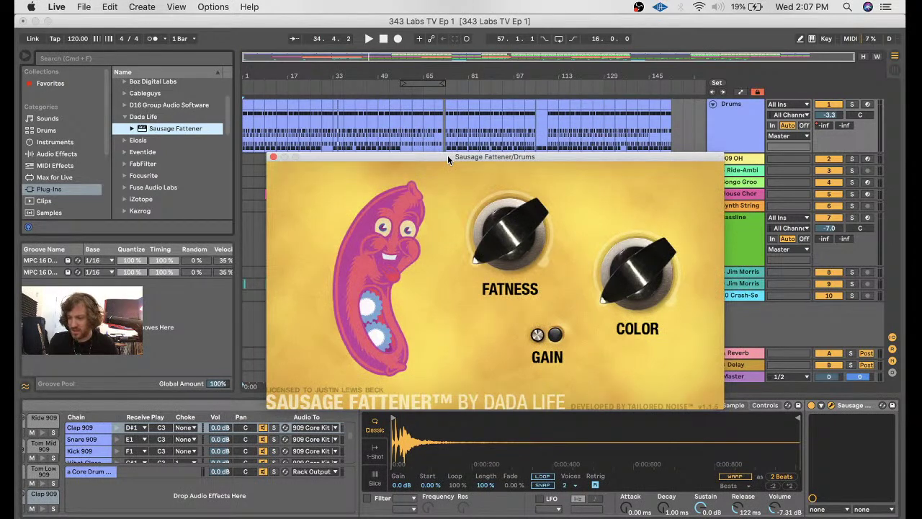
drag(448, 154, 397, 197)
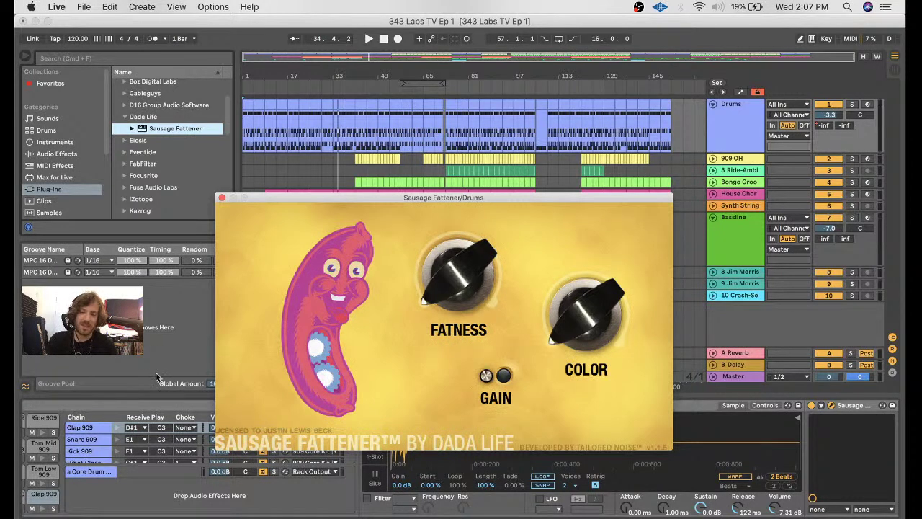
- Play from bar 17 and turn Sausage Fattener's Fatness up to about 10 o'clock and Color to about 12 o'clock
click(143, 430)
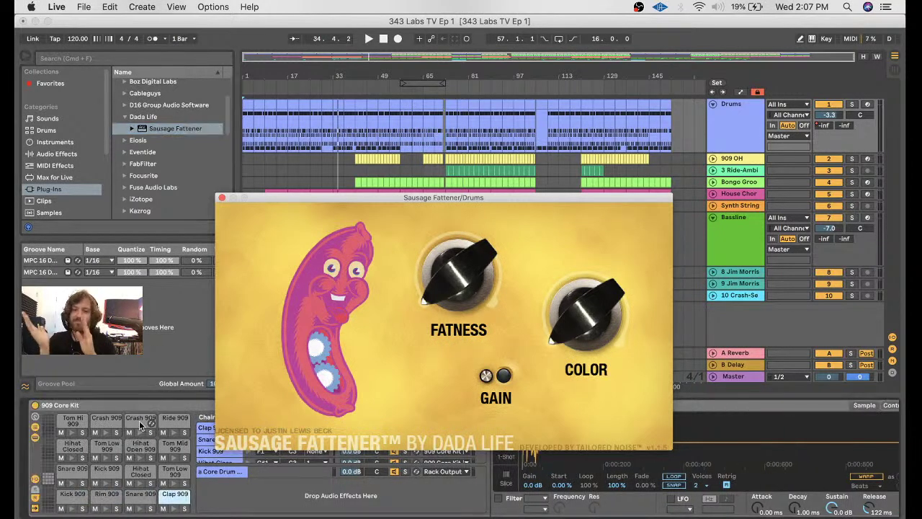
click(289, 87)
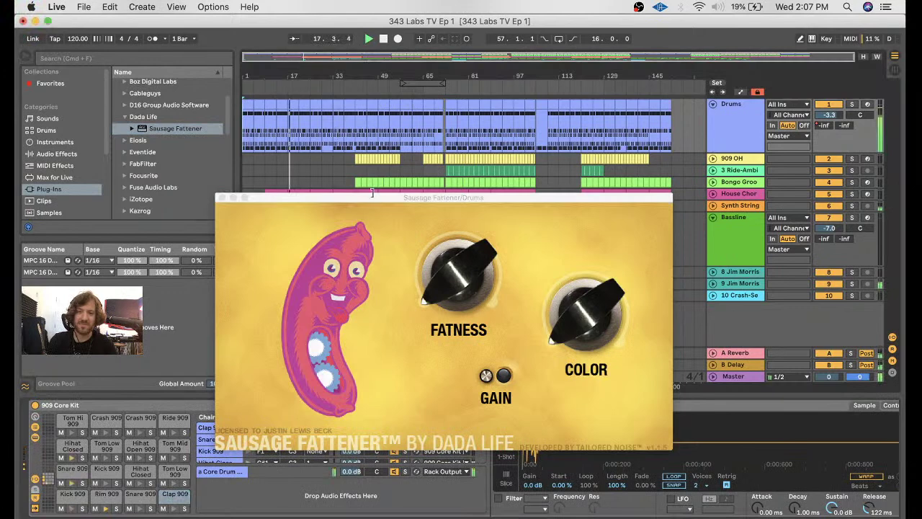
drag(369, 197, 339, 134)
drag(421, 238, 441, 154)
drag(557, 249, 553, 147)
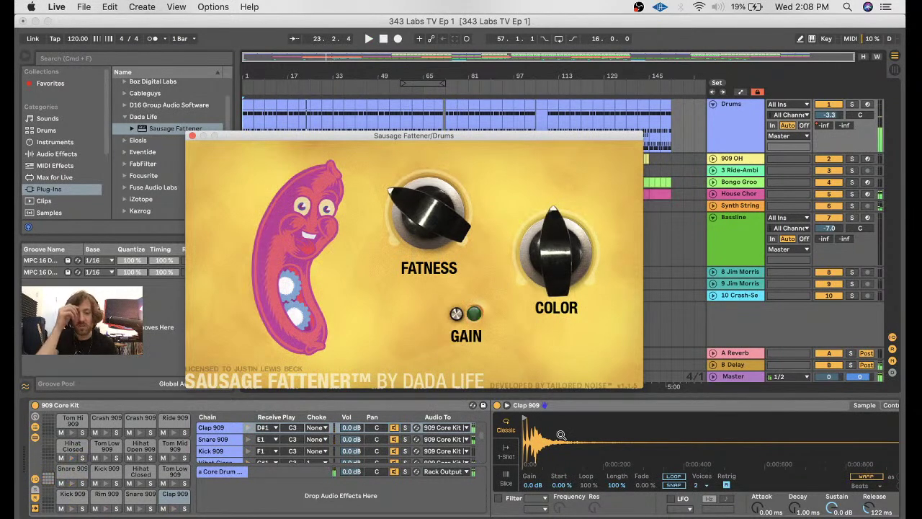
- Bring the clap's device chain into view beside the Sausage Fattener window and search the plug-in and instrument lists for another device
scroll(561, 435, right, 8)
drag(372, 135, 529, 64)
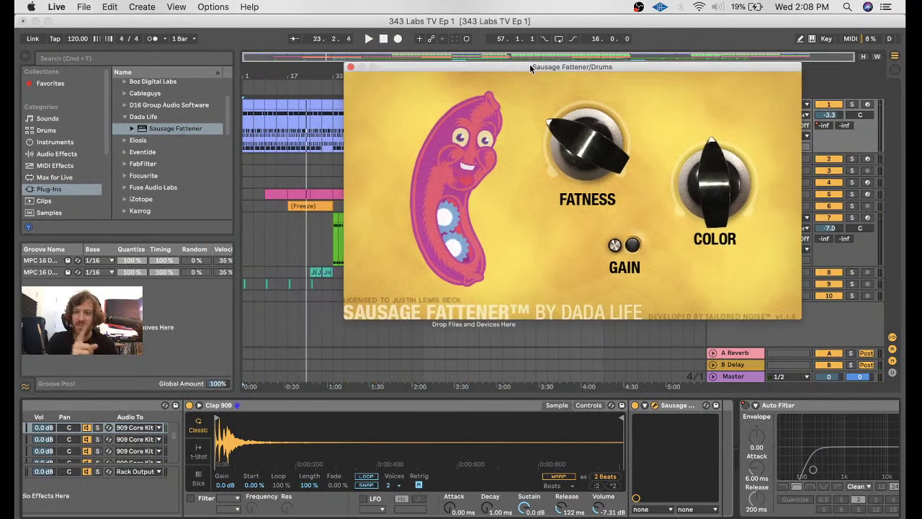
click(132, 117)
scroll(148, 159, down, 10)
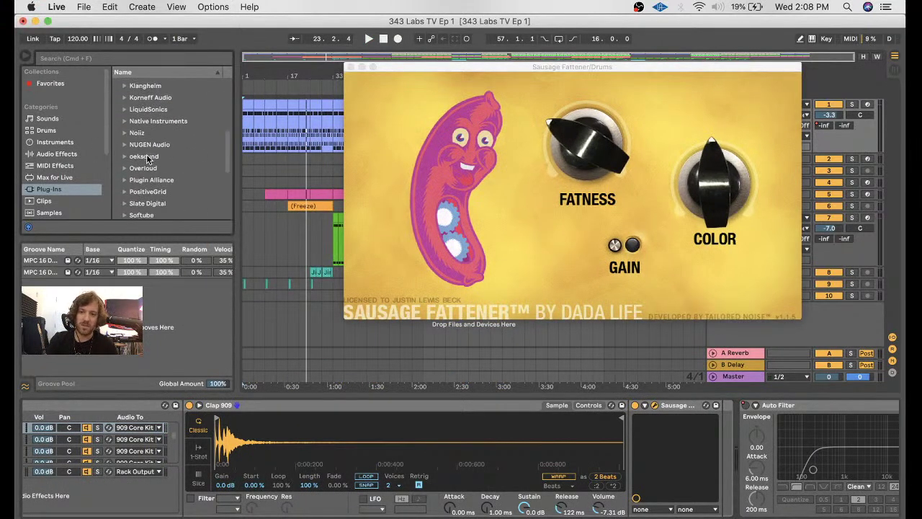
scroll(148, 159, down, 1)
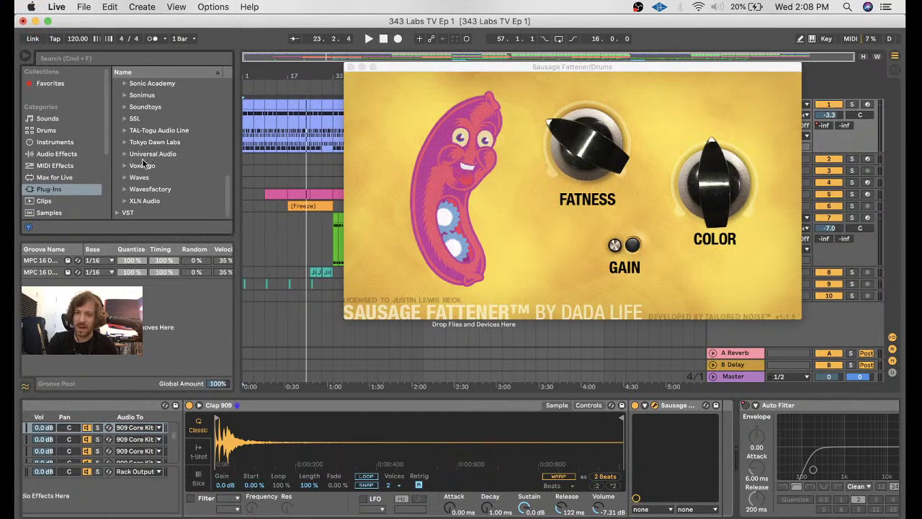
scroll(145, 163, up, 12)
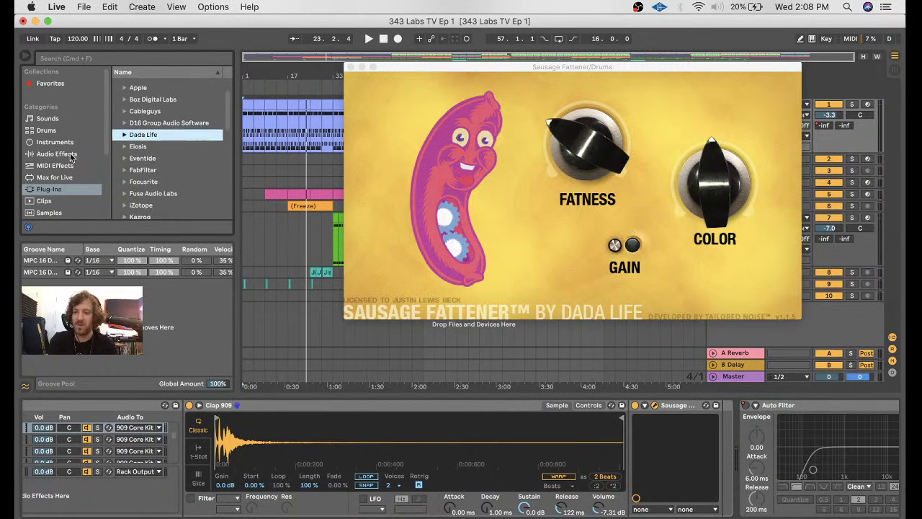
click(72, 143)
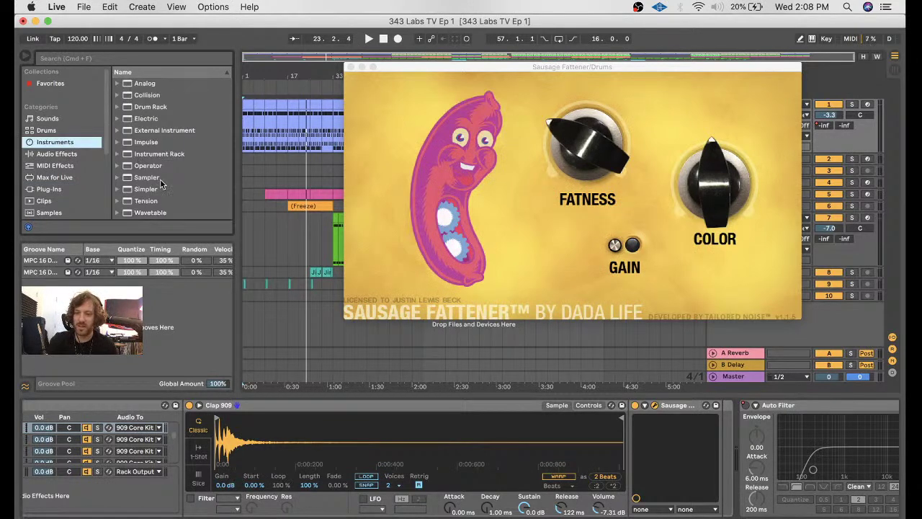
click(60, 189)
scroll(208, 182, down, 5)
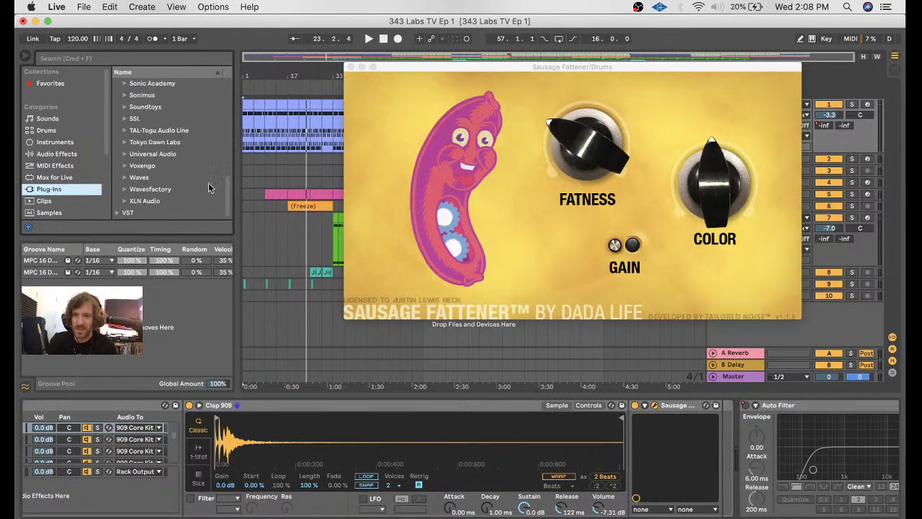
- Add the Utility audio effect after Sausage Fattener on the clap and group both devices into an Audio Effect Rack
click(50, 155)
scroll(158, 177, down, 10)
click(150, 190)
drag(144, 191, 695, 408)
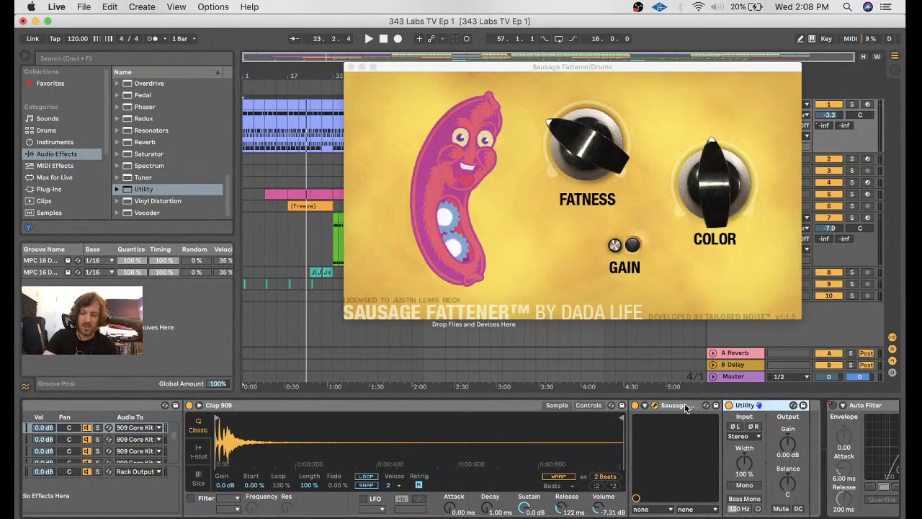
shift+click(685, 408)
key(super+g)
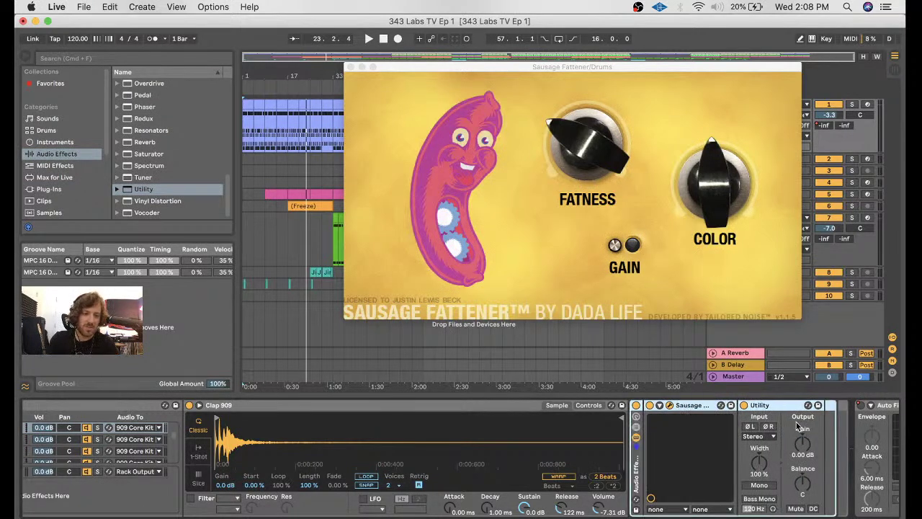
- Lower the Utility's gain to -5.56 dB, replay from the beginning and compare the clap with the effect rack off and on
drag(804, 449, 804, 462)
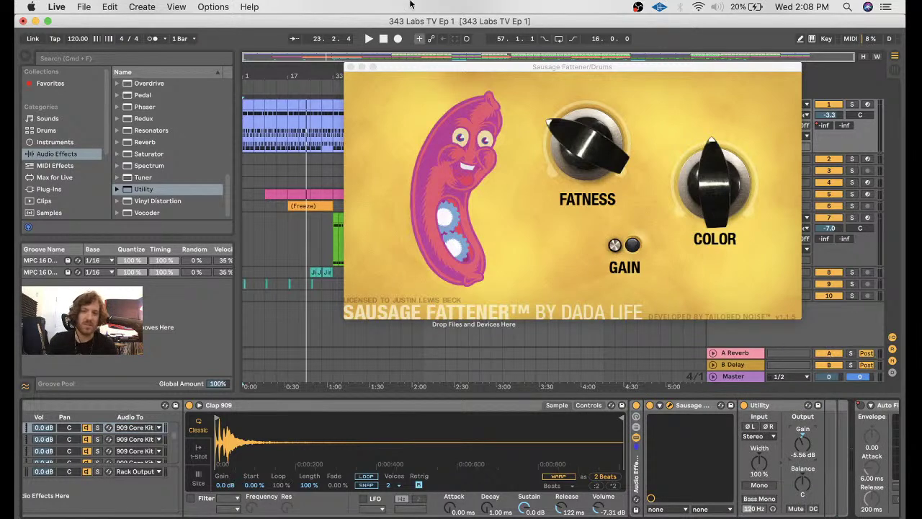
click(384, 39)
click(368, 39)
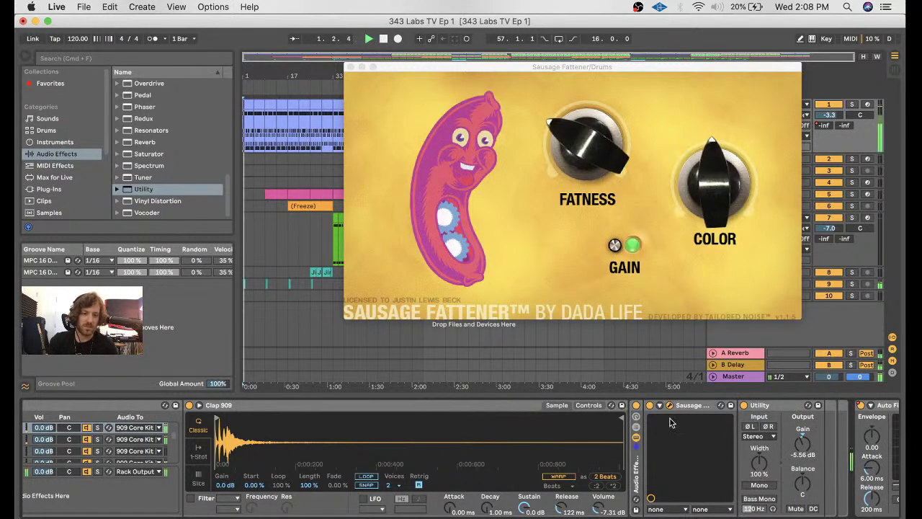
click(637, 406)
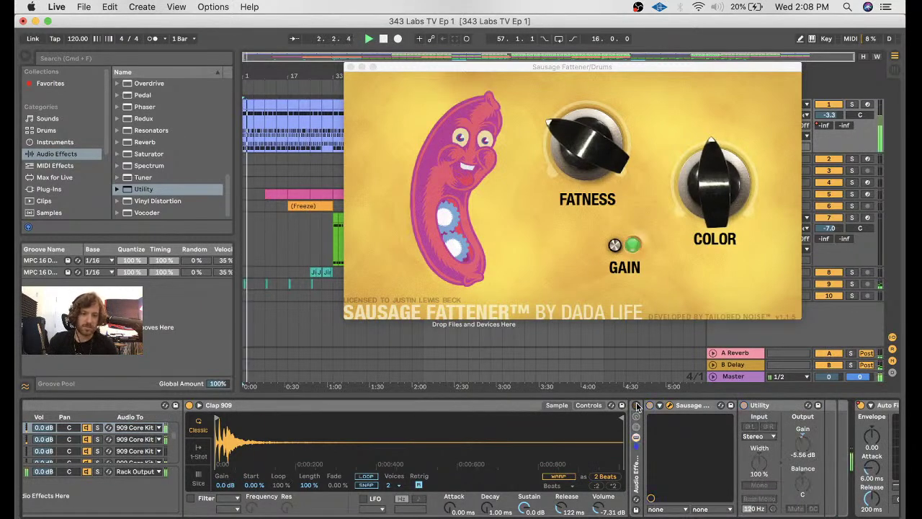
click(637, 406)
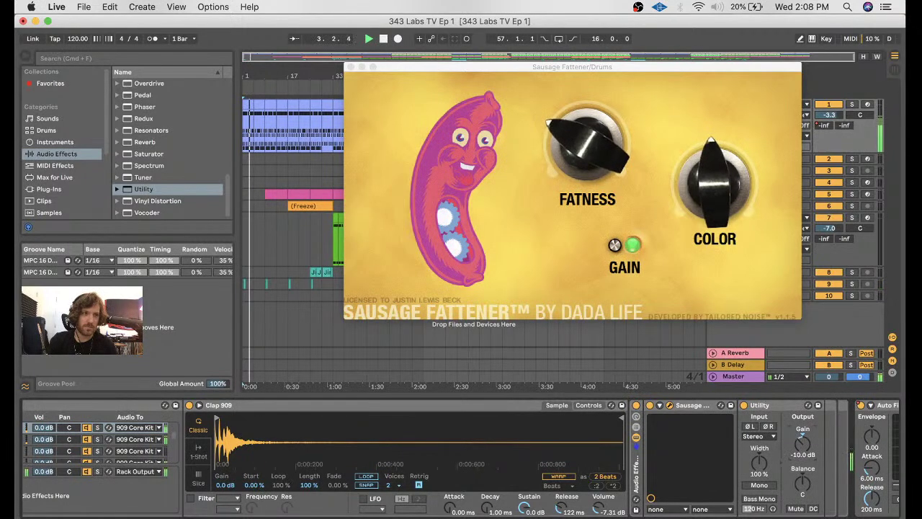
- Lower the clap Utility's gain to -12.2 dB, compare the effect rack off and on, and close the Sausage Fattener window
drag(803, 443, 807, 450)
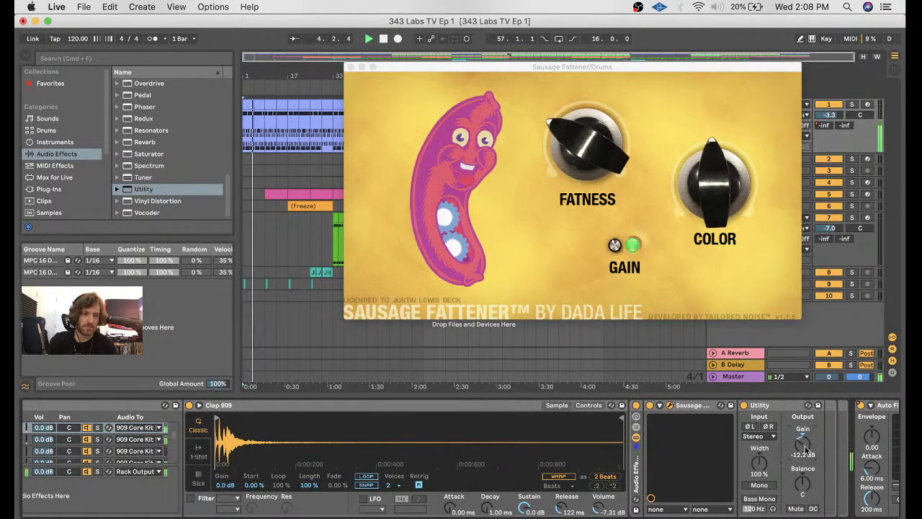
click(636, 405)
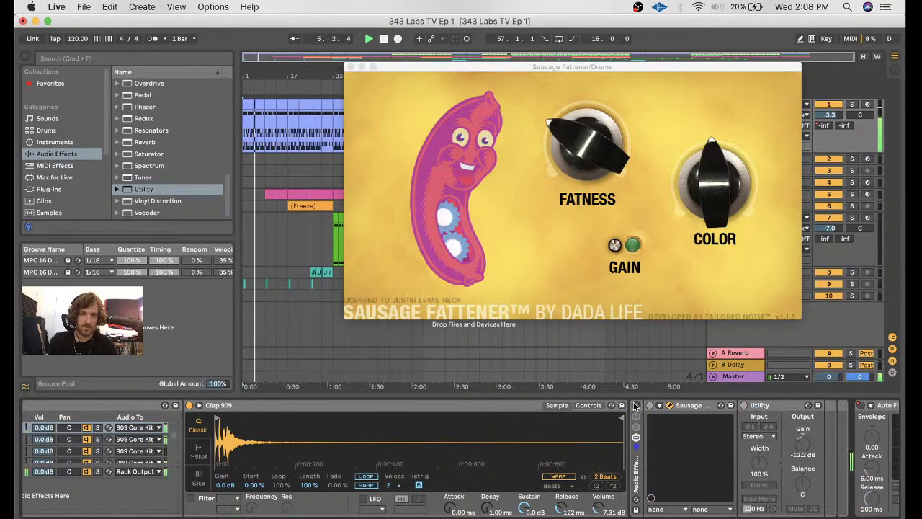
click(634, 406)
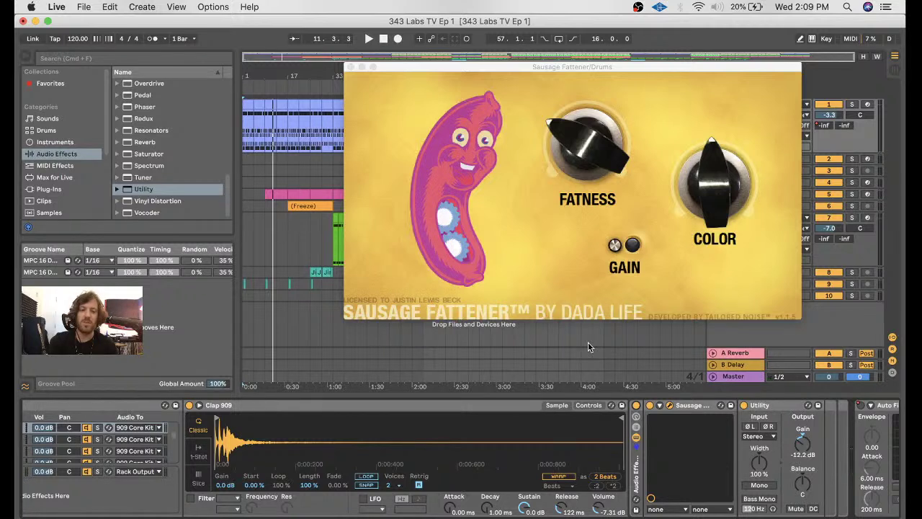
click(351, 67)
- Play from shortly before the 909 OH clips begin, unfold and select that track to show its devices, and stop playback
click(347, 90)
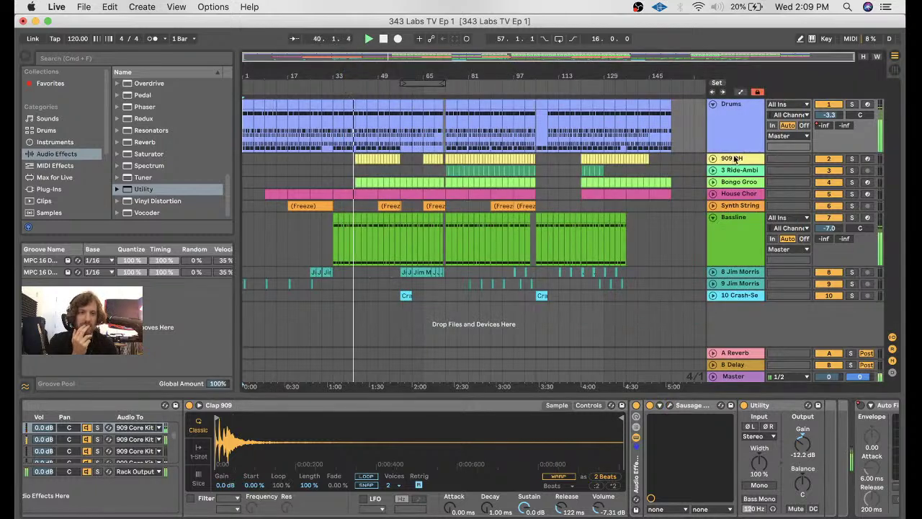
click(711, 160)
click(712, 159)
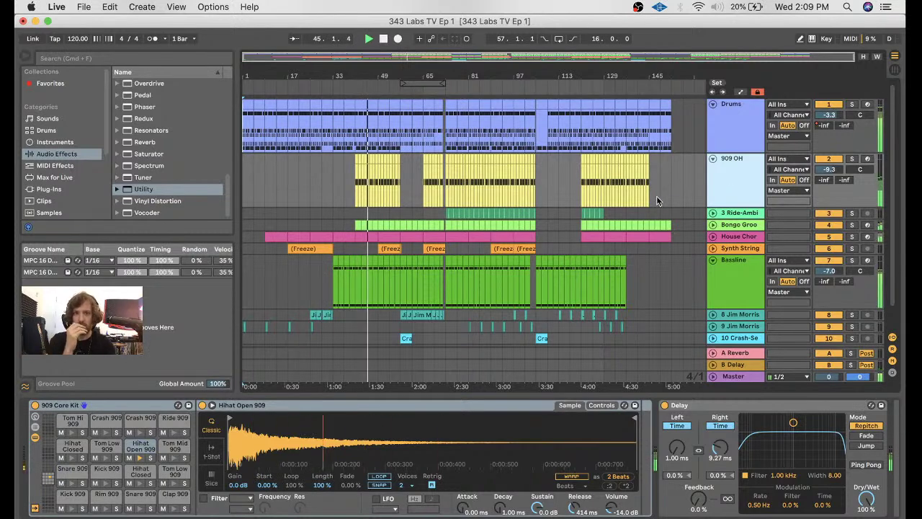
key(space)
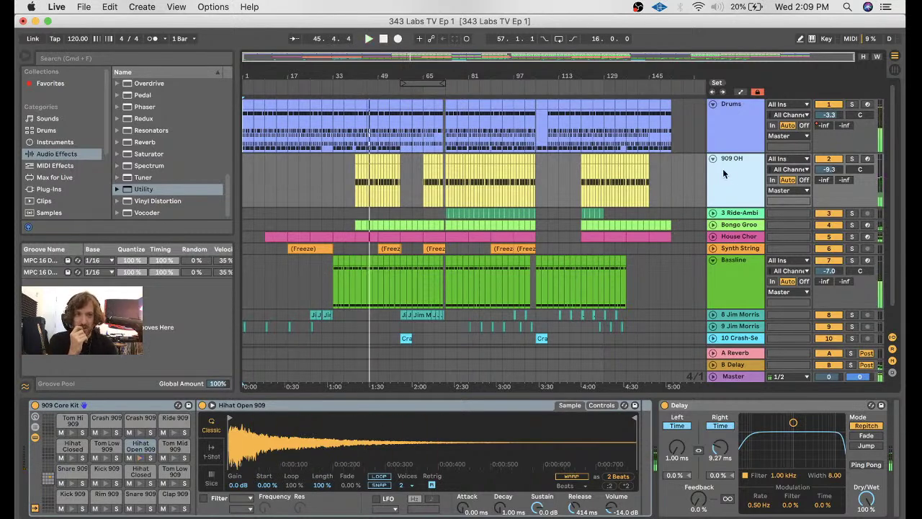
- Insert a new return track and rename it Small Room
right_click(728, 176)
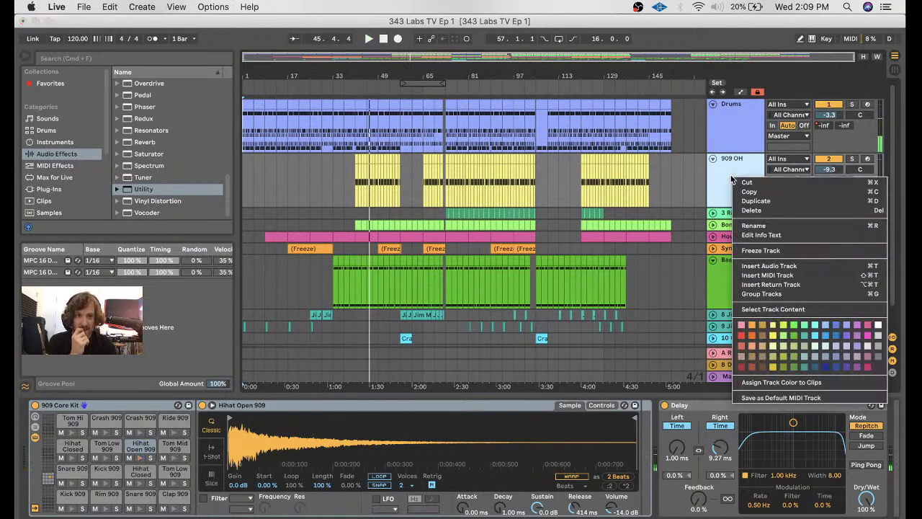
click(770, 284)
click(731, 364)
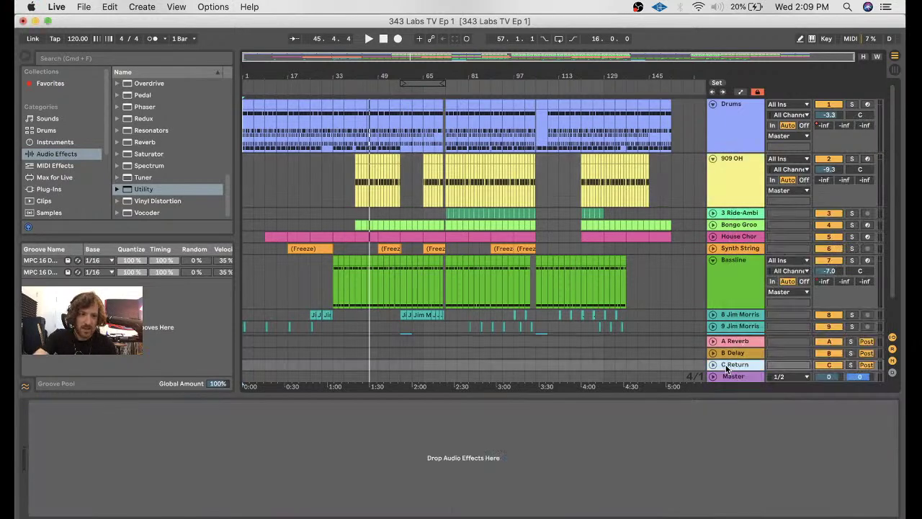
key(super+r)
text(Small Roo)
key(Return)
- Load Slate Digital's VerbSuite Classics plug-in onto the Small Room return track
scroll(152, 170, up, 10)
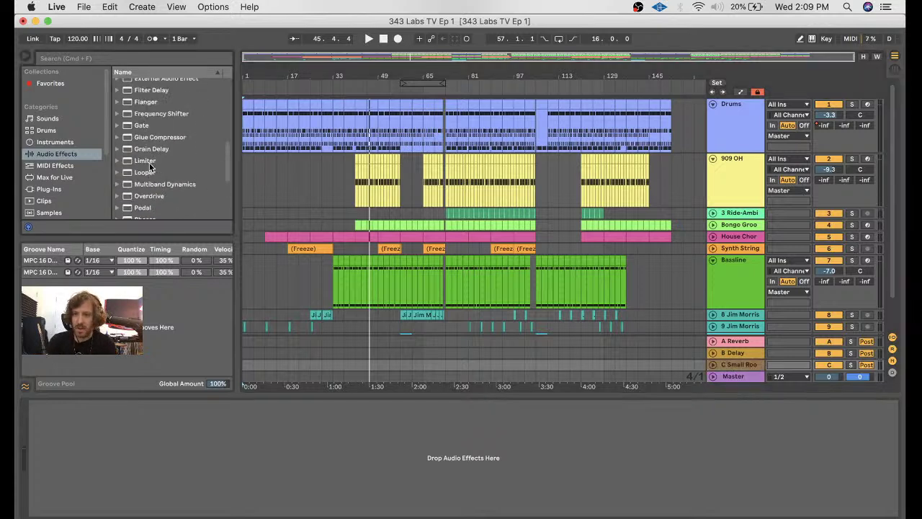
click(58, 190)
scroll(178, 185, down, 10)
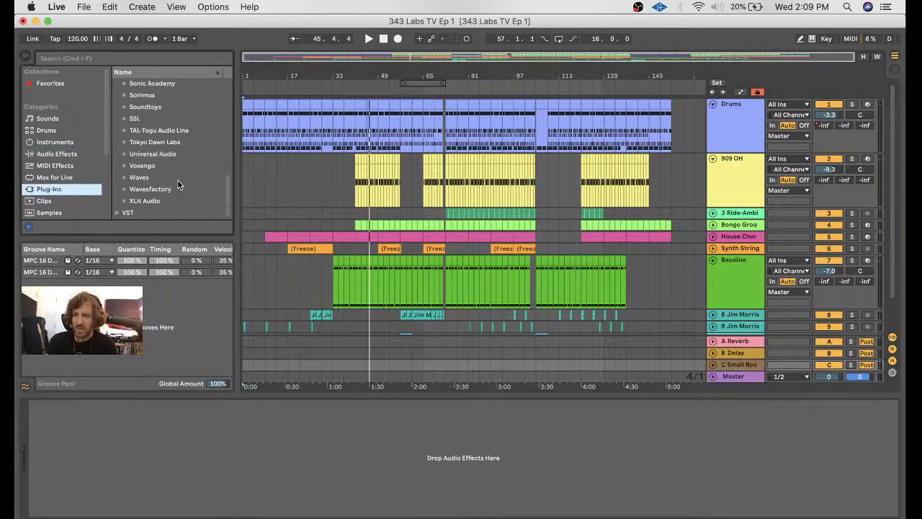
scroll(127, 97, up, 2)
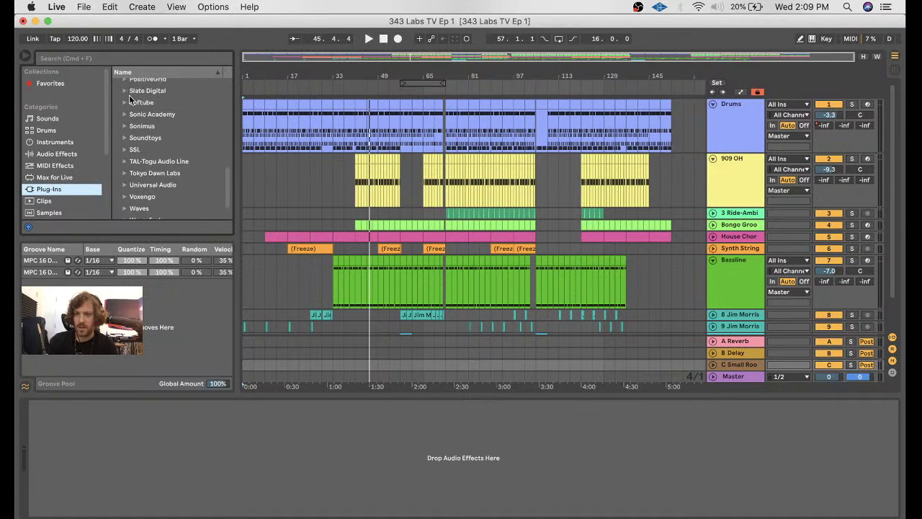
click(124, 92)
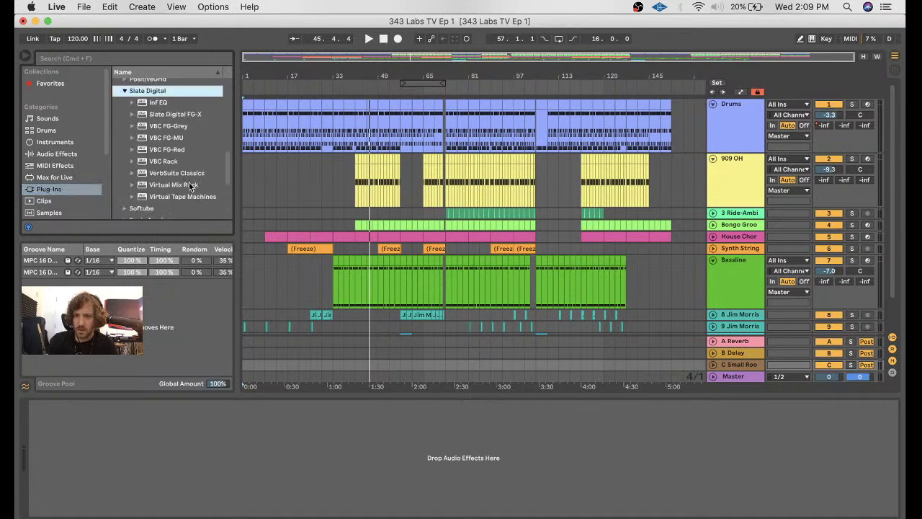
click(196, 174)
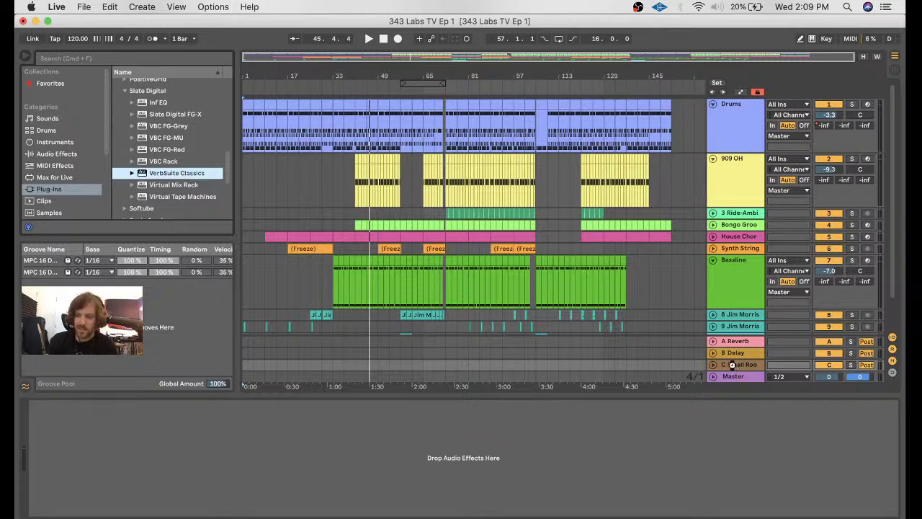
key(Return)
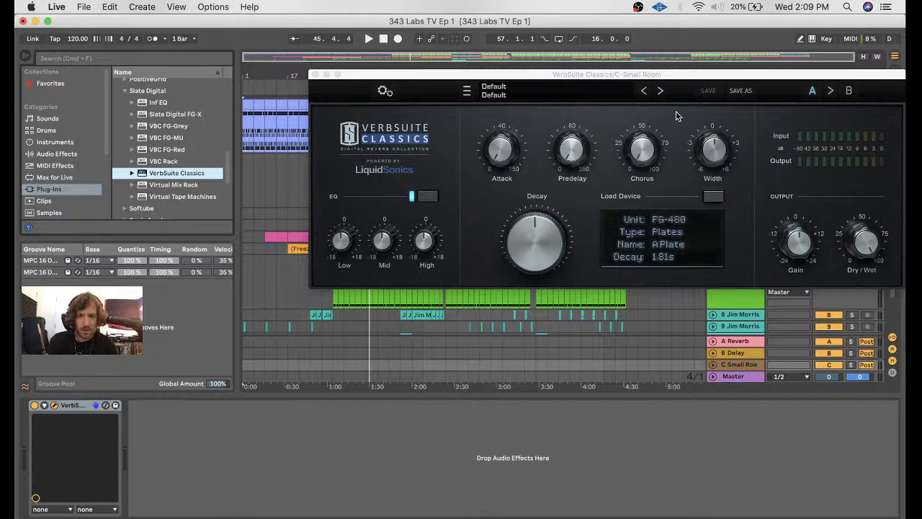
- Load the FG-250 Dark 0.5s digital plate in VerbSuite Classics and move its window clear of the arrangement
click(713, 196)
mouse_move(735, 281)
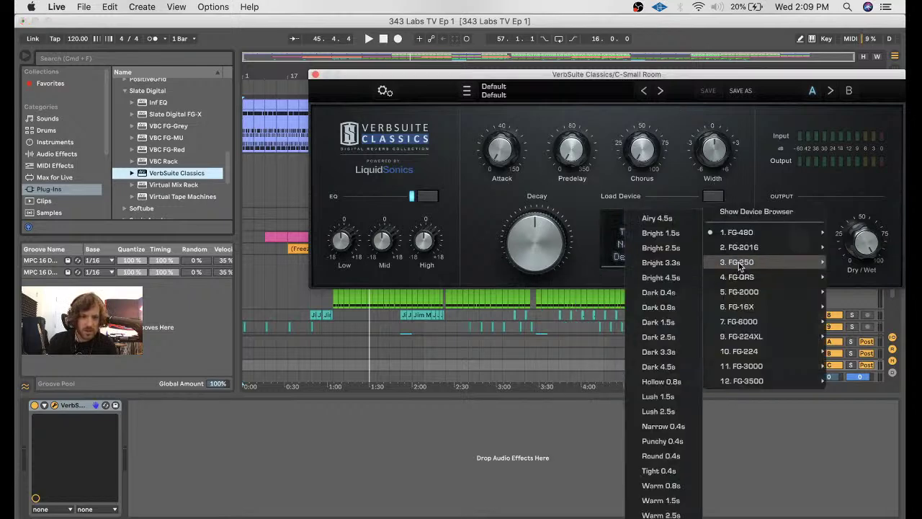
click(669, 305)
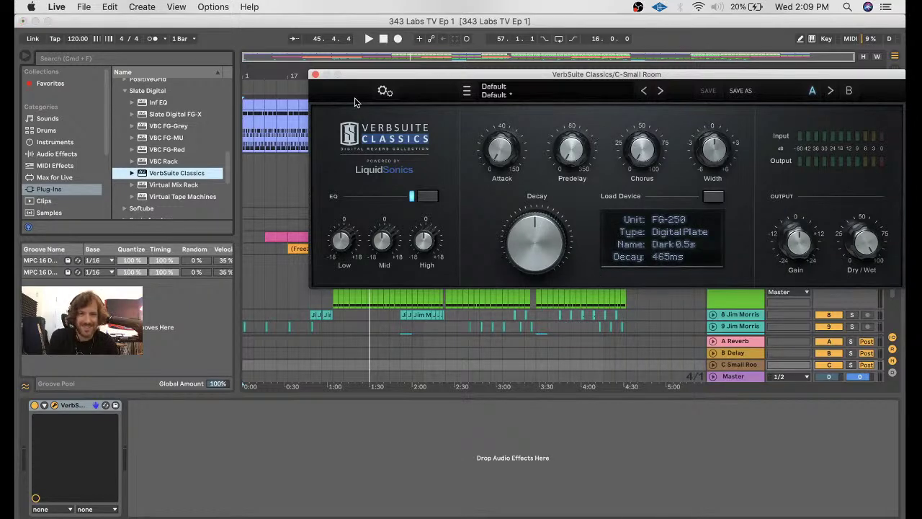
drag(385, 75, 153, 352)
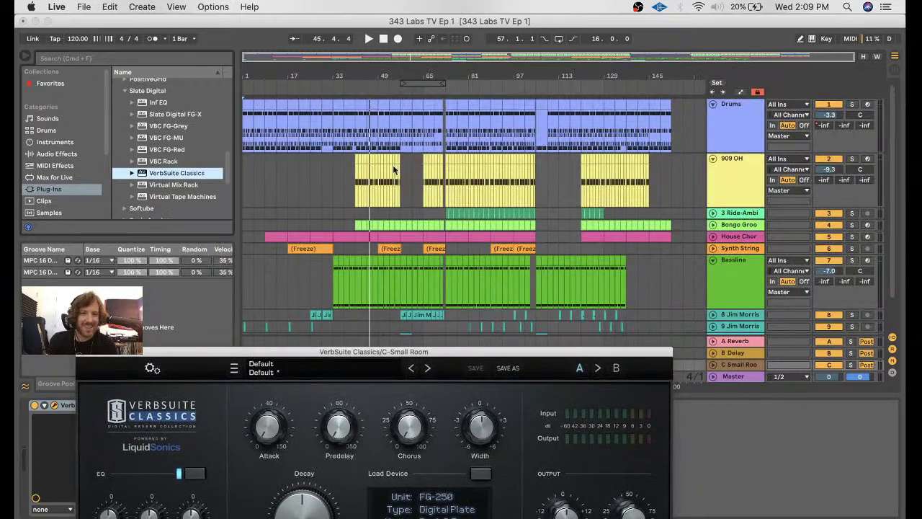
- Play from bar 41 and set the 909 OH track's send to the Small Room return to -7.0 dB
click(355, 181)
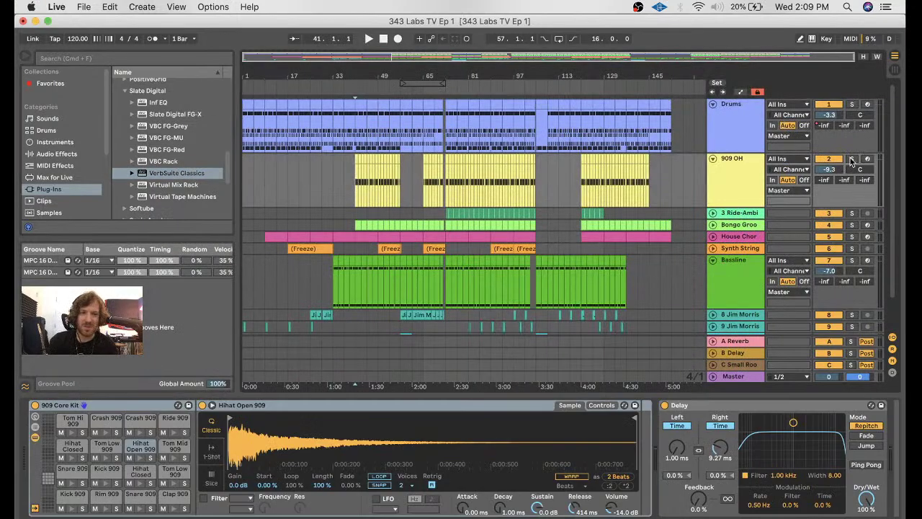
key(space)
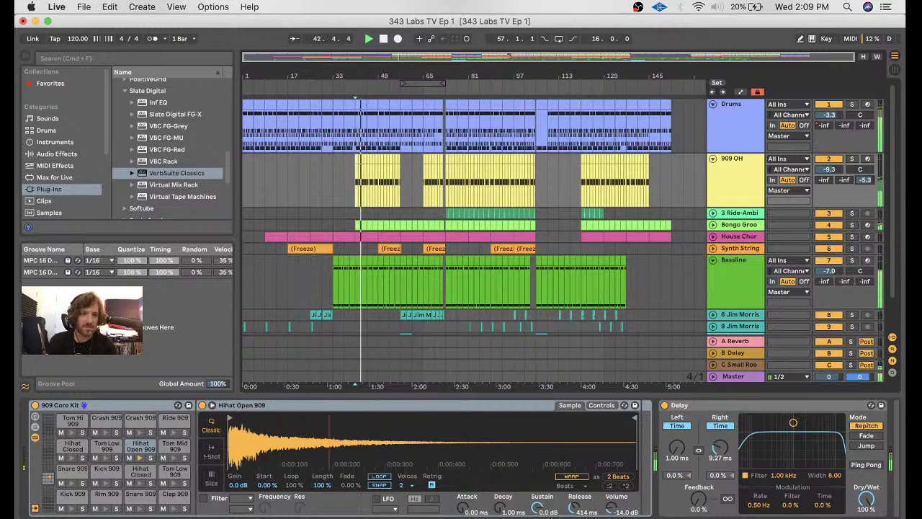
drag(865, 179, 868, 183)
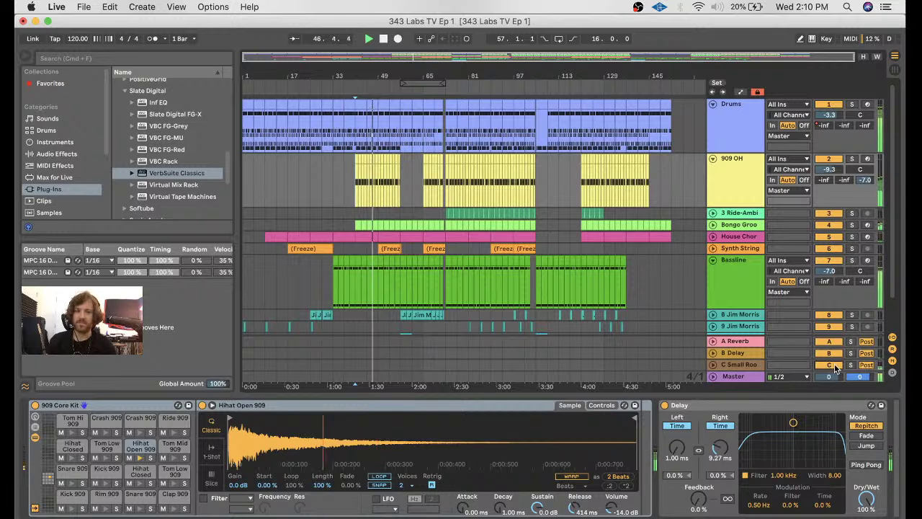
- Reduce the Small Room reverb's decay to 80% in VerbSuite Classics and close the plug-in window
click(728, 365)
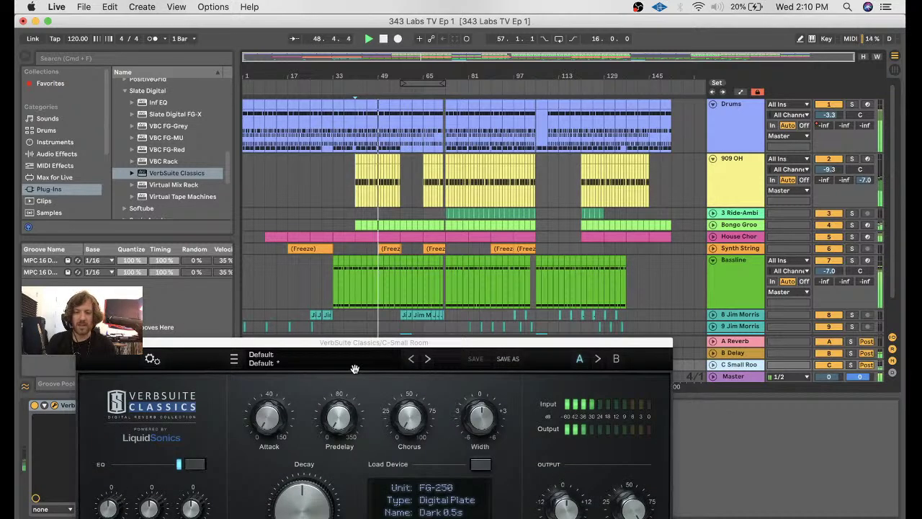
drag(354, 369, 358, 227)
mouse_move(298, 371)
scroll(298, 377, down, 8)
scroll(297, 379, down, 11)
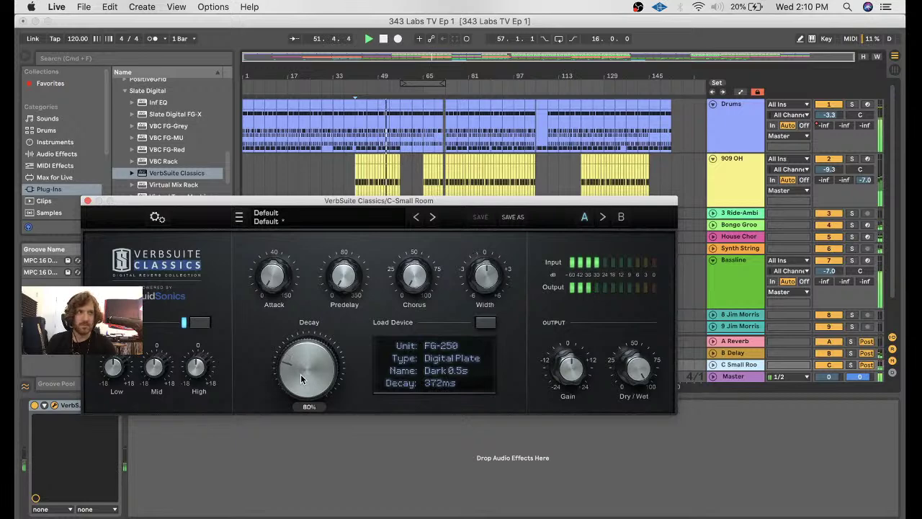
click(88, 201)
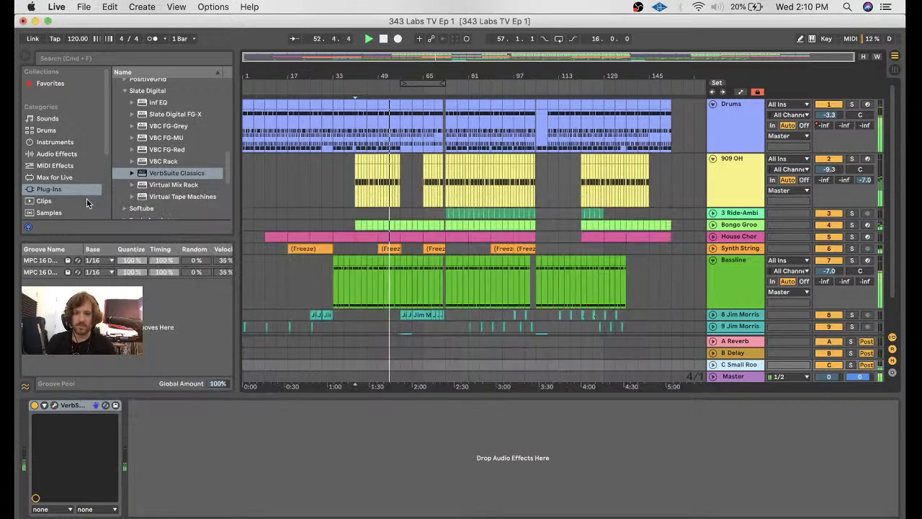
- Unfold the Synth String track, stop playback and show the automation lanes in the arrangement
scroll(546, 199, down, 3)
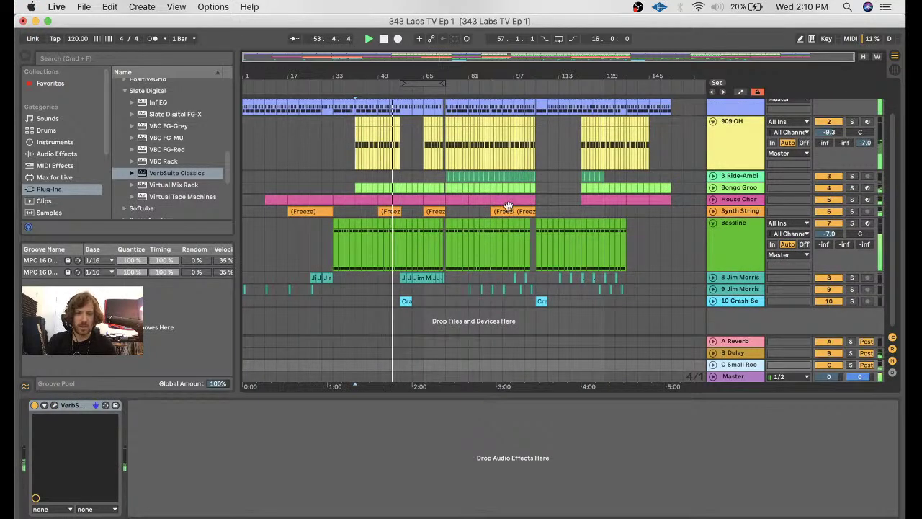
click(712, 211)
click(727, 220)
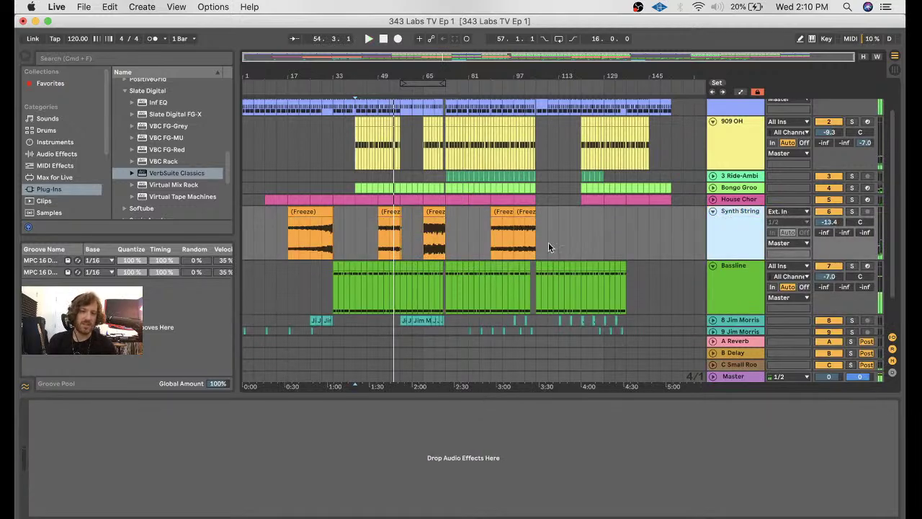
key(a)
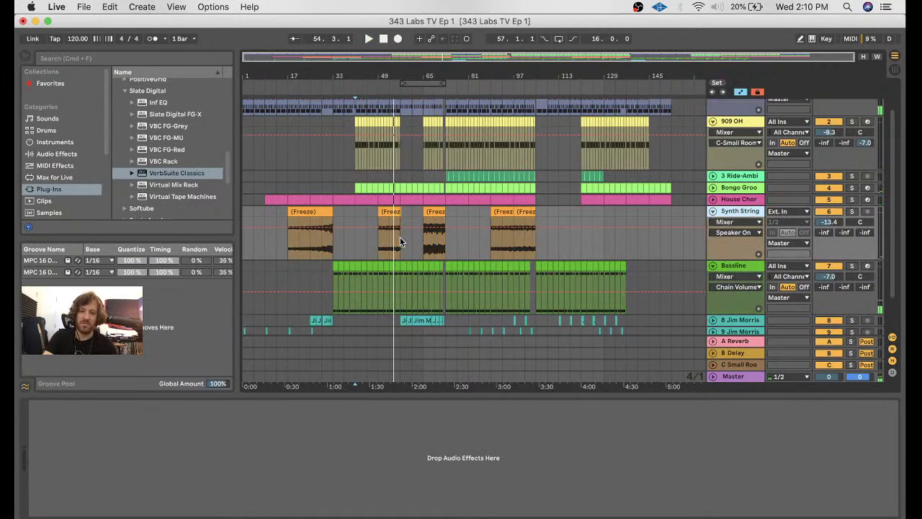
click(734, 218)
click(733, 211)
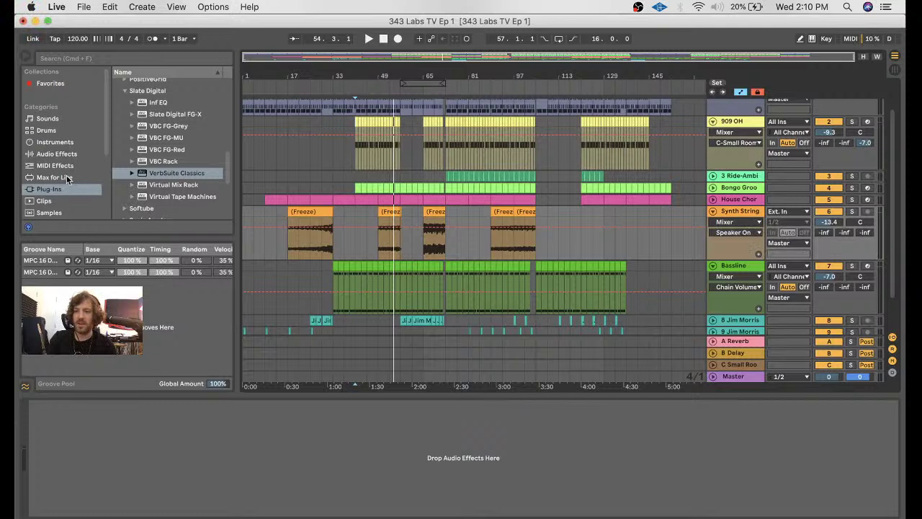
- Add the Utility audio effect to the Synth String track
scroll(68, 178, down, 5)
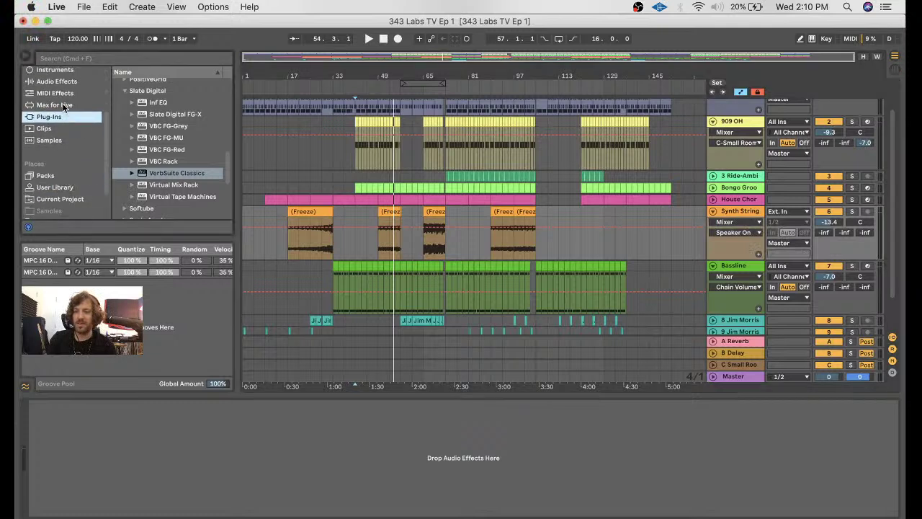
scroll(63, 107, up, 2)
click(57, 103)
scroll(148, 155, down, 10)
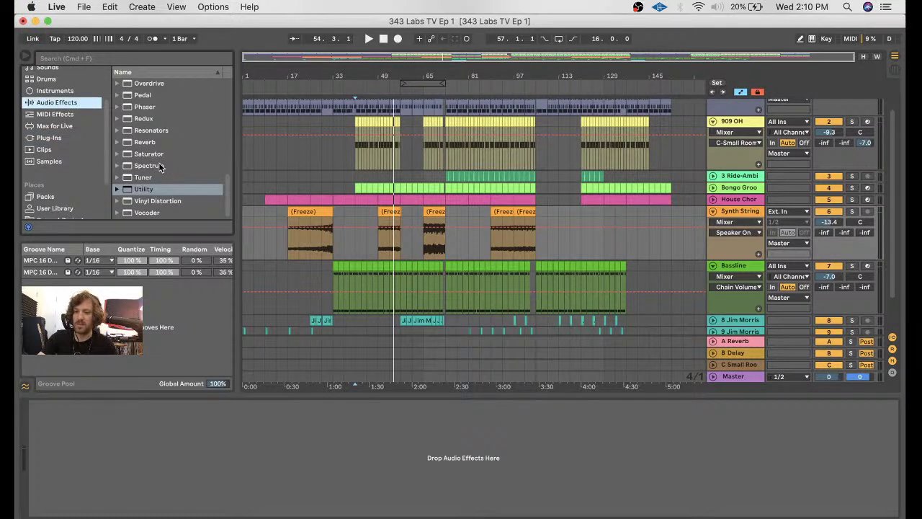
click(149, 188)
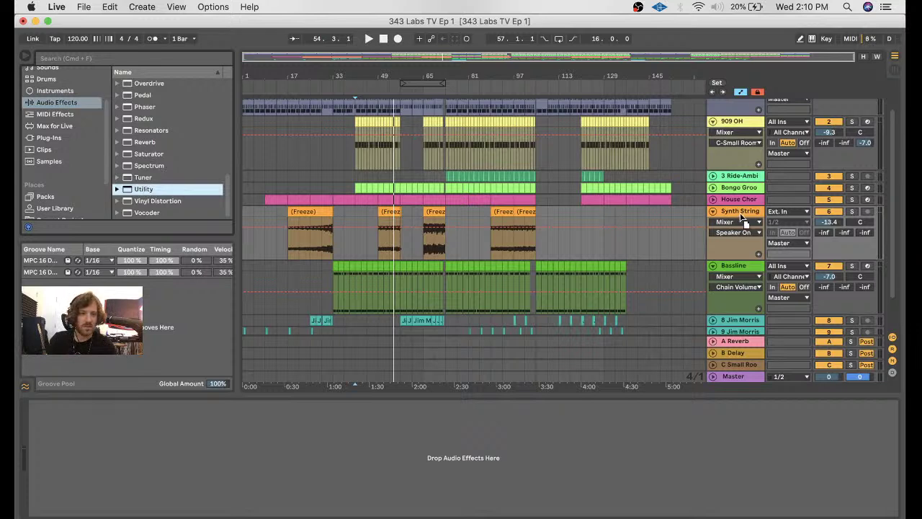
drag(739, 211, 742, 218)
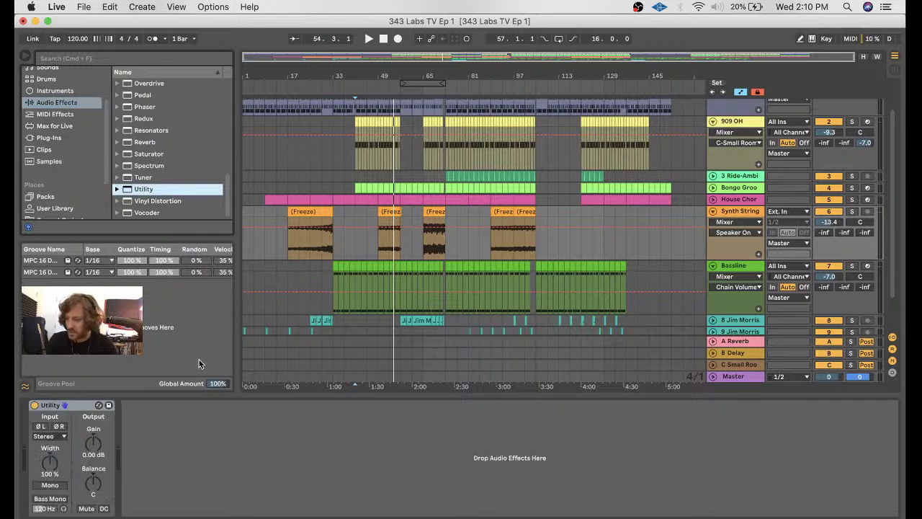
- Display the Utility Gain automation envelope on the Synth String track
click(739, 221)
click(735, 242)
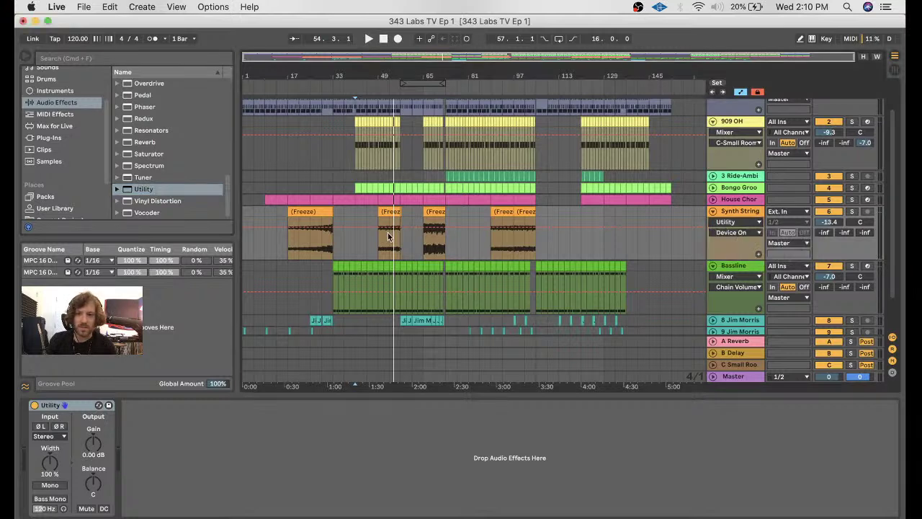
click(738, 222)
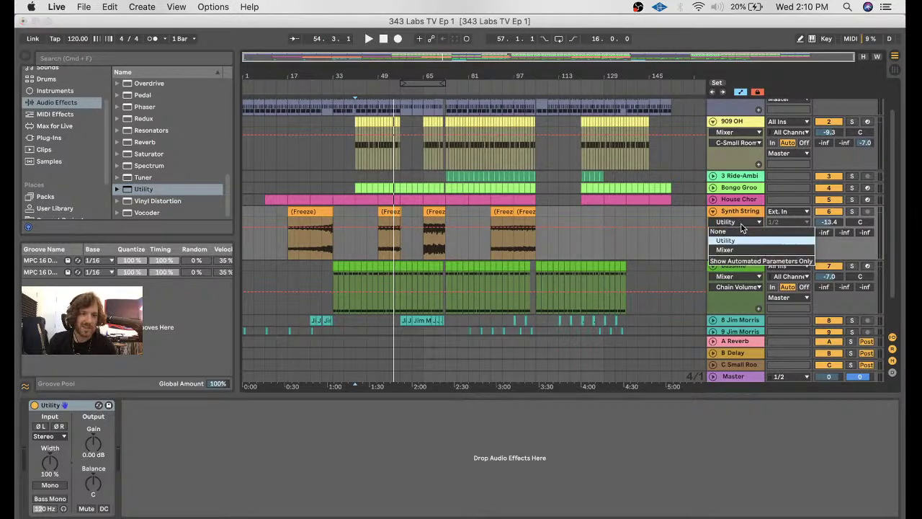
click(742, 231)
click(748, 222)
click(731, 241)
click(743, 233)
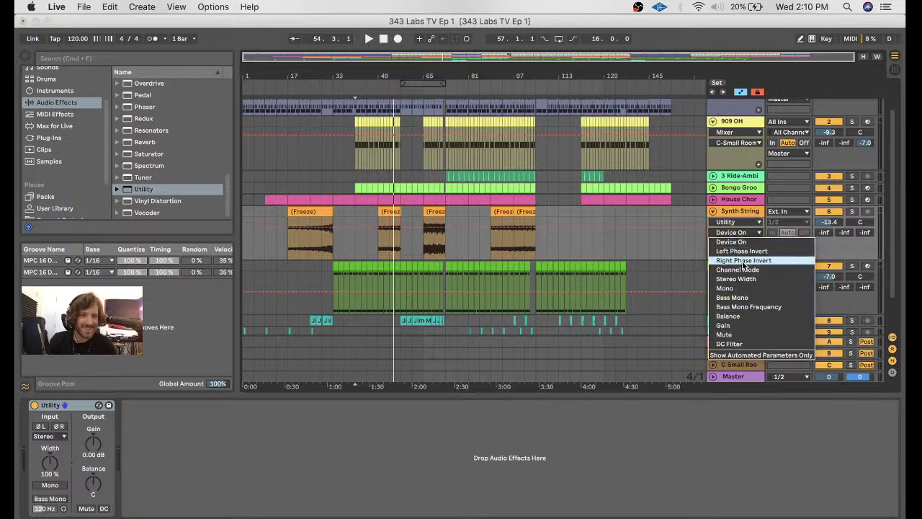
click(724, 325)
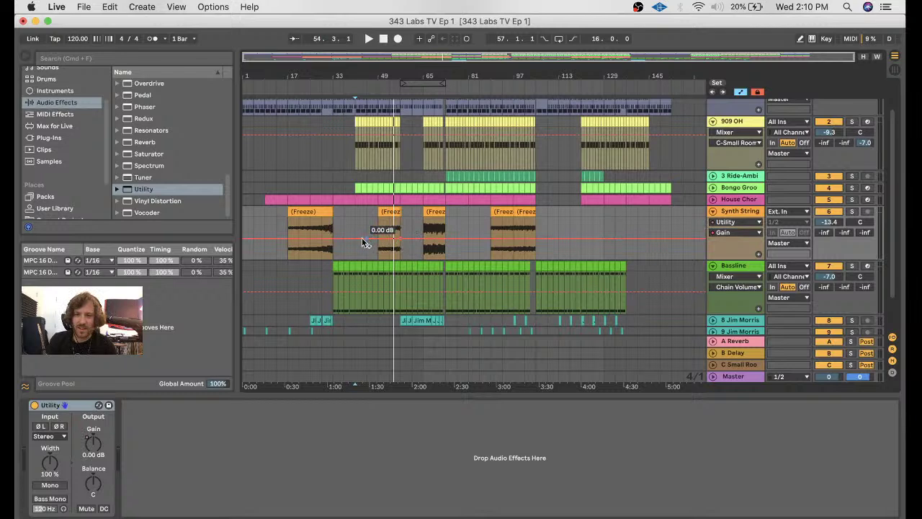
- Dip the Synth String's Utility Gain to about -6 dB at the start of the second clip and play that passage
drag(377, 241, 382, 245)
click(367, 84)
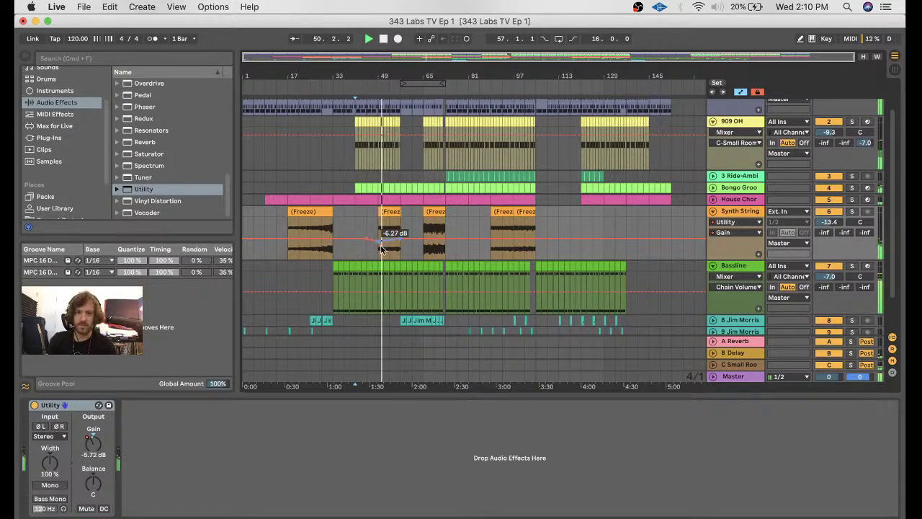
- Raise the Synth String's Small Room send to -1.0 dB and solo the Small Room return to listen to its reverb
drag(865, 232, 865, 209)
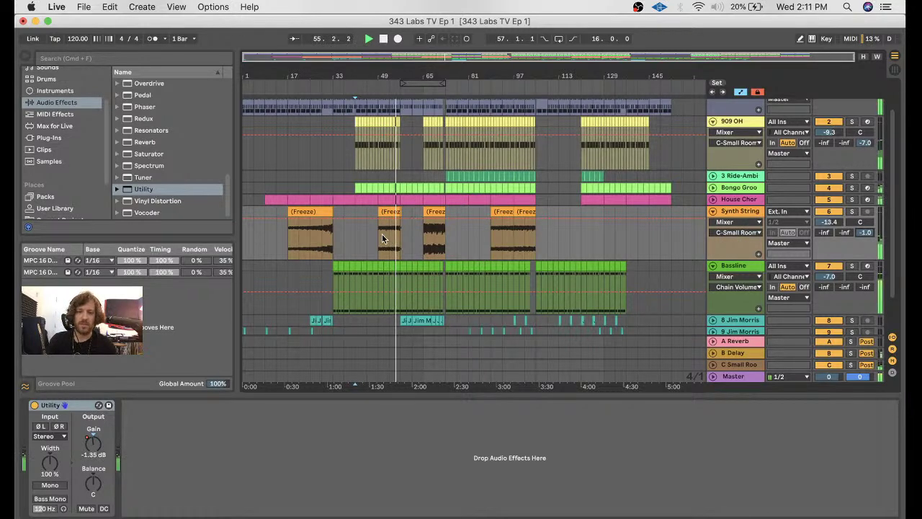
click(852, 211)
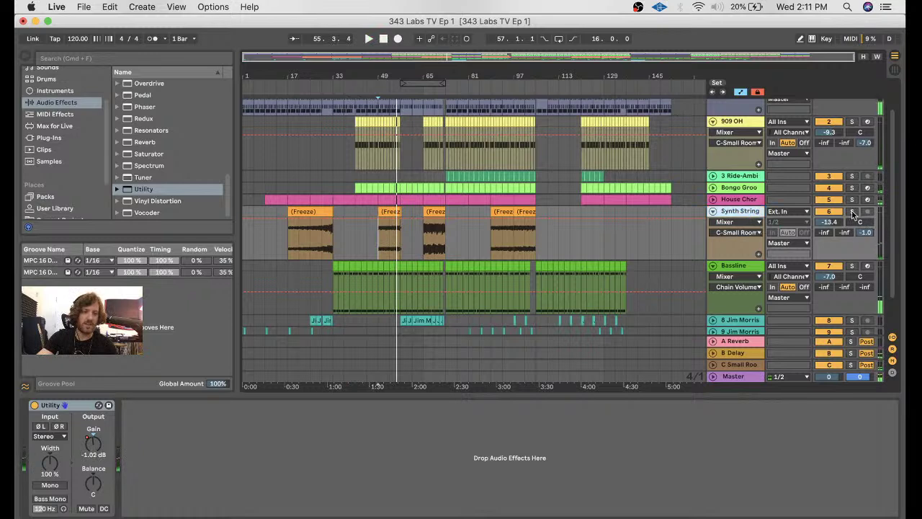
click(851, 364)
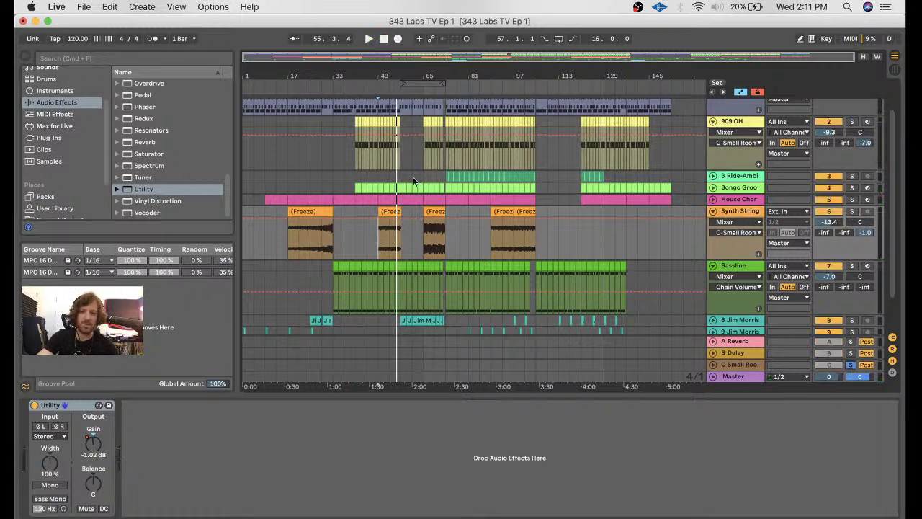
click(375, 233)
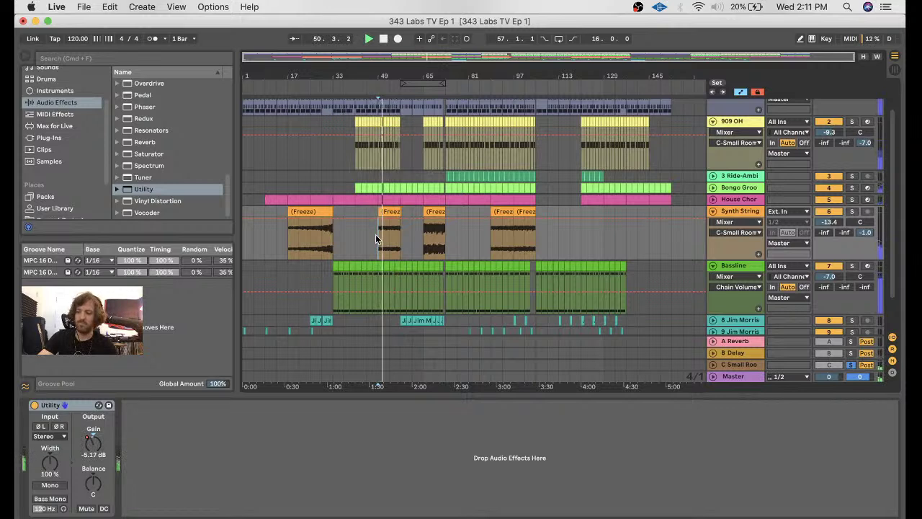
click(851, 365)
click(851, 364)
- Open VerbSuite Classics on the Small Room return and set its predelay to 10.8 ms
click(738, 364)
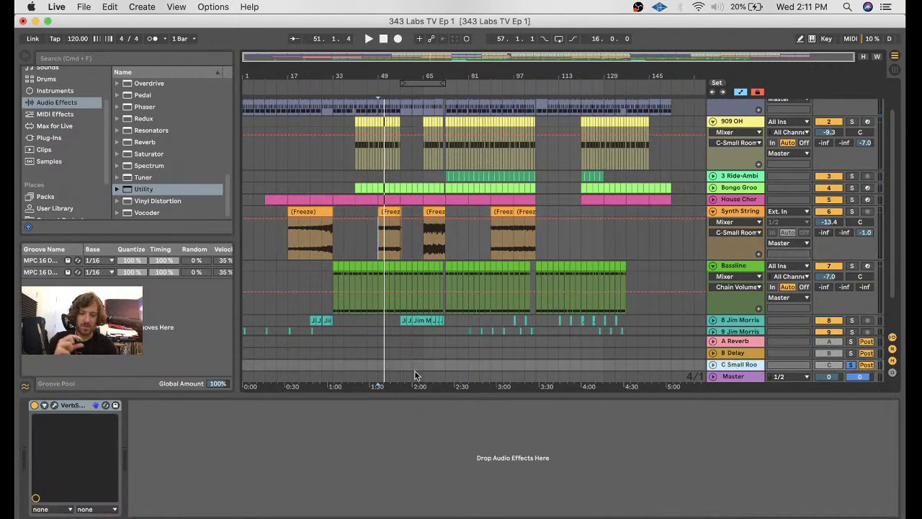
click(55, 406)
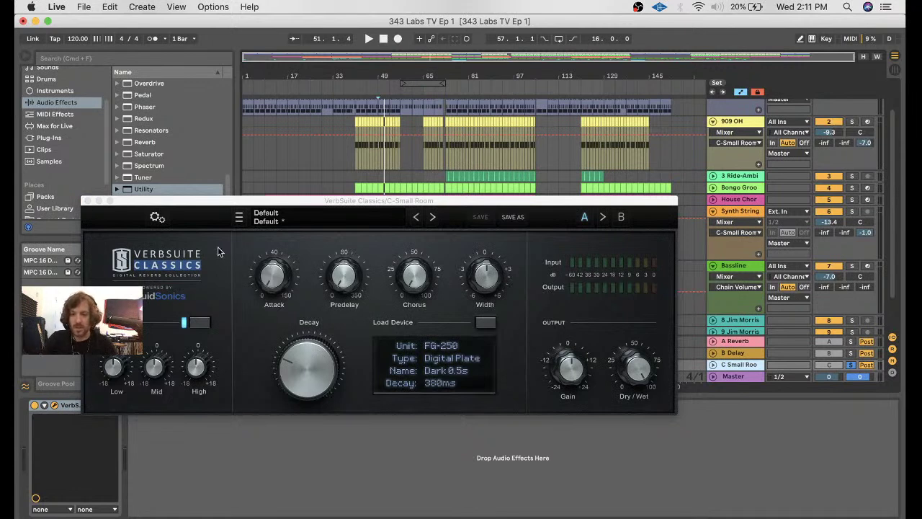
click(341, 283)
drag(341, 283, 338, 254)
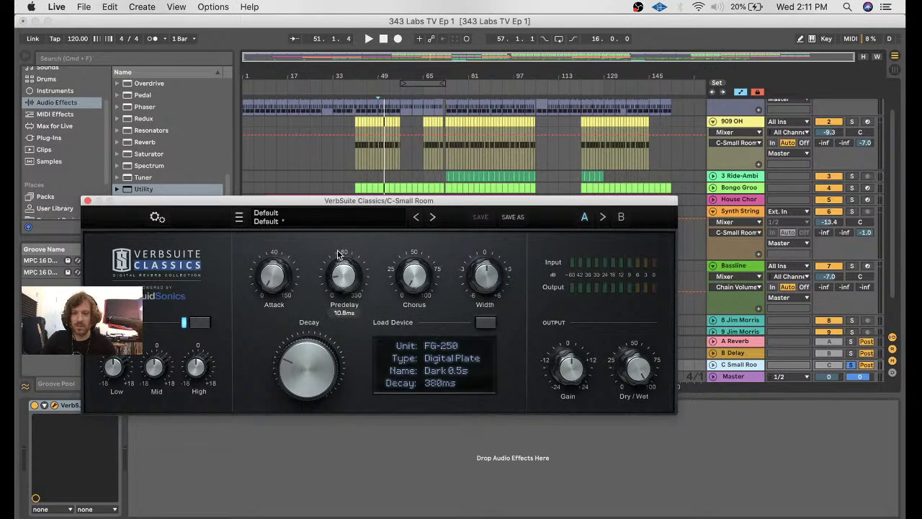
- Audition the reverb in the full mix with the Small Room return unsoloed, and close the plug-in window
click(353, 89)
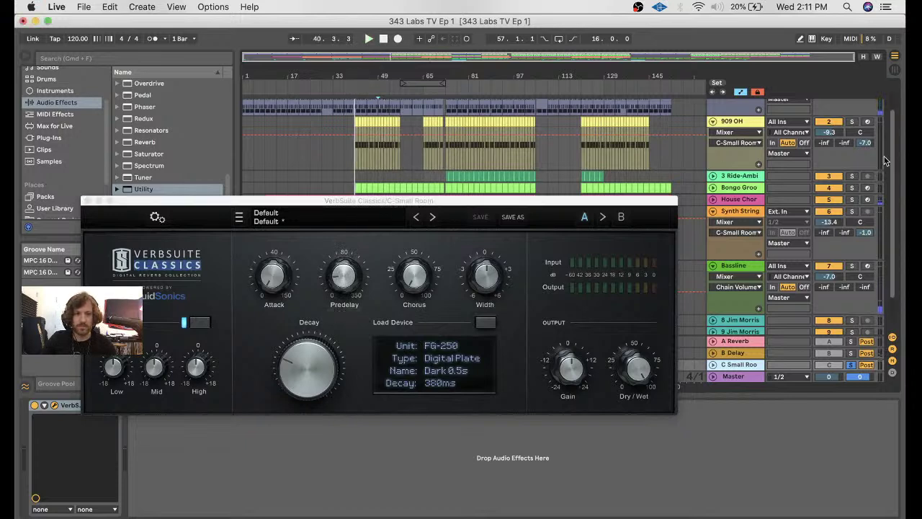
click(851, 365)
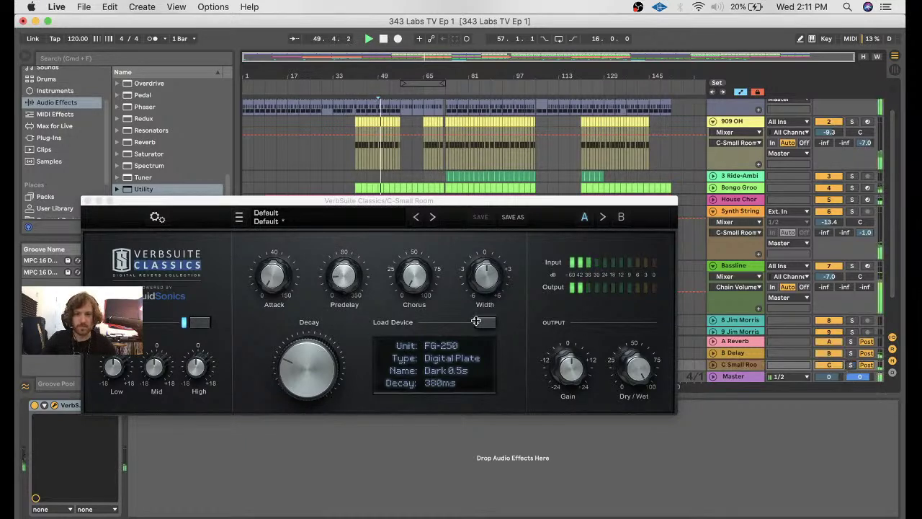
key(space)
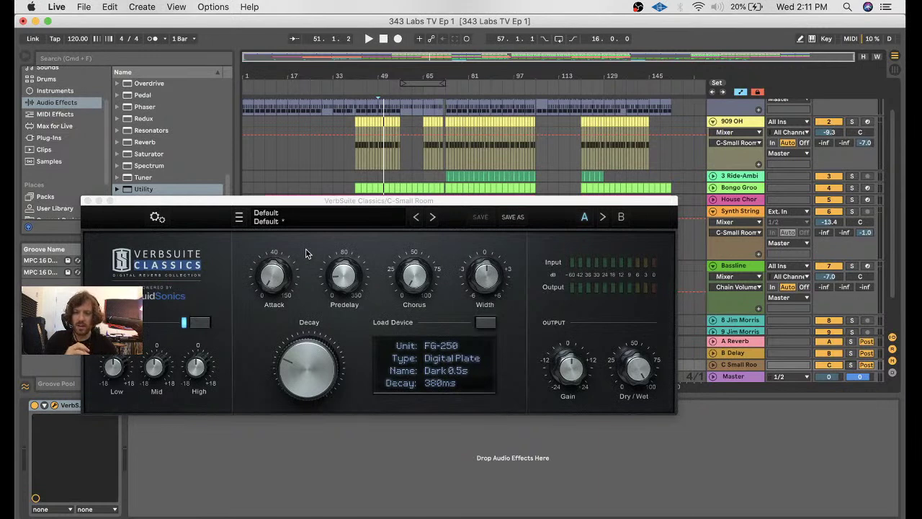
click(341, 283)
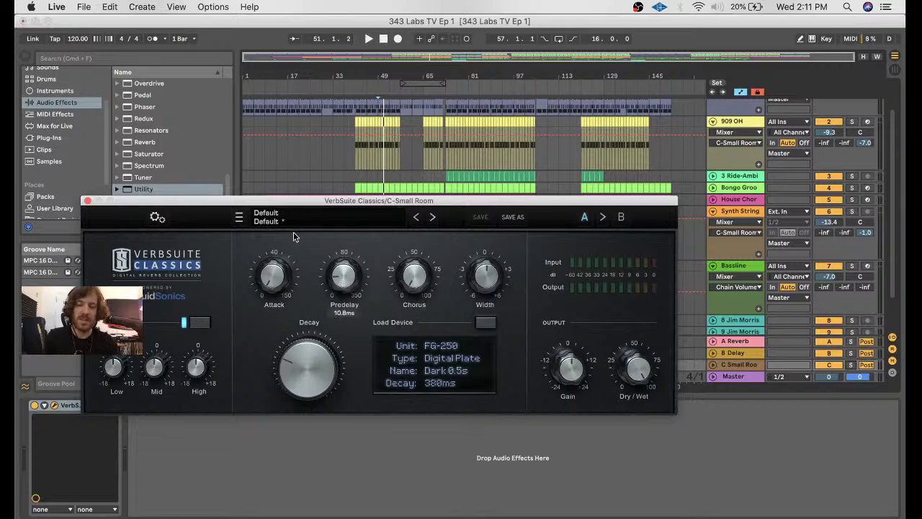
click(87, 201)
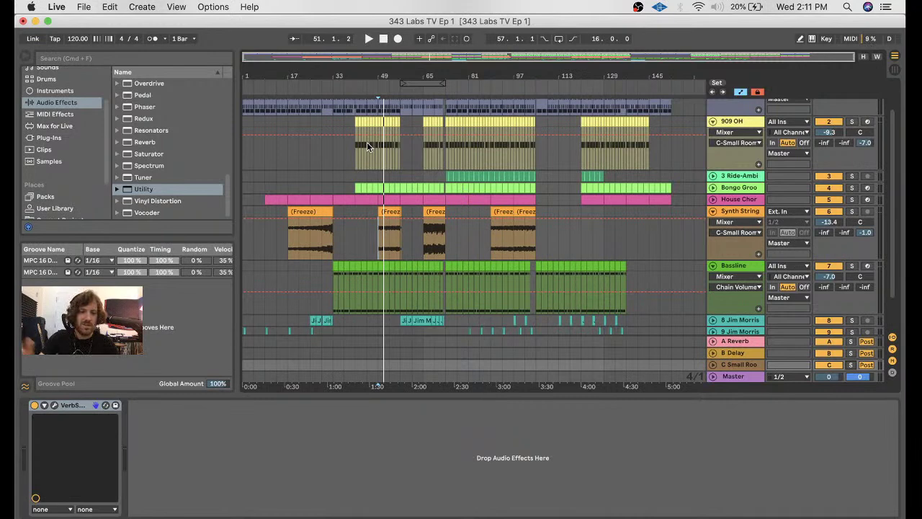
- Show the Utility Gain envelope on the Synth String track again and enlarge the track's height for editing
scroll(418, 200, down, 3)
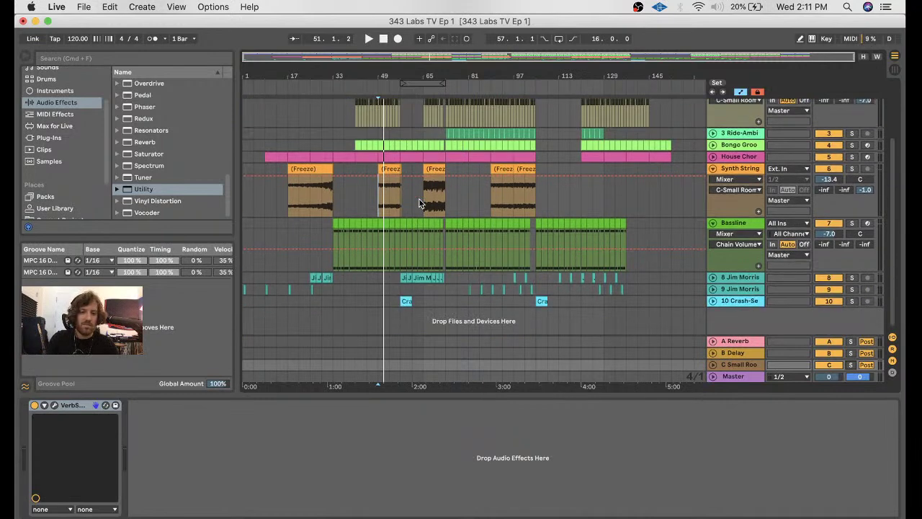
click(723, 184)
click(739, 167)
click(737, 180)
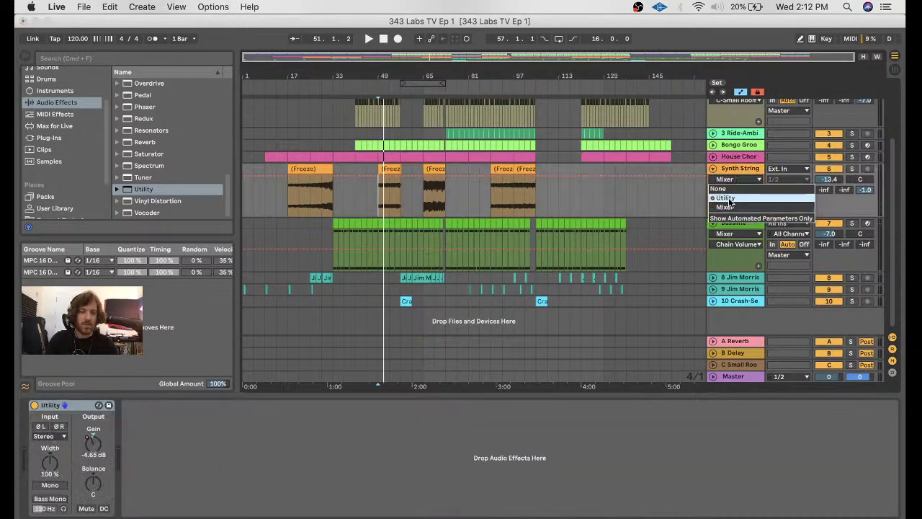
click(728, 199)
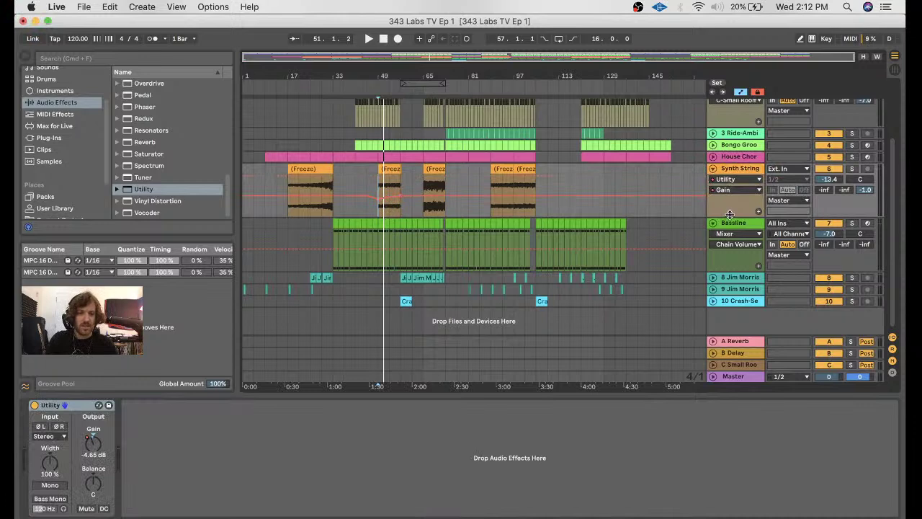
drag(730, 214, 733, 319)
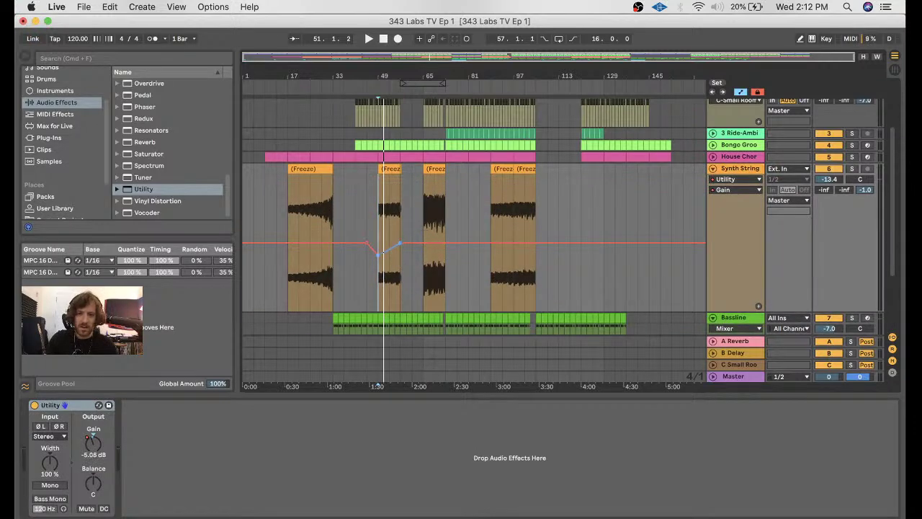
- Reshape the Synth String gain dip during playback so the level rises gradually from the second clip's start to the third clip
drag(388, 248, 376, 157)
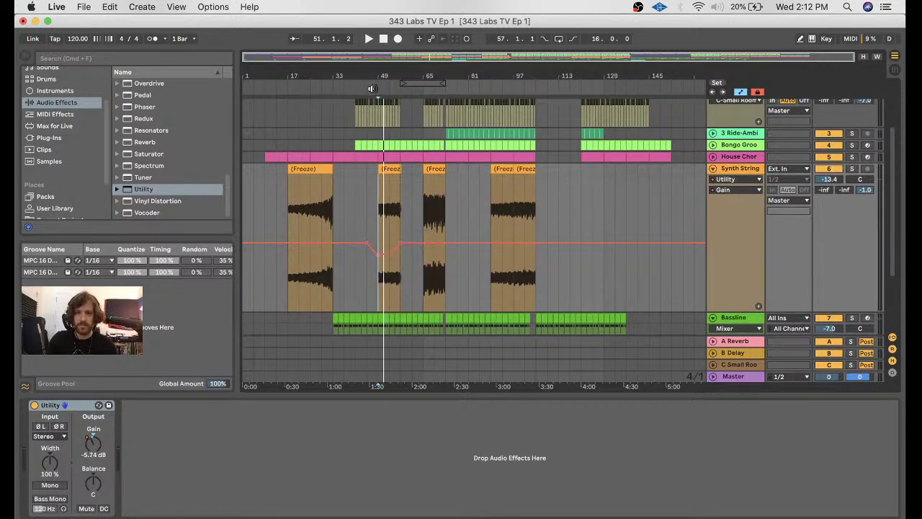
click(371, 88)
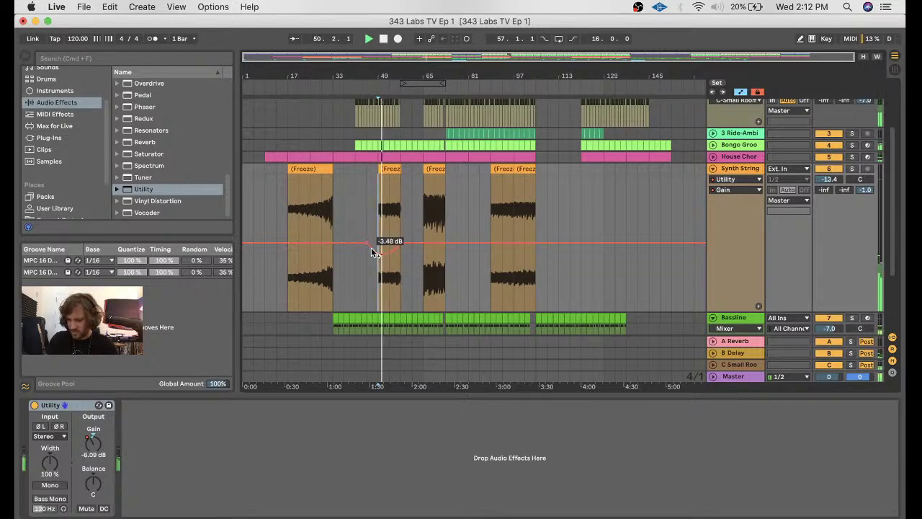
drag(375, 250, 378, 255)
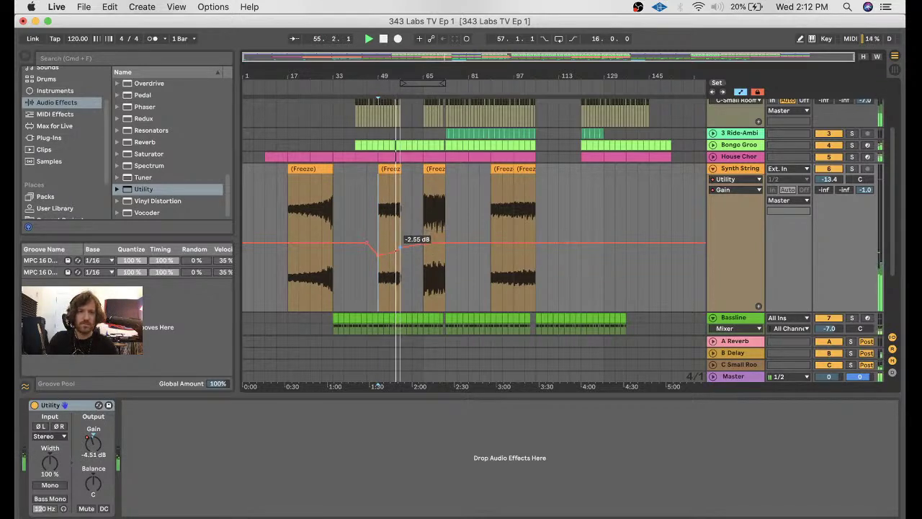
drag(399, 247, 400, 253)
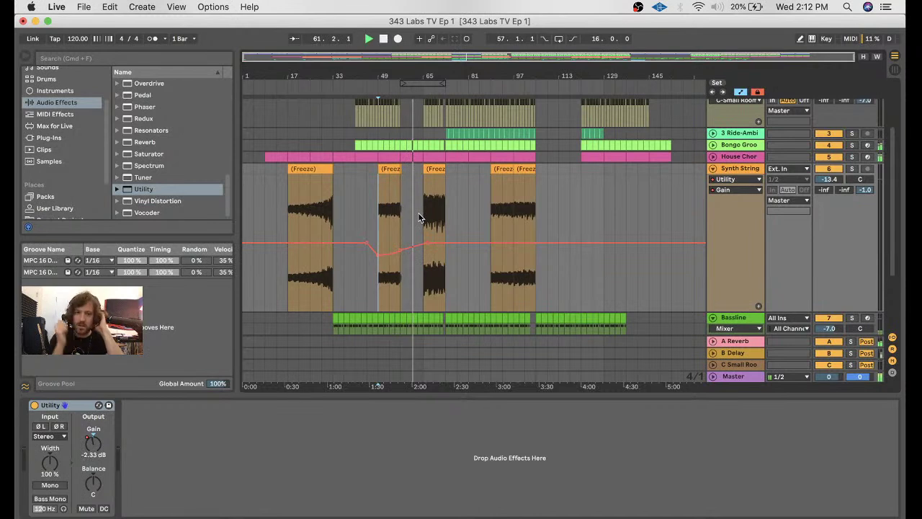
- Lower the Synth String gain at the start of the first clip with a ramp up to its end, and try Utility's Mono switch
click(287, 88)
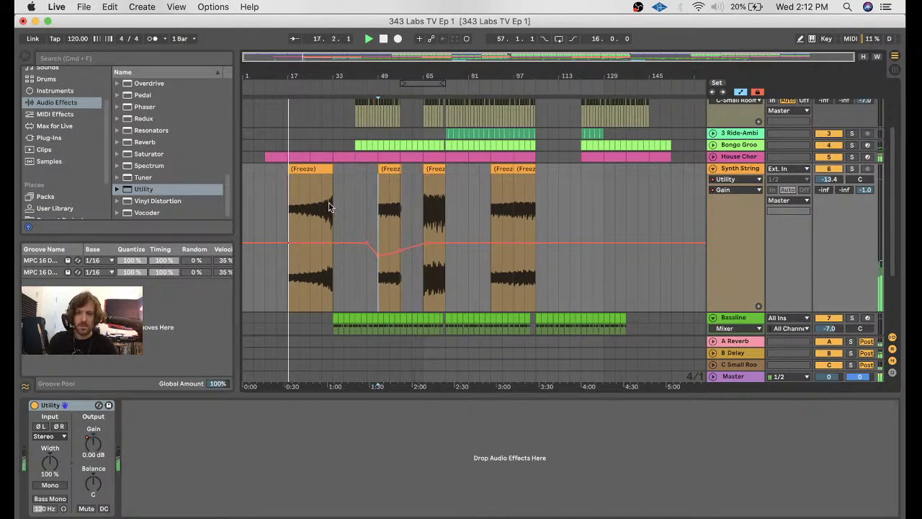
drag(292, 247, 290, 258)
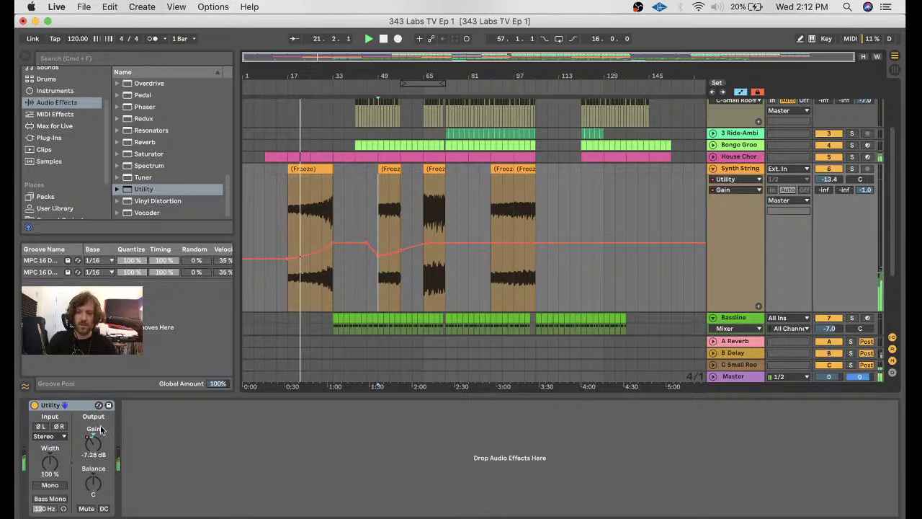
click(50, 485)
click(50, 485)
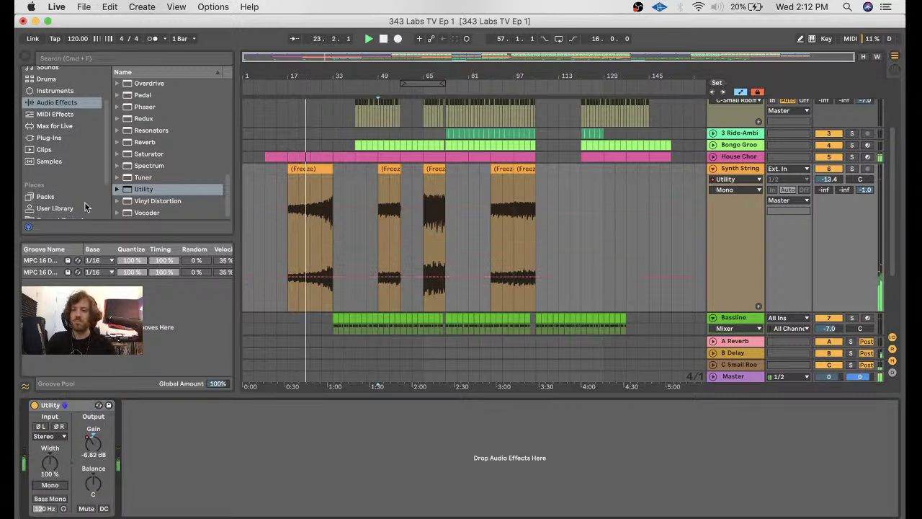
- Insert the Universal Audio plug-in UAD Pultec-Pro Legacy before Utility on the Synth String track and move its window clear of the arrangement
click(58, 136)
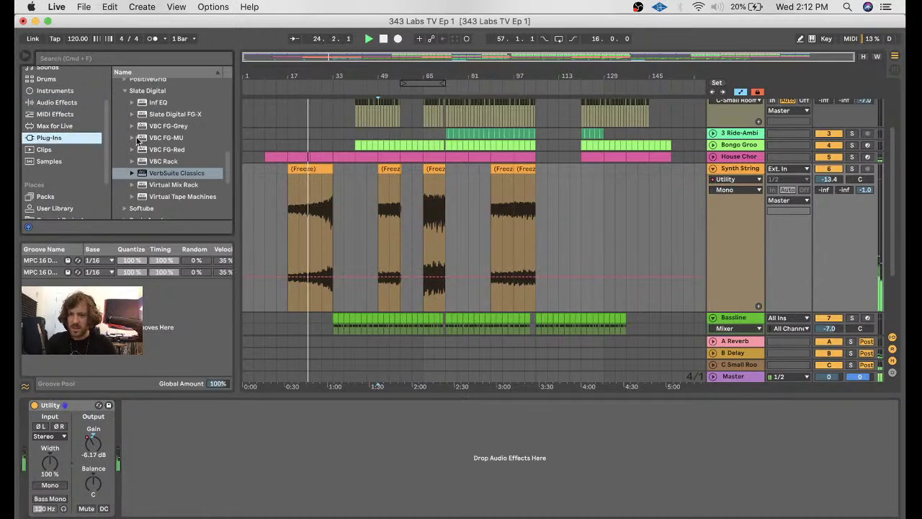
click(126, 90)
scroll(128, 92, up, 5)
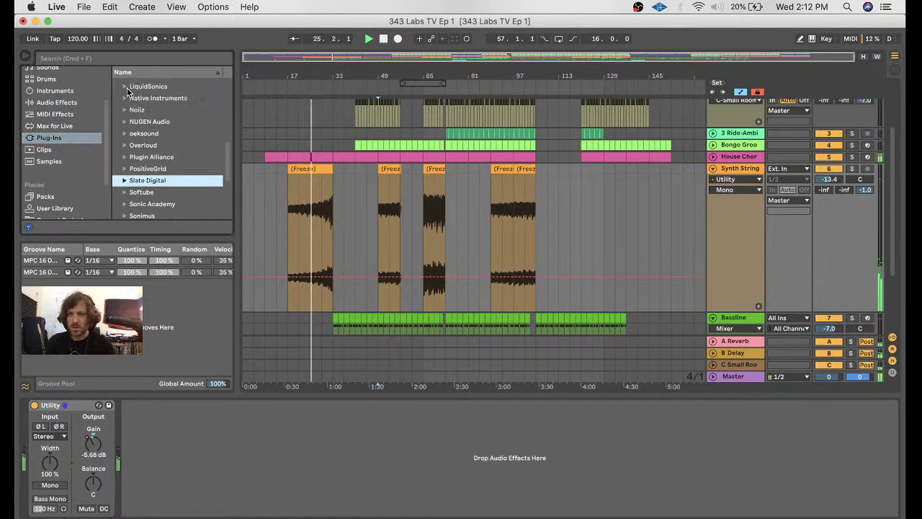
scroll(127, 92, down, 3)
scroll(159, 148, down, 2)
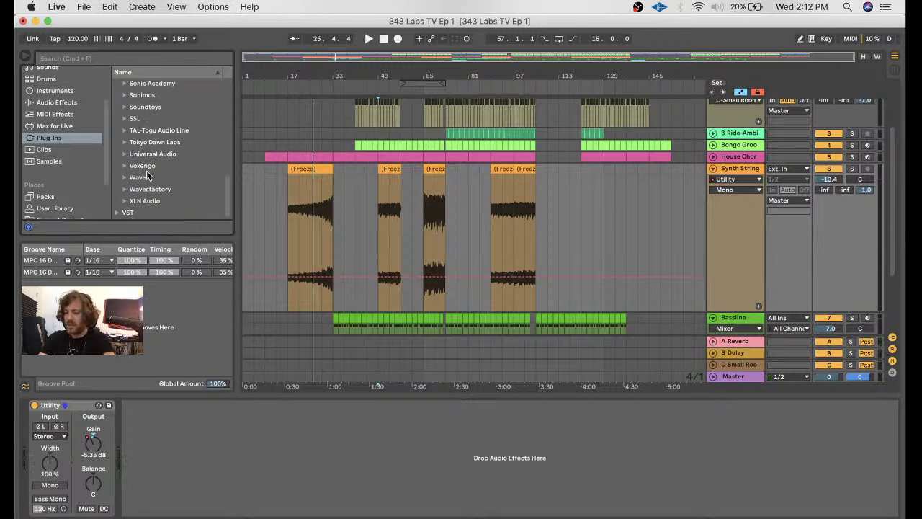
click(121, 153)
scroll(191, 204, down, 5)
scroll(191, 204, down, 15)
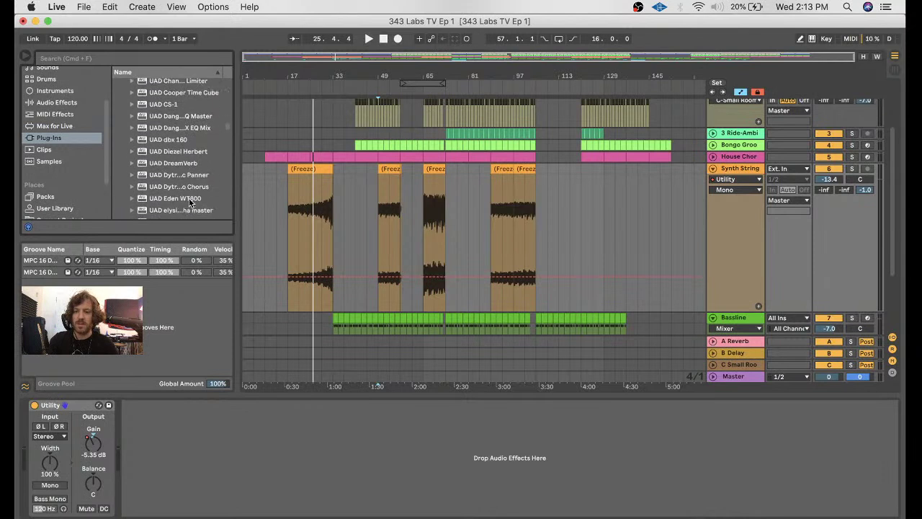
scroll(190, 204, down, 12)
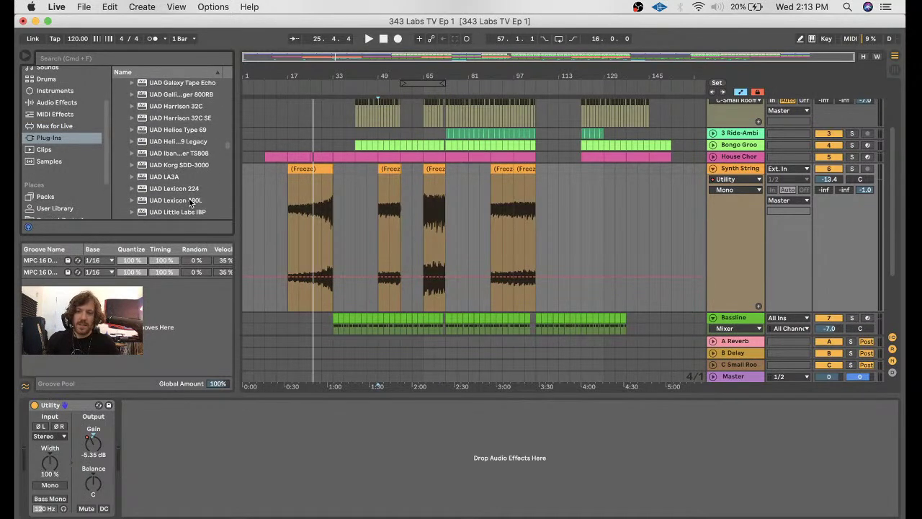
scroll(189, 203, down, 8)
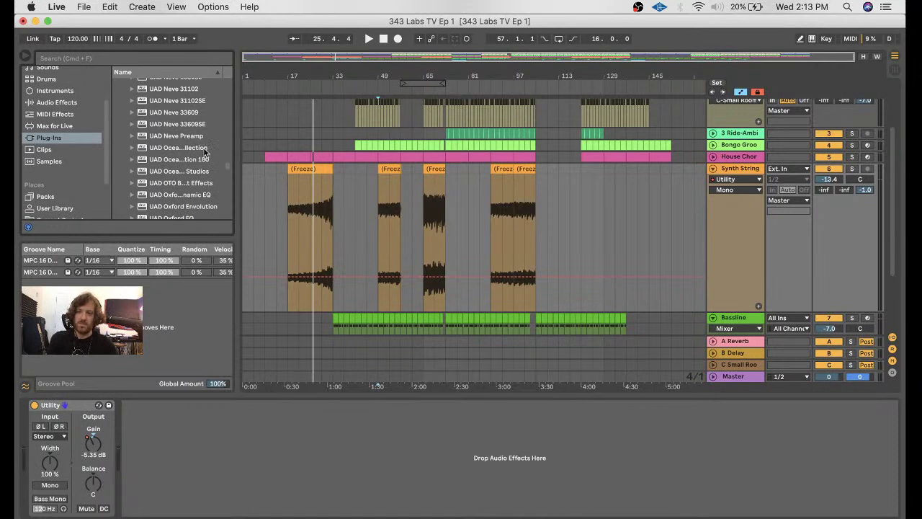
scroll(178, 156, down, 6)
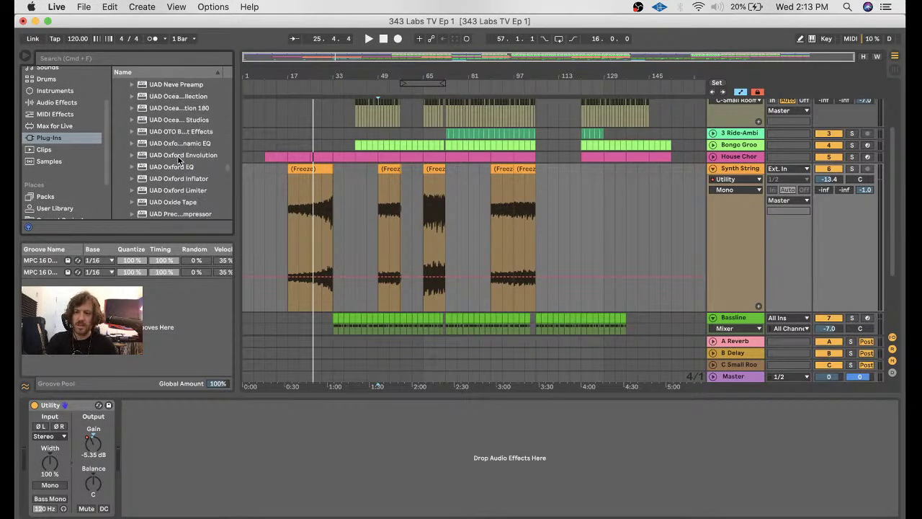
scroll(179, 160, down, 5)
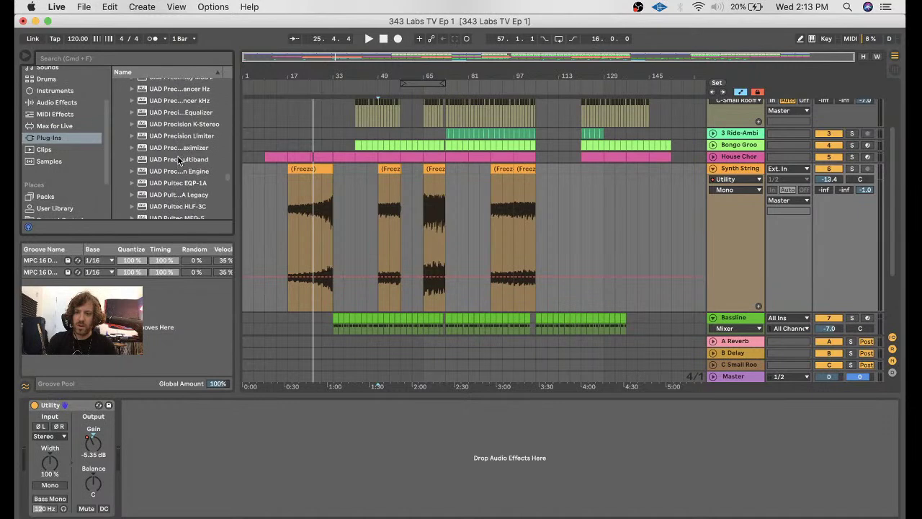
click(205, 177)
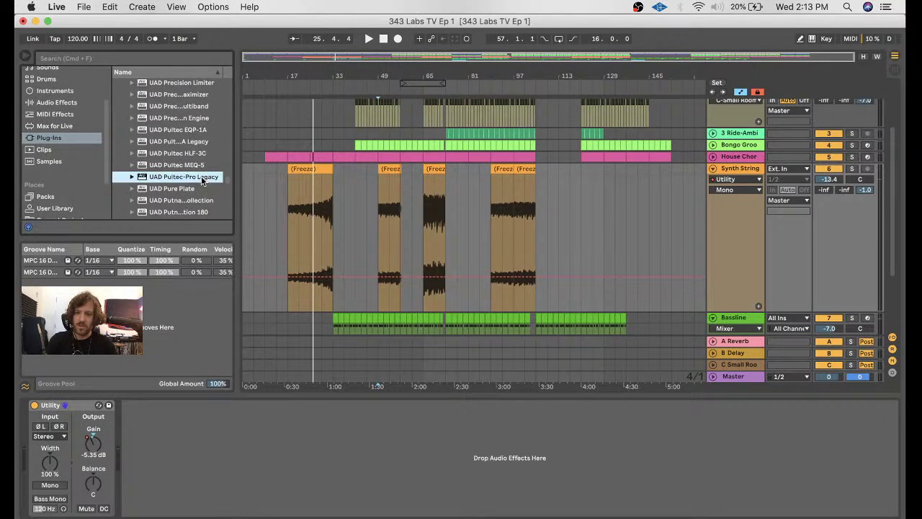
drag(18, 450, 31, 444)
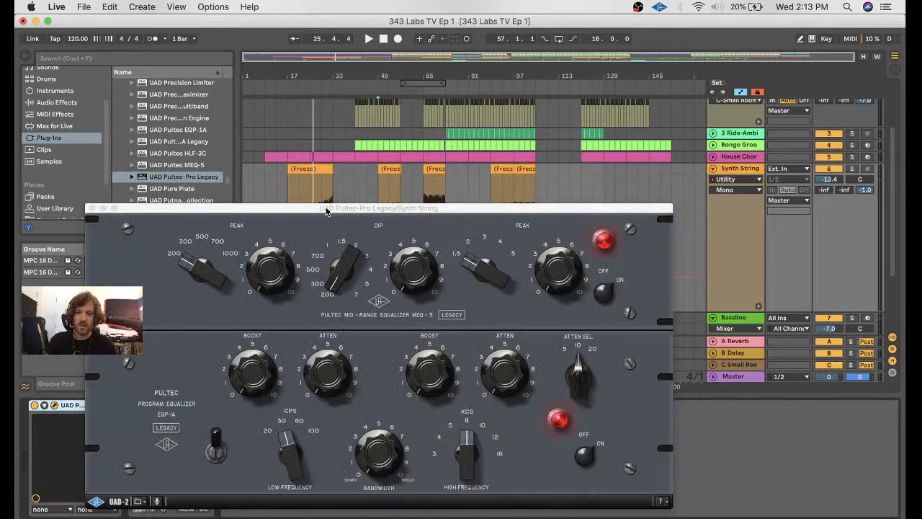
drag(327, 210, 409, 262)
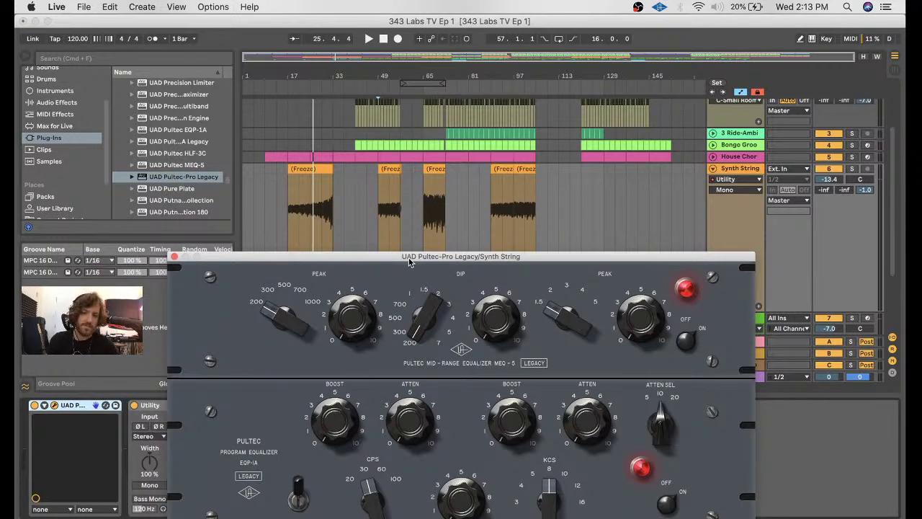
- Play the Synth String from its first clip's start and dial in the Pultec's mid-range dip frequency and a moderate dip amount
click(288, 222)
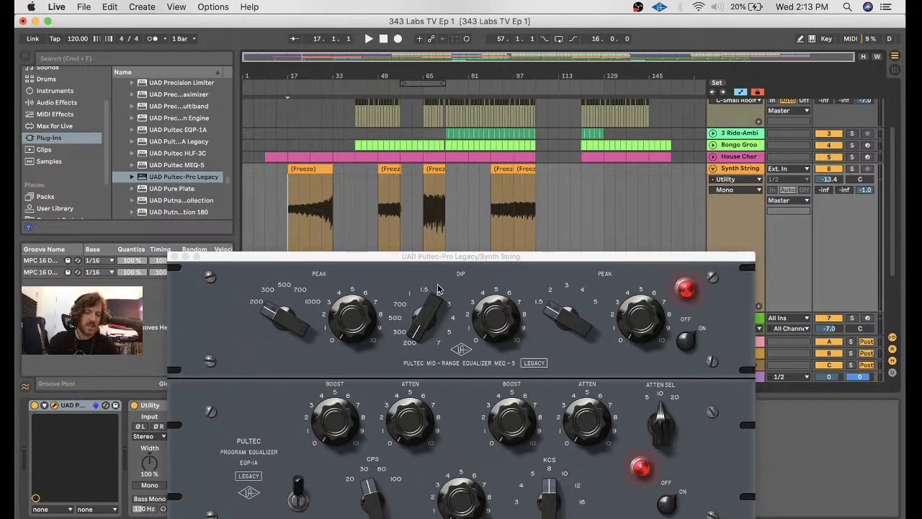
drag(416, 328, 441, 252)
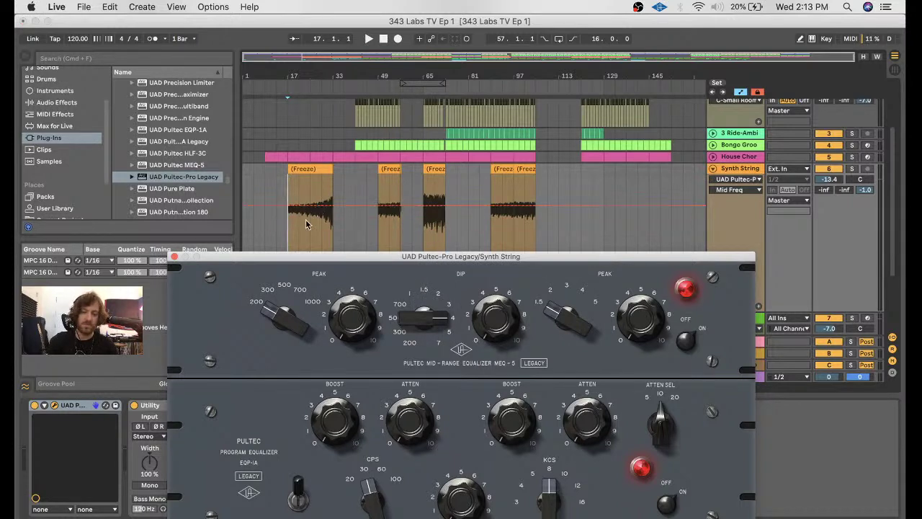
key(space)
drag(494, 324, 481, 287)
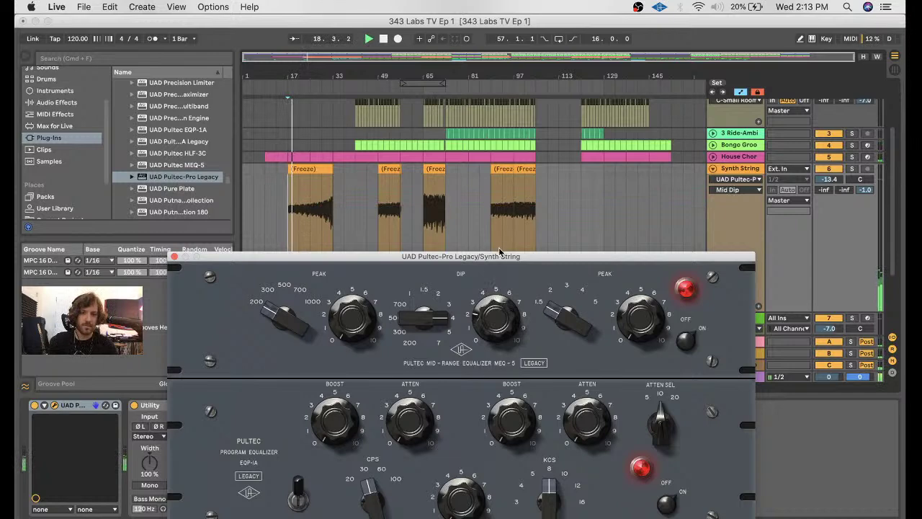
- Reveal the whole Pultec interface, set its high frequency to 10 KCS, widen the bandwidth and adjust the high-frequency attenuation
drag(499, 253, 499, 204)
drag(549, 437, 560, 447)
drag(461, 441, 481, 397)
drag(590, 358, 595, 353)
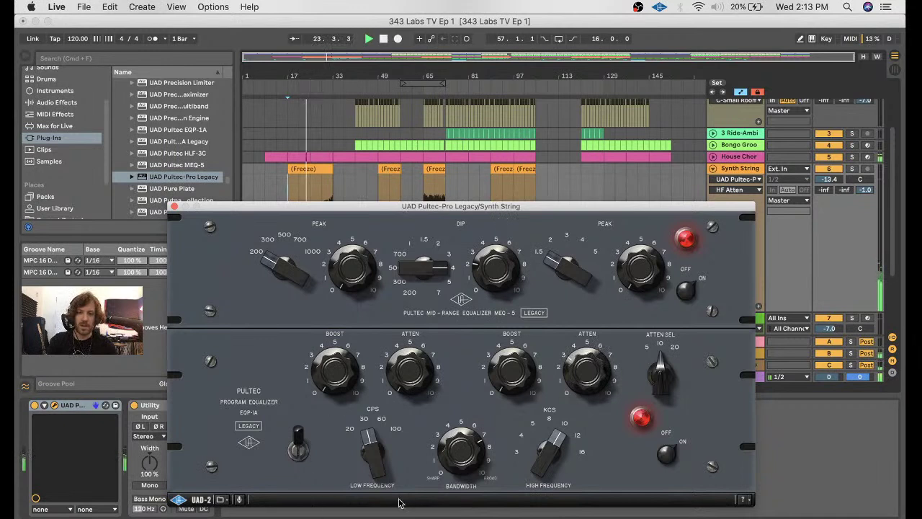
- Boost the Pultec's low frequency slightly at 100 CPS and lower the Synth String track volume to -14.9 dB
drag(380, 461, 376, 445)
drag(336, 368, 329, 305)
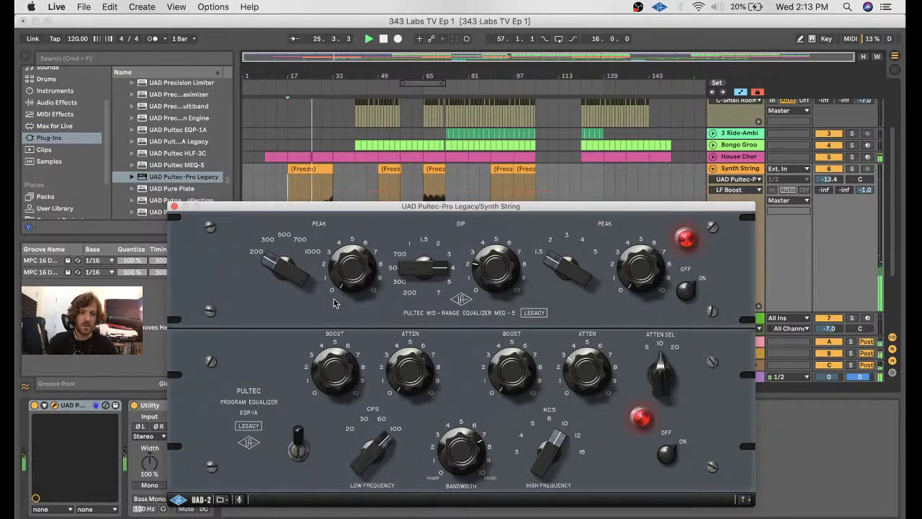
click(829, 179)
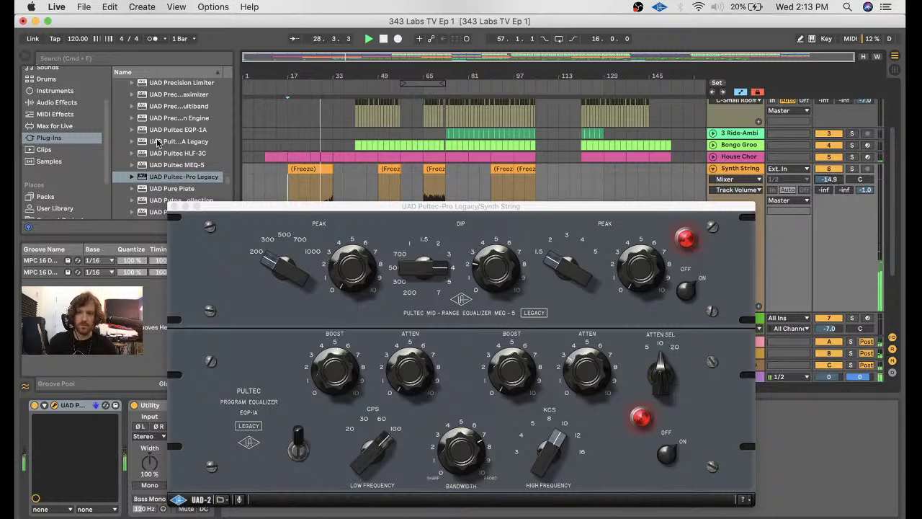
- Hide the Pultec window and collapse the Universal Audio and Audio Units folders in the browser
scroll(157, 143, up, 5)
scroll(157, 142, up, 15)
key(super+alt+p)
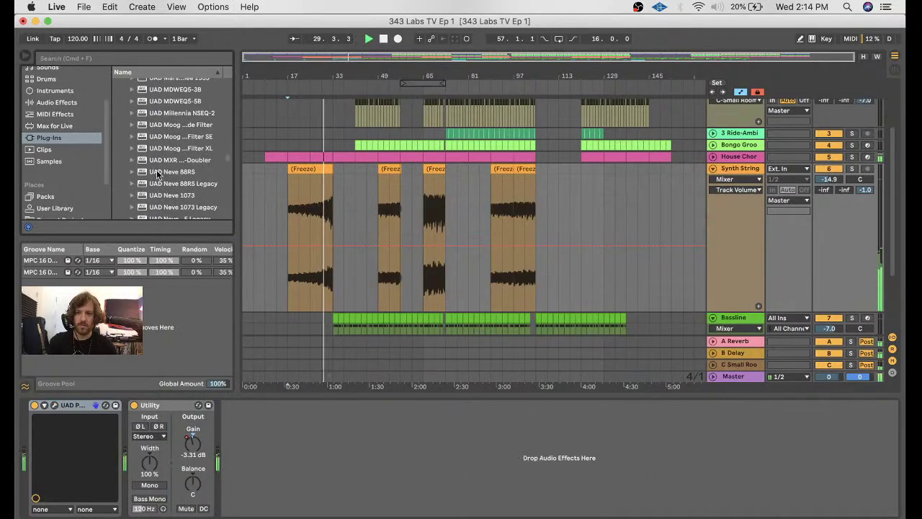
scroll(156, 175, up, 5)
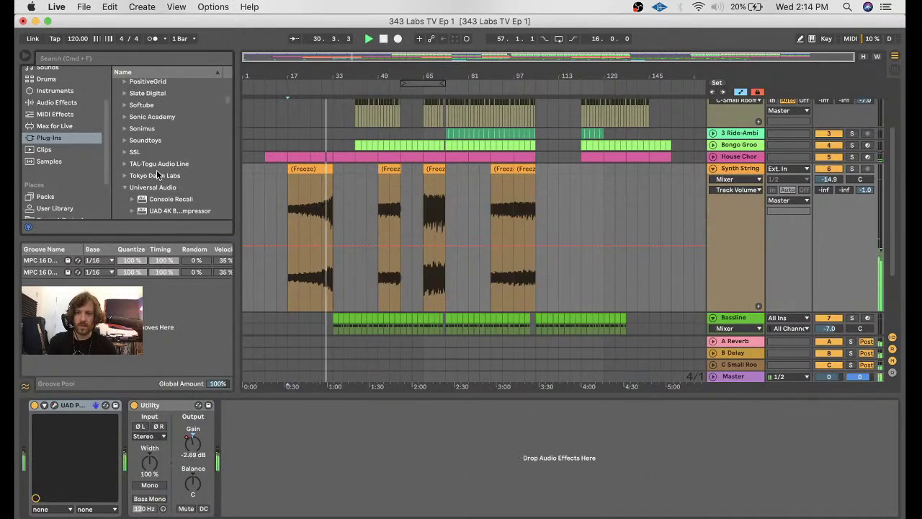
click(156, 170)
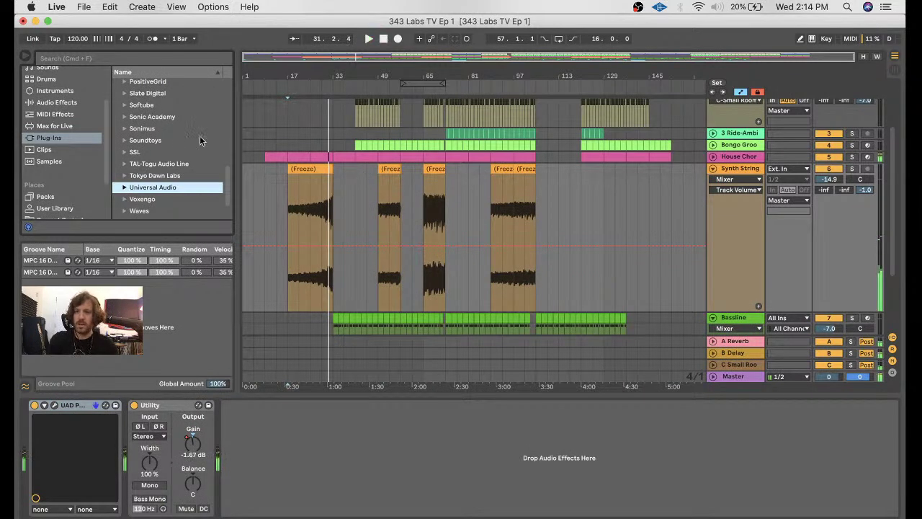
scroll(168, 137, up, 10)
click(117, 84)
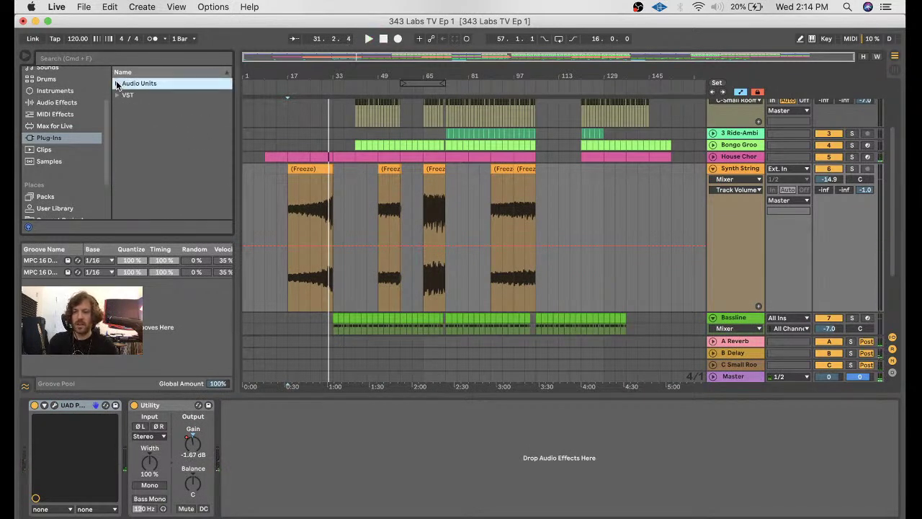
- Add an EQ Eight to the Synth String track and place it between the Pultec and Utility
click(59, 104)
scroll(129, 139, up, 10)
scroll(130, 138, down, 1)
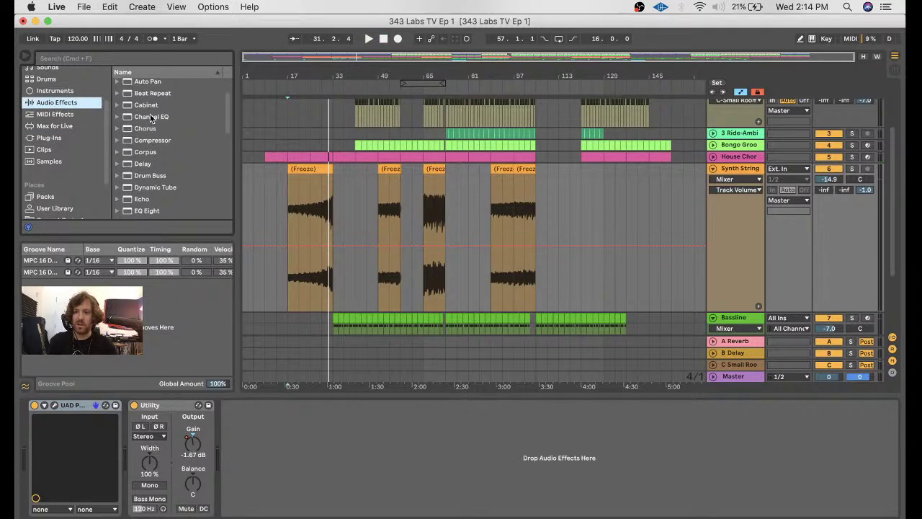
click(153, 118)
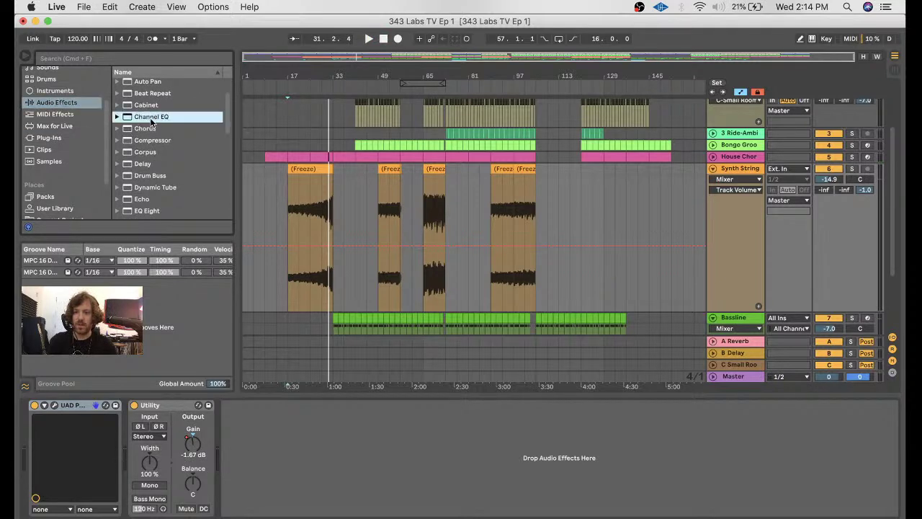
scroll(151, 122, down, 3)
click(154, 173)
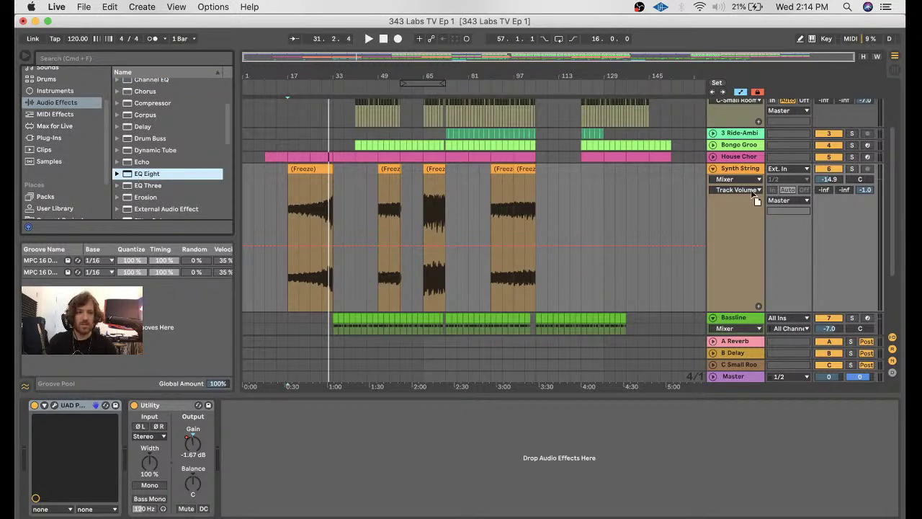
key(Return)
drag(328, 405, 127, 431)
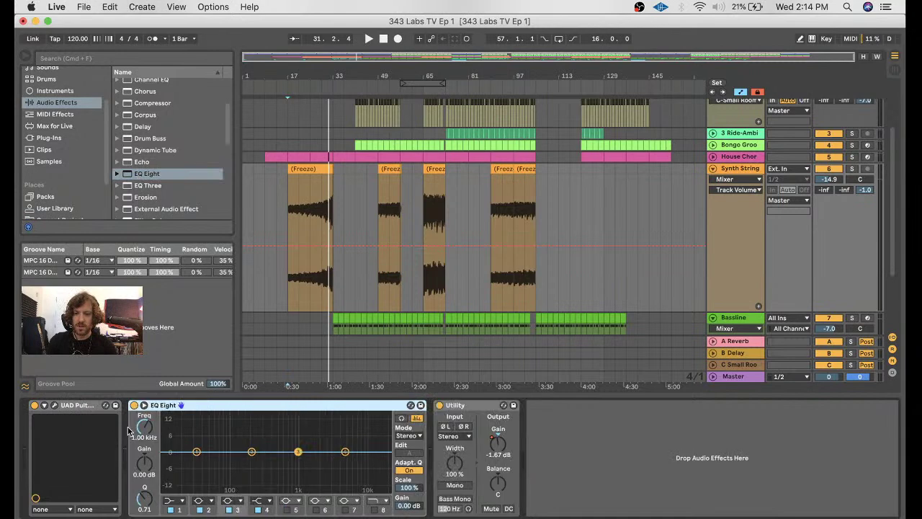
- Solo the Synth String, play its first clip and boost EQ Eight band 3 by 15 dB at 1.11 kHz with Q 18
click(852, 168)
click(288, 216)
key(space)
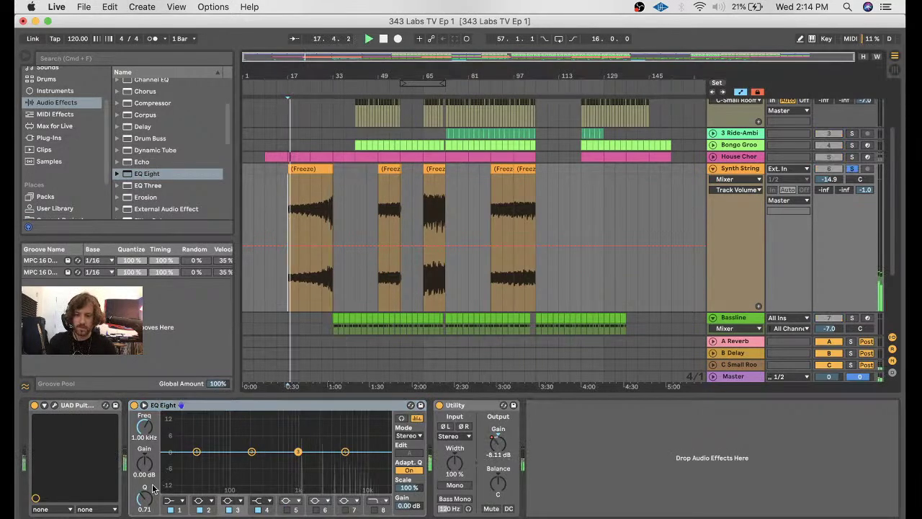
drag(147, 494, 148, 432)
drag(297, 451, 301, 415)
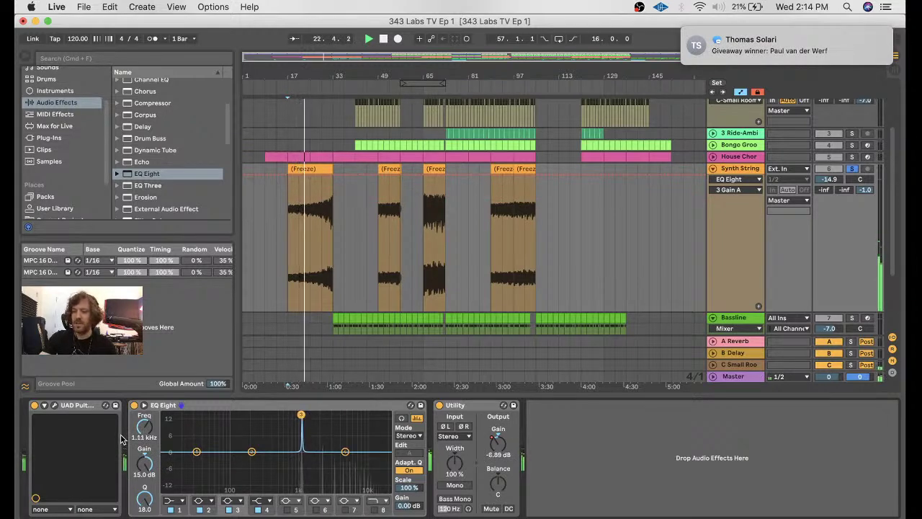
- Turn EQ Eight band 3 into a -9.29 dB cut with Q 5.23 and unsolo the Synth String to hear it in the mix
drag(144, 462, 145, 507)
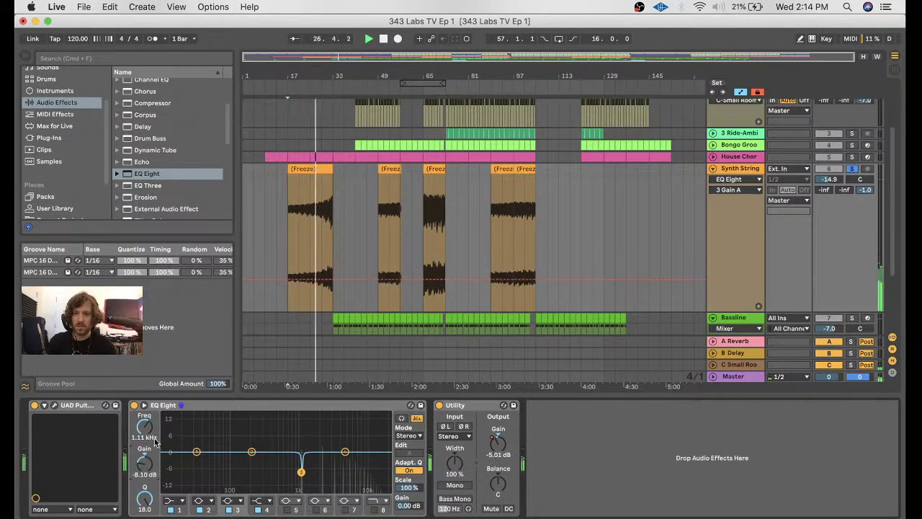
click(852, 168)
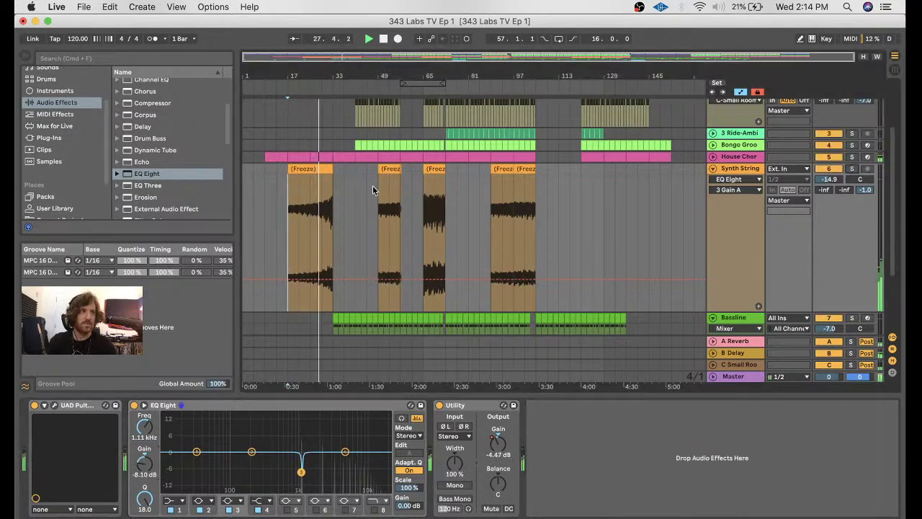
drag(145, 462, 144, 459)
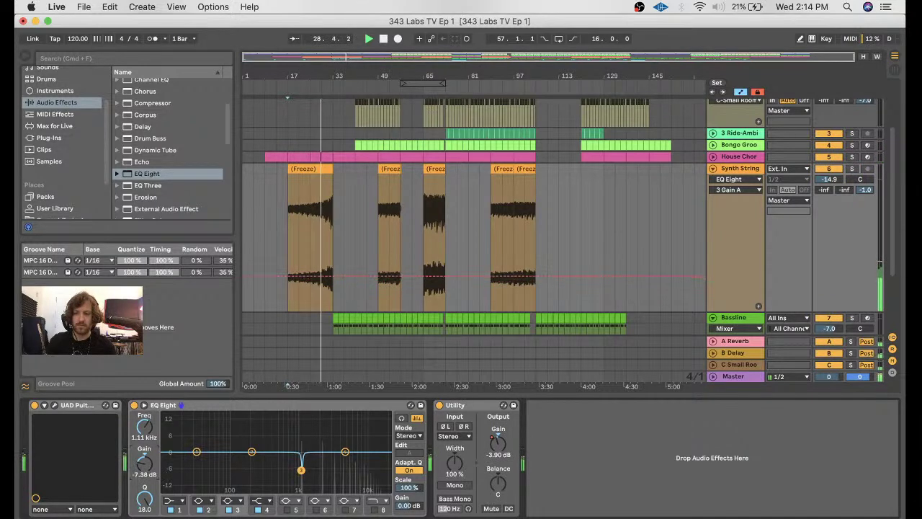
drag(152, 494, 145, 499)
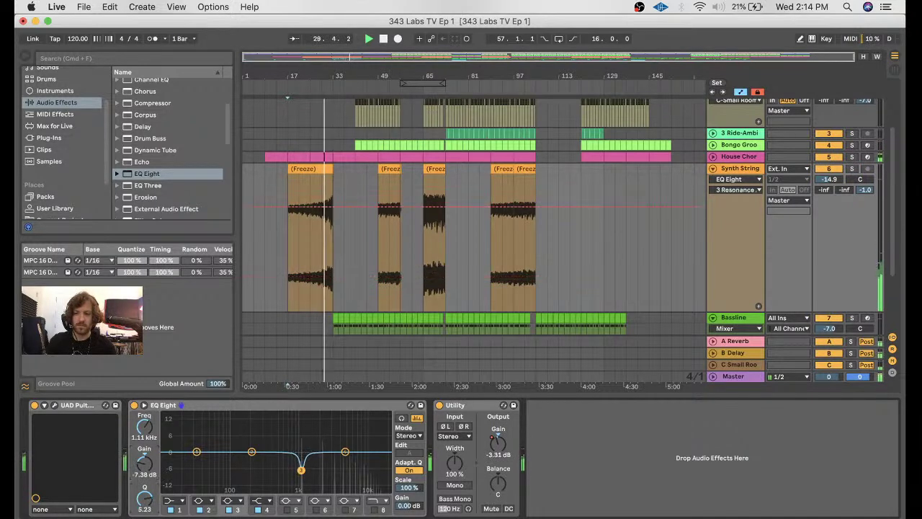
drag(145, 465, 145, 469)
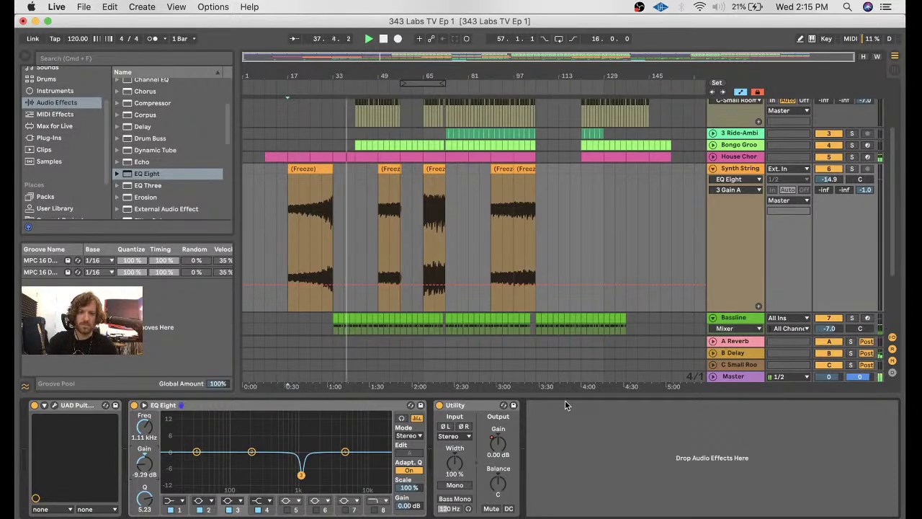
- Hide the device chain and the automation envelopes, and fold the Drums and 909 OH tracks
key(super+alt+l)
key(h)
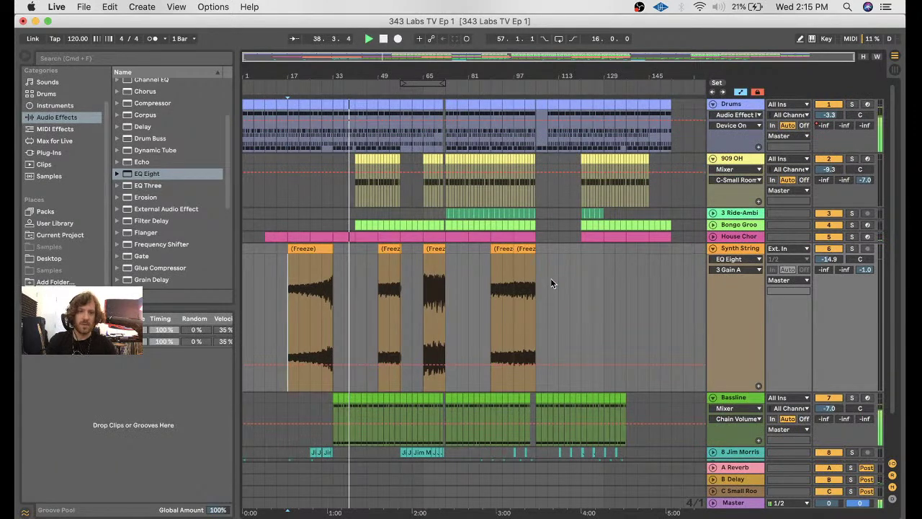
click(742, 92)
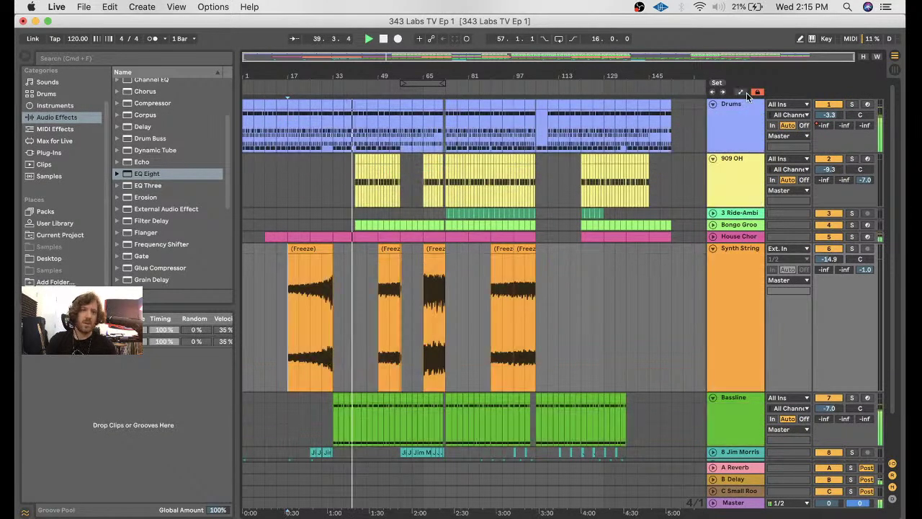
click(713, 104)
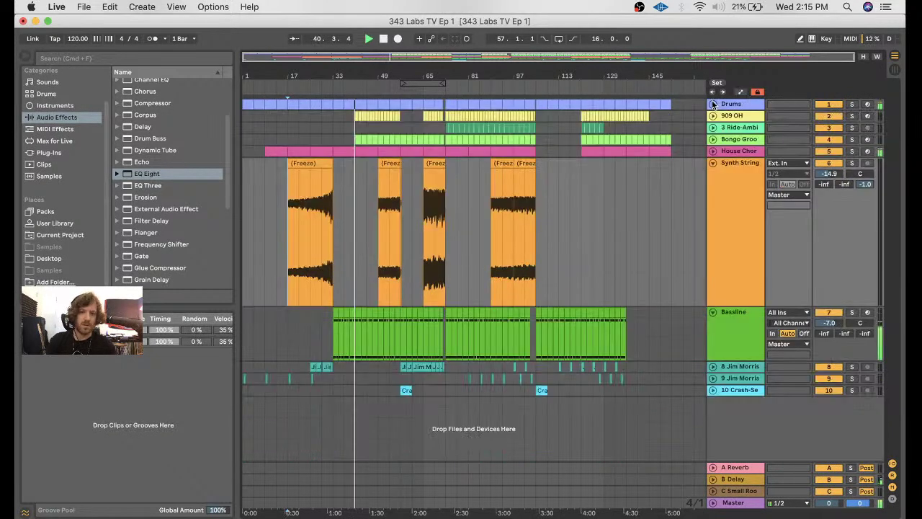
- Group the Drums, 909 OH, Ride and Bongo tracks and name the group "Drum Group"
click(735, 105)
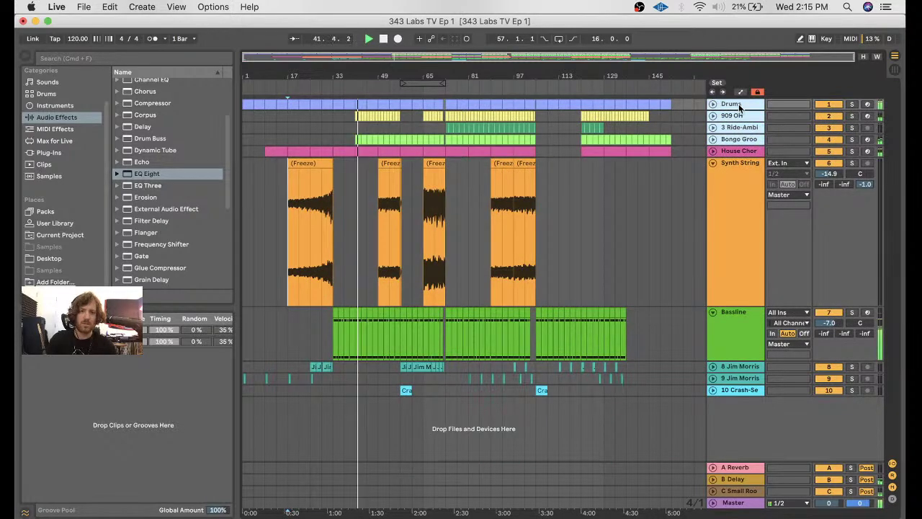
key(super+g)
key(super+r)
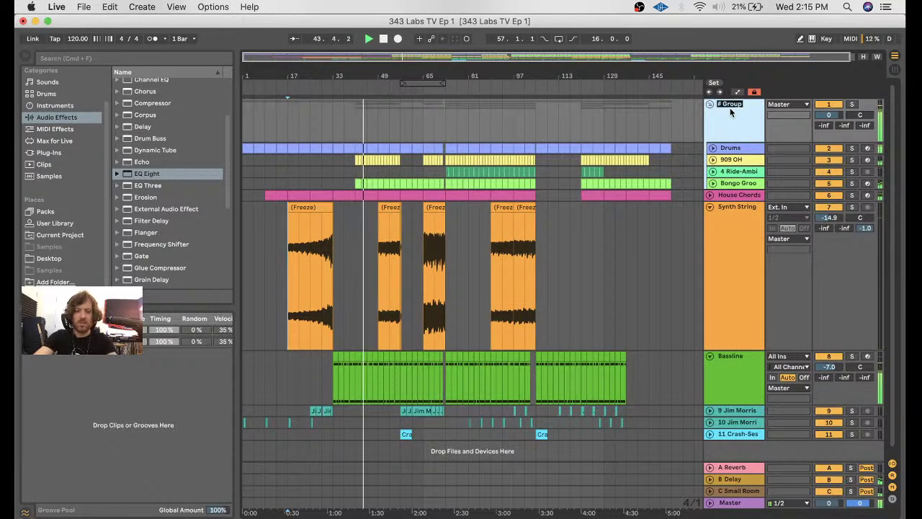
text(Drum Group)
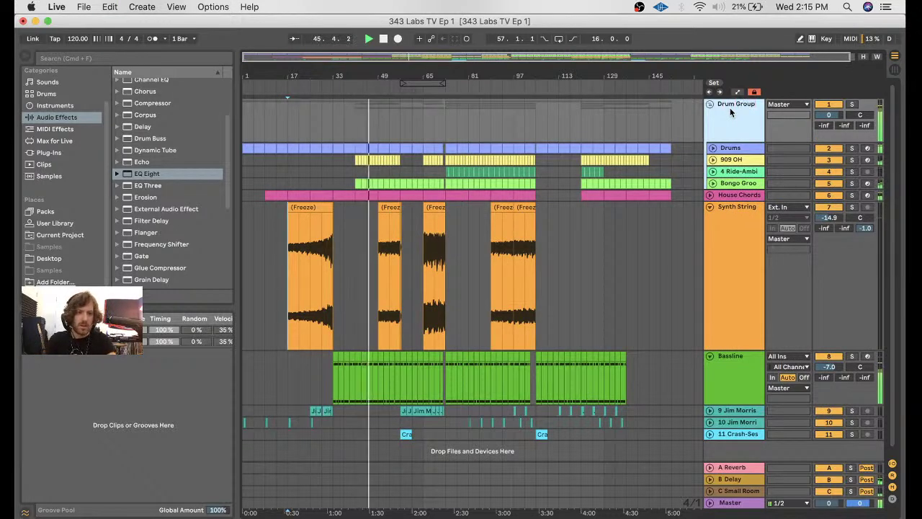
- Move the Bassline track into the Drum Group
click(720, 365)
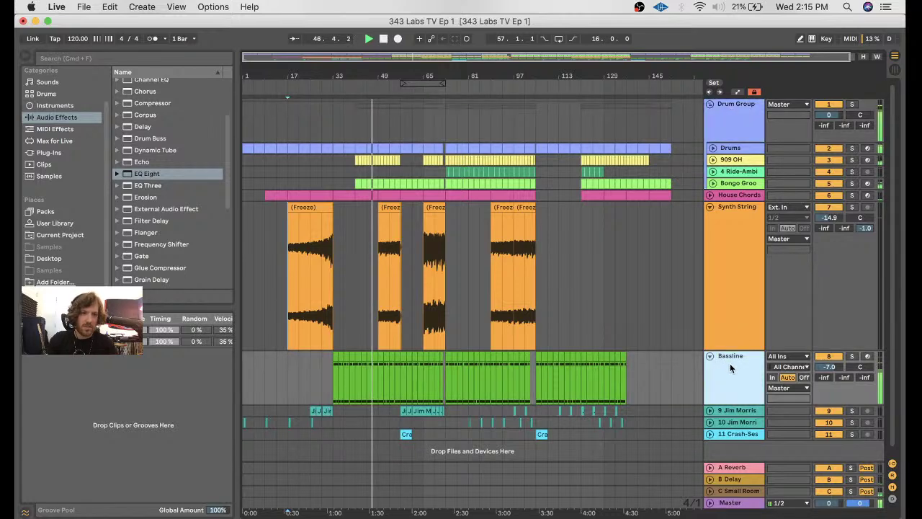
click(738, 160)
click(738, 148)
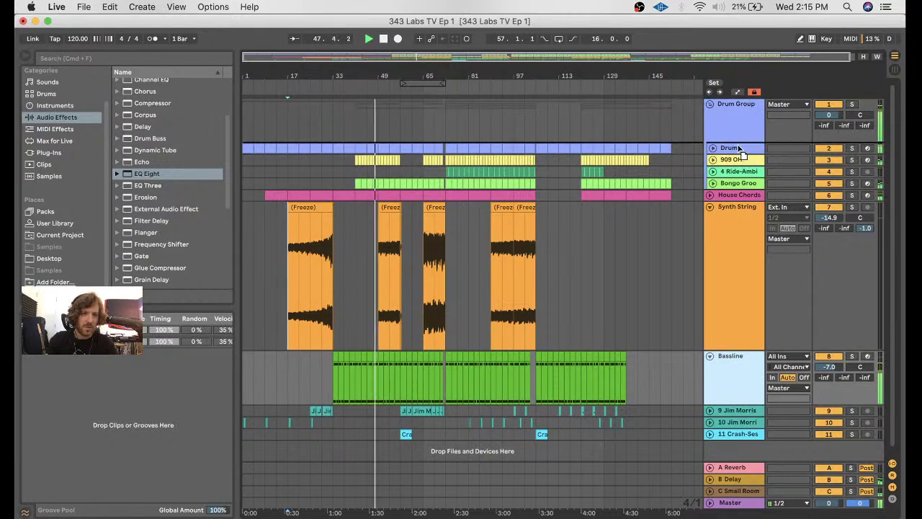
drag(738, 148, 738, 145)
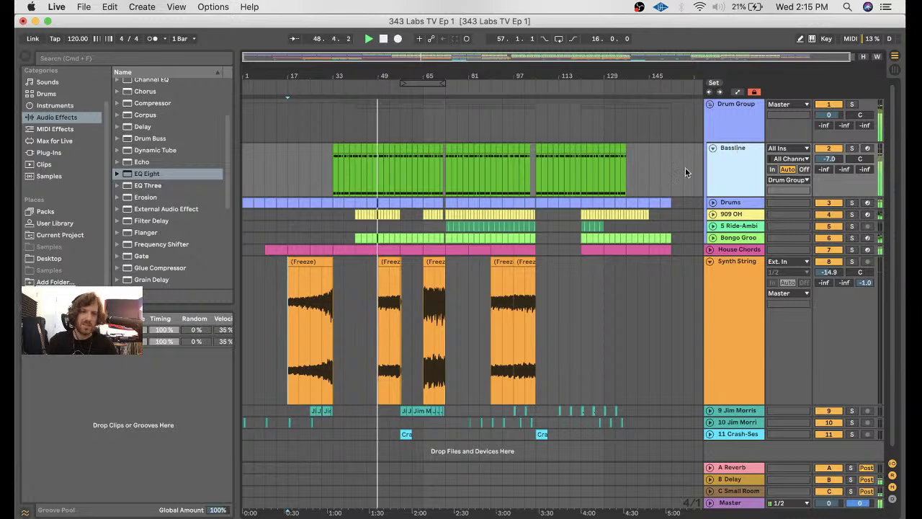
- Place the Drums track above the Bassline inside the Drum Group and fold the Bassline track
click(738, 149)
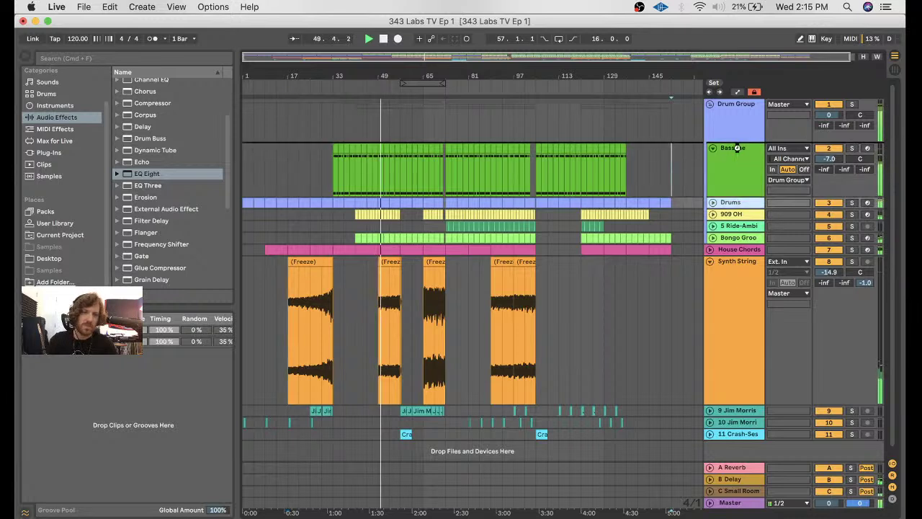
key(super+z)
click(726, 117)
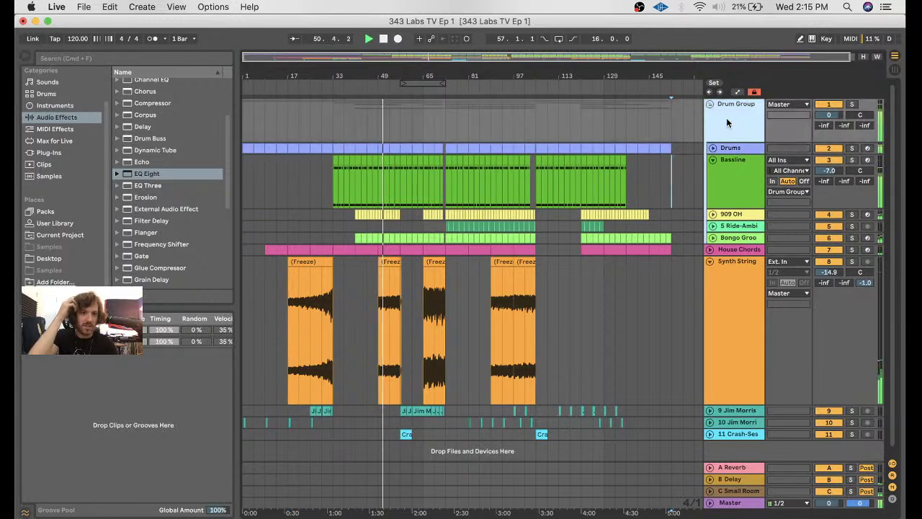
click(712, 159)
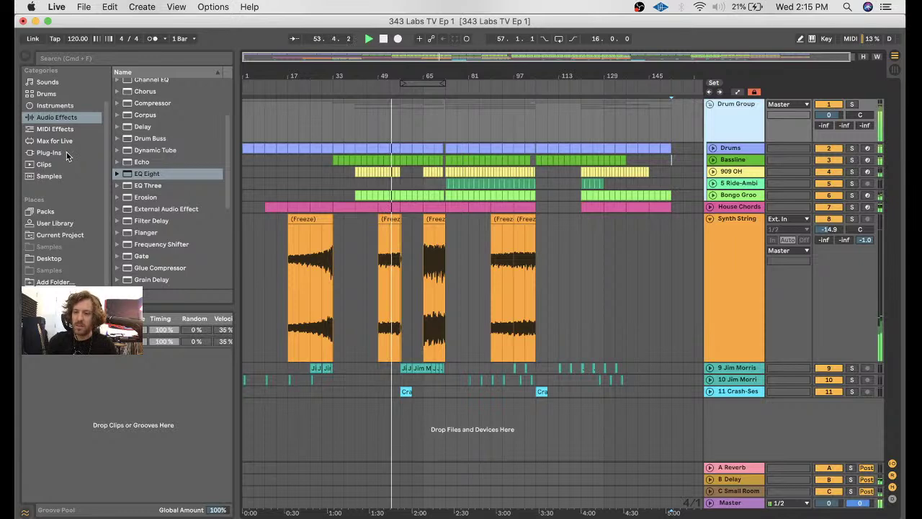
- Load the Universal Audio UAD Fairchild 670 Audio Unit onto the Drum Group
scroll(170, 203, up, 5)
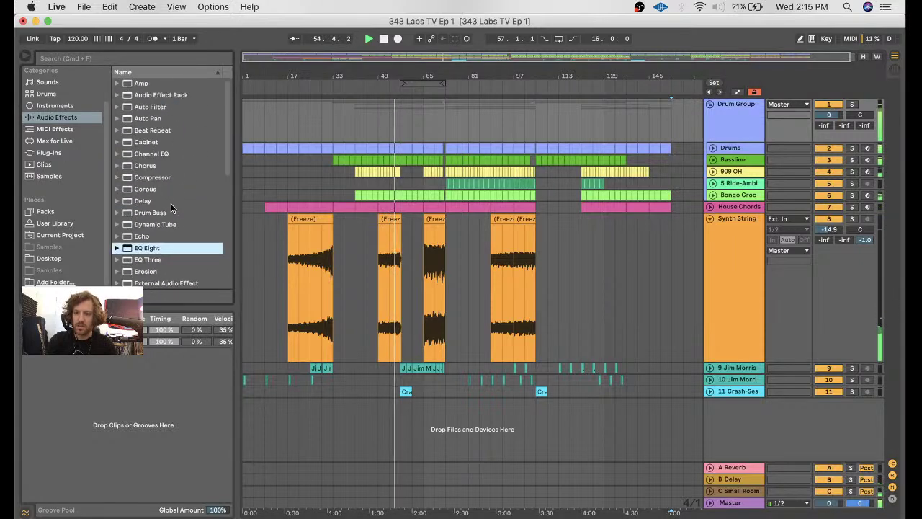
click(62, 152)
click(116, 85)
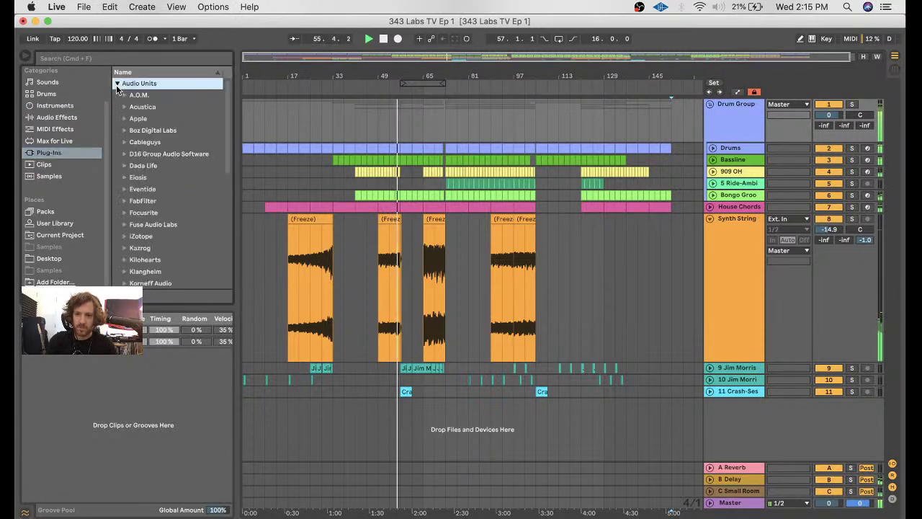
scroll(166, 172, down, 3)
scroll(166, 178, down, 4)
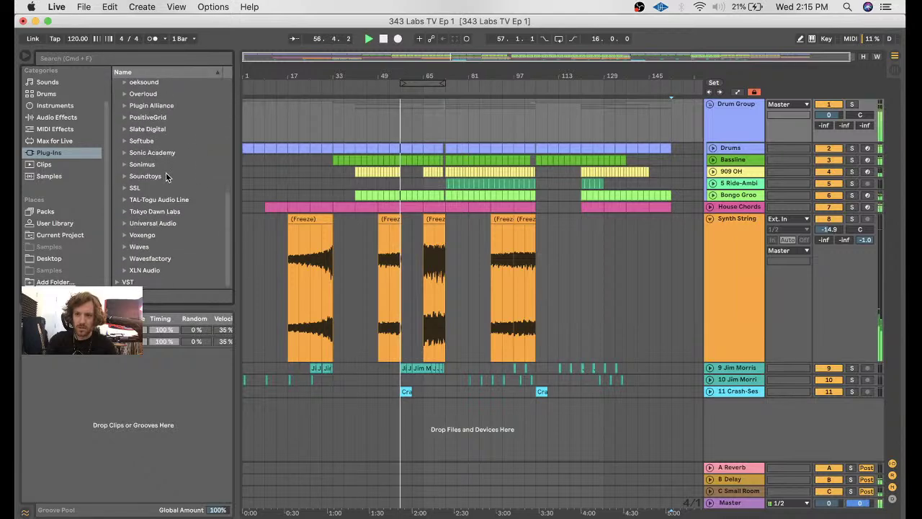
click(128, 224)
scroll(179, 259, down, 8)
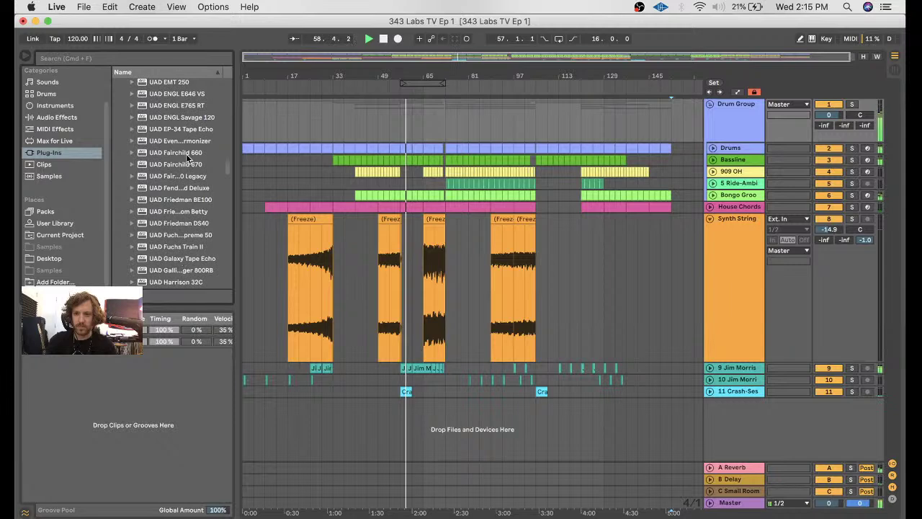
click(187, 163)
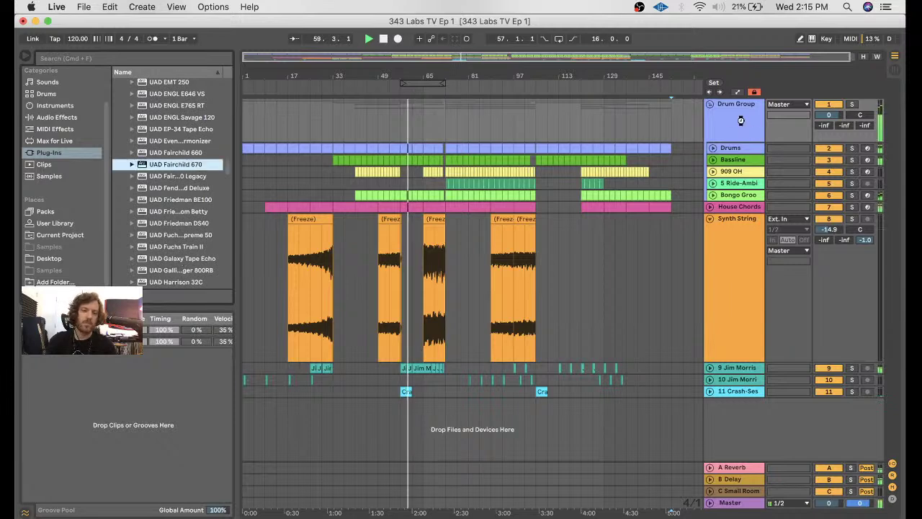
drag(741, 120, 741, 120)
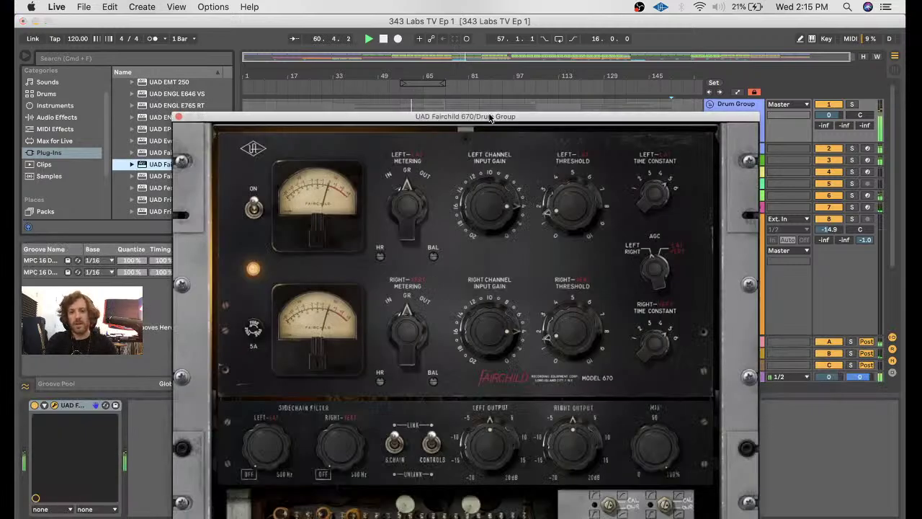
drag(485, 115, 459, 90)
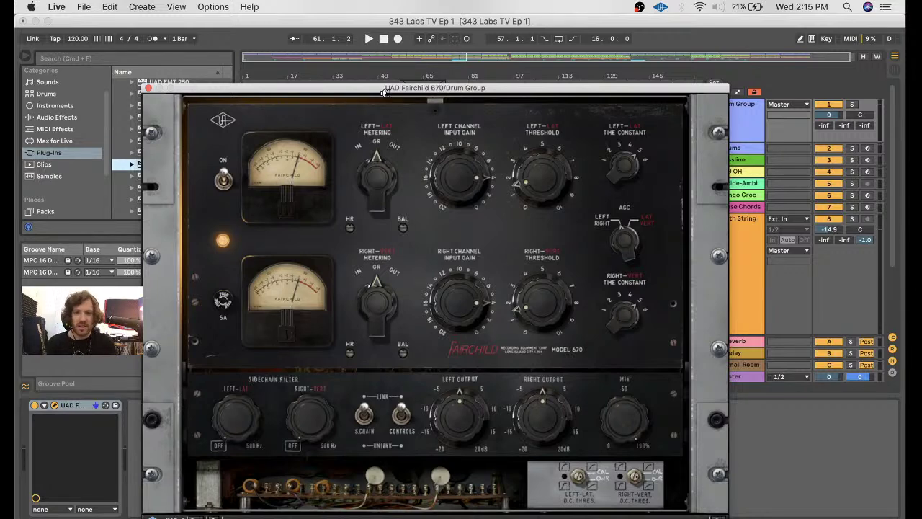
drag(309, 90, 328, 154)
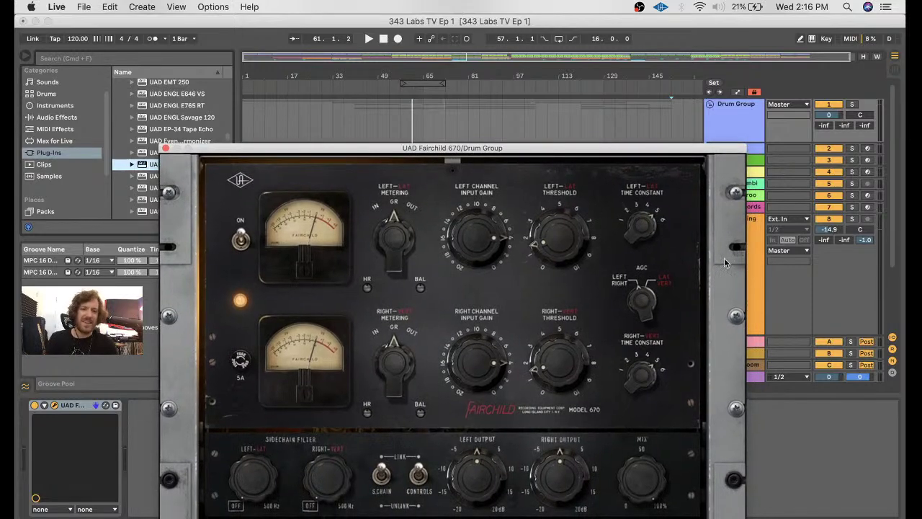
drag(509, 152, 487, 41)
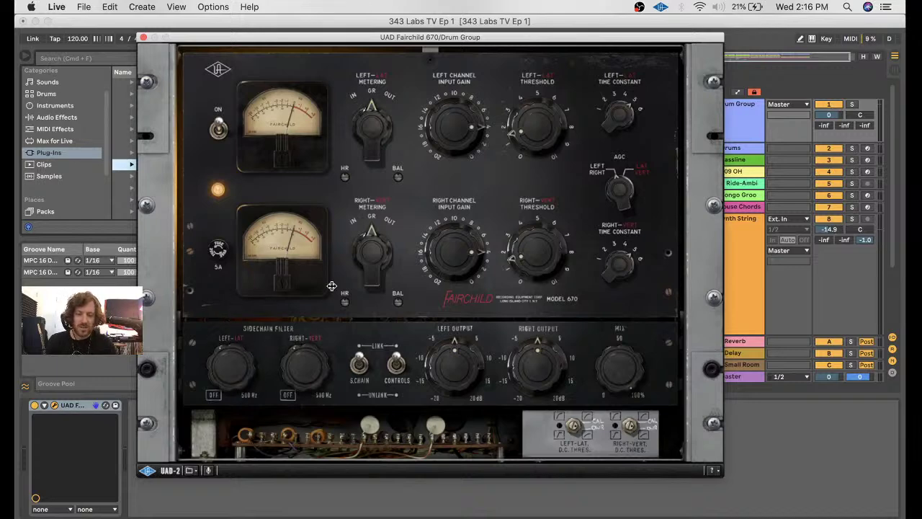
drag(278, 40, 274, 67)
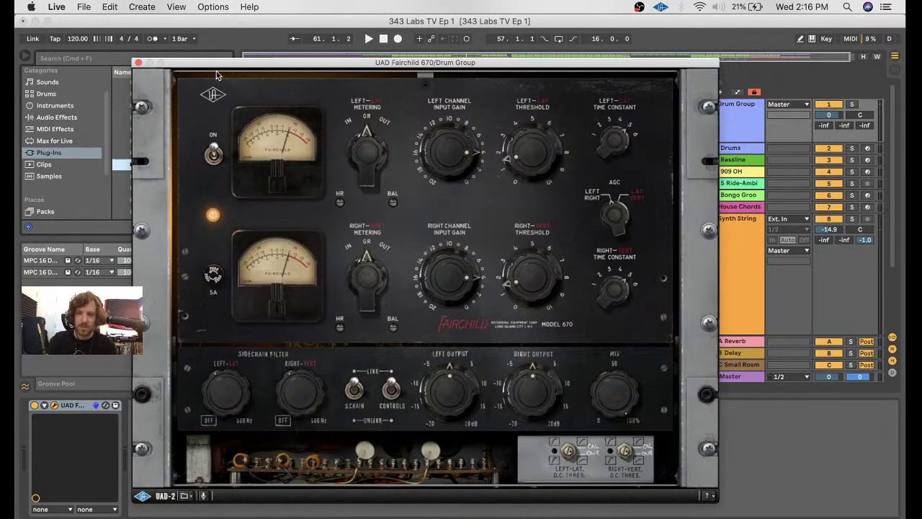
- Play from about bar 41, raise the Fairchild 670's linked thresholds slightly and lower its linked time constants by one position
drag(216, 72, 233, 295)
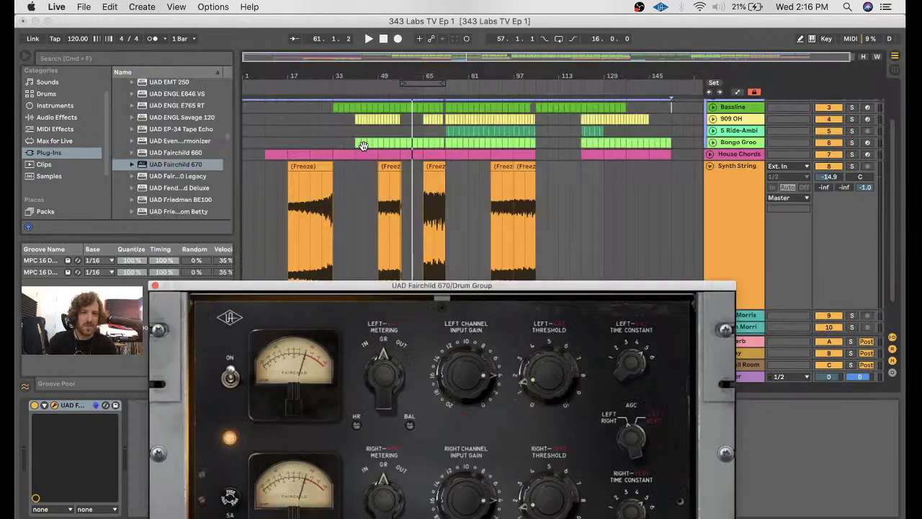
scroll(356, 110, up, 2)
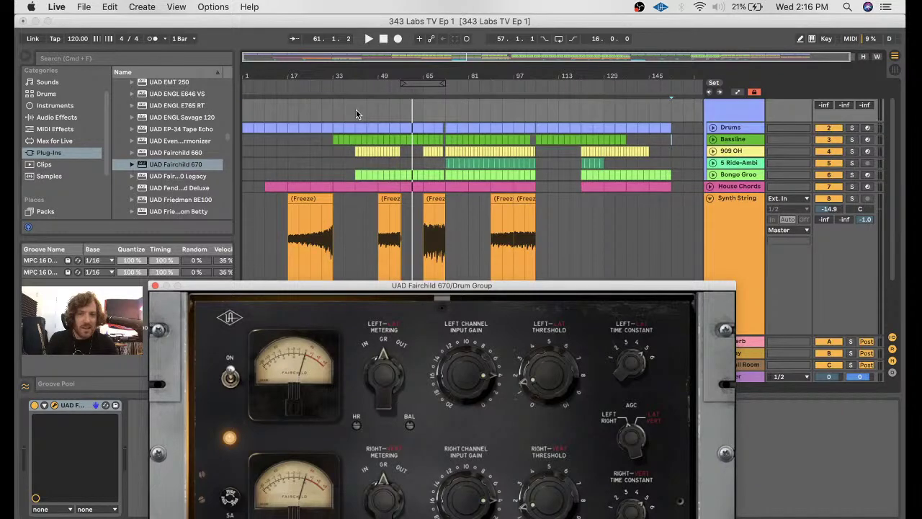
click(356, 110)
key(space)
drag(442, 285, 450, 43)
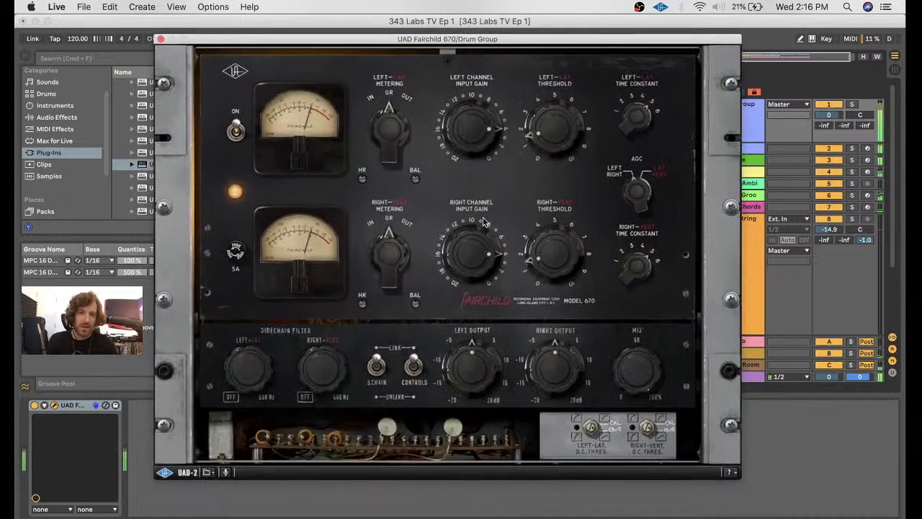
drag(542, 268, 541, 251)
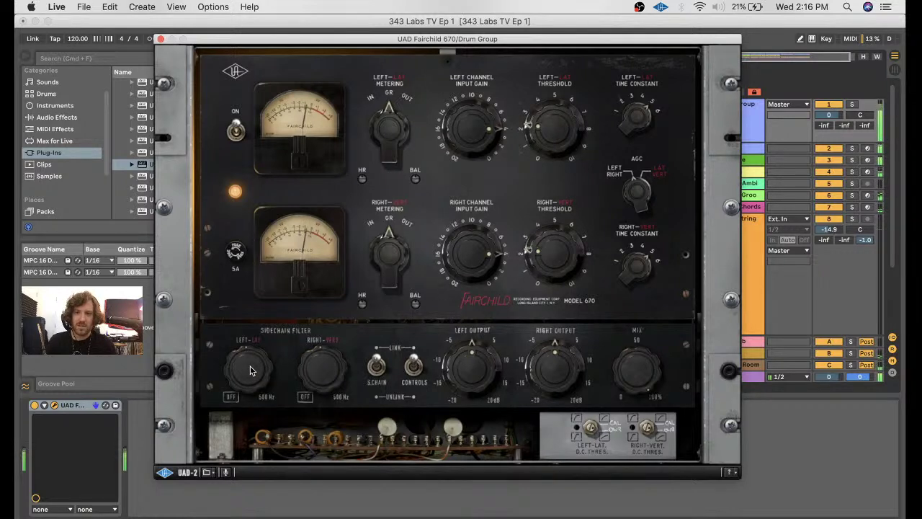
drag(642, 119, 632, 135)
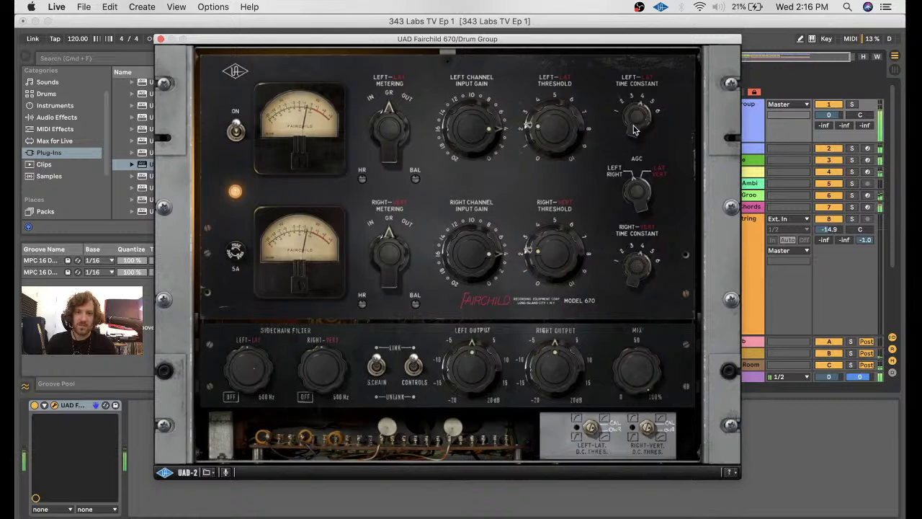
- Compare the Drum Group with the Fairchild 670 off and on, leave it on and close its window
click(237, 133)
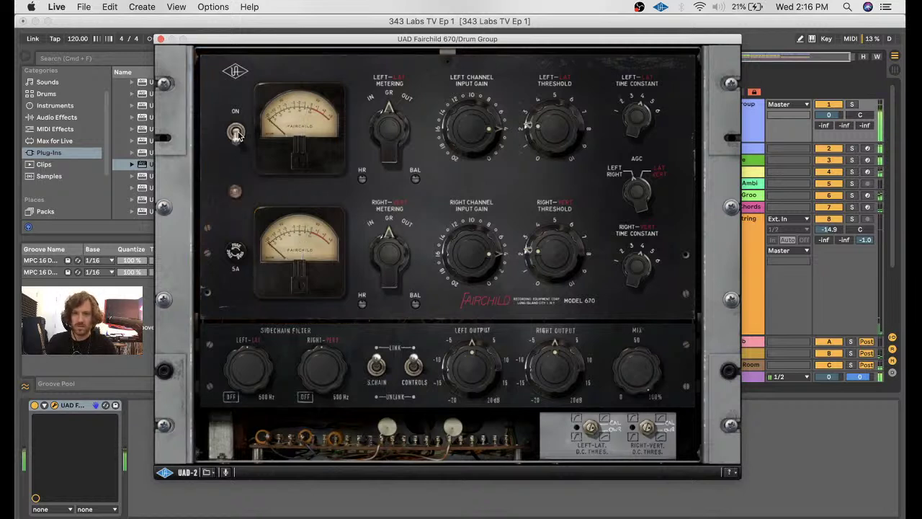
click(237, 133)
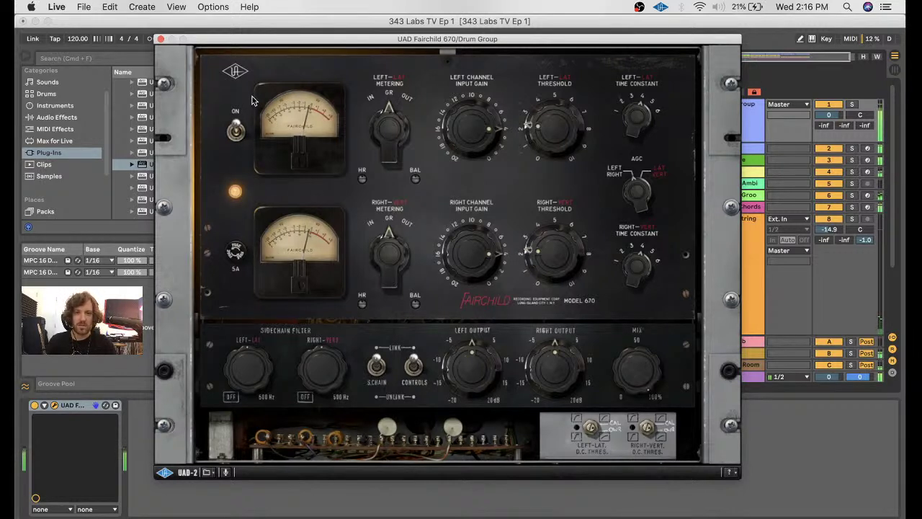
click(237, 132)
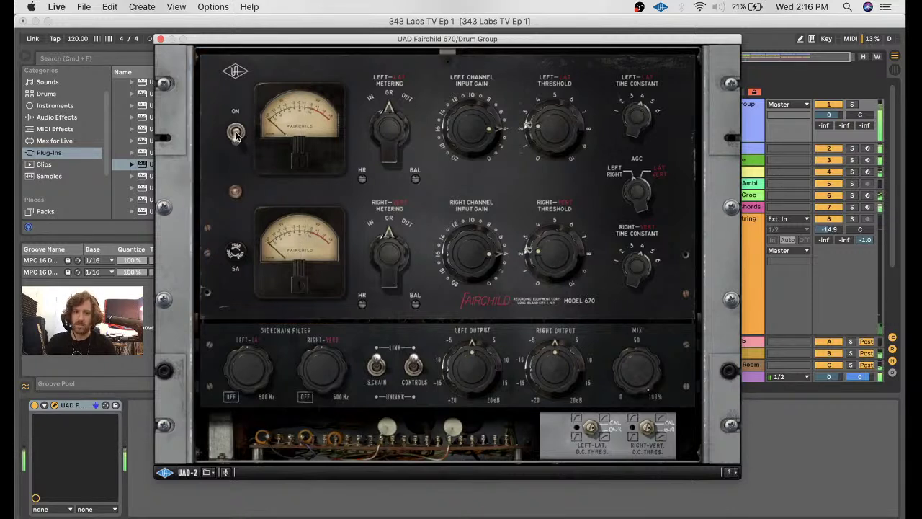
click(237, 133)
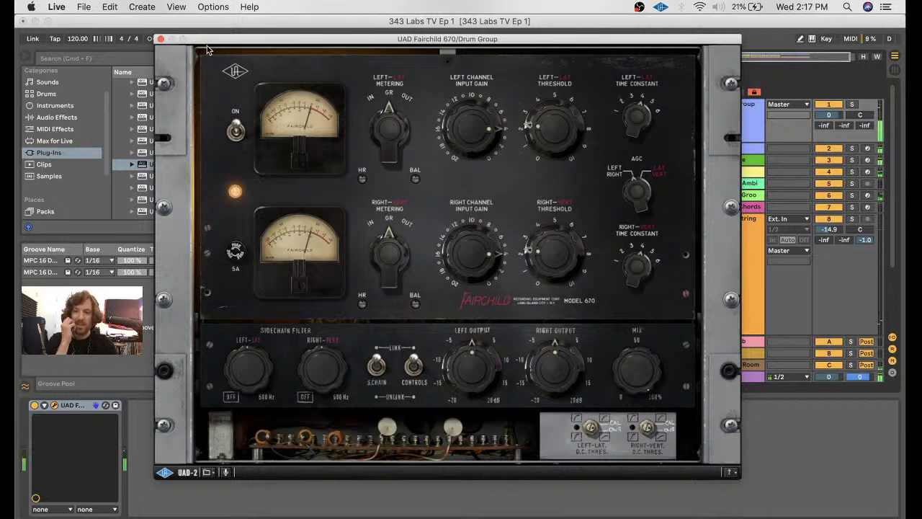
click(161, 39)
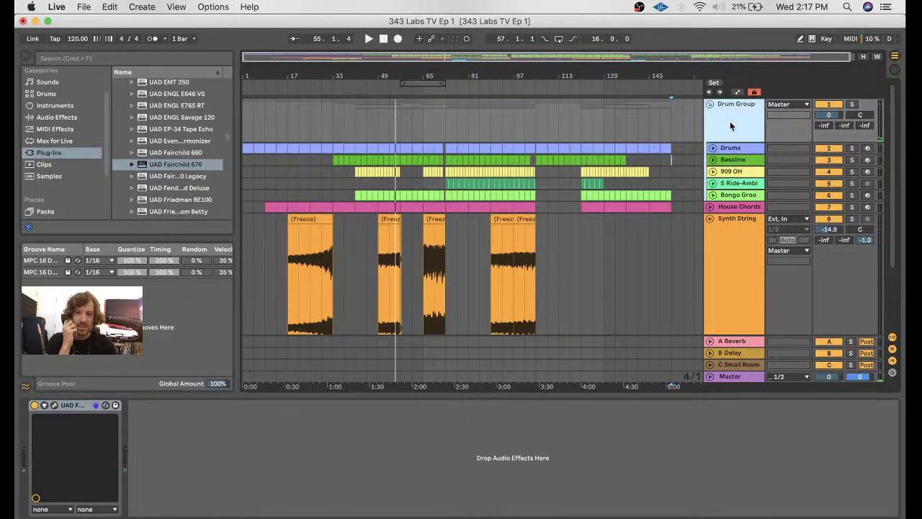
- Insert the Slate Digital Virtual Mix Rack after the Fairchild 670 on the Drum Group
scroll(169, 139, up, 15)
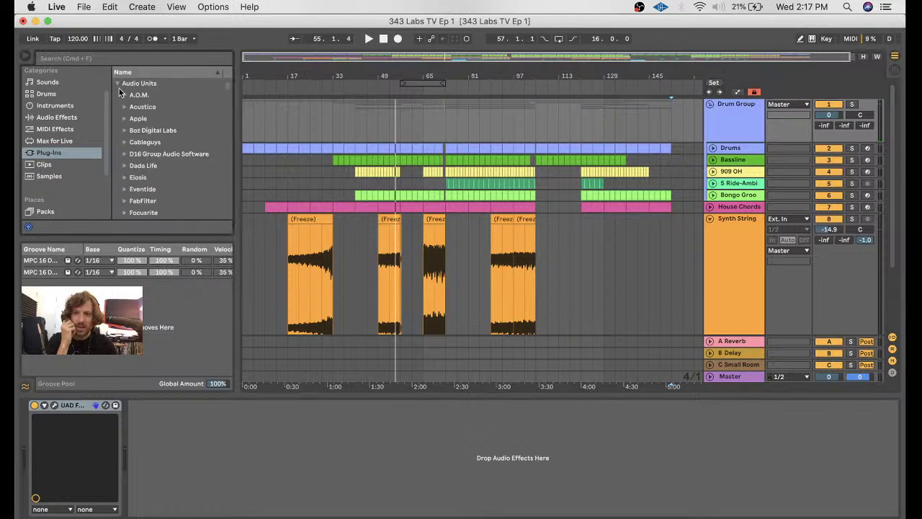
scroll(163, 167, down, 10)
click(128, 159)
scroll(164, 172, down, 5)
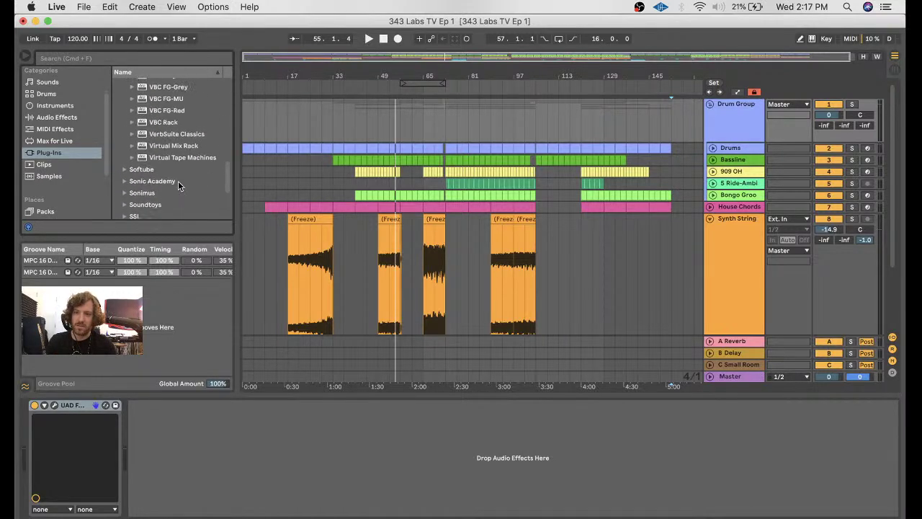
click(201, 160)
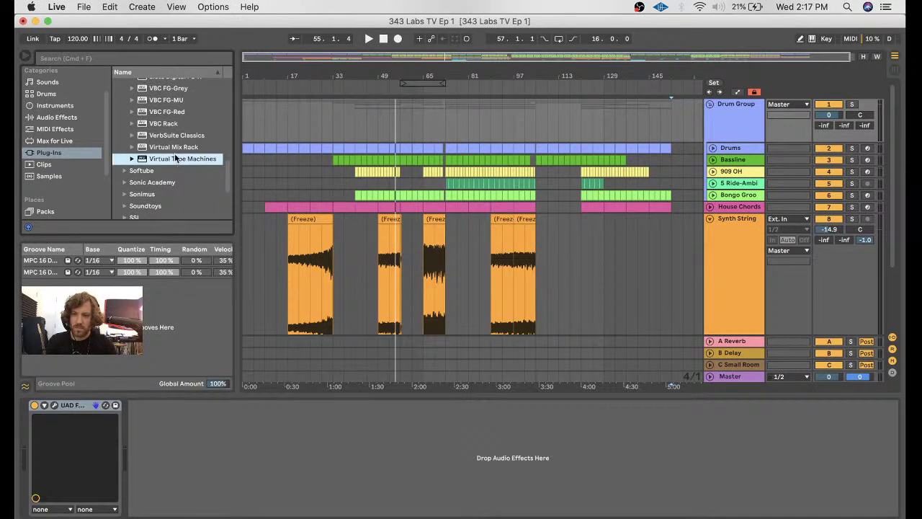
click(178, 148)
drag(179, 149, 153, 425)
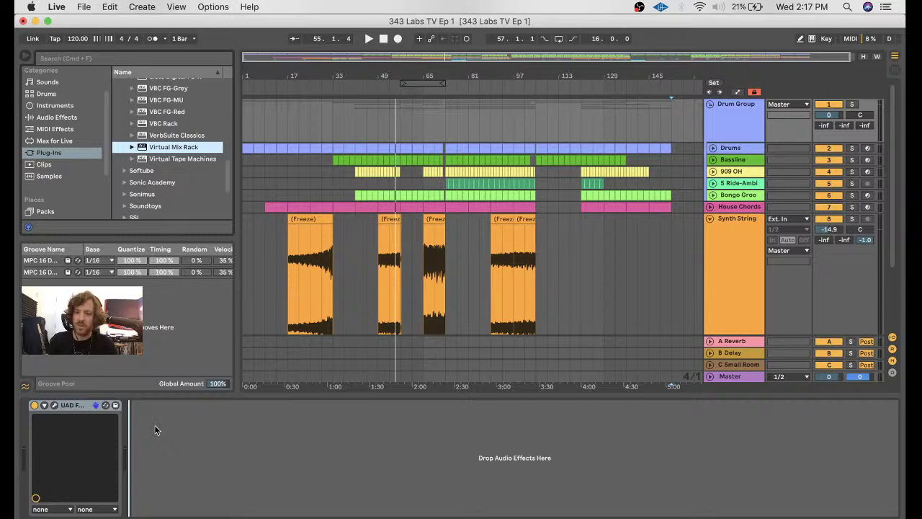
drag(120, 429, 120, 430)
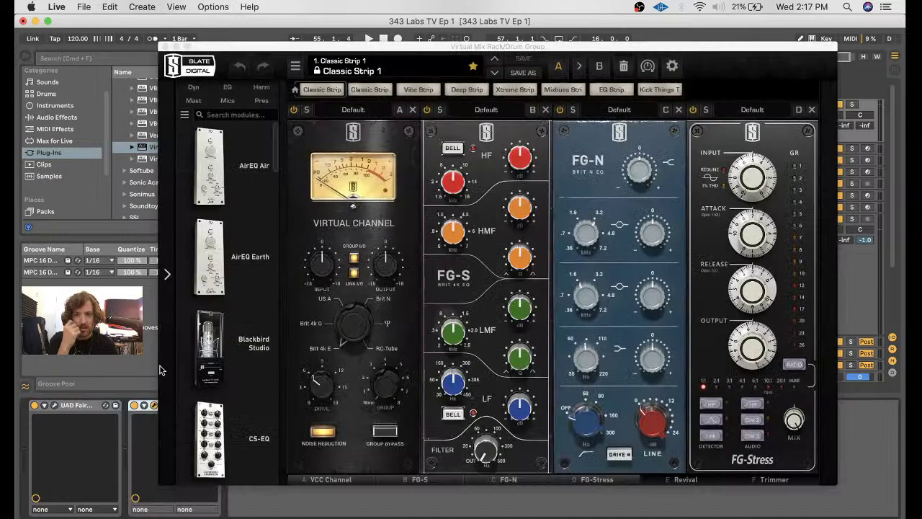
- Remove the FG-S, FG-N, FG-Stress, Revival and Trimmer modules from the Virtual Mix Rack, keeping only the Virtual Channel
click(545, 110)
click(545, 109)
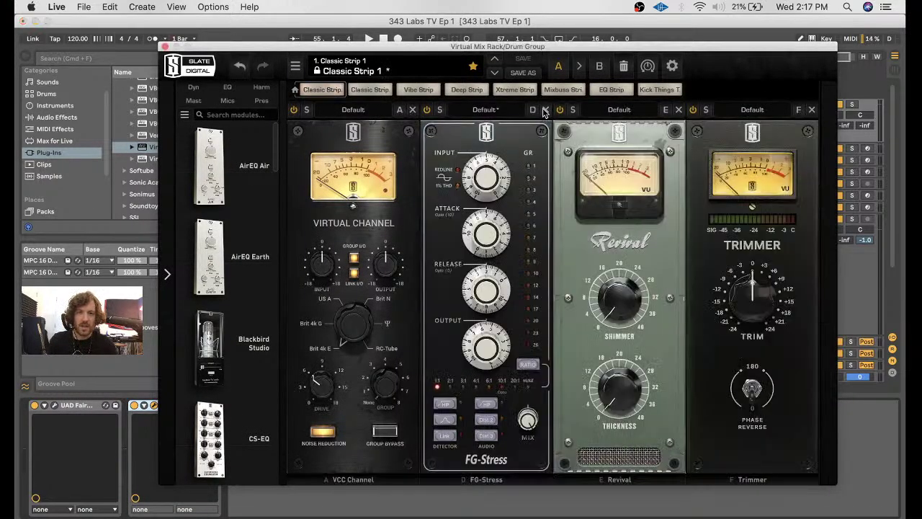
click(546, 109)
click(545, 109)
click(545, 109)
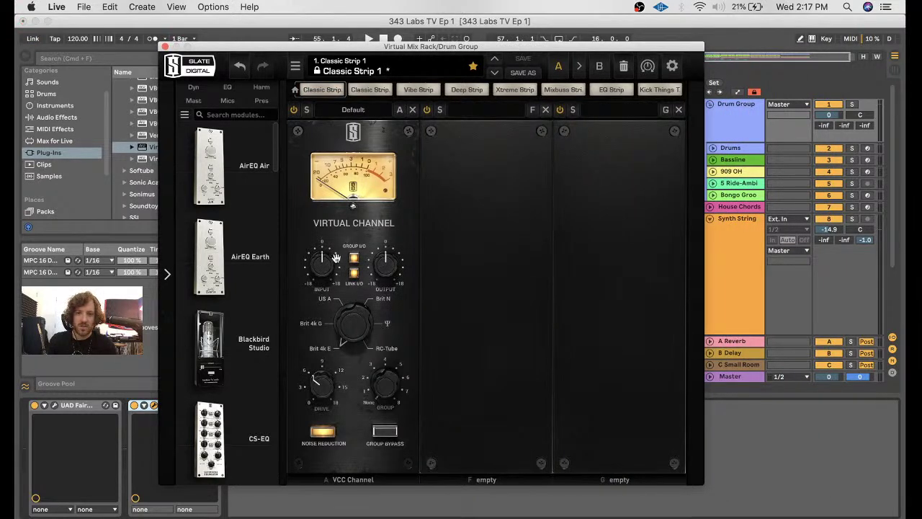
- Set the Virtual Channel's console model to US A
drag(378, 47, 437, 128)
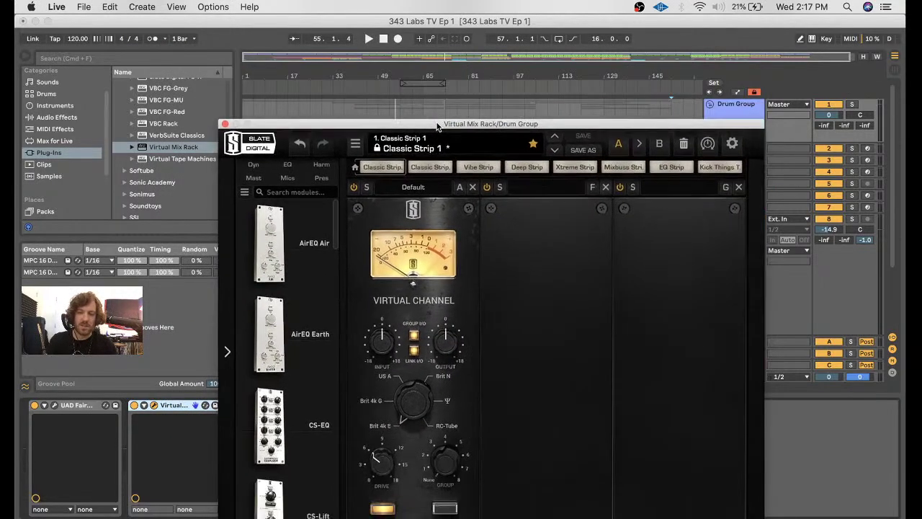
click(414, 347)
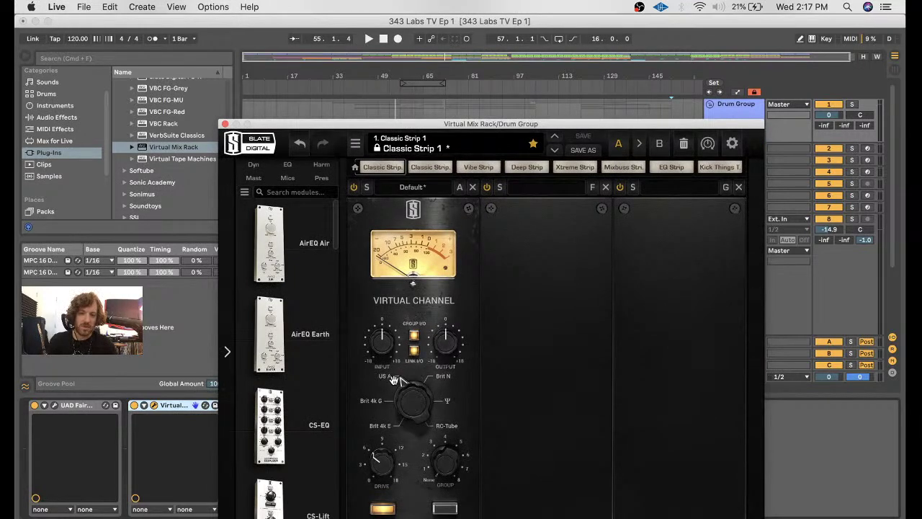
drag(463, 132, 482, 93)
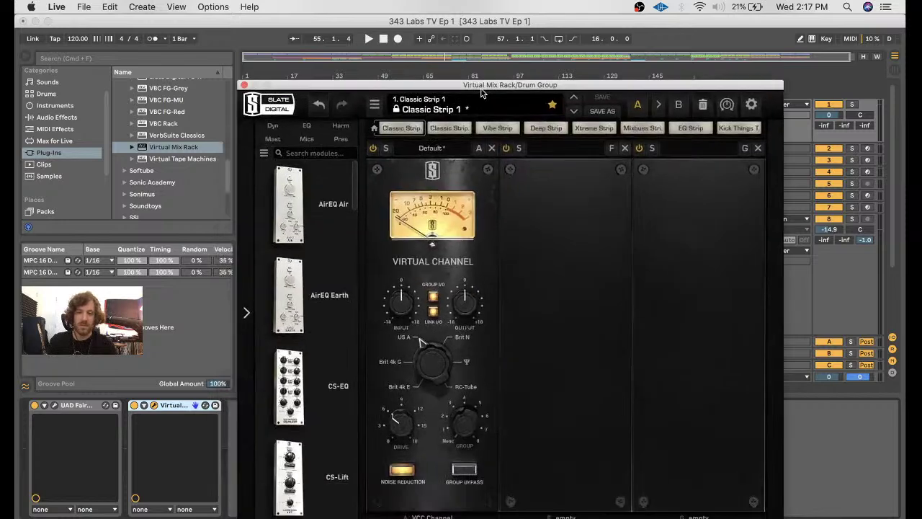
drag(401, 88, 395, 110)
- Lower the Virtual Channel's input with its linked output compensating, and set the drive to about 7.07 dB during playback
click(352, 88)
drag(396, 328, 387, 352)
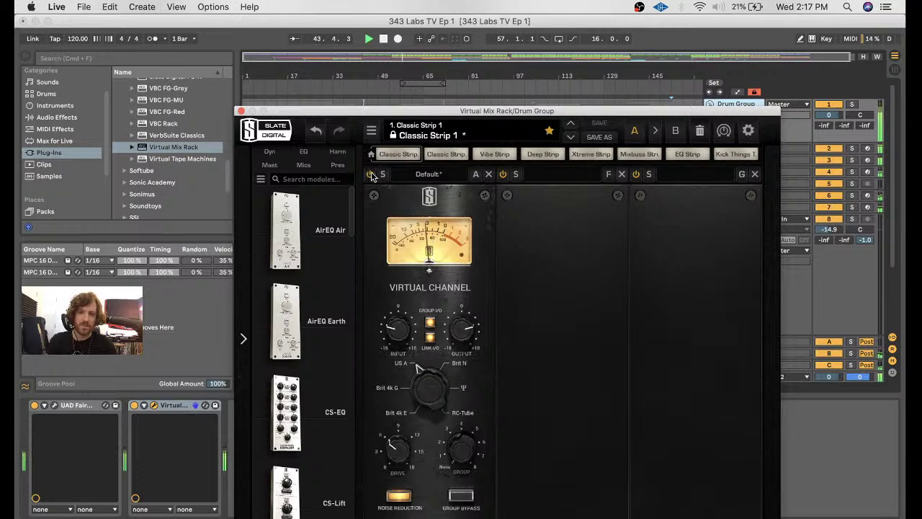
mouse_move(381, 439)
mouse_down()
mouse_move(391, 421)
mouse_move(385, 431)
mouse_up()
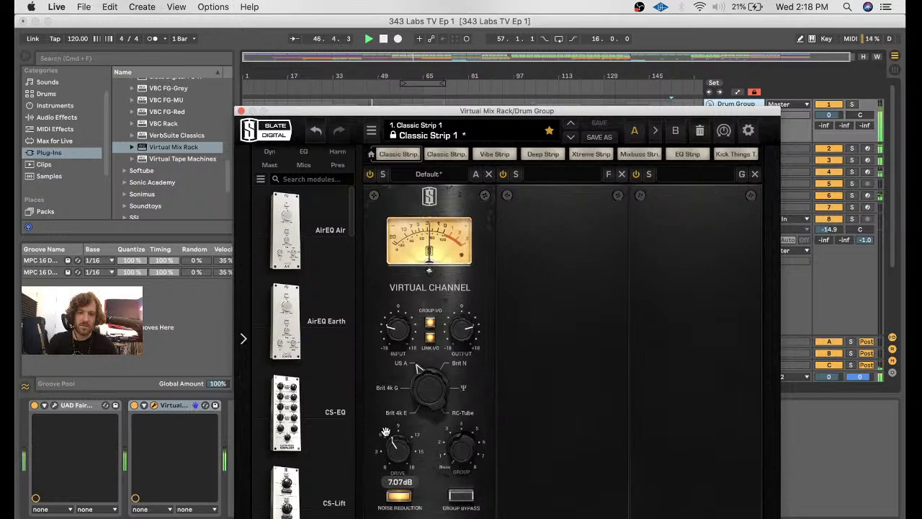
- Compare the Drum Group with the Virtual Channel module off and on, leaving it on
click(369, 174)
click(370, 175)
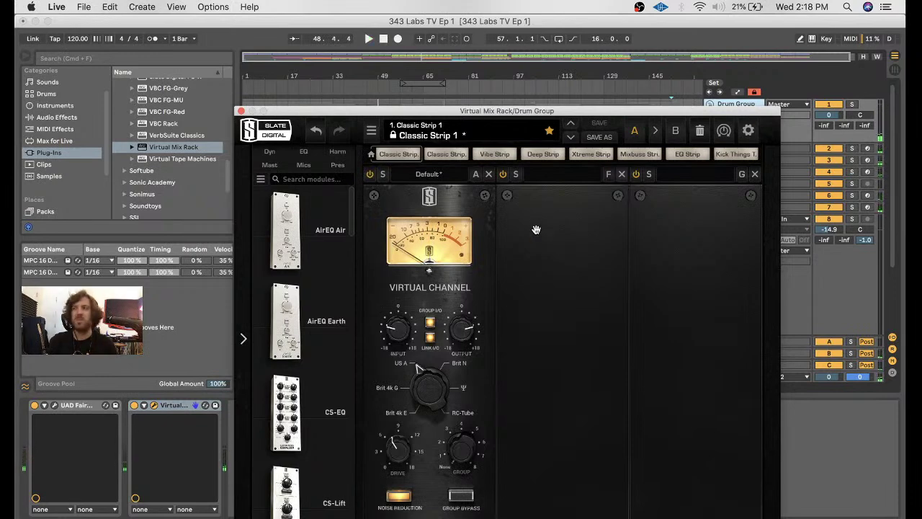
drag(469, 113, 458, 160)
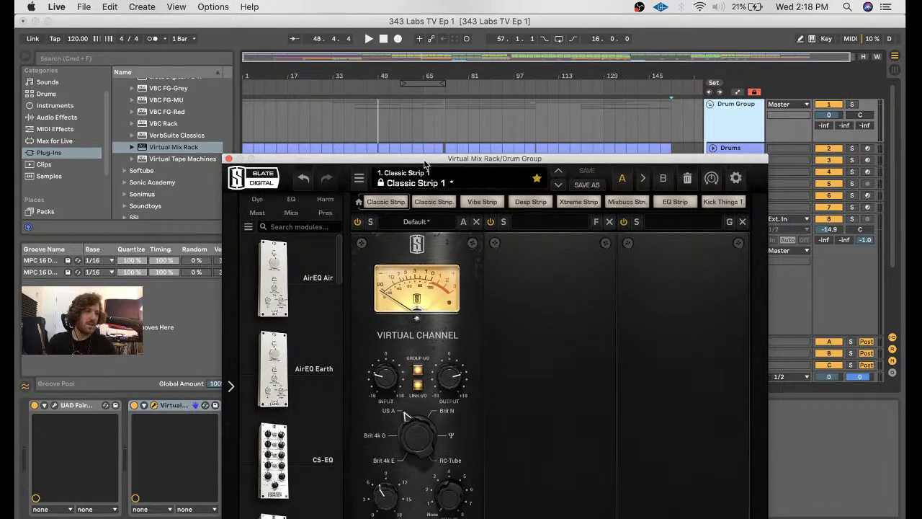
drag(425, 164, 427, 186)
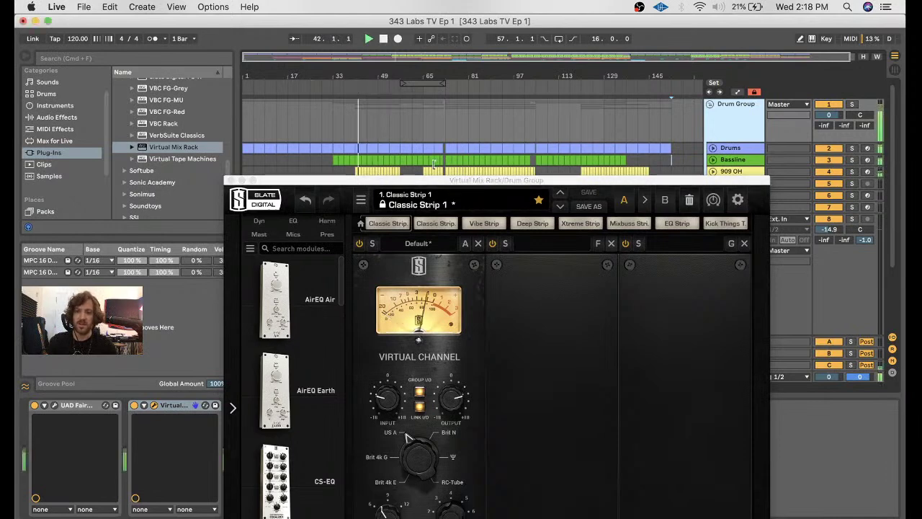
- Hide the Virtual Mix Rack window, fold the Drum Group and briefly audition it in solo
drag(430, 185, 437, 55)
key(super+alt+p)
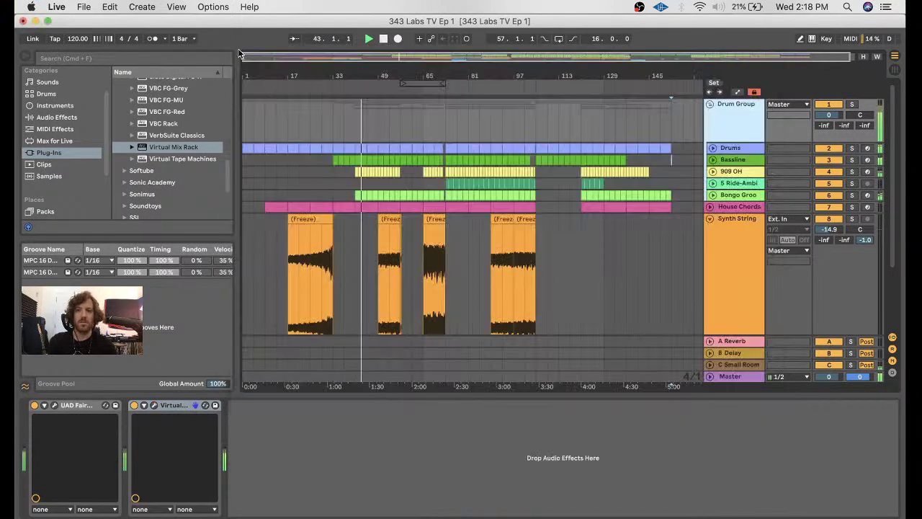
click(710, 104)
click(853, 105)
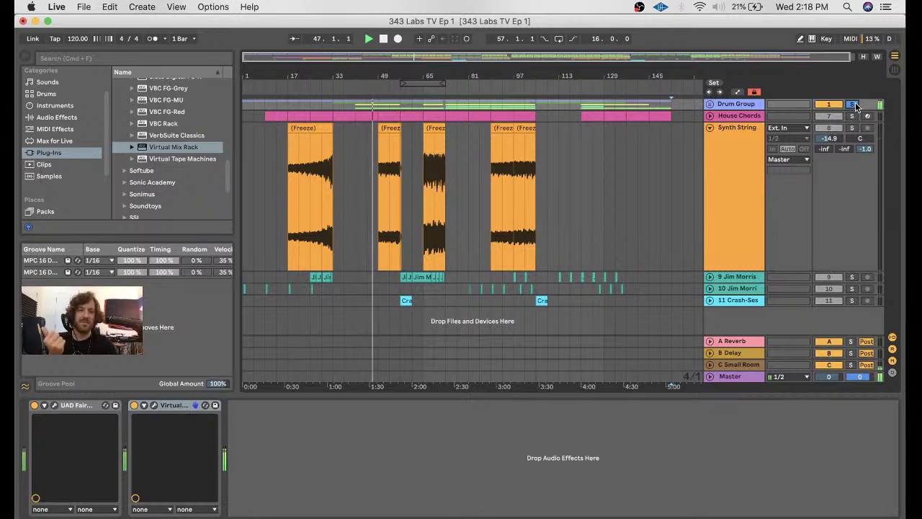
click(854, 105)
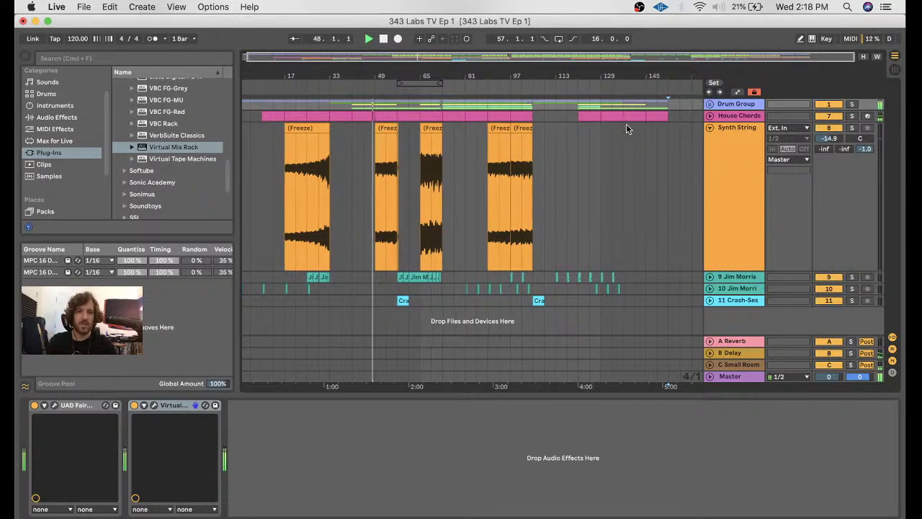
- Unfold the Drum Group, select the 909 OH track and expand the Universal Audio plug-in folder
click(709, 104)
click(731, 173)
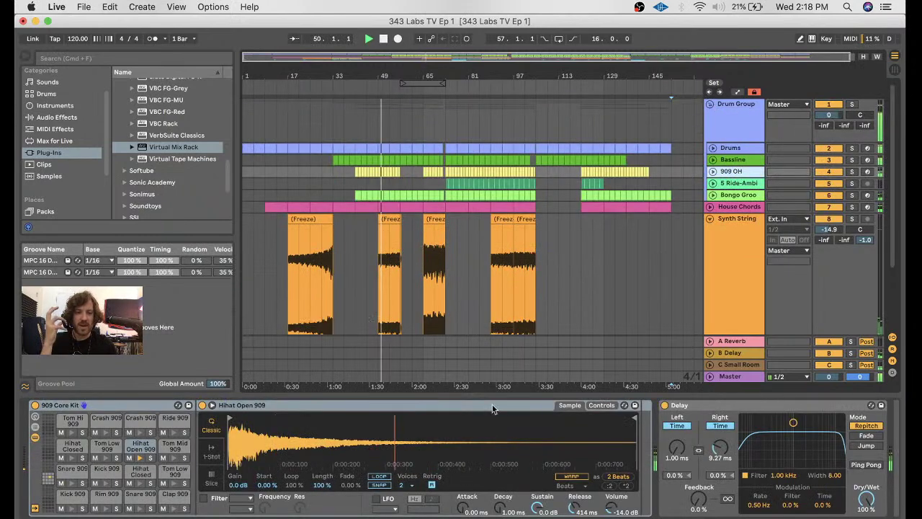
scroll(158, 159, up, 5)
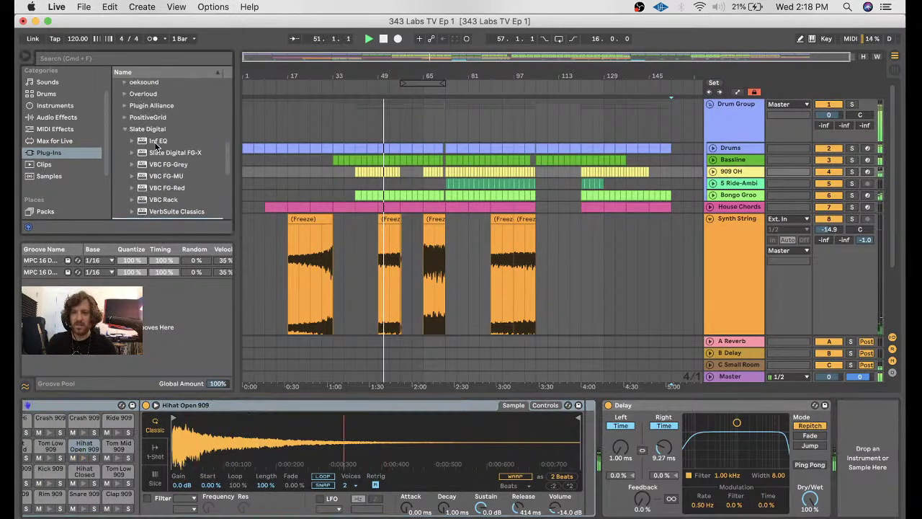
click(126, 176)
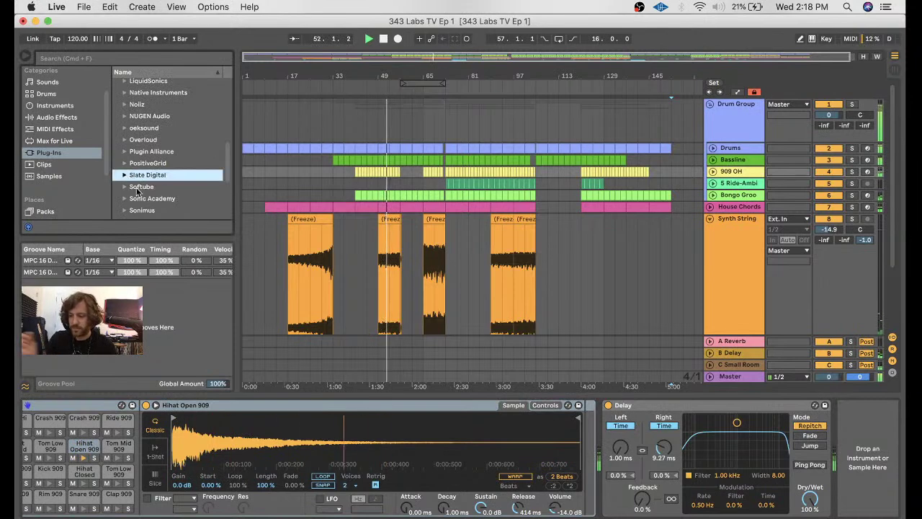
scroll(142, 210, down, 5)
scroll(137, 180, up, 5)
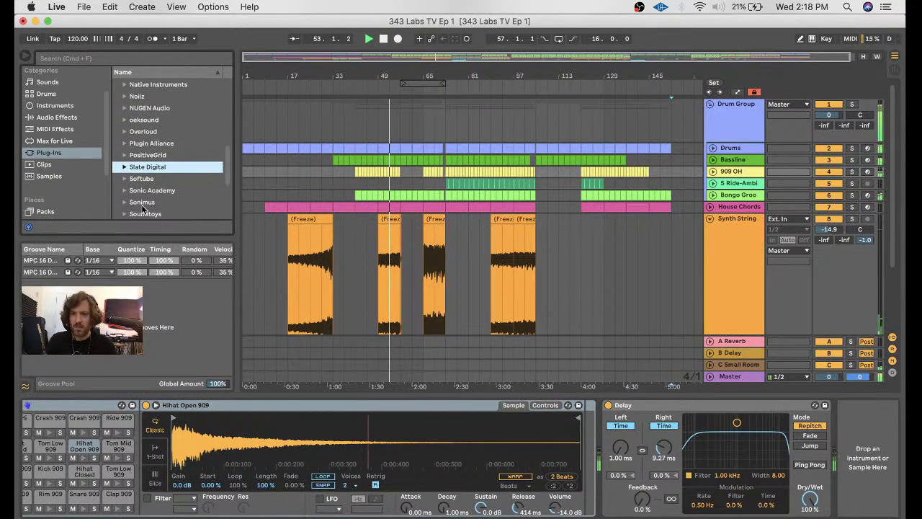
scroll(128, 151, down, 5)
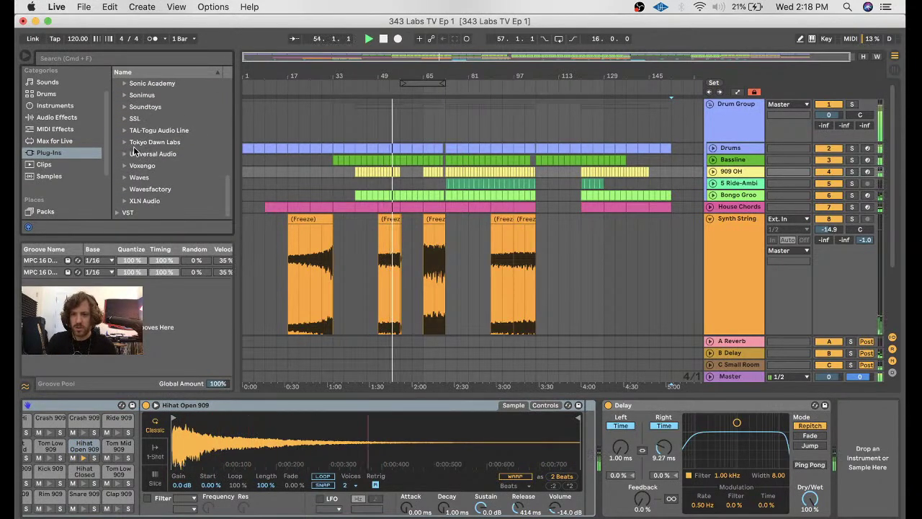
click(131, 154)
click(124, 154)
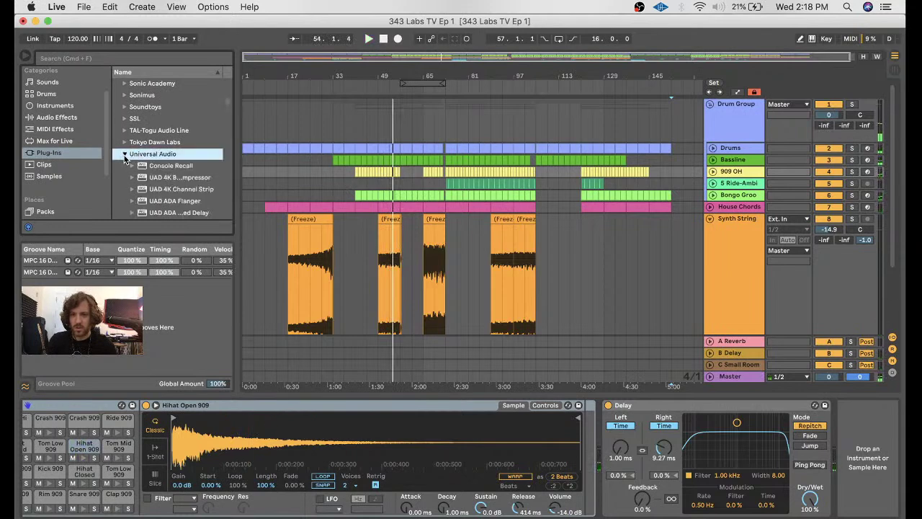
- Add UAD Pultec-Pro Legacy after the Delay on the 909 OH track
scroll(164, 181, down, 10)
scroll(165, 182, down, 15)
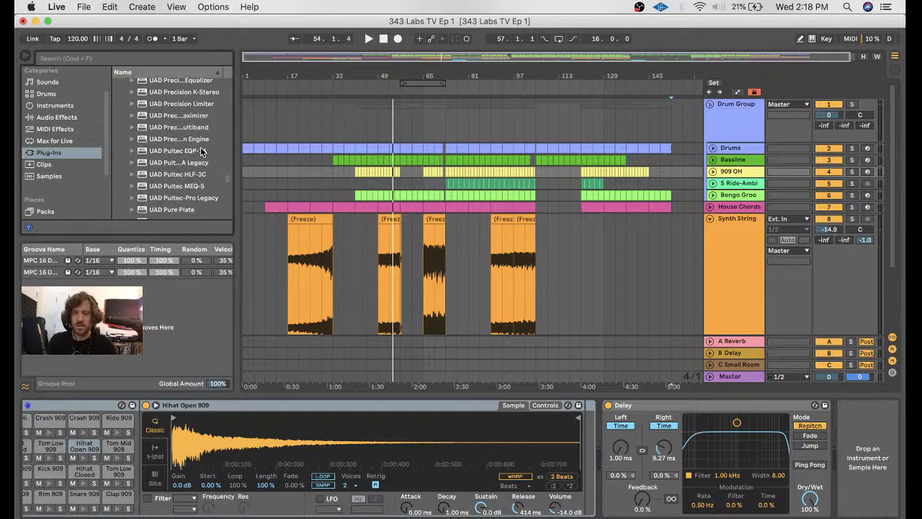
click(189, 163)
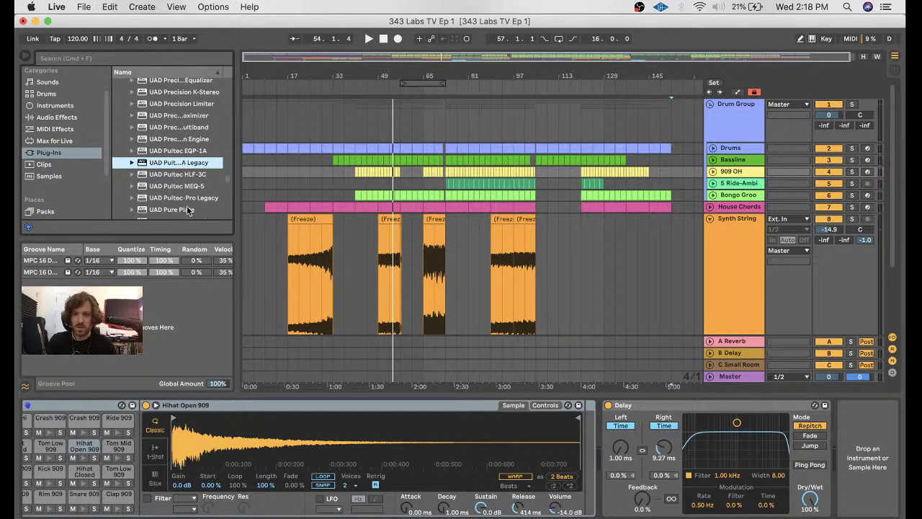
click(189, 198)
drag(864, 450, 866, 452)
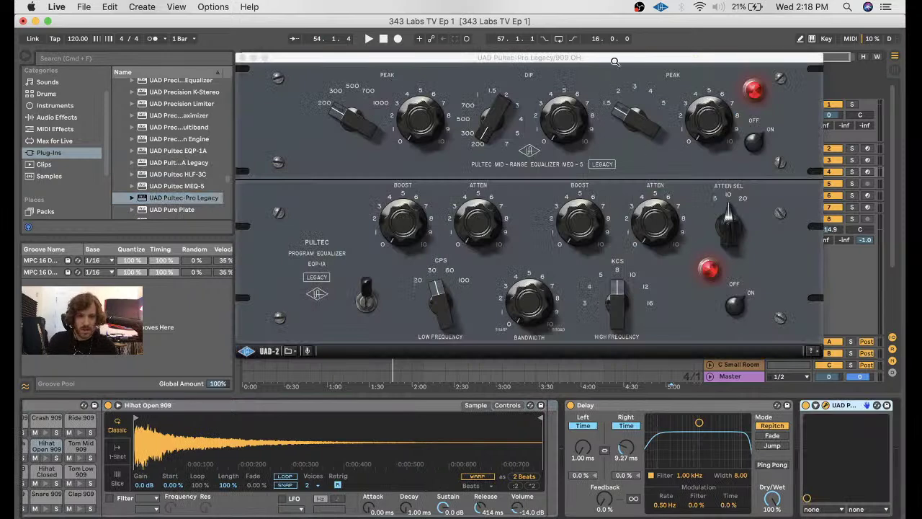
drag(614, 62, 596, 69)
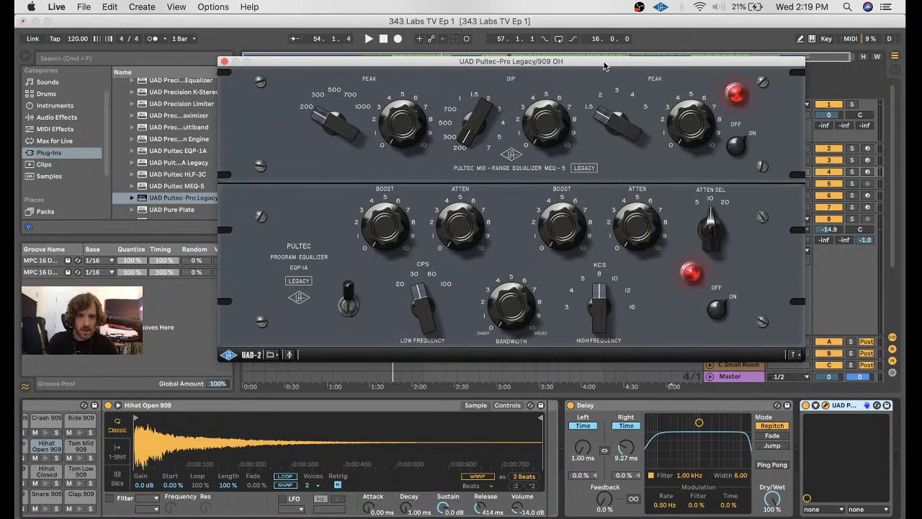
drag(604, 67, 604, 105)
- During playback, set the 909 OH EQP-1A's high frequency to 10 KCS, bandwidth to about 9 and high attenuation to about 1
drag(608, 334, 598, 326)
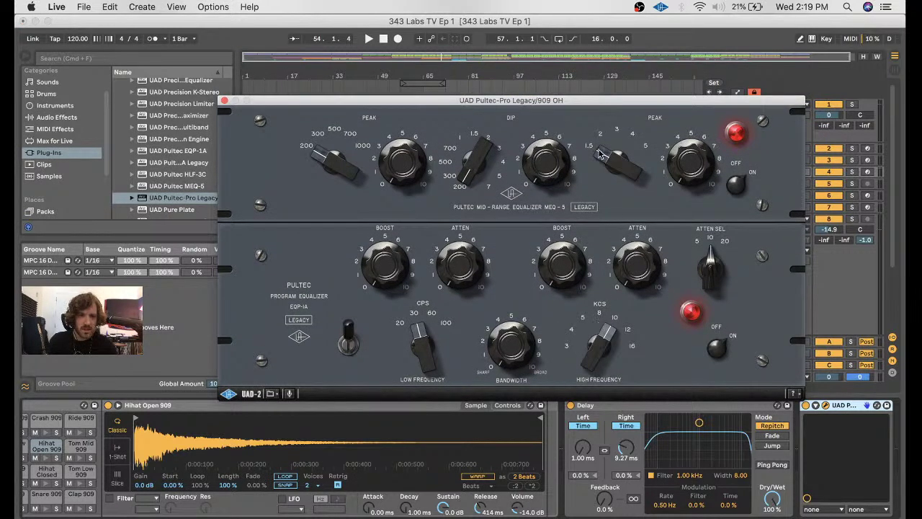
drag(559, 104, 569, 242)
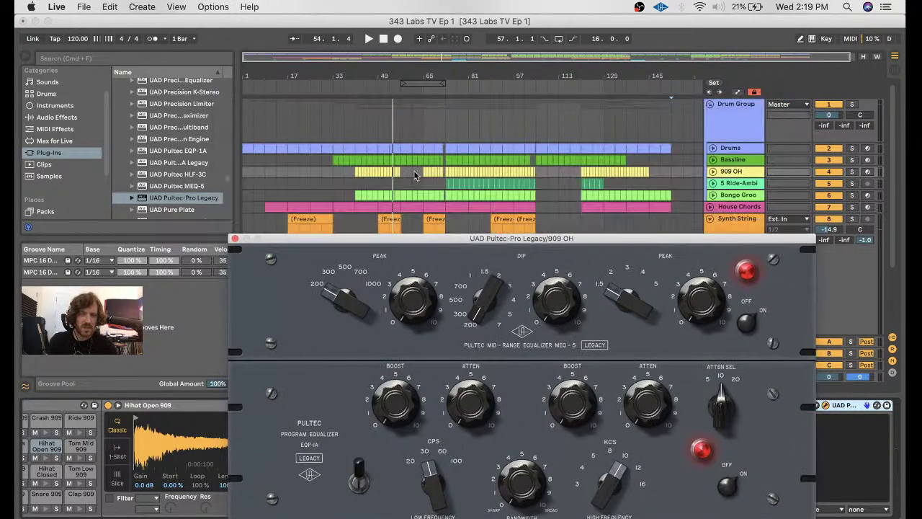
click(358, 88)
drag(474, 237, 418, 88)
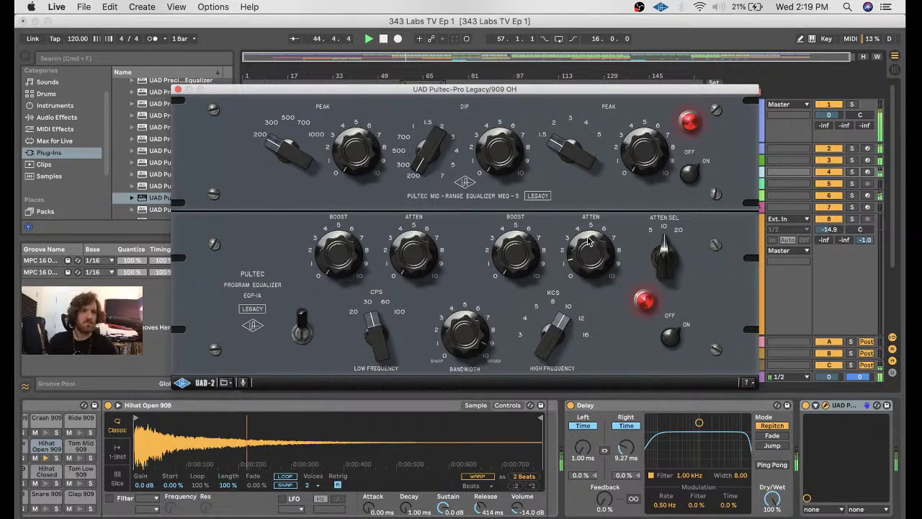
- Boost the 909 OH MEQ-5's upper peak at 4 by about 2, and close the plug-in window
drag(552, 126, 596, 49)
drag(640, 150, 640, 121)
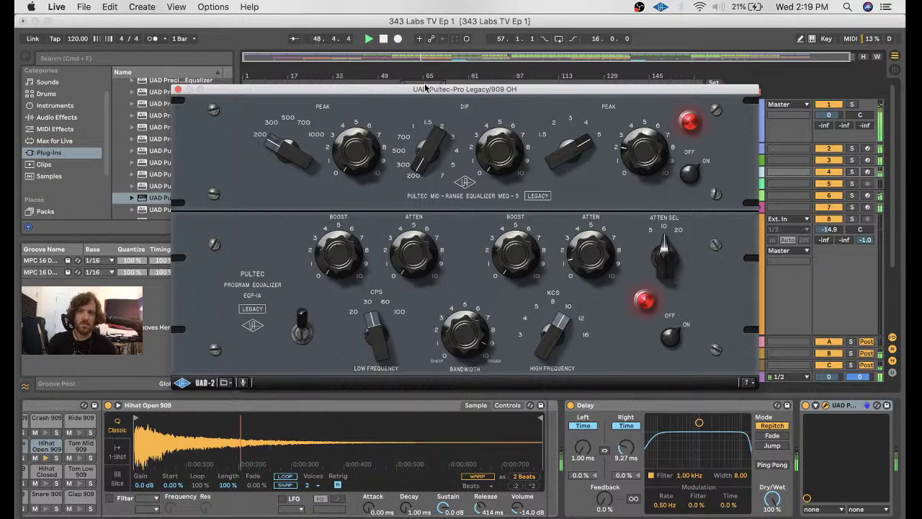
drag(646, 157, 644, 152)
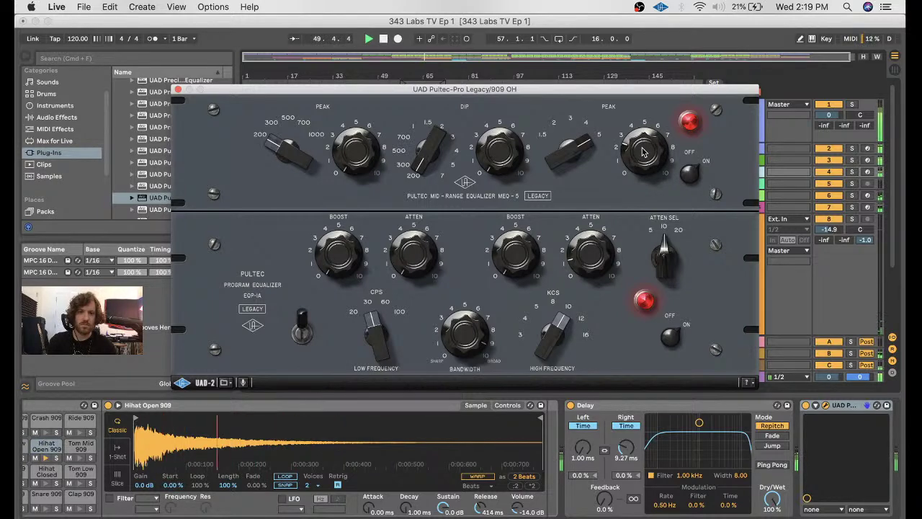
drag(531, 89, 514, 154)
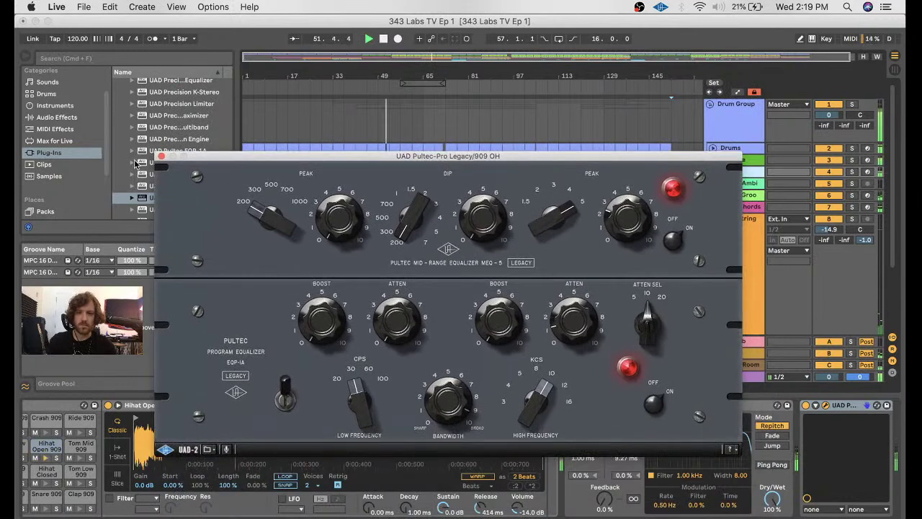
click(162, 156)
- Set the Master track's Limiter gain to 8.10 dB
click(731, 376)
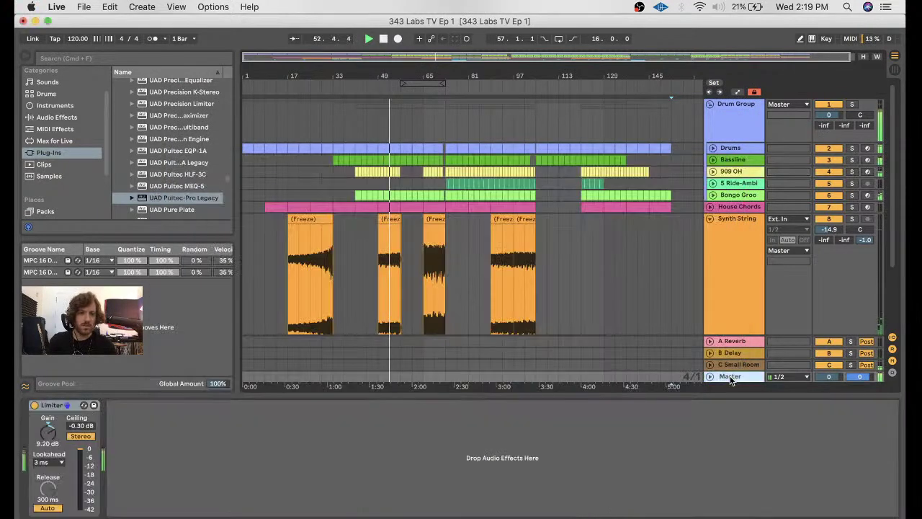
key(Tab)
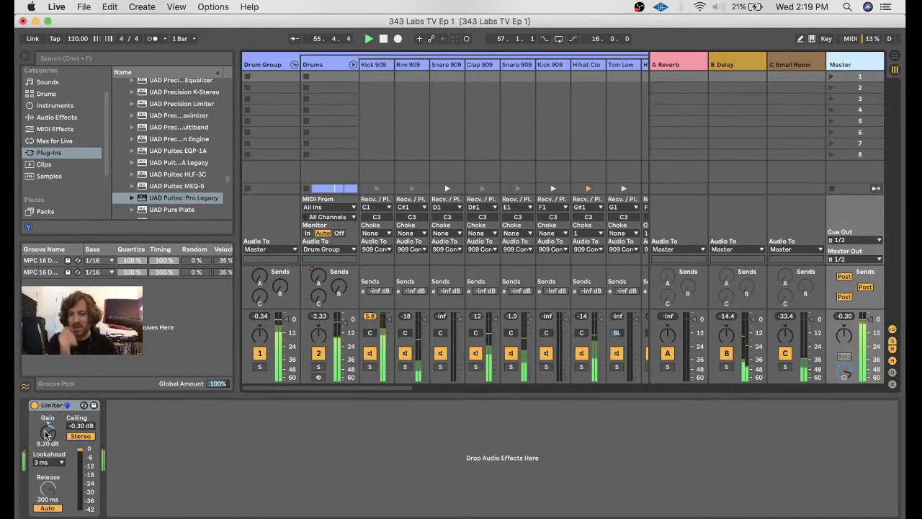
drag(46, 432, 46, 443)
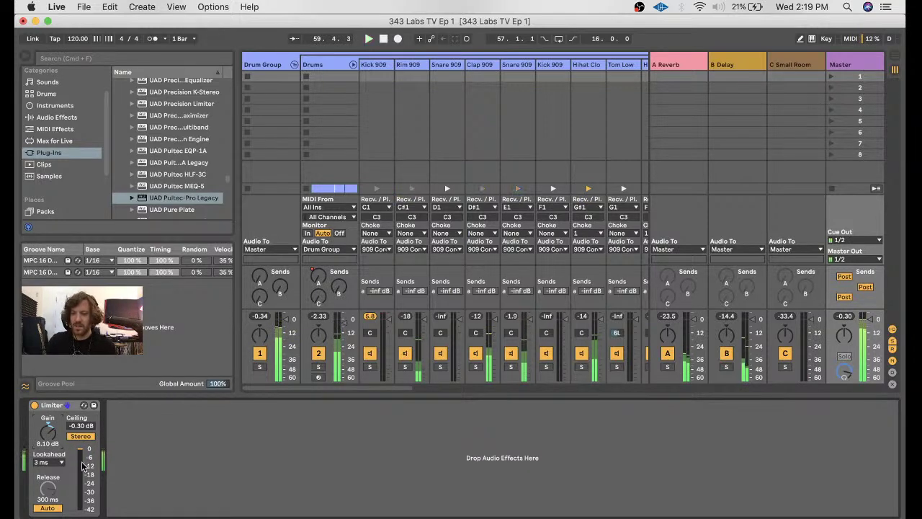
key(Tab)
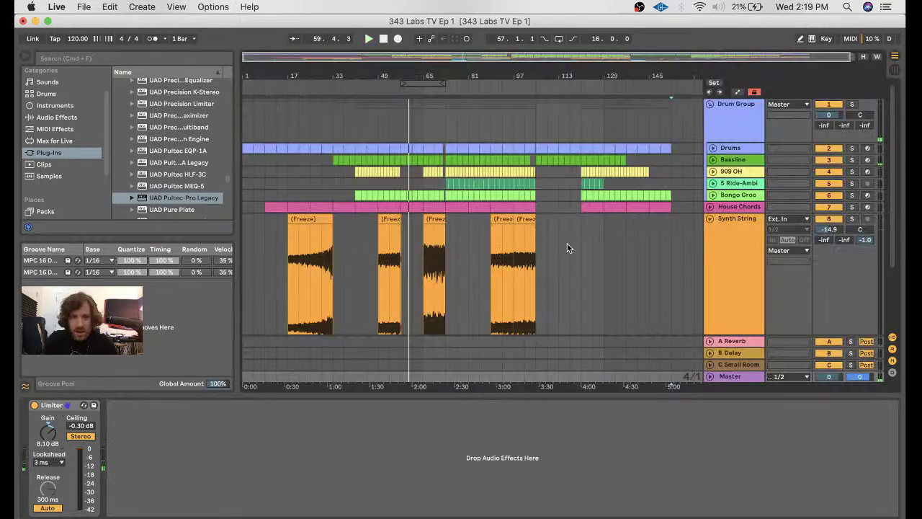
- Fold the Synth String track, start playback from about bar 41 and show the House Chords track's devices
click(710, 219)
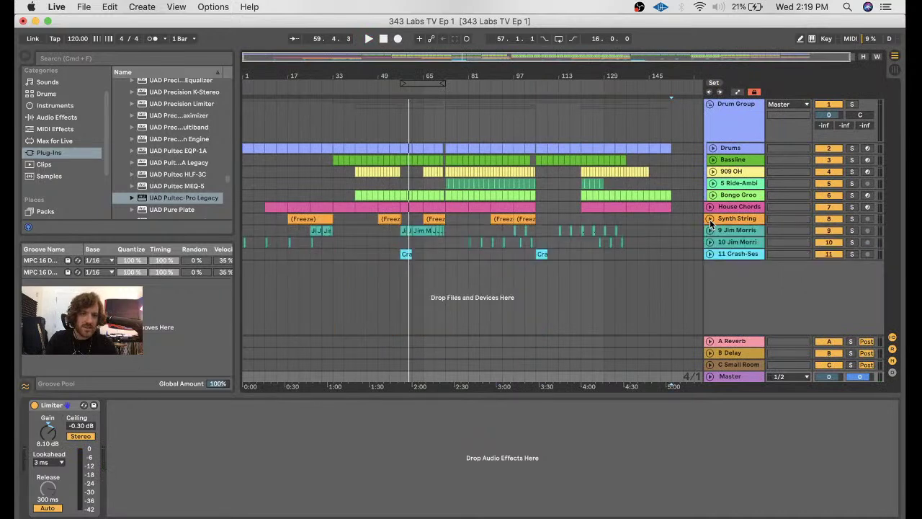
click(354, 87)
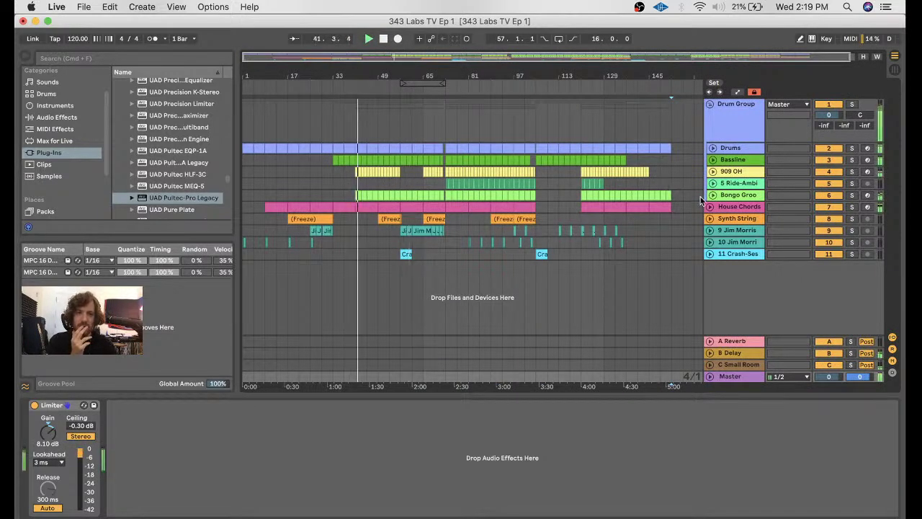
click(736, 209)
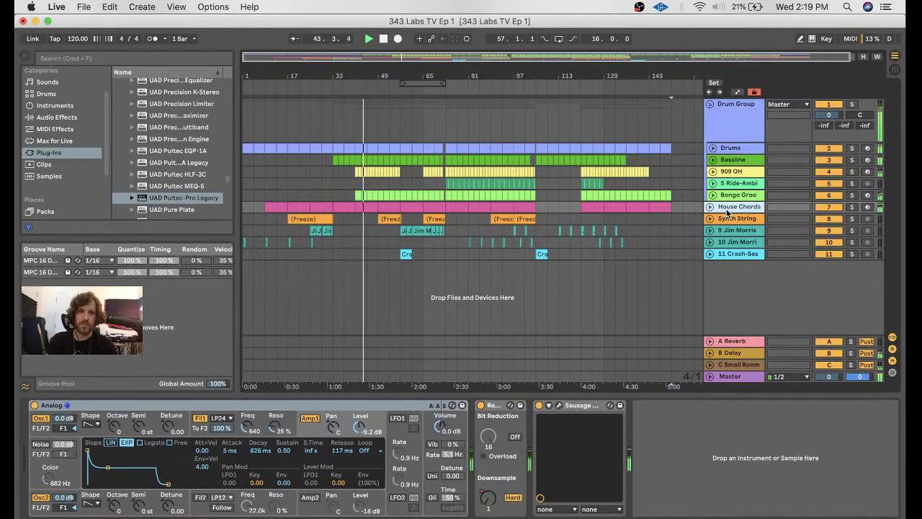
- Try Sausage Fattener's Fatness at 11.0 % on House Chords, undo the change and close the plug-in window
click(559, 404)
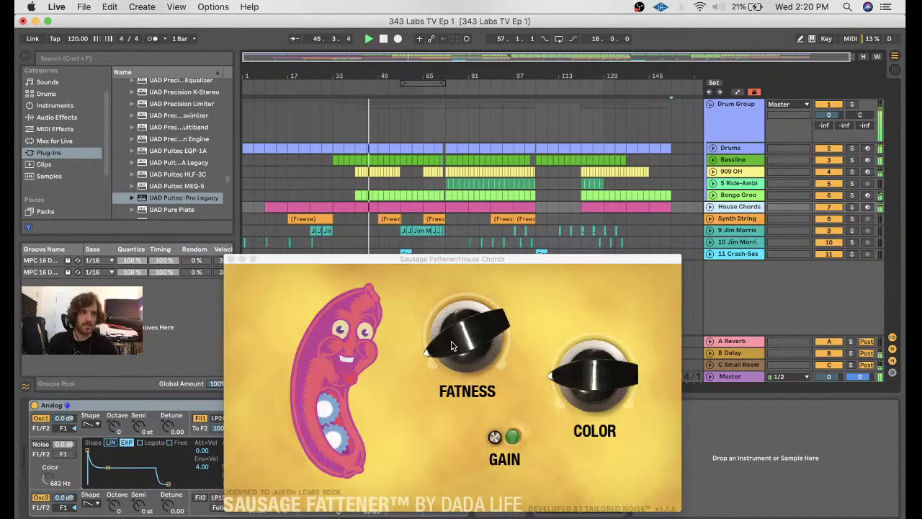
drag(452, 346, 450, 326)
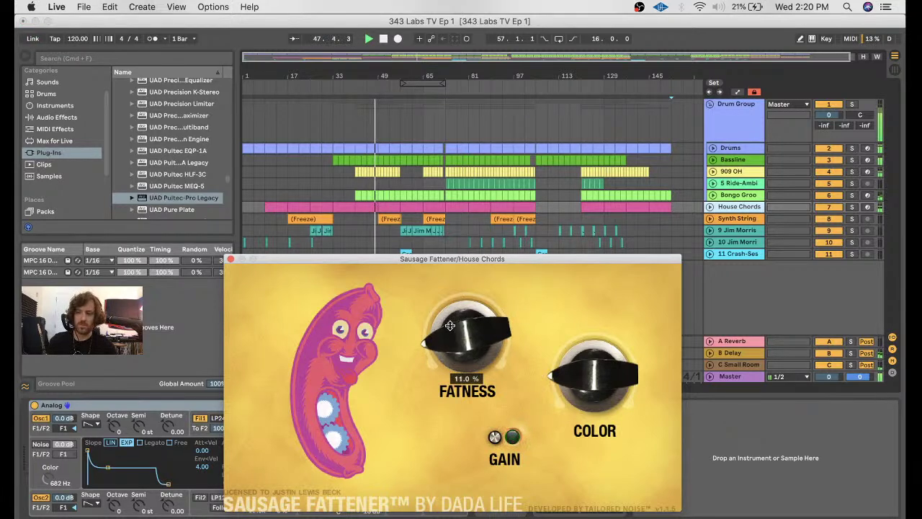
key(super+z)
click(231, 259)
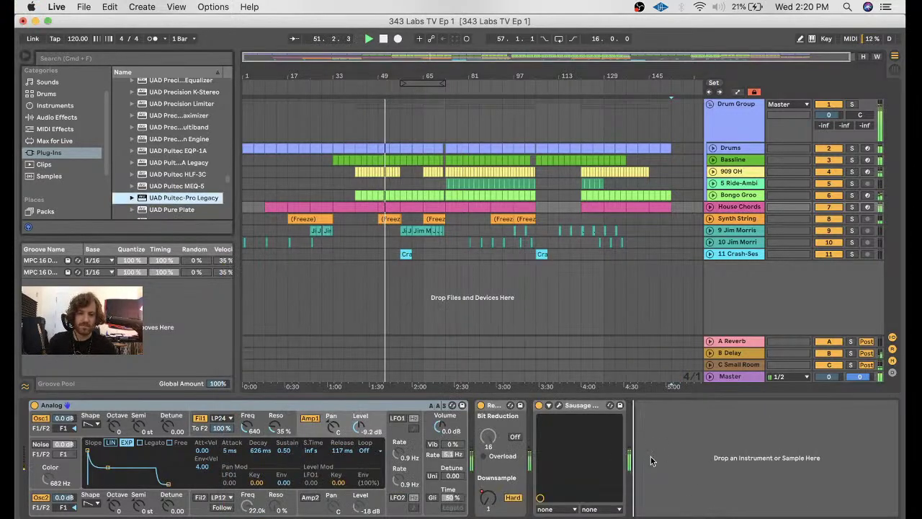
- Add UAD Pultec-Pro Legacy after Sausage Fattener on House Chords and raise its MEQ-5 lower peak at 200
drag(650, 461, 650, 456)
drag(649, 260, 654, 120)
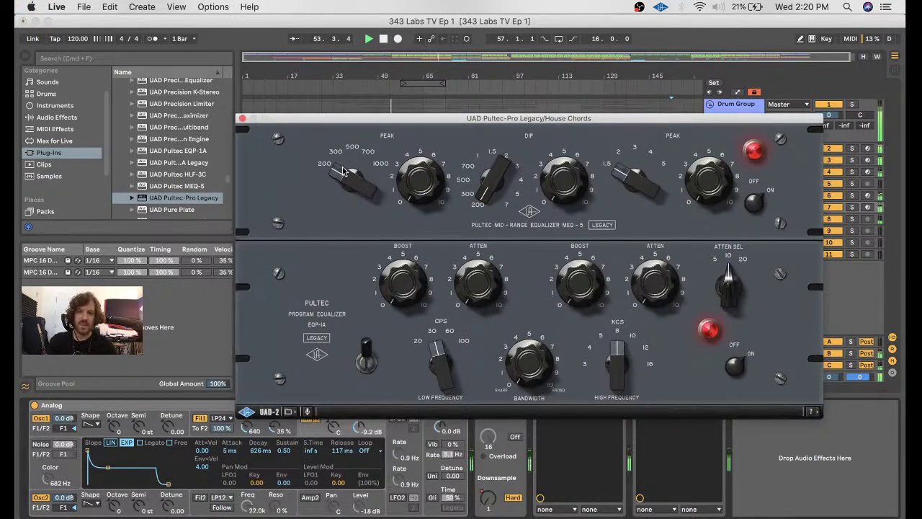
drag(411, 196, 414, 164)
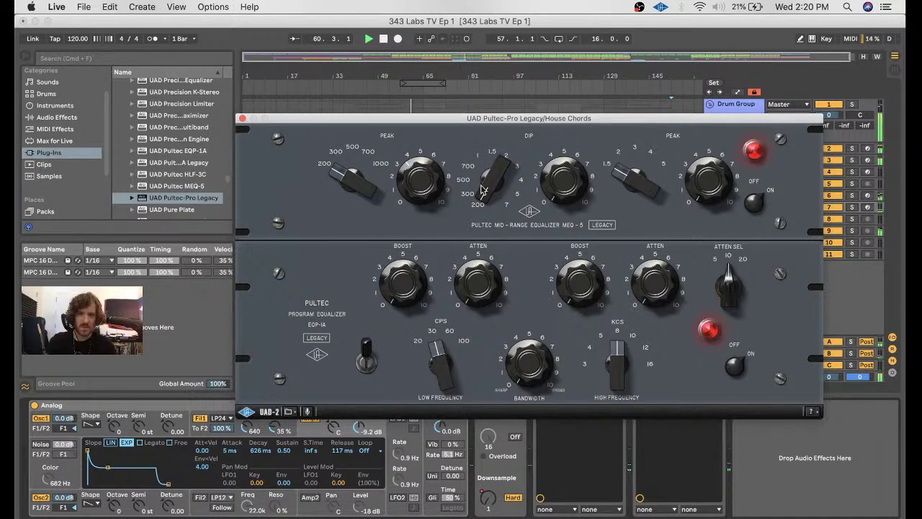
- Set the House Chords MEQ-5 dip to about 2 at 500, and raise the EQP-1A's high boost at 8 KCS
drag(483, 190, 484, 209)
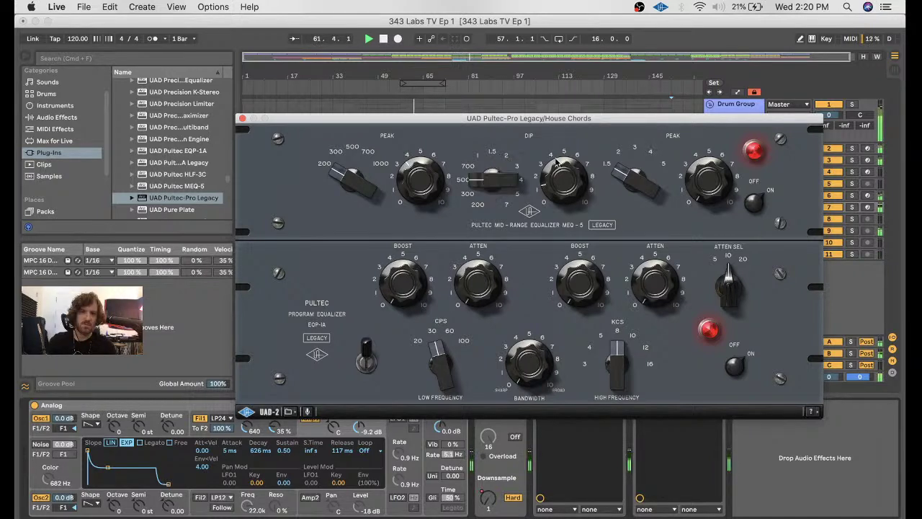
drag(562, 122, 510, 156)
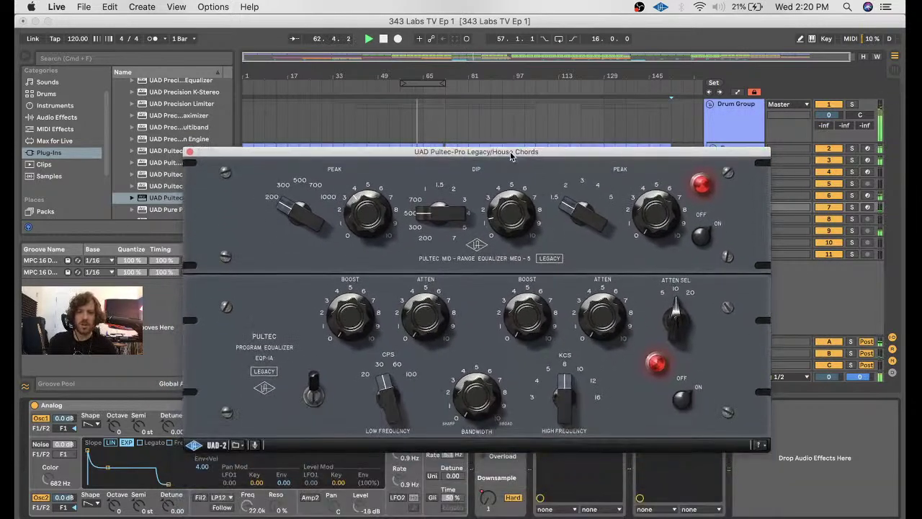
drag(499, 227, 501, 220)
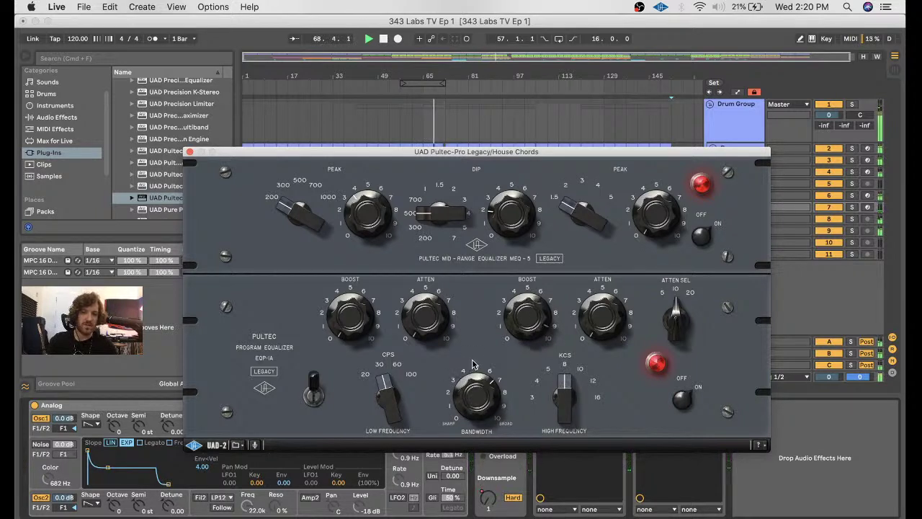
- Set the House Chords EQP-1A low frequency to 100 CPS, slightly raise its low attenuation, and close the Pultec window
drag(402, 384, 414, 314)
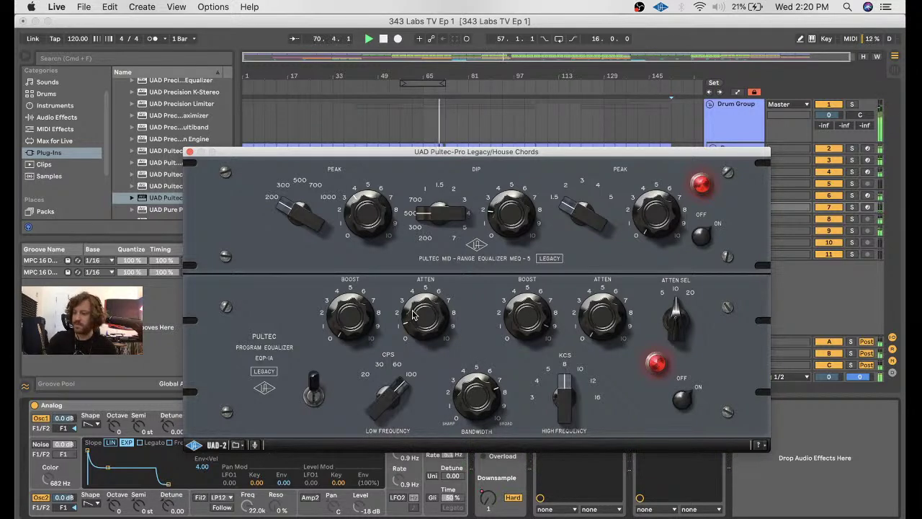
drag(414, 323, 408, 329)
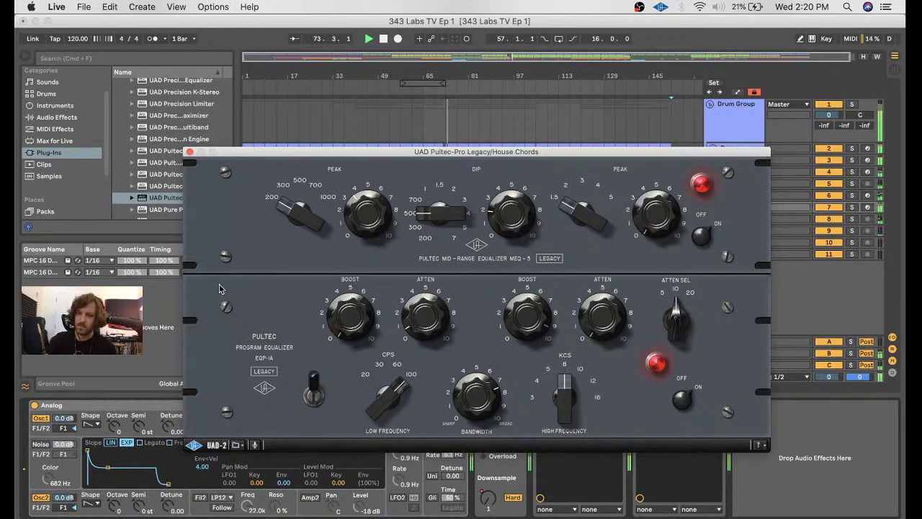
click(189, 152)
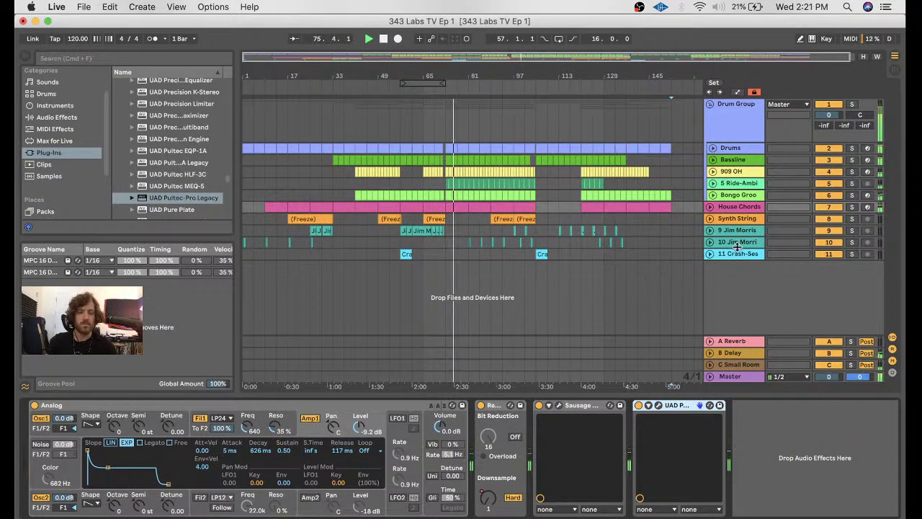
- Fold the Drum Group, select all top-level tracks and lower their volumes together, bringing the Drum Group to -3.0
click(744, 177)
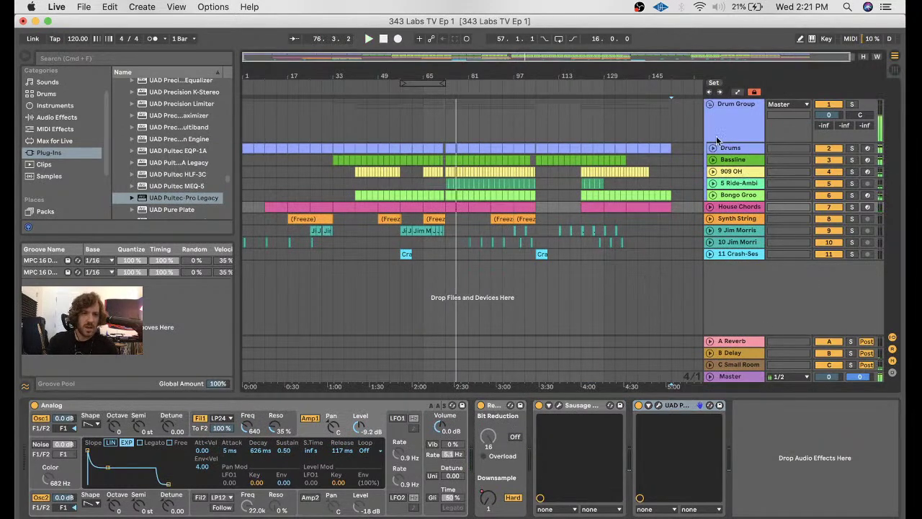
click(711, 105)
click(736, 168)
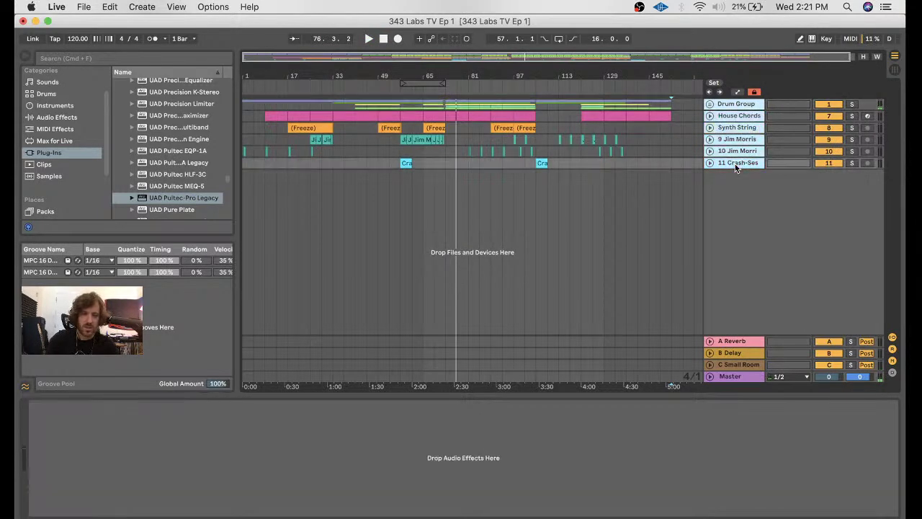
key(h)
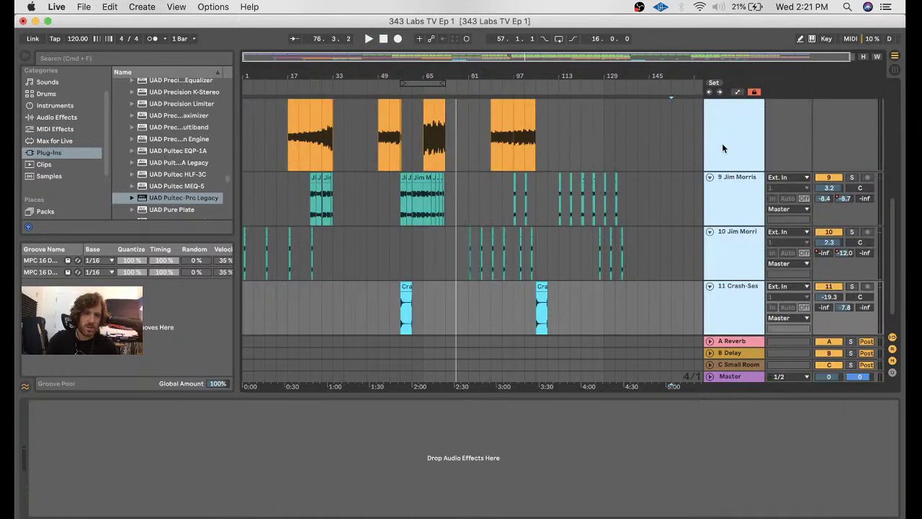
key(h)
drag(837, 120, 837, 126)
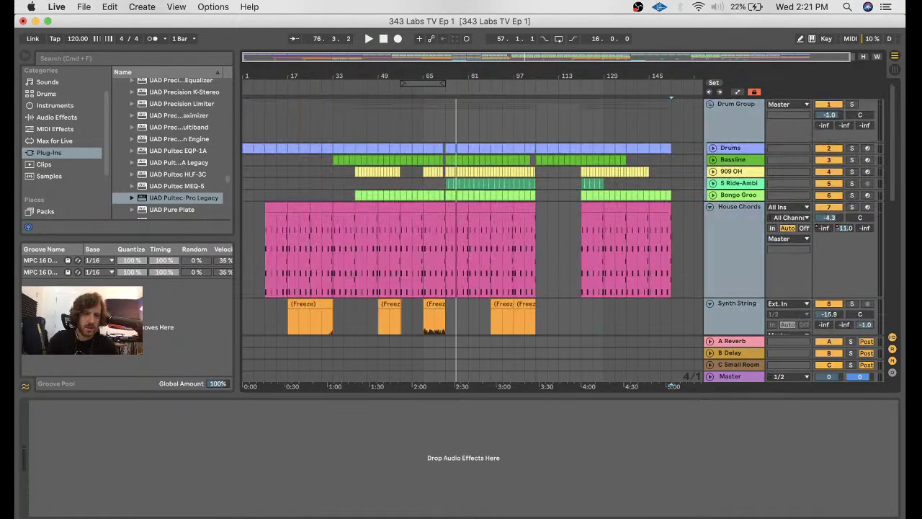
- Start playback, show track 9's devices, solo the track and play it from bar 57
click(443, 99)
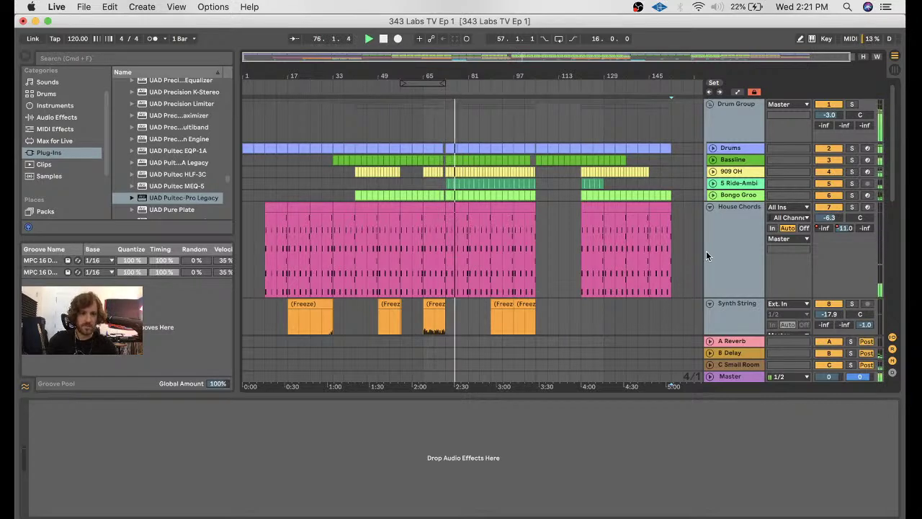
scroll(706, 251, down, 6)
click(581, 180)
scroll(579, 180, down, 5)
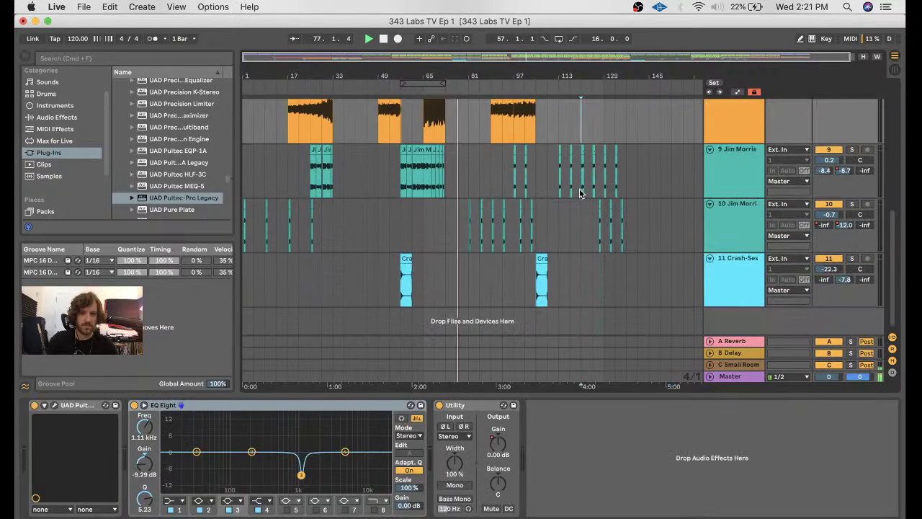
click(776, 173)
click(852, 149)
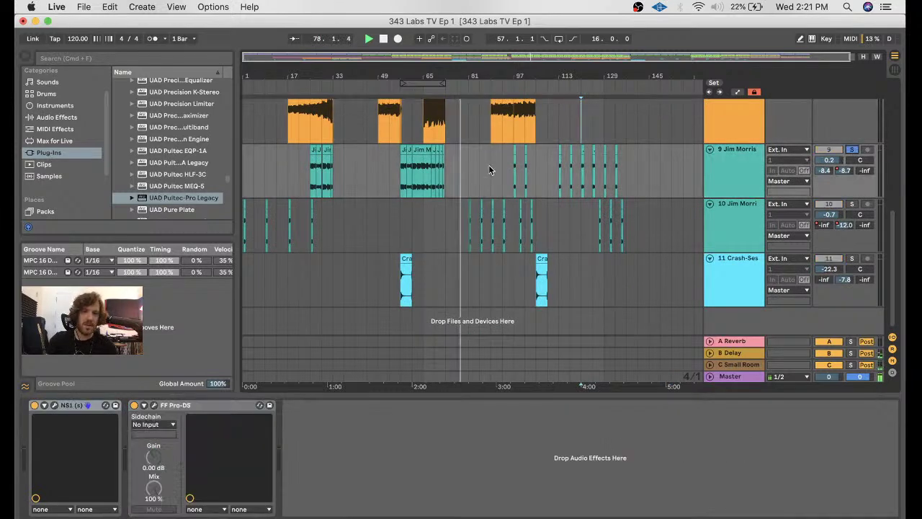
click(401, 178)
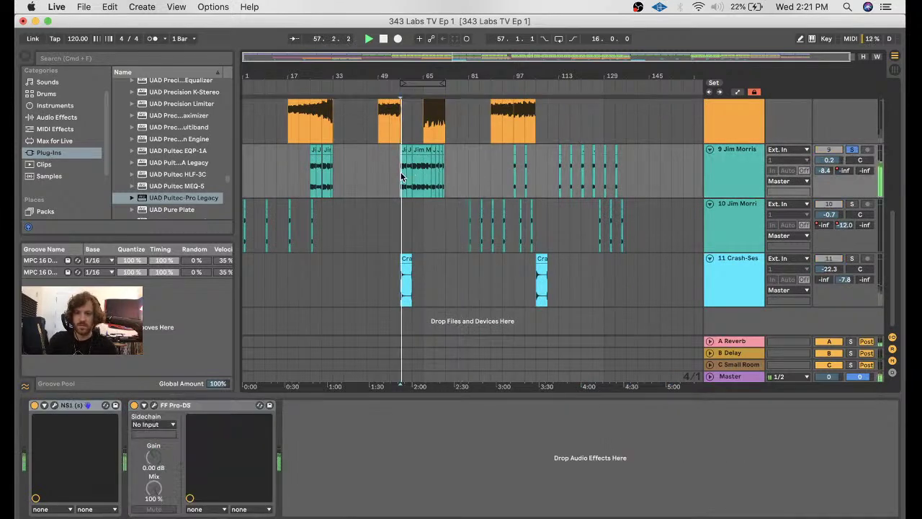
- Insert an EQ Eight between NS1 and FF Pro-DS on track 9
click(58, 117)
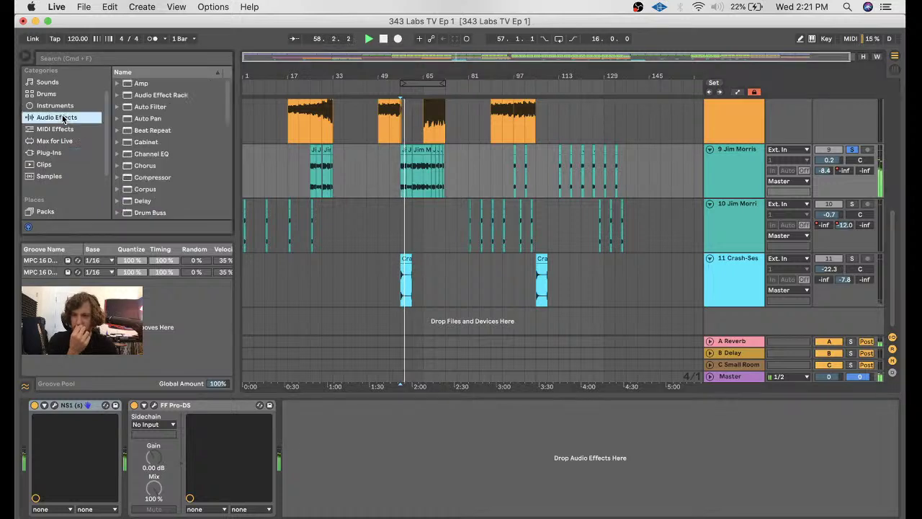
scroll(159, 148, down, 2)
click(155, 141)
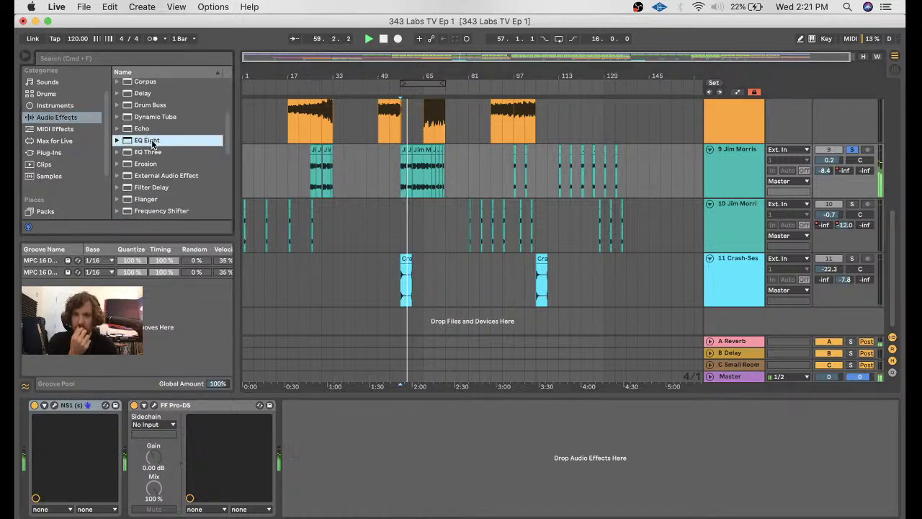
drag(155, 140, 129, 448)
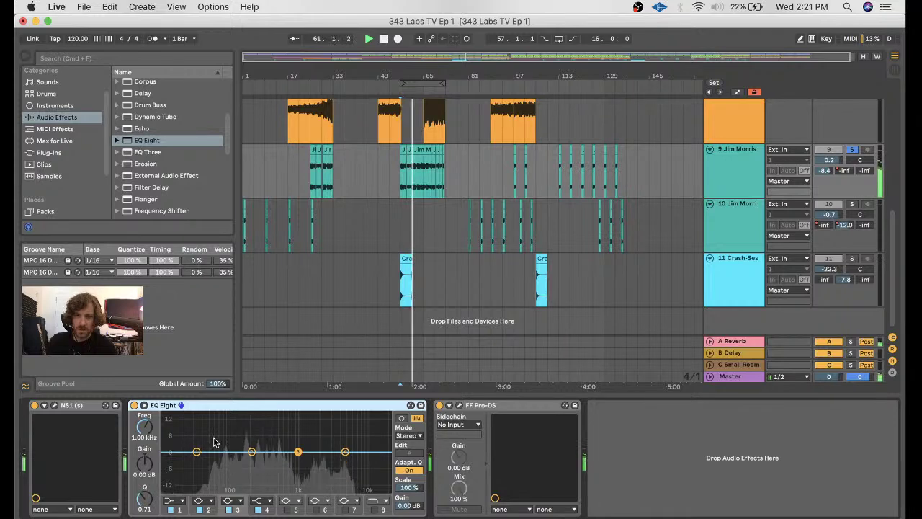
- Change band 1 of track 9's EQ Eight to a low cut and set its frequency to 147 Hz
click(183, 499)
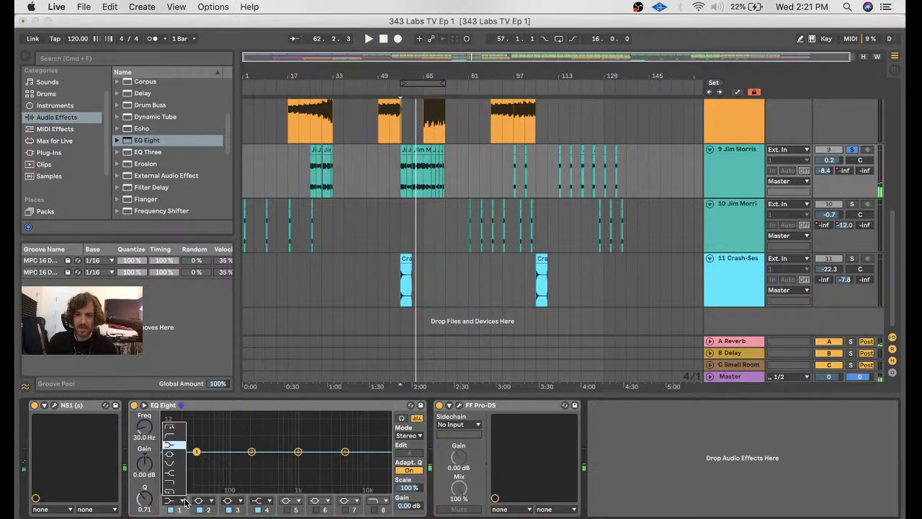
click(173, 427)
drag(207, 460, 255, 459)
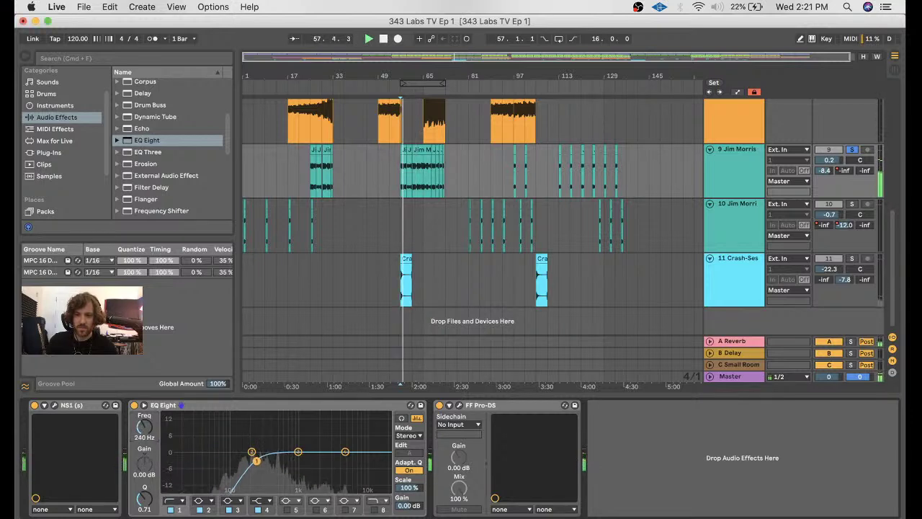
drag(144, 426, 144, 424)
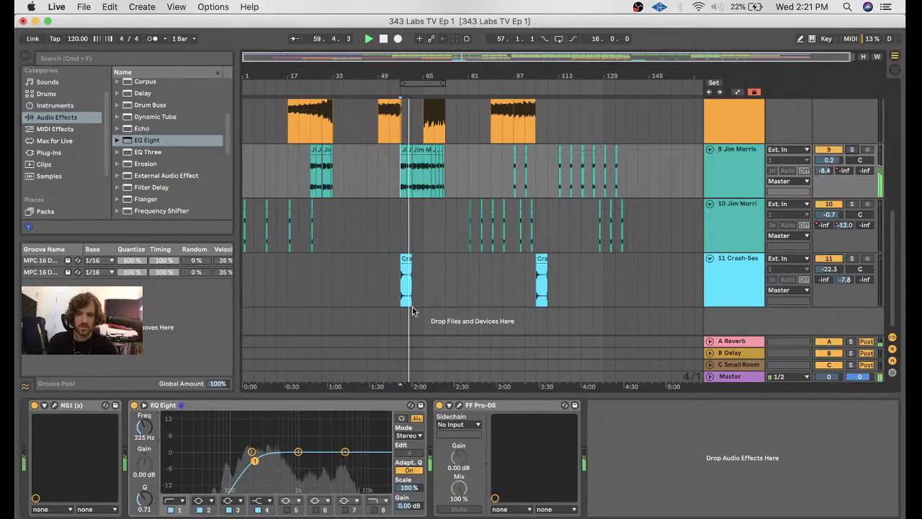
drag(141, 435, 144, 426)
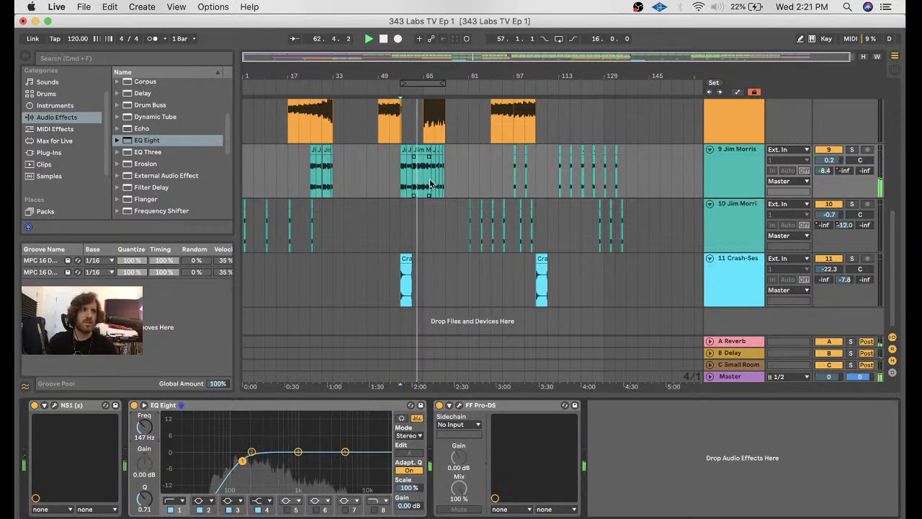
- Add a Utility to track 9 and arrange the devices so it sits between NS1 and EQ Eight
scroll(163, 160, down, 5)
scroll(163, 160, down, 3)
click(144, 190)
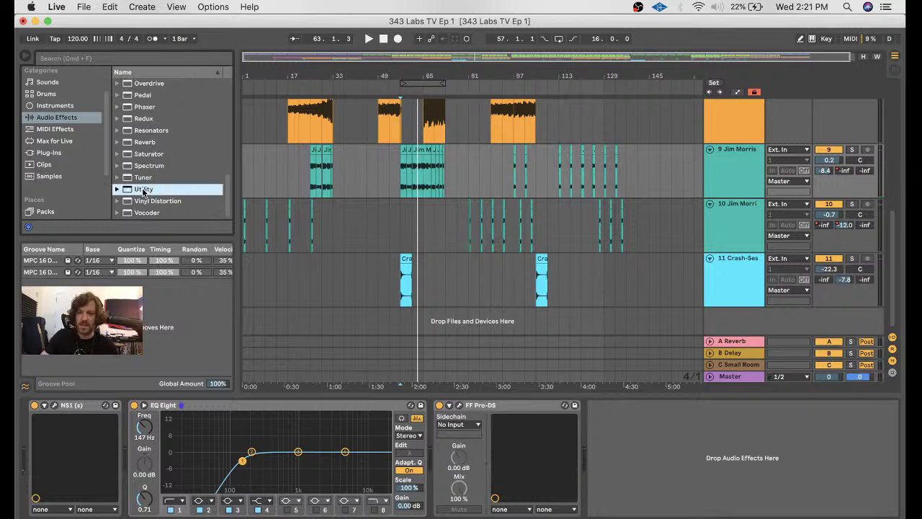
drag(220, 232, 376, 455)
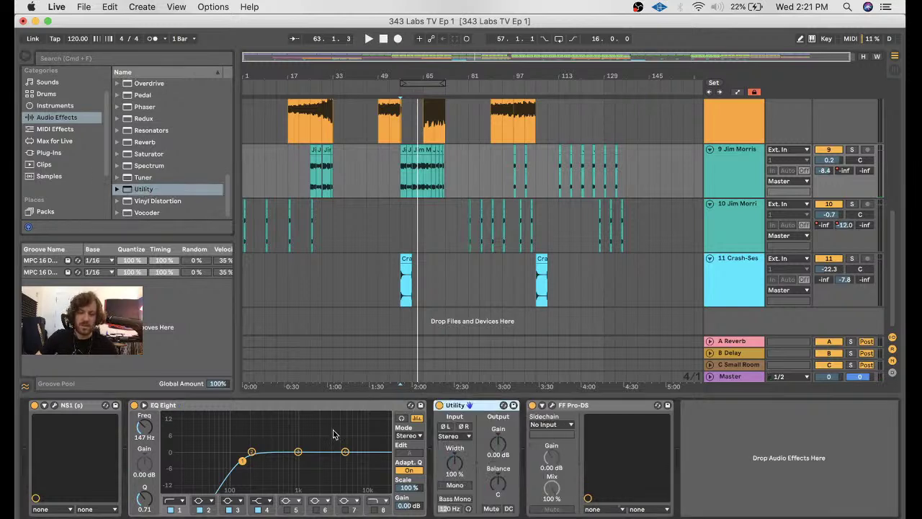
click(281, 408)
drag(463, 475, 431, 489)
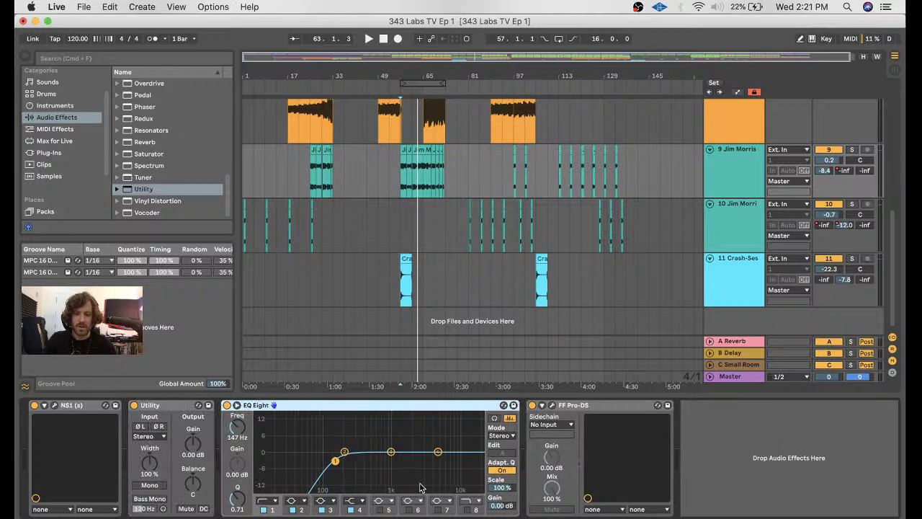
- Turn on Mono in track 9's Utility and raise the EQ Eight low cut to 156 Hz while playing from bar 57
click(150, 486)
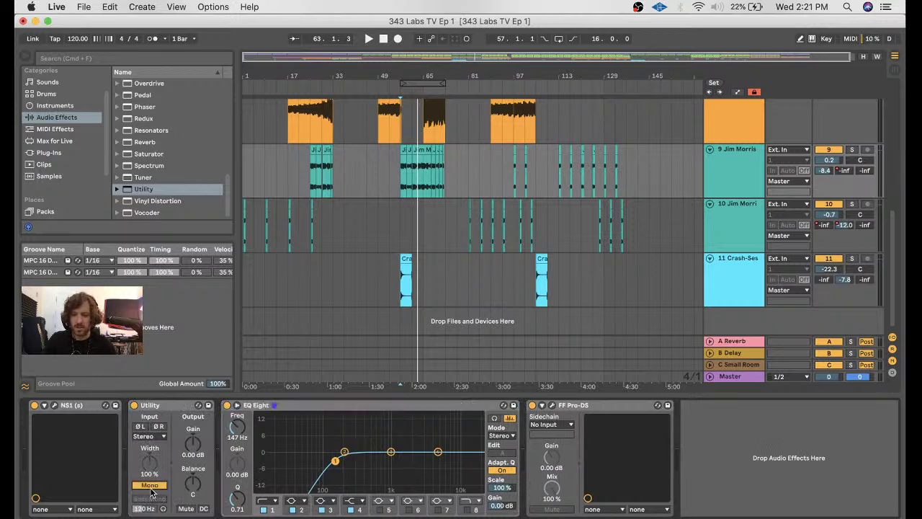
click(401, 88)
drag(335, 459, 337, 460)
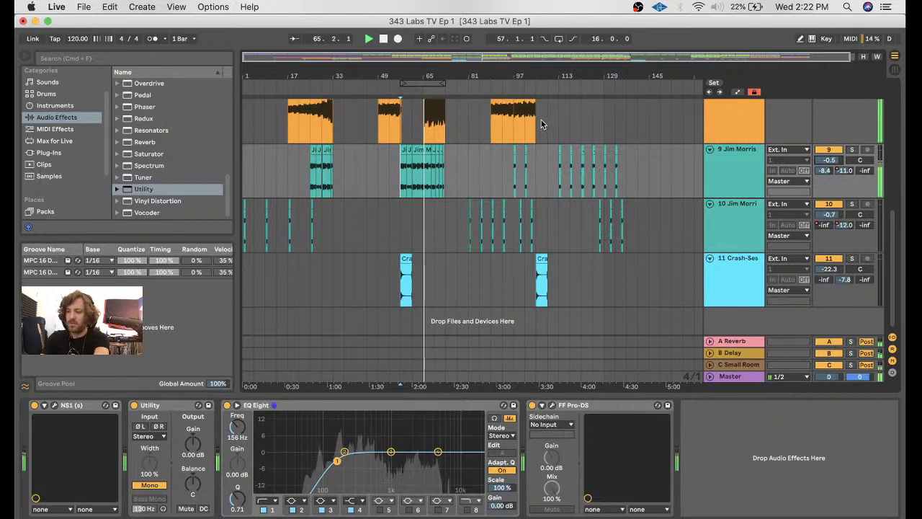
- Play the Synth String part from bar 65 and show the track's Utility Gain automation
scroll(434, 165, up, 3)
click(427, 171)
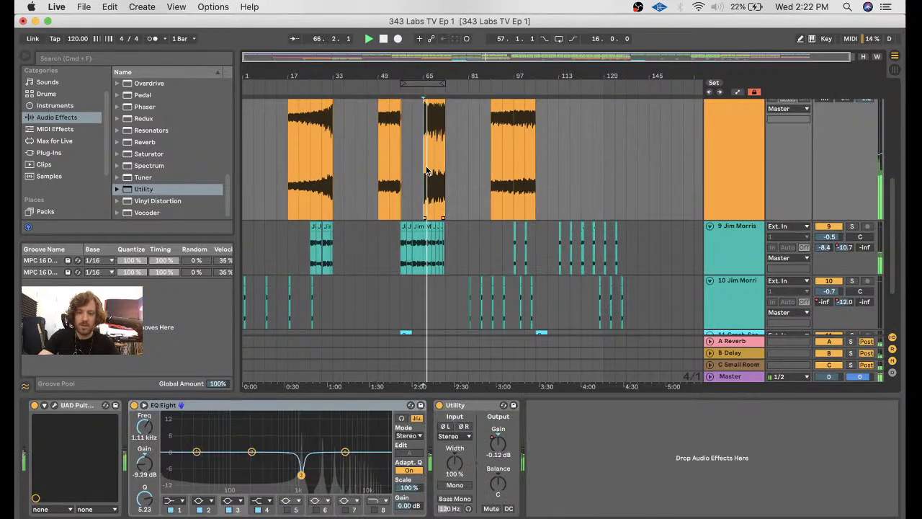
key(a)
click(736, 154)
click(736, 192)
click(746, 166)
click(731, 261)
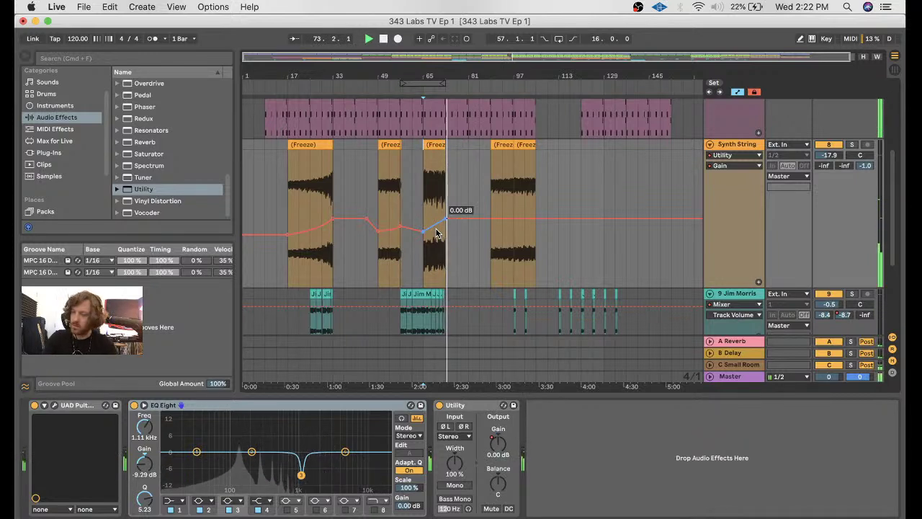
- Hide the device view, fold the Synth String and House Chords tracks, and select the Drum Group
key(super+alt+l)
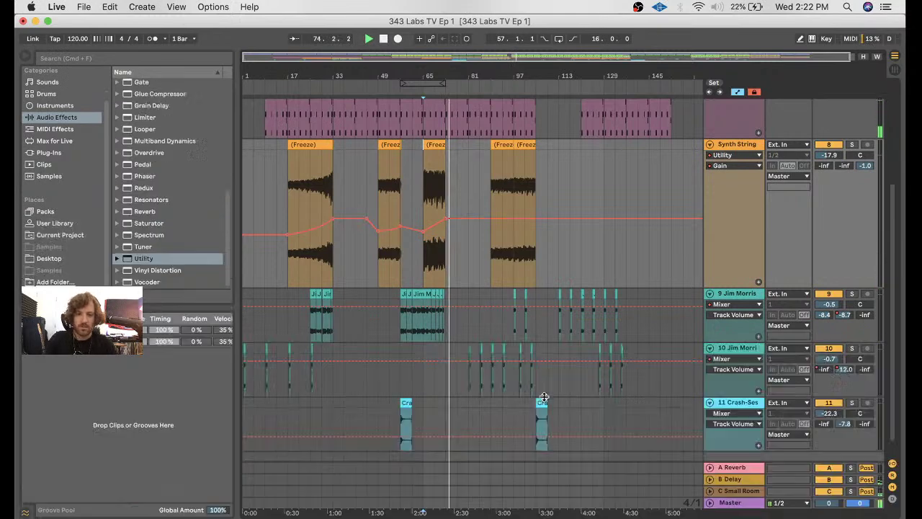
scroll(465, 234, up, 5)
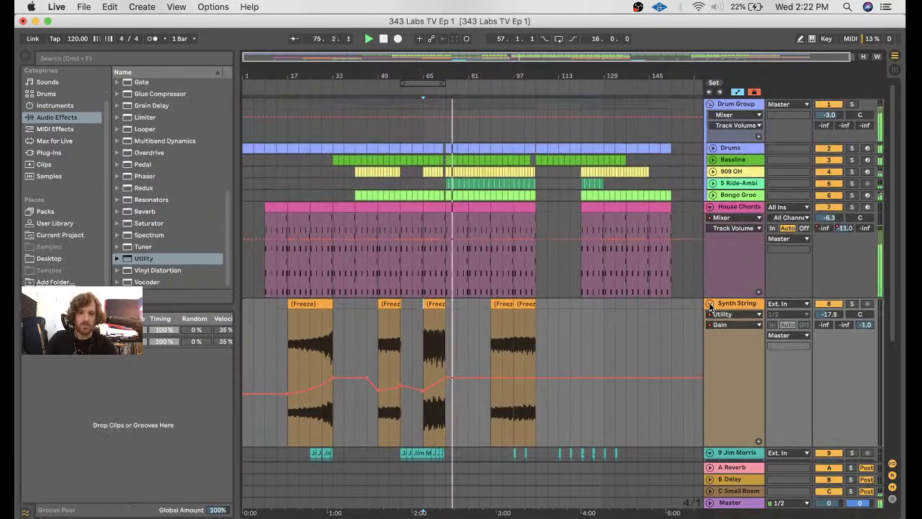
click(710, 301)
click(710, 207)
click(805, 121)
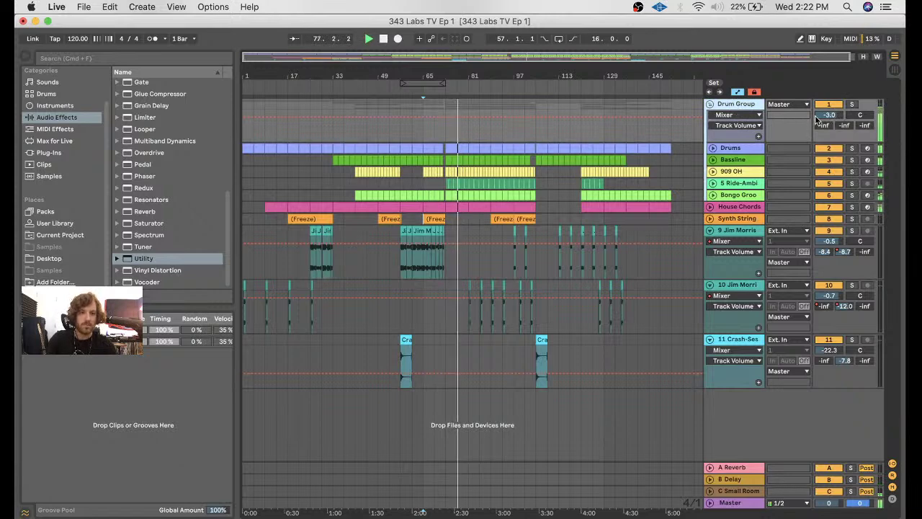
- Unfold and solo the House Chords track with automation hidden, and play it from about bar 25
click(734, 207)
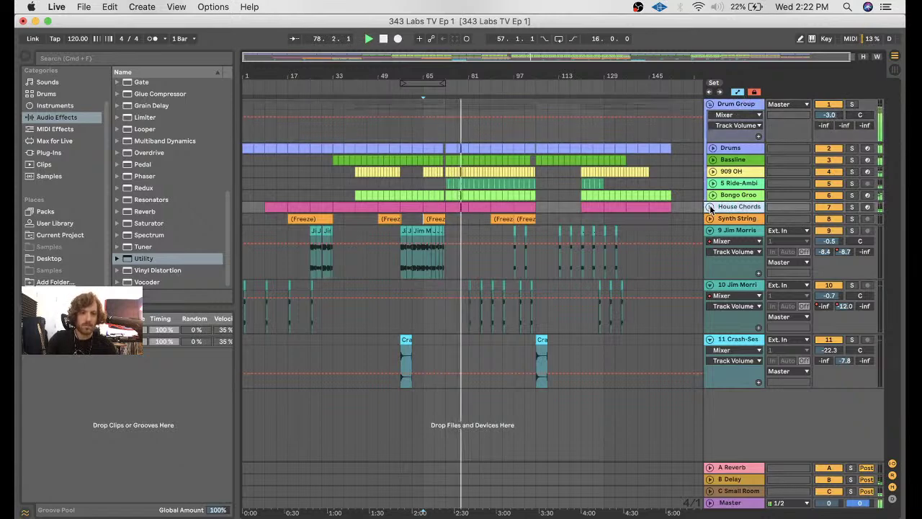
click(710, 206)
click(850, 209)
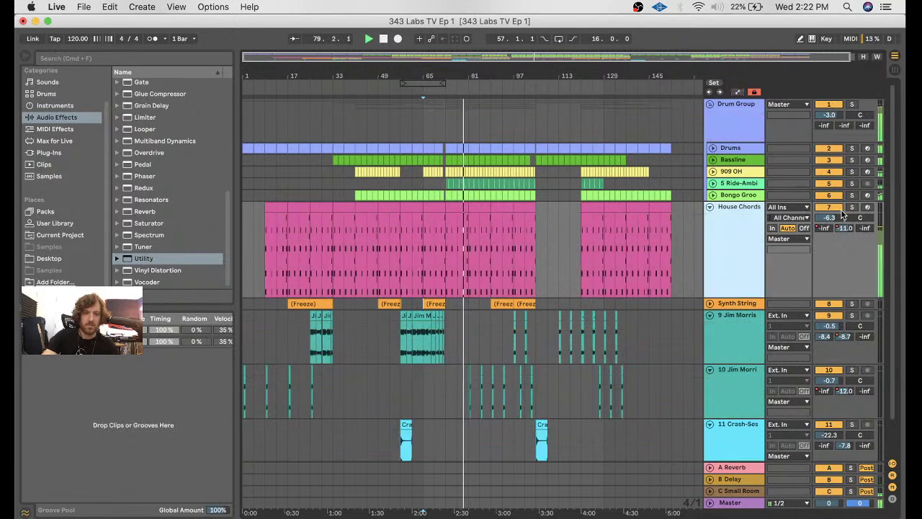
click(851, 208)
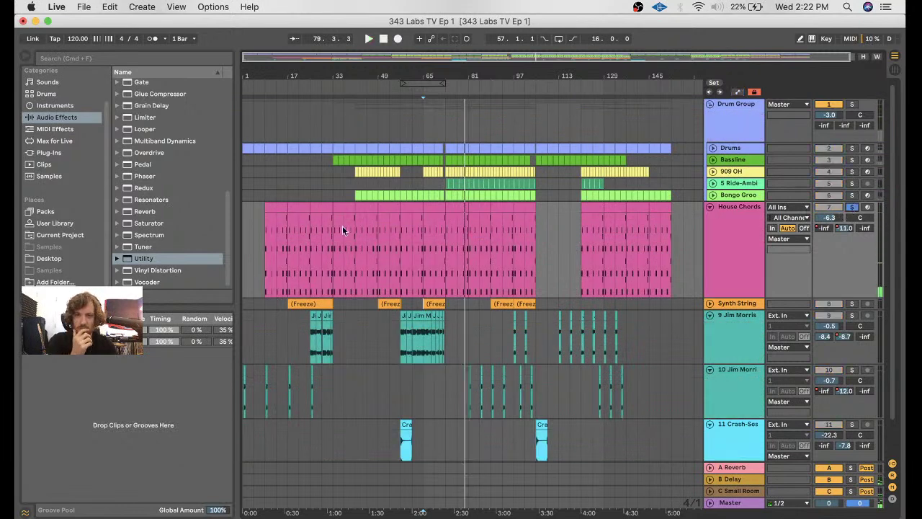
click(309, 242)
key(space)
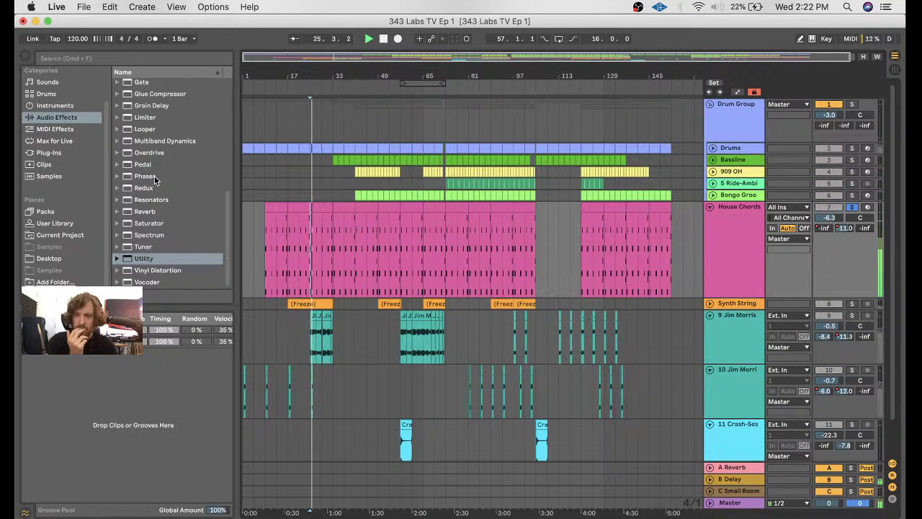
- Show the House Chords devices and compare the sound with Sausage Fattener bypassed and active
double_click(736, 249)
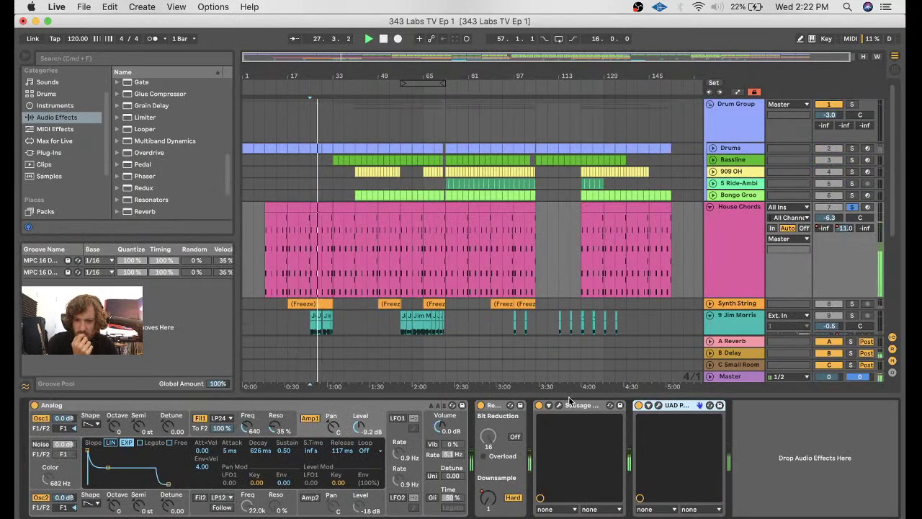
click(539, 405)
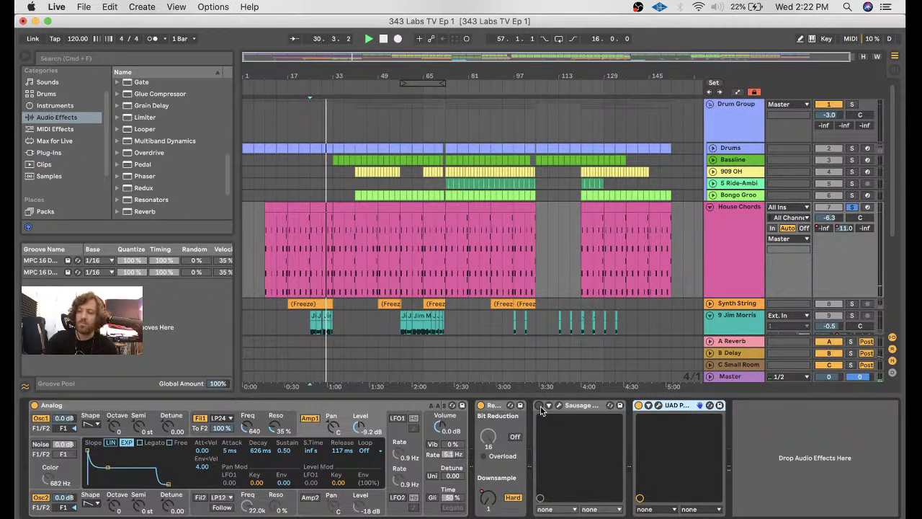
click(539, 405)
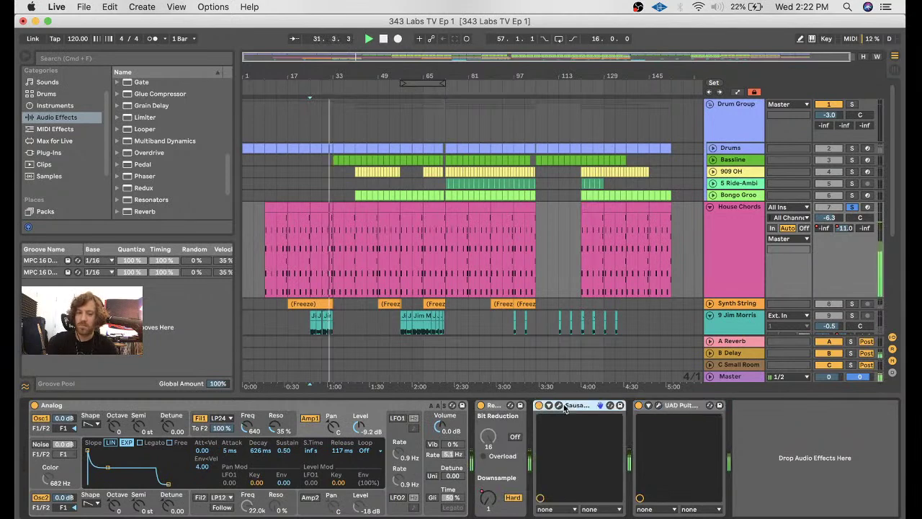
- Set the Sausage Fattener gain on House Chords to -1.0 dB and close the plug-in window
click(559, 405)
mouse_move(494, 437)
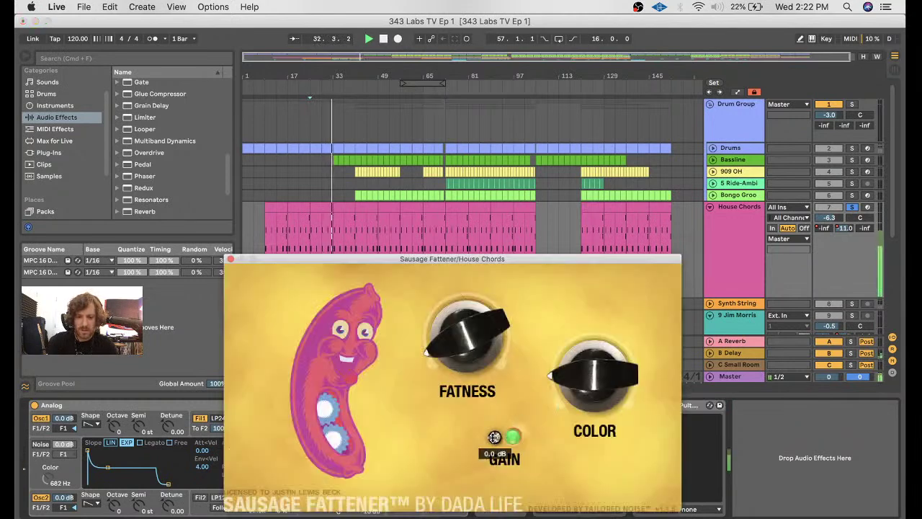
drag(494, 437, 492, 446)
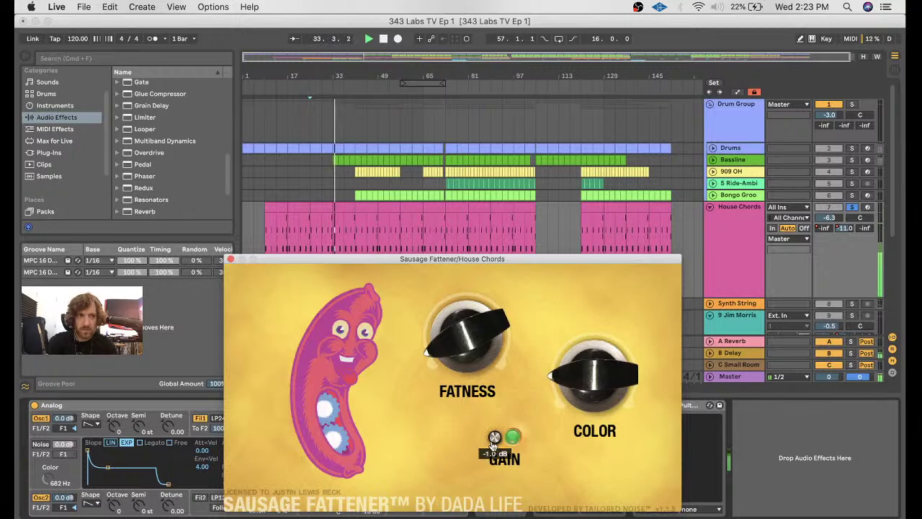
click(230, 258)
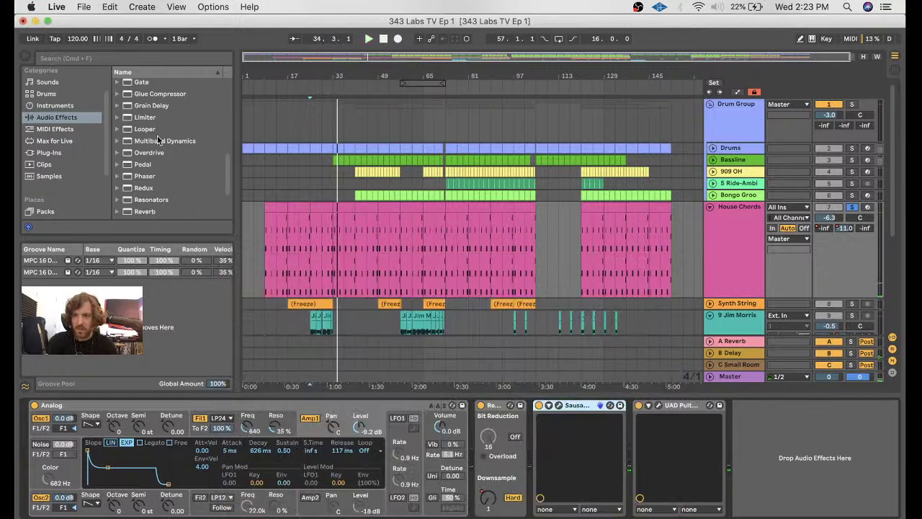
- Add Korneff Audio's Pawn Shop Comp plug-in to the end of the House Chords device chain
click(56, 155)
scroll(156, 147, up, 15)
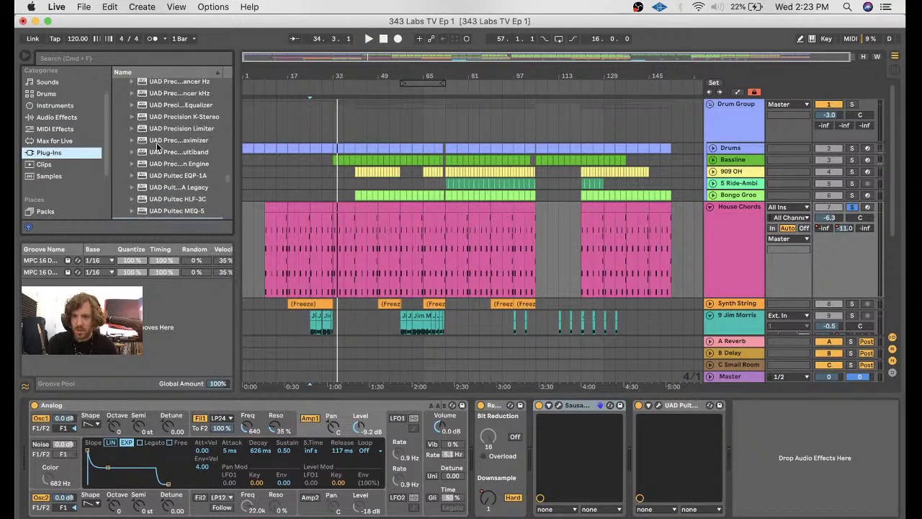
scroll(156, 143, up, 15)
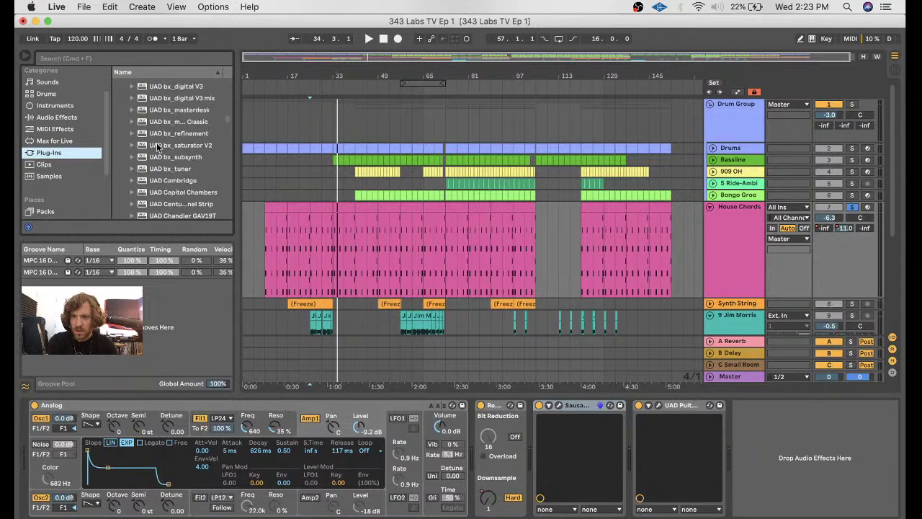
scroll(157, 146, up, 3)
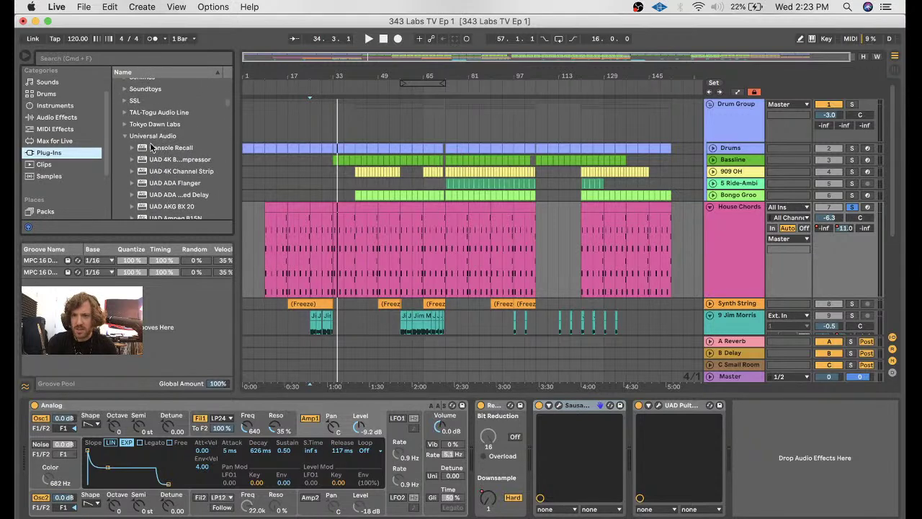
click(126, 138)
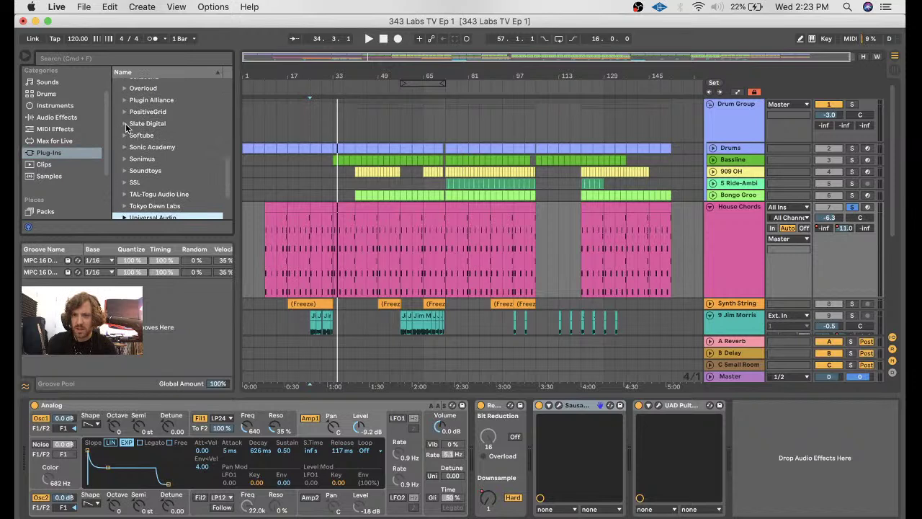
scroll(125, 128, up, 12)
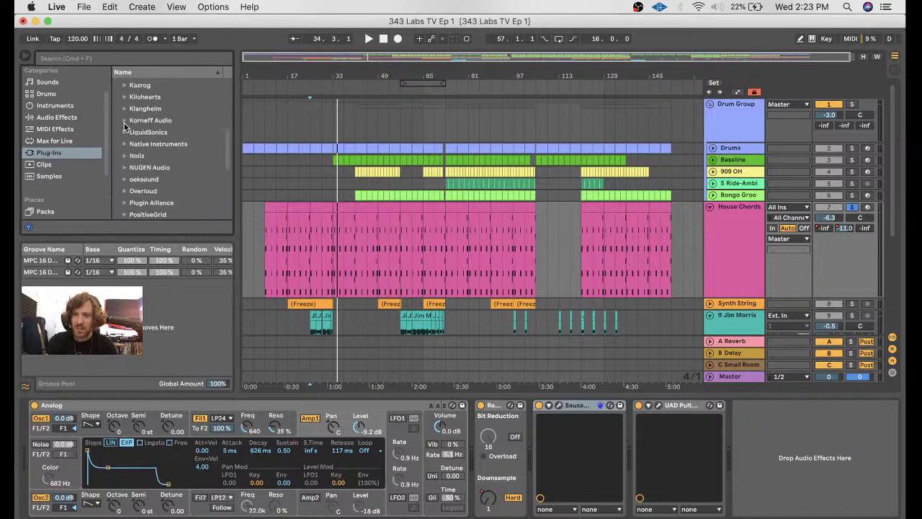
scroll(129, 124, down, 2)
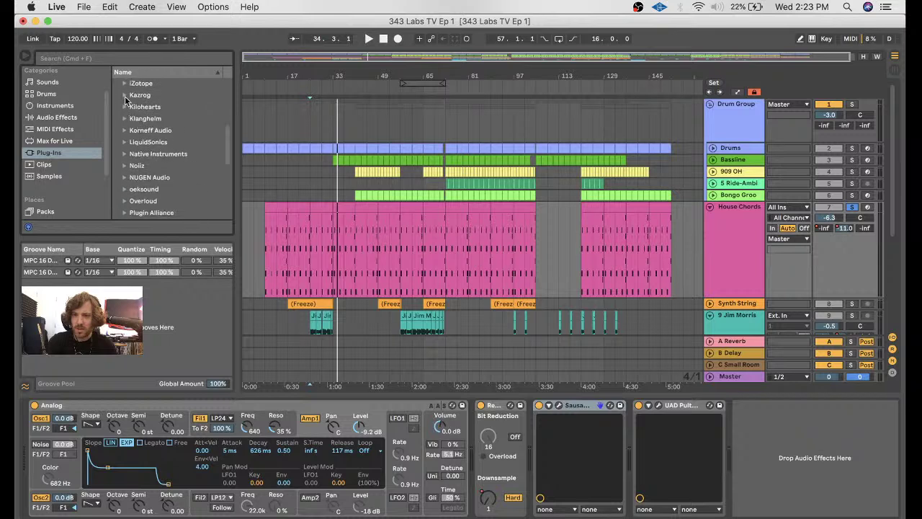
click(124, 130)
click(176, 145)
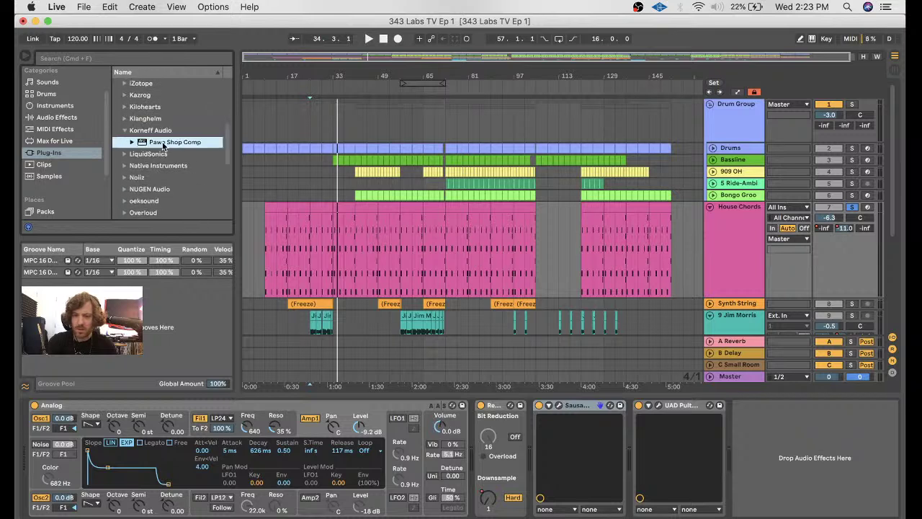
drag(734, 252, 734, 250)
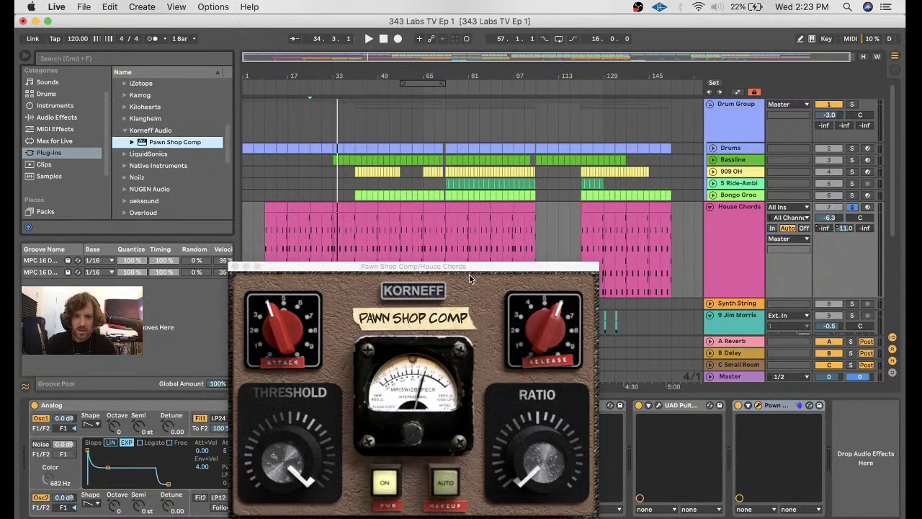
- Play House Chords from bar 9 and set Pawn Shop Comp's attack between 5 and 6 and its release to about 31 ms
drag(469, 272, 510, 256)
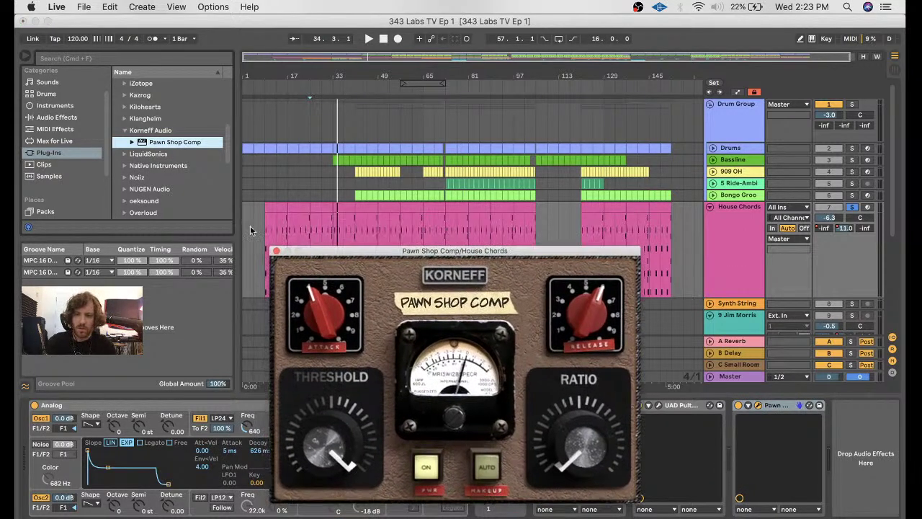
click(265, 243)
key(space)
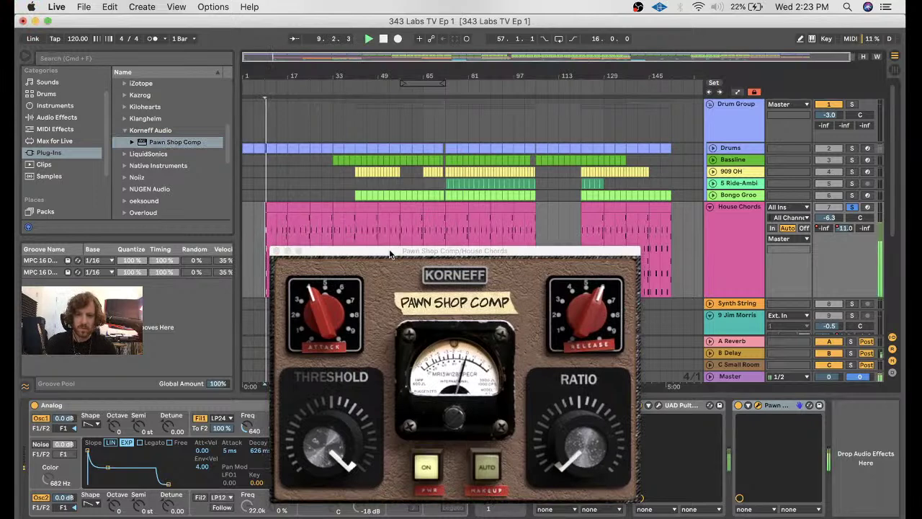
drag(334, 249, 338, 157)
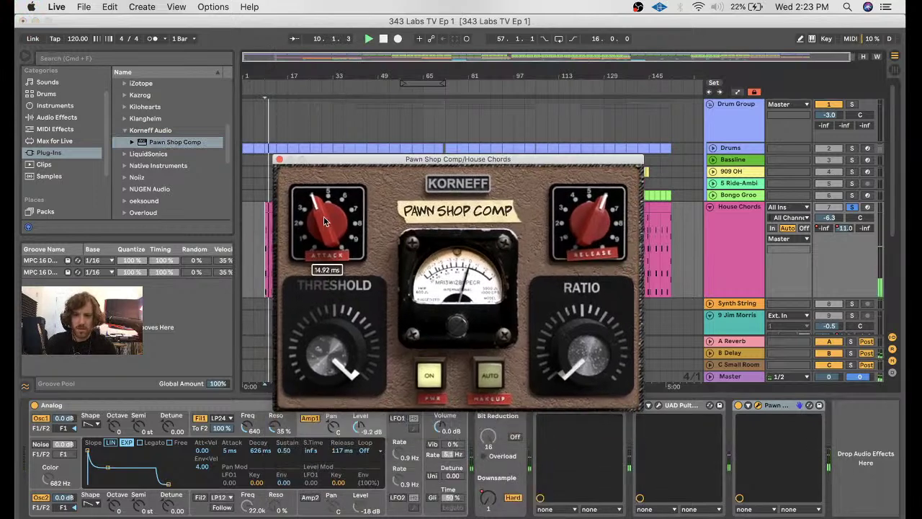
drag(325, 220, 336, 199)
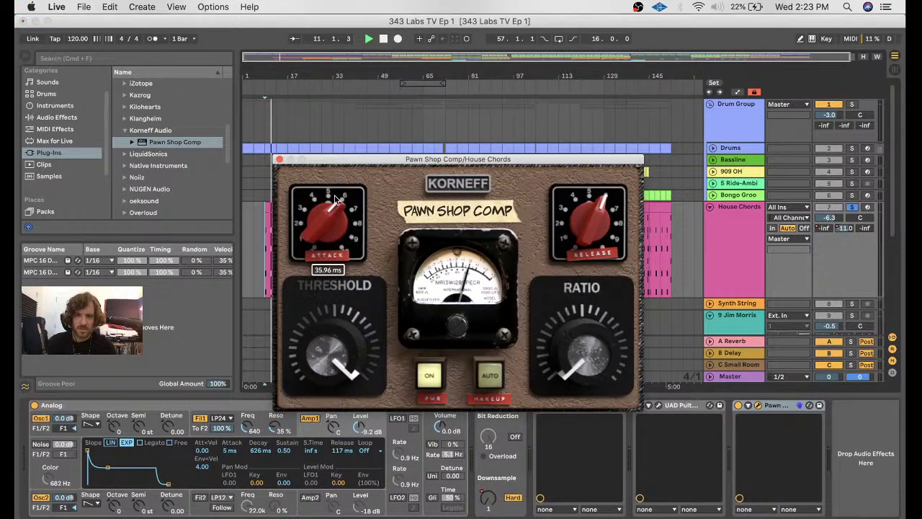
drag(588, 219, 588, 245)
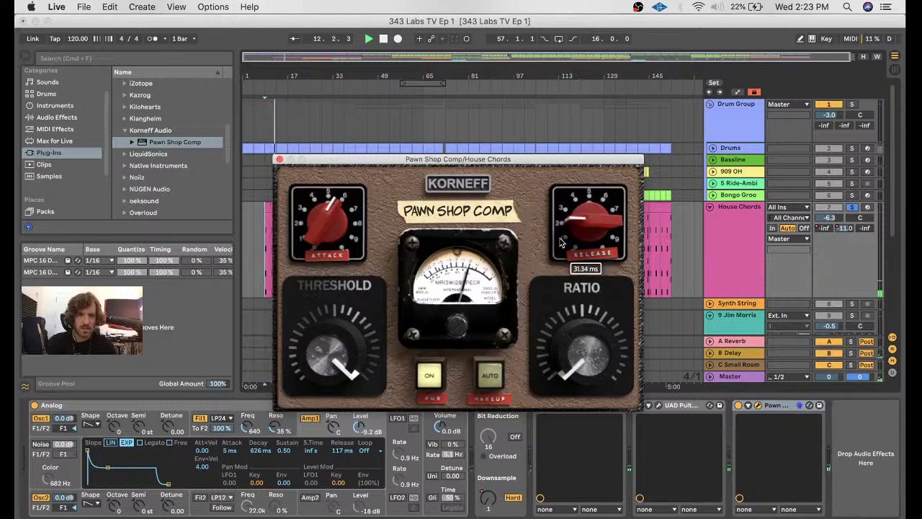
- Lower Pawn Shop Comp's threshold and raise its ratio, bringing both to just below the middle of their ranges
drag(333, 352, 334, 367)
drag(580, 349, 557, 274)
drag(321, 352, 306, 387)
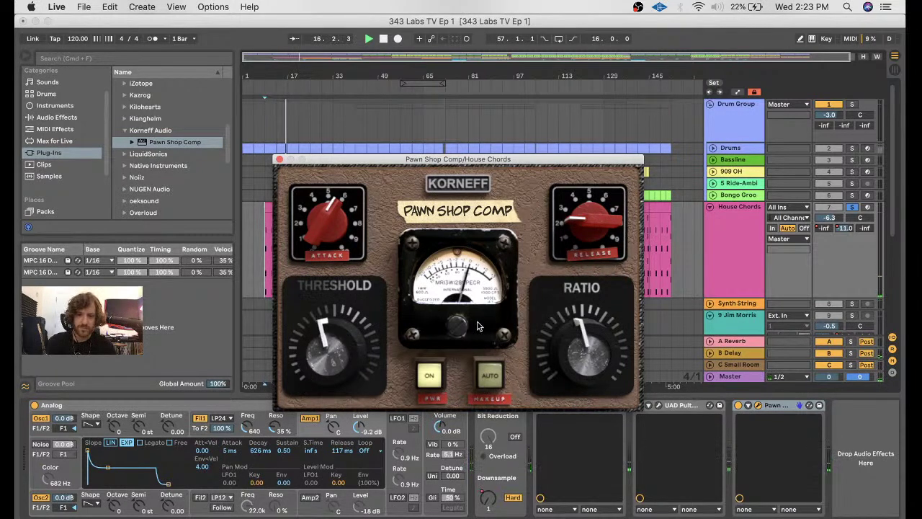
- Show Pawn Shop Comp's internal circuit controls and reduce the wet/dry mix to slightly below halfway
click(464, 184)
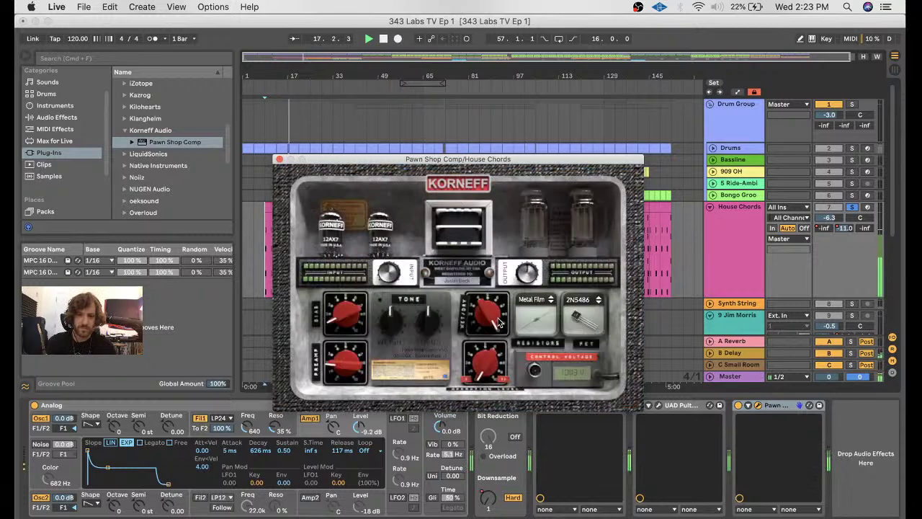
mouse_move(489, 325)
mouse_down()
mouse_move(478, 329)
mouse_move(486, 311)
mouse_up()
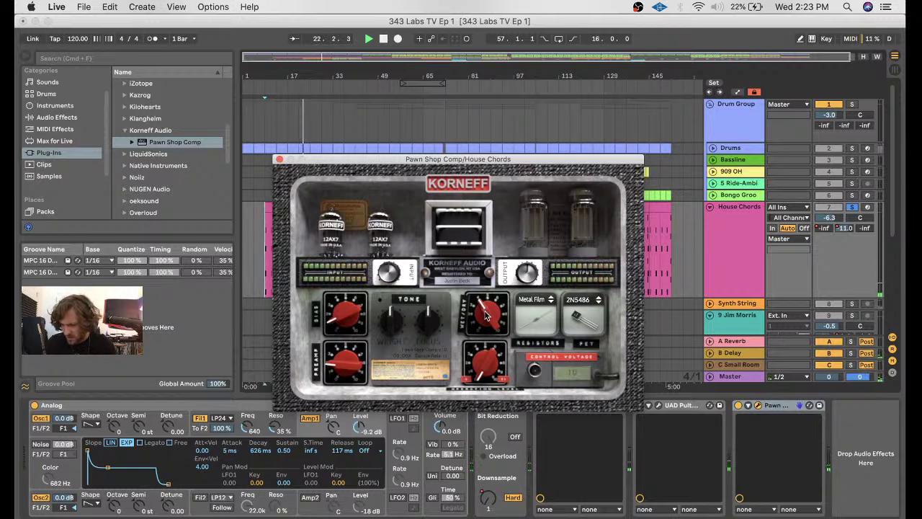
drag(486, 317, 482, 318)
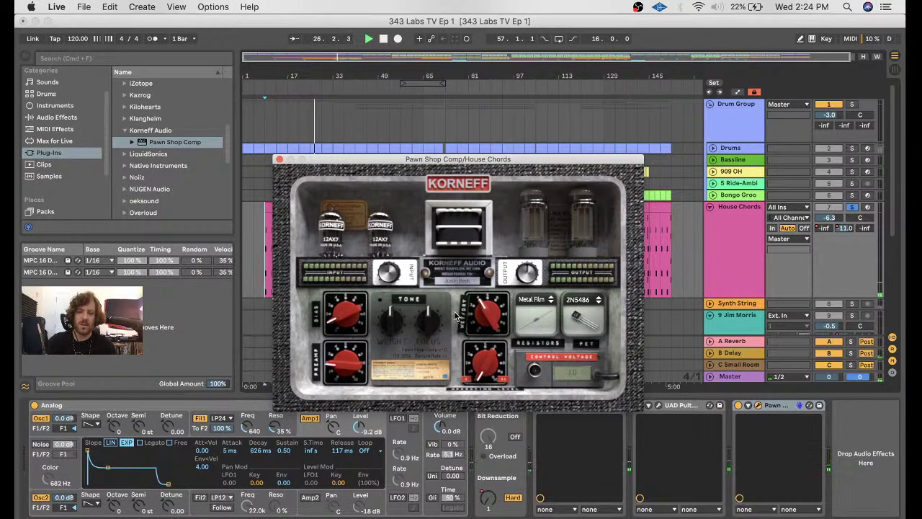
- Compare the soloed House Chords with Pawn Shop Comp bypassed and active
click(739, 412)
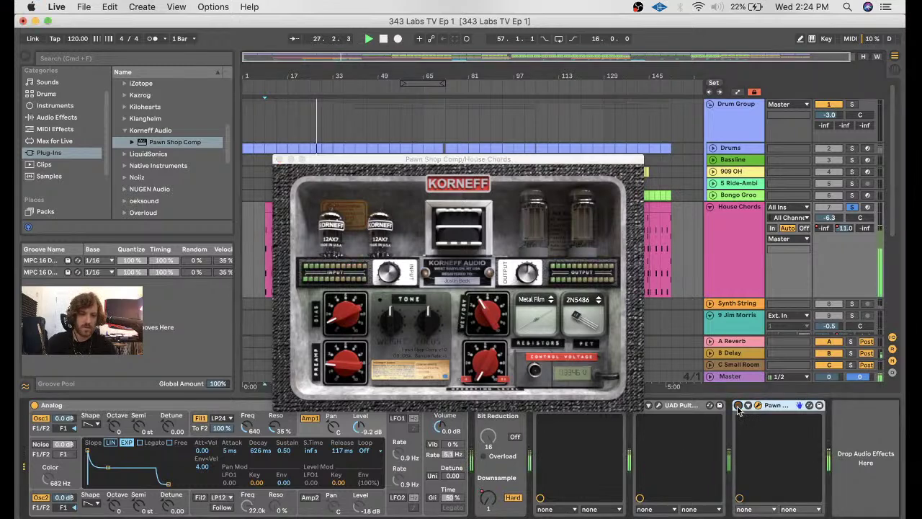
click(520, 285)
drag(485, 320, 485, 320)
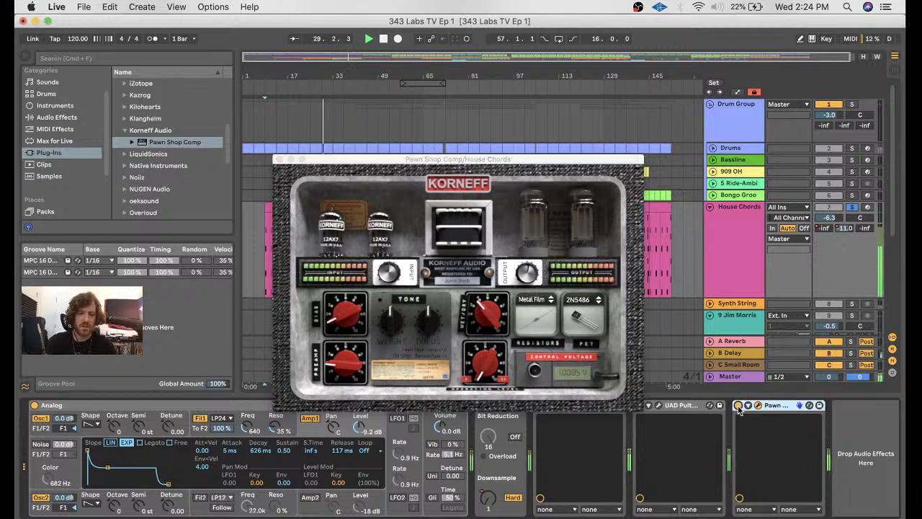
click(526, 272)
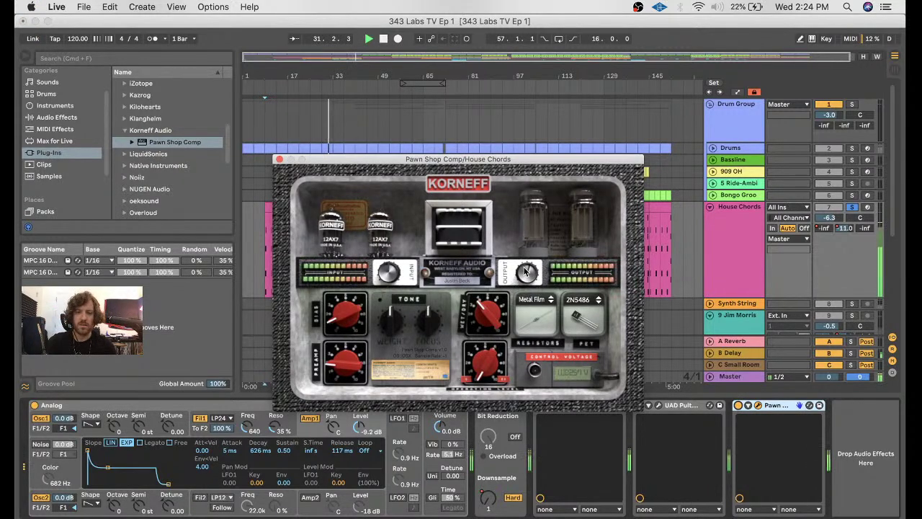
- Unsolo House Chords and play the full mix from bar 9 with the compressor window open
click(855, 213)
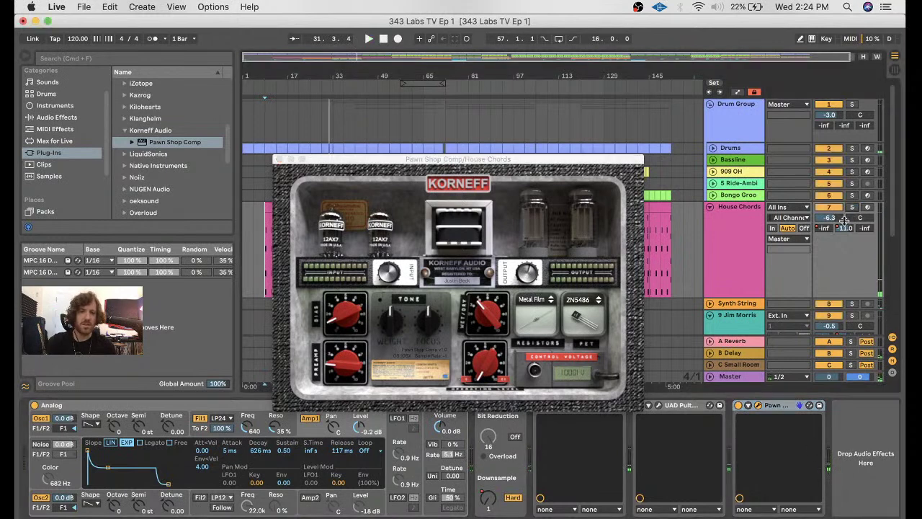
drag(546, 164, 576, 304)
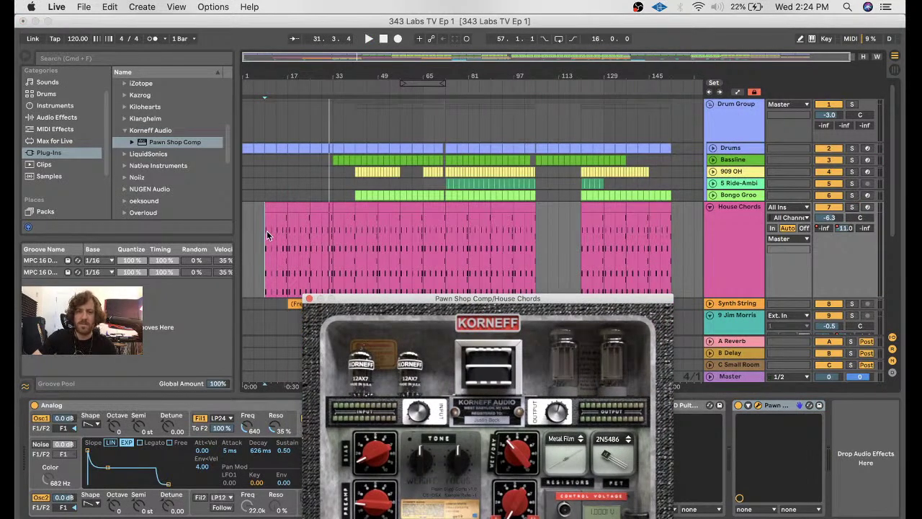
click(266, 235)
drag(461, 301, 430, 103)
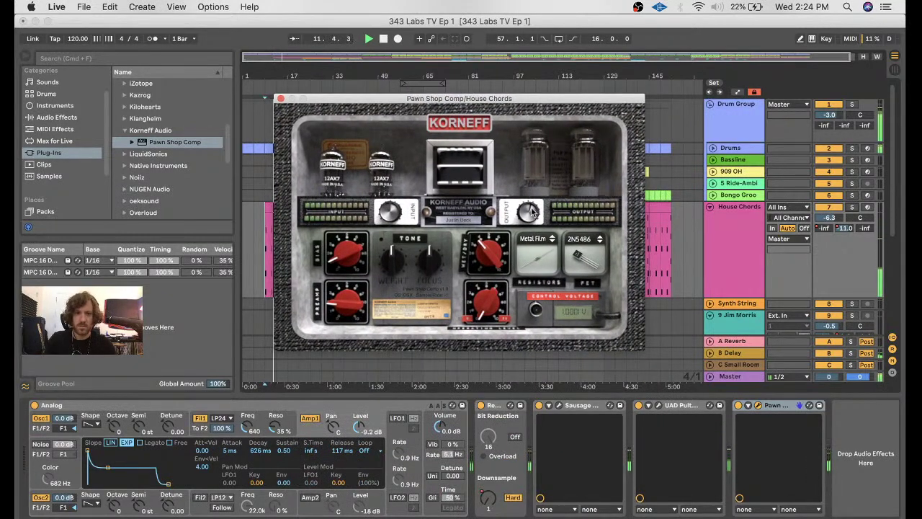
- Move the UAD Pultec after Pawn Shop Comp in the House Chords device chain
click(809, 407)
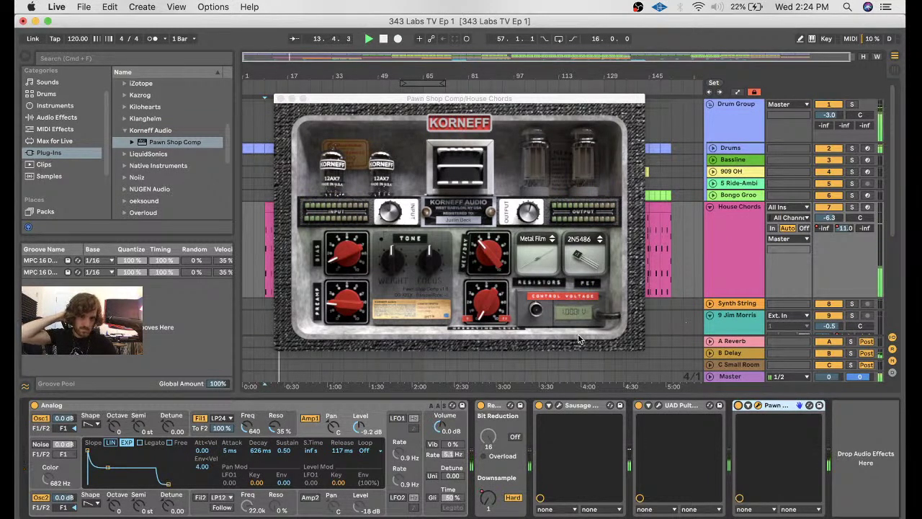
click(675, 408)
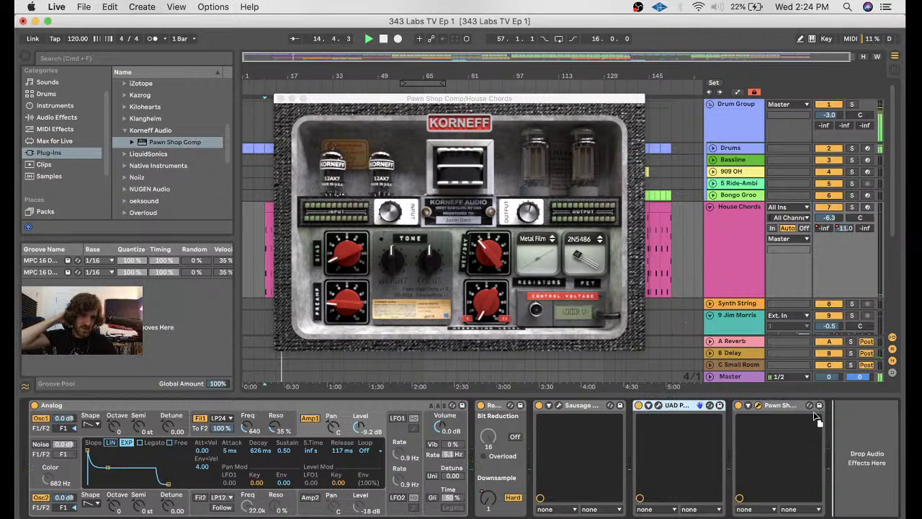
drag(825, 414, 829, 420)
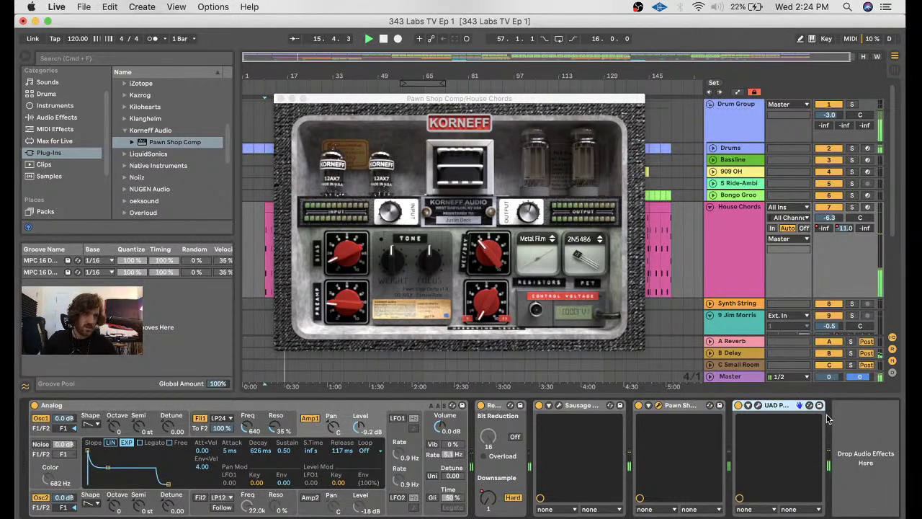
- Inspect the UAD Pultec-Pro equalizer on House Chords, then close its window and the Pawn Shop Comp window
click(757, 407)
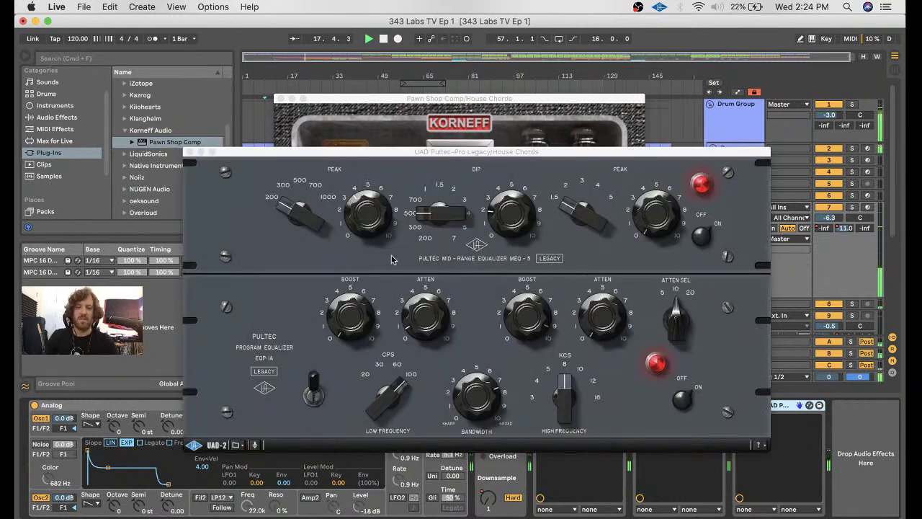
drag(416, 160, 352, 83)
click(719, 256)
click(129, 81)
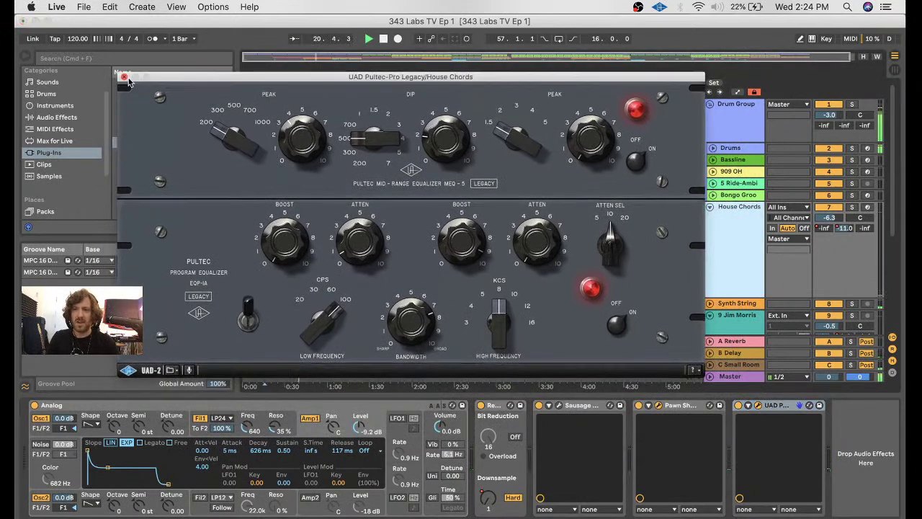
click(123, 77)
click(279, 95)
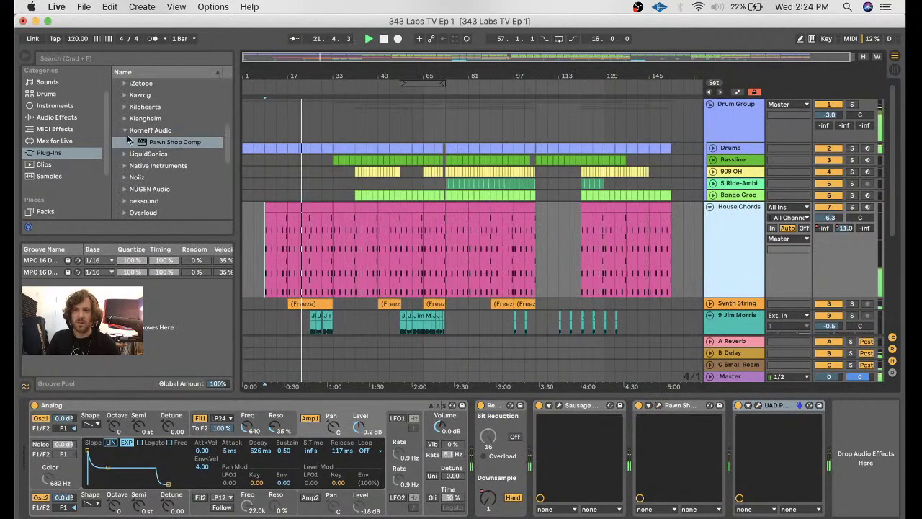
- Add the Soundtoys MicroShift plug-in at the end of the House Chords device chain
scroll(129, 134, down, 5)
click(137, 168)
scroll(173, 184, down, 7)
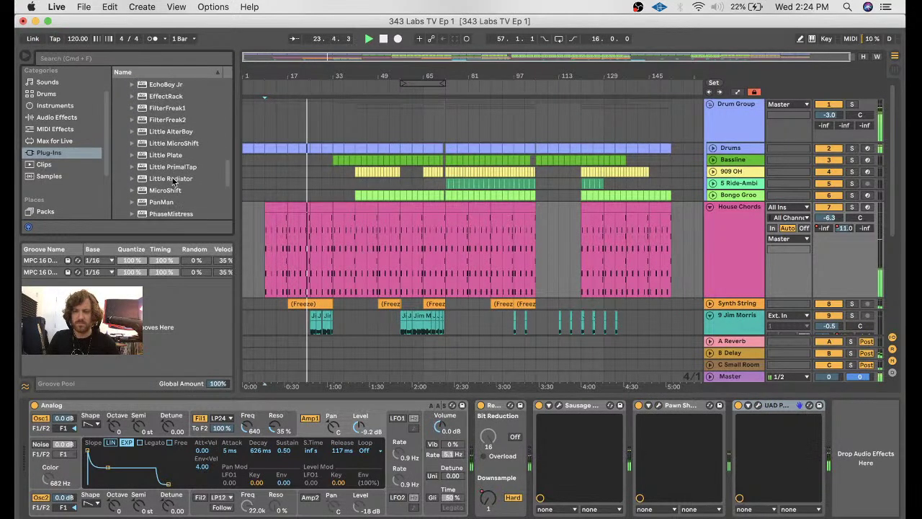
mouse_move(173, 185)
mouse_down()
mouse_move(504, 324)
mouse_move(859, 440)
mouse_up()
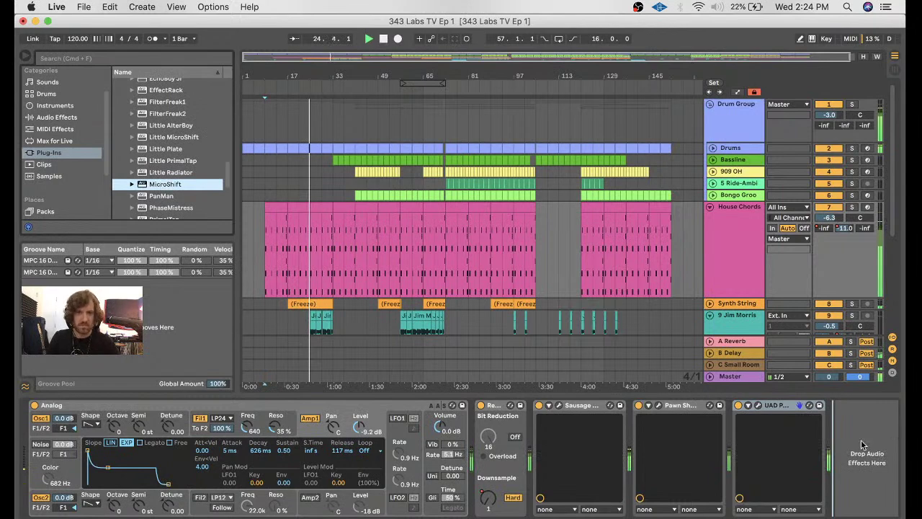
drag(861, 440, 861, 441)
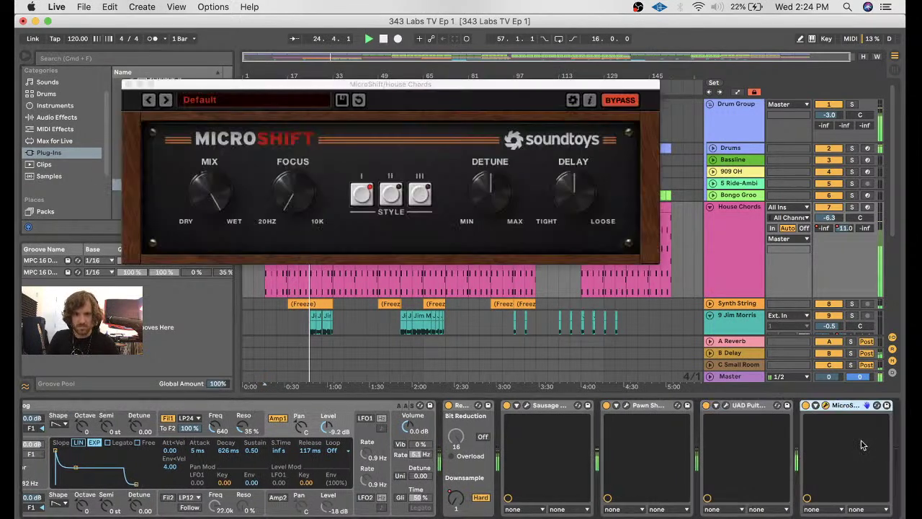
- Set MicroShift to Style II with Delay fully tight, Detune reduced to about a quarter and Mix at about halfway
click(390, 192)
drag(567, 195, 567, 210)
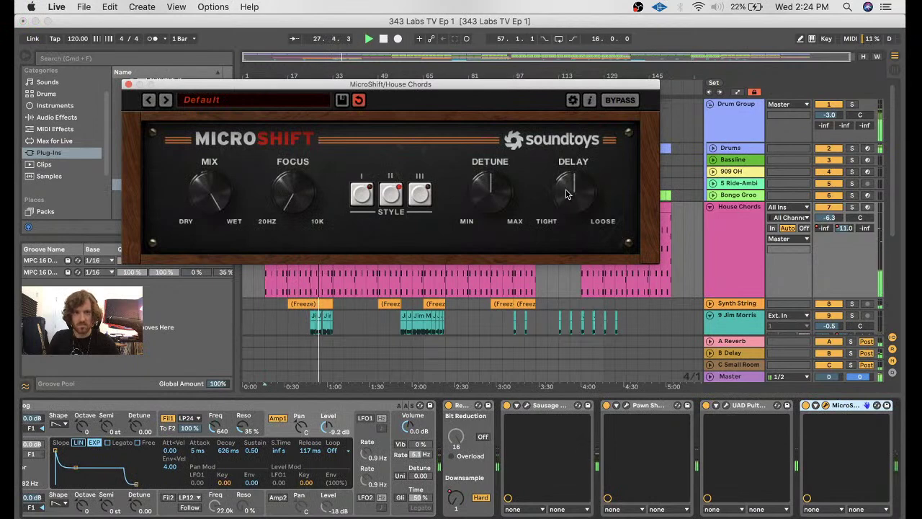
drag(499, 197, 468, 256)
drag(487, 220, 485, 190)
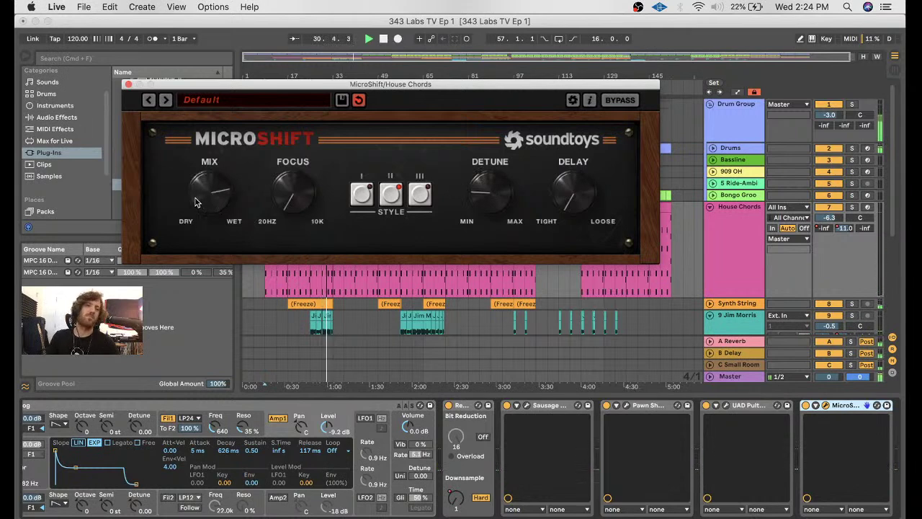
drag(206, 193, 201, 222)
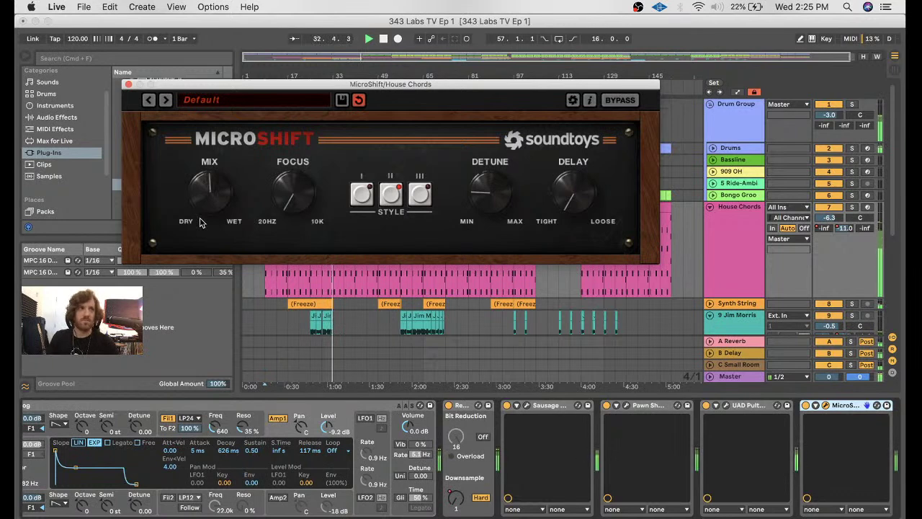
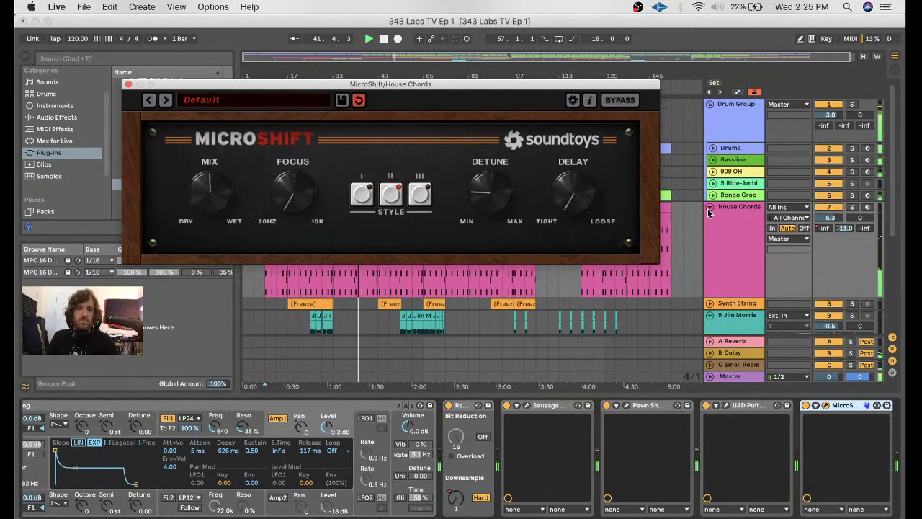
- Raise the House Chords volume to -4.0 dB and its C Small Room send to -9.7 dB, then close the MicroShift window
click(730, 232)
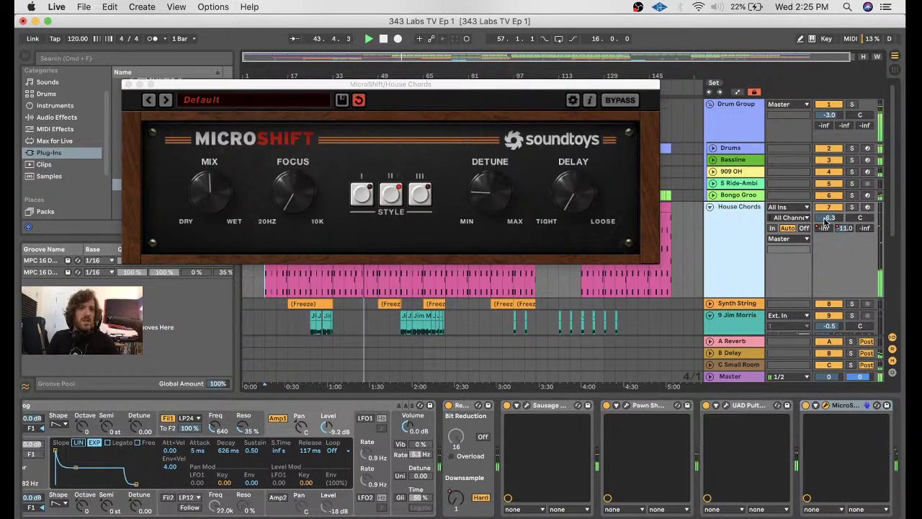
drag(830, 218, 830, 212)
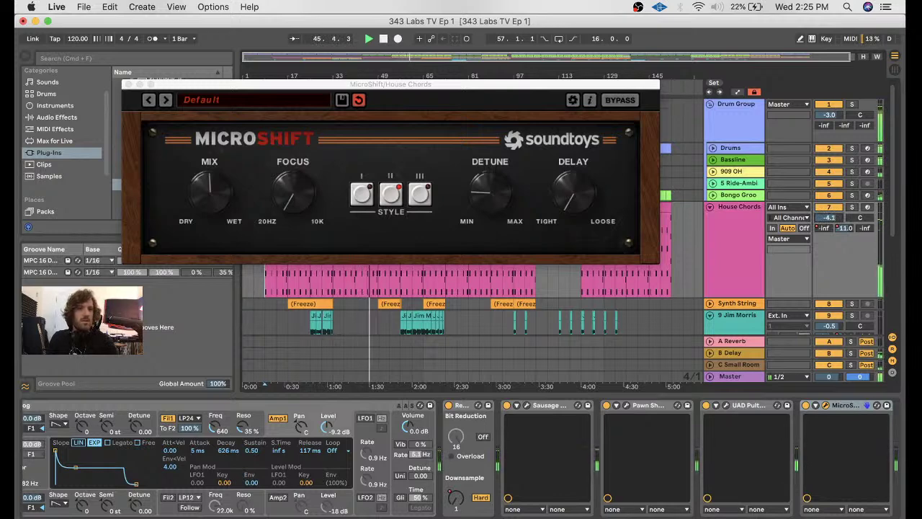
click(711, 207)
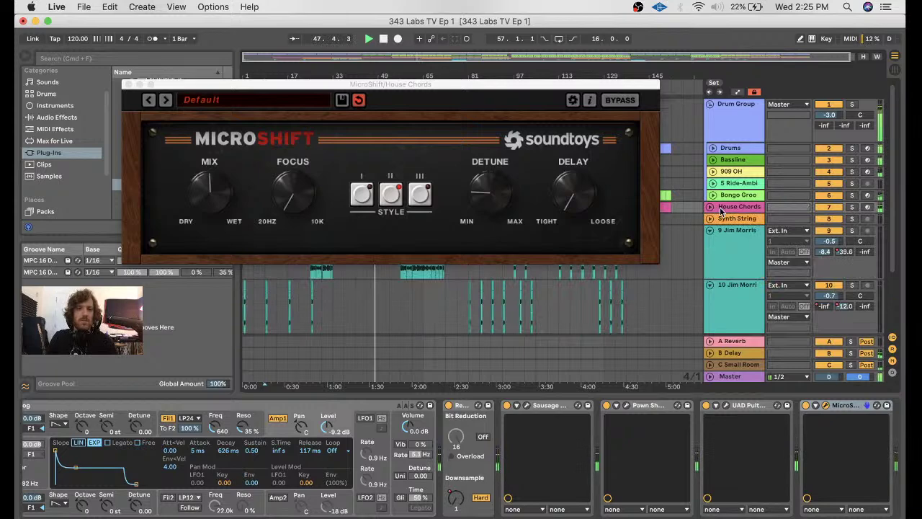
click(710, 207)
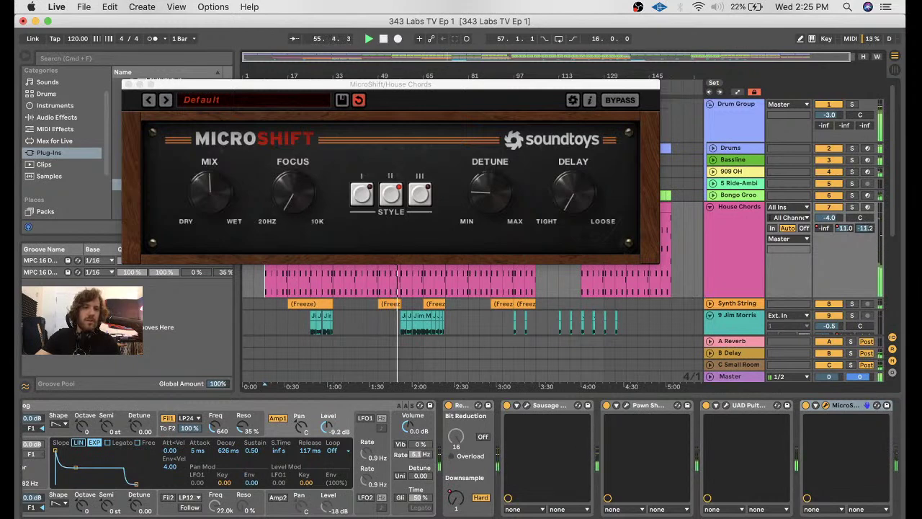
click(129, 84)
drag(526, 388, 530, 400)
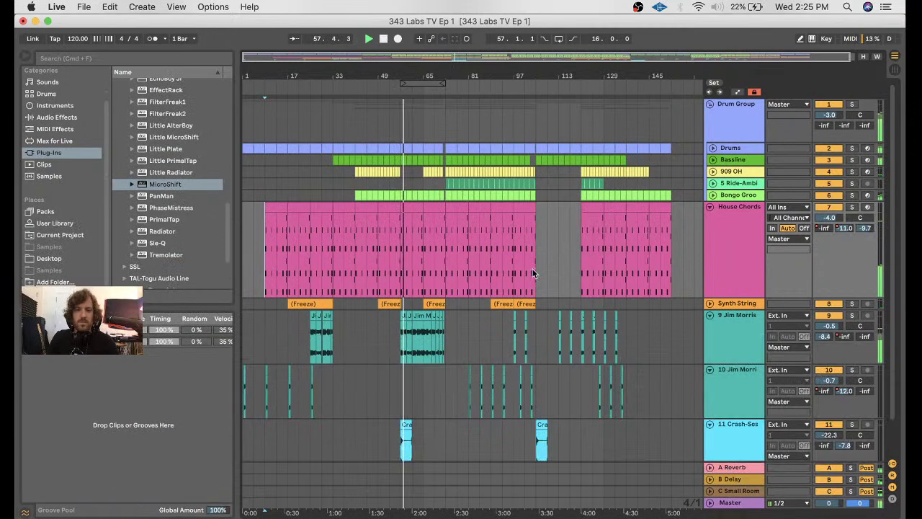
- Show the House Chords device chain and look through it from Analog to MicroShift
scroll(547, 257, down, 2)
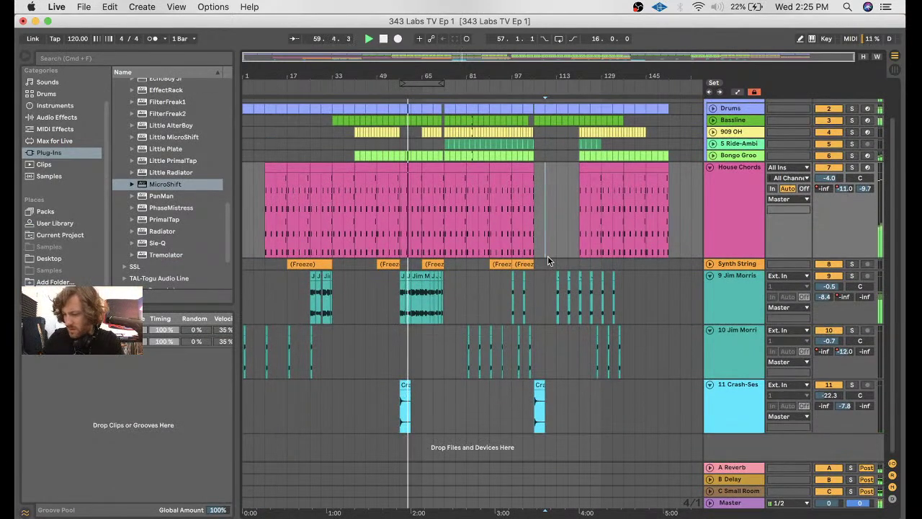
click(745, 172)
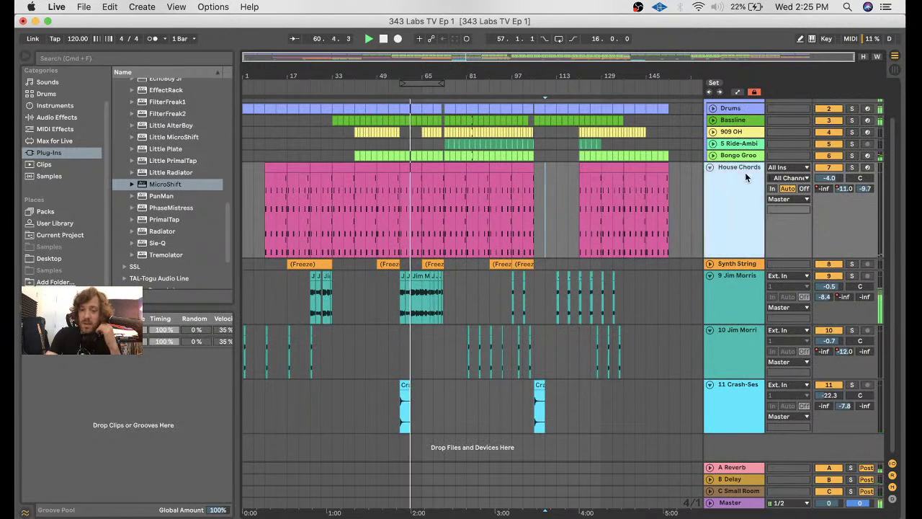
double_click(745, 172)
scroll(108, 468, left, 2)
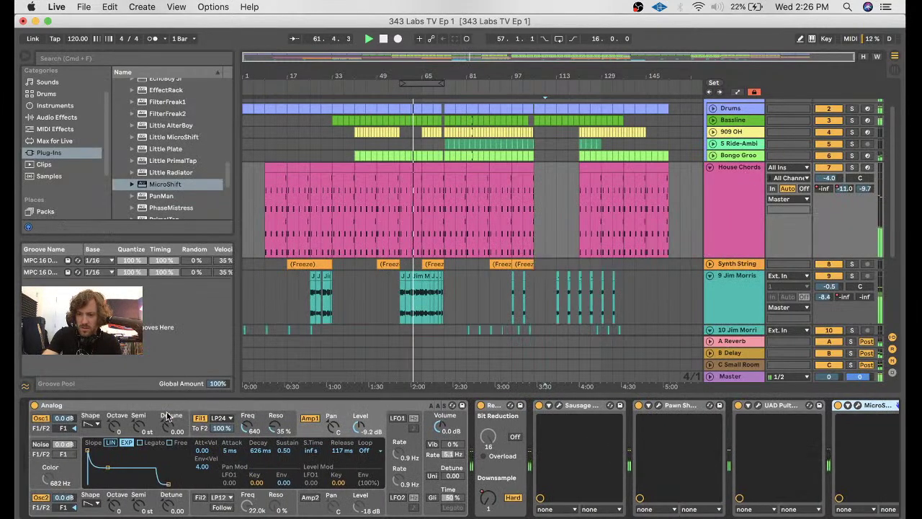
scroll(372, 441, right, 4)
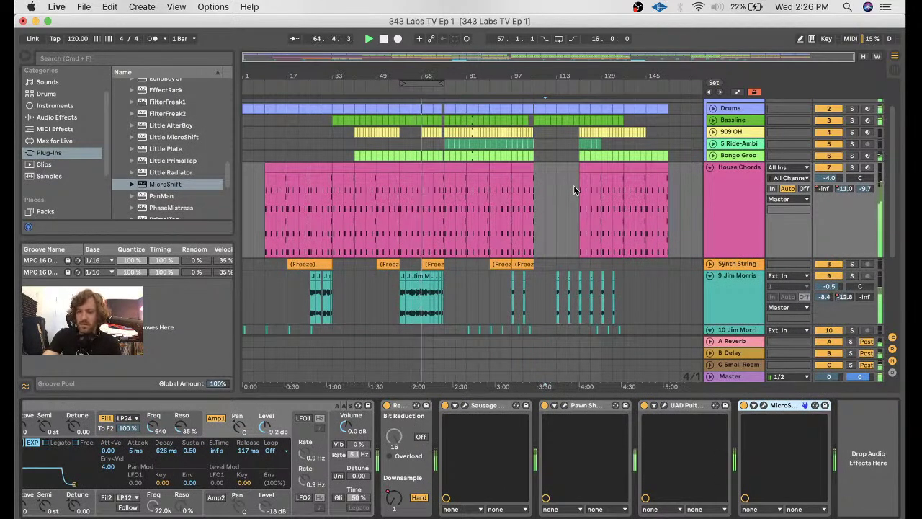
- Raise the volume of audio track 9 to 0.7 dB and hide the device view
click(496, 288)
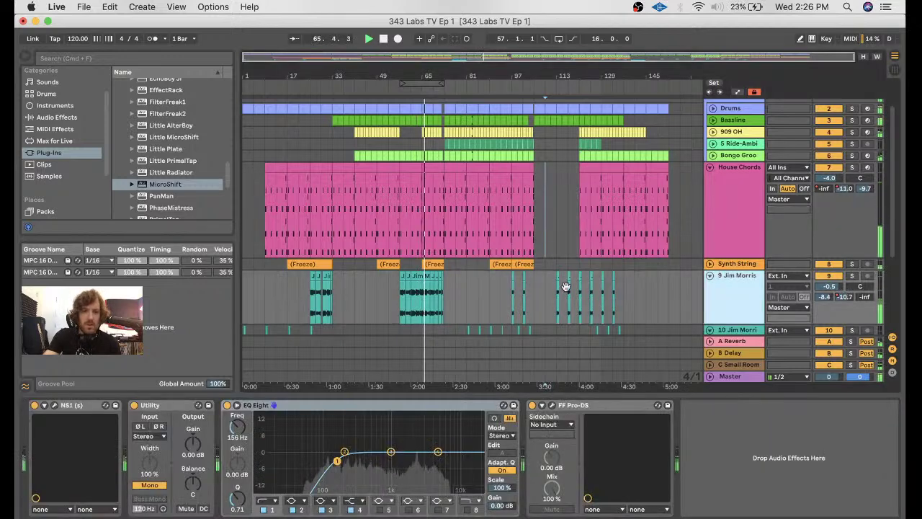
scroll(558, 278, up, 2)
scroll(559, 278, down, 3)
scroll(558, 278, up, 2)
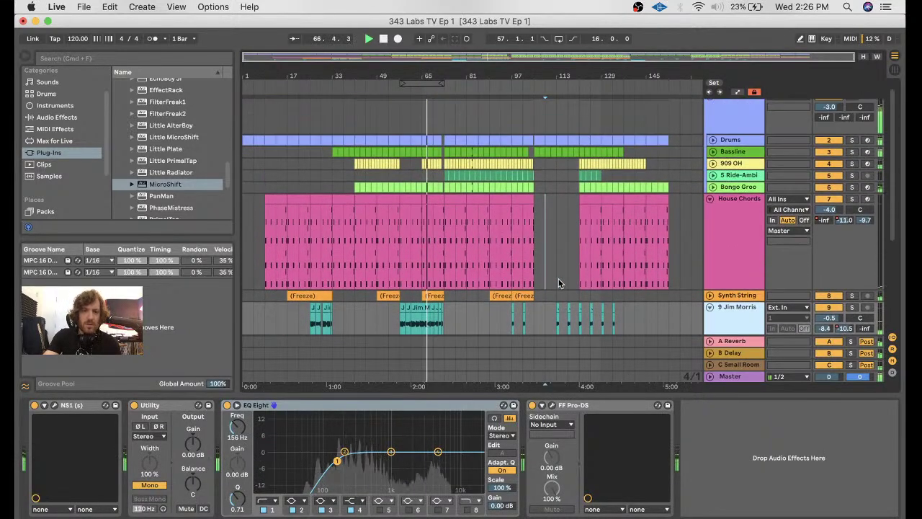
scroll(558, 278, down, 4)
drag(820, 209, 820, 201)
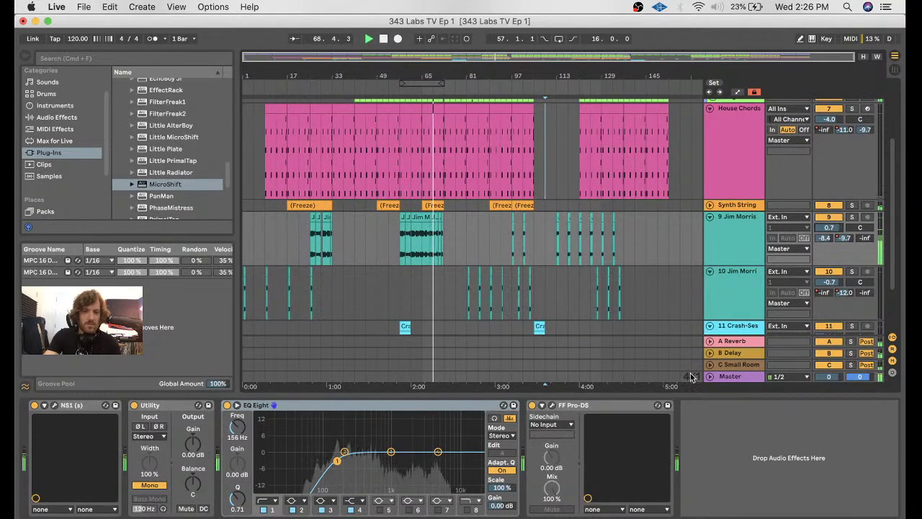
key(super+alt+l)
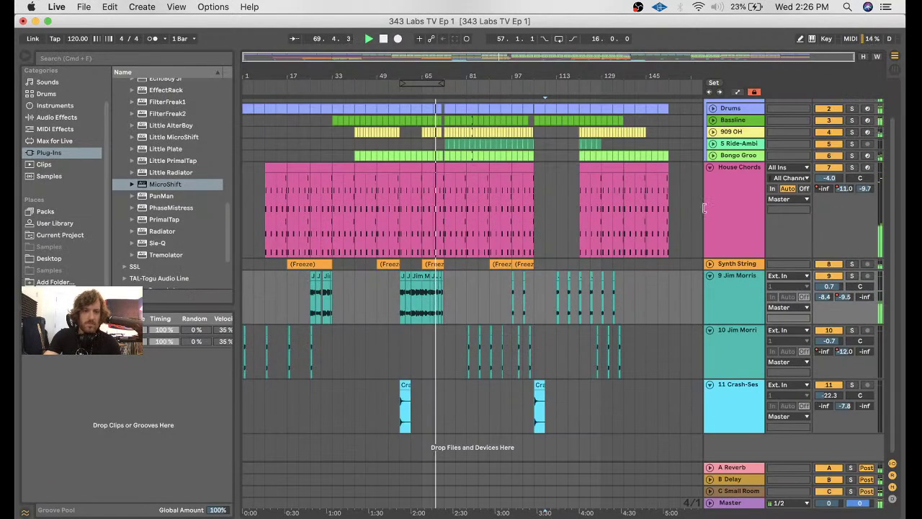
- Fold the House Chords track, unfold the Bassline track and raise the Bassline volume to -5.1 dB
click(710, 167)
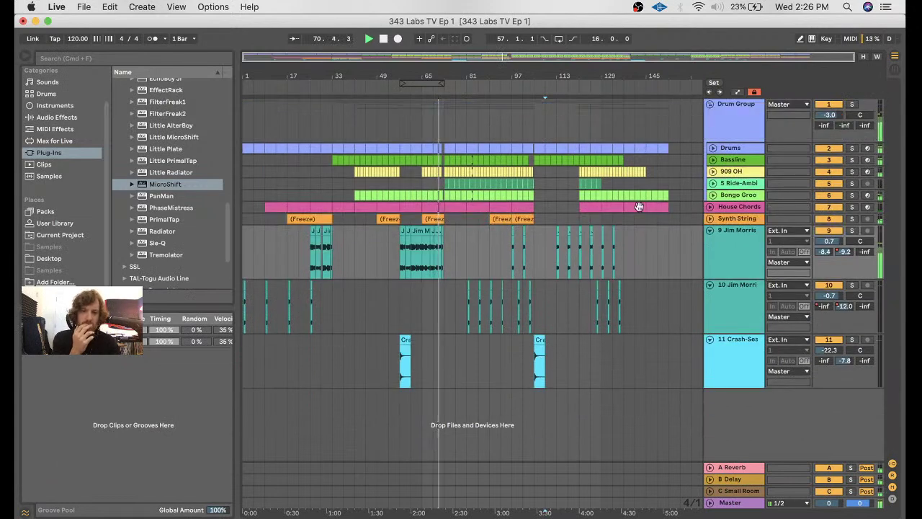
click(712, 160)
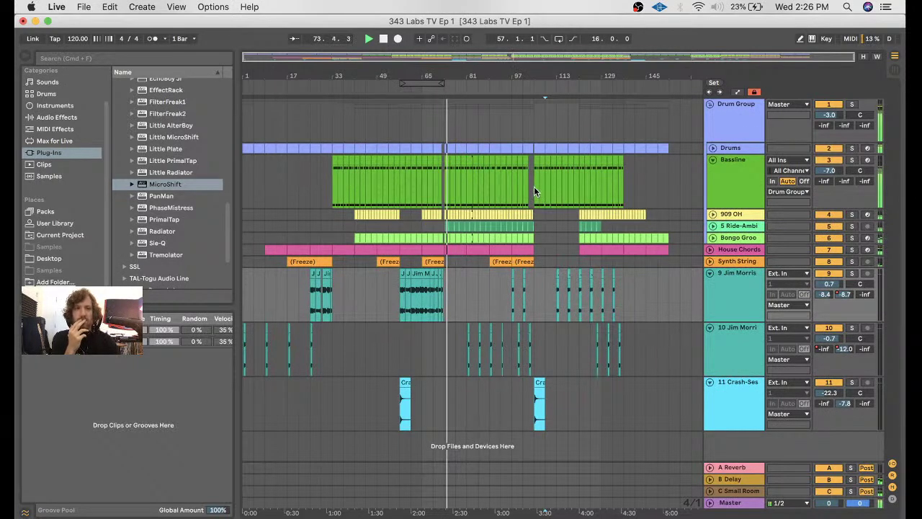
click(732, 183)
mouse_move(836, 175)
mouse_down()
mouse_move(836, 164)
mouse_move(836, 175)
mouse_up()
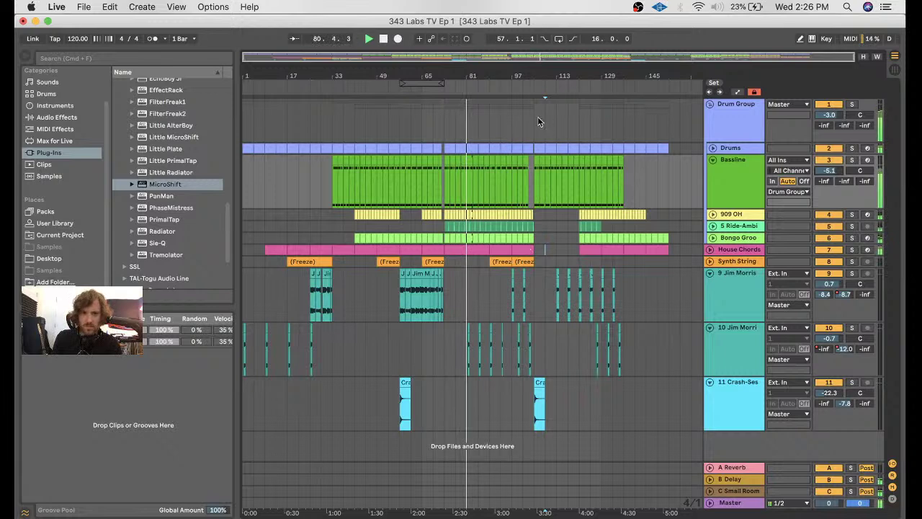
- Jump playback to about bar 96 and set the Bassline volume to -6.0 dB
click(509, 90)
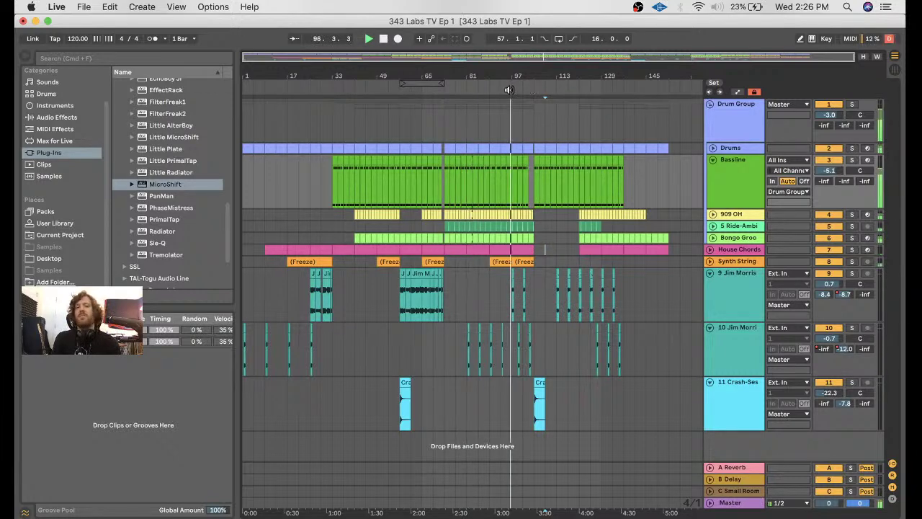
click(726, 250)
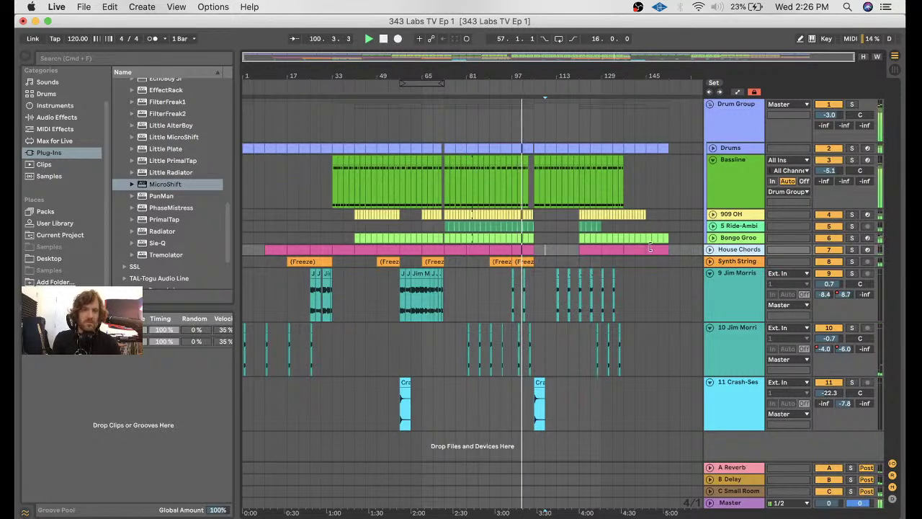
click(844, 175)
click(832, 173)
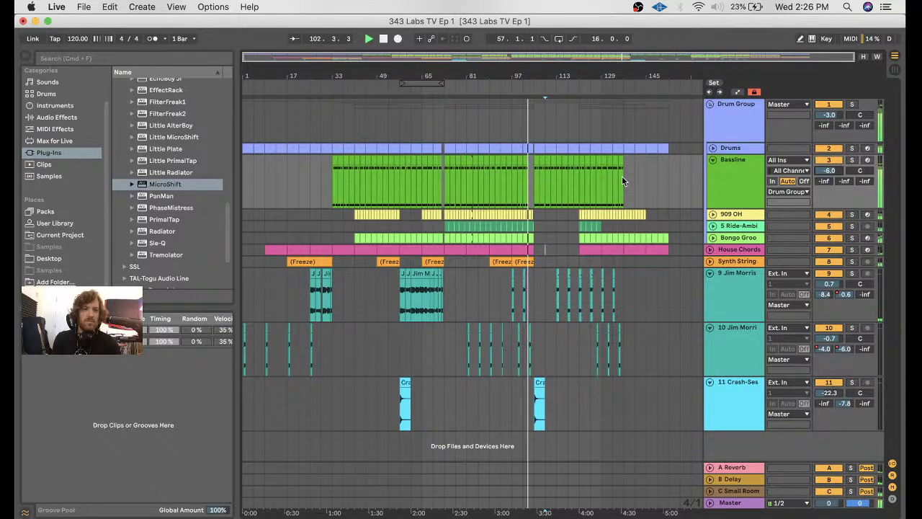
- Show the automation lanes and examine the Bassline's Utility Gain automation around bar 101
click(754, 195)
key(a)
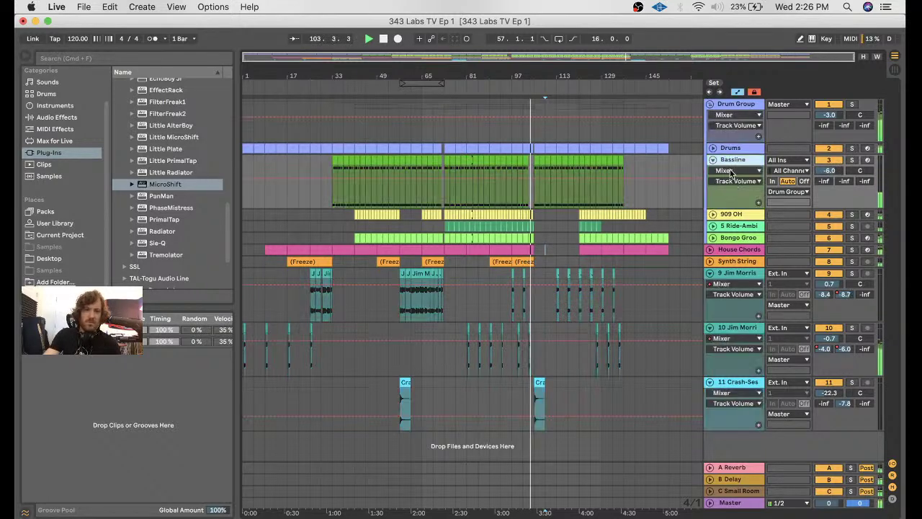
click(735, 171)
click(724, 272)
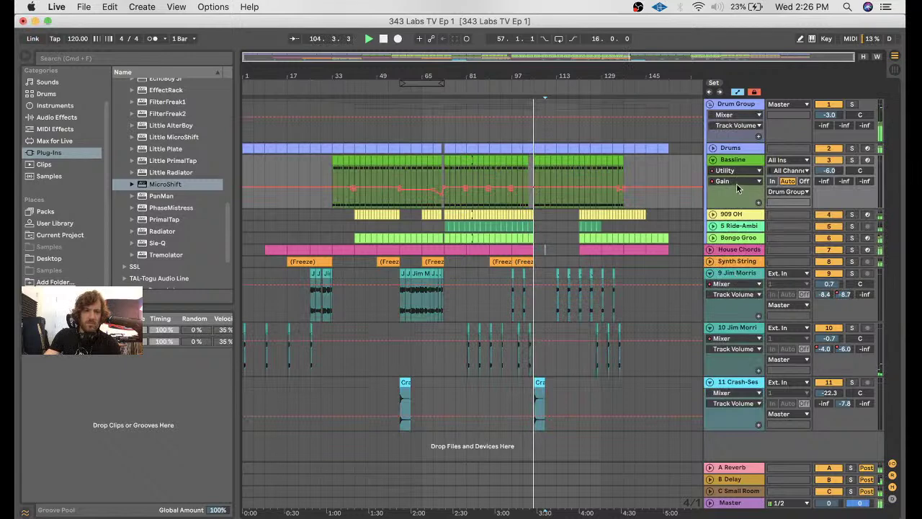
click(524, 200)
scroll(524, 200, up, 5)
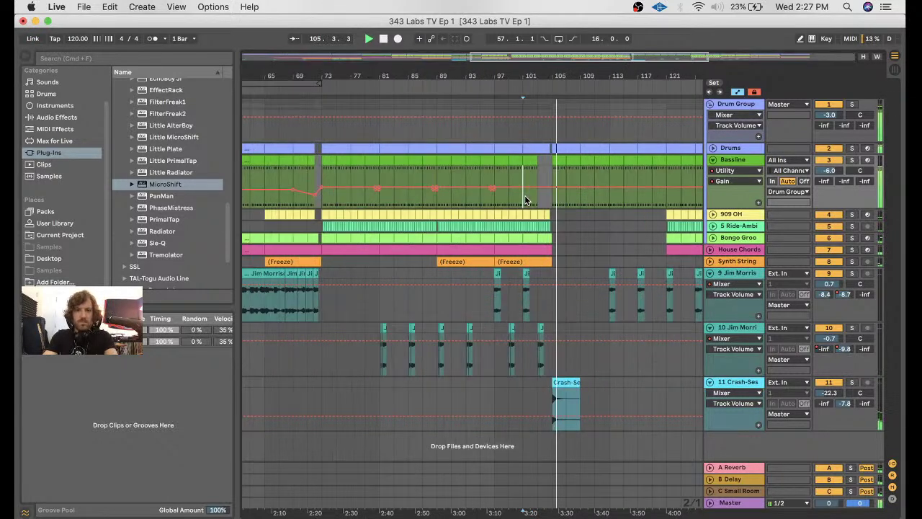
scroll(525, 195, left, 1)
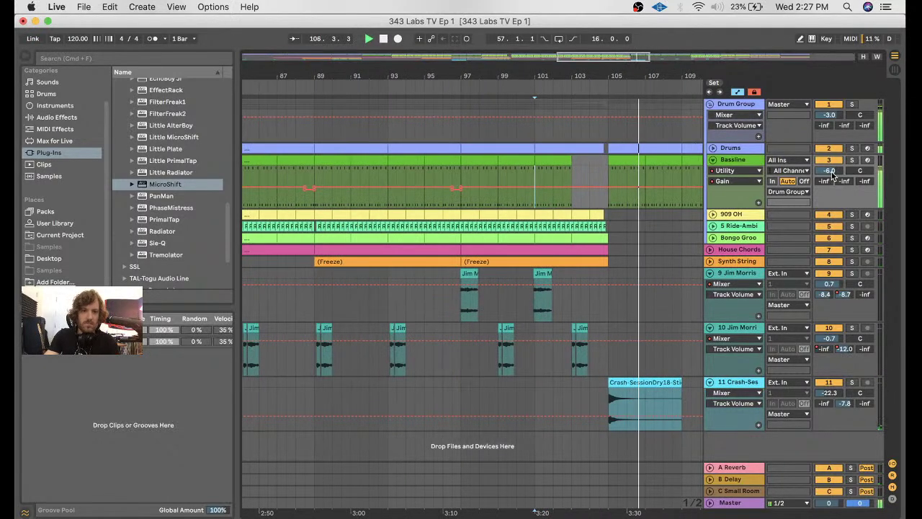
- Set the Bassline volume to -5.5 dB and unfold the Drums track
click(711, 149)
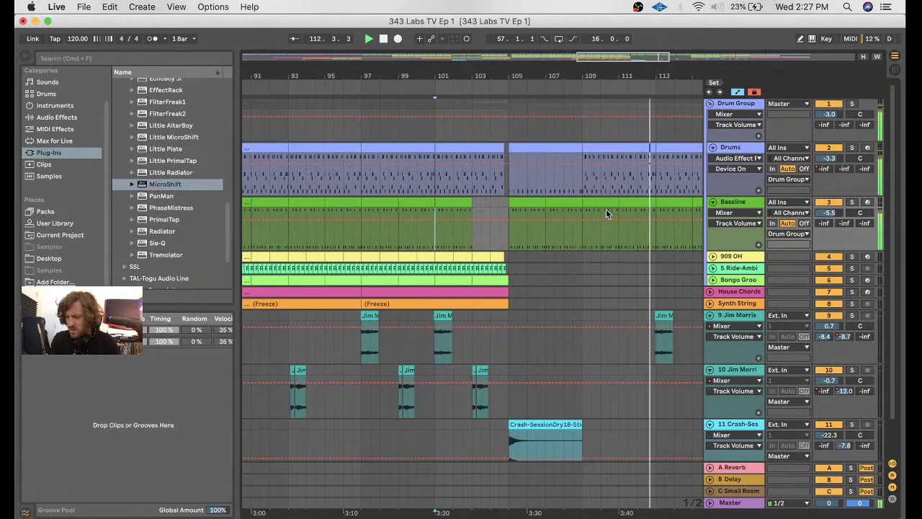
click(503, 241)
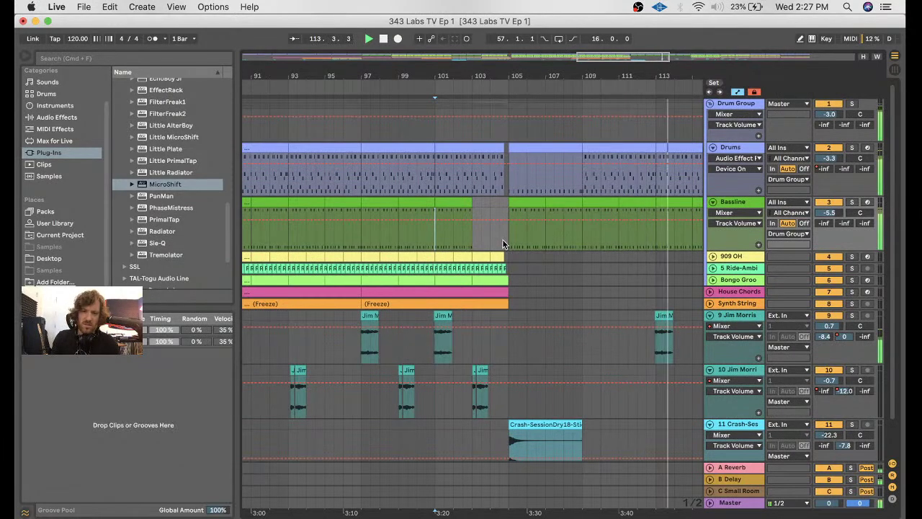
key(a)
key(minus)
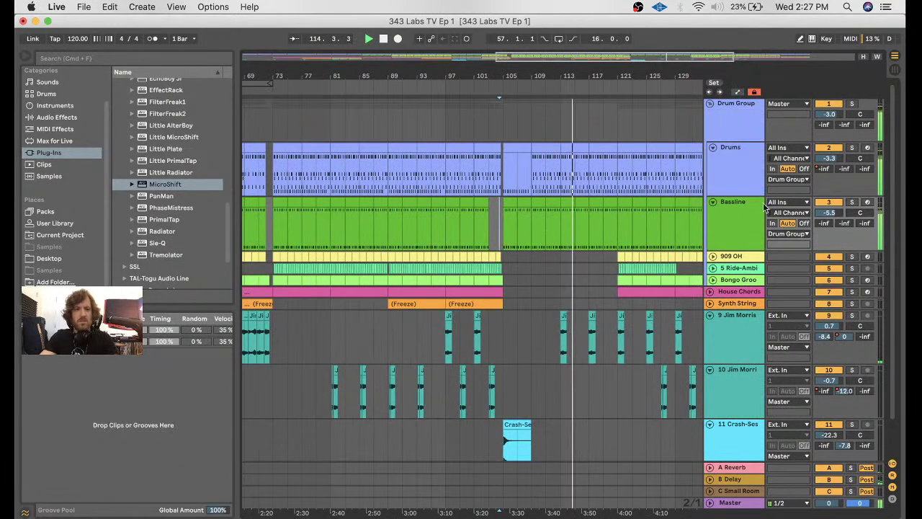
click(734, 214)
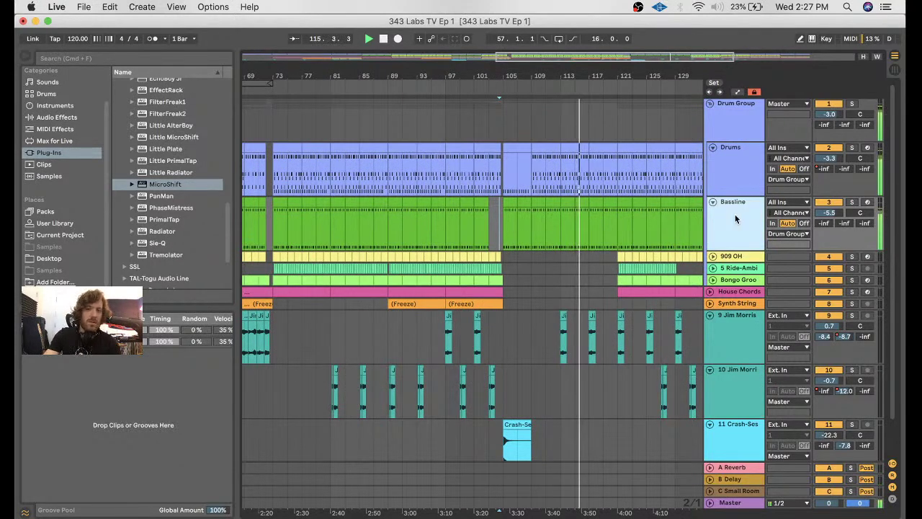
double_click(735, 214)
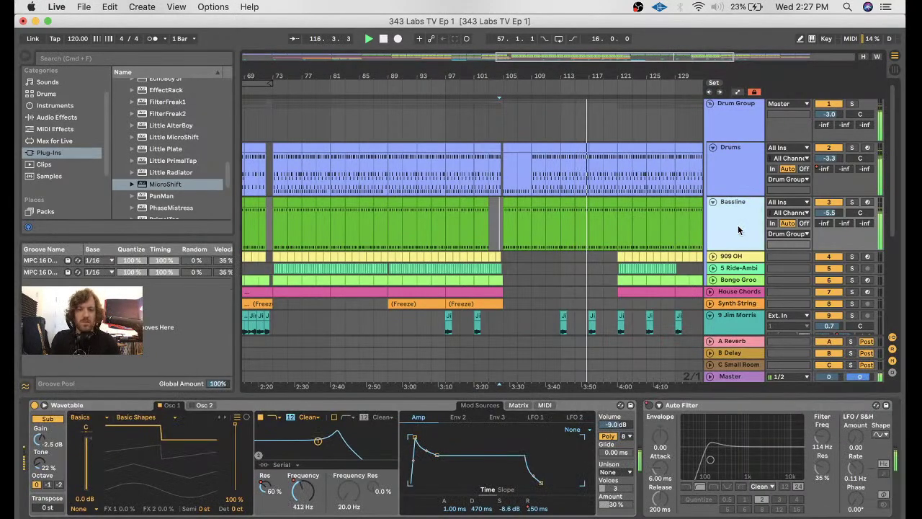
scroll(526, 259, down, 1)
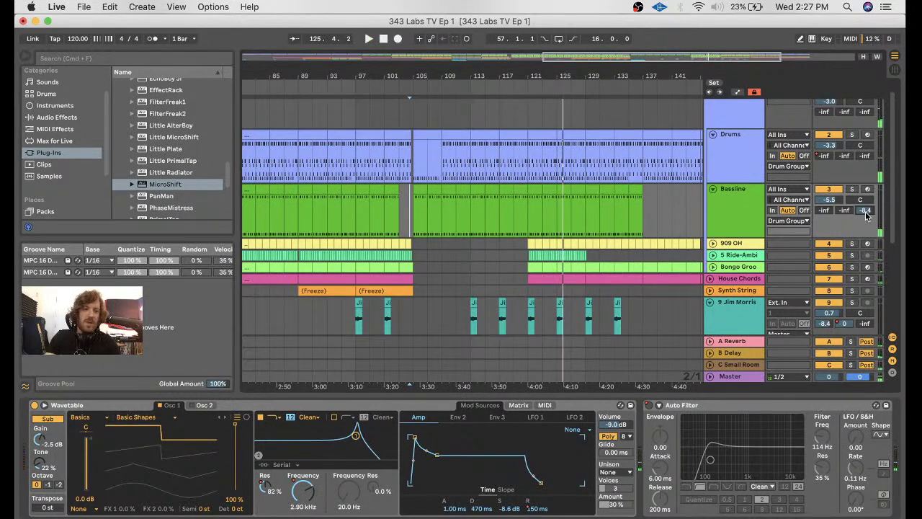
- Show the Bassline's C-Small Room send automation and bring it down to -inf dB before bar 105
key(a)
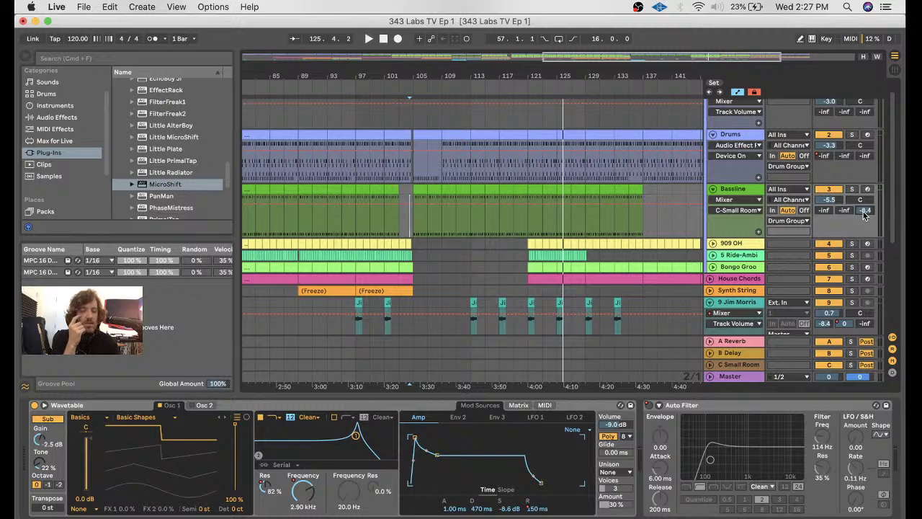
drag(407, 204, 404, 237)
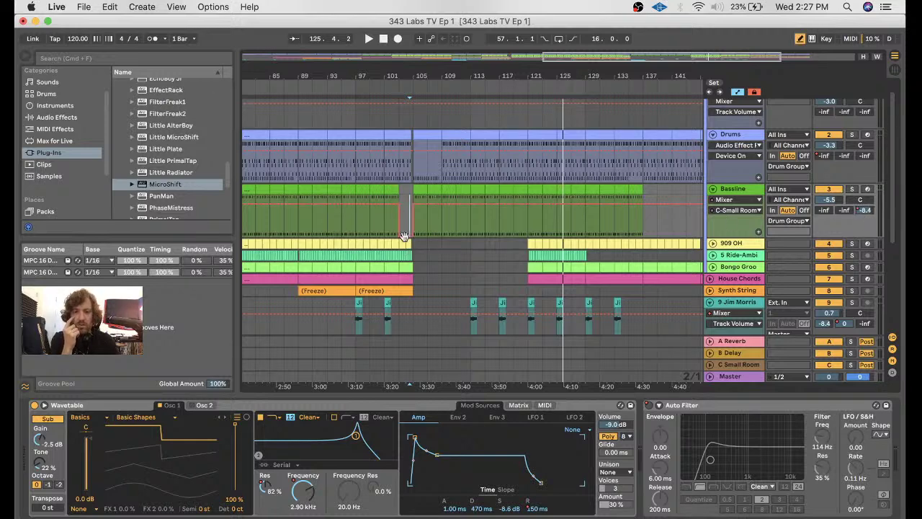
click(402, 91)
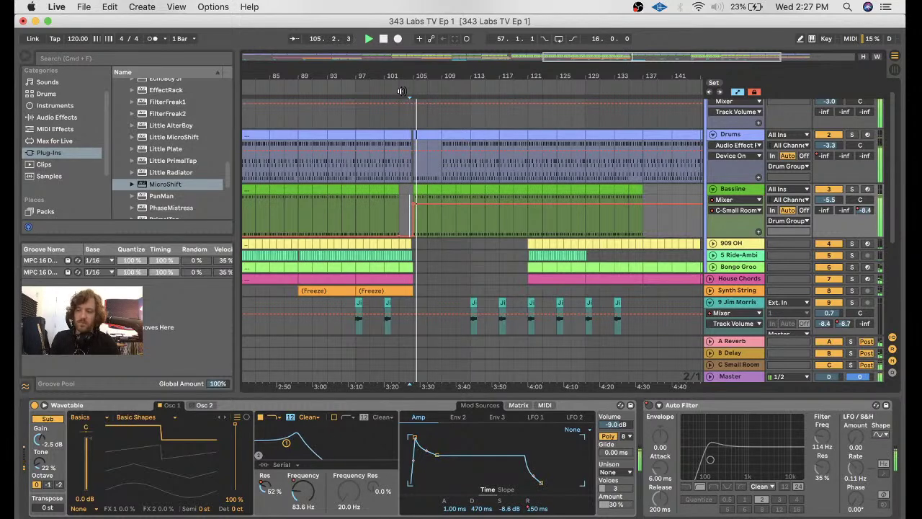
mouse_move(426, 206)
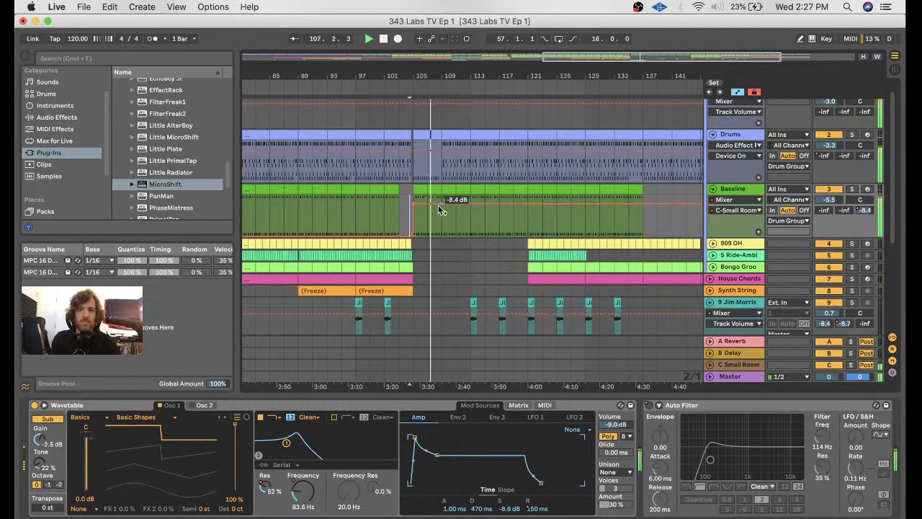
- Draw the -inf dB section of the Bassline's C-Small Room send automation onward to about bar 113
key(b)
mouse_move(422, 202)
mouse_down()
mouse_move(416, 234)
mouse_move(441, 232)
mouse_up()
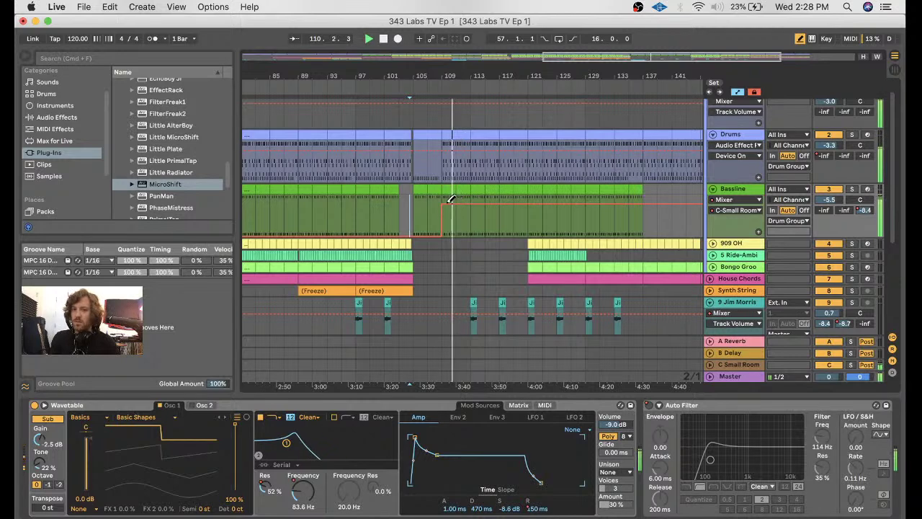
drag(461, 209, 468, 232)
key(b)
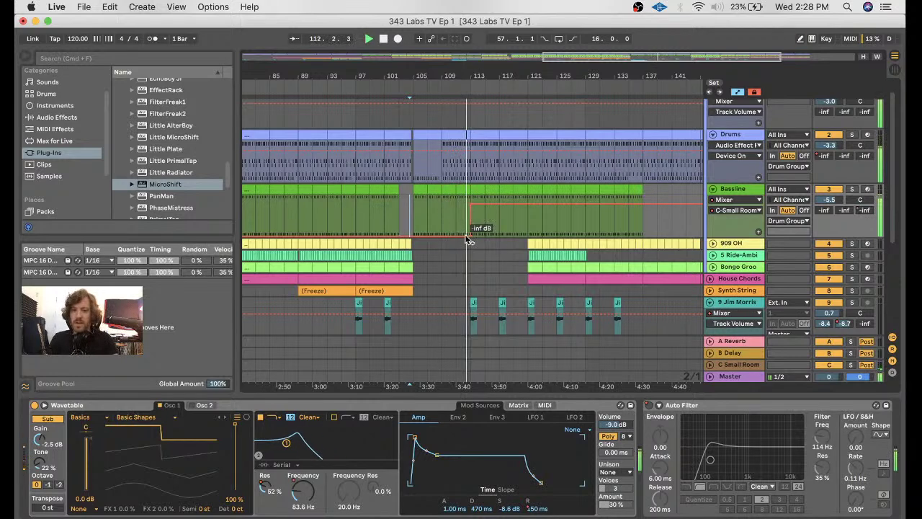
- Ramp the C-Small Room send automation from -inf dB at about bar 111 to -8.4 dB at bar 113, and save the set
click(455, 241)
click(468, 233)
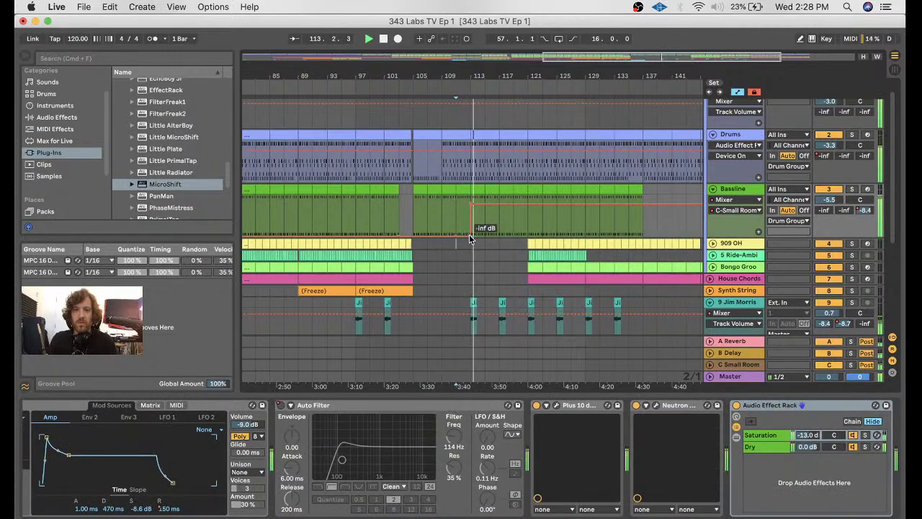
click(469, 237)
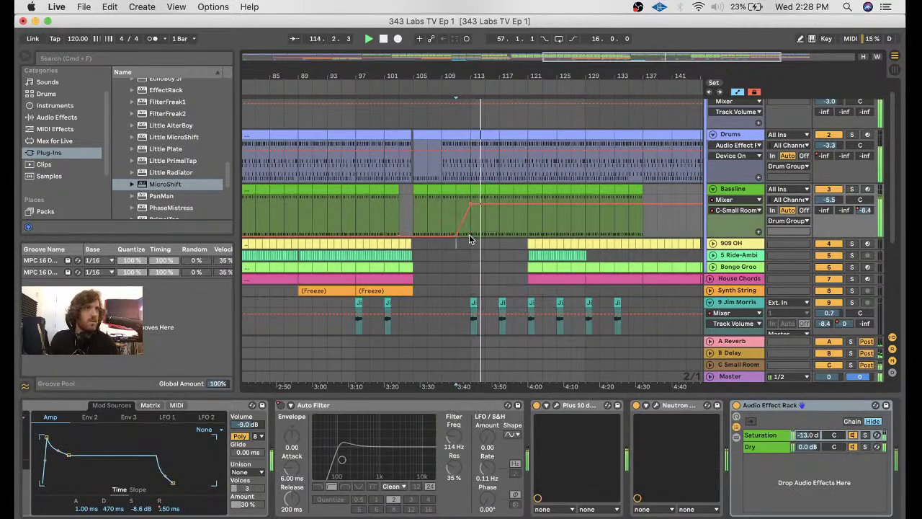
key(a)
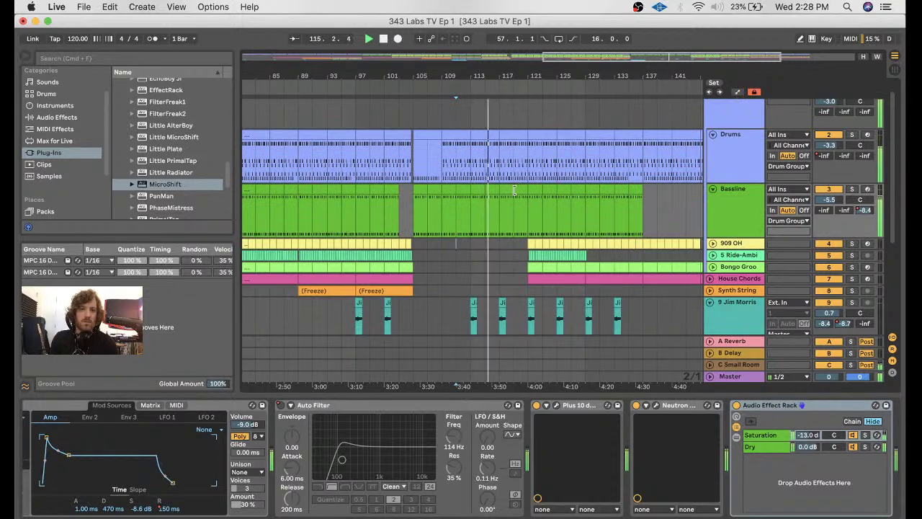
key(super+s)
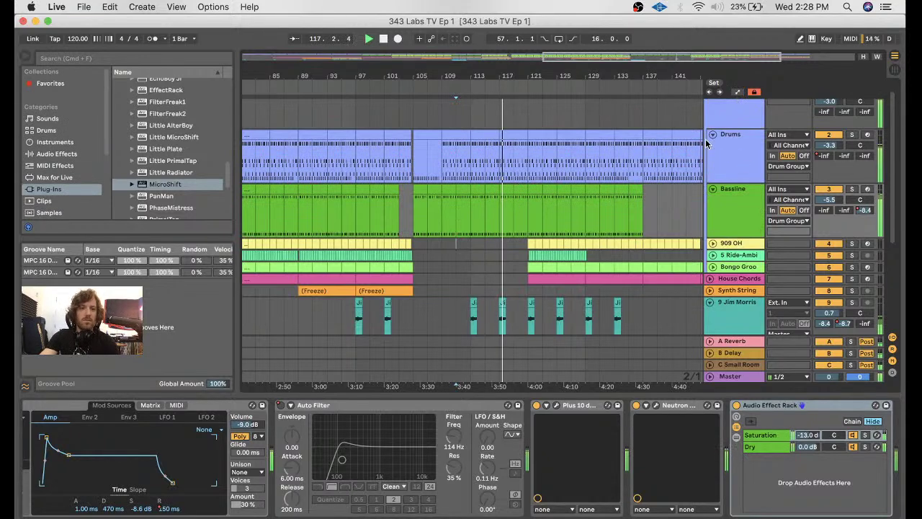
- Fold vocal tracks 9 and 10 and select the Bassline track
scroll(708, 139, up, 1)
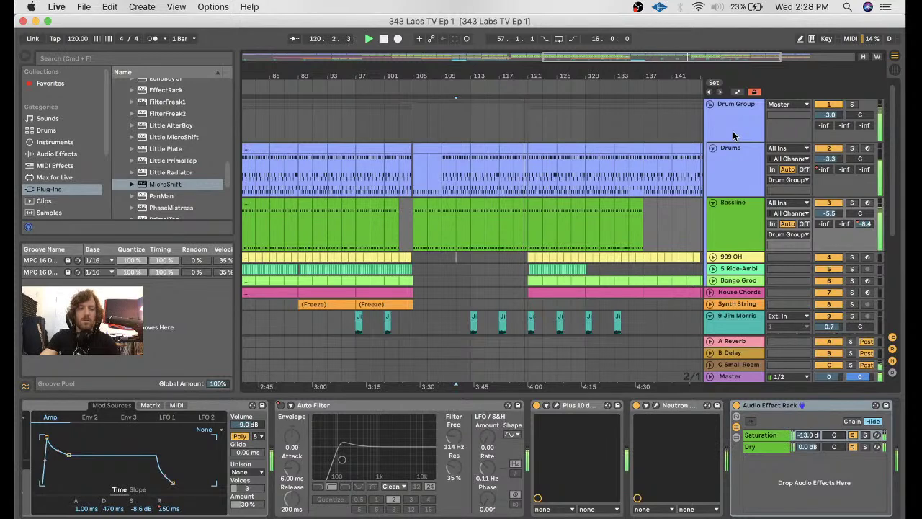
scroll(724, 220, down, 3)
click(710, 216)
click(709, 225)
scroll(692, 208, up, 3)
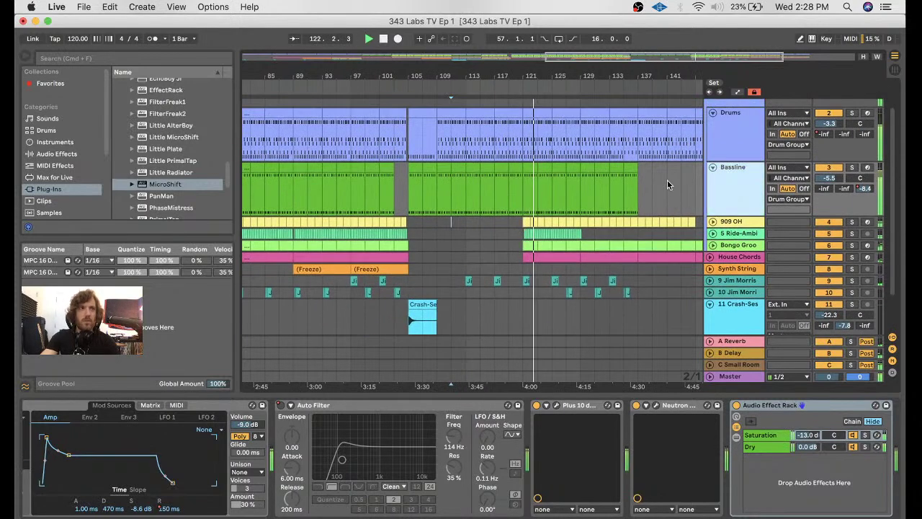
scroll(511, 469, right, 5)
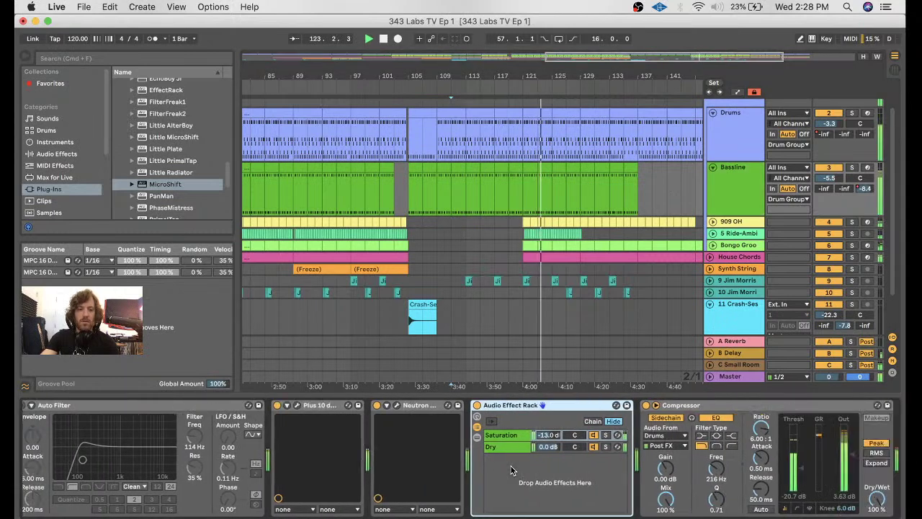
key(space)
key(space)
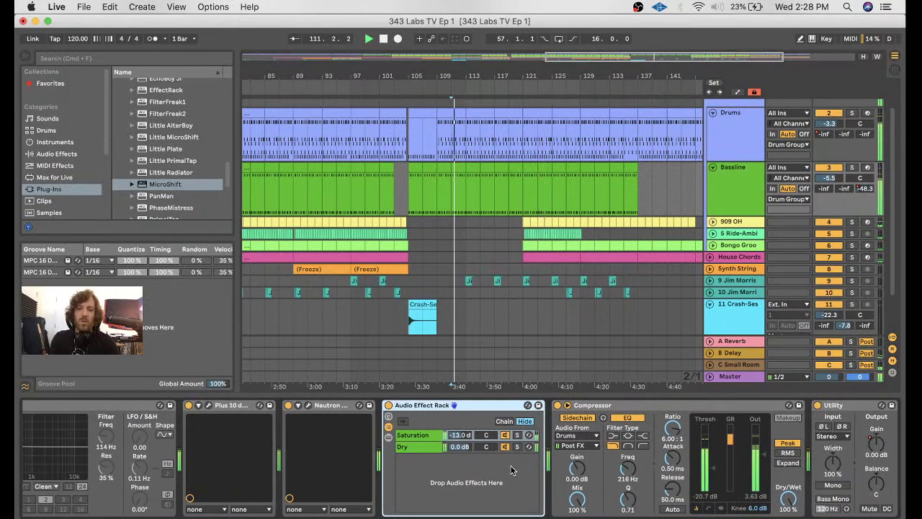
- Browse the available plug-ins and expand the iZotope folder
click(56, 153)
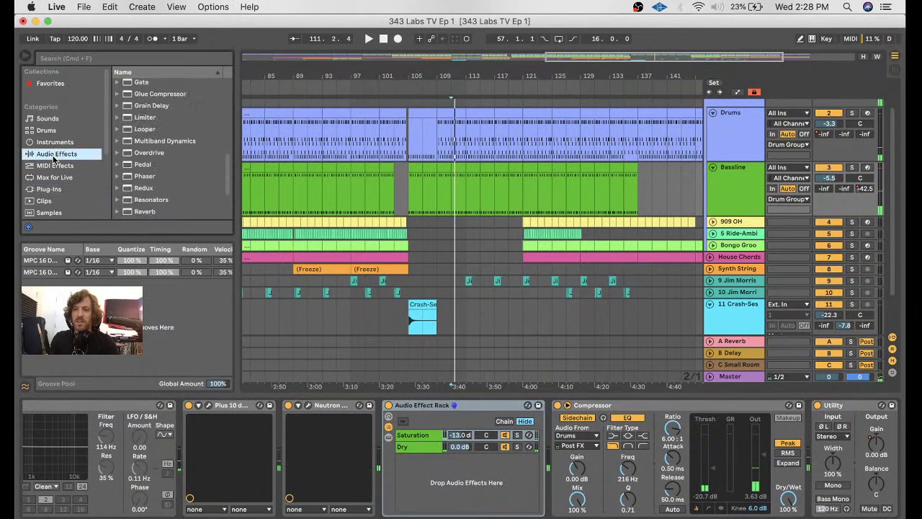
click(74, 143)
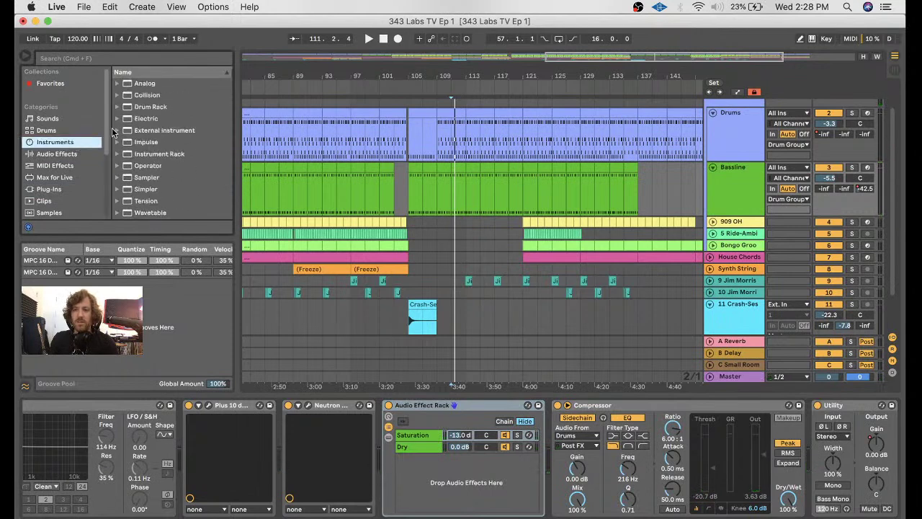
click(50, 189)
scroll(175, 185, up, 6)
scroll(136, 170, up, 3)
scroll(135, 168, up, 1)
click(125, 119)
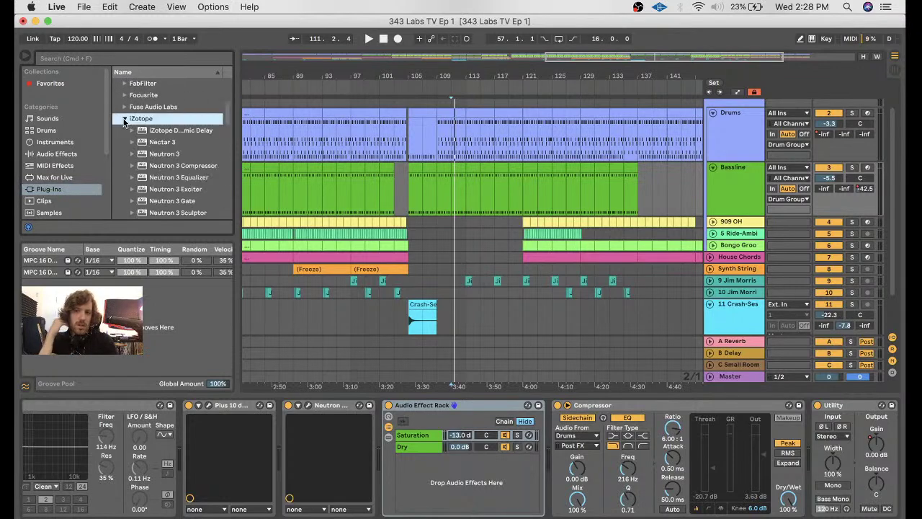
- Insert Ozone 9 Dynamics on the Bassline between the Audio Effect Rack and the Compressor
scroll(198, 173, down, 6)
click(201, 167)
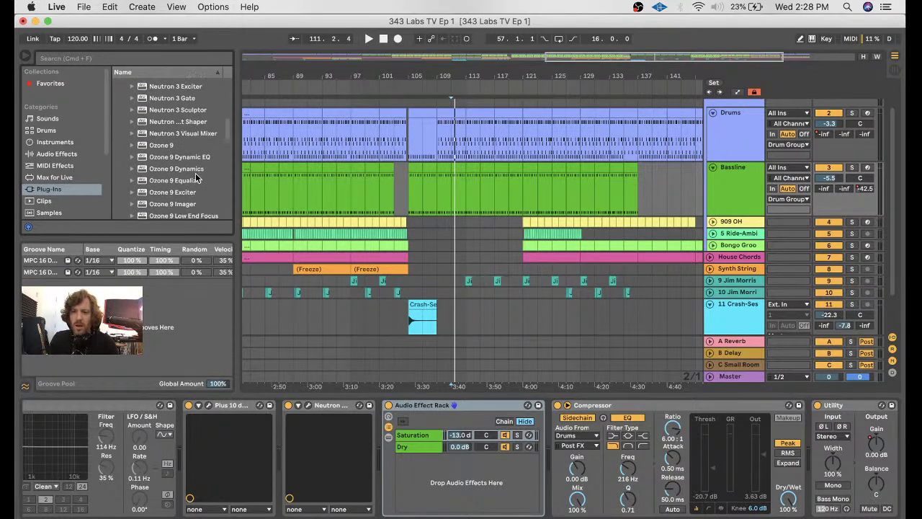
click(192, 170)
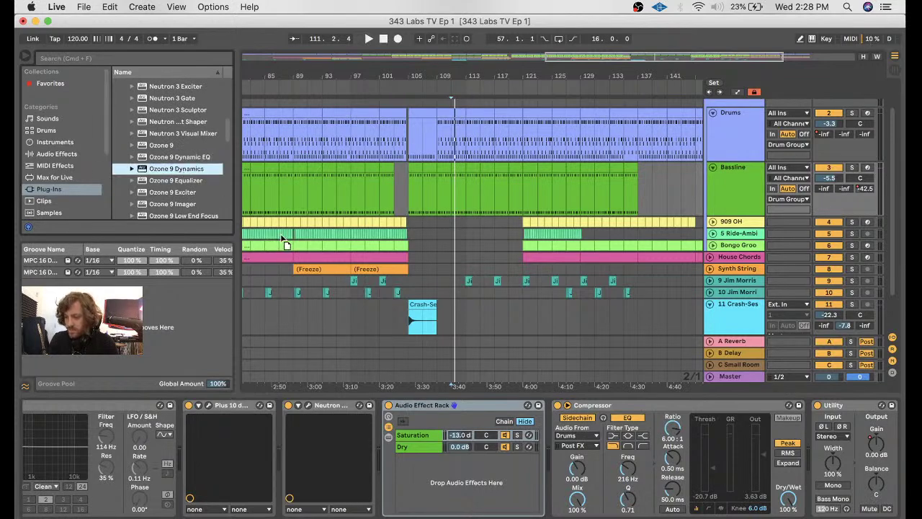
drag(433, 317, 729, 414)
drag(834, 461, 551, 448)
drag(464, 92, 460, 93)
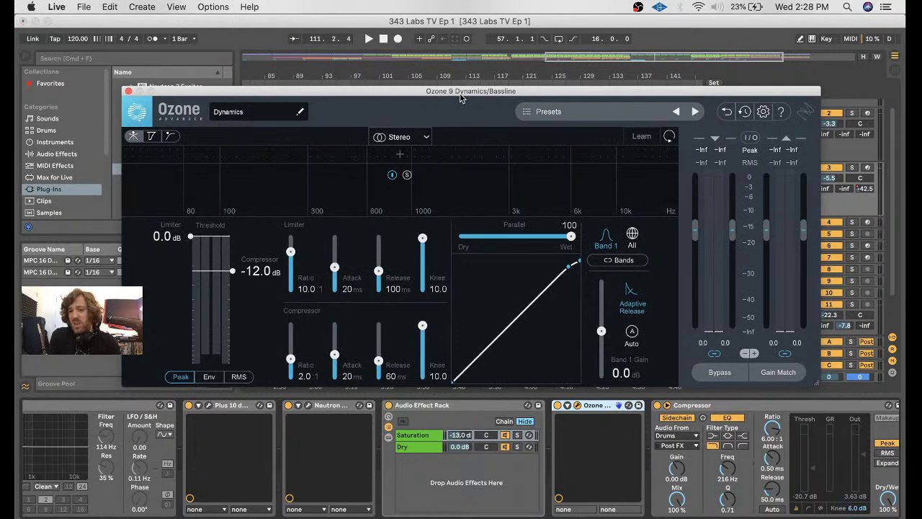
- Split Ozone 9 Dynamics into two bands and place the crossover above 1 kHz
click(401, 157)
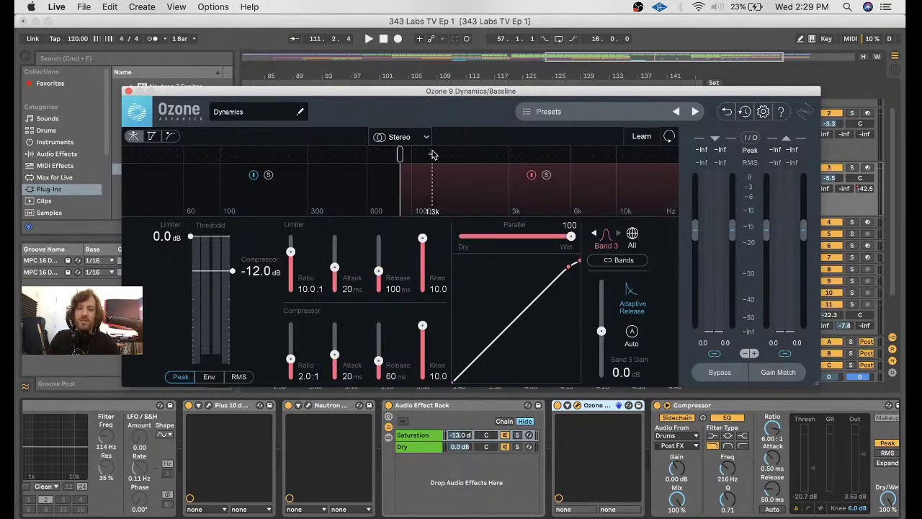
drag(400, 155, 443, 153)
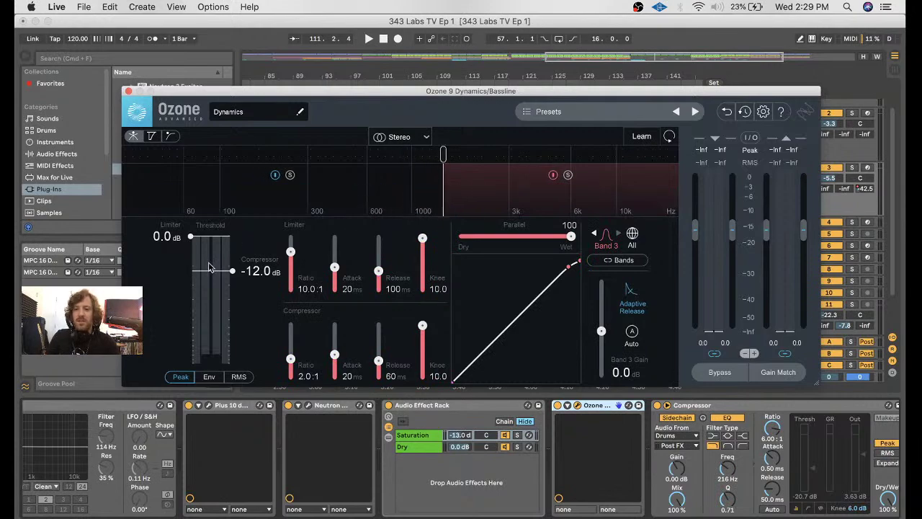
drag(487, 94, 460, 264)
- Solo the Bassline and play it from bar 105 with the Ozone Dynamics window clear of the track
click(851, 168)
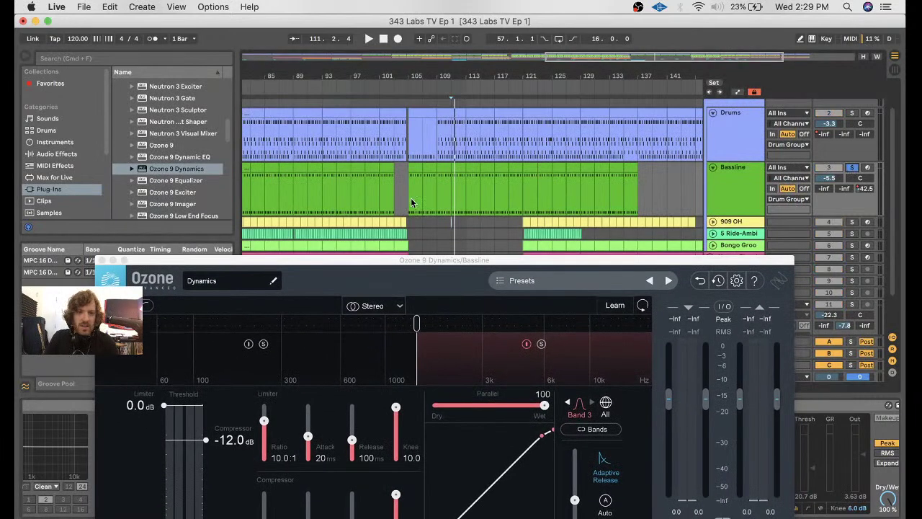
key(space)
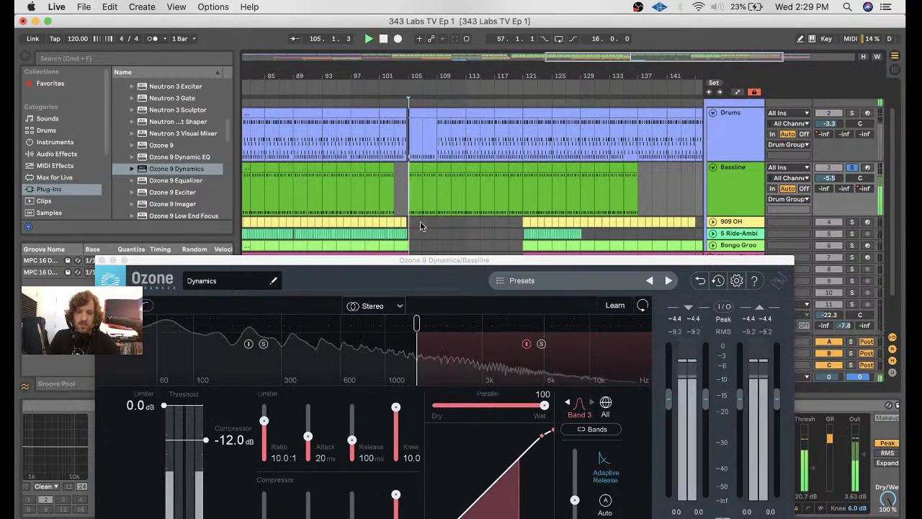
drag(430, 260, 456, 229)
- Audition the upper Ozone band in solo, jumping playback to about bar 113, and lower the crossover to below 1 kHz
click(566, 313)
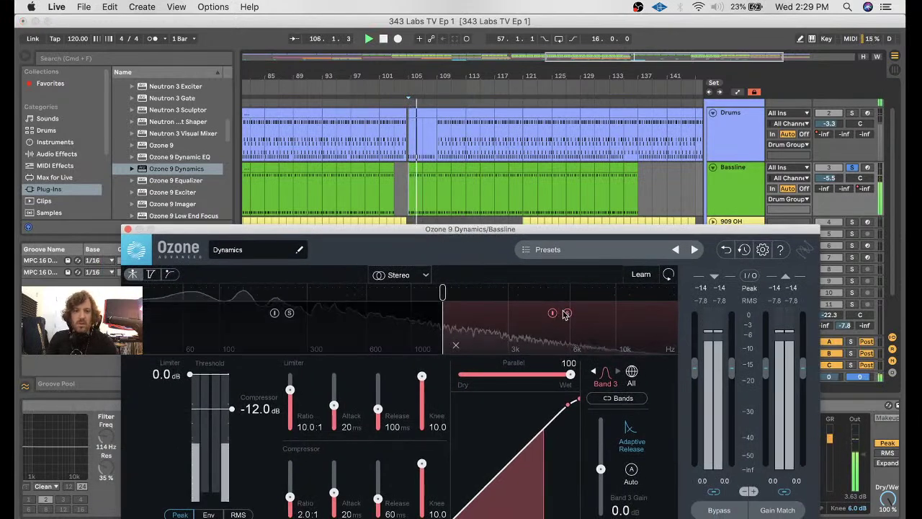
drag(566, 315, 557, 321)
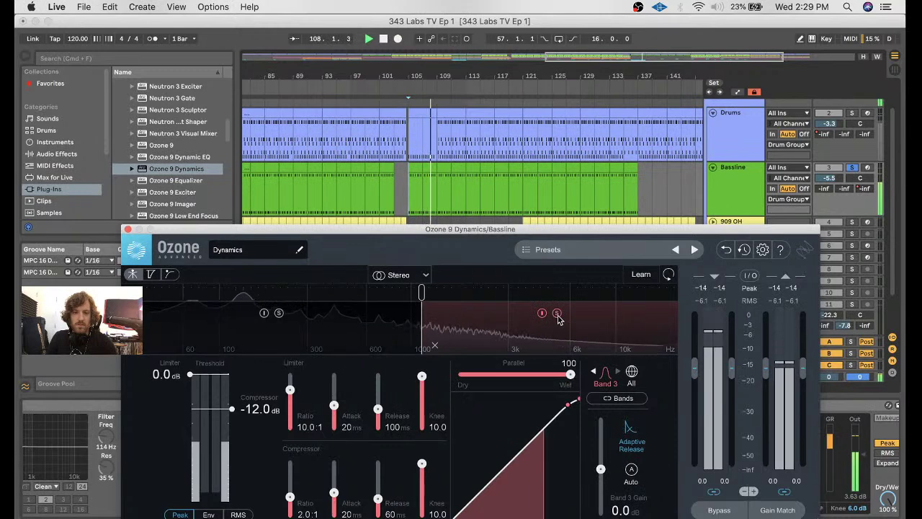
click(556, 313)
click(467, 186)
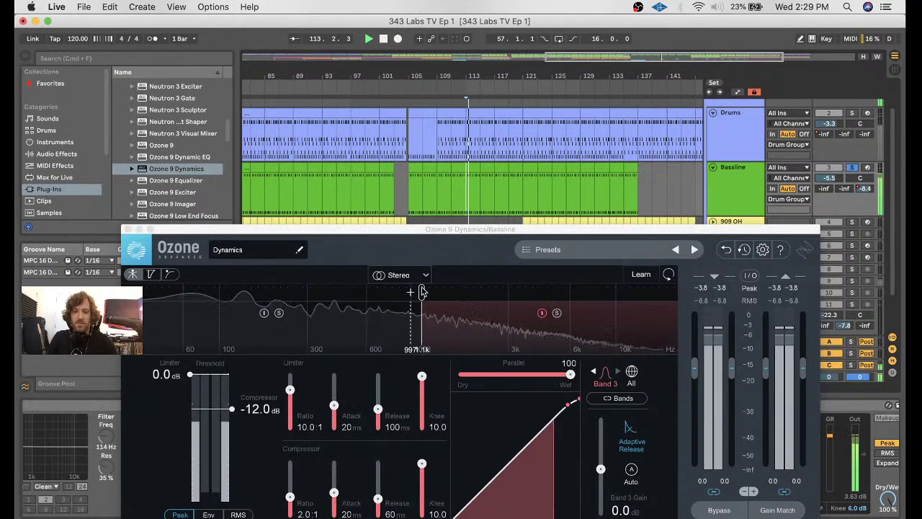
click(556, 313)
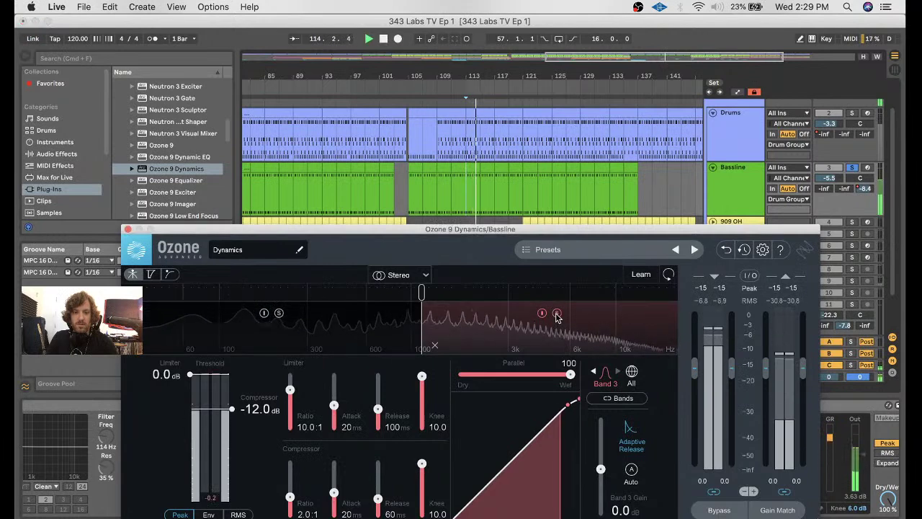
drag(423, 291, 392, 299)
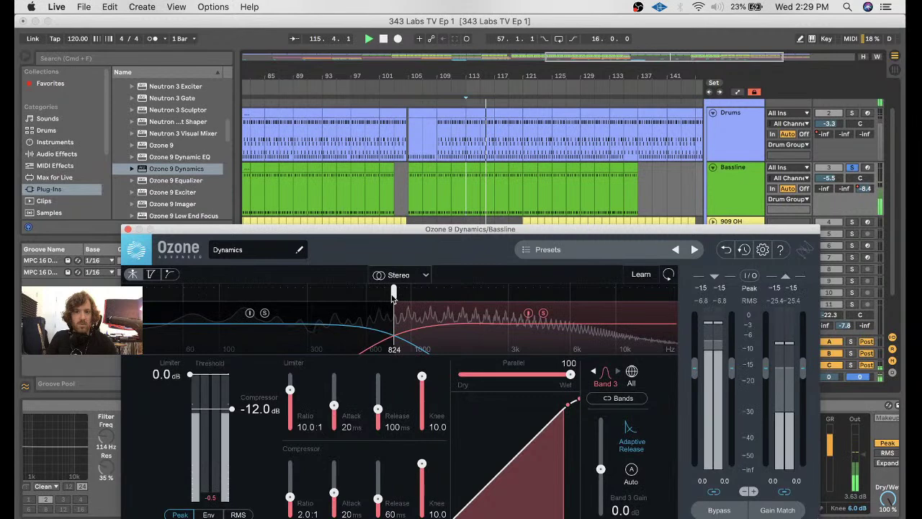
- Replay from about bar 111 and set the upper band's compressor threshold to -21.6 dB
click(450, 191)
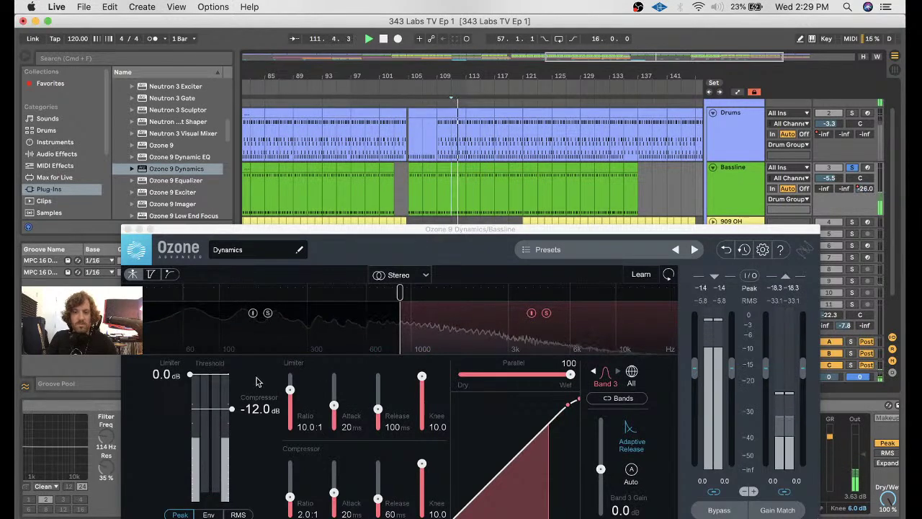
drag(231, 415, 233, 430)
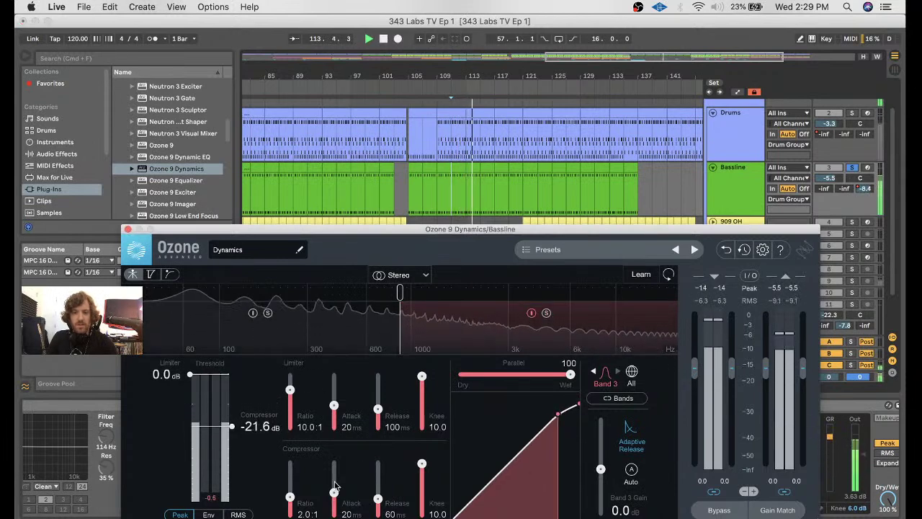
- Set the upper Ozone band's compressor ratio to 4.1:1 and release to 51 ms, comparing the band bypassed and active
drag(405, 226, 404, 194)
drag(377, 467, 375, 462)
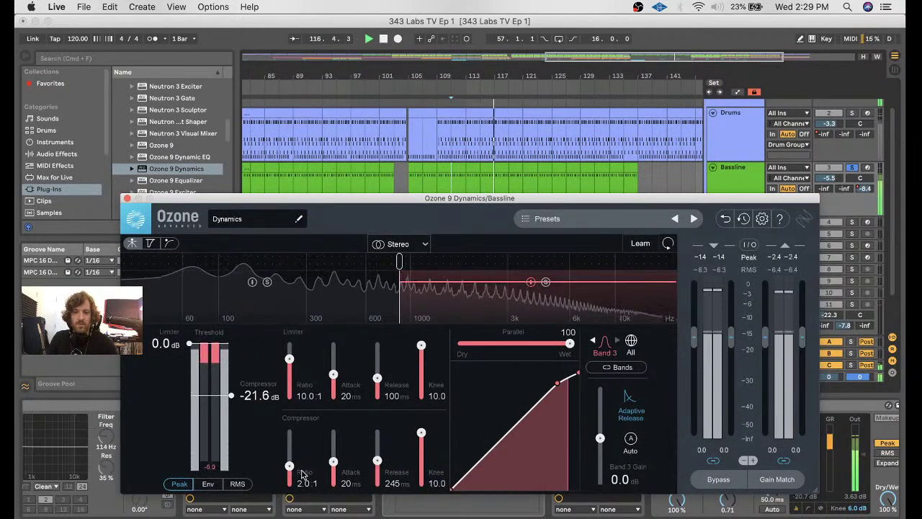
drag(288, 465, 292, 460)
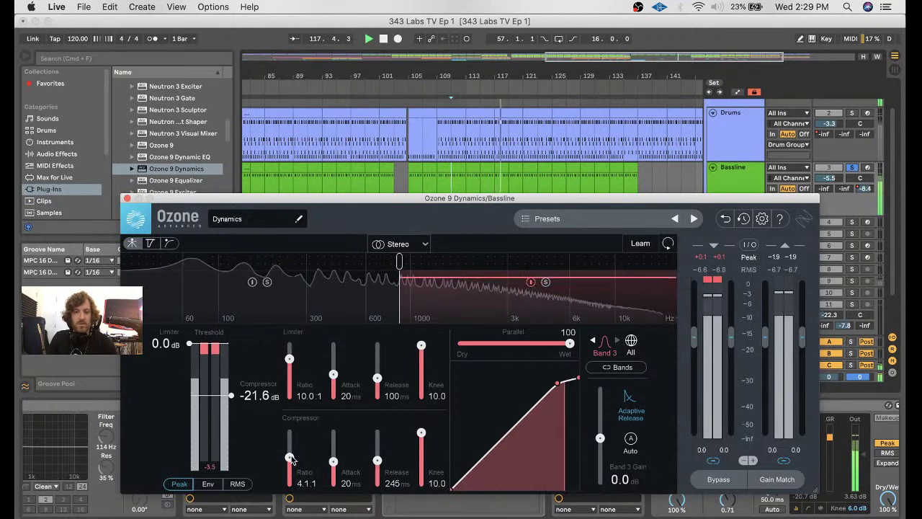
click(531, 283)
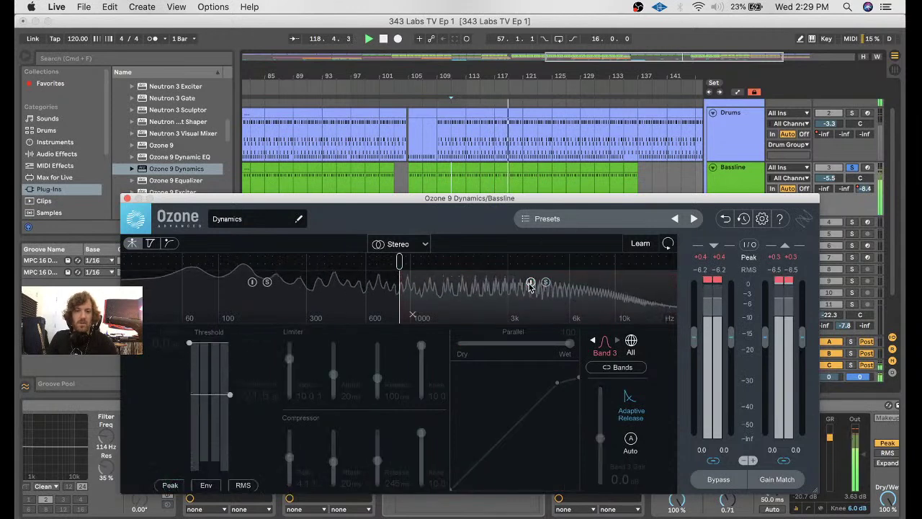
click(530, 283)
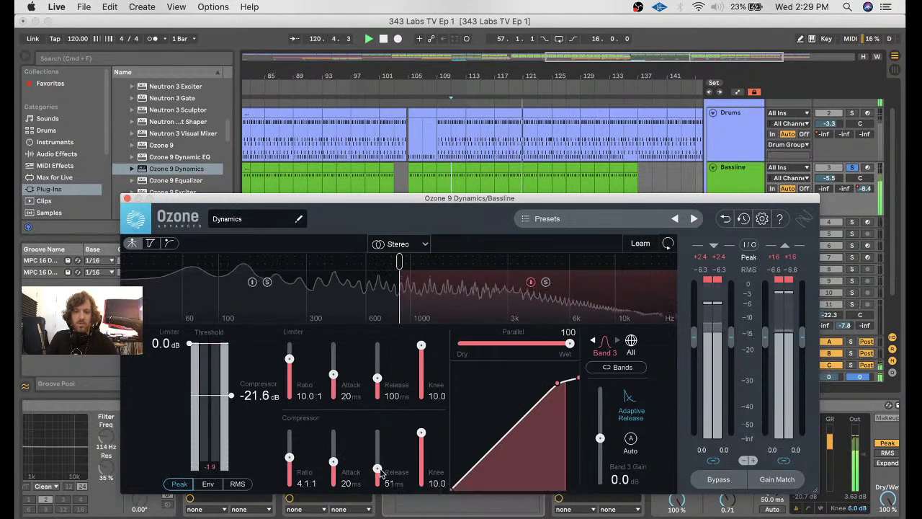
- Set the upper band's compressor threshold to -17.4 dB and attack to 65 ms, toggling the band's bypass to compare
mouse_move(229, 397)
mouse_down()
mouse_move(230, 380)
mouse_move(230, 391)
mouse_up()
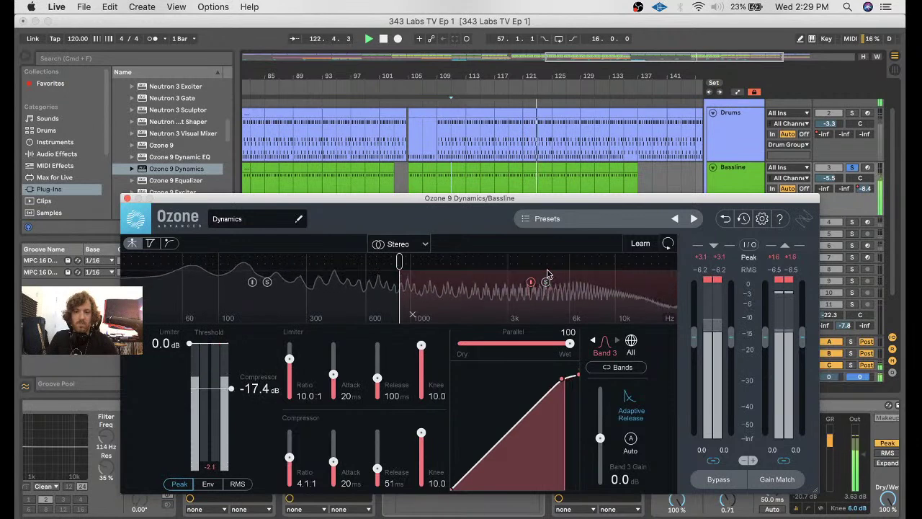
click(532, 282)
click(531, 282)
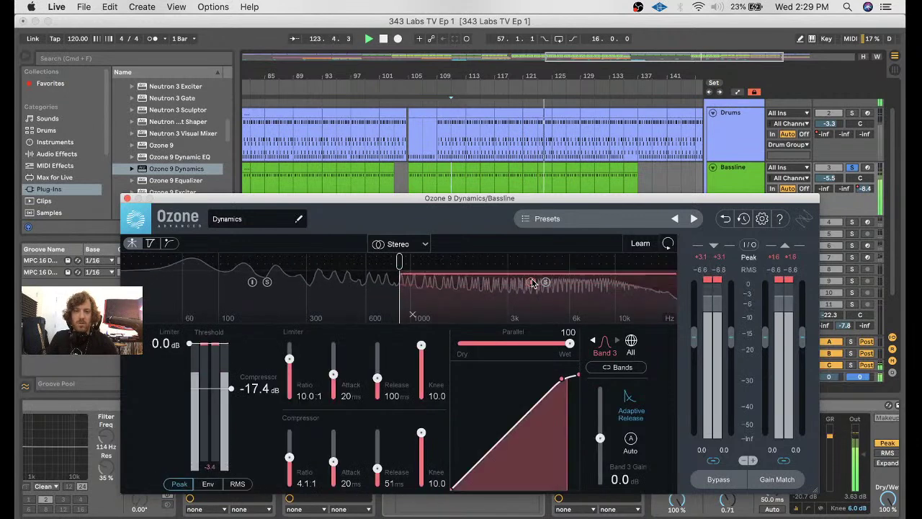
drag(335, 462, 335, 457)
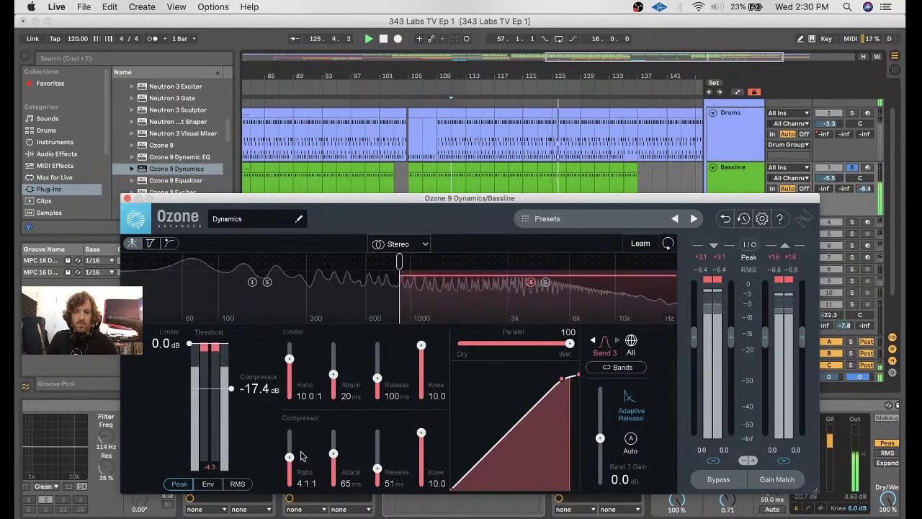
click(531, 283)
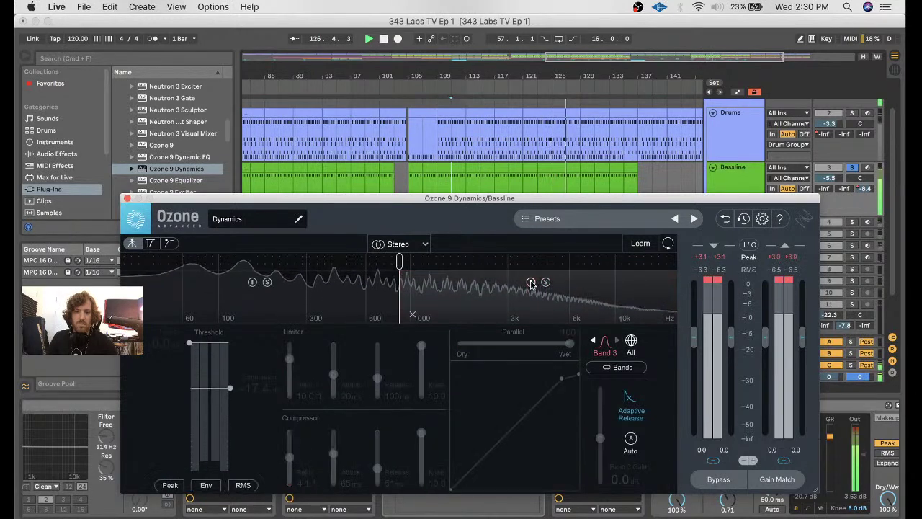
click(531, 282)
- Split off a top Ozone band between 6 kHz and 10 kHz and set its compressor threshold to 0.0 dB, replaying from bar 113
mouse_move(398, 265)
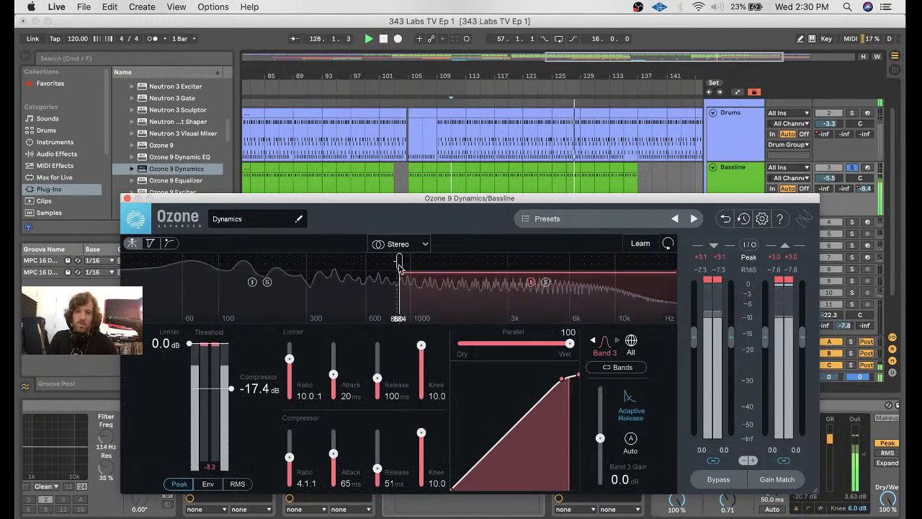
click(618, 262)
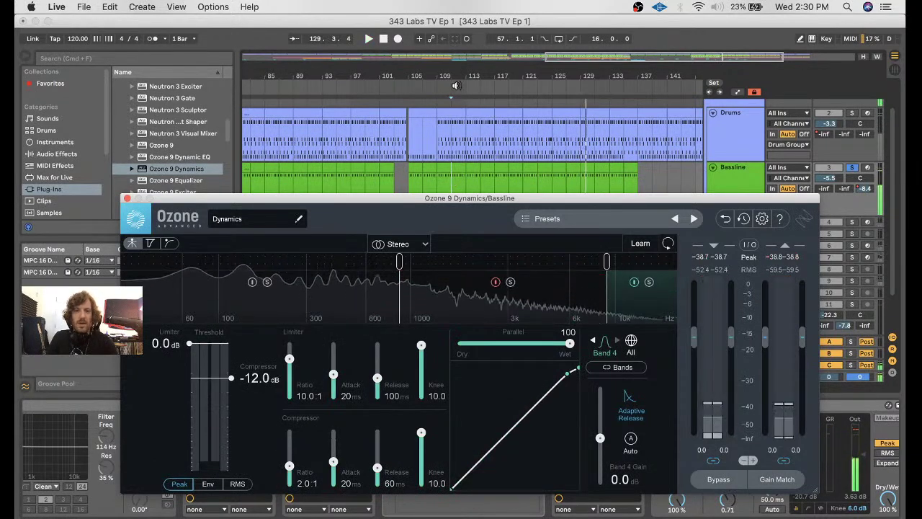
click(465, 185)
key(space)
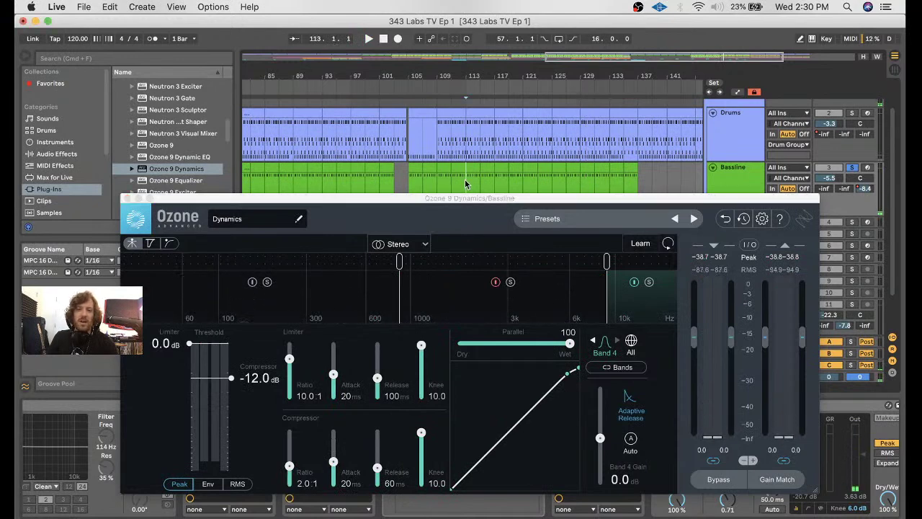
click(609, 265)
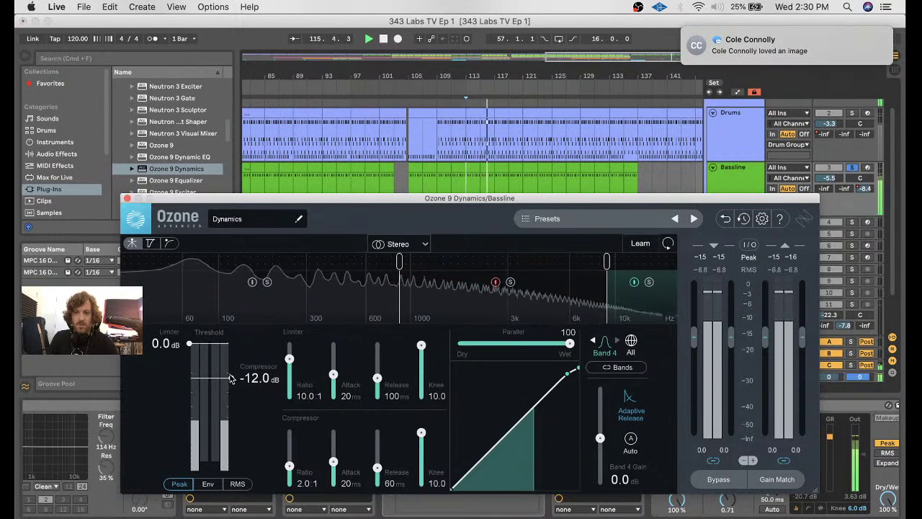
click(604, 260)
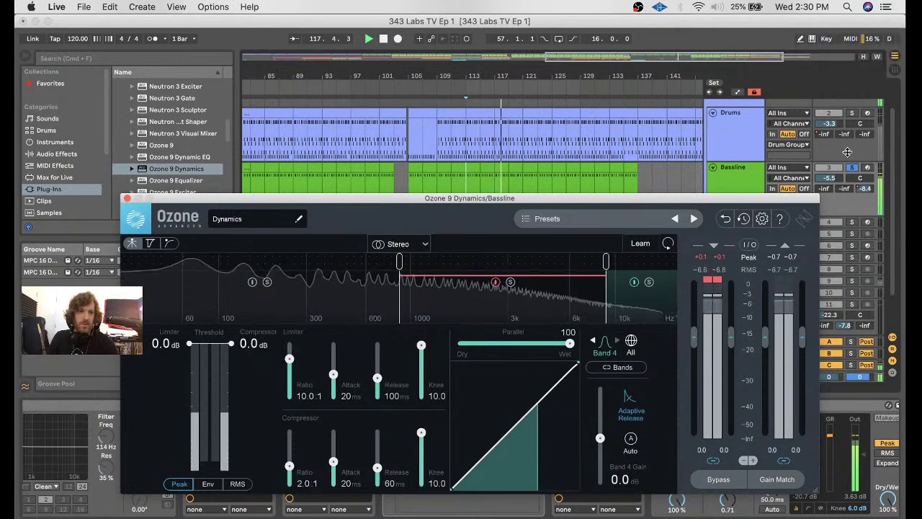
- Unsolo the Bassline and set the compressor ratio of Ozone's Band 3 to 5.2:1 while the full mix plays
click(855, 179)
click(852, 167)
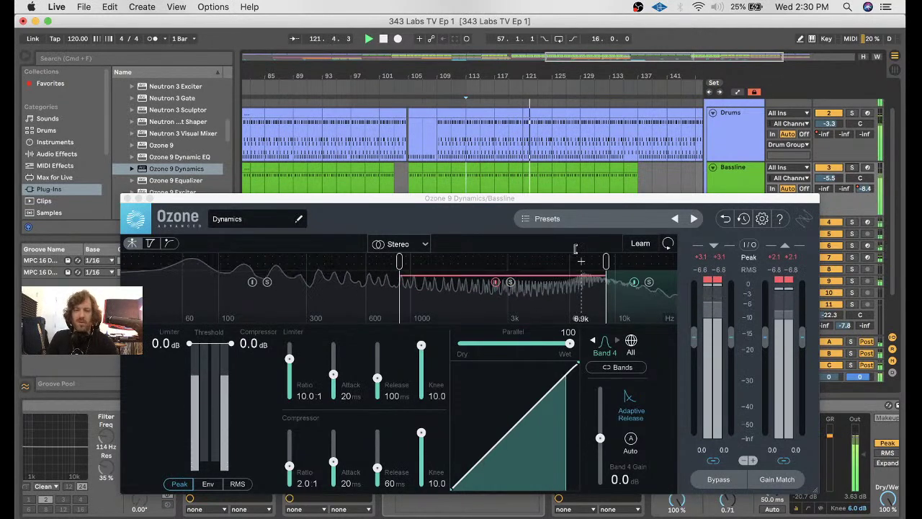
click(446, 278)
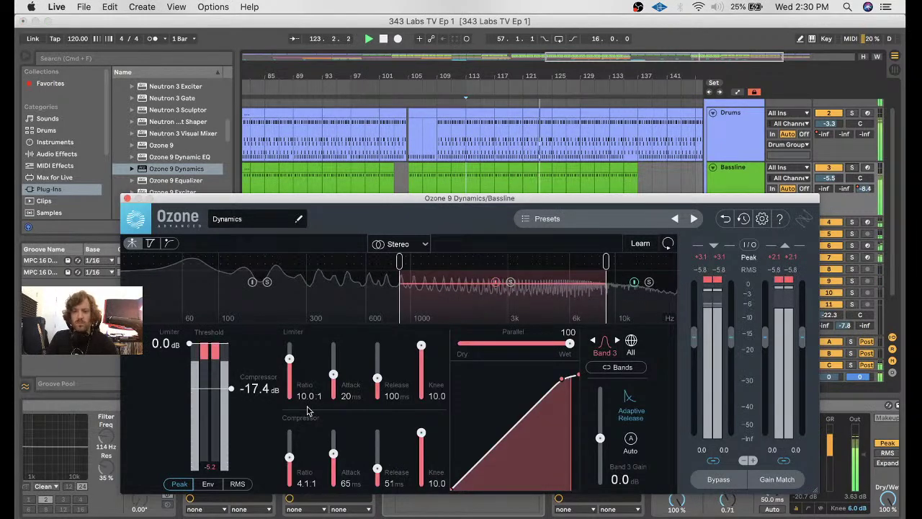
drag(289, 458, 289, 454)
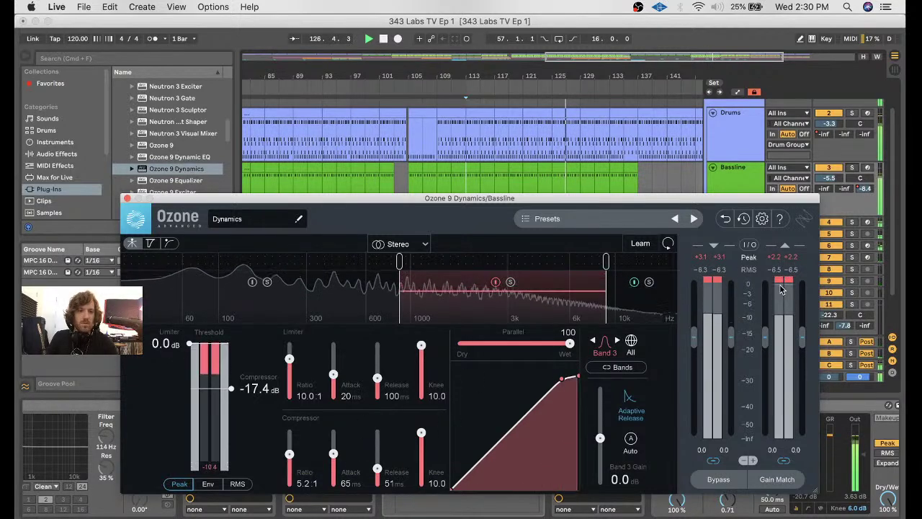
key(super+alt+p)
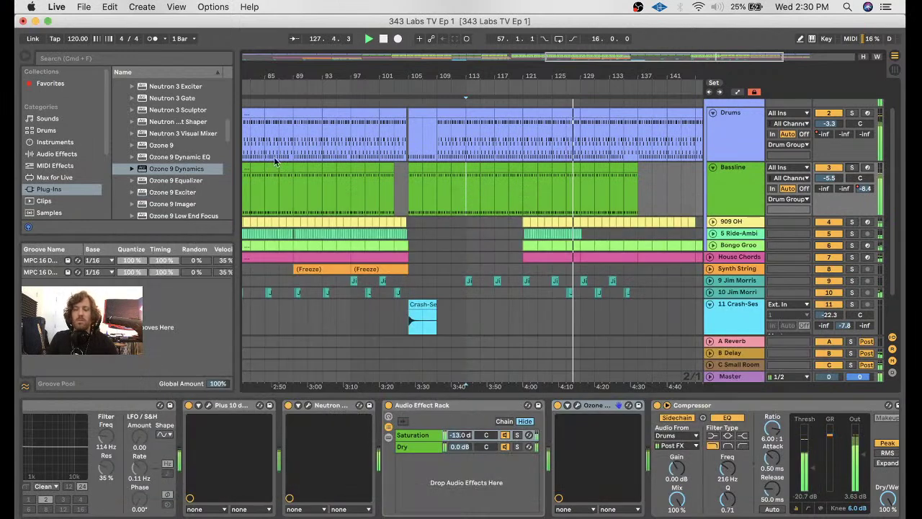
scroll(534, 417, right, 6)
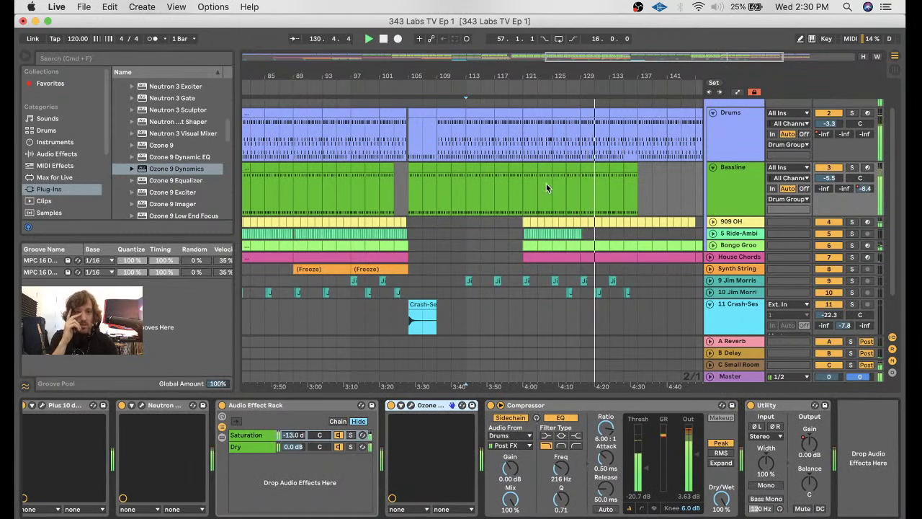
click(734, 209)
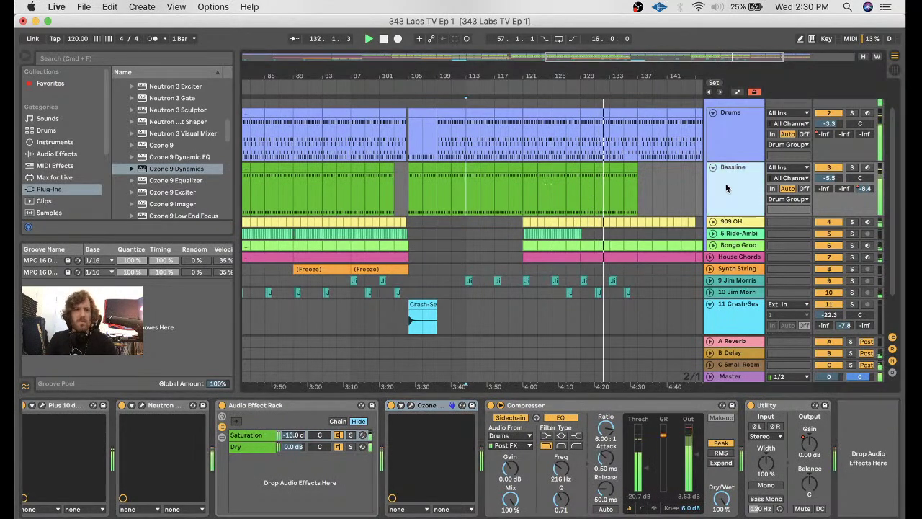
click(411, 407)
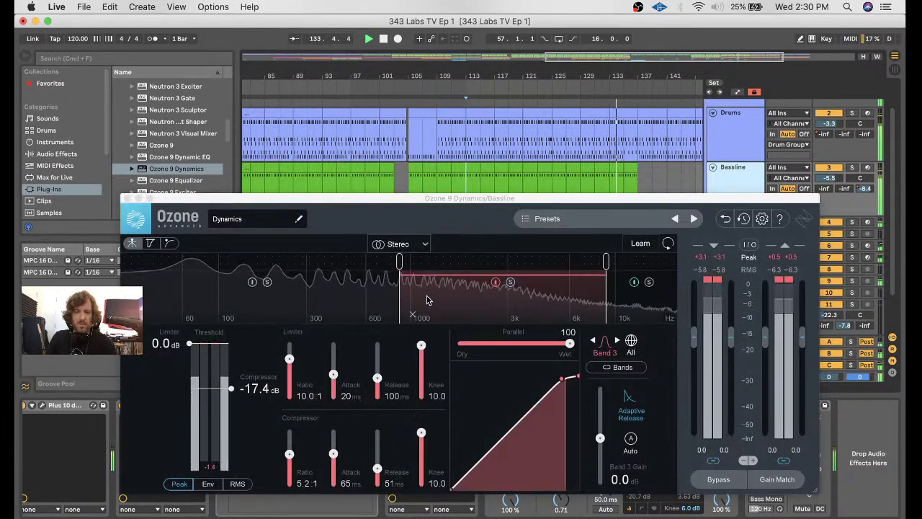
- Add an Ozone band from about 100 Hz up to the crossover below 1 kHz, bypass it and close the plug-in window
click(259, 264)
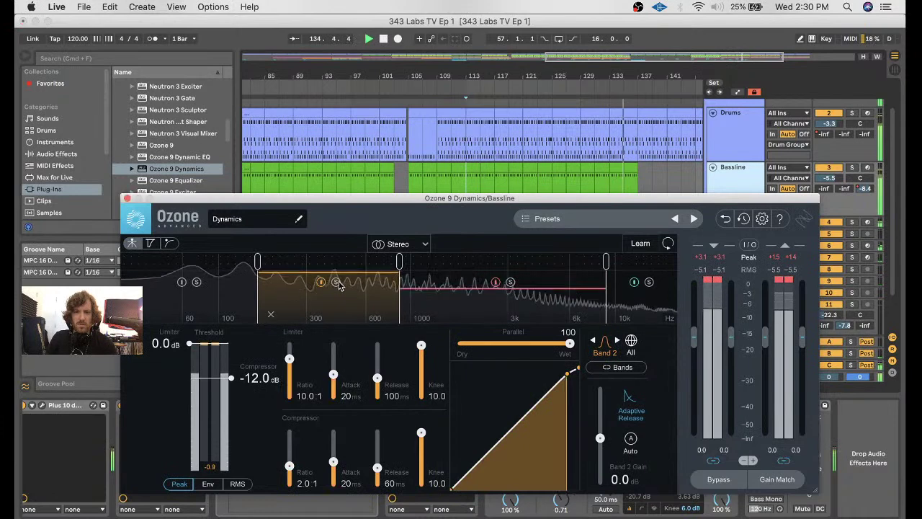
drag(258, 268, 225, 268)
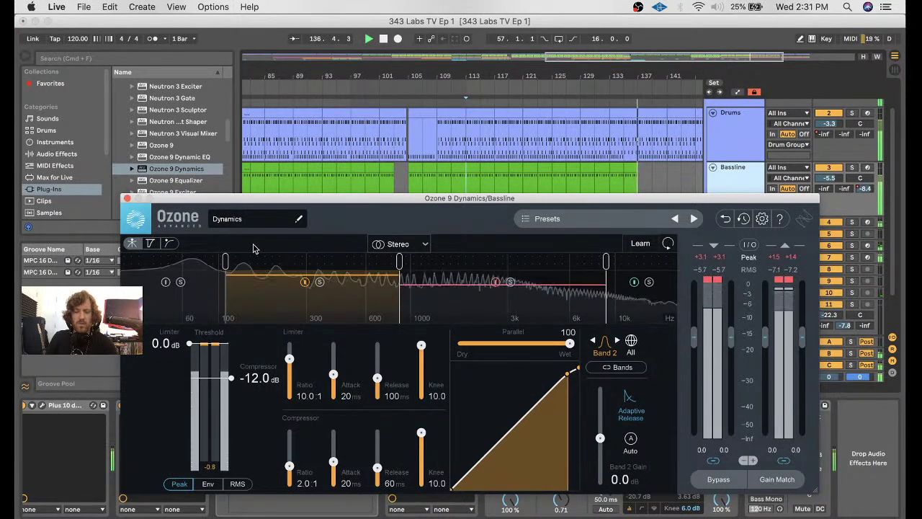
click(305, 281)
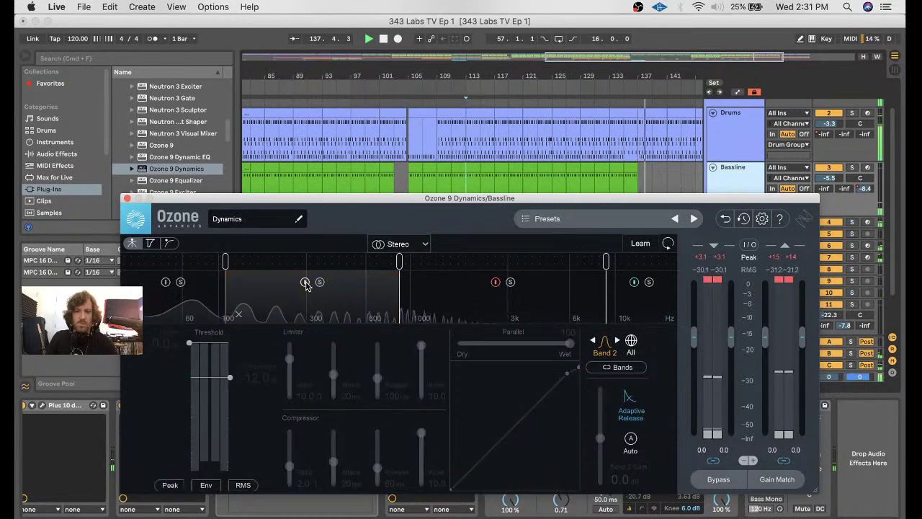
click(126, 199)
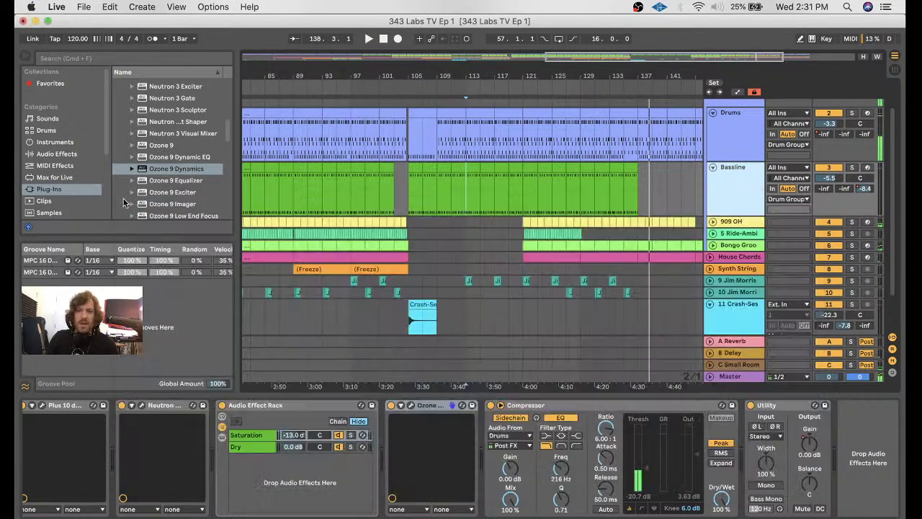
key(minus)
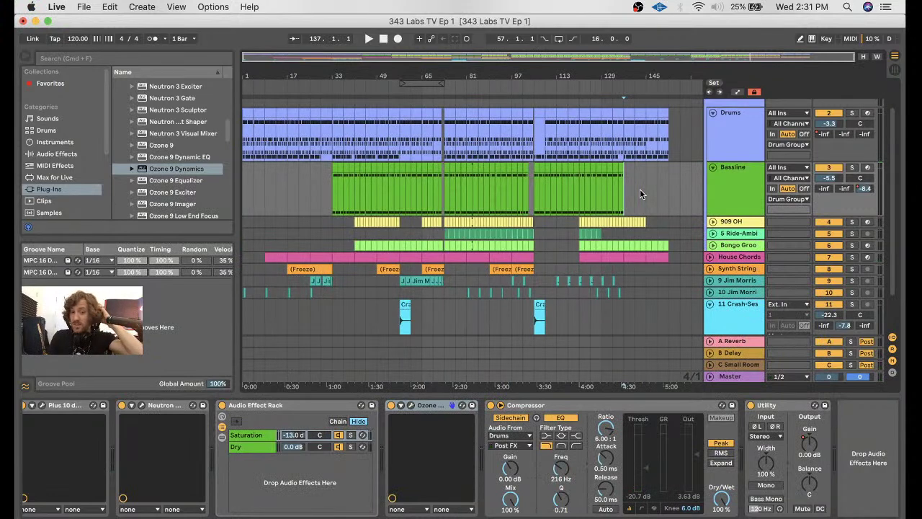
scroll(500, 192, down, 1)
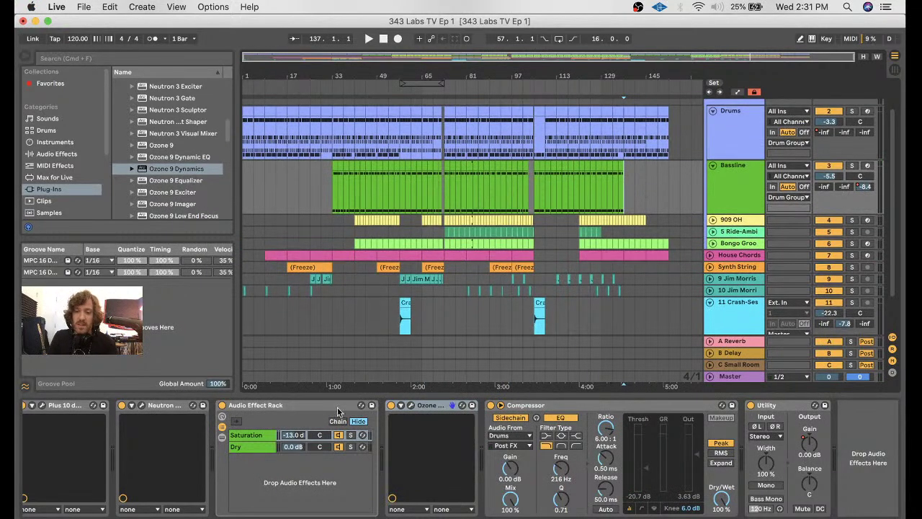
scroll(282, 482, up, 4)
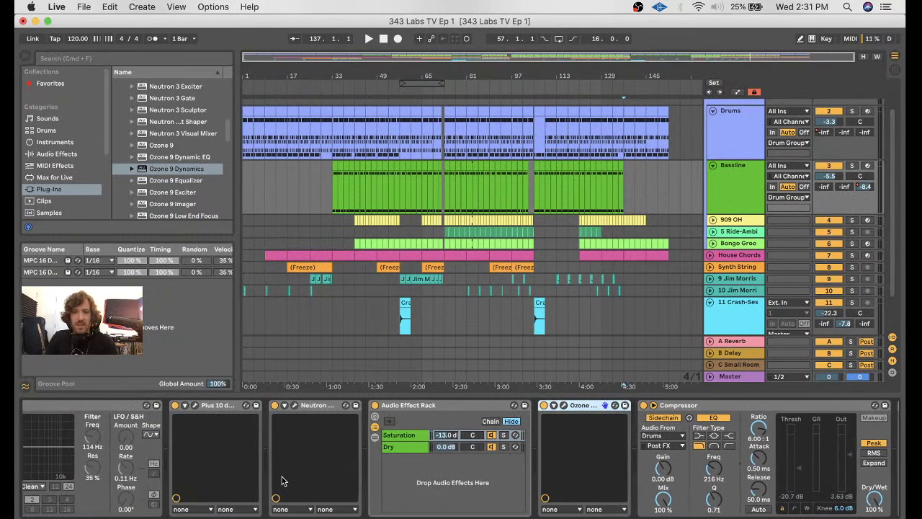
click(534, 181)
- Browse the plug-in list by manufacturer and look through the Slate Digital plug-ins
scroll(180, 162, up, 5)
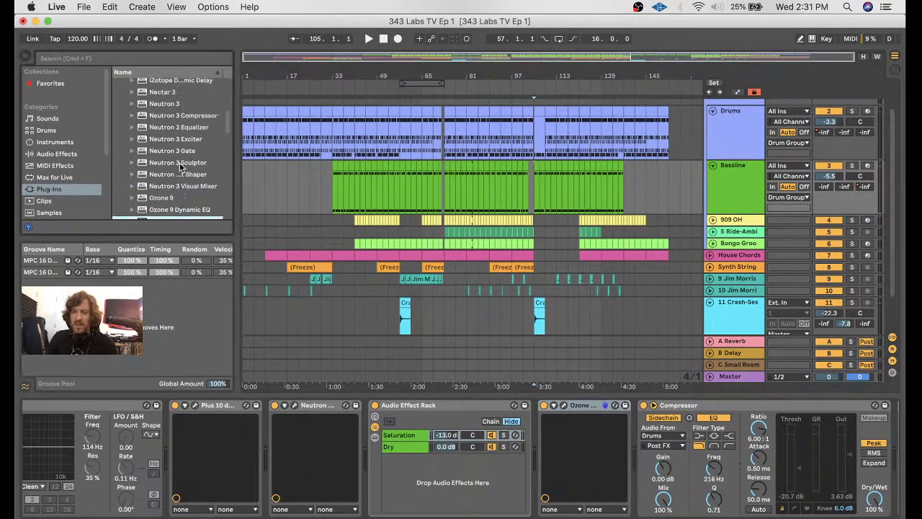
click(125, 177)
scroll(125, 176, up, 4)
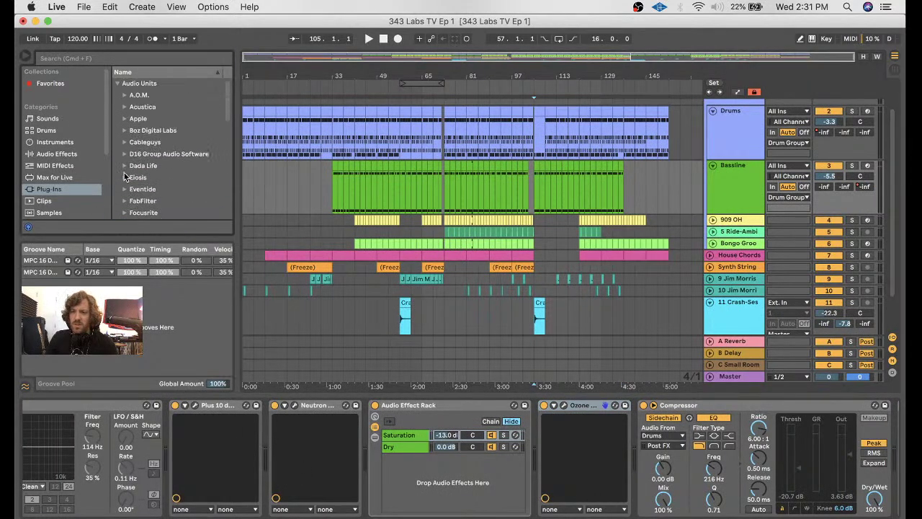
scroll(124, 176, down, 8)
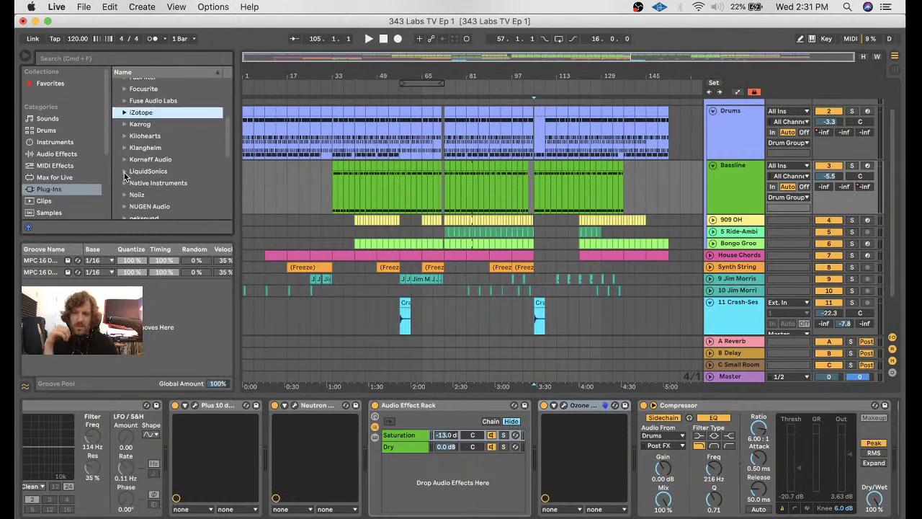
scroll(125, 176, down, 3)
click(125, 176)
scroll(170, 177, down, 3)
scroll(170, 177, down, 3)
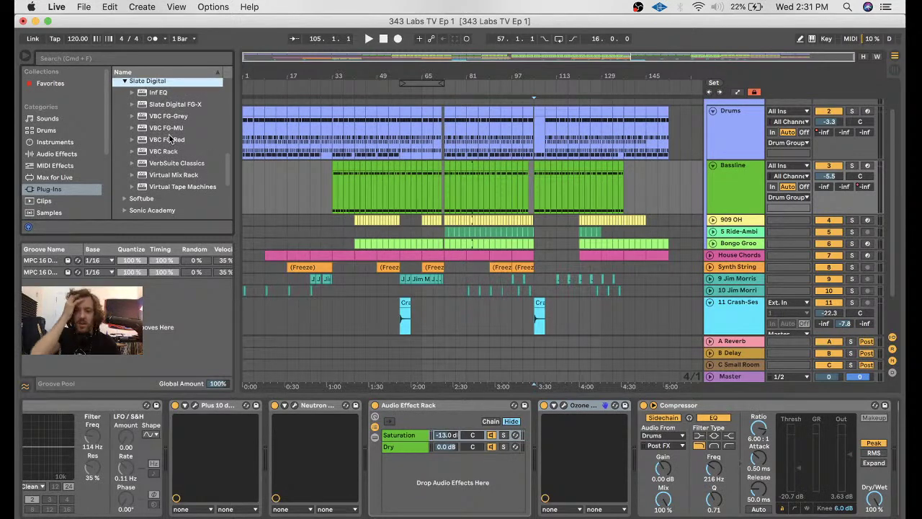
scroll(177, 141, up, 3)
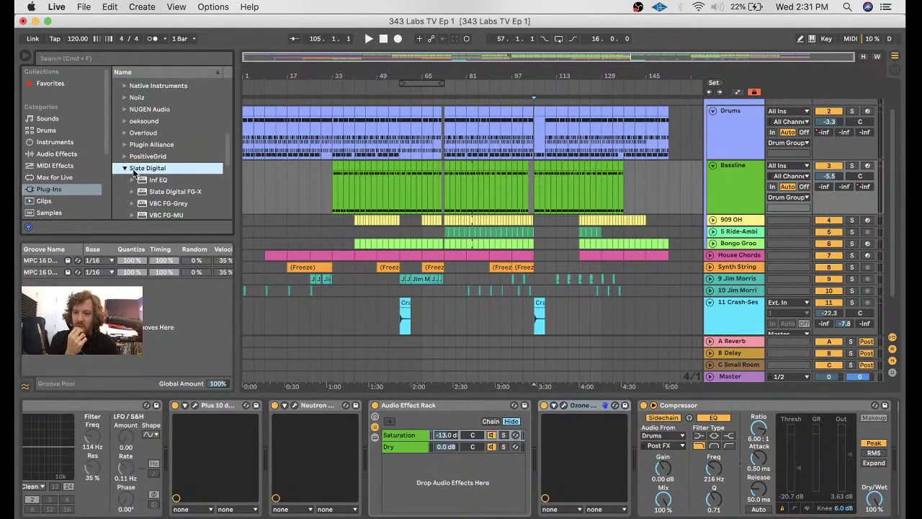
scroll(134, 174, down, 1)
scroll(125, 144, up, 4)
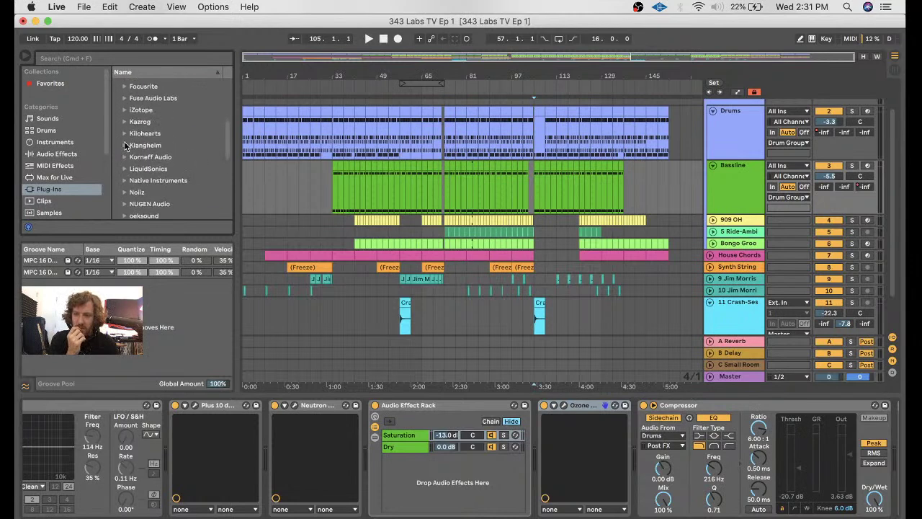
click(124, 111)
scroll(191, 176, down, 3)
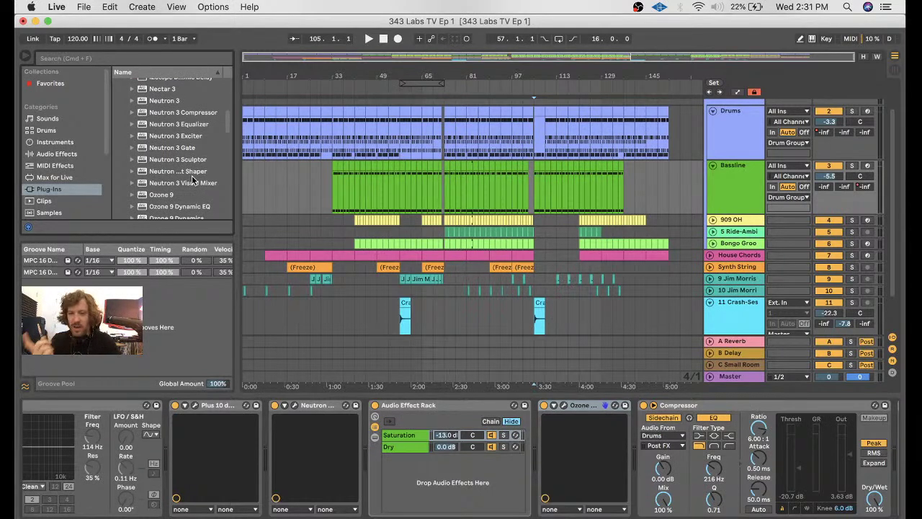
scroll(192, 175, down, 4)
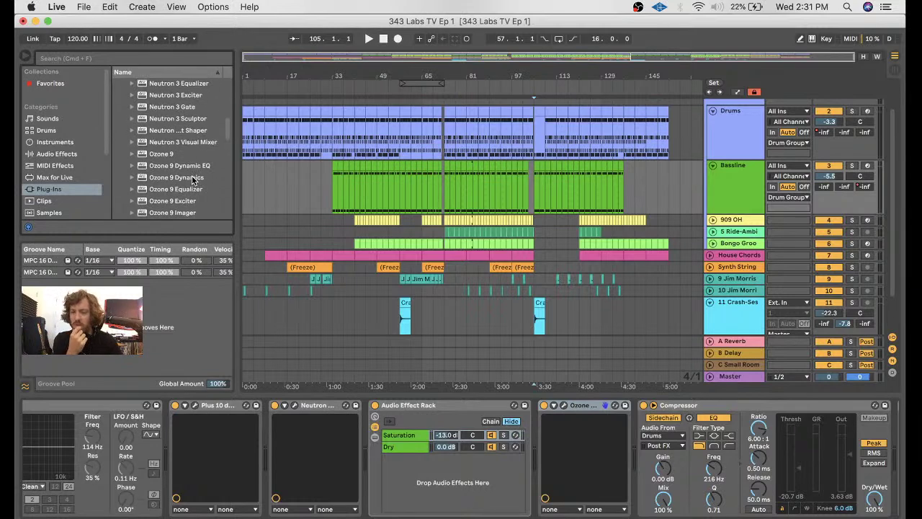
click(195, 148)
drag(576, 394, 629, 450)
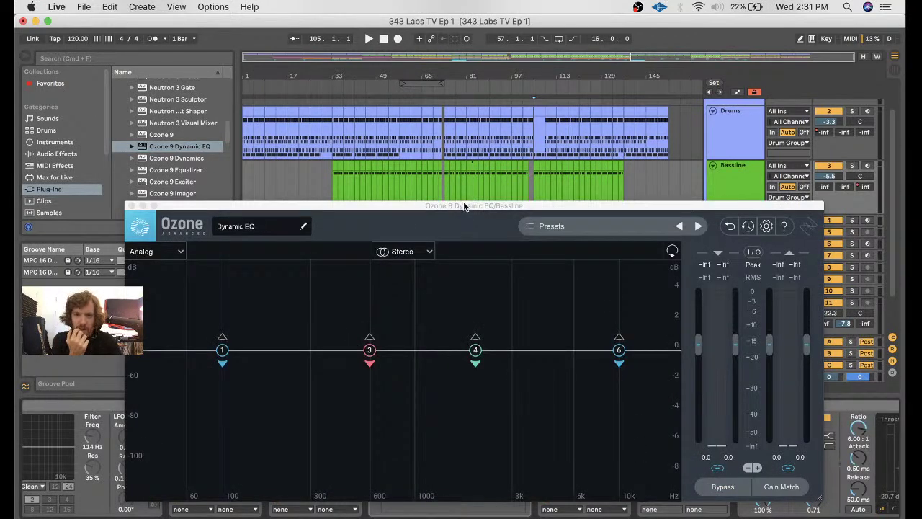
drag(466, 206, 504, 269)
- Solo the Bassline and start playback from bar 121
click(583, 192)
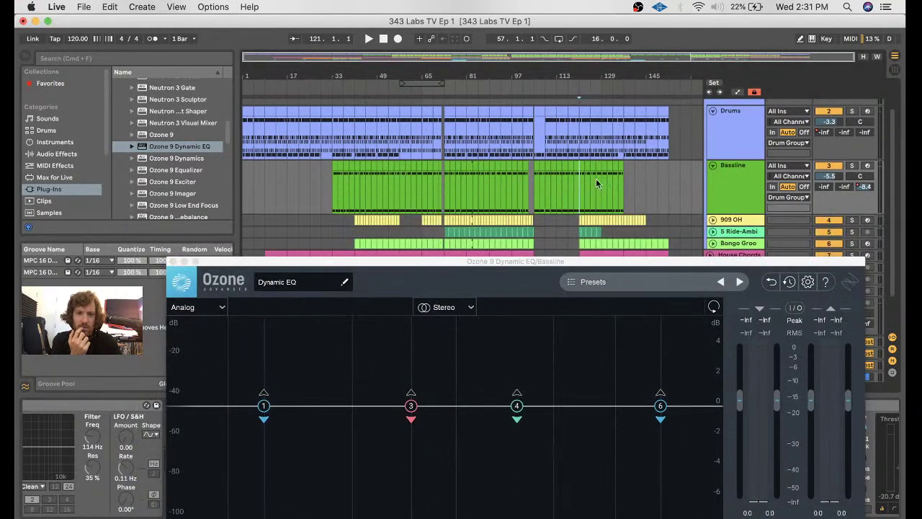
click(852, 167)
key(space)
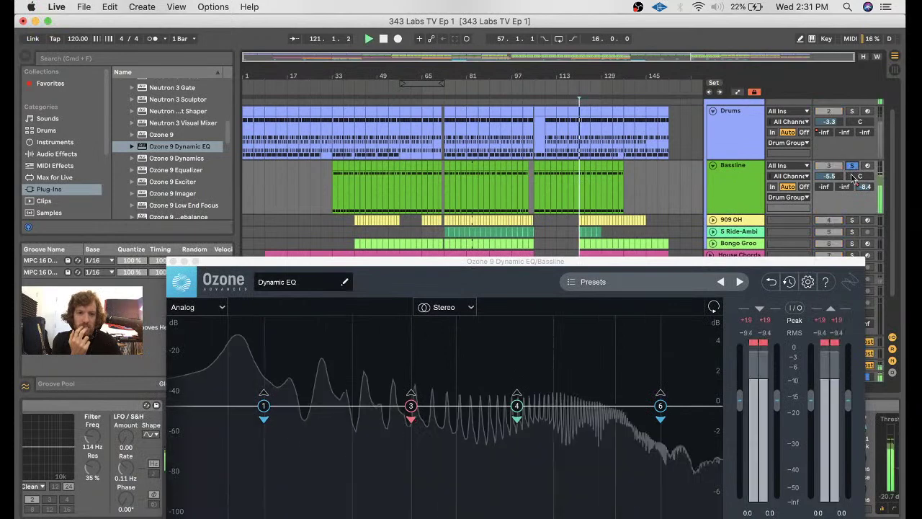
- Set Dynamic EQ band 3 to 166 Hz with -1.3 dB gain and a threshold of -30.9 dB
click(411, 408)
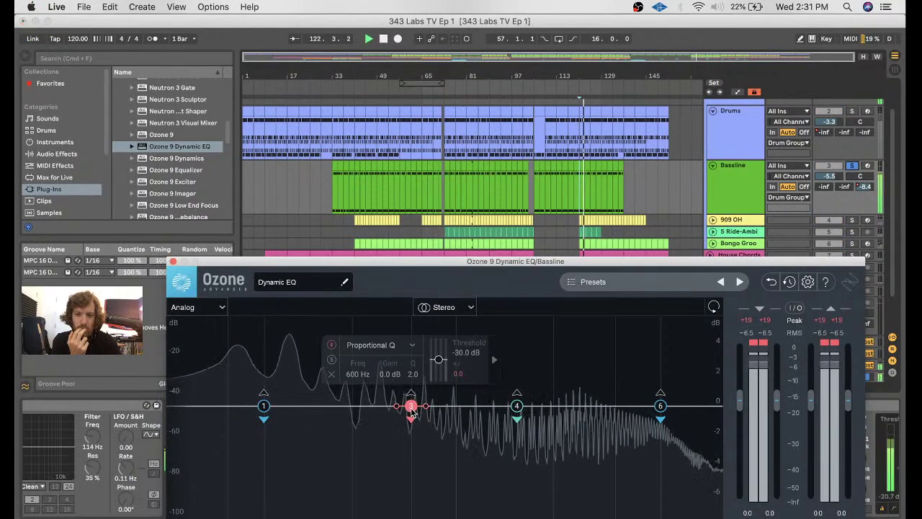
drag(411, 401, 303, 430)
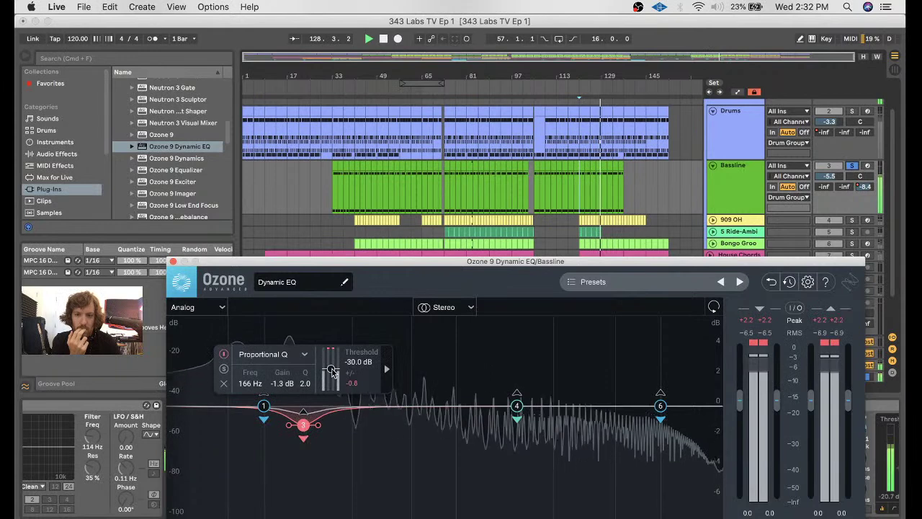
drag(332, 370, 331, 373)
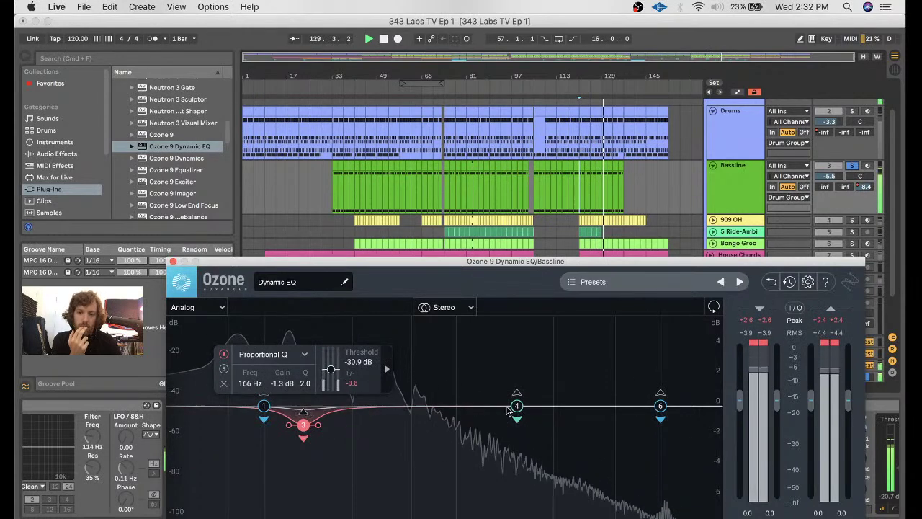
- Set Dynamic EQ band 4 to 368 Hz with -2.0 dB gain, Q 1.3 and a -32.5 dB threshold, and stop playback
drag(517, 410, 367, 437)
drag(370, 389, 368, 443)
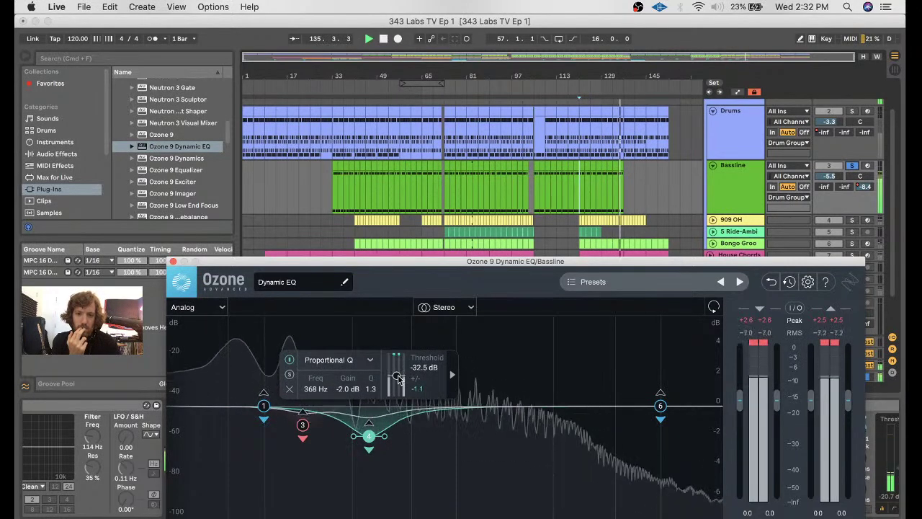
key(space)
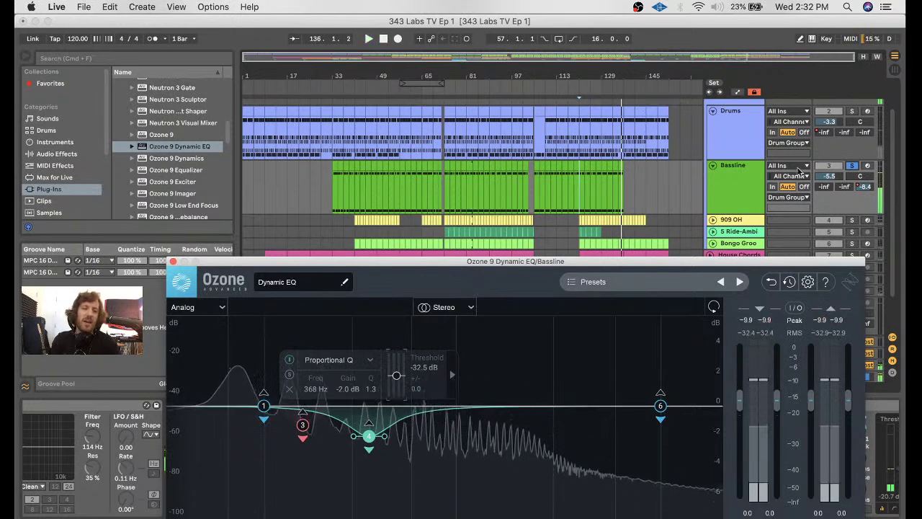
- Unsolo the Bassline, play the full mix from bar 105 and close the Dynamic EQ window
click(851, 166)
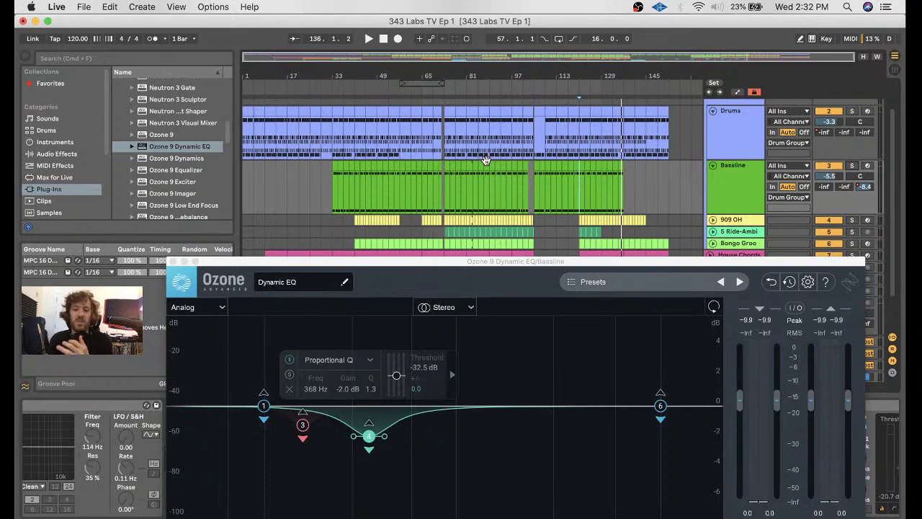
click(534, 182)
key(space)
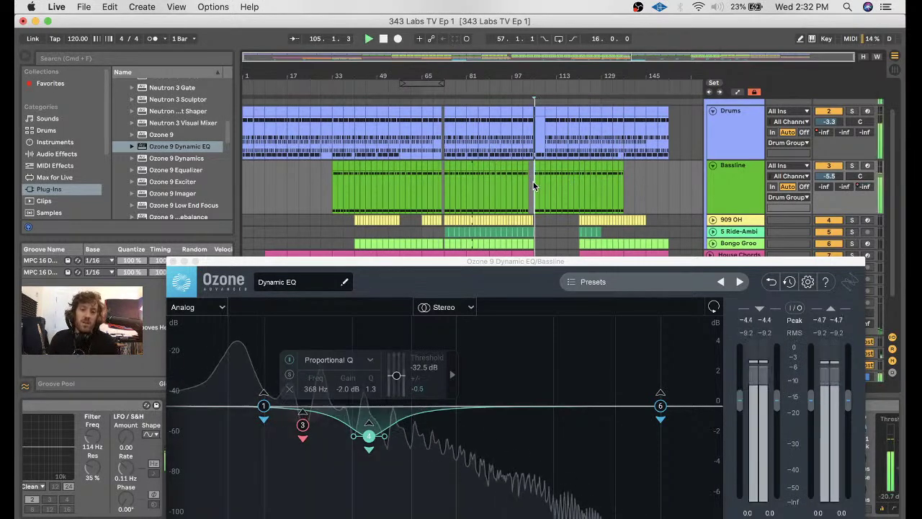
click(170, 262)
- Show the automation lanes and enlarge the Drums track around bar 109
scroll(713, 190, up, 1)
scroll(714, 191, up, 2)
click(713, 190)
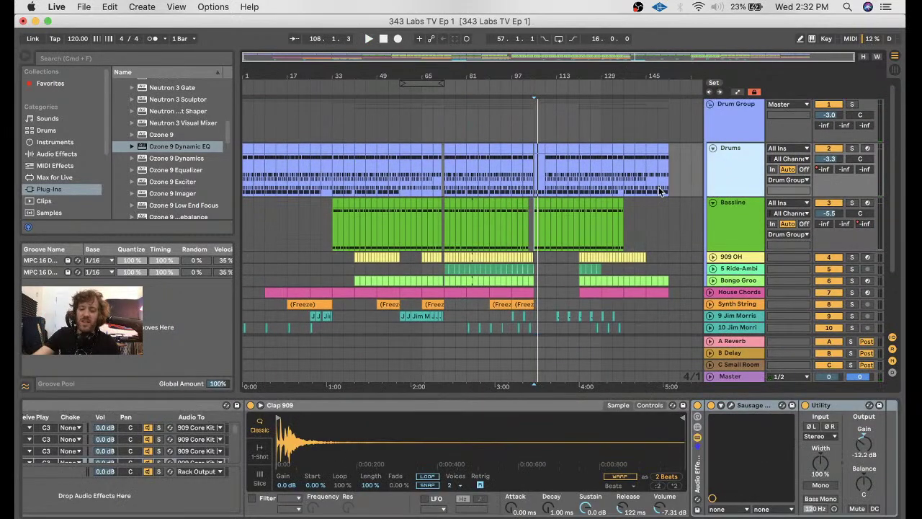
key(a)
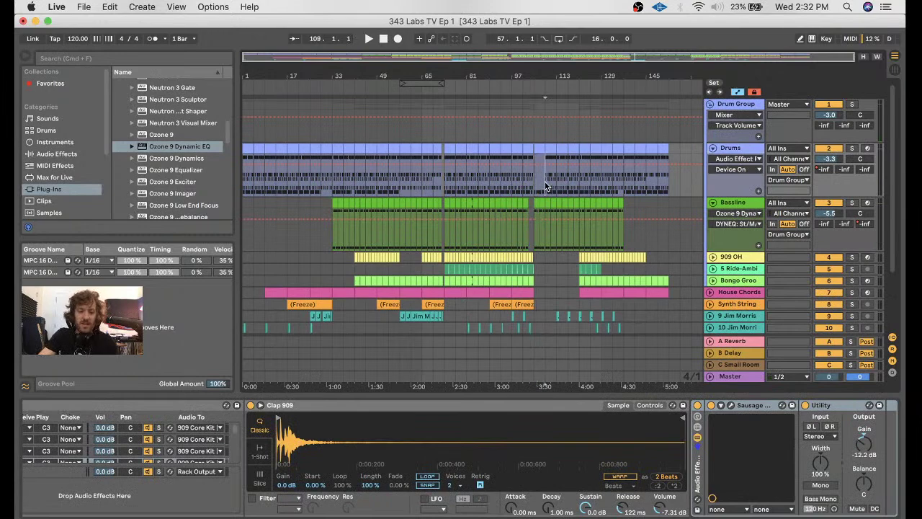
scroll(545, 186, up, 5)
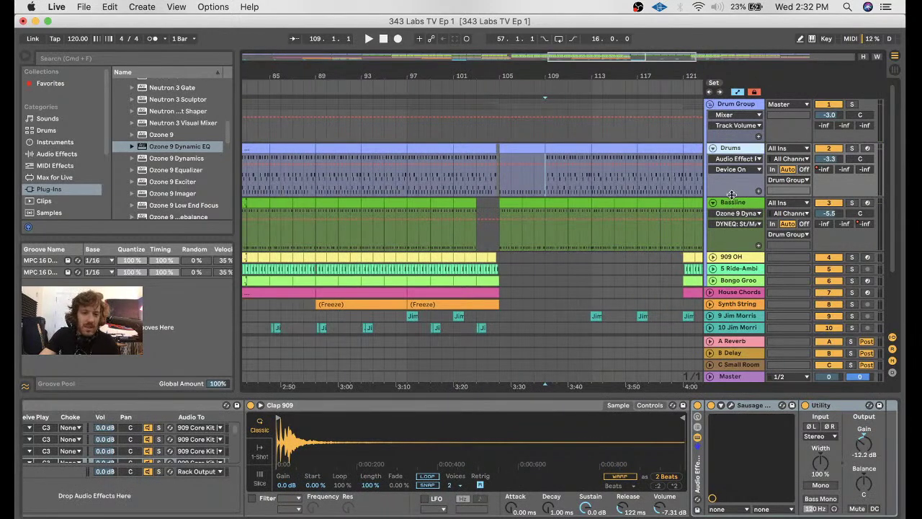
drag(732, 193, 731, 286)
scroll(578, 254, down, 2)
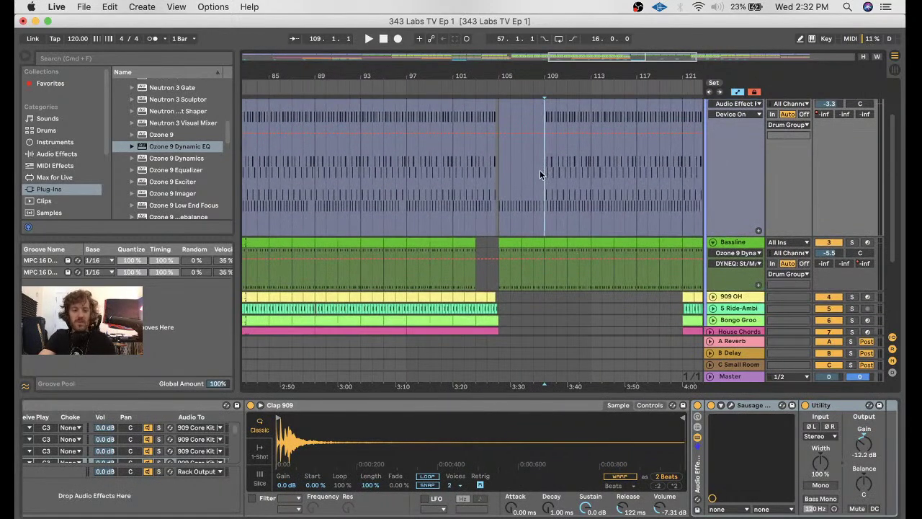
scroll(539, 170, up, 4)
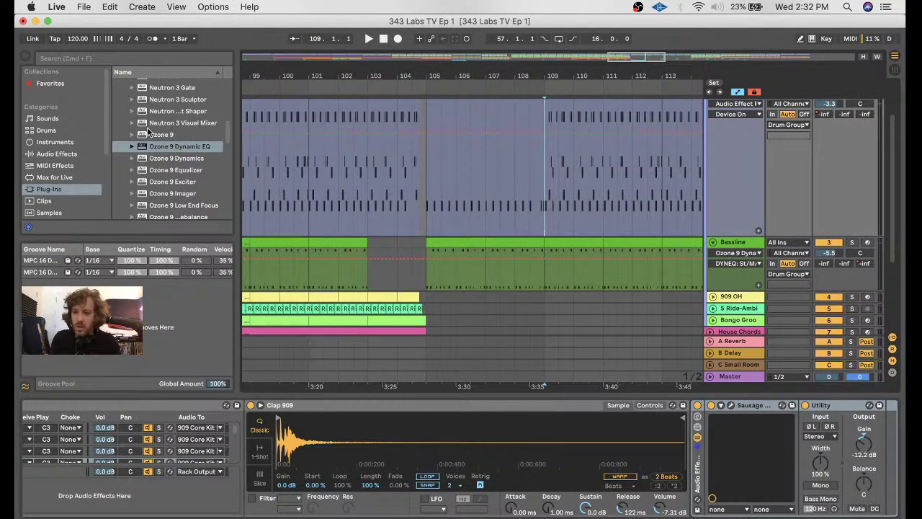
- Hide the 909 Core Kit's chain list and add a Utility audio effect to the Kick 909 pad
click(63, 154)
scroll(167, 162, down, 8)
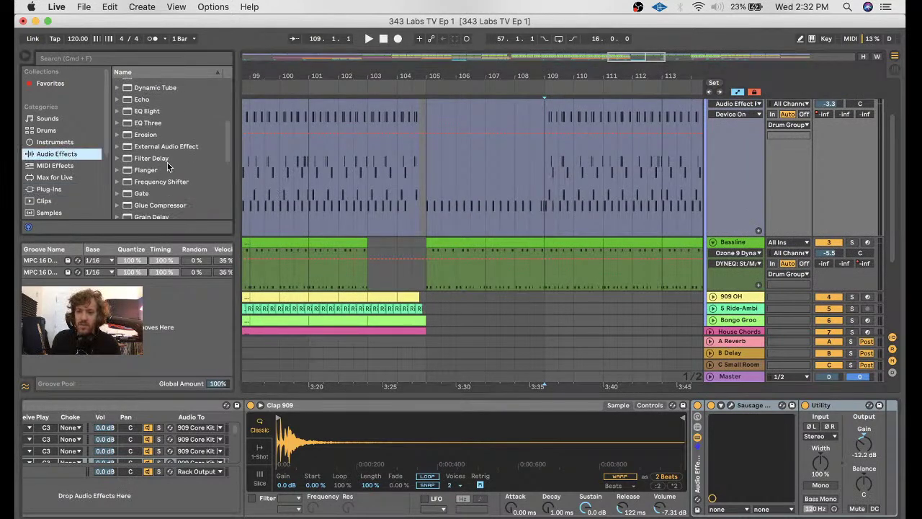
scroll(158, 206, down, 2)
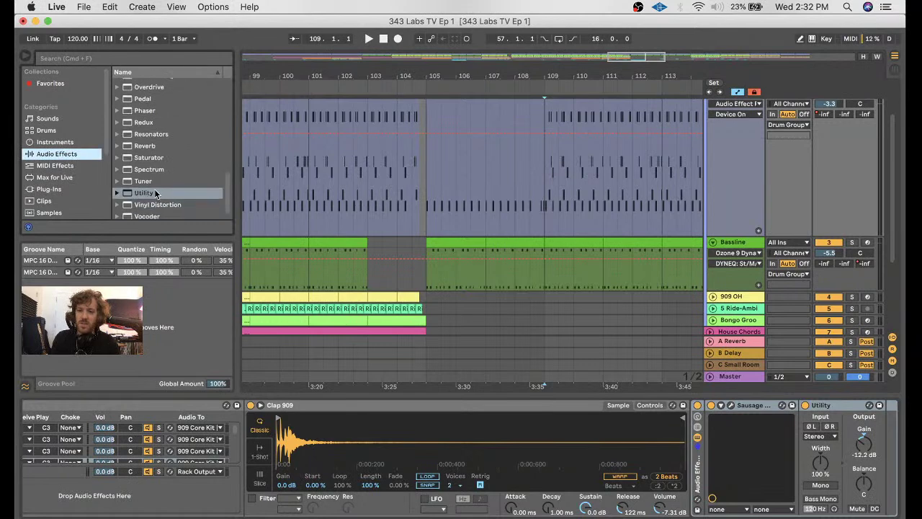
scroll(129, 425, left, 5)
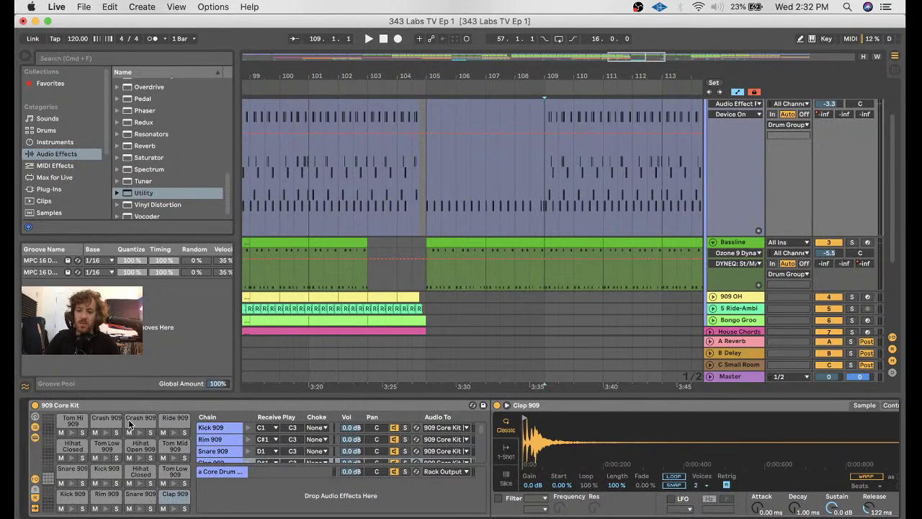
click(36, 428)
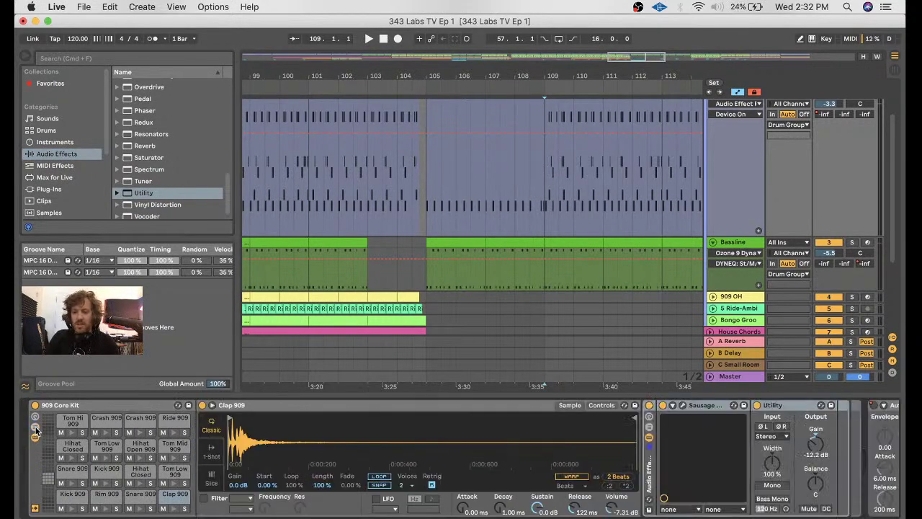
drag(147, 194, 72, 497)
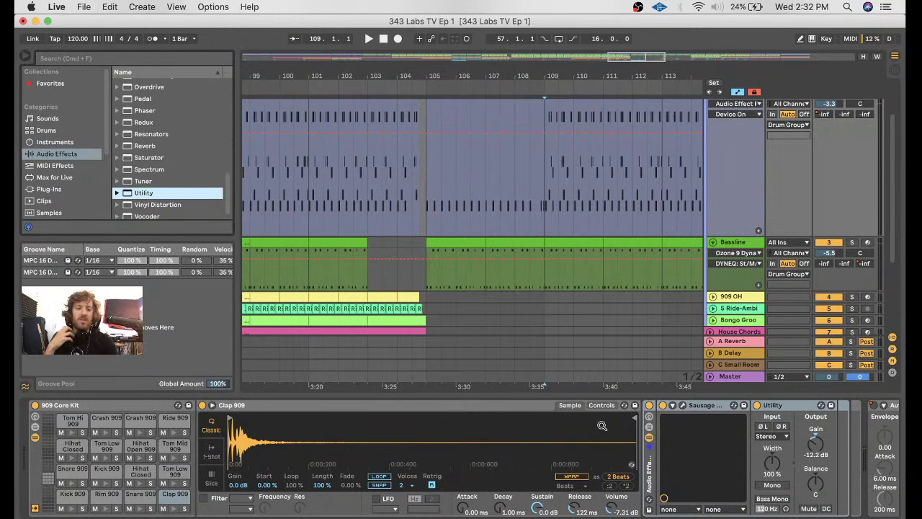
- Select the Kick 909 pad and show the automation of its Utility's Gain on the Drums track
scroll(602, 425, right, 5)
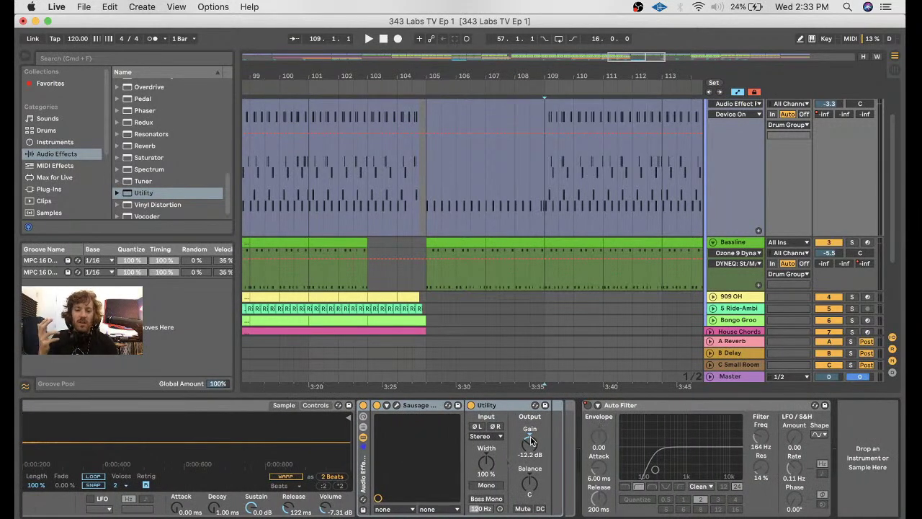
scroll(560, 439, left, 5)
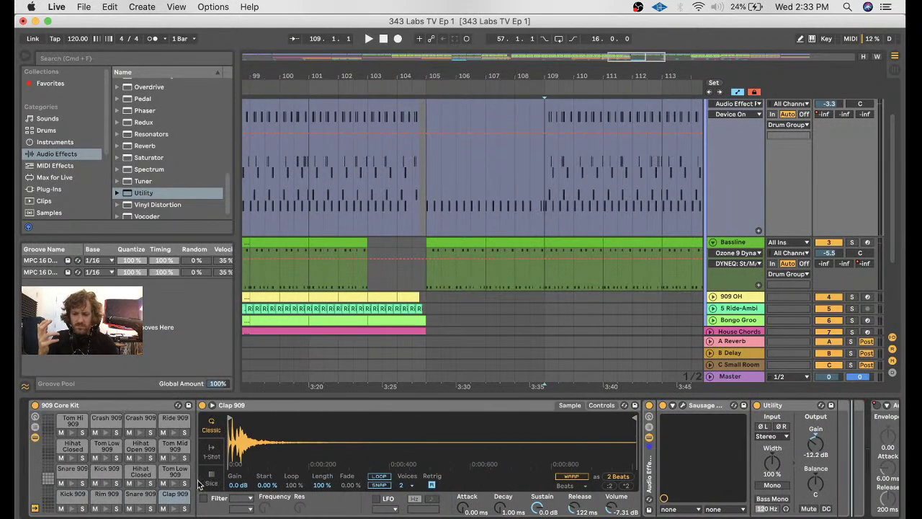
click(72, 496)
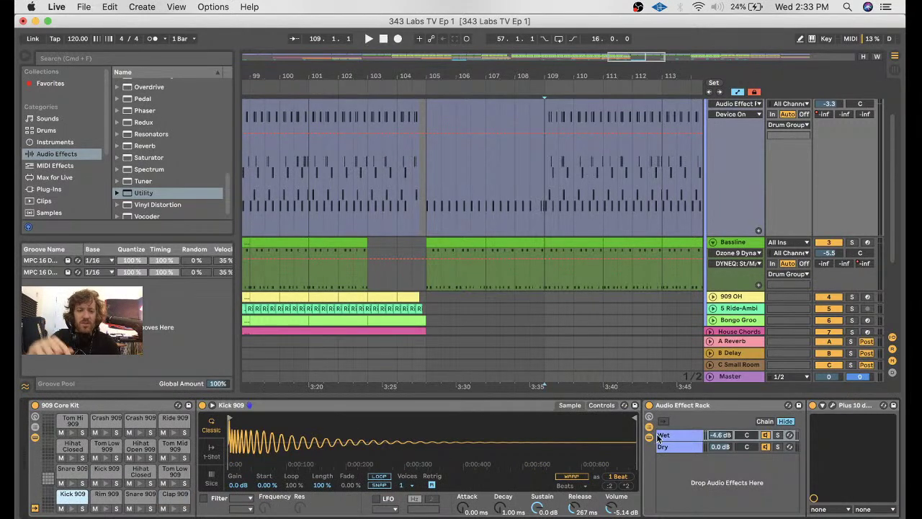
scroll(659, 438, right, 5)
scroll(545, 182, up, 5)
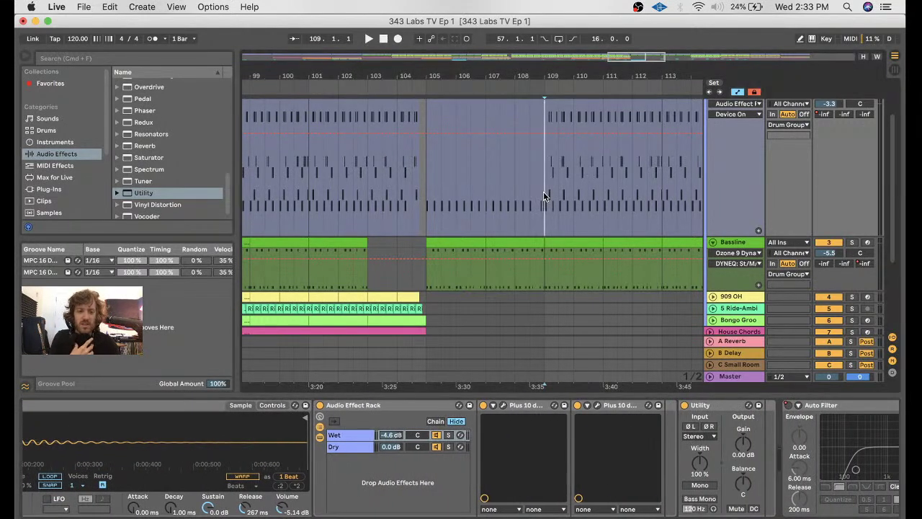
click(744, 445)
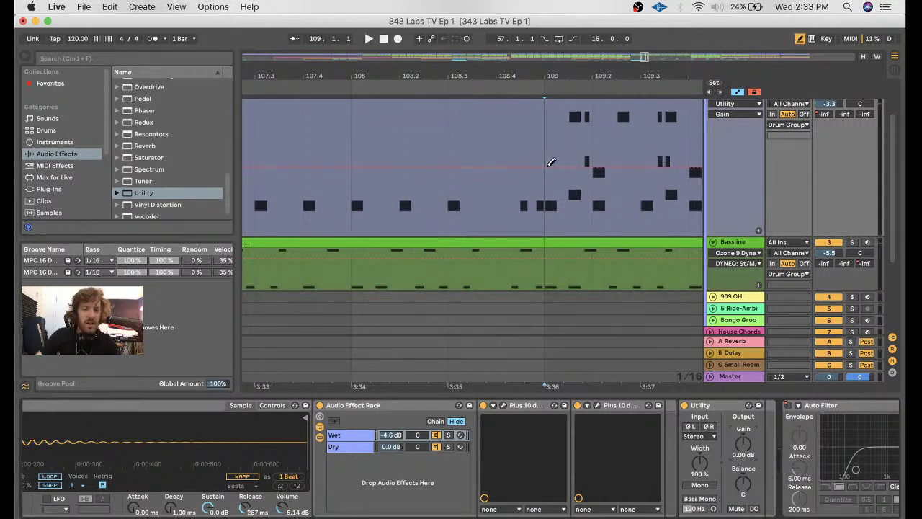
- Draw a short gain boost of about 1.59 dB in the kick's Utility Gain automation at bar 109
click(554, 163)
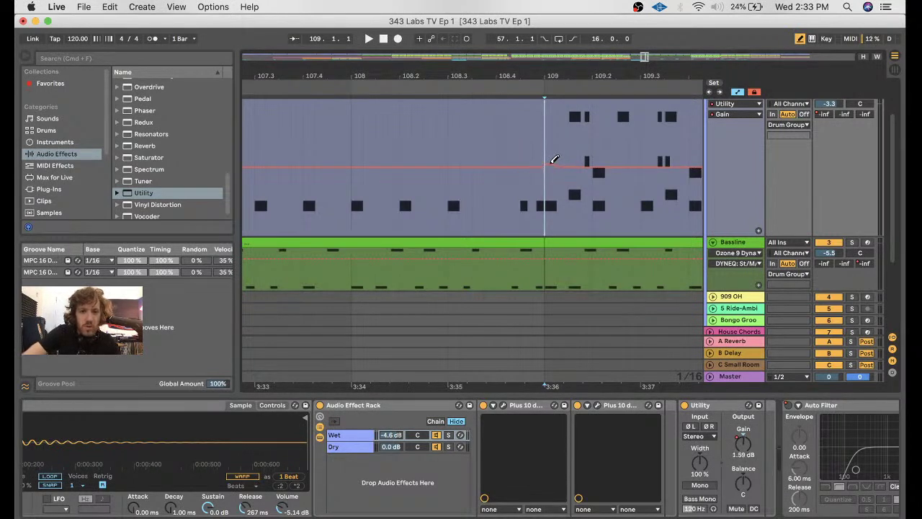
key(minus)
key(minus)
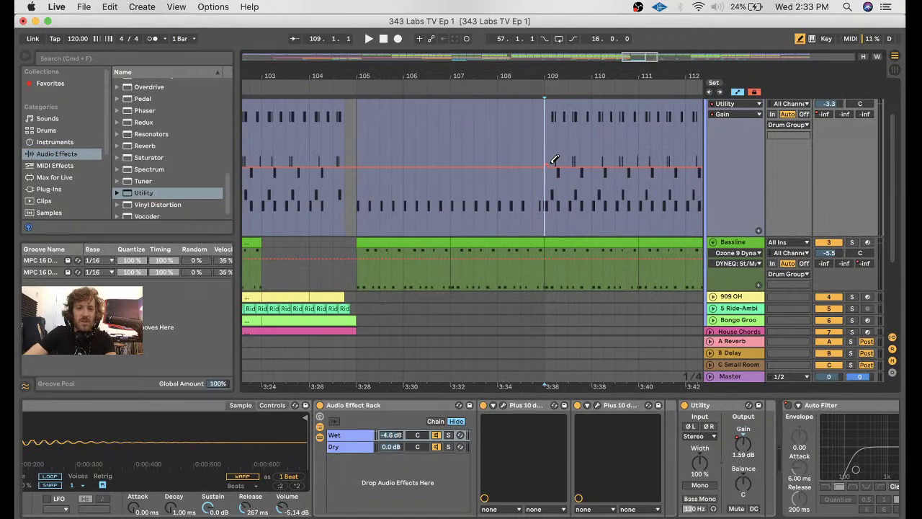
- Draw a short kick gain boost of about 1.59 dB at bar 73, where the drums return after the break
scroll(553, 158, left, 10)
scroll(554, 158, down, 1)
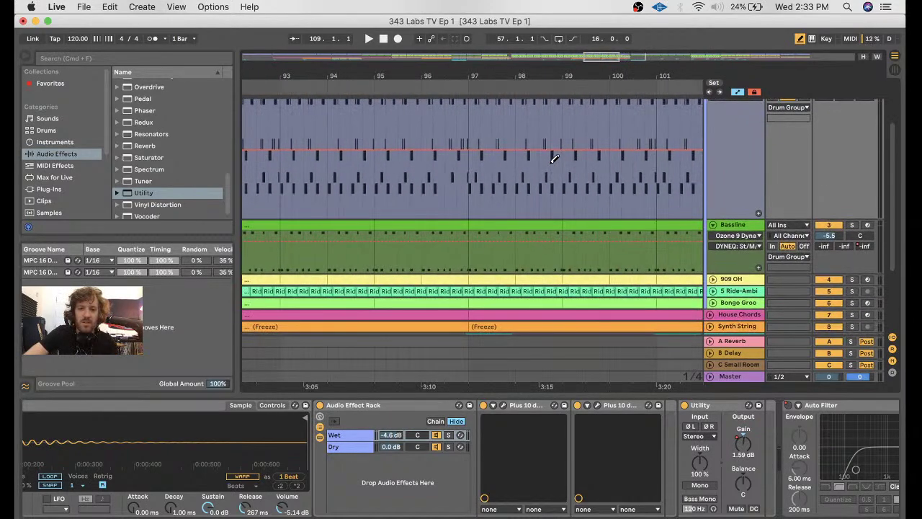
scroll(554, 159, down, 1)
scroll(554, 158, right, 8)
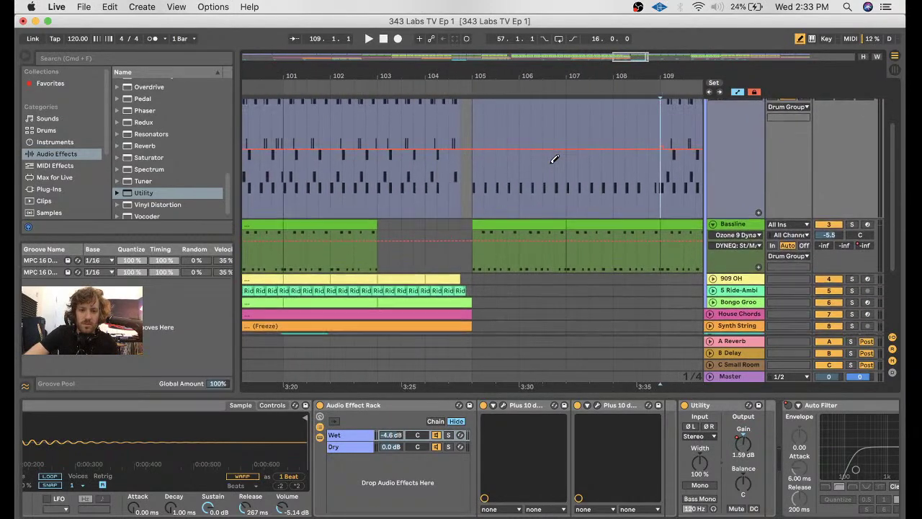
scroll(554, 158, down, 1)
scroll(554, 159, left, 20)
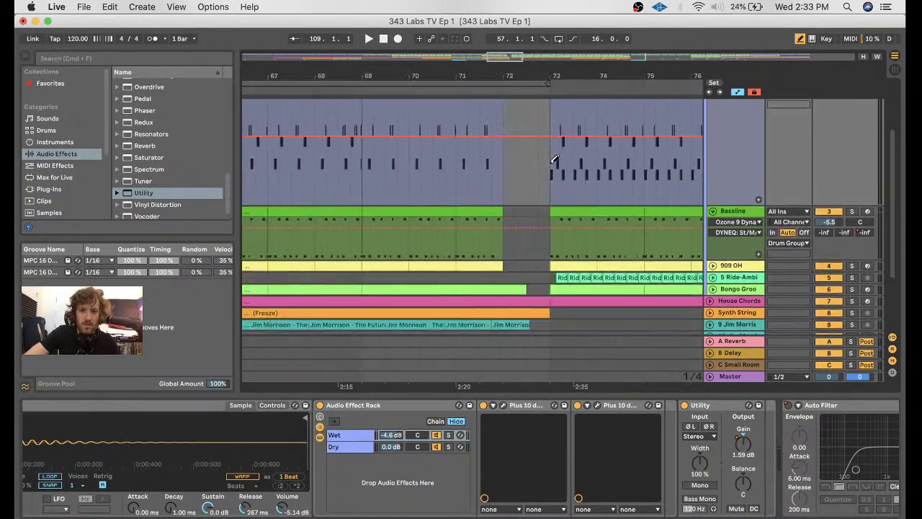
scroll(554, 158, down, 6)
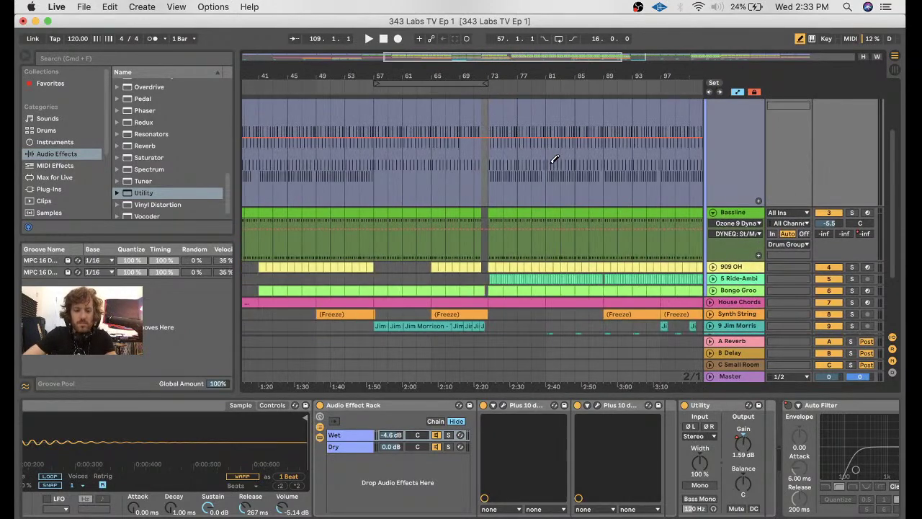
scroll(550, 163, up, 2)
scroll(550, 164, down, 1)
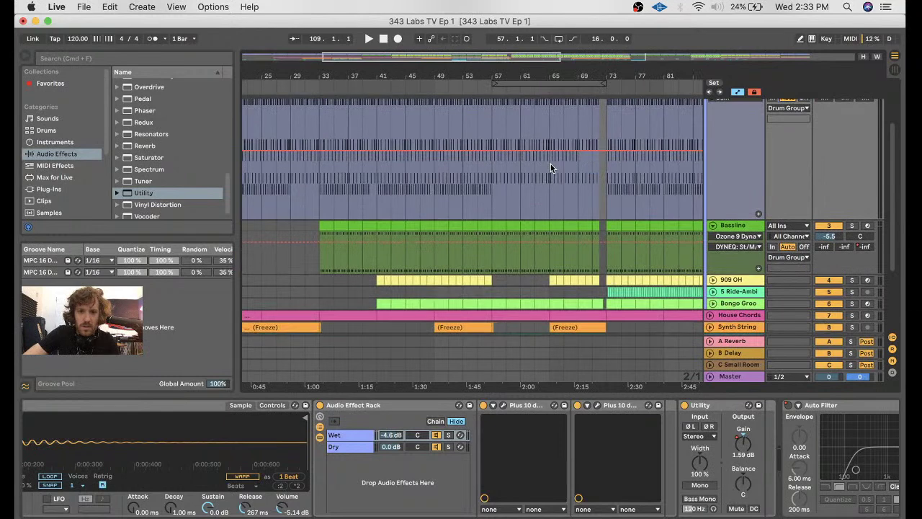
click(475, 191)
scroll(474, 194, up, 10)
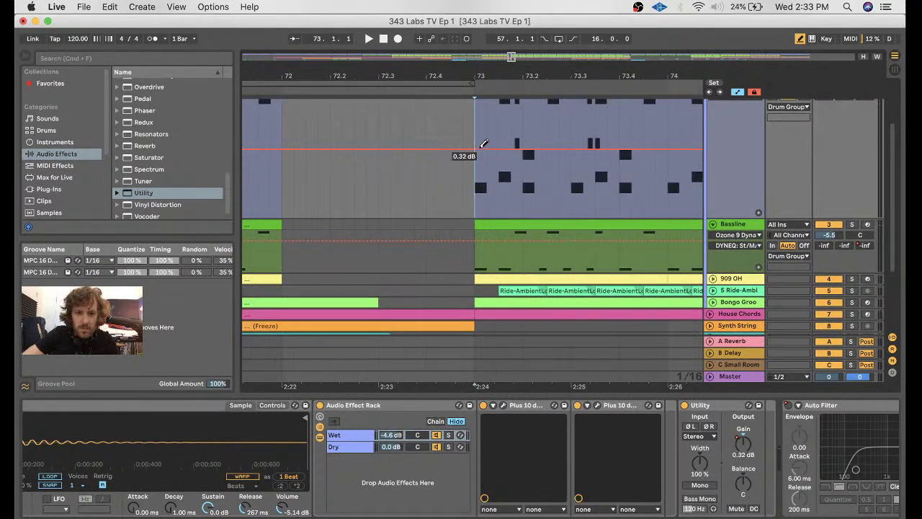
- Draw short boosts in the kick's Utility Gain automation at bars 81 and 89
scroll(484, 142, down, 6)
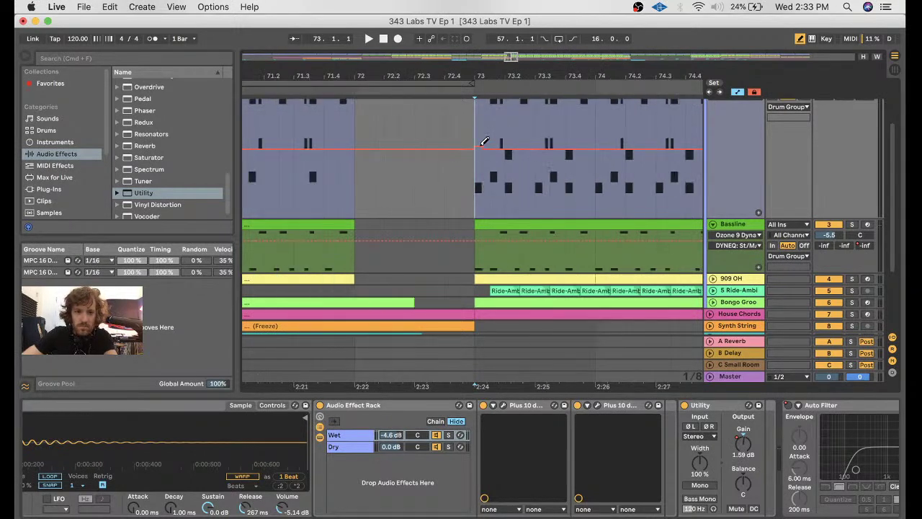
scroll(484, 142, right, 5)
scroll(465, 144, up, 8)
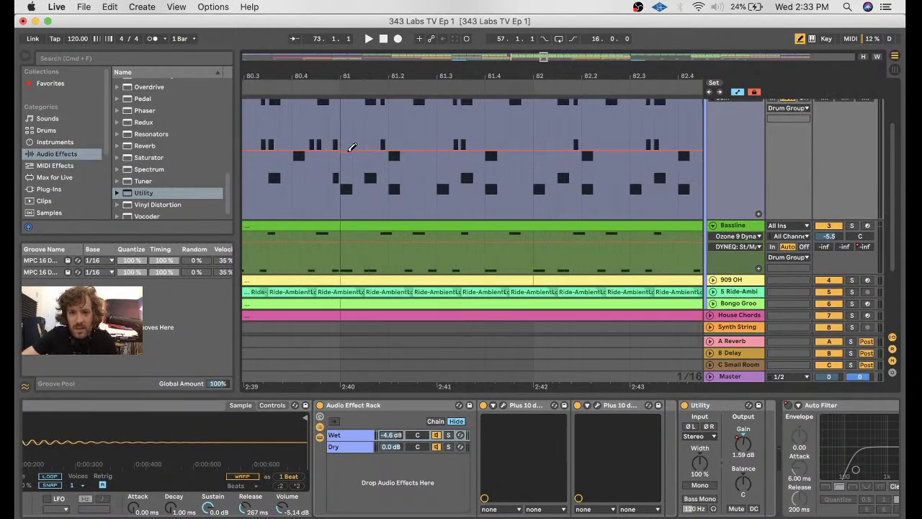
scroll(351, 143, down, 6)
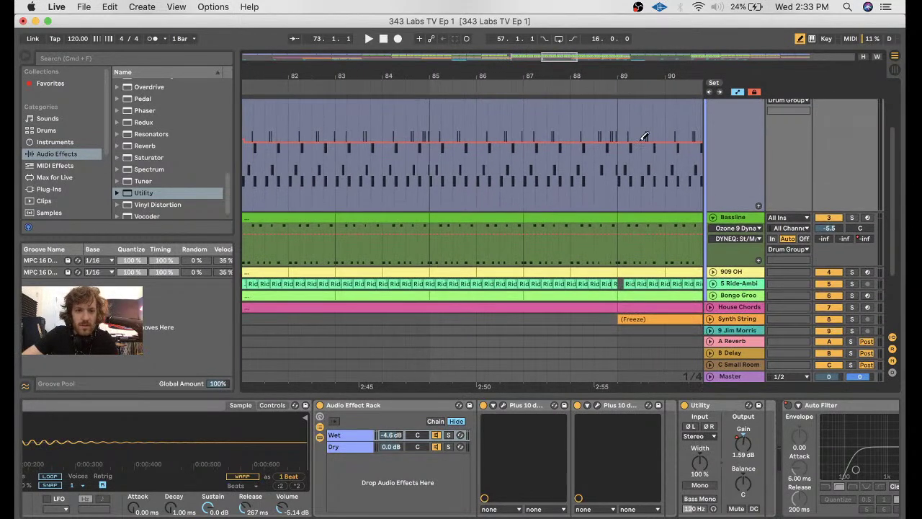
scroll(621, 141, up, 8)
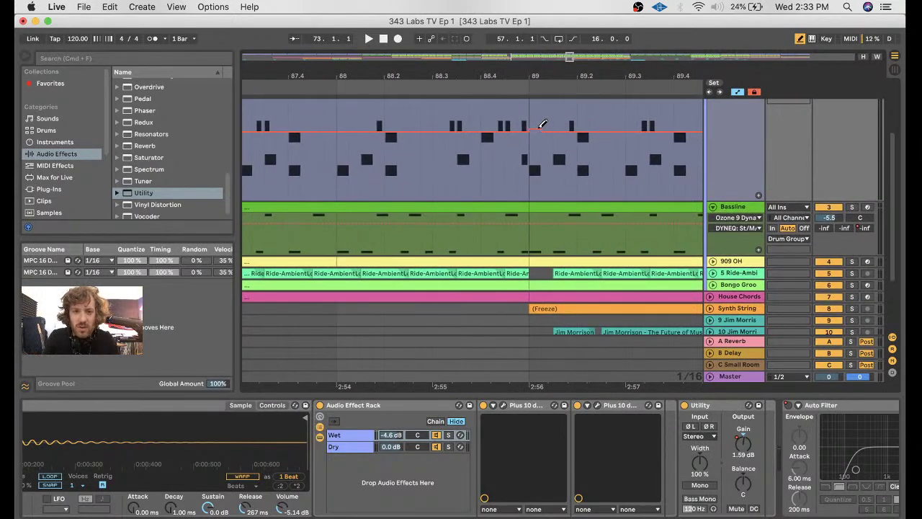
- Draw a short kick gain boost of about 1.59 dB at bar 97 on the Drums track
scroll(541, 124, down, 8)
scroll(541, 124, down, 2)
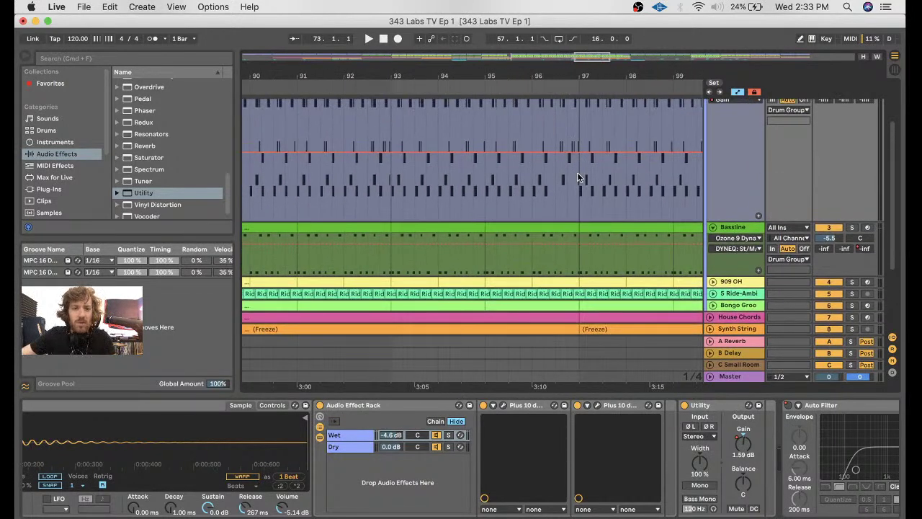
scroll(577, 180, up, 10)
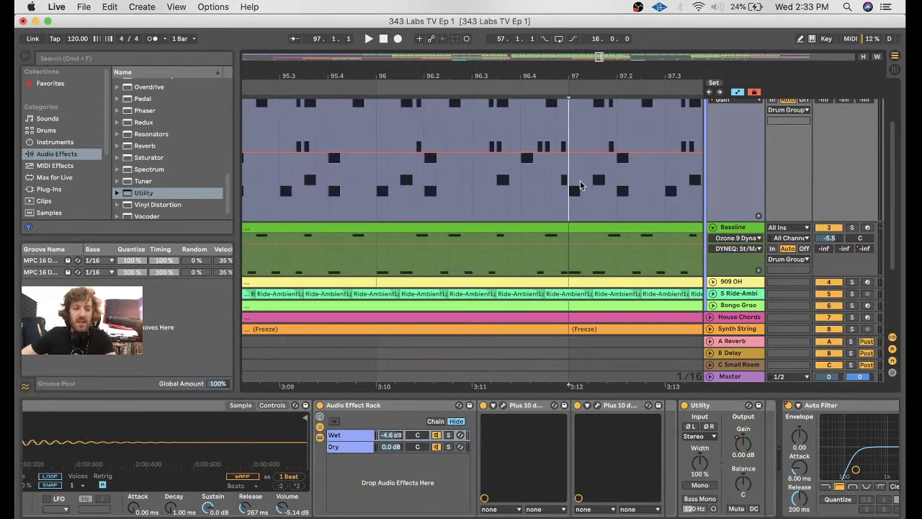
key(b)
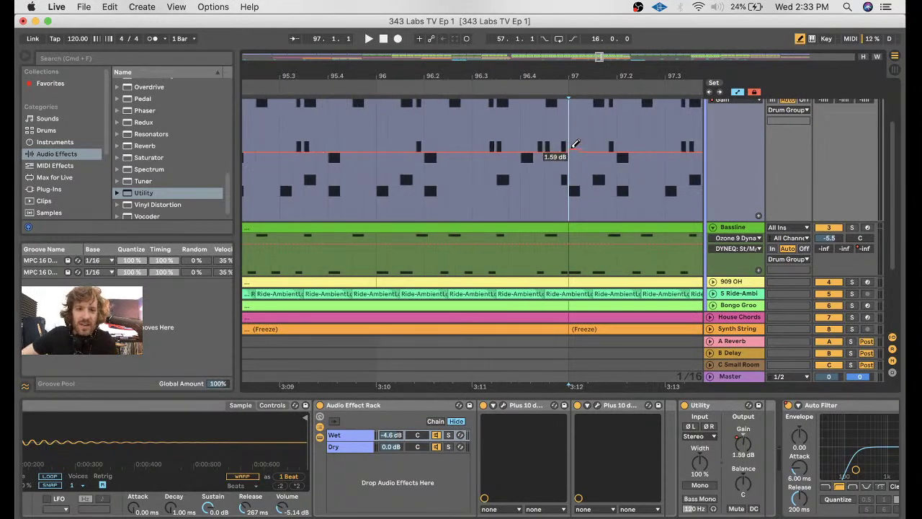
- Draw a short kick gain boost of about 1.91 dB at bar 105, where the kick returns after the gap
scroll(575, 145, down, 10)
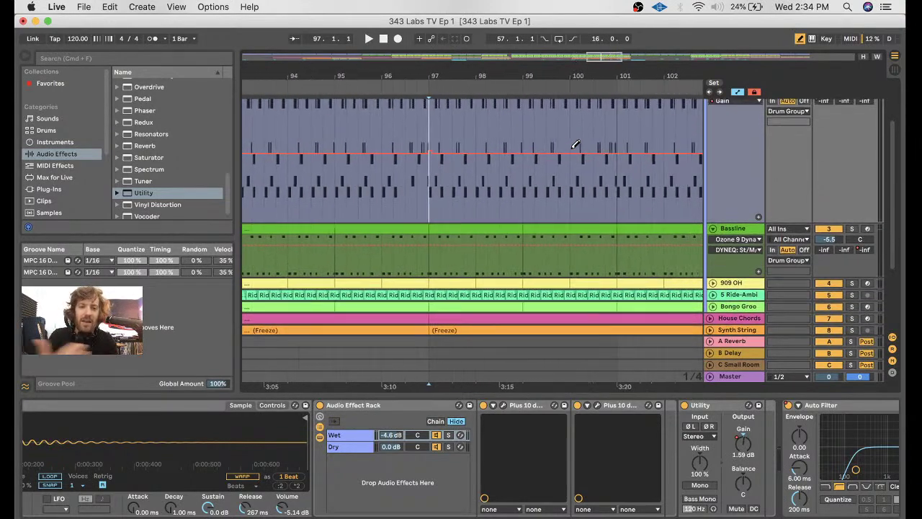
scroll(575, 144, right, 3)
scroll(553, 157, up, 2)
scroll(553, 157, right, 1)
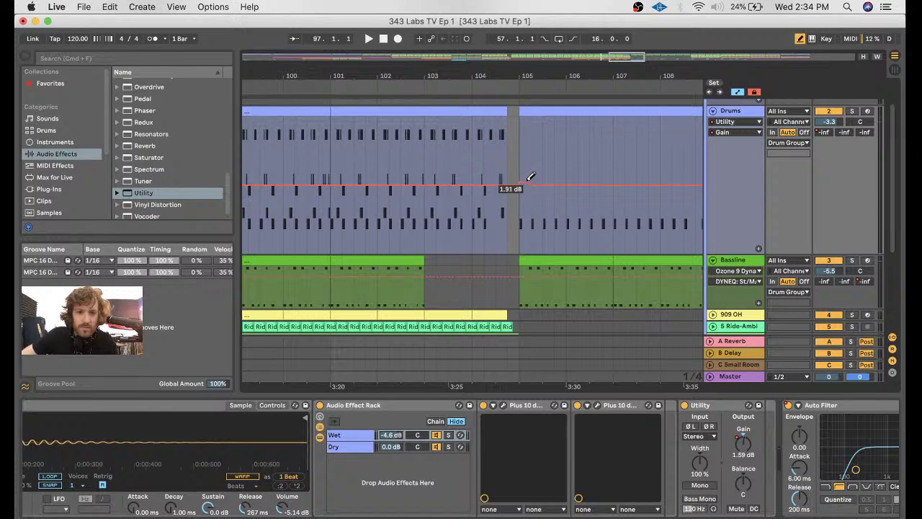
- Draw a short kick gain boost at bar 137, where the Bassline clip ends
scroll(530, 177, right, 8)
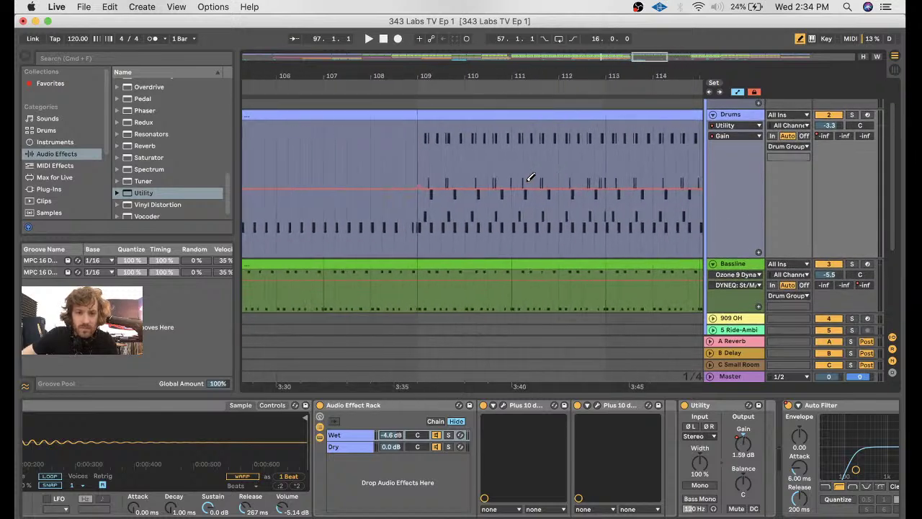
scroll(530, 177, right, 15)
scroll(530, 176, down, 2)
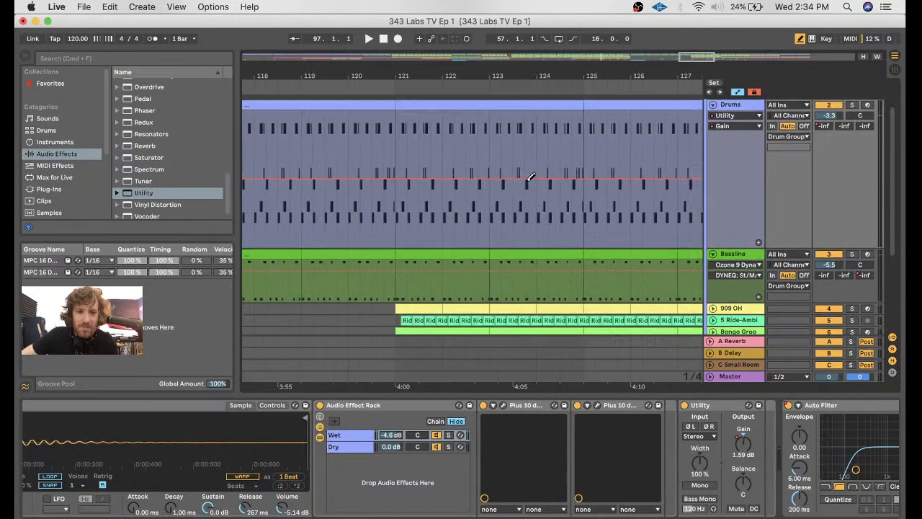
scroll(530, 176, right, 8)
scroll(530, 176, down, 1)
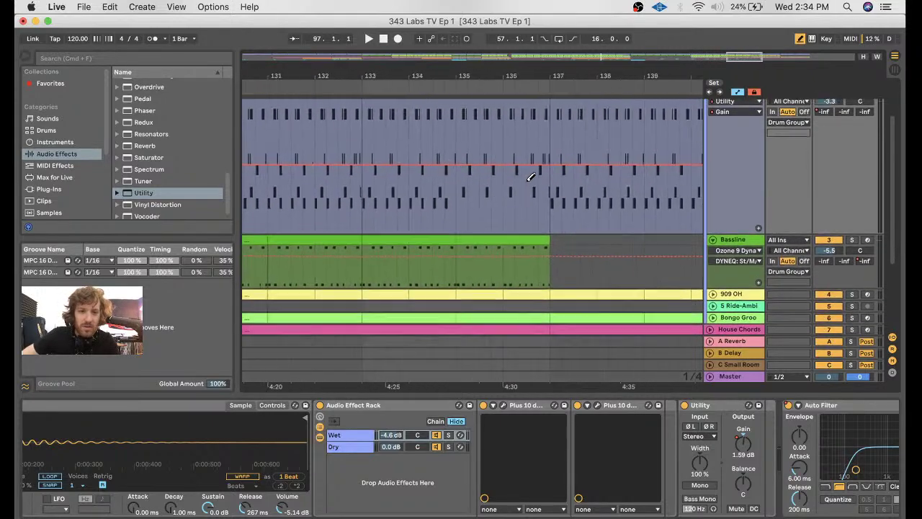
scroll(556, 161, up, 5)
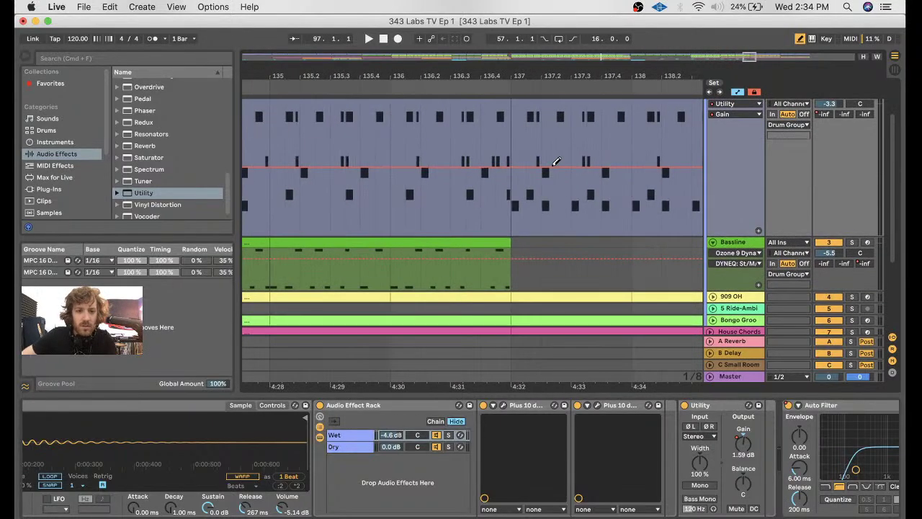
scroll(552, 161, up, 1)
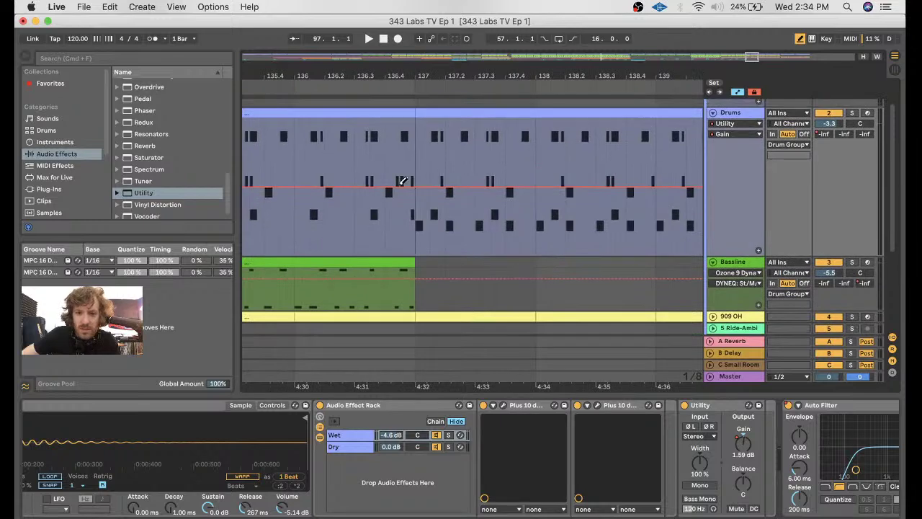
- Draw a short kick gain boost of about 1.91 dB at bar 33, where the Bassline enters
scroll(428, 178, down, 15)
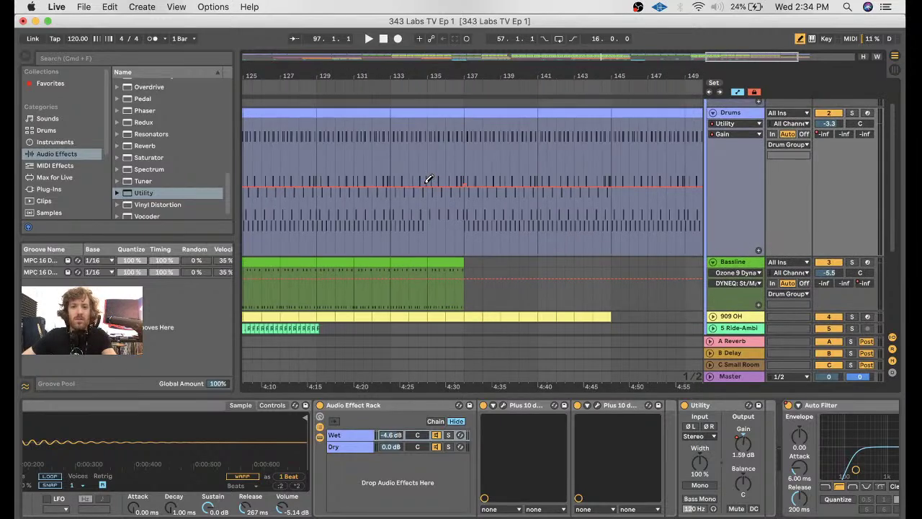
scroll(428, 178, down, 1)
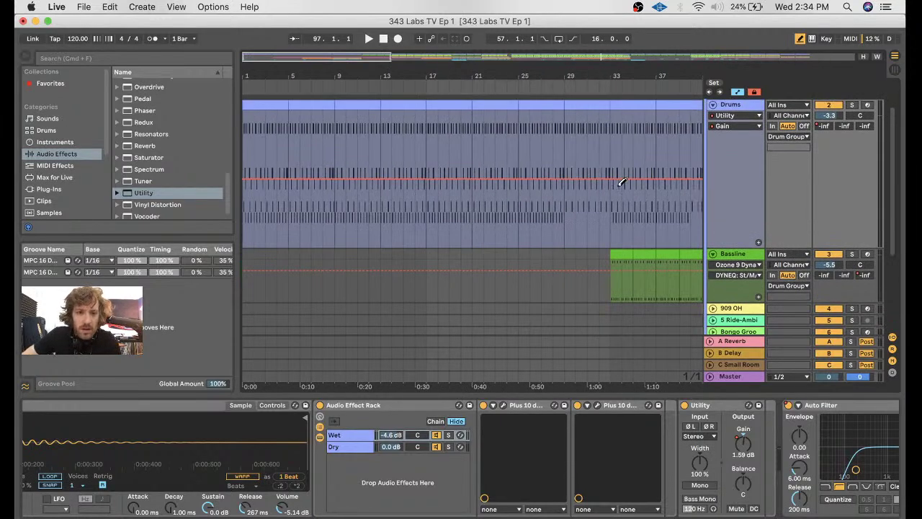
scroll(620, 180, up, 10)
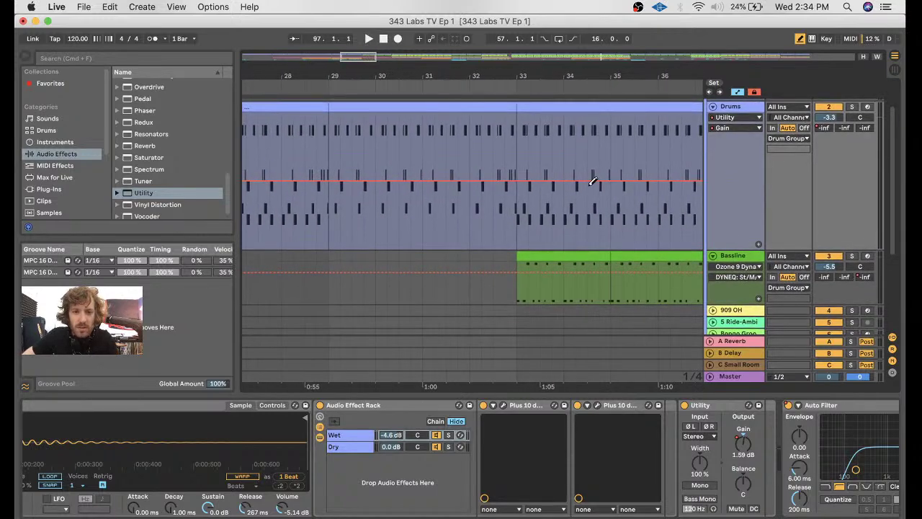
scroll(592, 181, up, 6)
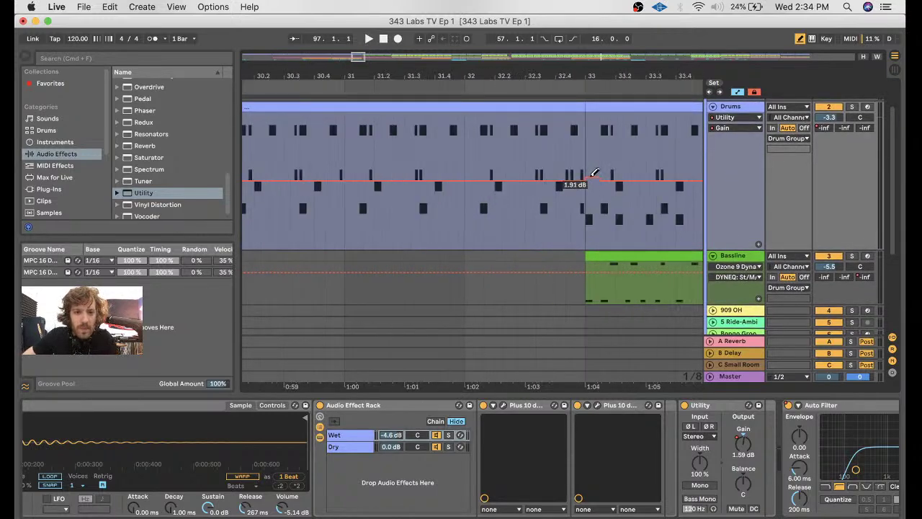
- Draw short kick gain boosts at bar 41 and, at about 1.59 dB, at bar 49
scroll(594, 173, down, 15)
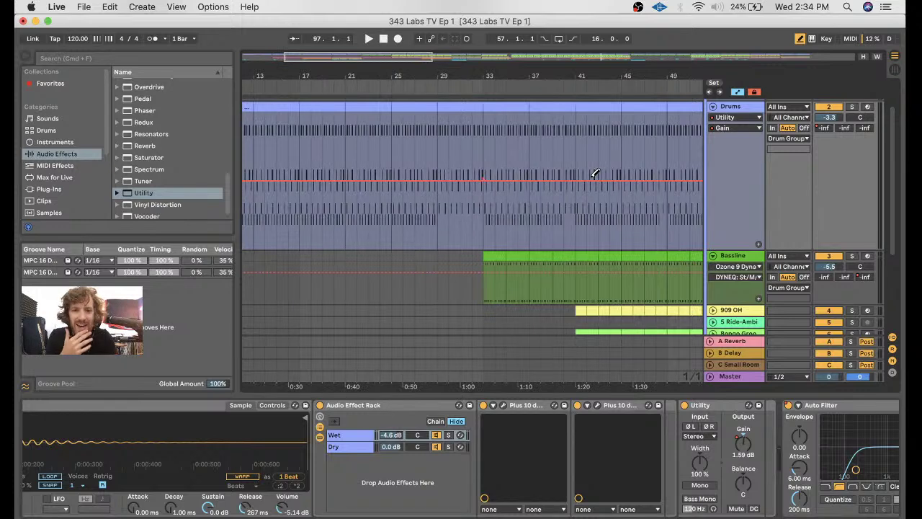
scroll(584, 183, up, 8)
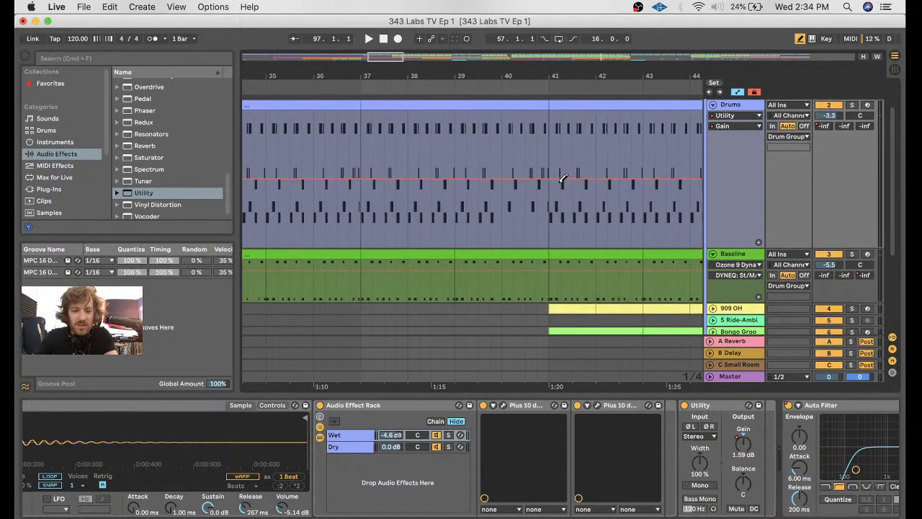
scroll(563, 178, up, 2)
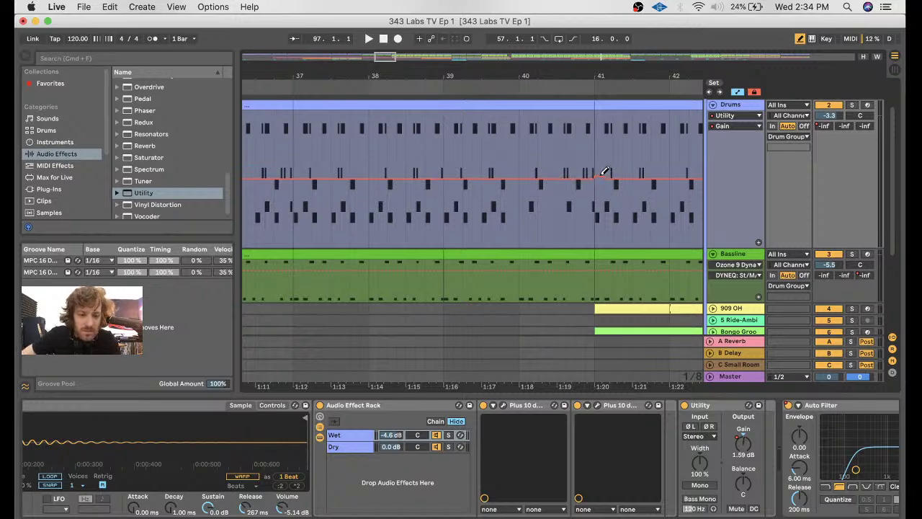
scroll(604, 171, down, 8)
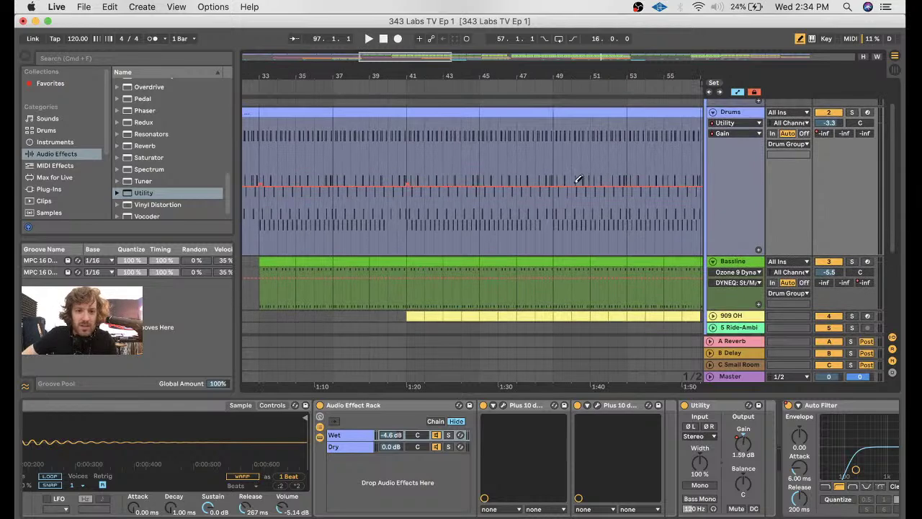
scroll(568, 182, up, 8)
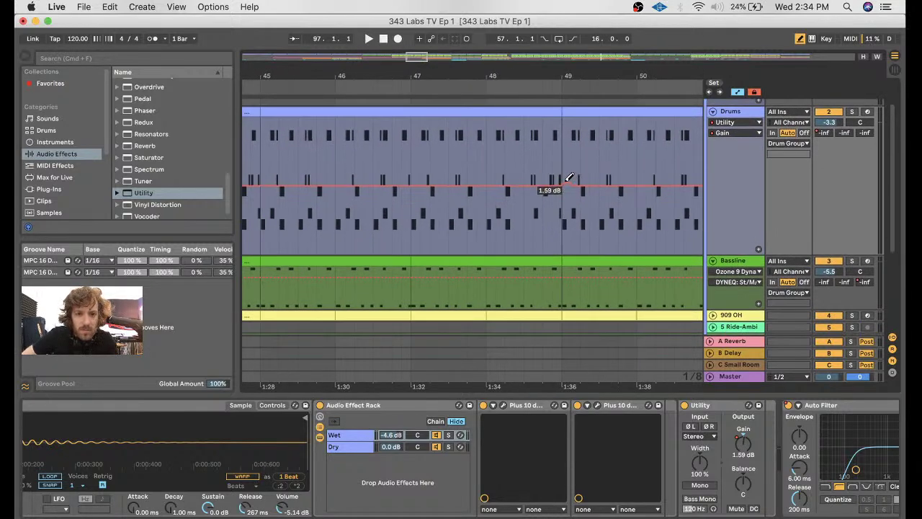
- Show the Gain automation of the Bassline track's Utility in place of the Ozone 9 Dynamic EQ parameter
scroll(569, 178, right, 10)
scroll(569, 178, down, 2)
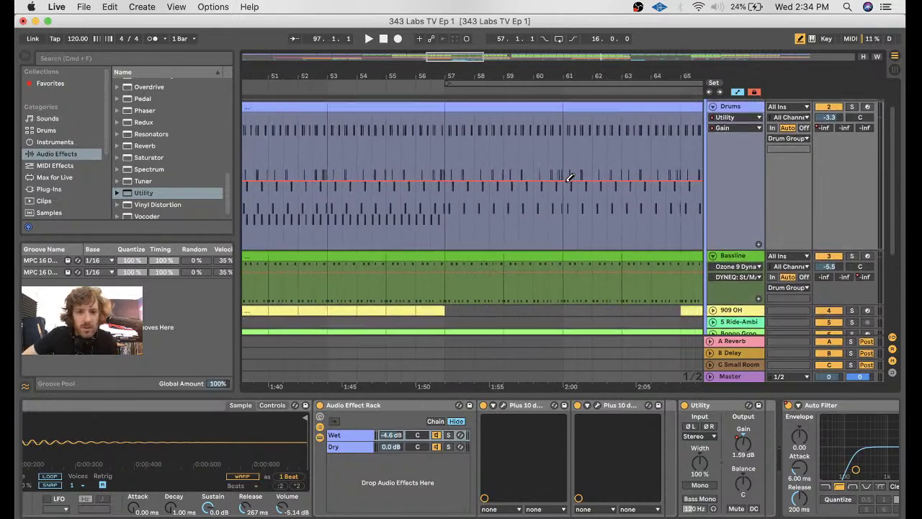
scroll(569, 178, down, 3)
click(758, 210)
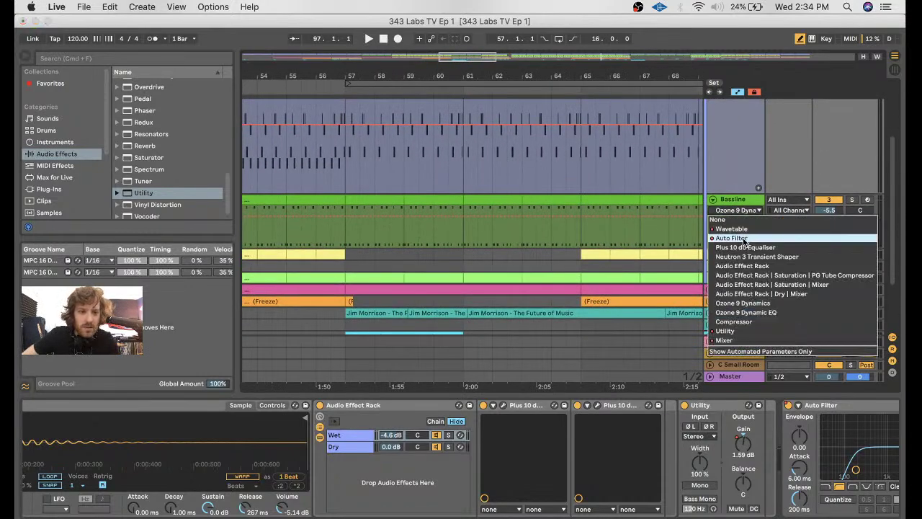
click(726, 330)
scroll(560, 182, right, 15)
scroll(560, 182, up, 1)
scroll(560, 183, right, 12)
scroll(561, 182, down, 1)
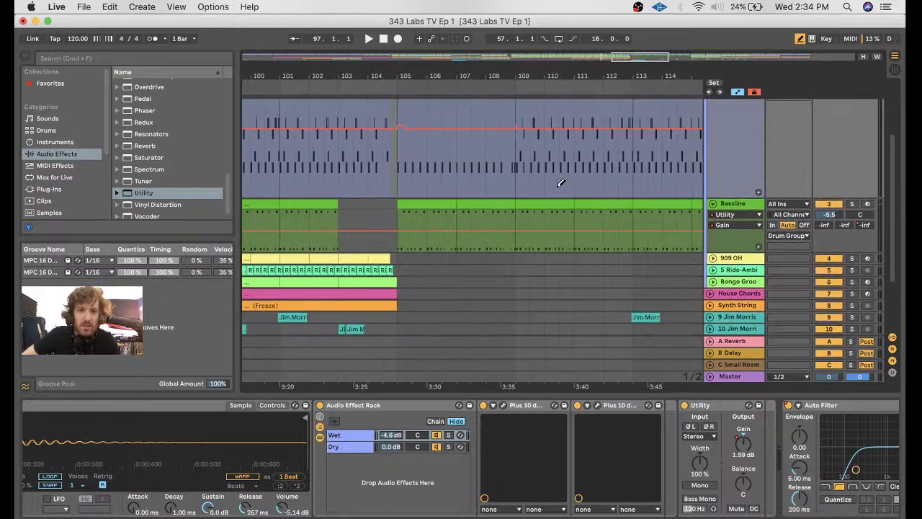
scroll(560, 183, up, 2)
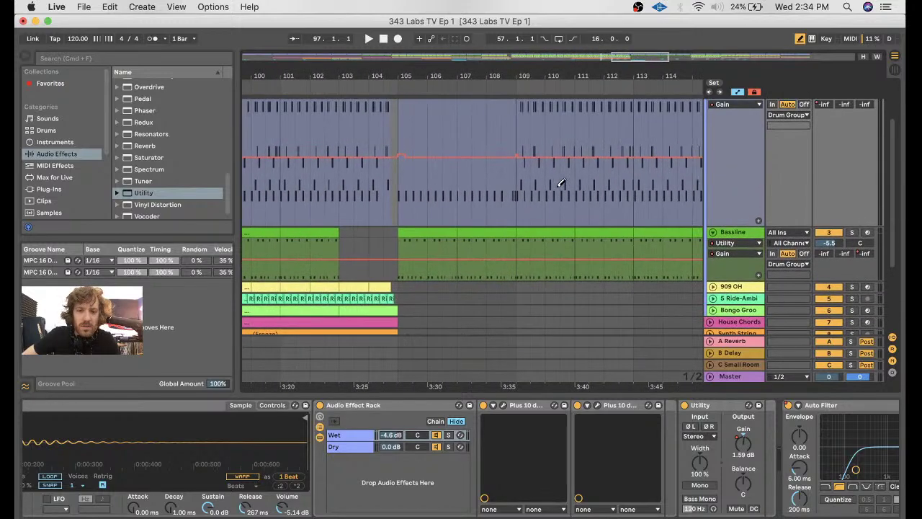
- Review the Utility Gain automation of the kick and Bassline across the arrangement, from about bar 41 to bar 129
scroll(560, 182, left, 3)
scroll(560, 182, left, 3)
scroll(561, 183, up, 2)
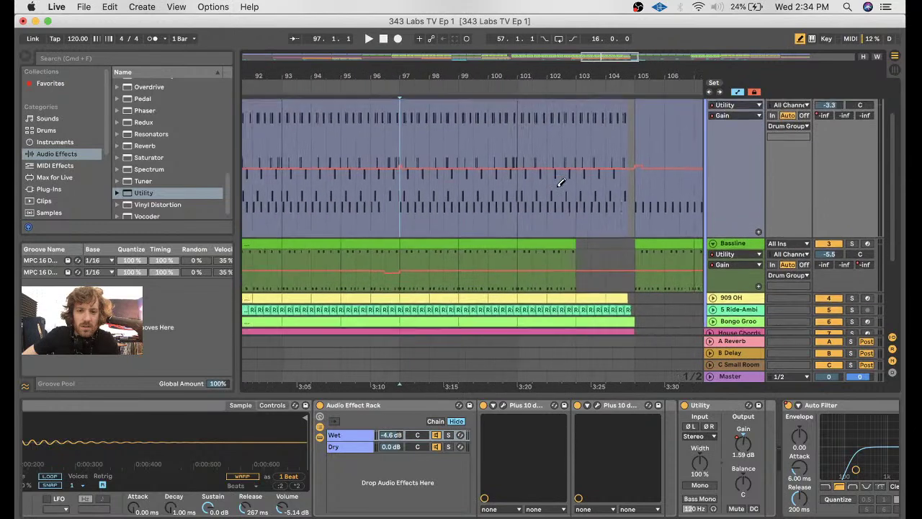
scroll(560, 182, down, 3)
click(562, 234)
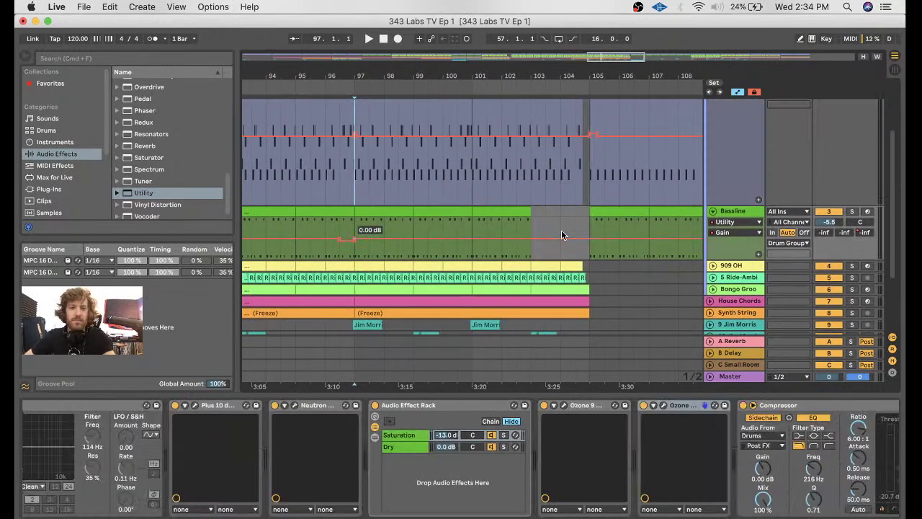
click(561, 224)
key(minus)
key(minus)
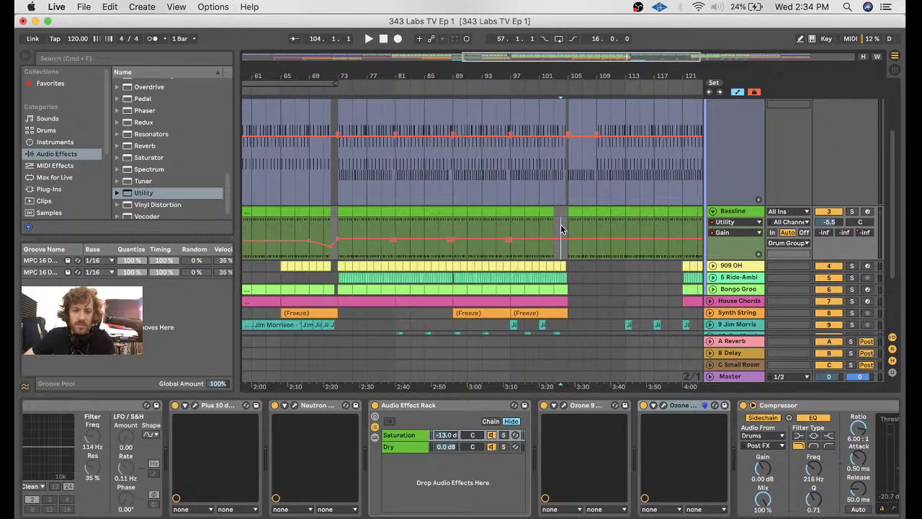
key(minus)
key(minus)
key(a)
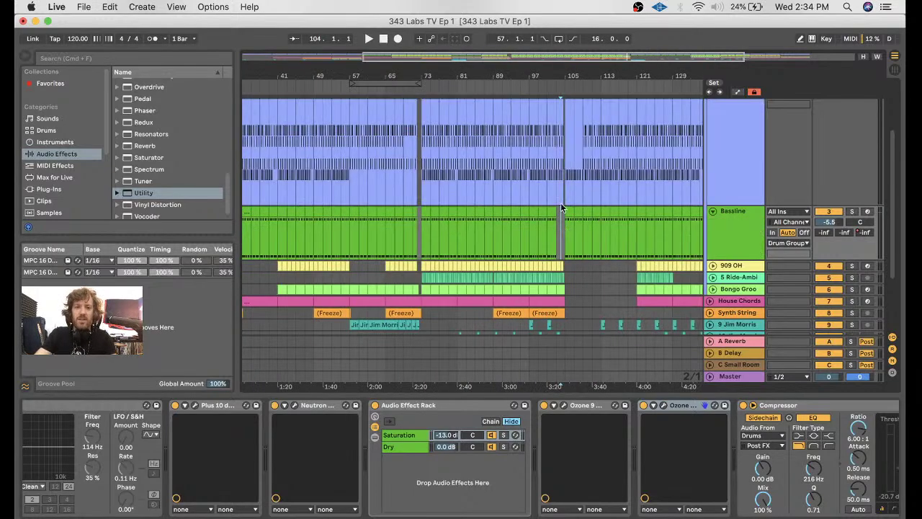
key(a)
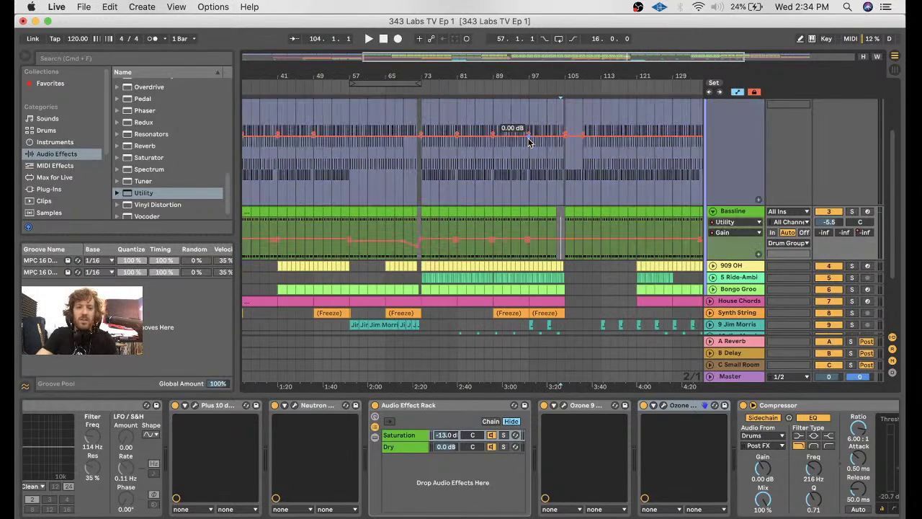
key(plus)
key(plus)
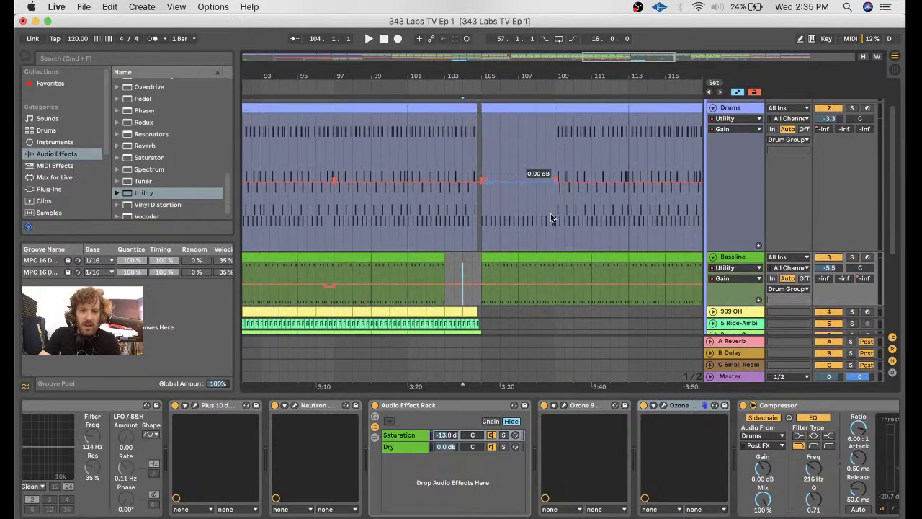
- Play the arrangement from bar 104 and again from around bar 73 to audition the gain boosts
click(465, 83)
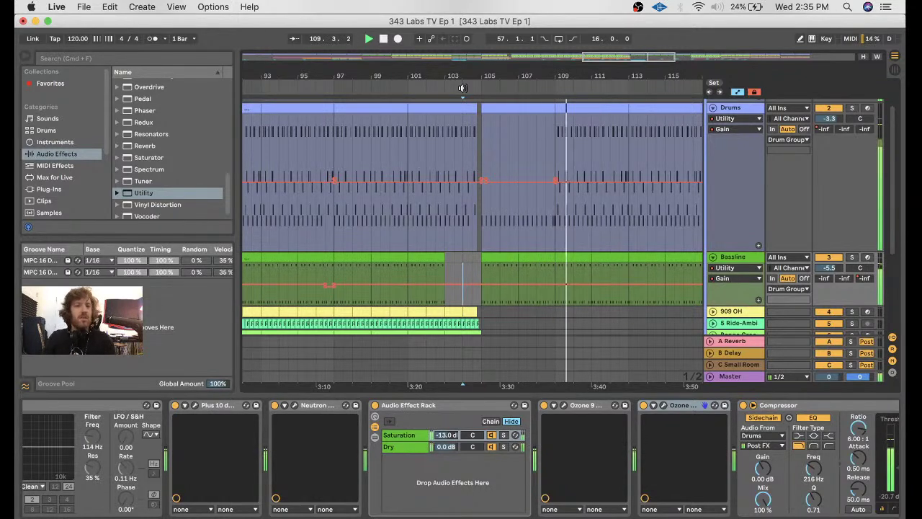
scroll(528, 162, left, 10)
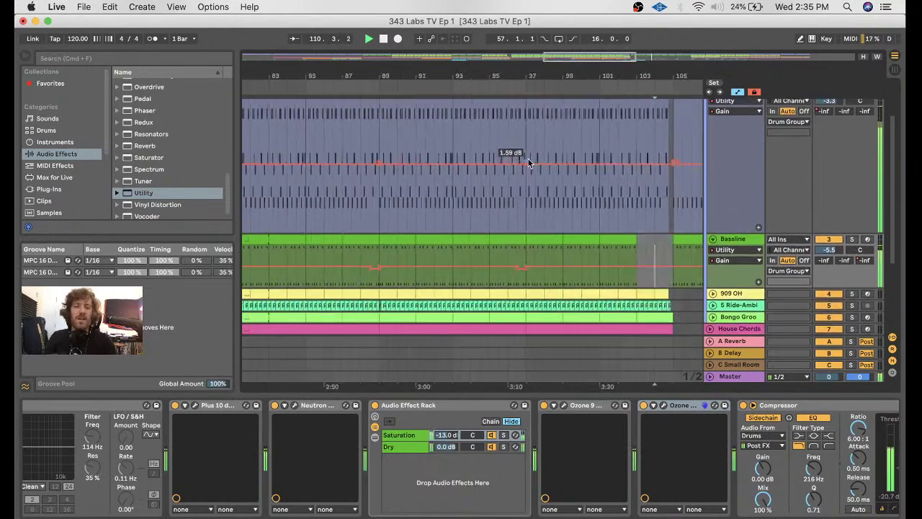
scroll(528, 162, left, 10)
click(554, 98)
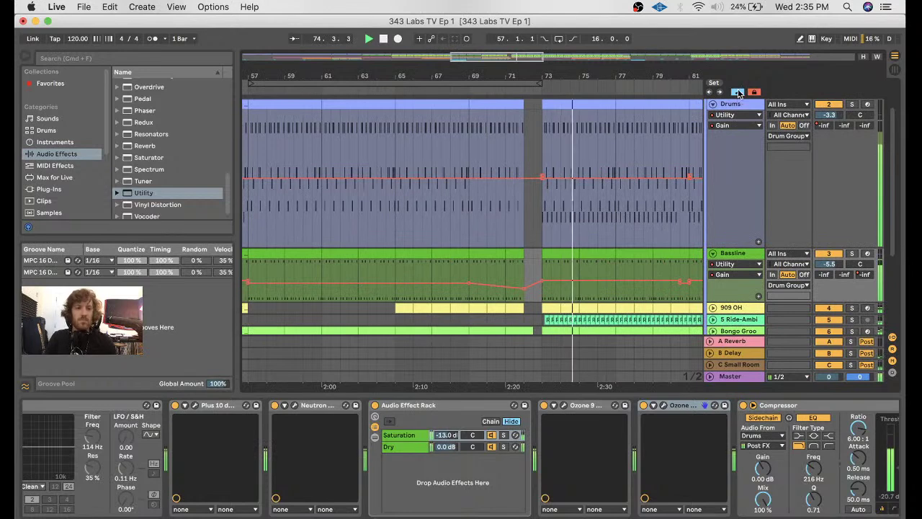
- Hide the automation lanes and reduce the height of the Drums track
click(738, 93)
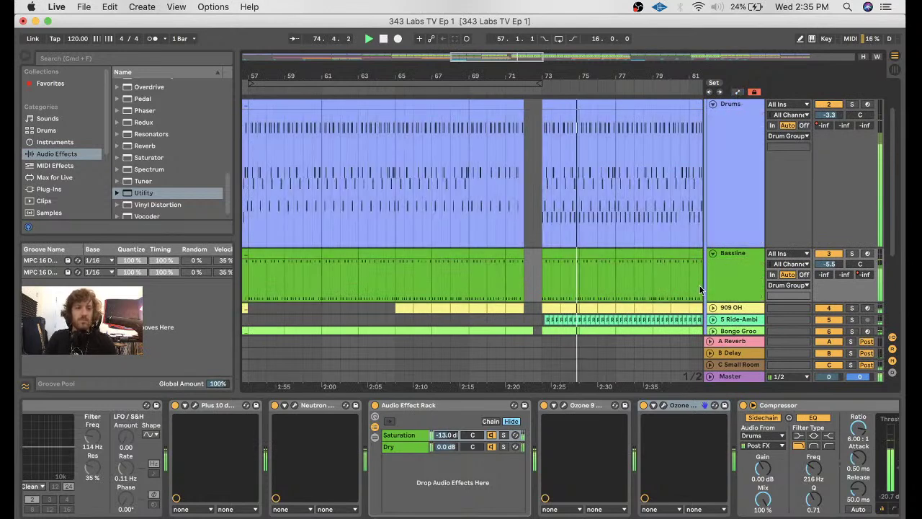
click(732, 249)
drag(734, 247, 735, 142)
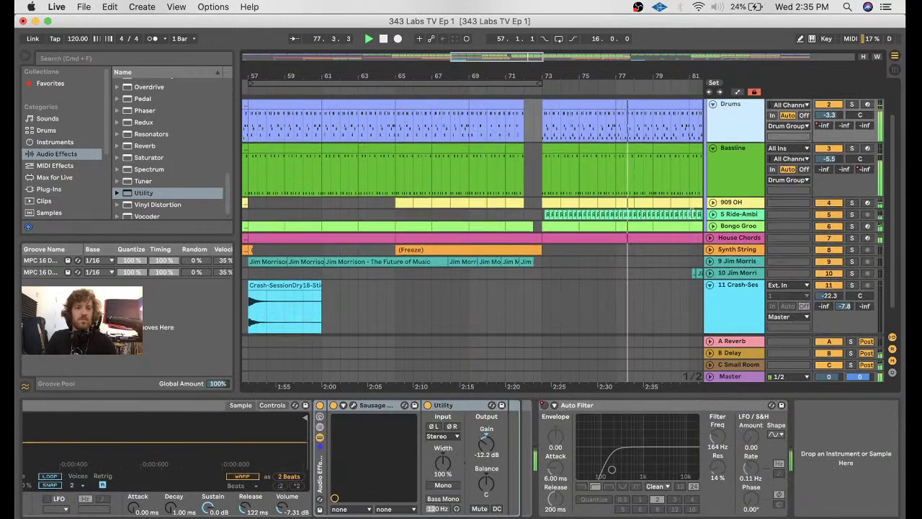
- Lower the volume of the 5 Ride-Ambi track to -23.0 dB, unfolding the track for the change and folding it again
click(713, 213)
click(727, 216)
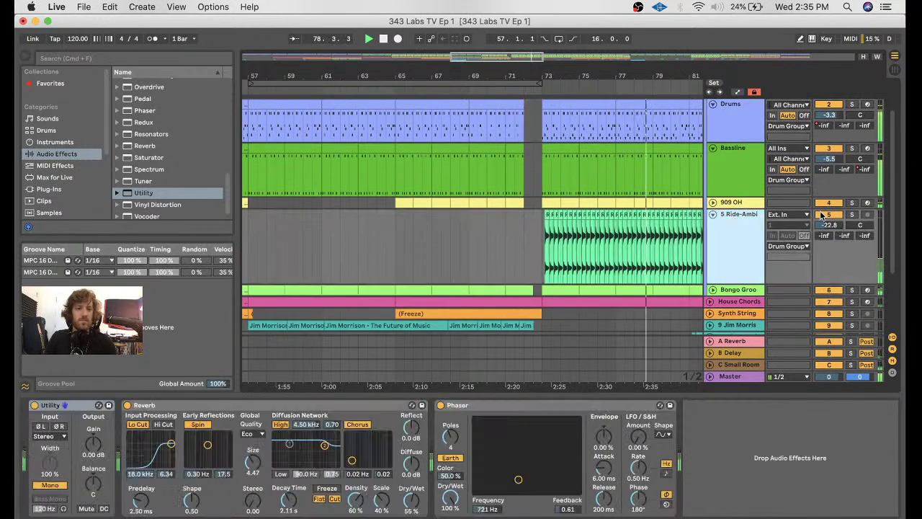
click(825, 214)
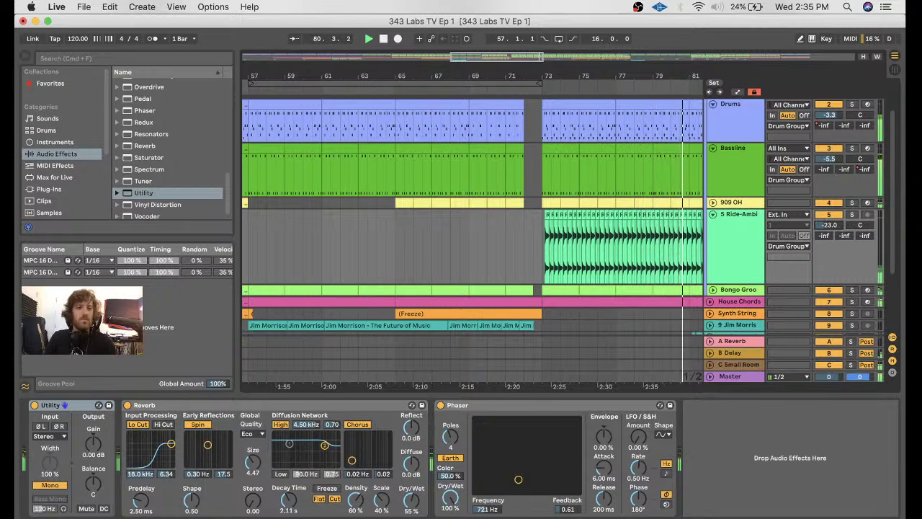
click(714, 214)
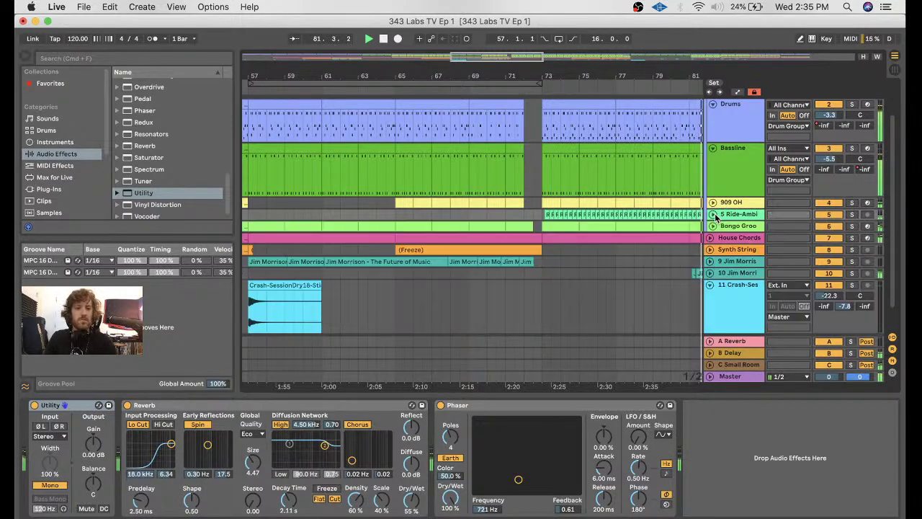
- Unfold the Bongo Groove Enhancer track and audition it soloed from around bar 73, ending with the solo off
click(713, 226)
scroll(608, 230, right, 3)
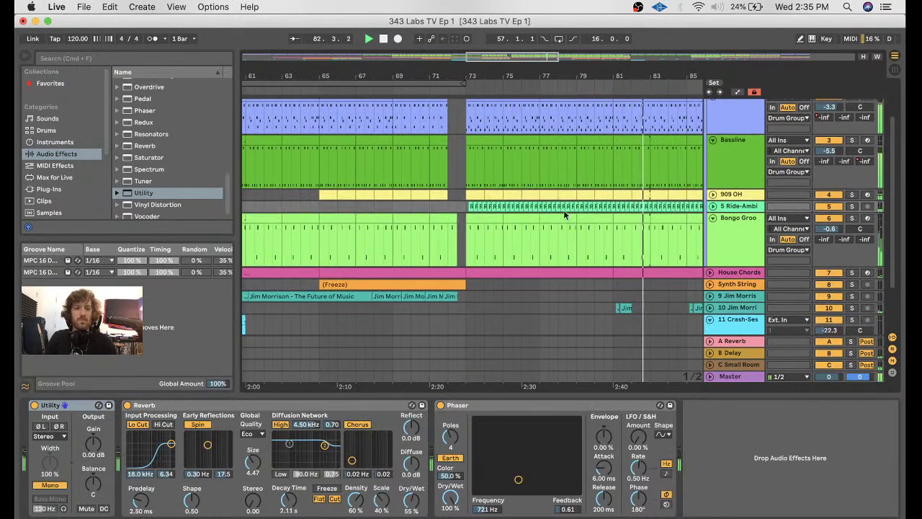
click(467, 236)
scroll(467, 235, down, 5)
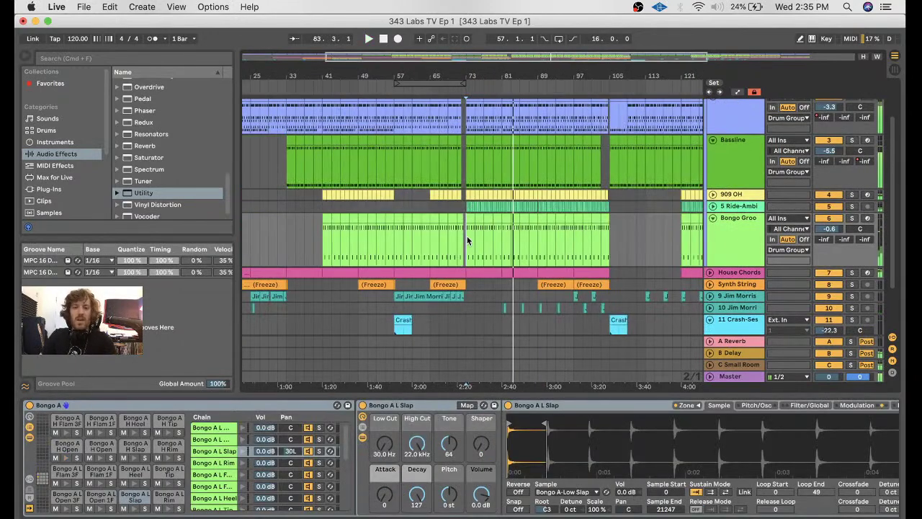
click(853, 218)
click(731, 240)
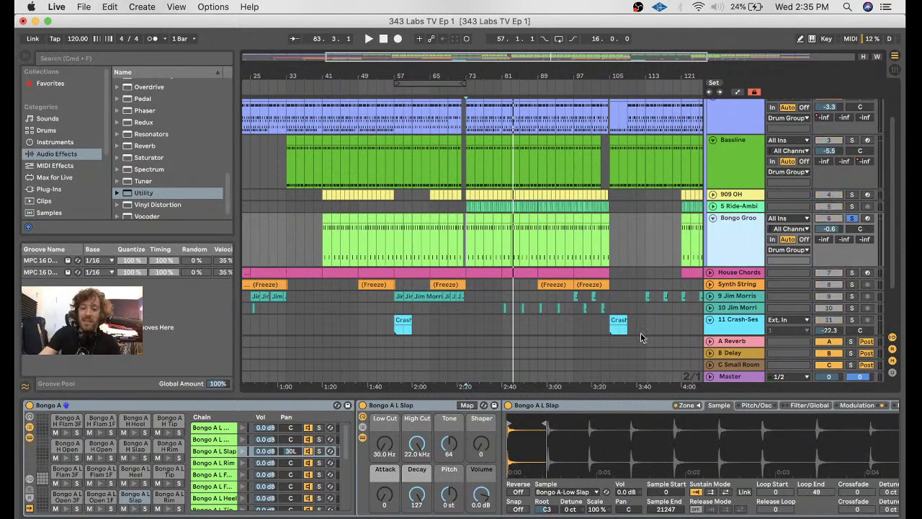
scroll(608, 422, right, 3)
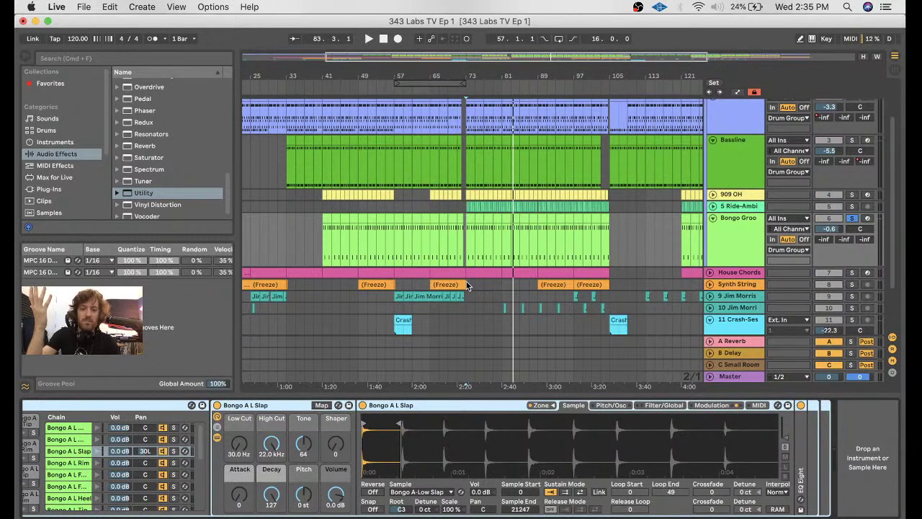
click(464, 241)
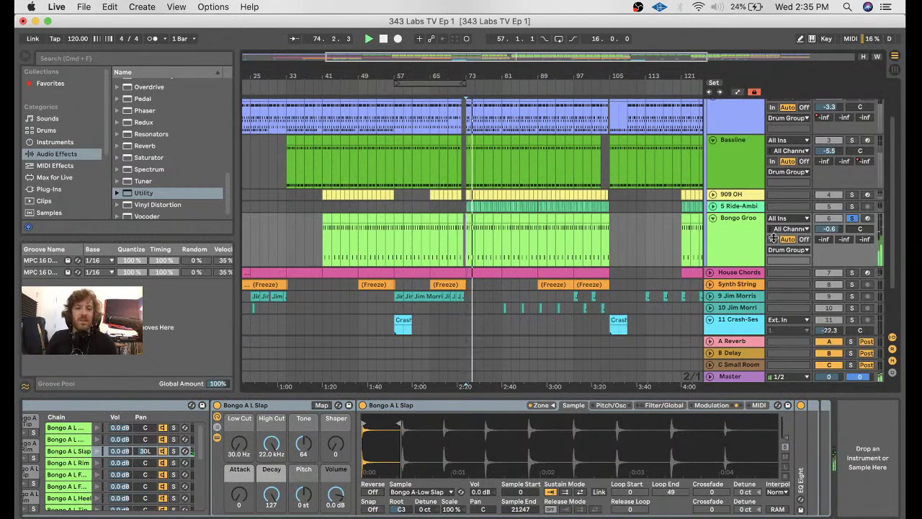
click(851, 218)
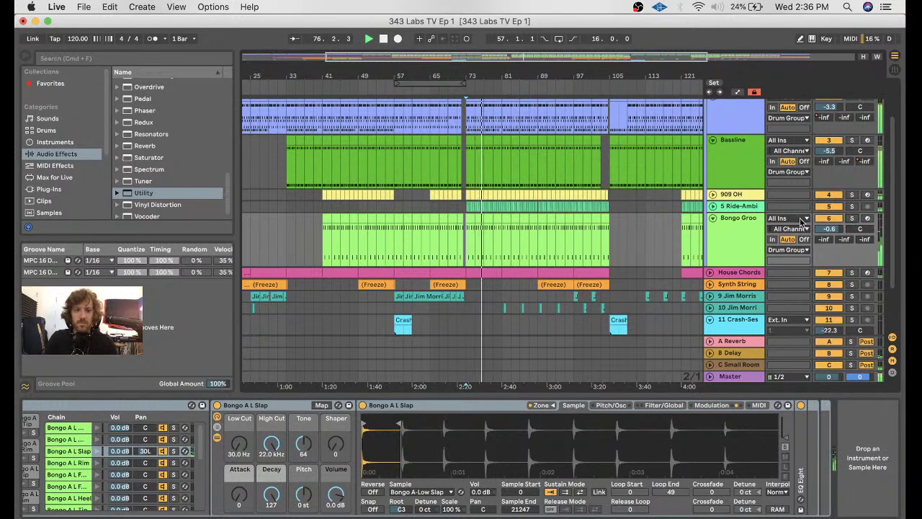
- Add the Dada Life Sausage Fattener plug-in to the end of the Bongo Groove Enhancer track's device chain
scroll(144, 159, up, 10)
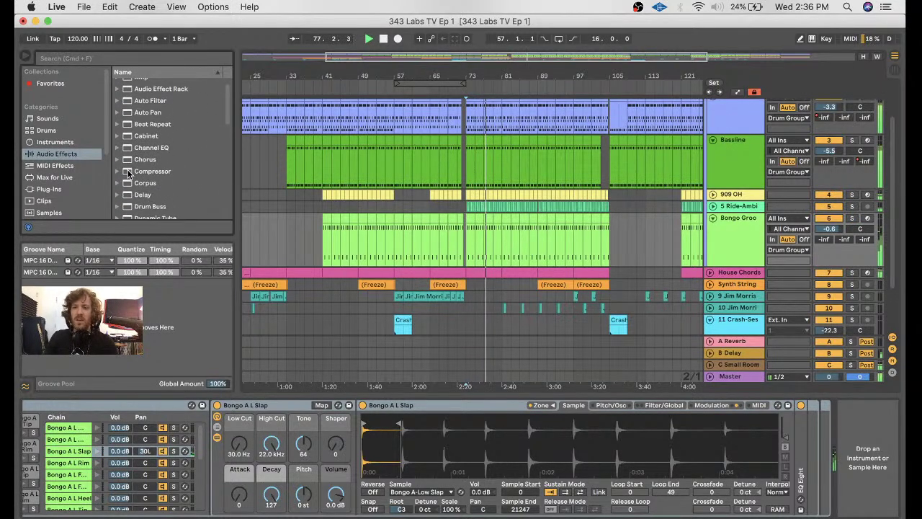
click(49, 189)
scroll(194, 188, up, 5)
scroll(199, 195, down, 1)
click(125, 174)
click(124, 103)
drag(165, 115, 728, 231)
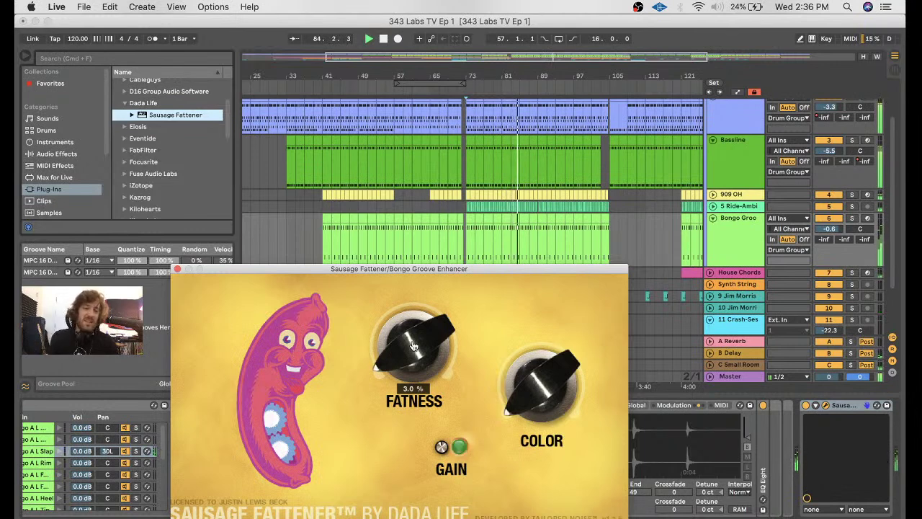
- Set Sausage Fattener to about 3% Fatness with more Color, and lower the bongo track's volume to -1.3 dB
drag(414, 347, 414, 348)
drag(541, 381, 536, 242)
drag(831, 232, 831, 236)
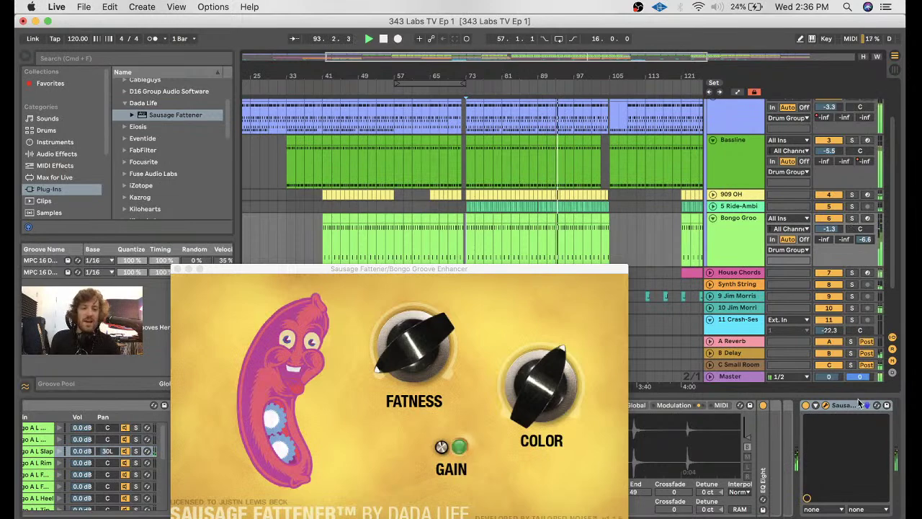
- Solo the C Small Room return, show its devices and listen to it from bar 121
click(851, 364)
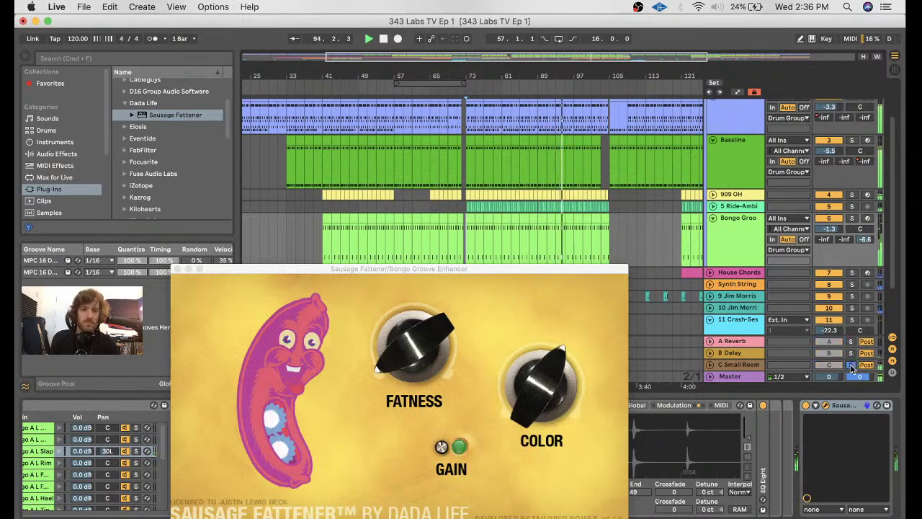
click(718, 366)
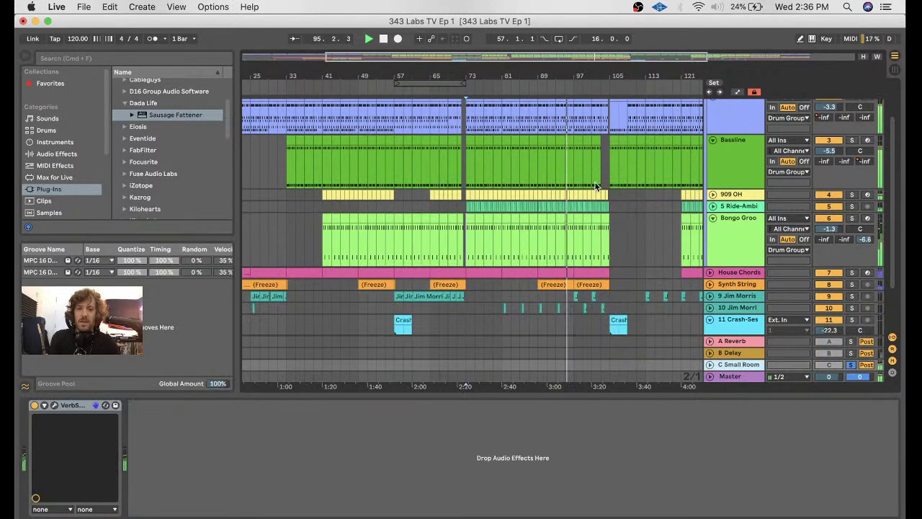
scroll(595, 186, right, 10)
scroll(595, 186, down, 1)
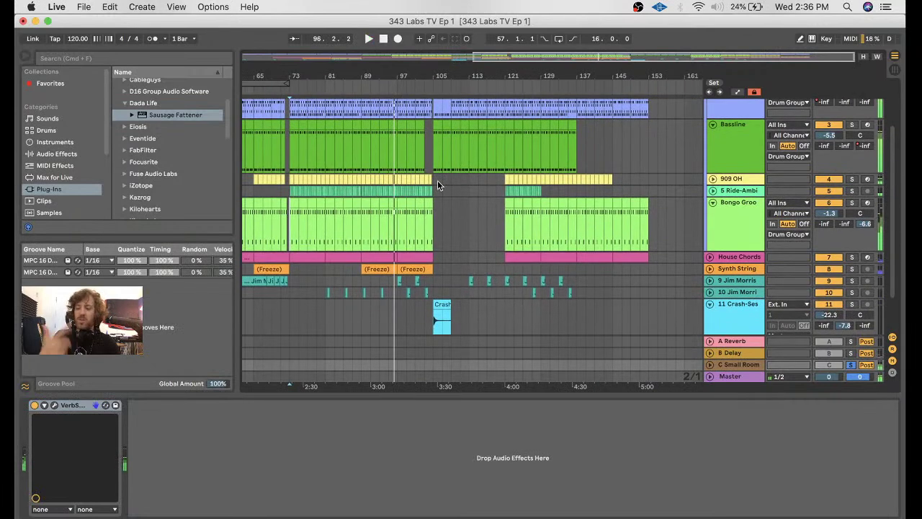
click(504, 88)
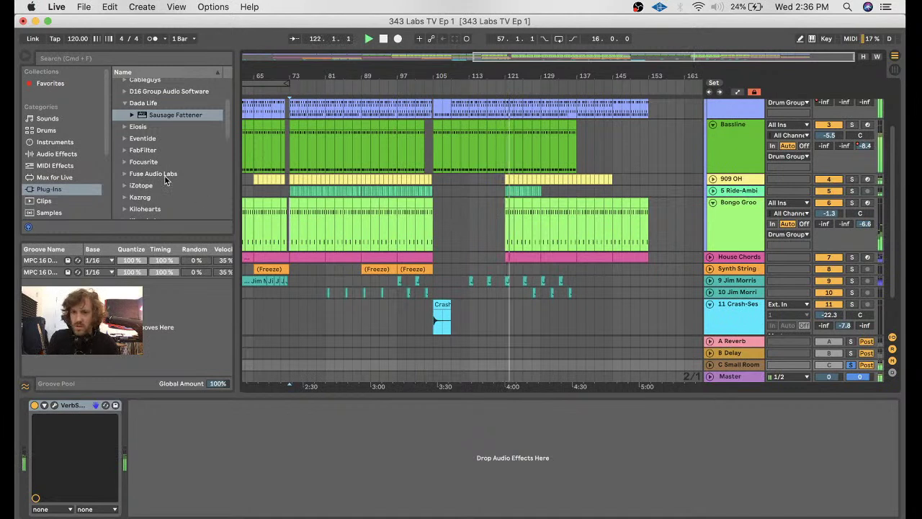
- Add Slate Digital's Virtual Mix Rack after the VerbSuite reverb on the C Small Room return
scroll(186, 169, up, 3)
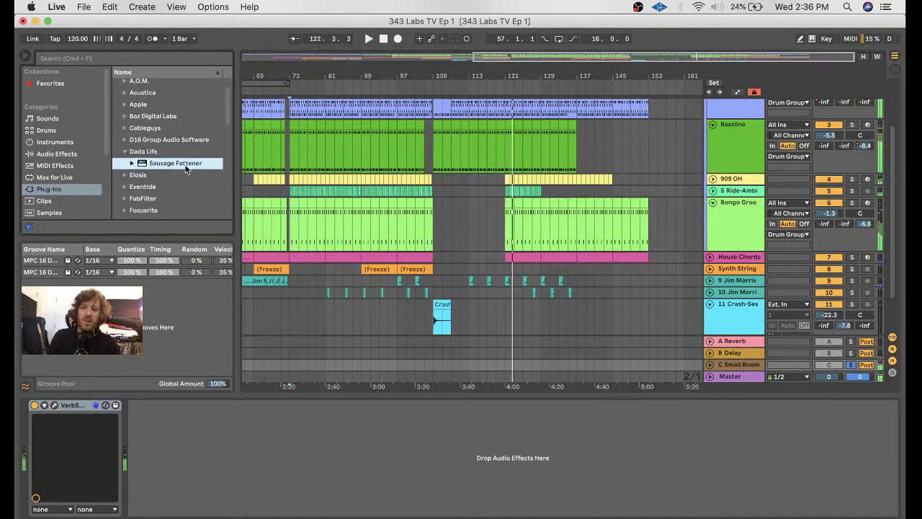
click(124, 151)
scroll(126, 144, down, 3)
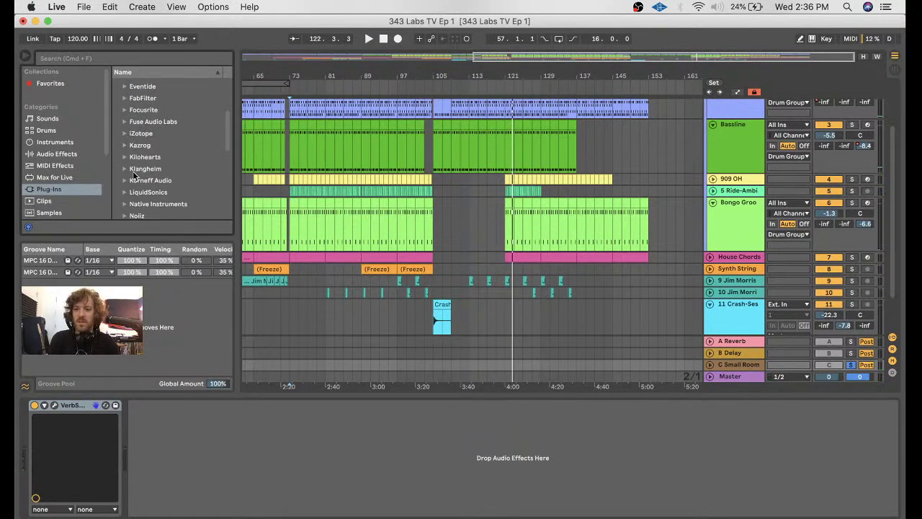
scroll(127, 180, down, 5)
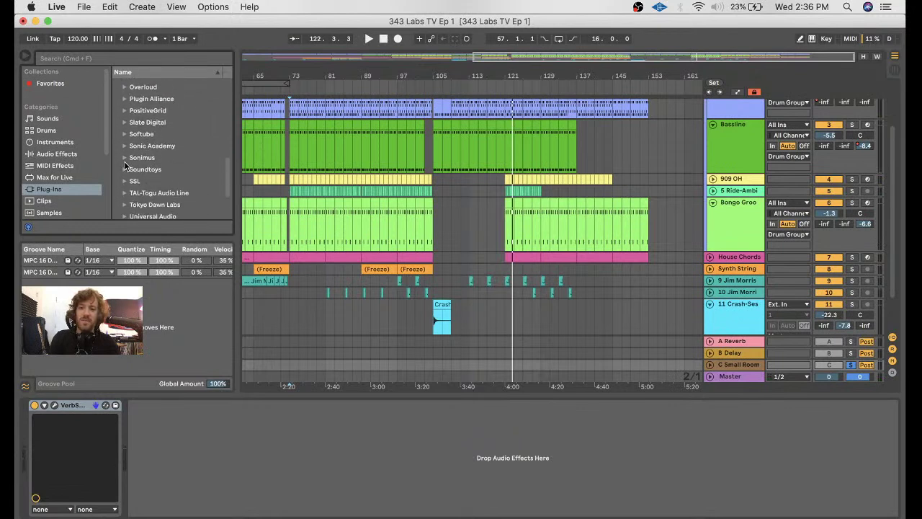
click(126, 122)
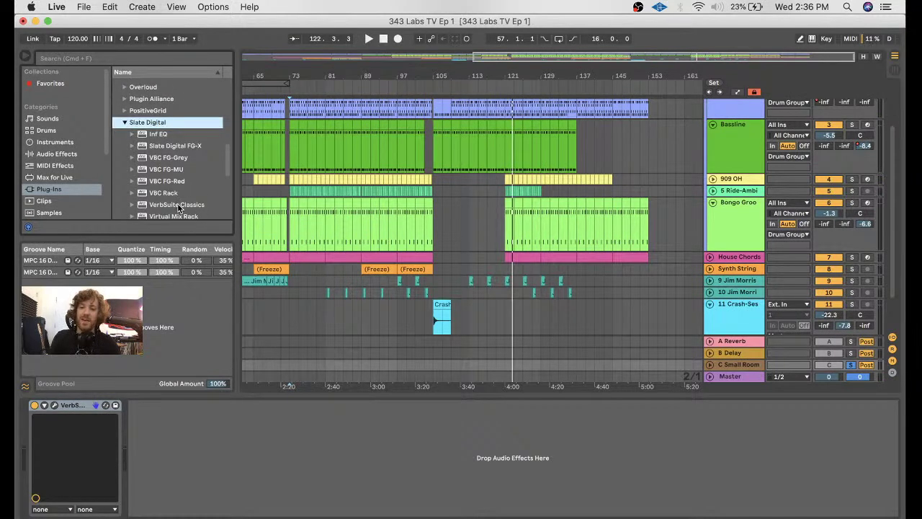
scroll(179, 208, down, 1)
mouse_move(175, 193)
mouse_down()
mouse_move(174, 405)
mouse_move(164, 444)
mouse_up()
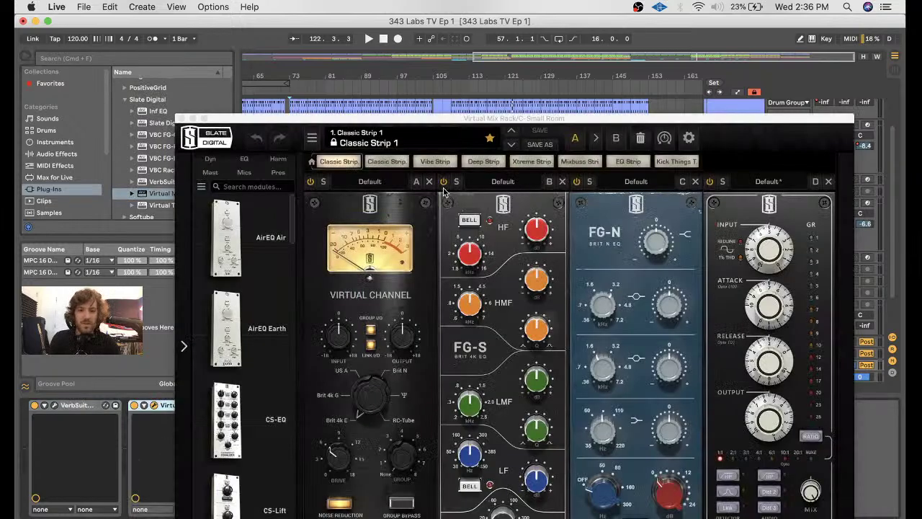
- Remove every module except the FG-S EQ from the Virtual Mix Rack
click(429, 181)
click(562, 181)
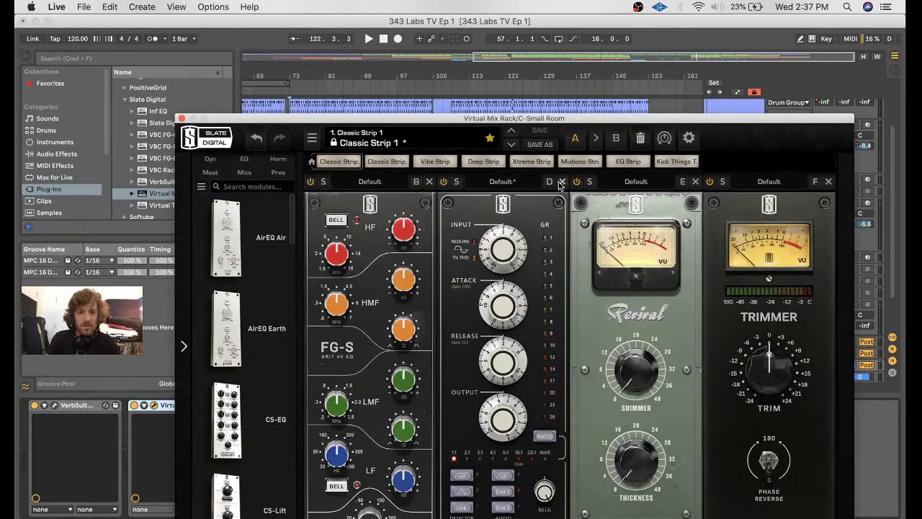
click(562, 181)
click(562, 181)
click(561, 181)
- Set the FG-S low-cut filter to about 342 Hz while listening to the C Small Room return
drag(537, 126, 516, 100)
drag(383, 499, 388, 380)
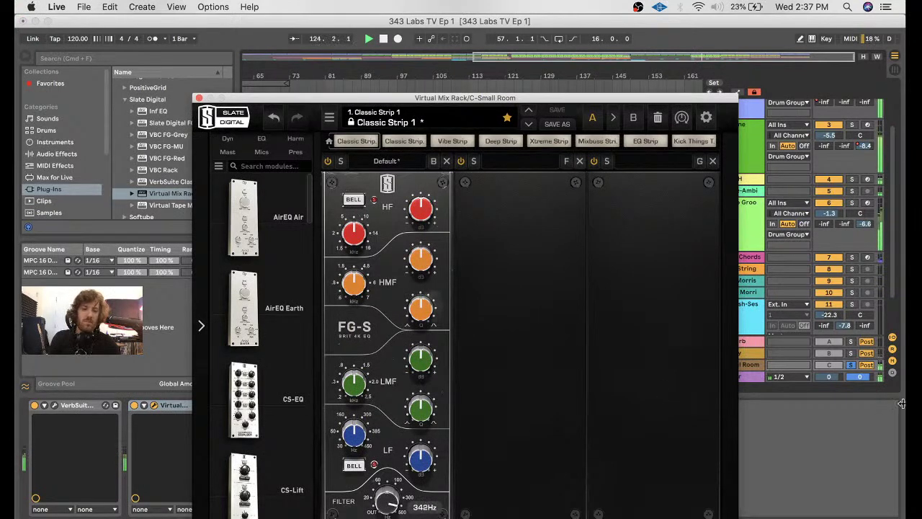
click(854, 371)
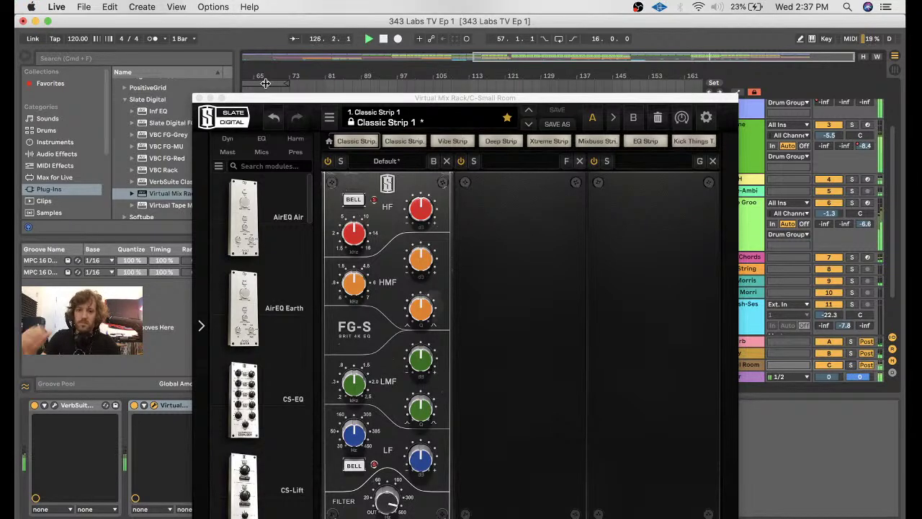
- Close the open plug-in windows and copy the crash clip at bar 105 to bar 129
click(201, 97)
scroll(433, 234, up, 3)
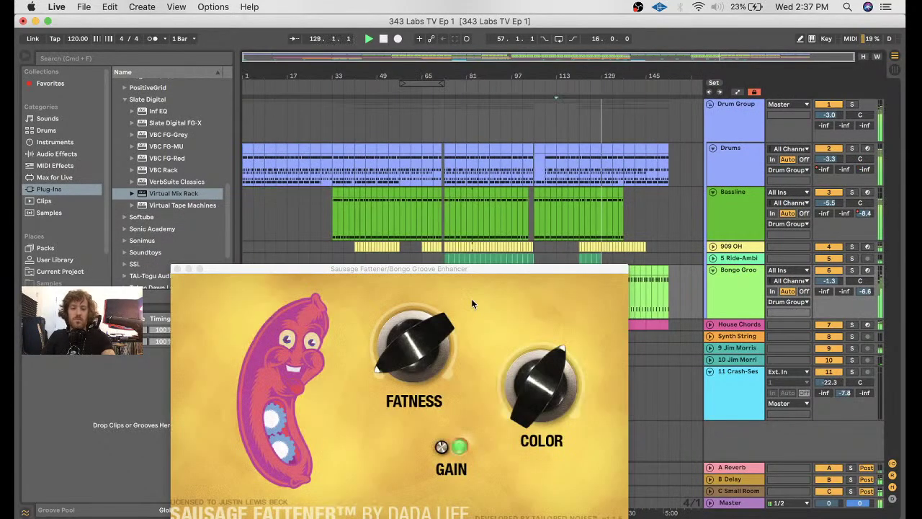
click(179, 269)
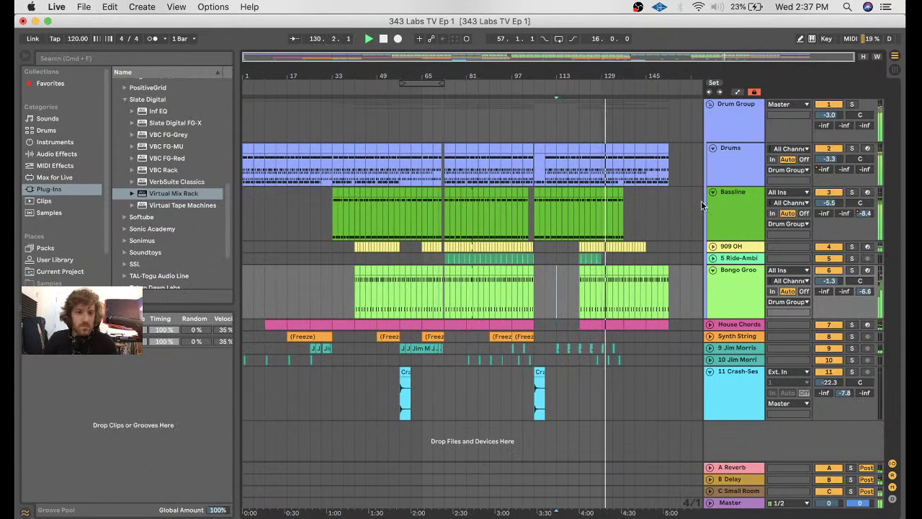
drag(540, 383, 607, 382)
click(595, 90)
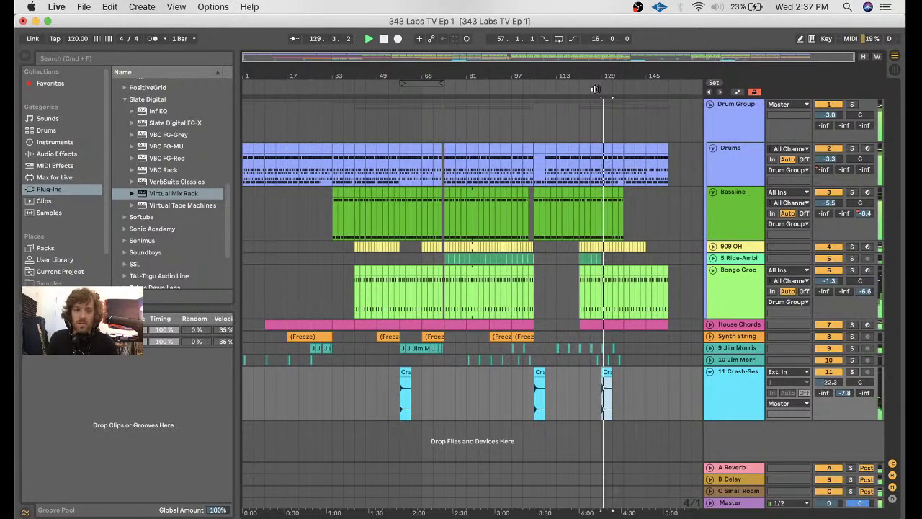
click(580, 383)
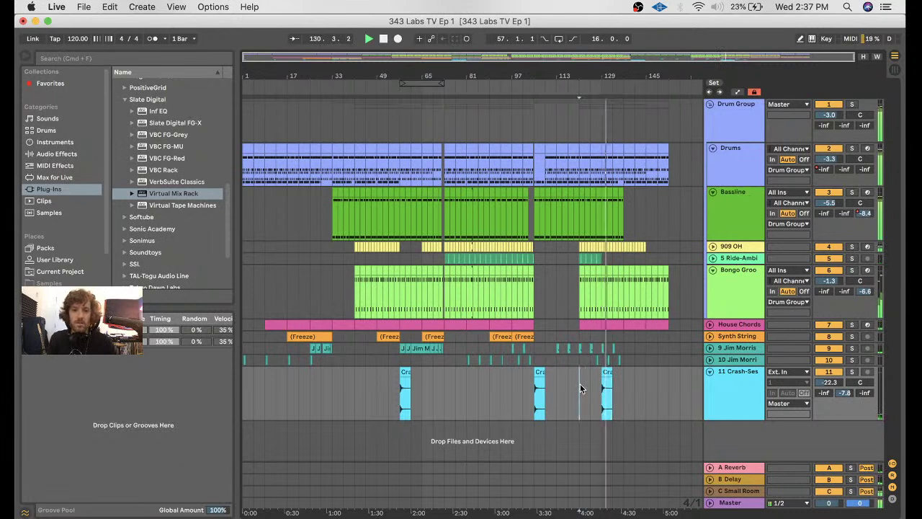
- Expand the House Chords track, lower its volume to -2.8 dB and stop playback
click(709, 330)
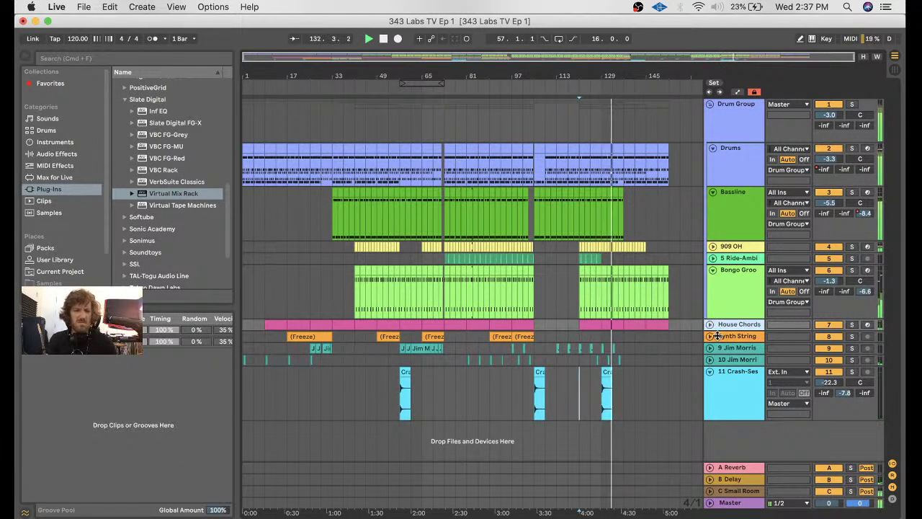
click(709, 325)
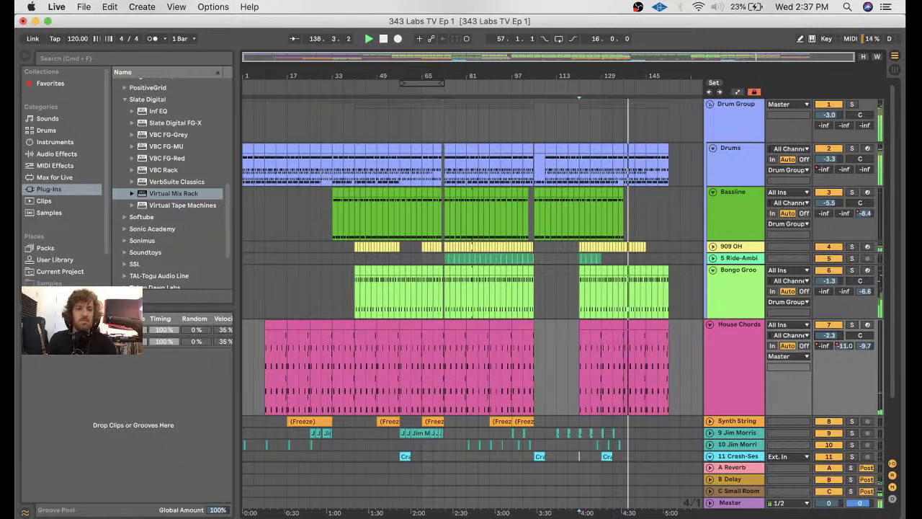
key(space)
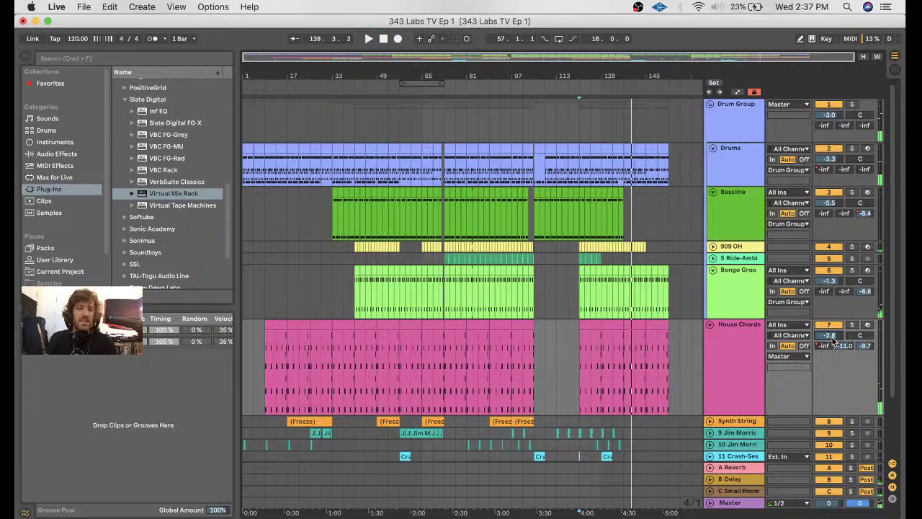
- Collapse the House Chords, Bongo Groove and Drum Group tracks
click(710, 325)
click(713, 269)
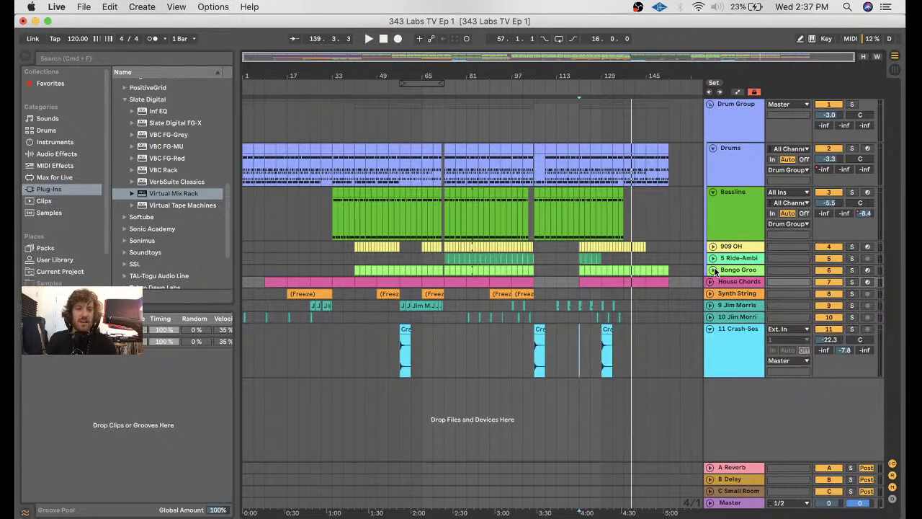
click(709, 104)
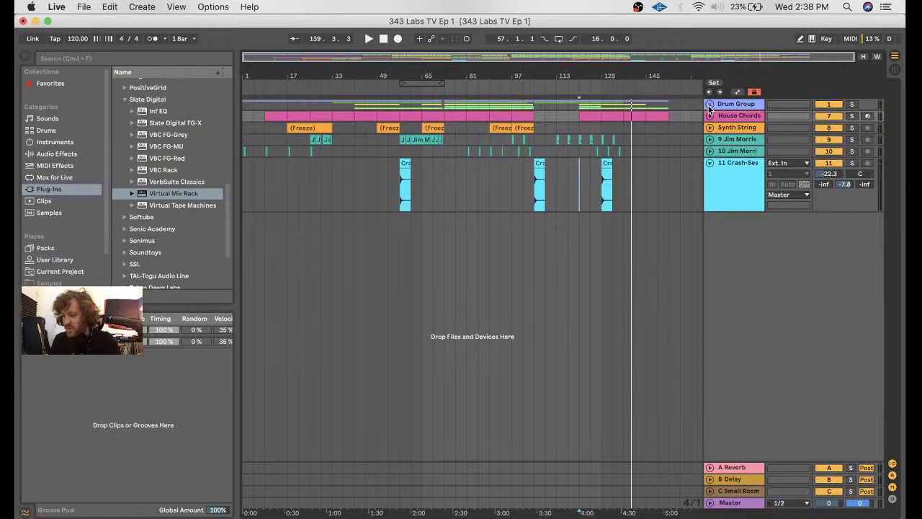
- Add Tokyo Dawn Labs' TDR Kotelnikov compressor before the Limiter on the Master track
click(729, 505)
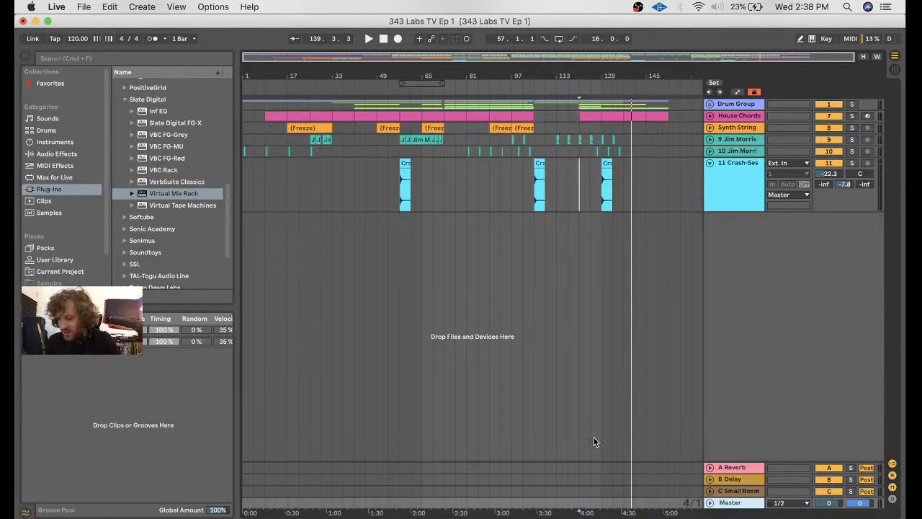
key(super+alt+l)
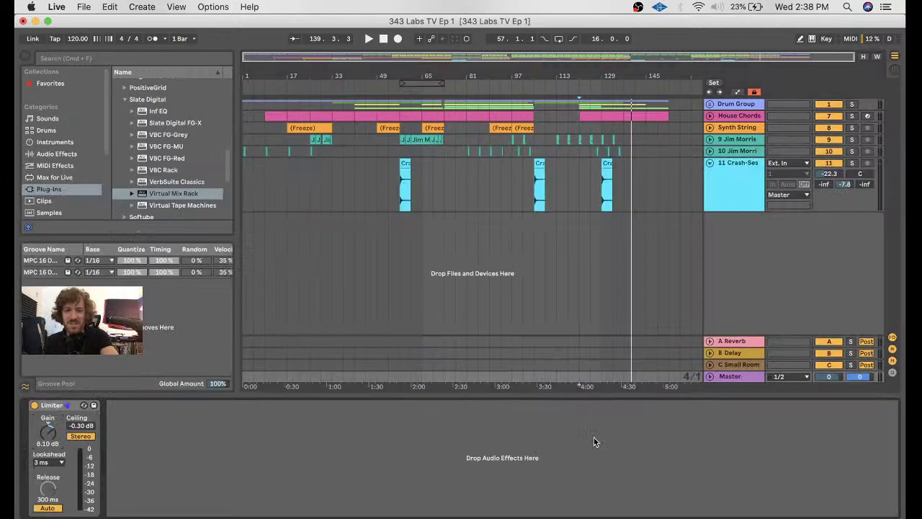
click(124, 100)
scroll(139, 124, up, 3)
scroll(136, 133, down, 3)
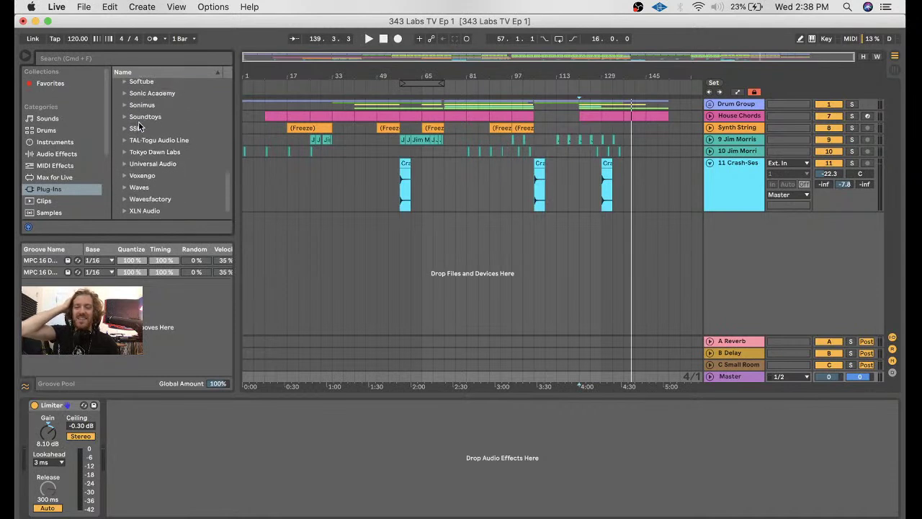
click(124, 156)
click(173, 169)
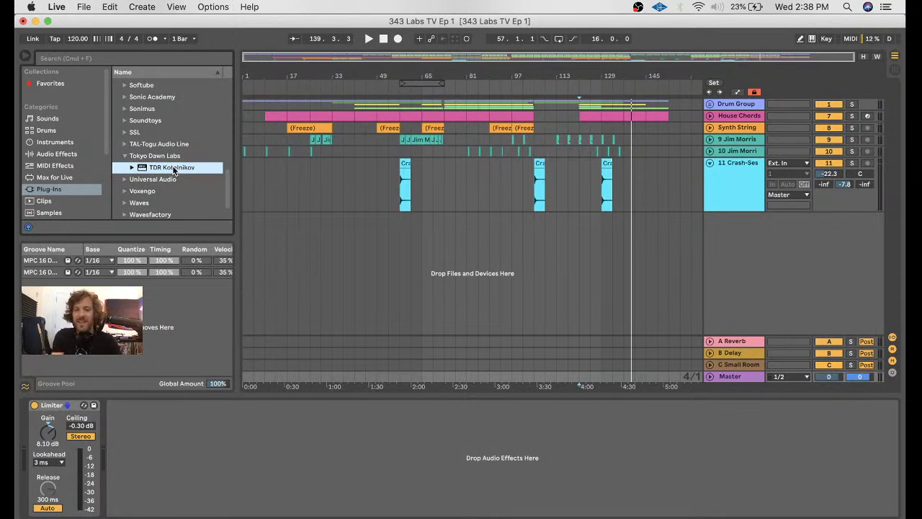
drag(171, 167, 26, 435)
double_click(156, 168)
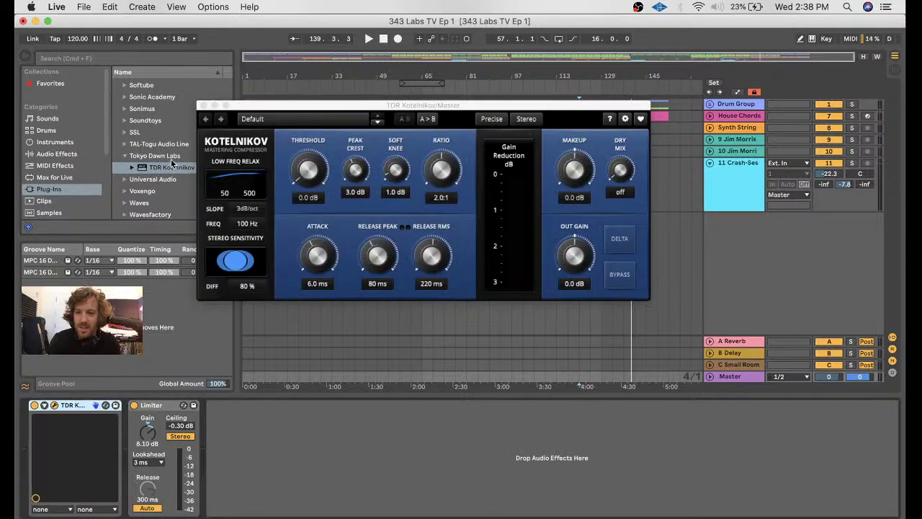
- Set Kotelnikov's attack and peak release to 90 ms, RMS release to 40 ms and low-frequency relax frequency to 80 Hz
drag(252, 107, 335, 182)
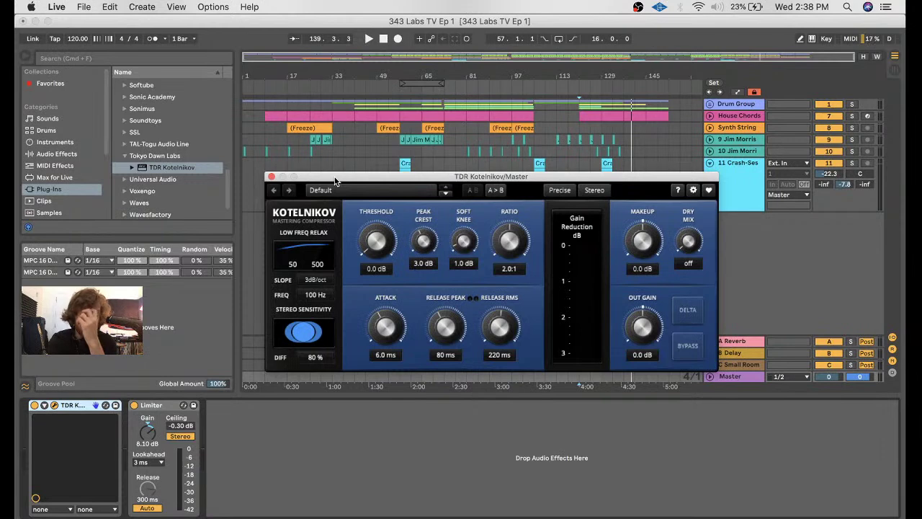
drag(335, 182, 374, 106)
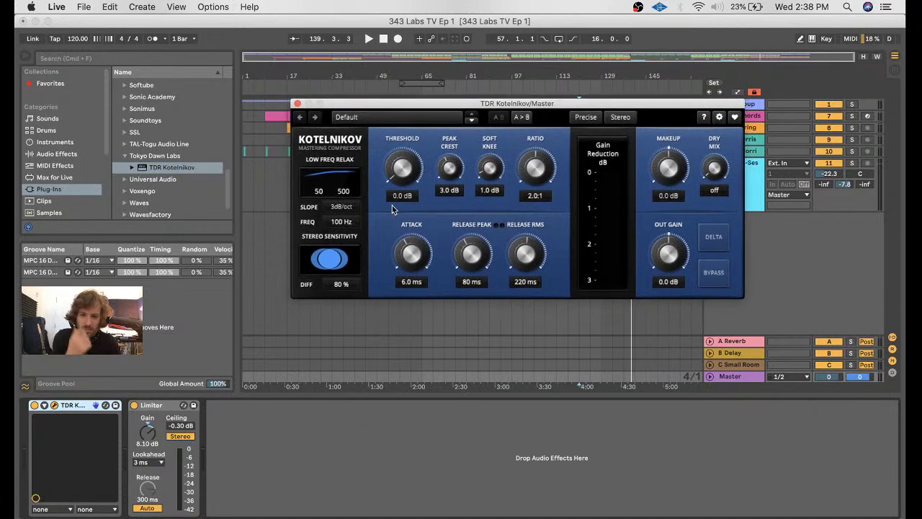
drag(408, 248, 408, 242)
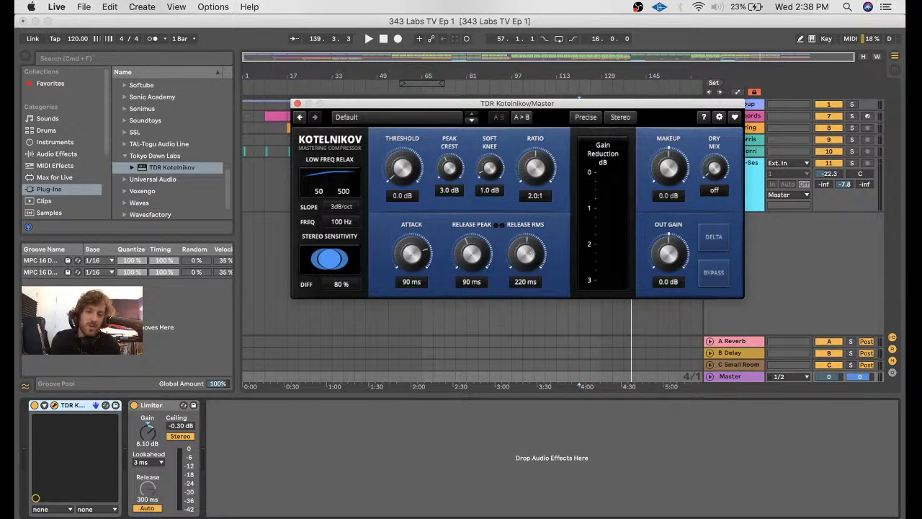
drag(525, 251, 525, 274)
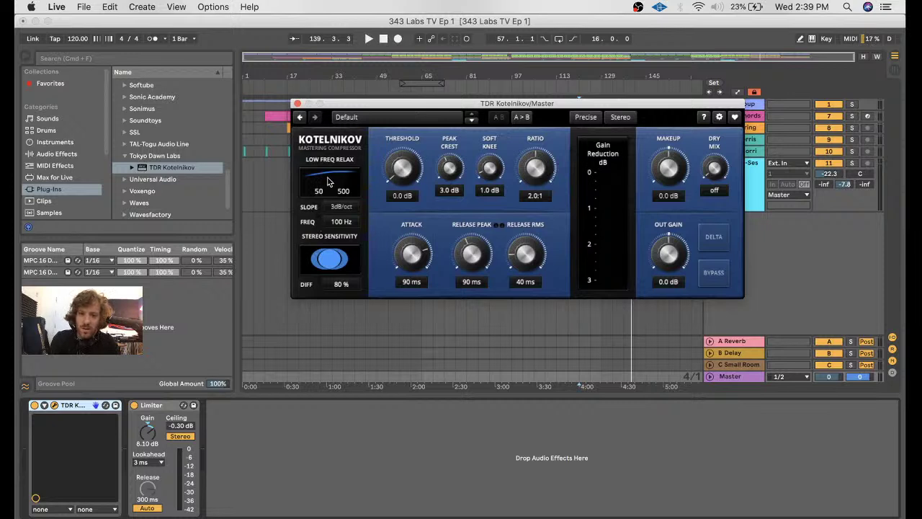
drag(346, 223, 345, 226)
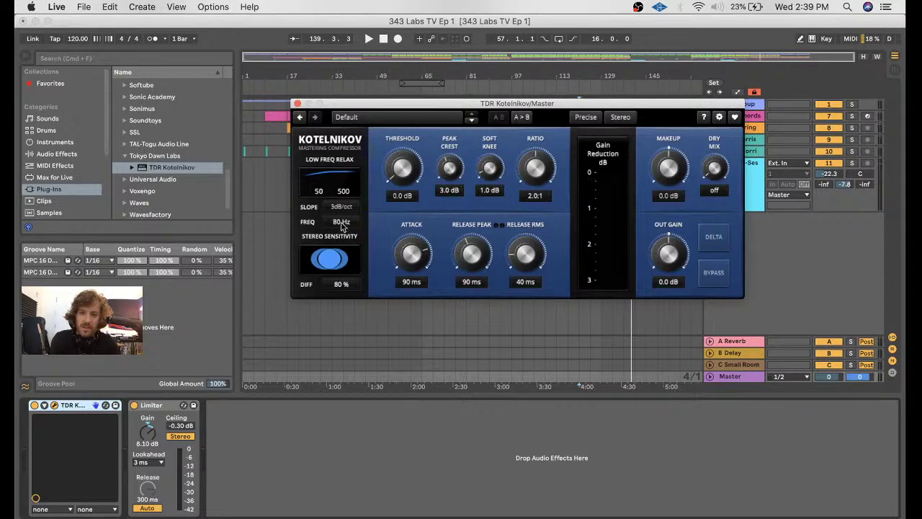
drag(401, 107, 397, 253)
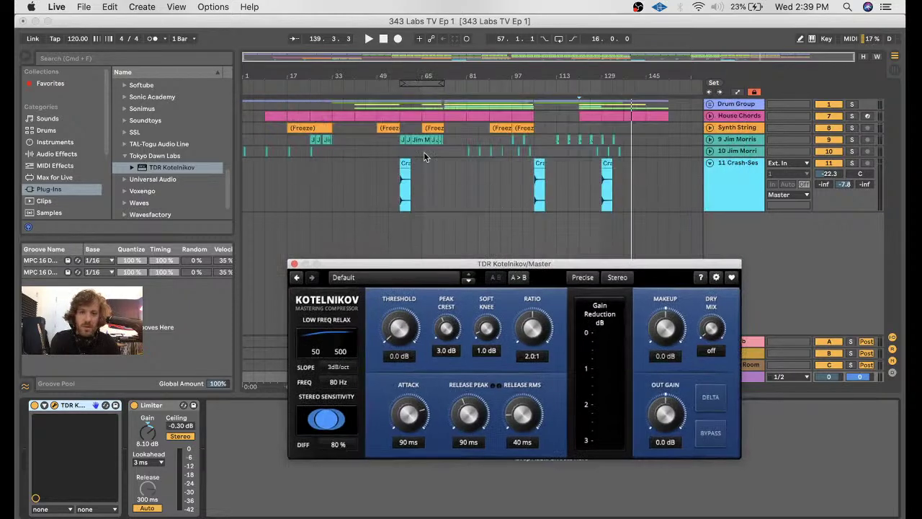
- Unfold the Drum Group, play from bar 33 and lower Kotelnikov's threshold to -17.0 dB
click(715, 103)
click(577, 90)
drag(394, 264, 387, 181)
drag(391, 247, 392, 307)
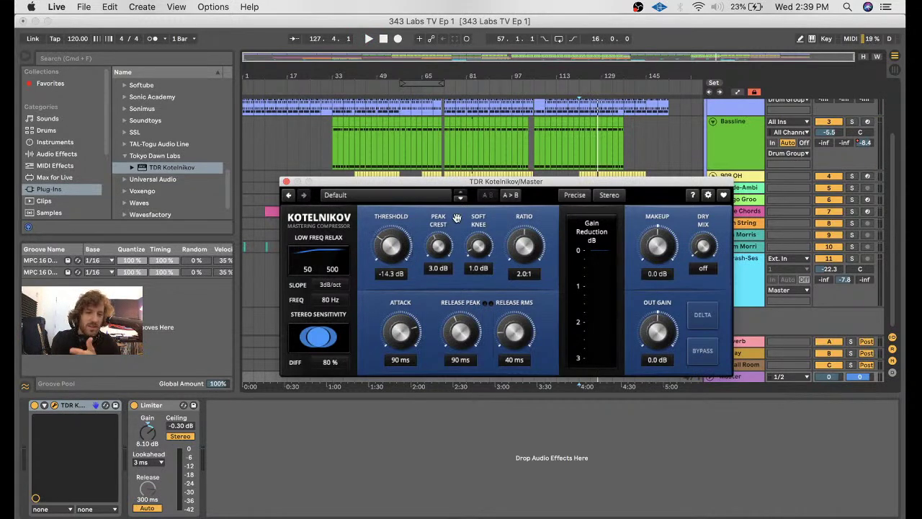
click(332, 87)
drag(390, 251, 390, 263)
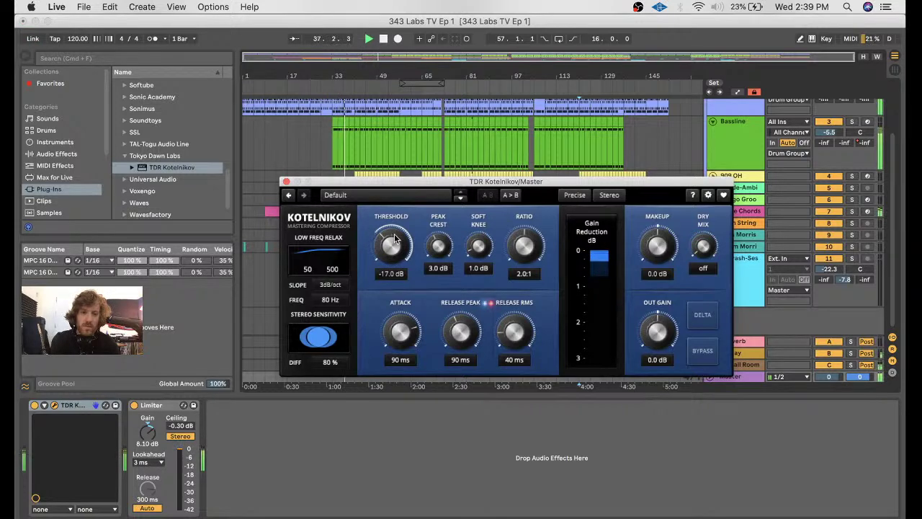
- Compare Kotelnikov with its bypassed sound and raise its output gain to 0.7 dB
click(703, 351)
click(710, 353)
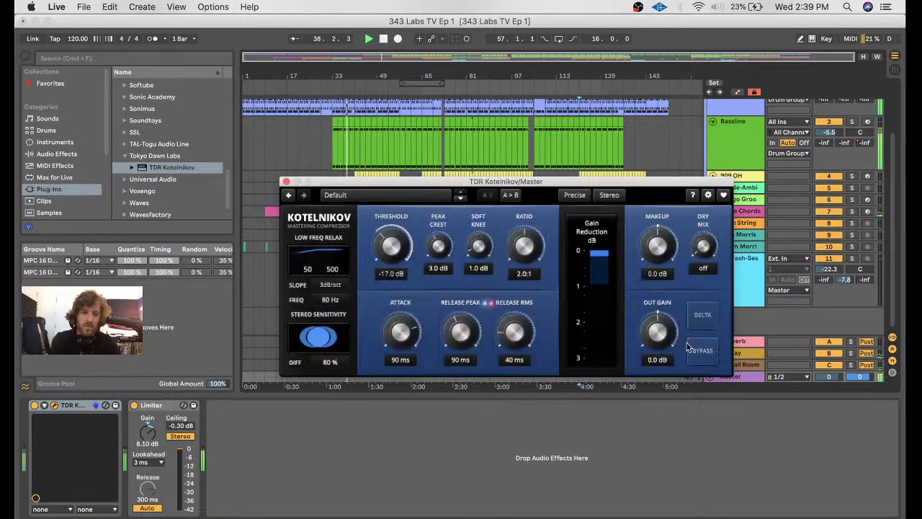
drag(657, 332, 657, 330)
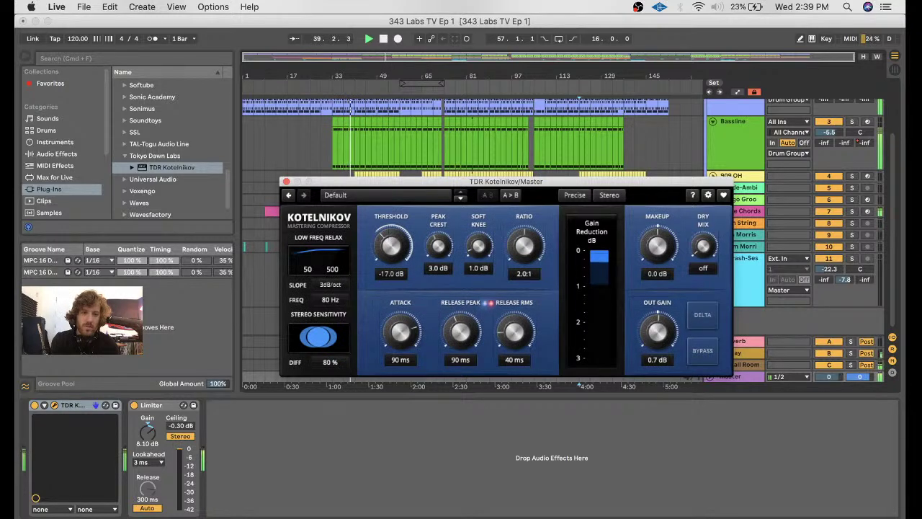
- Compare the mix with Kotelnikov bypassed and active, first after bar 39 and again from bar 121
click(701, 356)
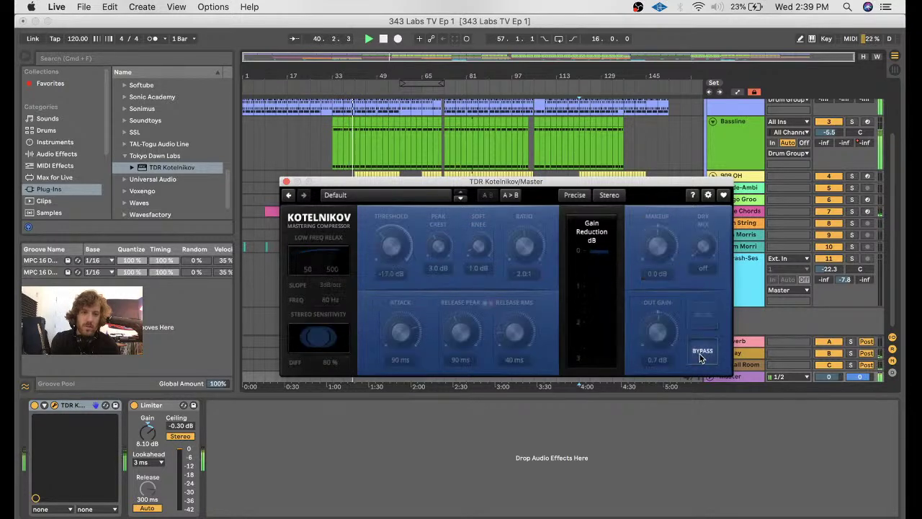
click(700, 356)
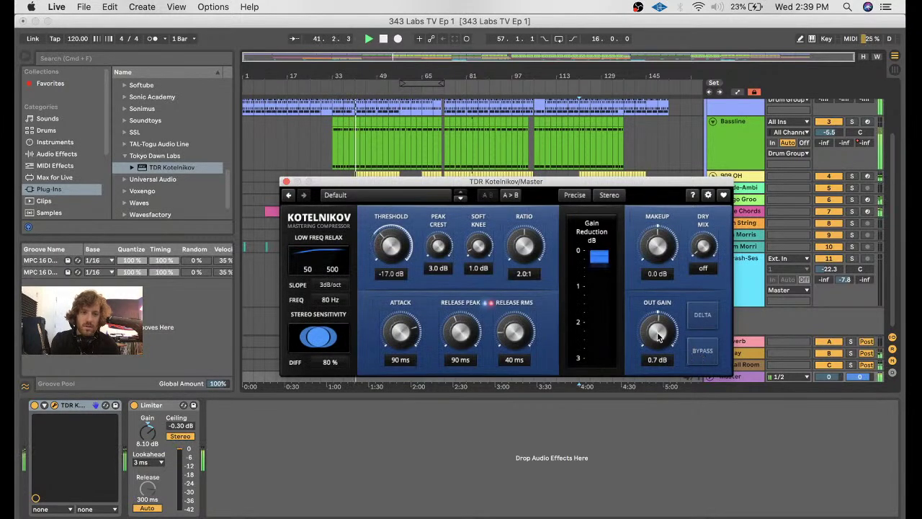
click(702, 351)
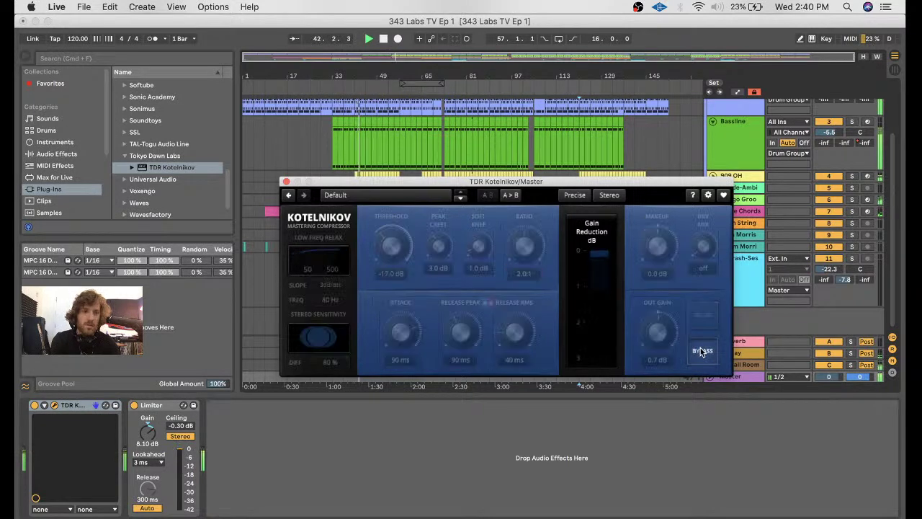
click(702, 351)
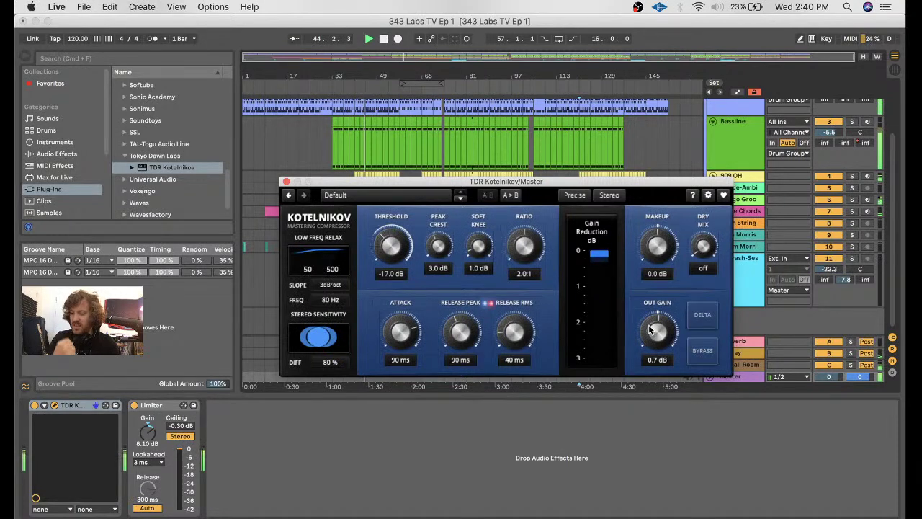
click(701, 351)
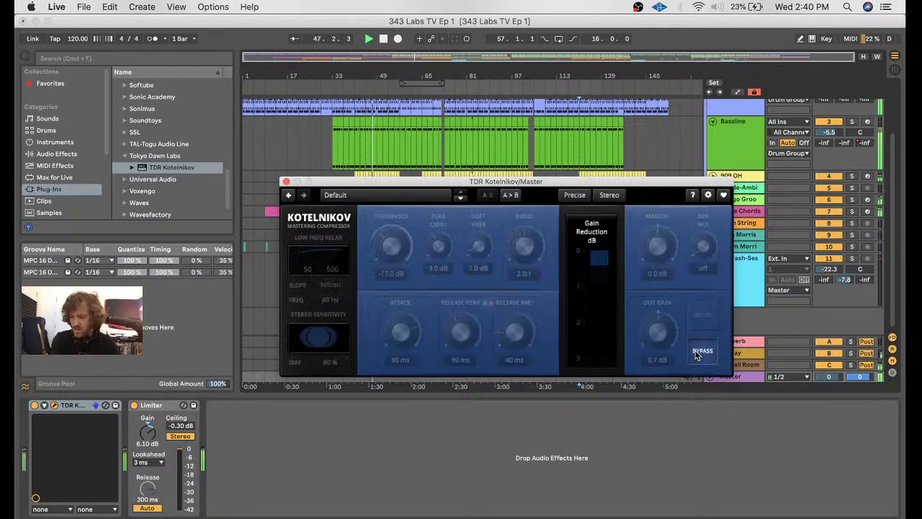
click(701, 352)
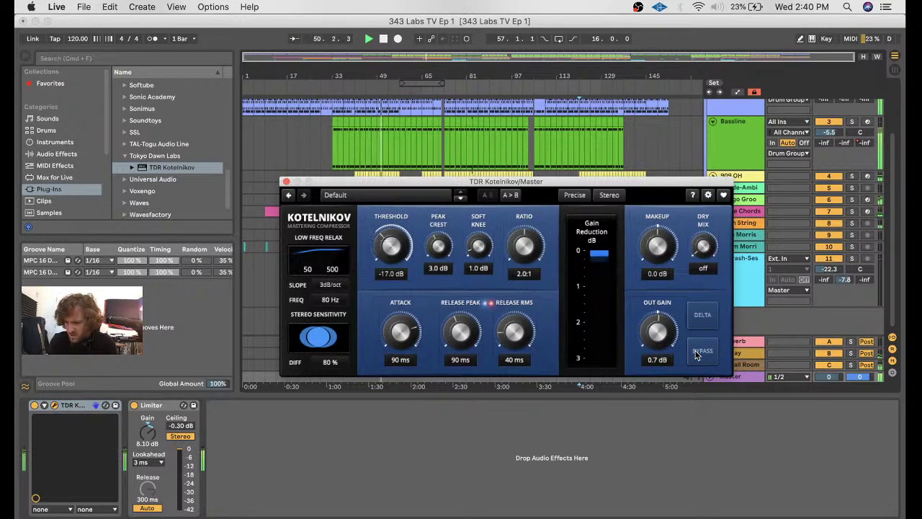
key(space)
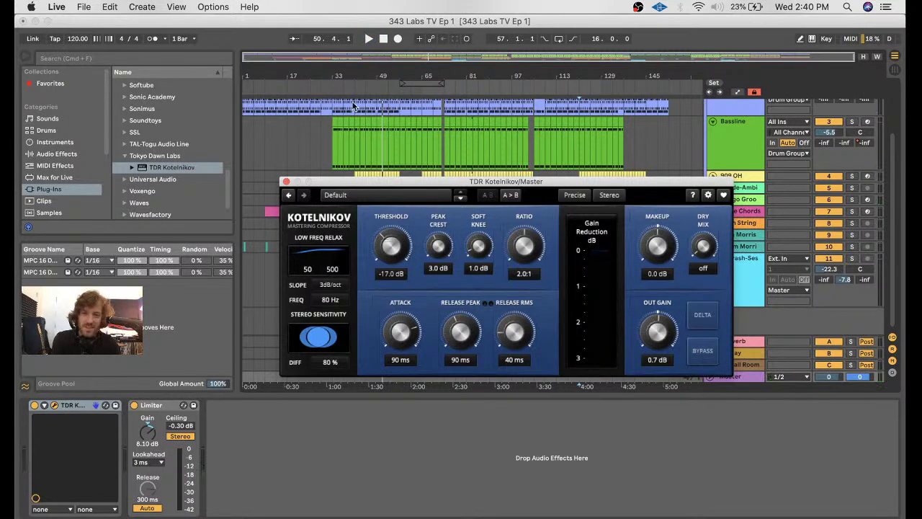
key(space)
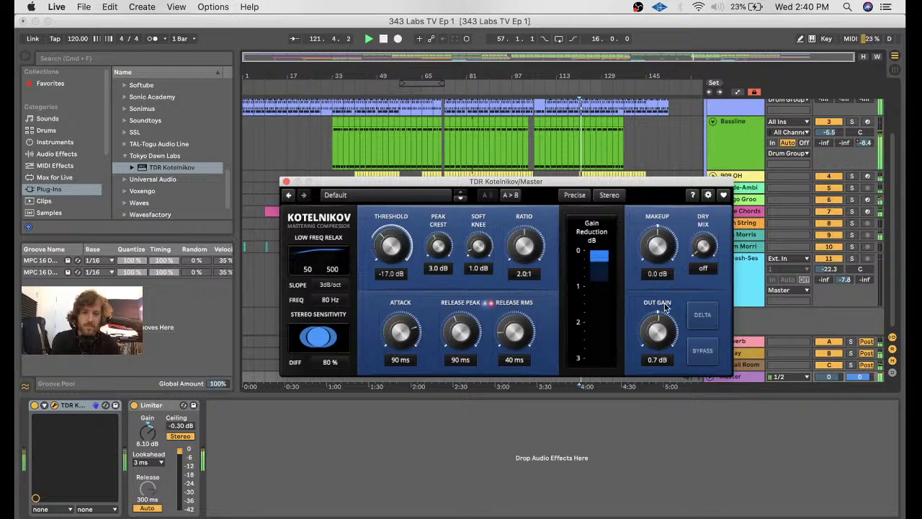
click(703, 352)
click(703, 352)
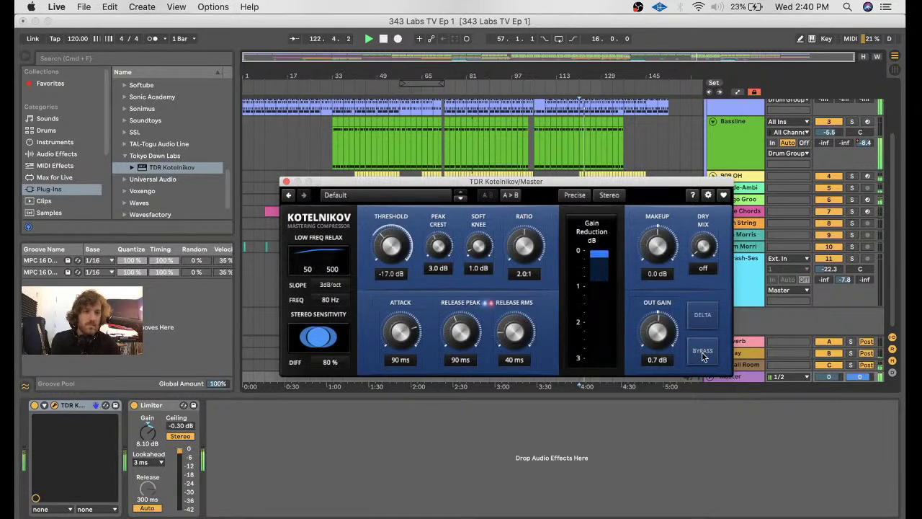
- Set Kotelnikov's dry mix to -58.9 dB and collapse the Tokyo Dawn Labs folder
drag(704, 250, 704, 243)
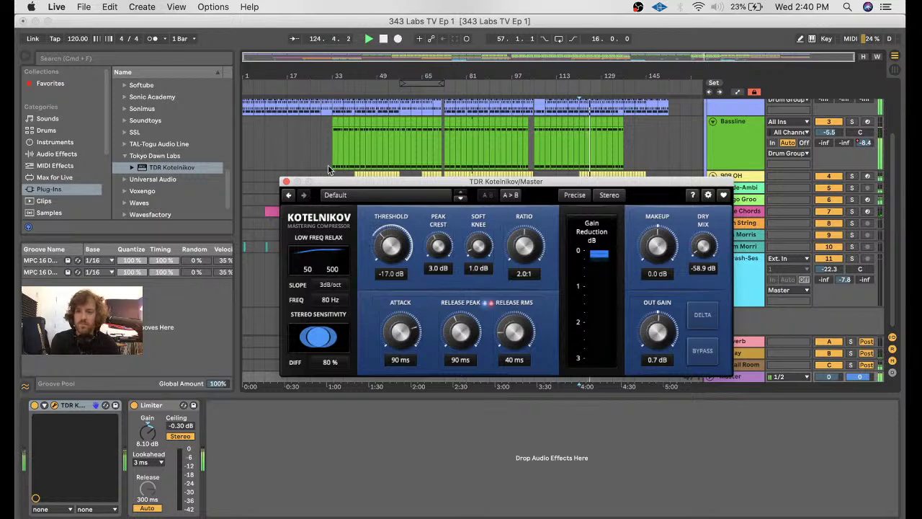
click(125, 156)
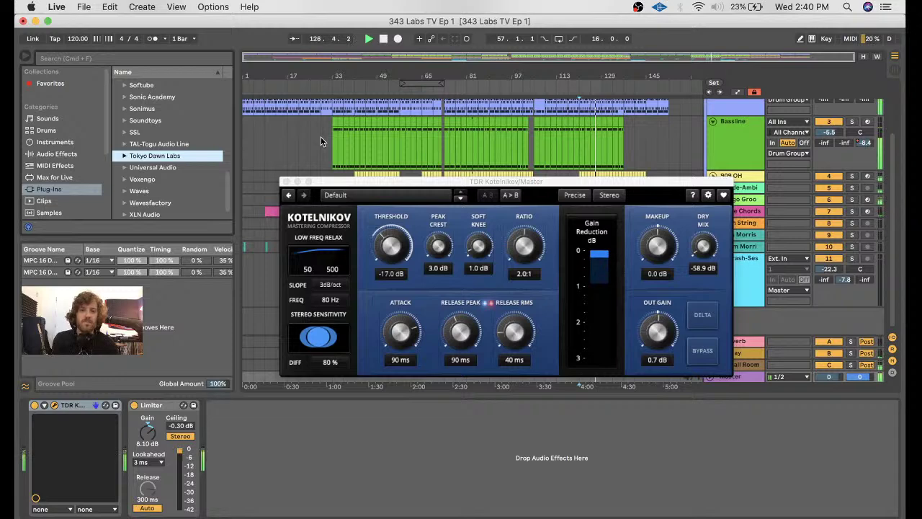
- Insert UAD Pultec-Pro Legacy from the Universal Audio plug-ins on the Master between Kotelnikov and the Limiter
scroll(139, 132, down, 1)
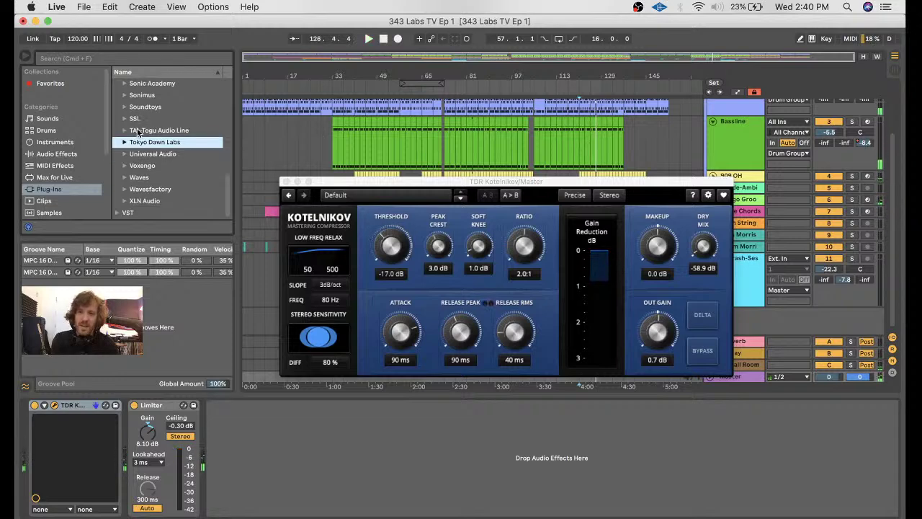
click(126, 154)
scroll(184, 169, down, 15)
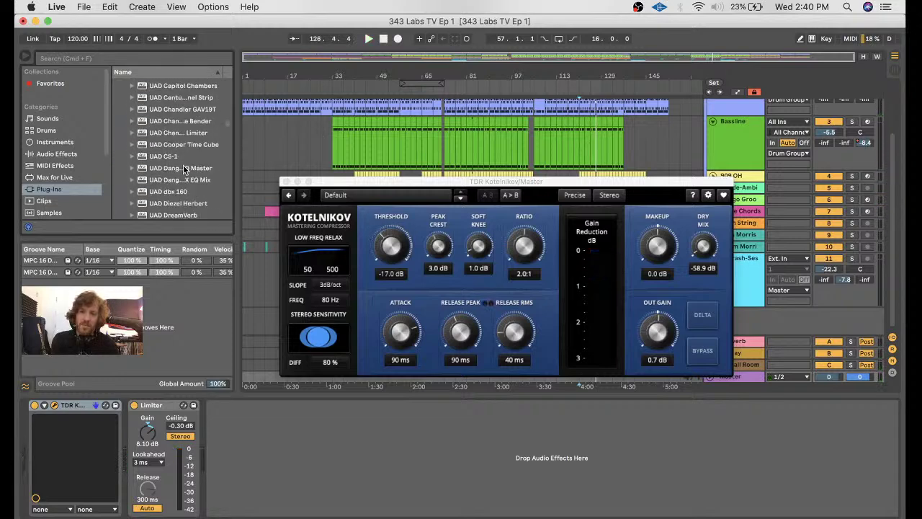
scroll(184, 170, down, 10)
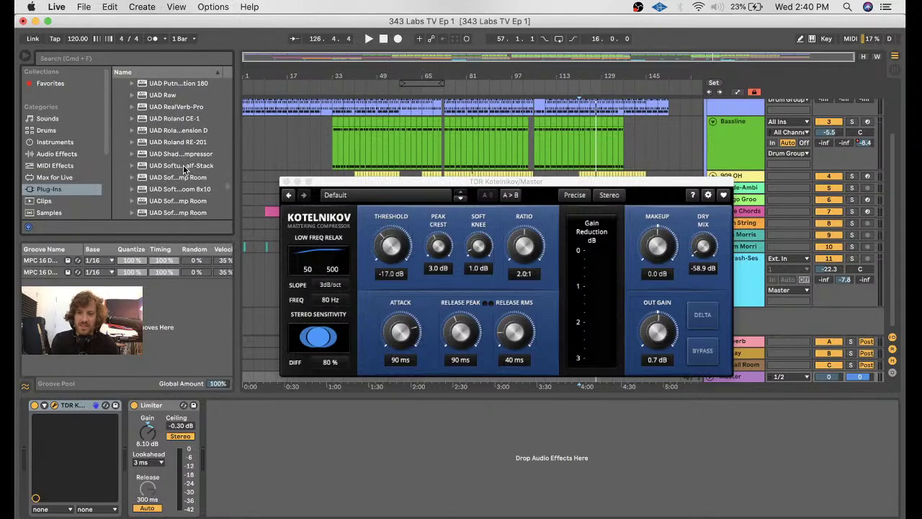
scroll(184, 169, down, 8)
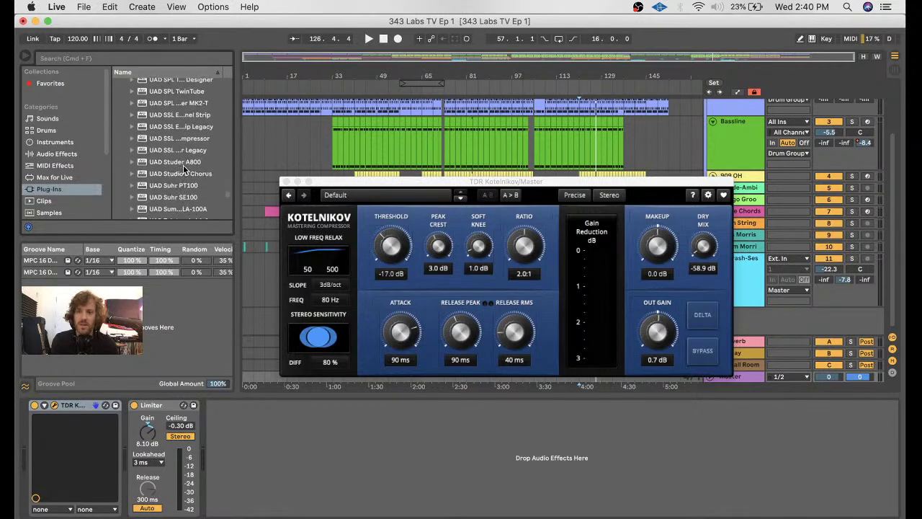
scroll(184, 170, up, 15)
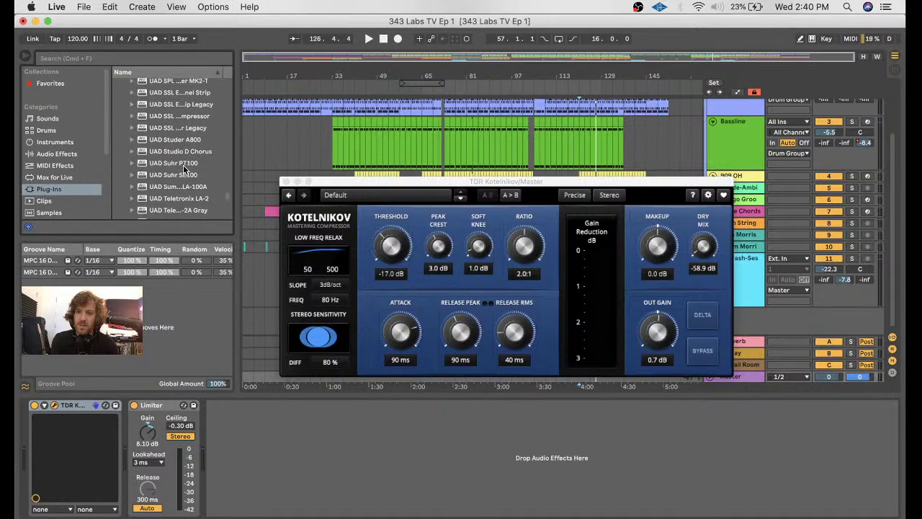
scroll(184, 169, up, 3)
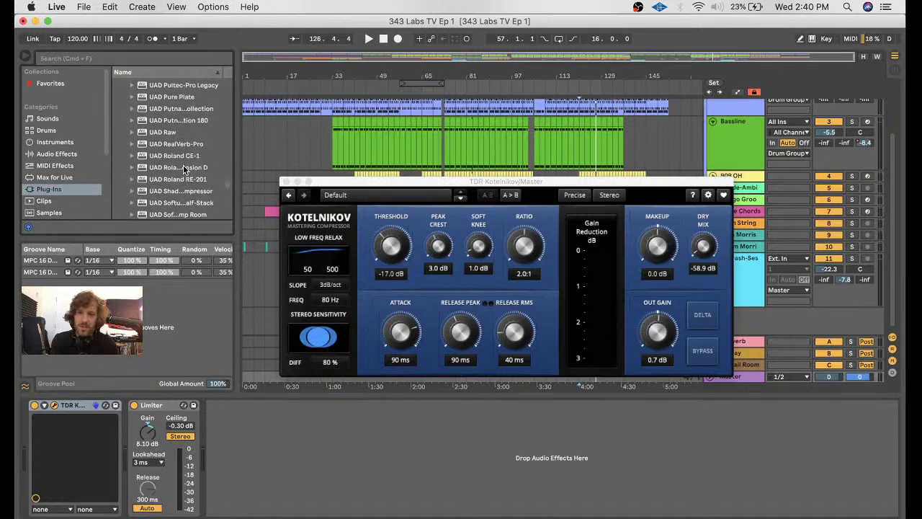
drag(202, 143, 127, 461)
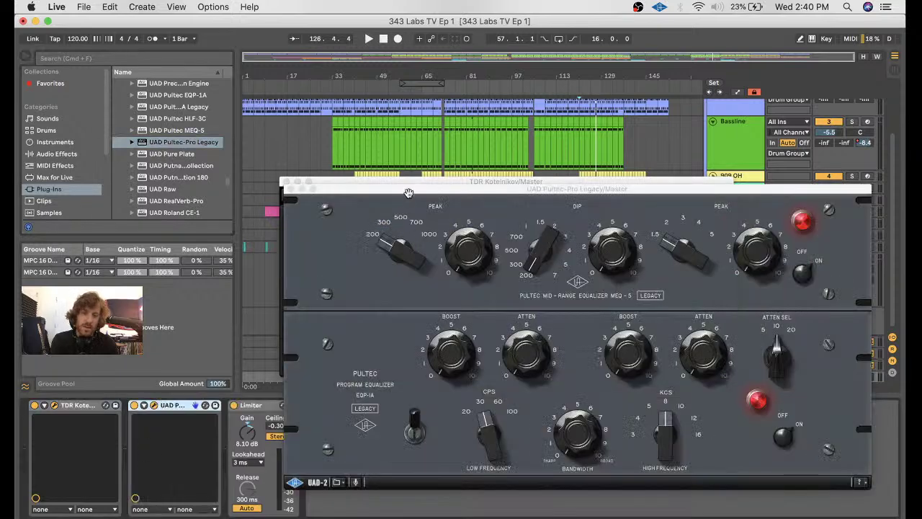
- Close the Kotelnikov window, play from around bar 41 and compare the mix with the Pultec bypassed and active
drag(406, 189, 382, 221)
click(286, 182)
click(358, 91)
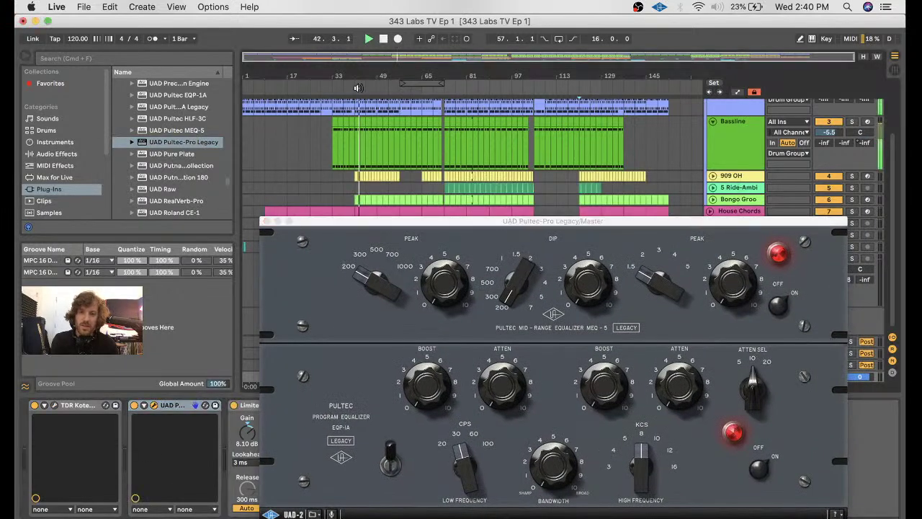
drag(453, 226, 415, 75)
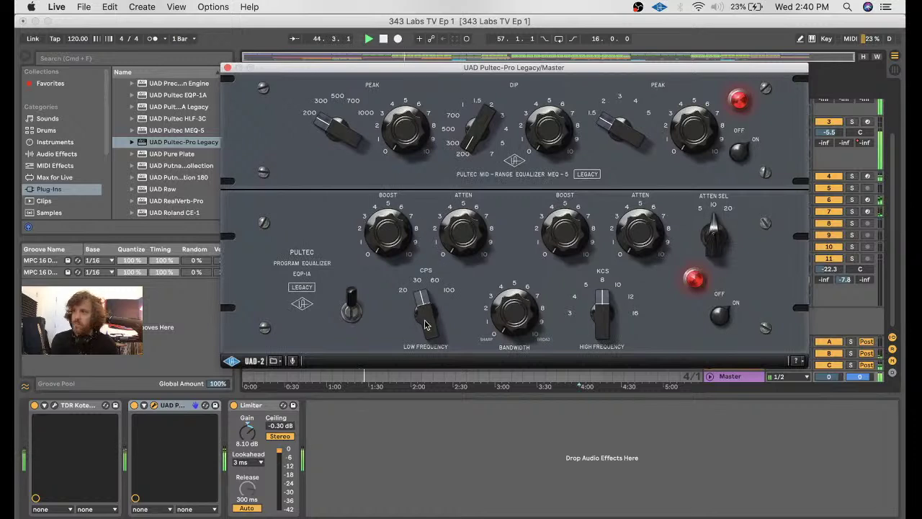
click(133, 407)
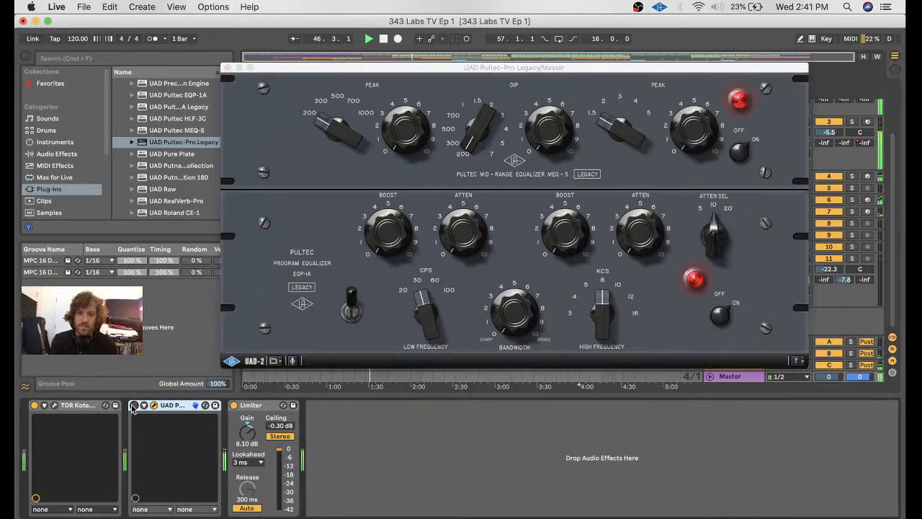
click(134, 405)
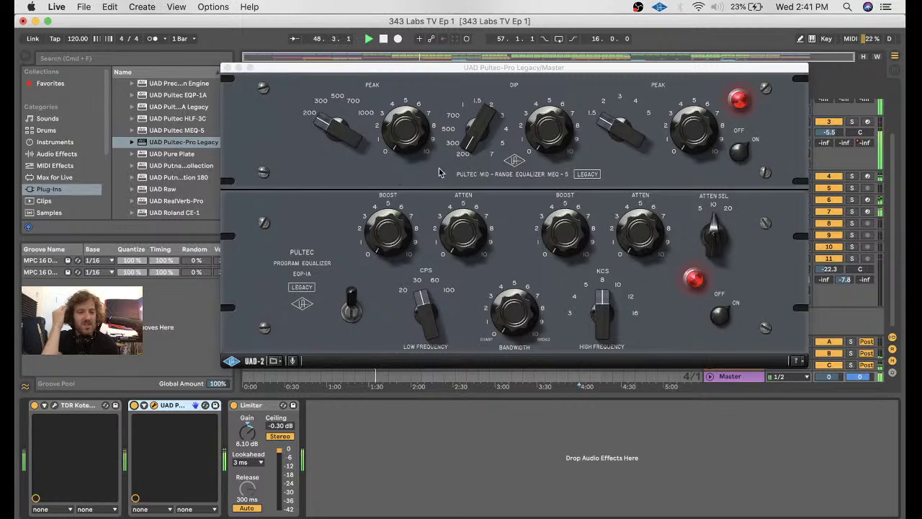
- On the Pultec, add a slight dip at 500, set the upper peak frequency to 2, bandwidth to about 7 and high boost to about 1.5
drag(477, 137, 473, 120)
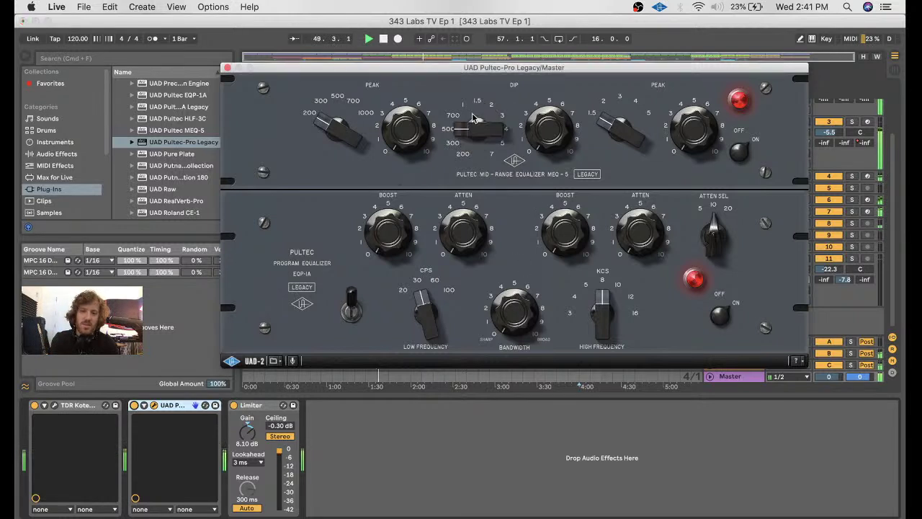
drag(549, 130, 548, 119)
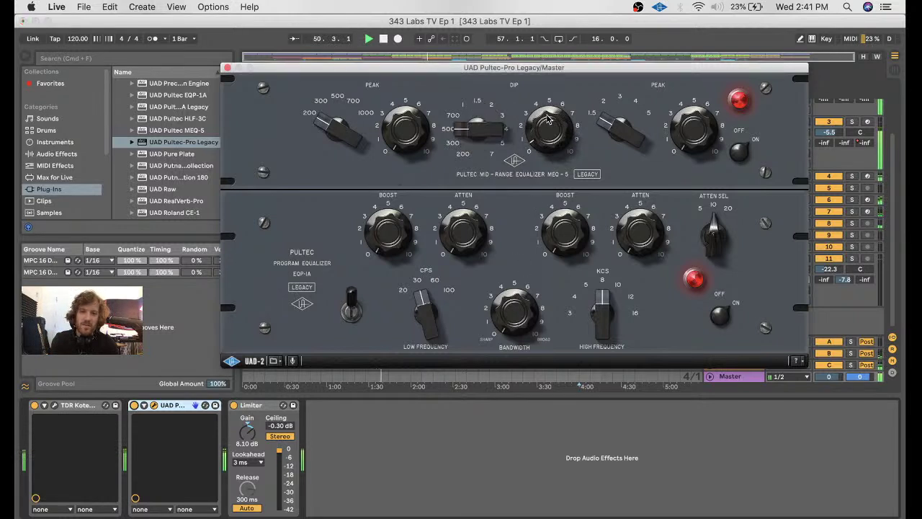
drag(624, 131, 626, 113)
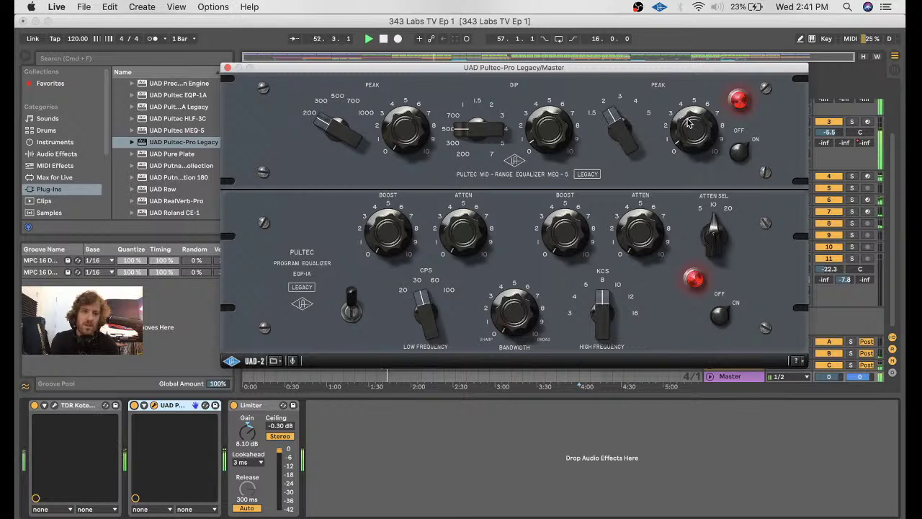
drag(520, 302, 530, 240)
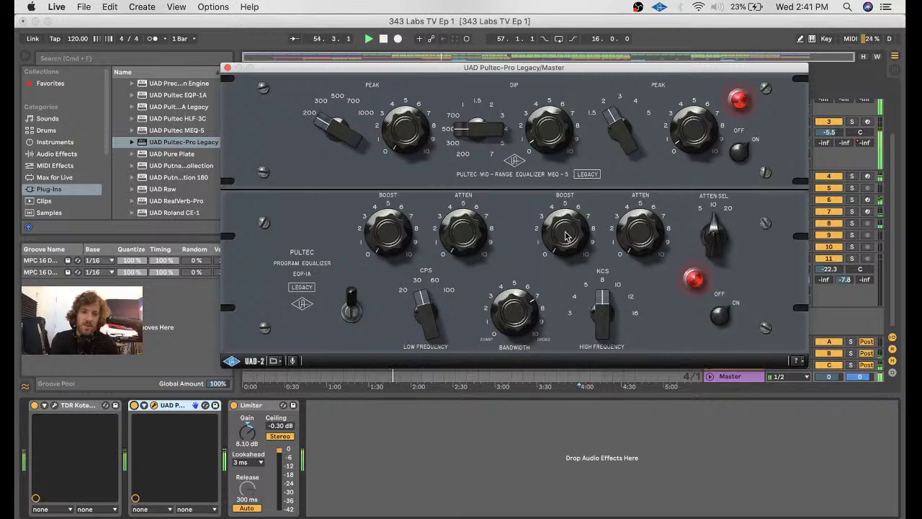
drag(565, 238, 565, 227)
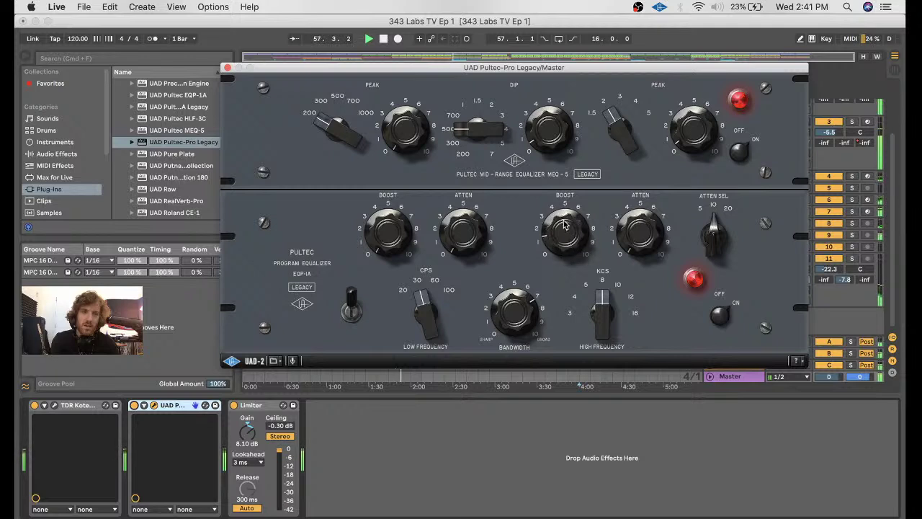
- Set the Pultec's lower peak frequency to 700 with about 1.5 of peak, and its low frequency to 100 CPS
drag(328, 124, 341, 57)
drag(384, 137, 400, 119)
drag(556, 115, 553, 121)
drag(409, 139, 408, 137)
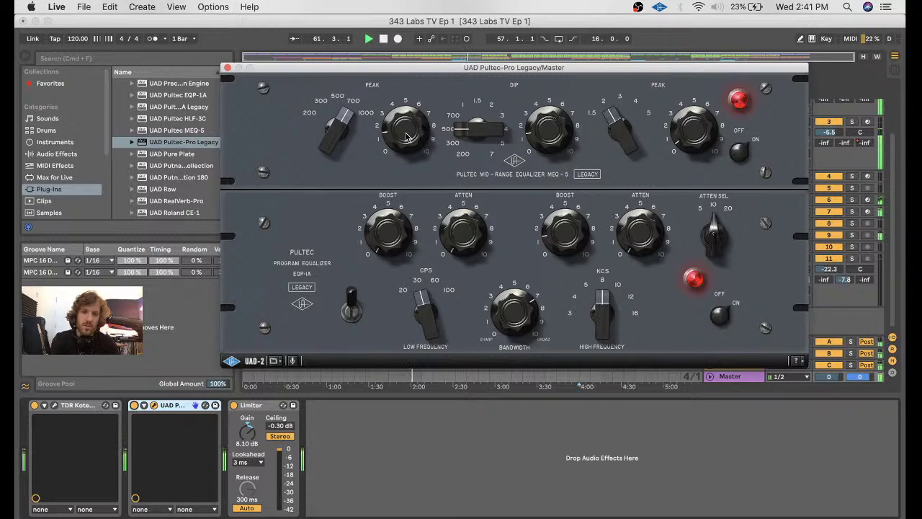
drag(420, 309, 422, 244)
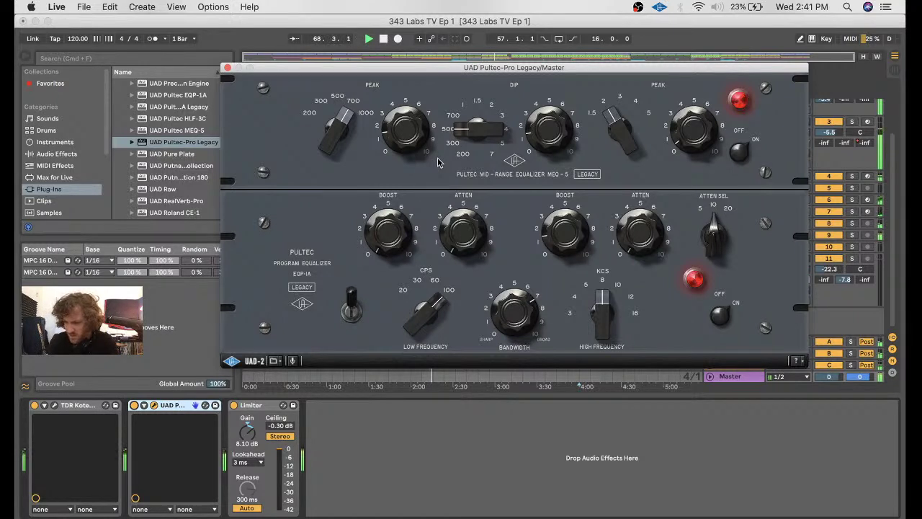
- Raise the Pultec's low-frequency attenuation to about 1 and compare the mix with the plug-in bypassed and active
mouse_move(532, 71)
mouse_down()
mouse_move(502, 242)
mouse_move(501, 59)
mouse_move(534, 79)
mouse_up()
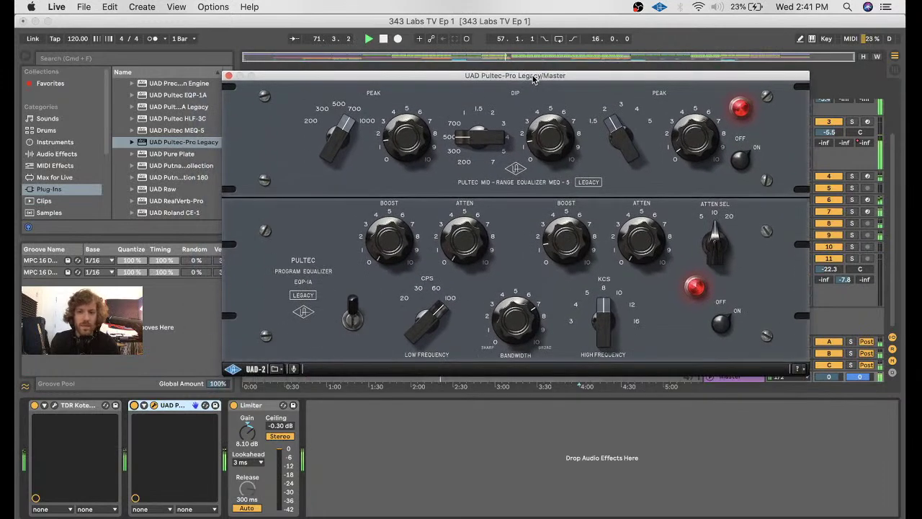
scroll(131, 138, up, 15)
scroll(131, 138, up, 6)
scroll(131, 138, up, 10)
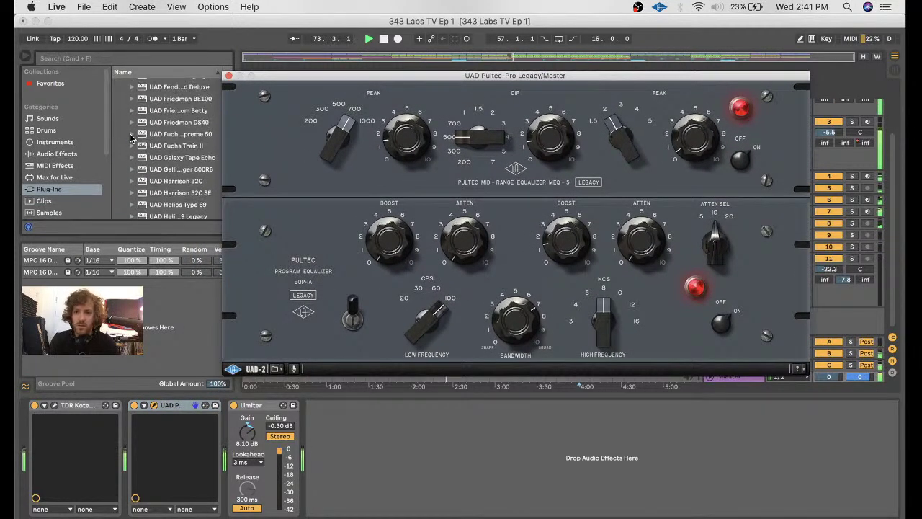
drag(465, 246, 466, 232)
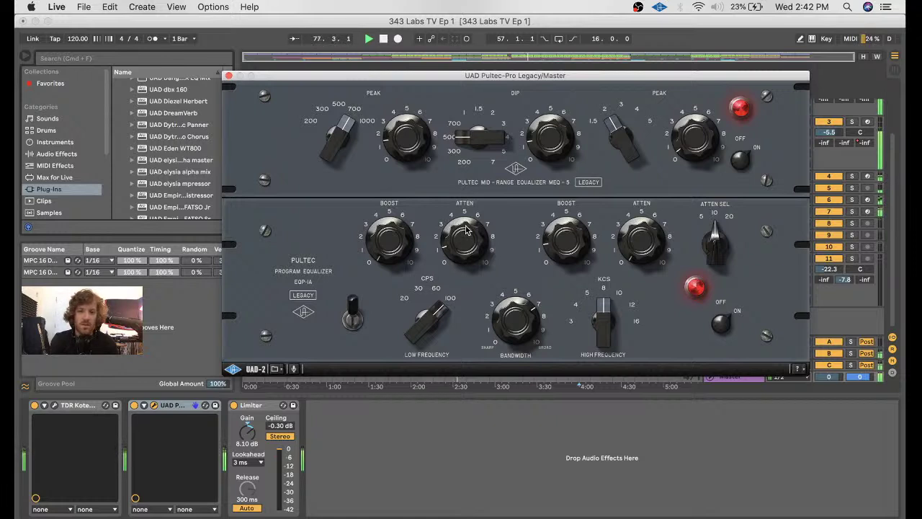
scroll(173, 173, up, 15)
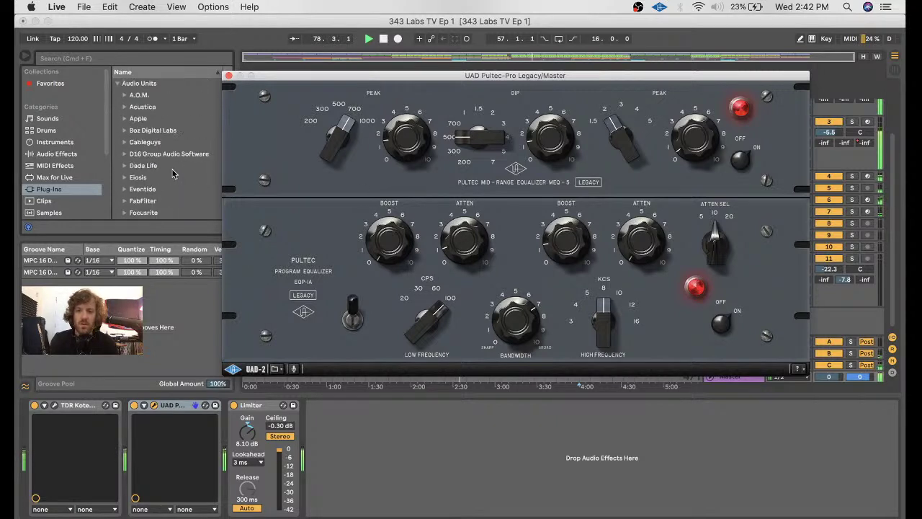
click(134, 406)
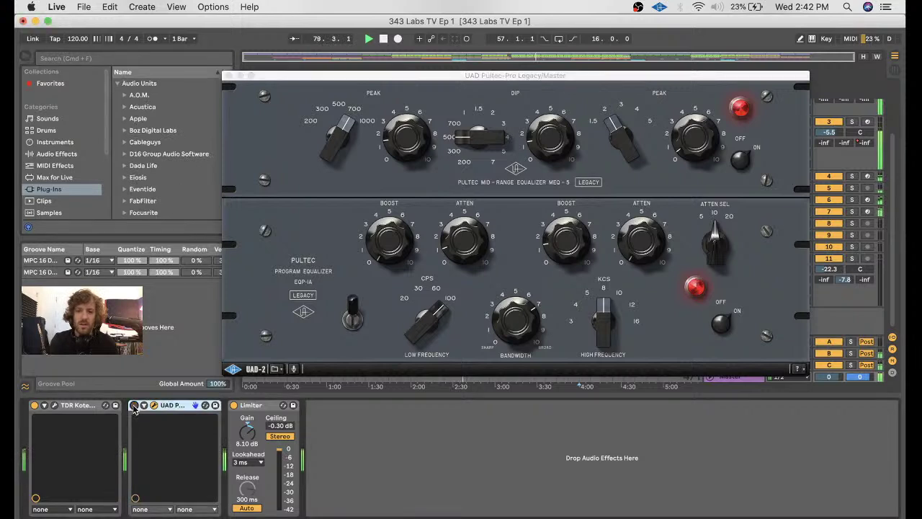
click(134, 405)
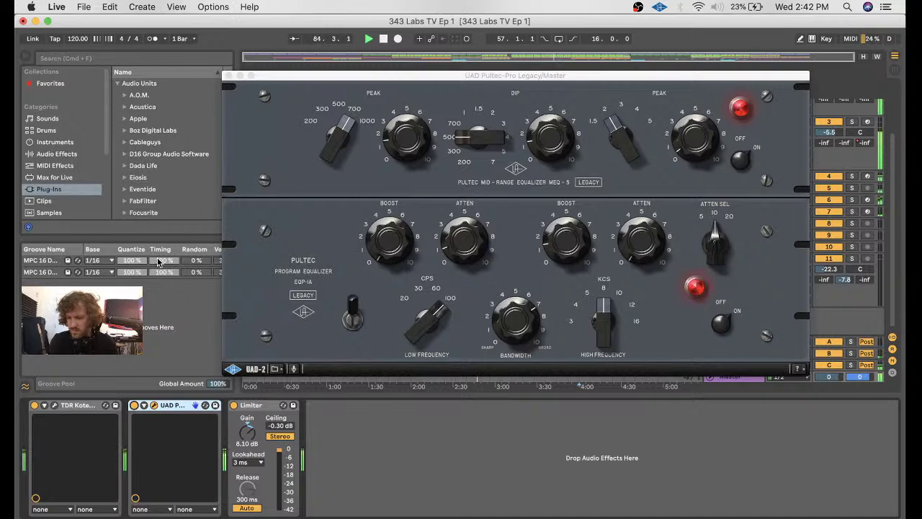
- Insert Ozone 9 Imager on the Master between the Pultec and the Limiter, and close the Pultec window
scroll(166, 153, down, 1)
scroll(166, 153, up, 1)
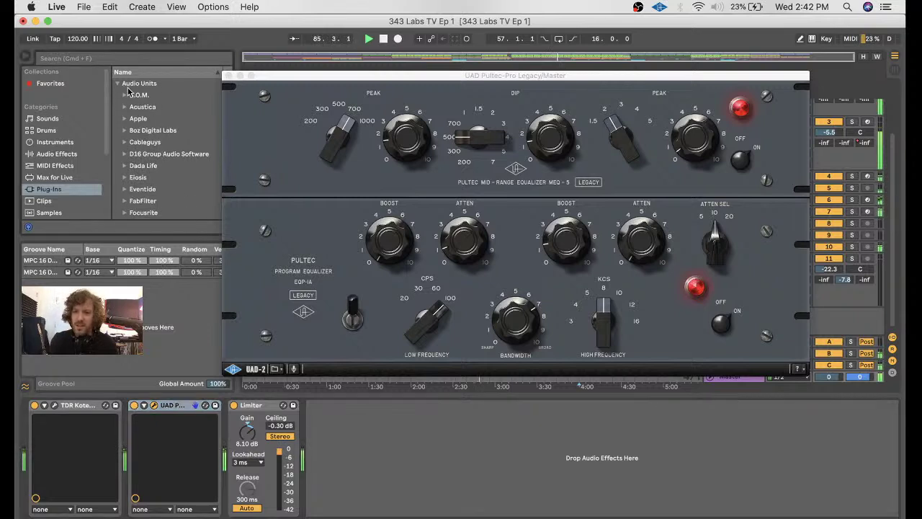
scroll(128, 122, down, 5)
click(126, 136)
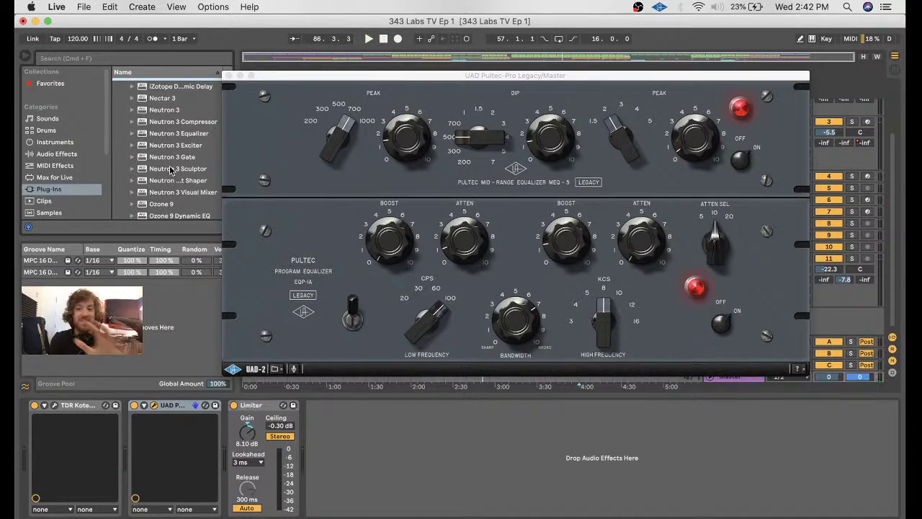
scroll(173, 165, down, 9)
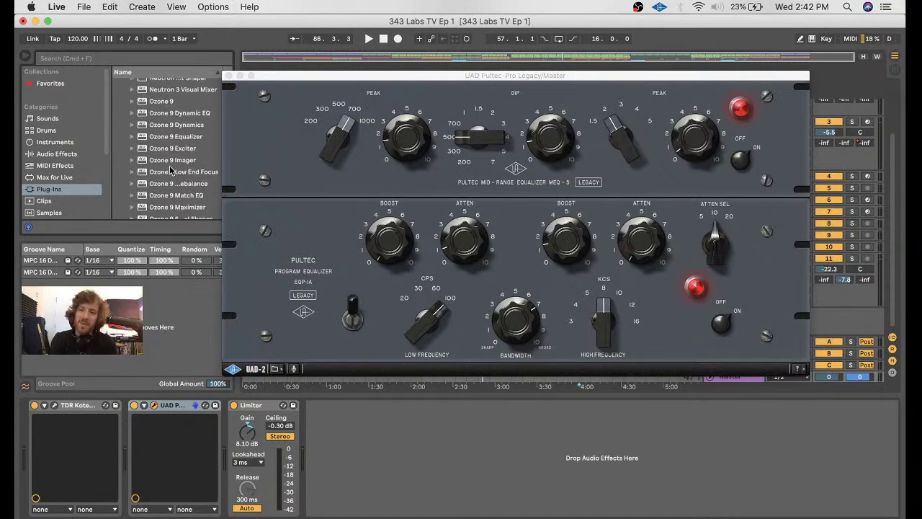
click(178, 160)
drag(165, 167, 228, 445)
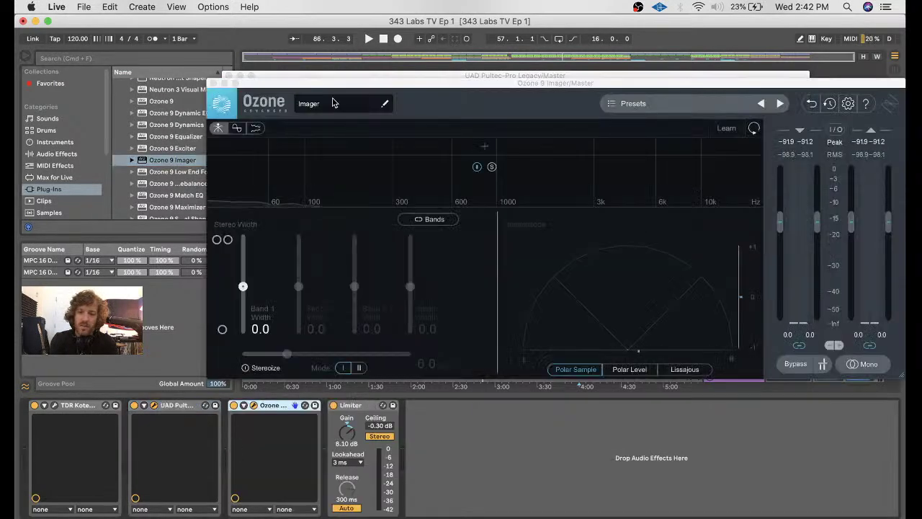
mouse_move(309, 85)
mouse_down()
mouse_move(261, 136)
mouse_move(302, 83)
mouse_up()
click(229, 77)
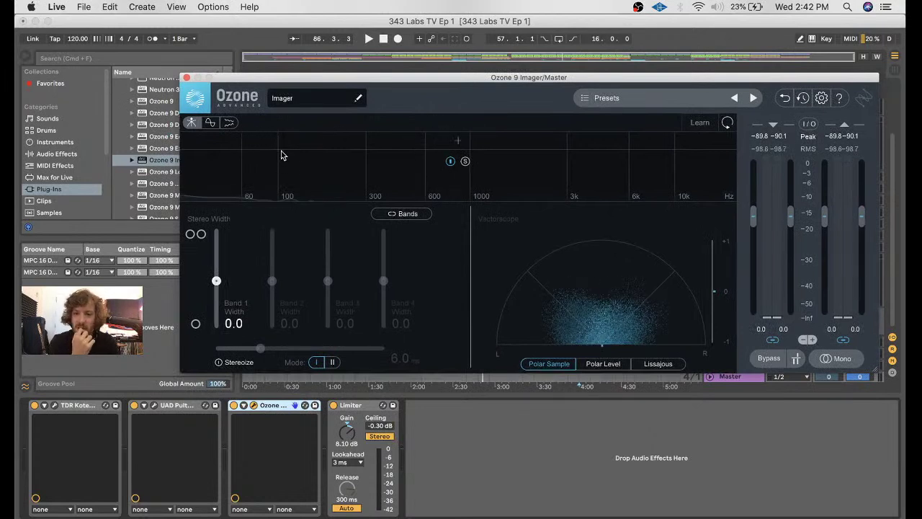
- Split the Imager into four bands with crossovers just above 100 Hz, just below 3 kHz and above 10 kHz
click(278, 141)
click(425, 139)
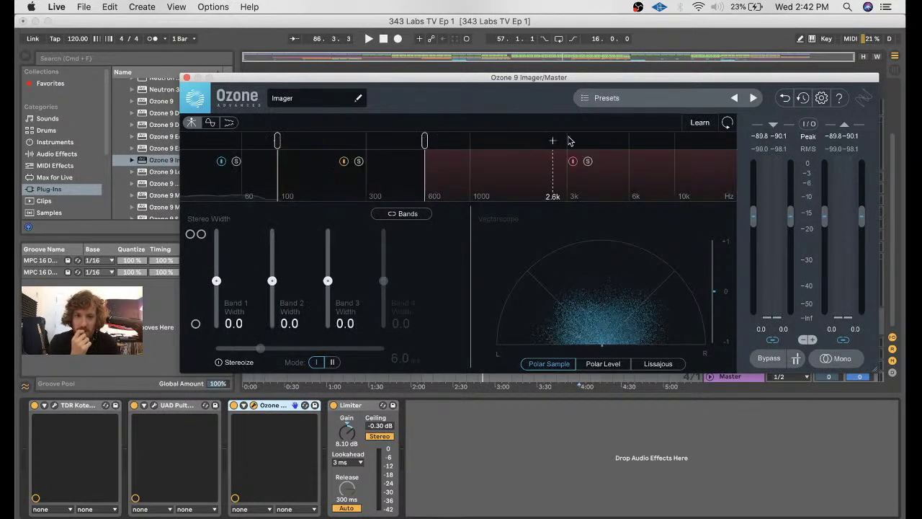
click(578, 140)
drag(580, 140, 703, 140)
drag(425, 141, 563, 141)
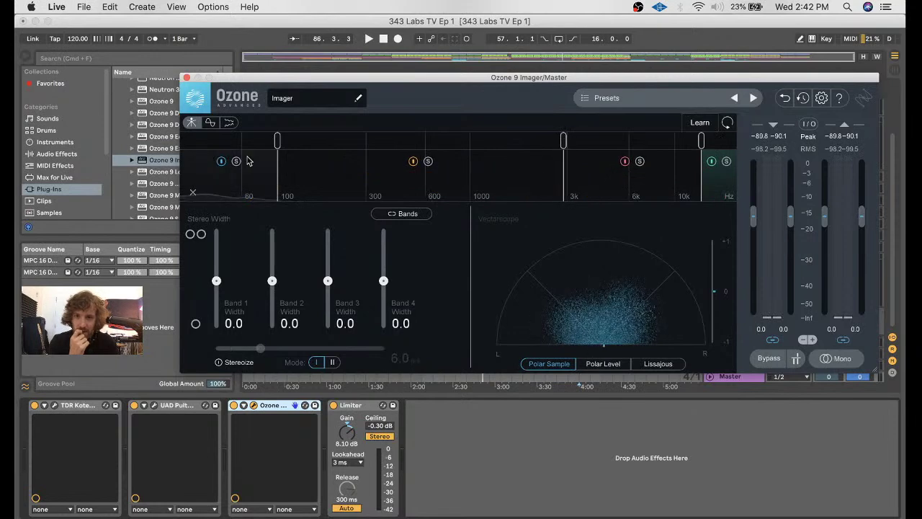
drag(278, 141, 296, 142)
- Play the track from around bar 89 and fine-tune the Imager's lowest crossover, keeping the plug-in window clear of the timeline
drag(450, 80, 493, 119)
click(492, 189)
key(space)
mouse_move(299, 183)
mouse_down()
mouse_move(319, 182)
mouse_move(301, 182)
mouse_up()
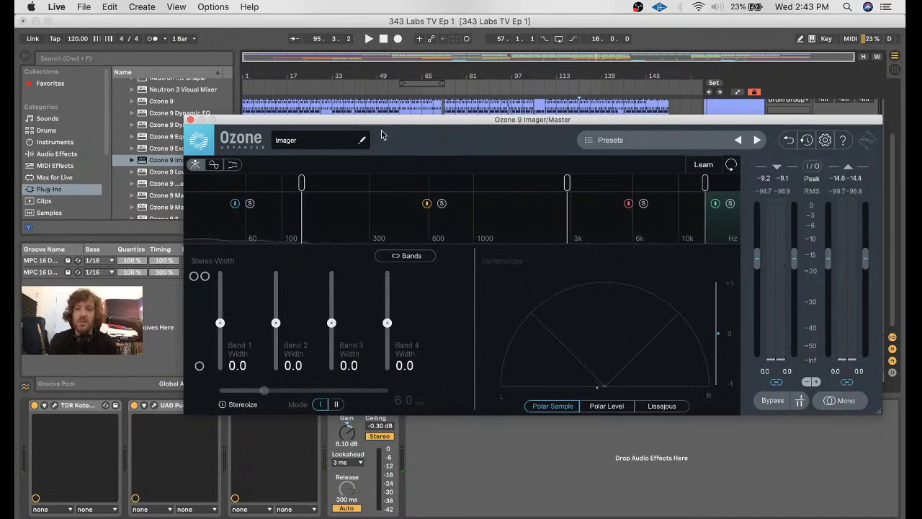
drag(385, 126, 387, 210)
key(space)
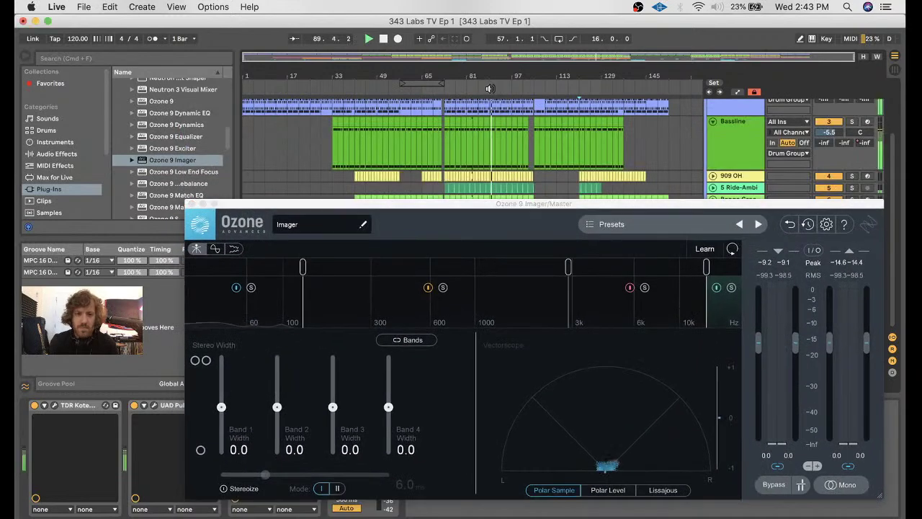
drag(482, 213, 492, 62)
- Set the Imager's Band 1 width to -35.4 and Band 4 width to 45.6, and lower the highest crossover to 9.8 kHz
drag(230, 255, 231, 279)
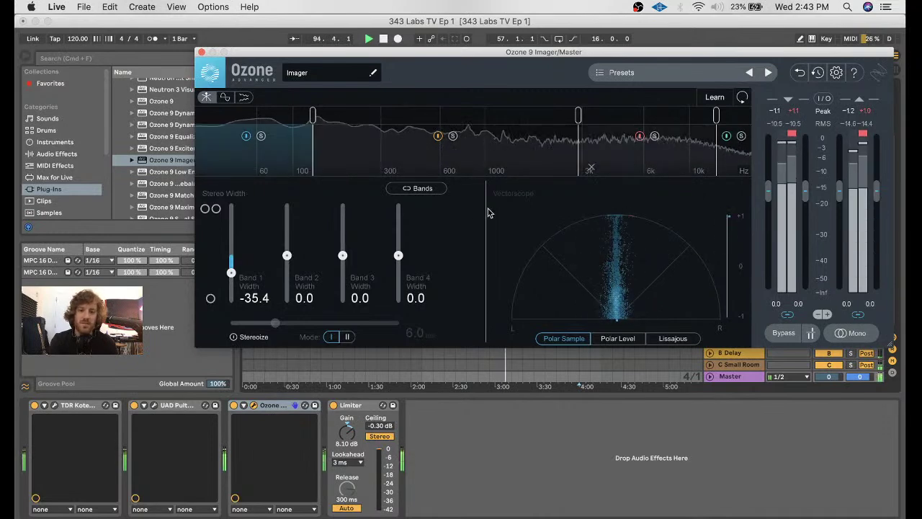
drag(399, 255, 400, 236)
drag(705, 120, 694, 124)
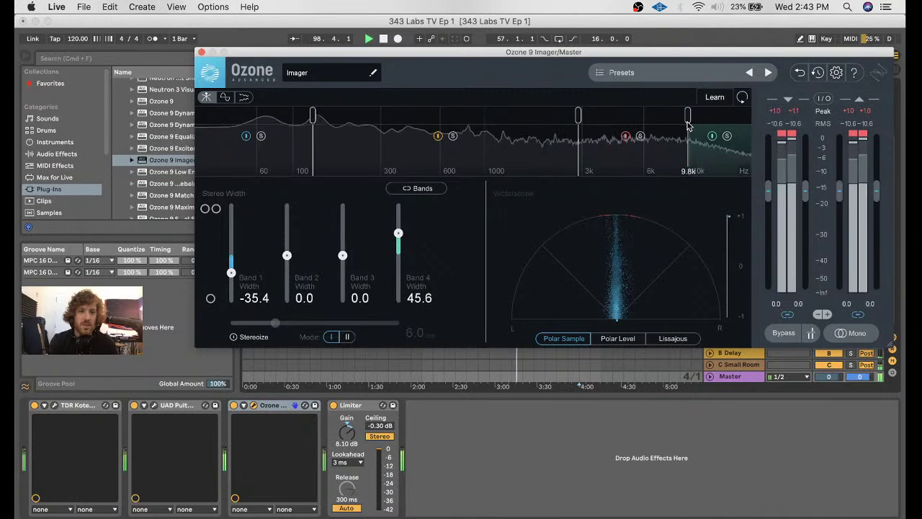
- Solo the Imager's Band 3 to lower the crossover beneath it to around 2 kHz, and set Band 3's width to 22.8
click(639, 136)
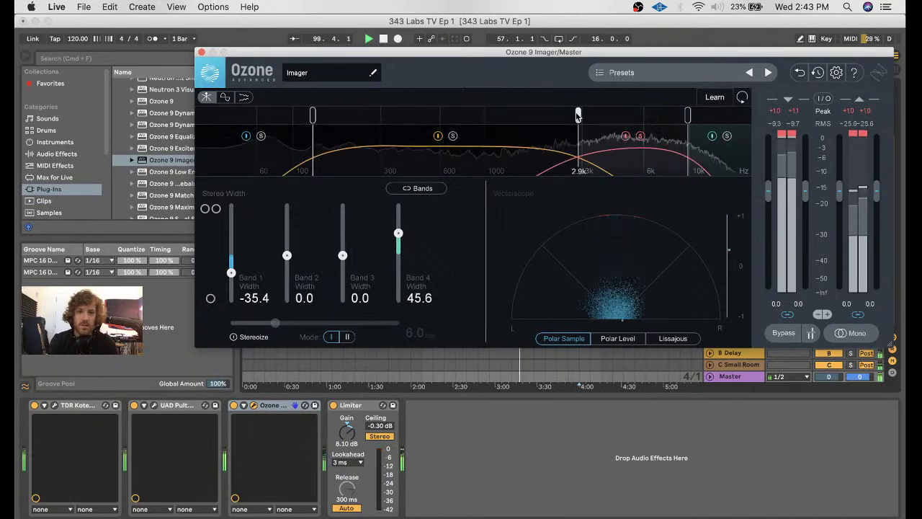
drag(520, 117, 546, 121)
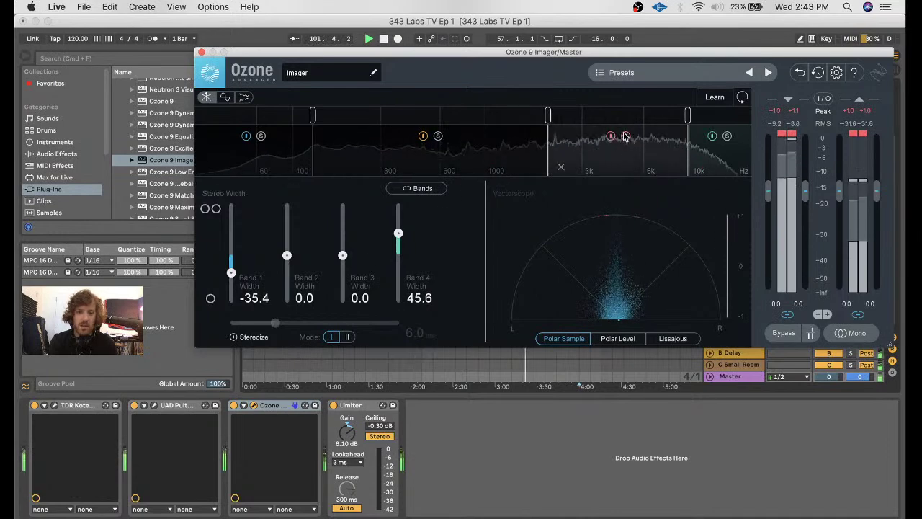
drag(343, 257, 343, 245)
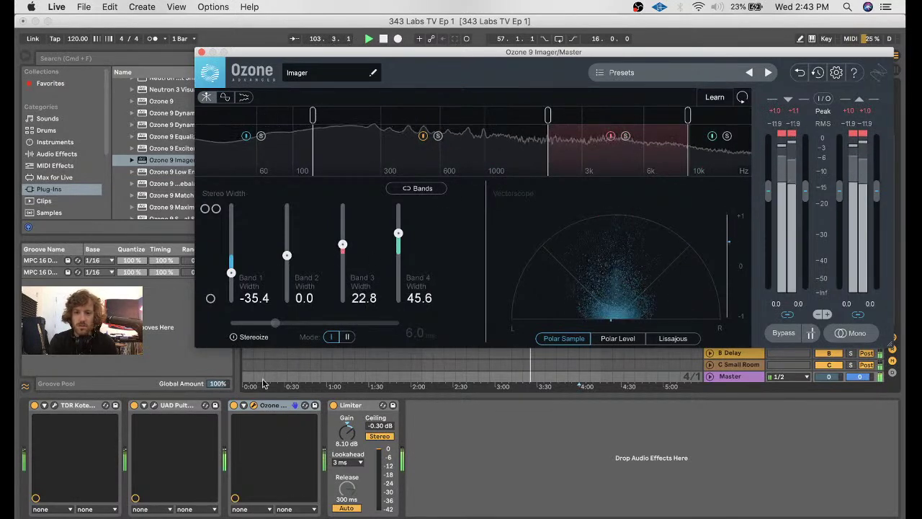
- Compare the track with the Imager off and on, and continue playback from around bar 121
click(234, 405)
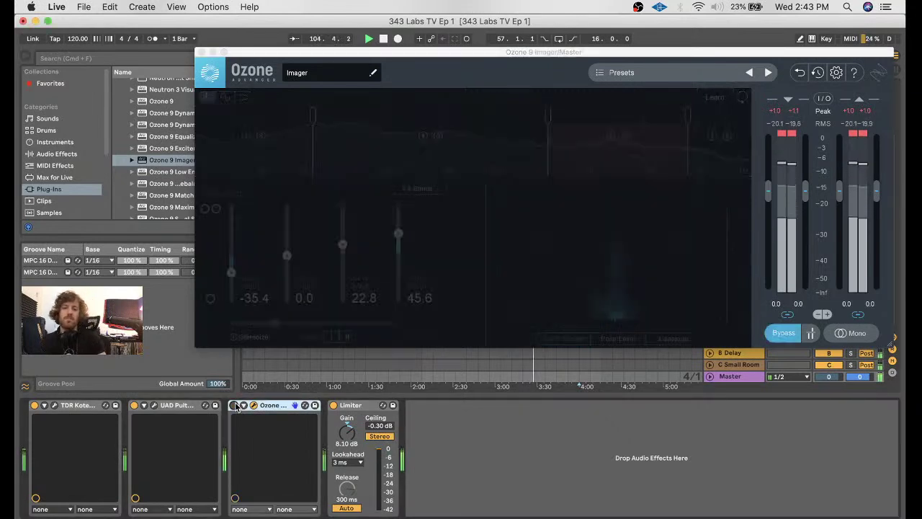
click(234, 405)
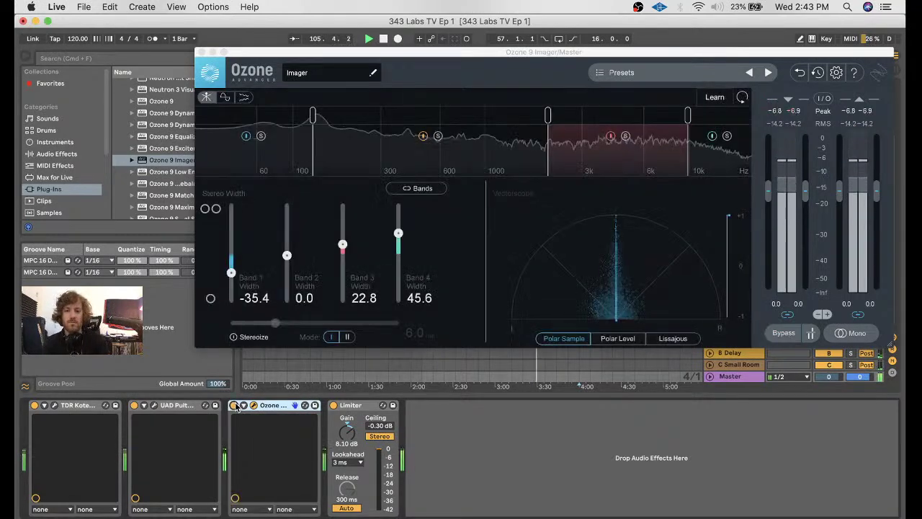
drag(476, 64, 505, 250)
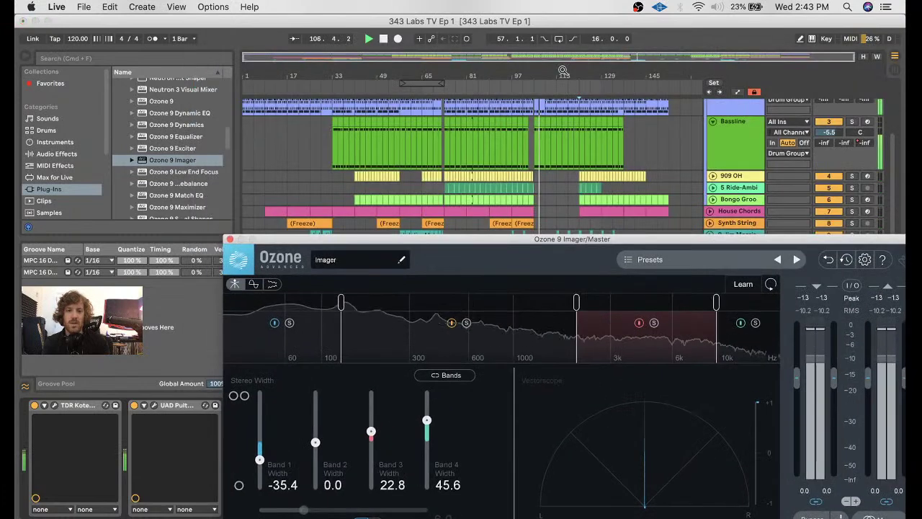
drag(541, 241, 481, 58)
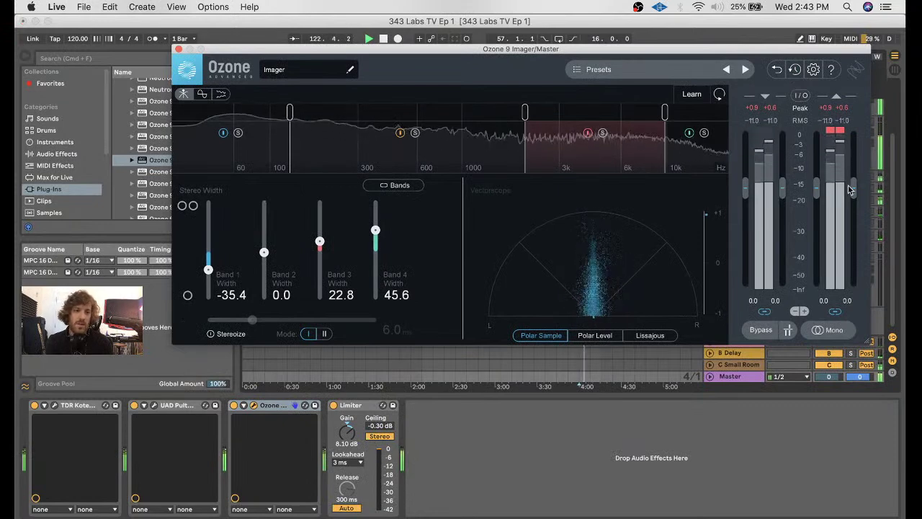
- Set the Imager's input and output gains to -1.2 dB and compare the sound with the Imager off and on
drag(745, 189, 746, 192)
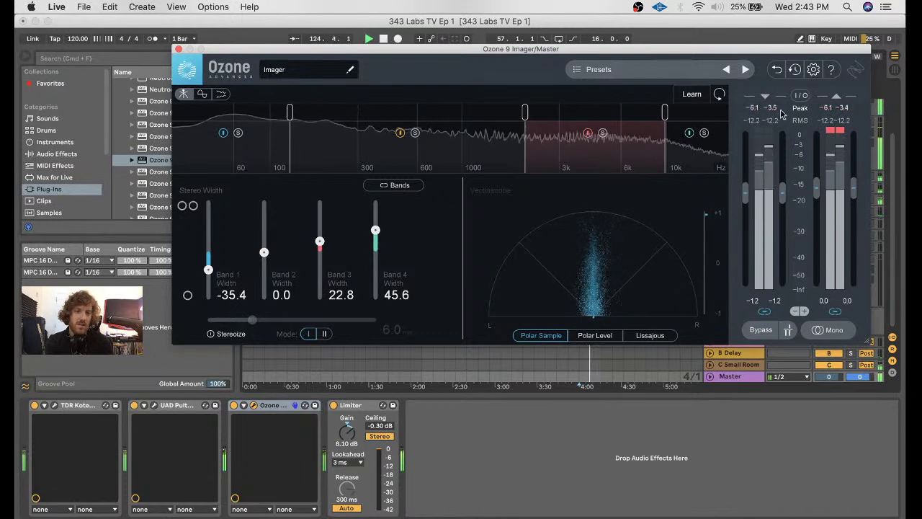
drag(853, 188, 855, 200)
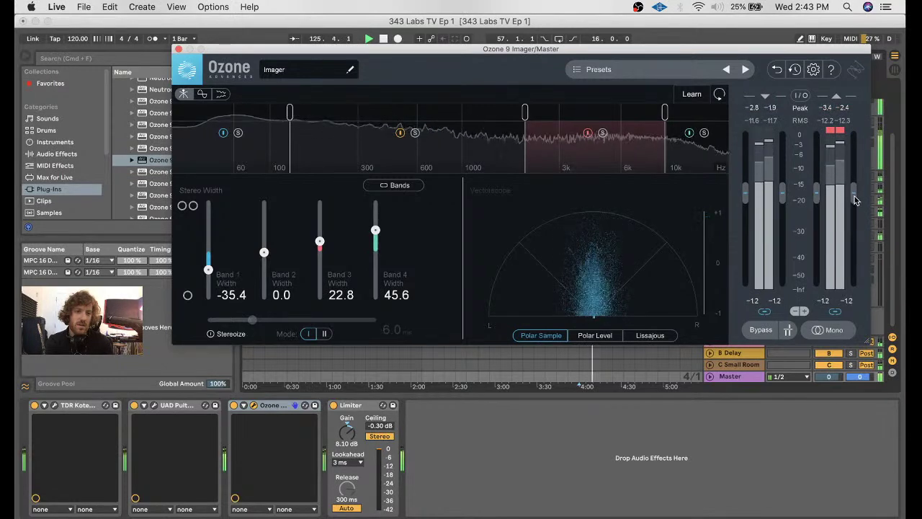
click(234, 407)
click(234, 405)
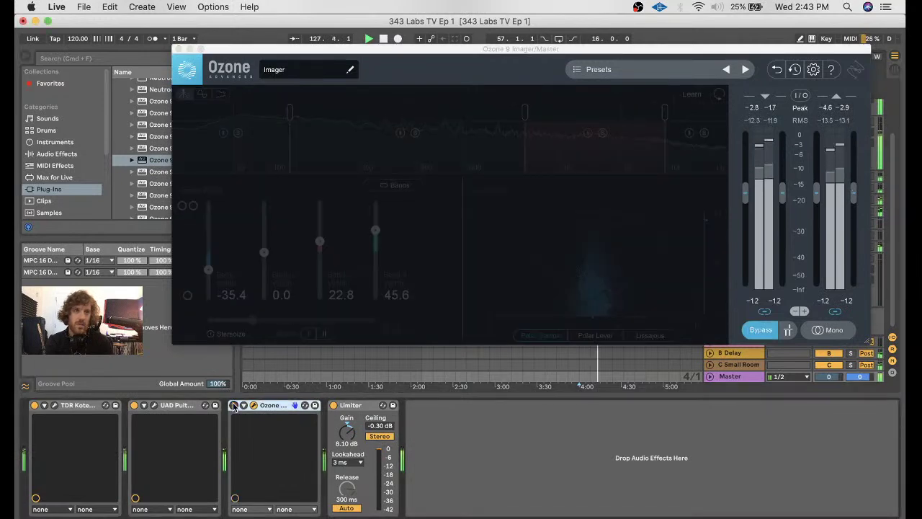
click(234, 405)
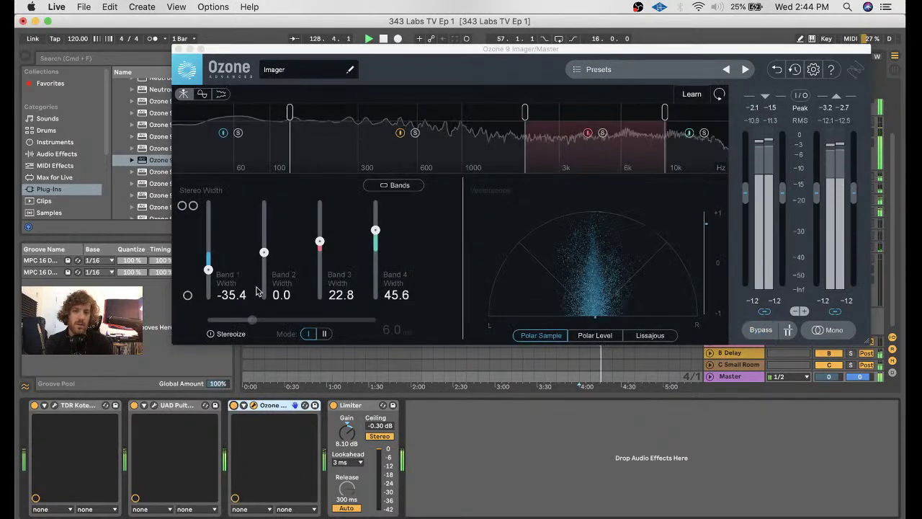
- Set the Imager's Band 1 width to -29.1 and close the plug-in window
mouse_move(208, 269)
mouse_down()
mouse_move(209, 277)
mouse_move(209, 267)
mouse_up()
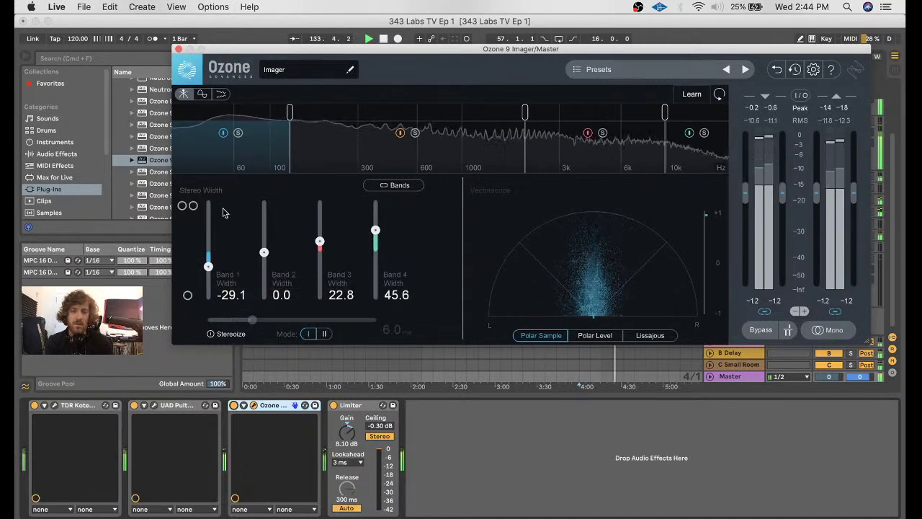
click(179, 48)
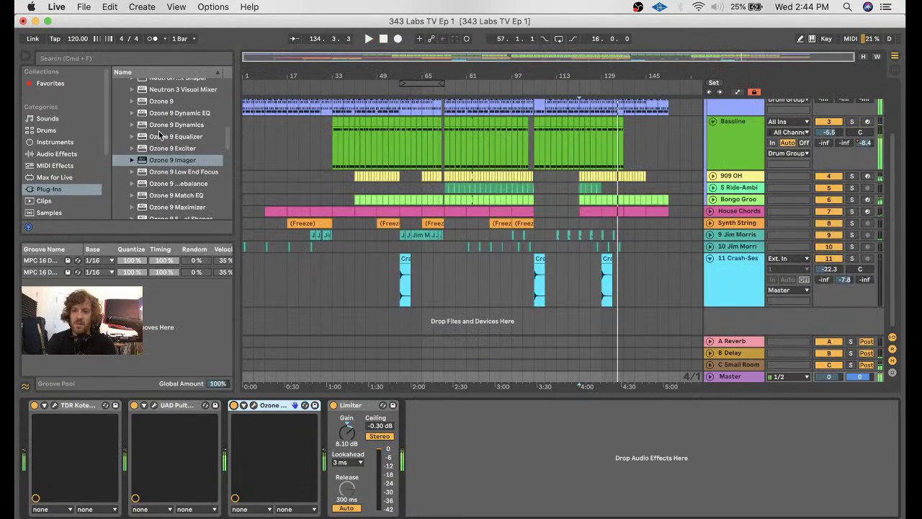
- Collapse the iZotope folder in the plug-in list and browse the remaining manufacturers for another Master effect
scroll(160, 135, up, 5)
scroll(160, 136, up, 10)
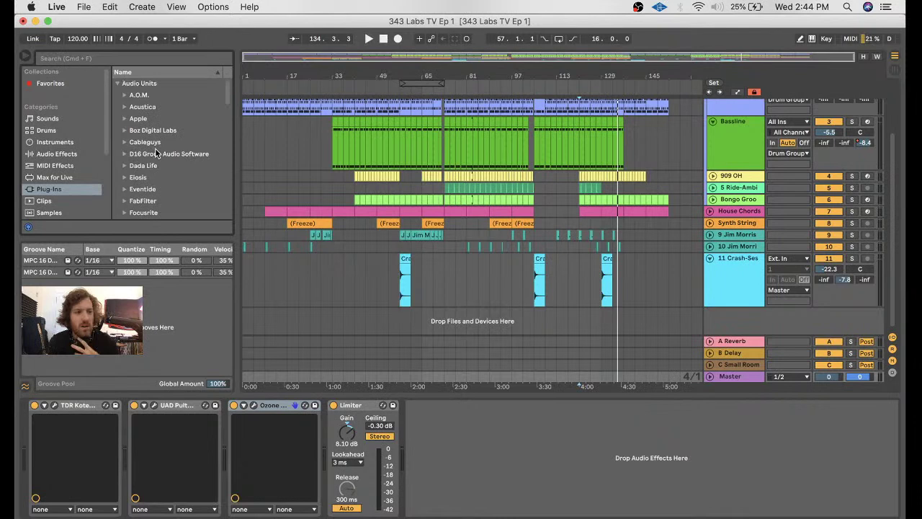
scroll(155, 147, down, 5)
click(155, 148)
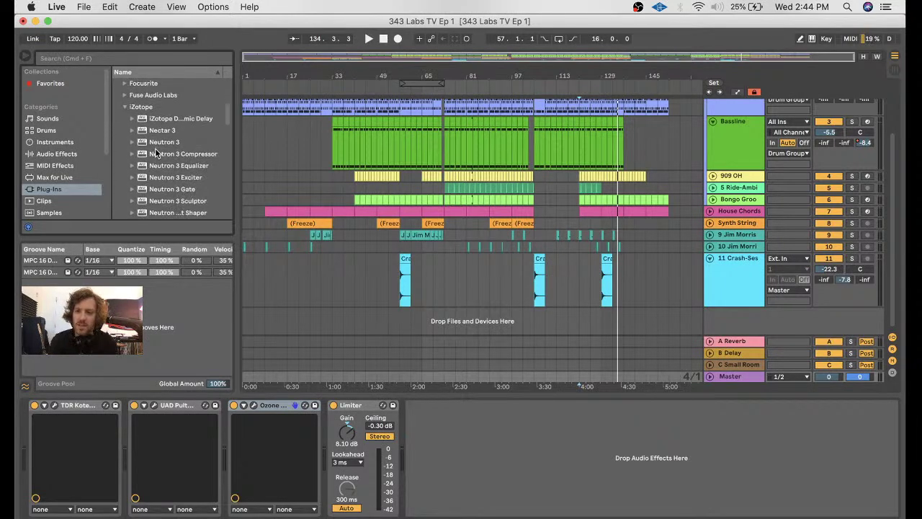
click(124, 107)
scroll(139, 149, down, 6)
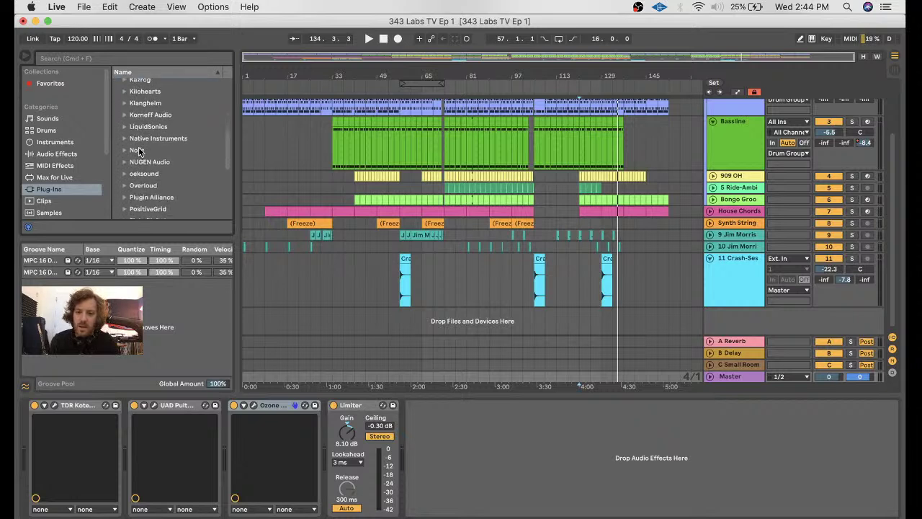
scroll(140, 166, down, 2)
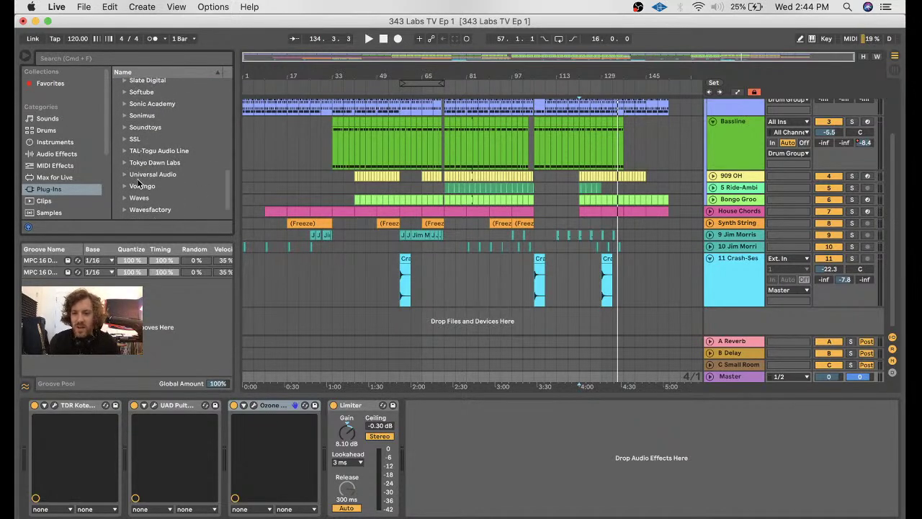
click(124, 178)
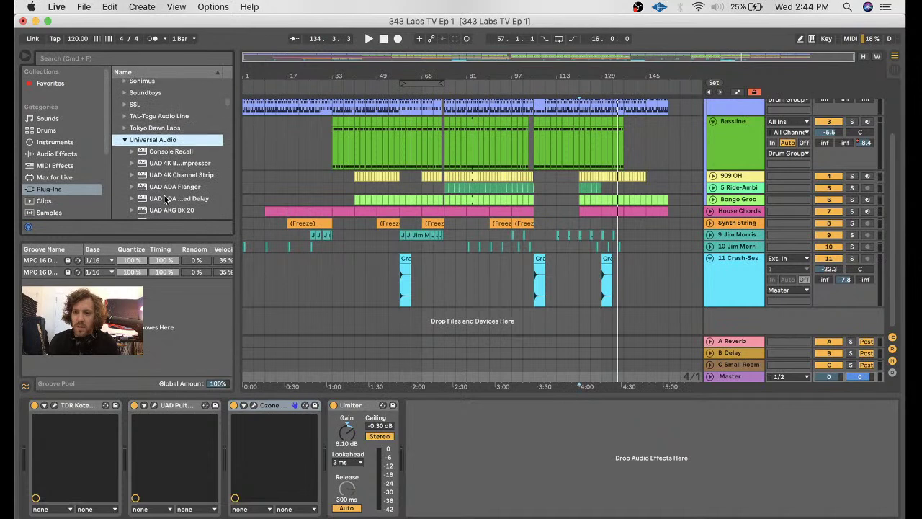
scroll(165, 199, up, 1)
click(125, 142)
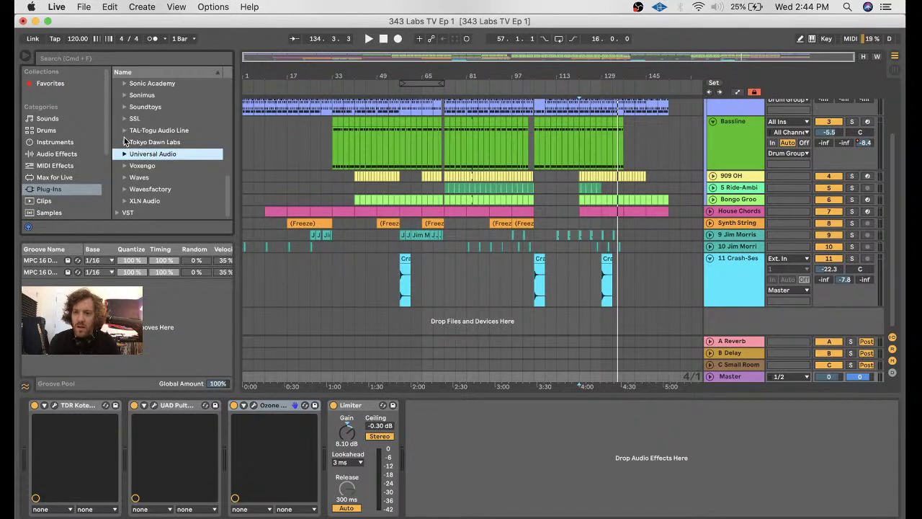
- Insert Slate Digital's Virtual Tape Machines on the Master between the Ozone 9 Imager and the Limiter
scroll(124, 90, up, 2)
click(124, 87)
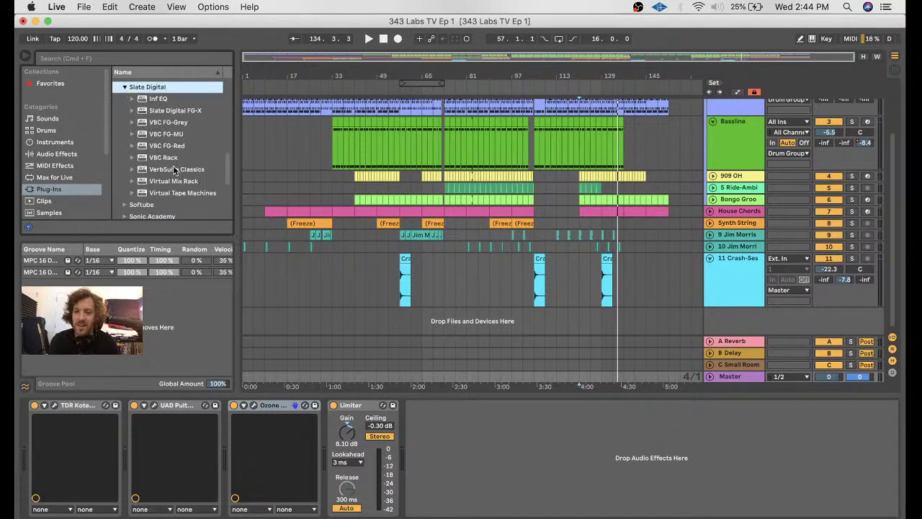
drag(171, 193, 335, 425)
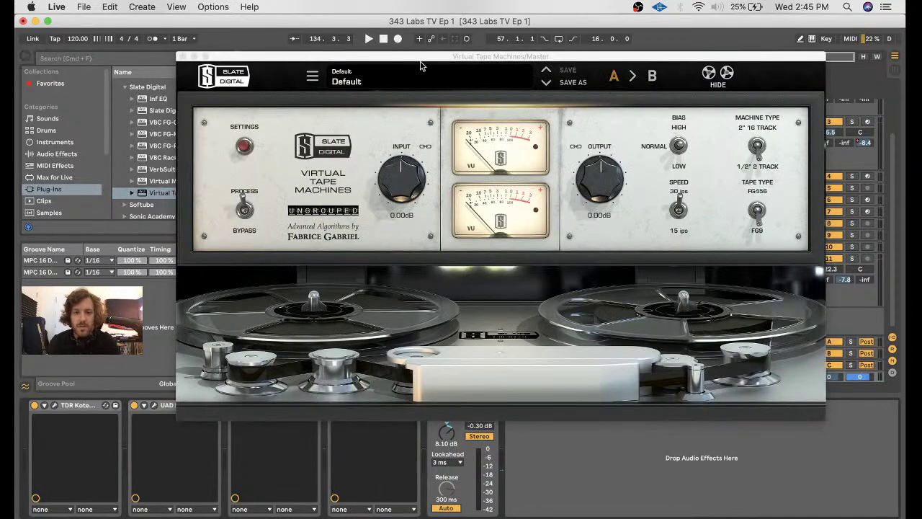
- Play the track and compare Virtual Tape Machines bypassed and processing
drag(421, 66, 435, 177)
click(253, 343)
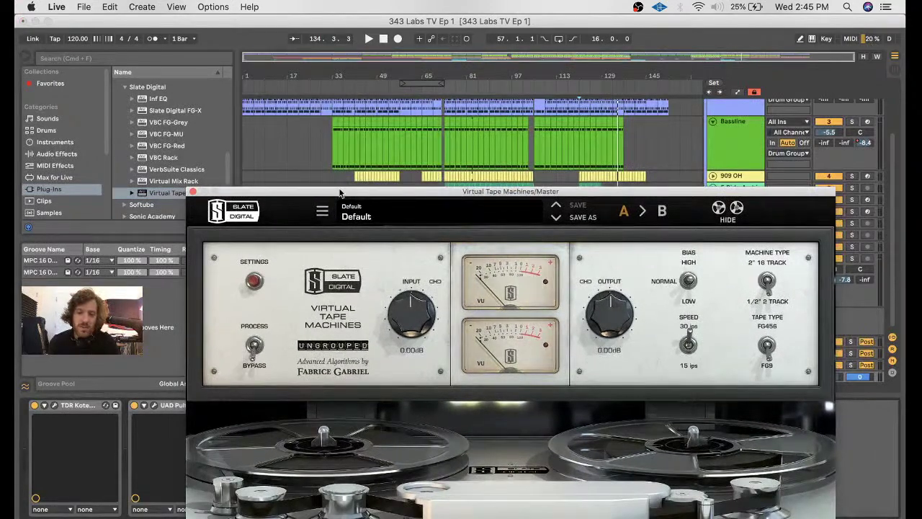
drag(423, 194, 431, 45)
click(264, 193)
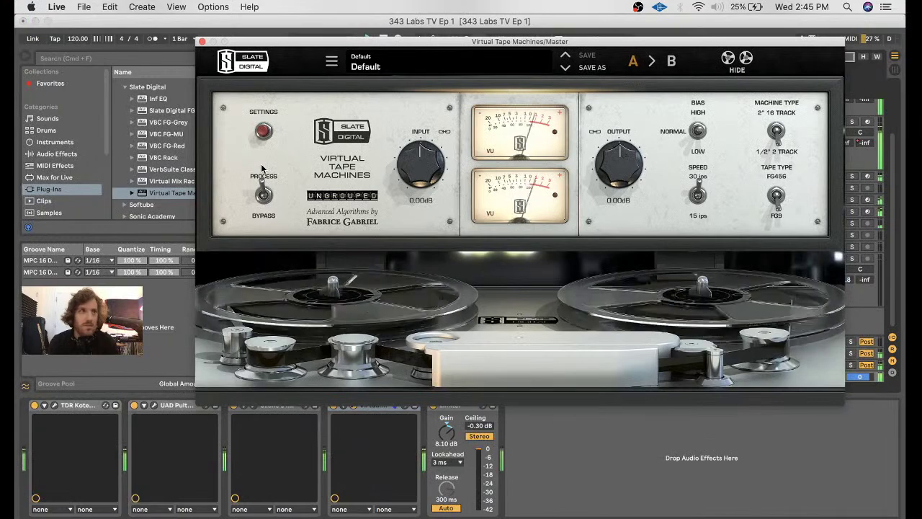
- Set the Virtual Tape Machines input to -5.95 dB with the linked output at +5.95 dB, and compare bypassed with processed sound
drag(429, 170, 421, 191)
click(264, 196)
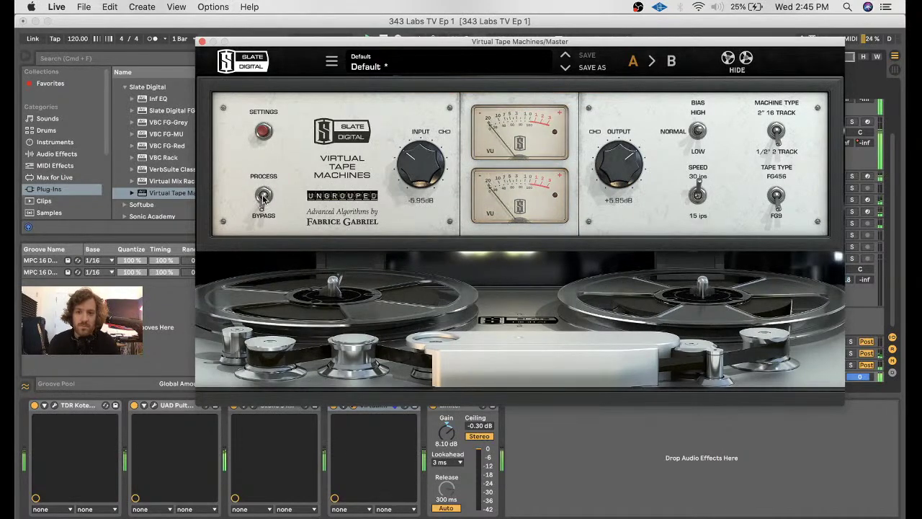
click(263, 195)
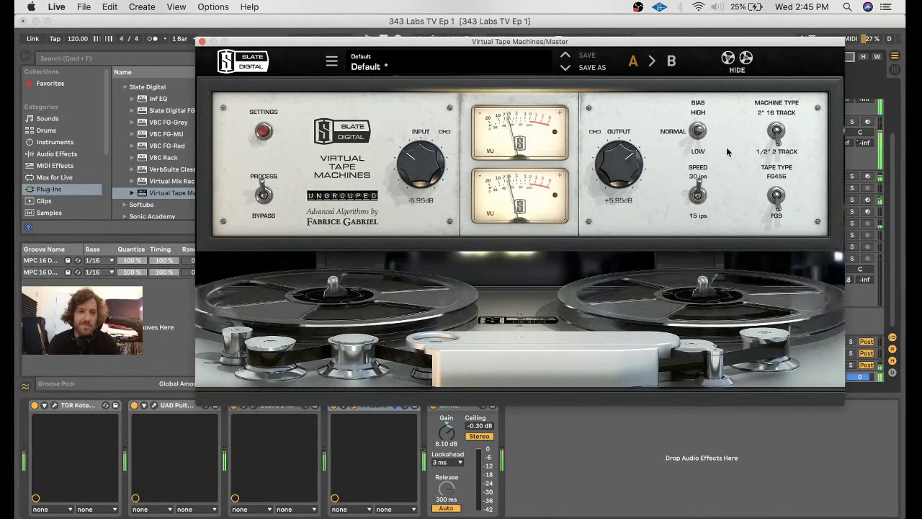
- Set the tape type to FG456, and audition the 2" 16 Track machine before settling on 1/2" 2 Track
click(775, 193)
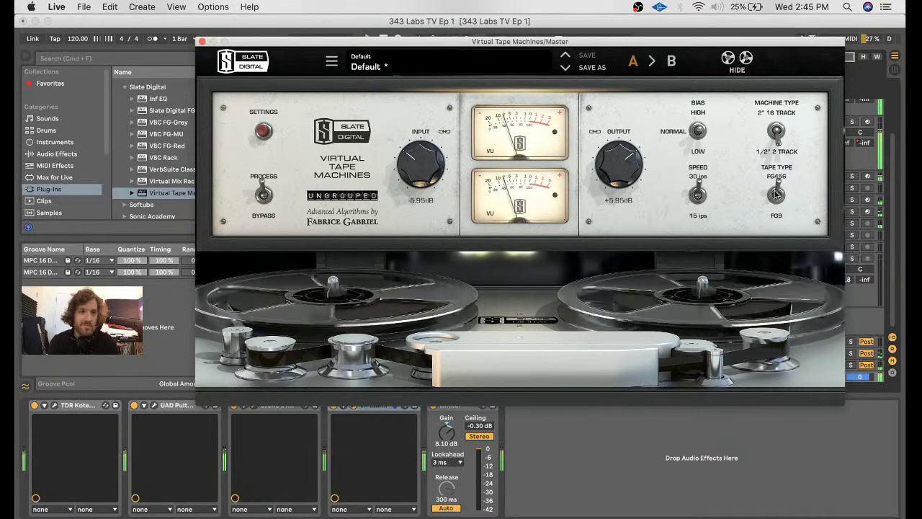
click(777, 129)
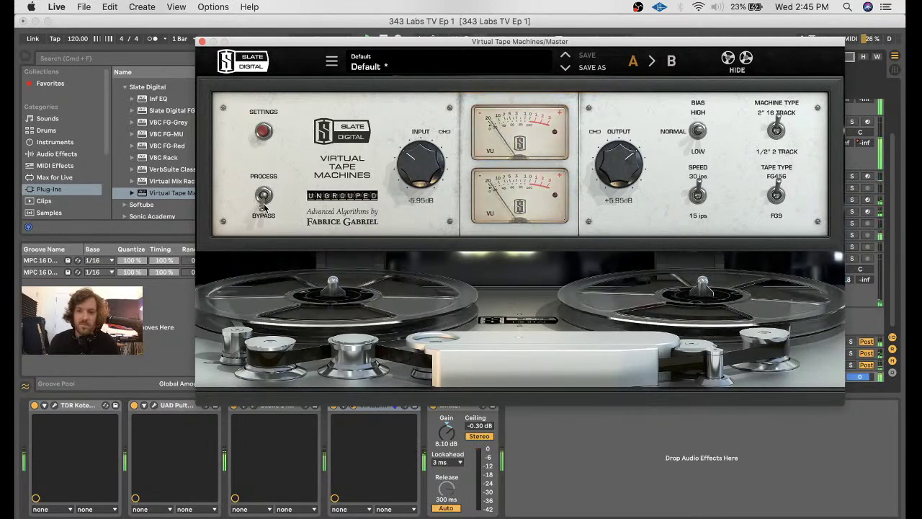
click(263, 195)
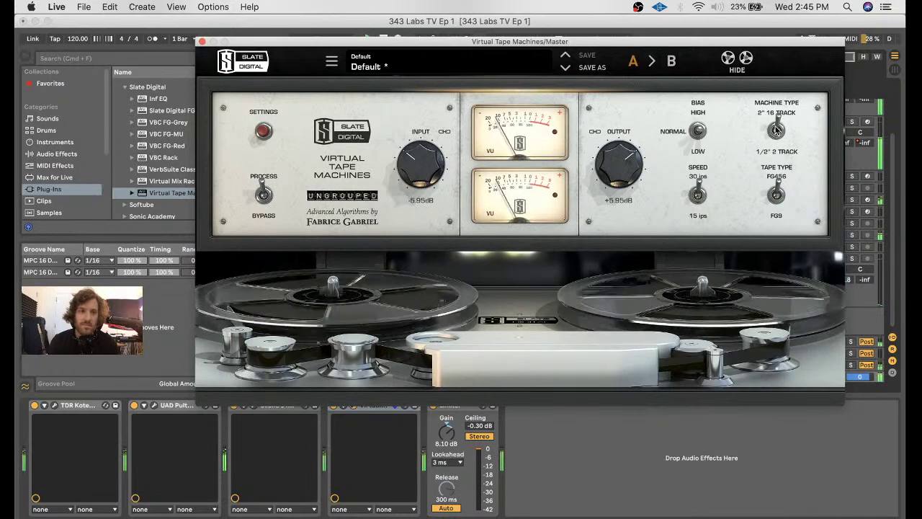
click(776, 129)
click(775, 130)
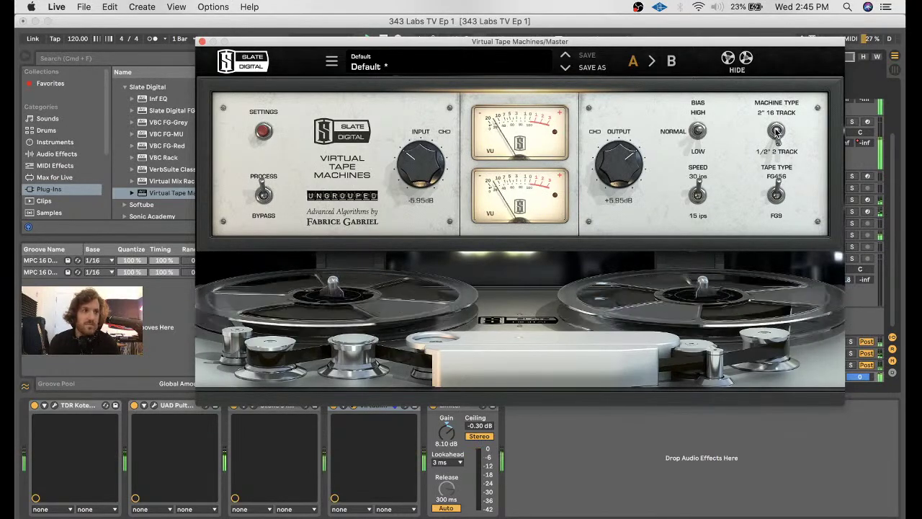
- Compare the FG456, 1/2" 2 Track tape sound bypassed and processed during playback
click(264, 195)
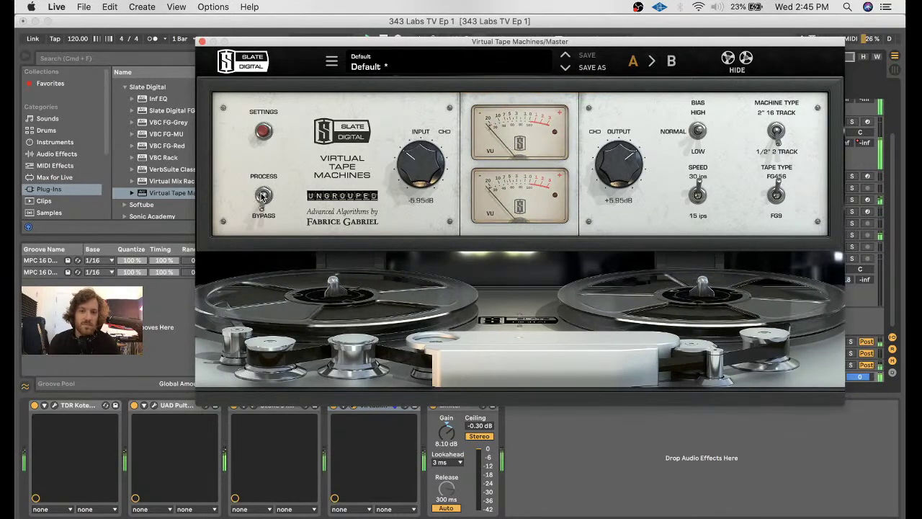
click(264, 195)
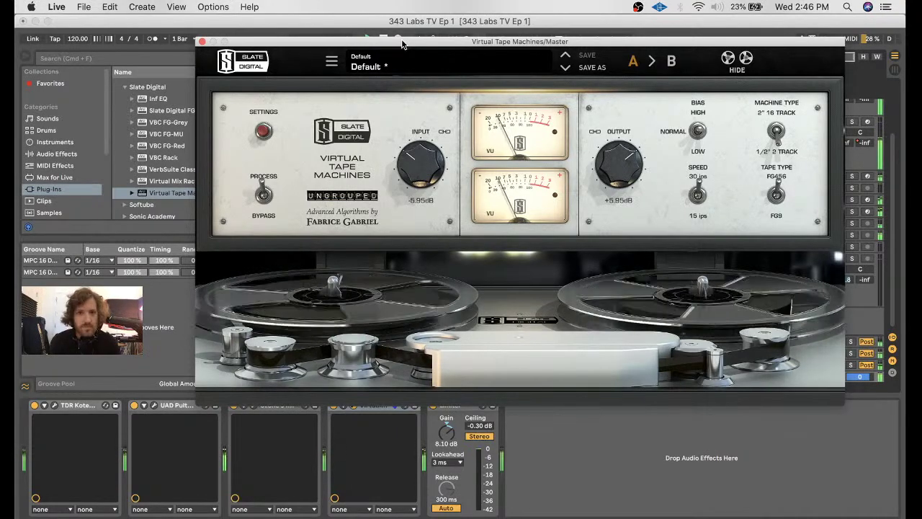
click(263, 196)
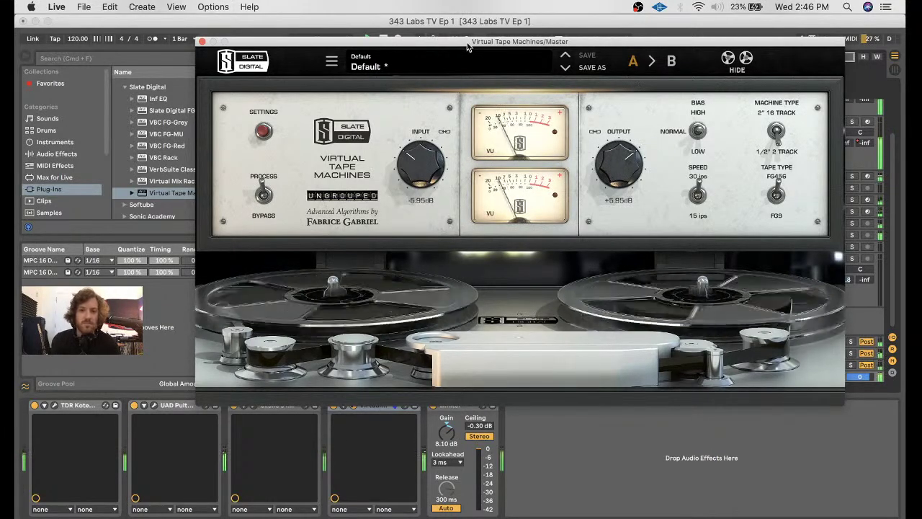
- Turn off the Limiter on the Master and close the Virtual Tape Machines window
drag(467, 46, 434, 23)
click(434, 406)
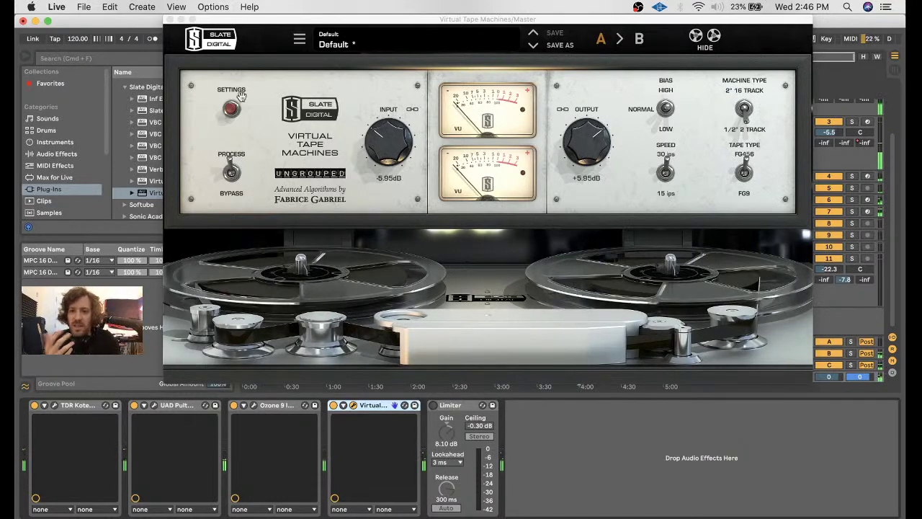
click(170, 18)
- Place the insert marker at bar 33 on the Bassline track and show that track's devices
scroll(295, 151, up, 2)
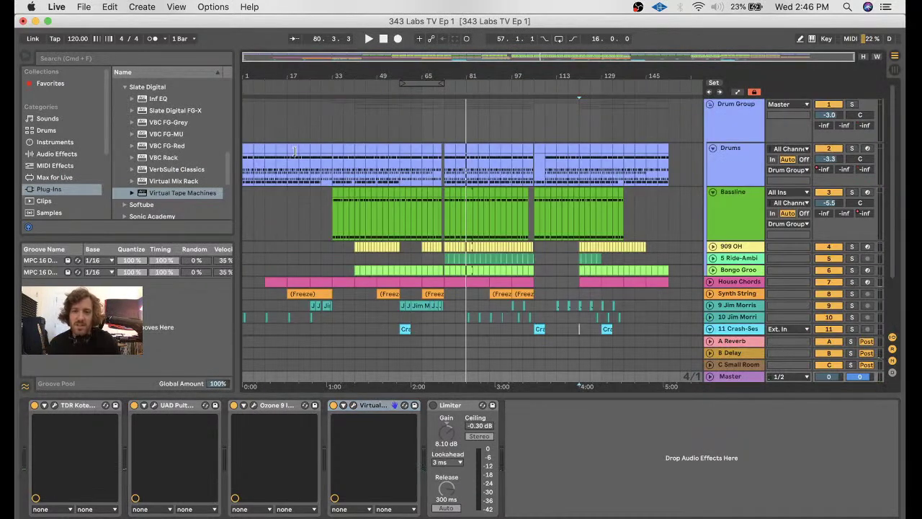
click(332, 227)
scroll(509, 198, down, 3)
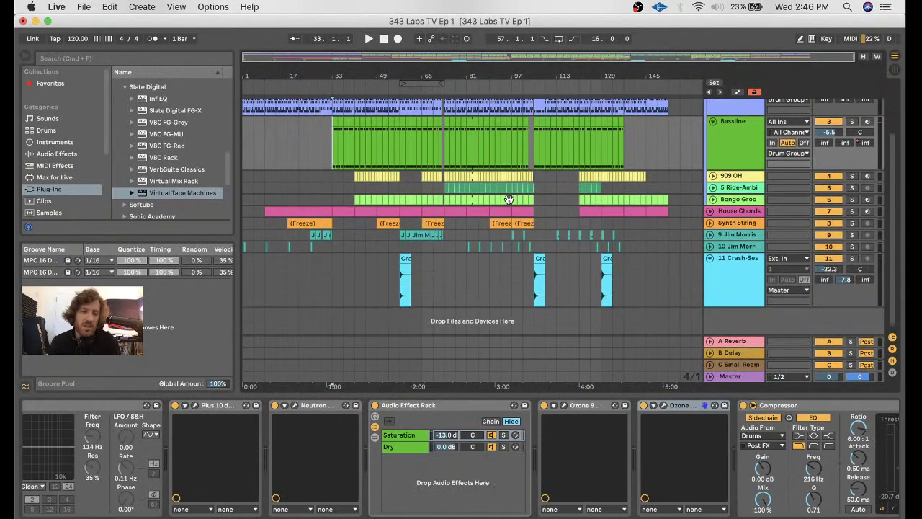
- Save the Live Set and return the playback position to the start of the arrangement
key(super+s)
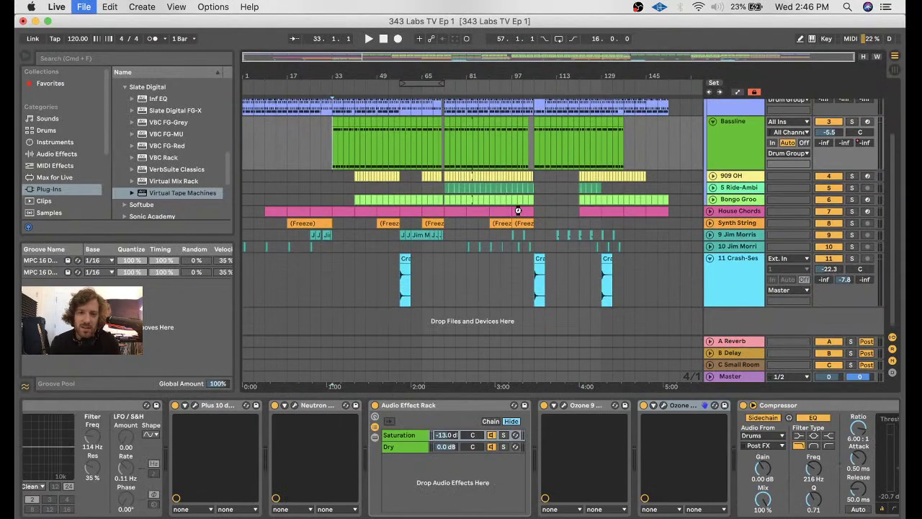
key(Home)
scroll(314, 207, up, 3)
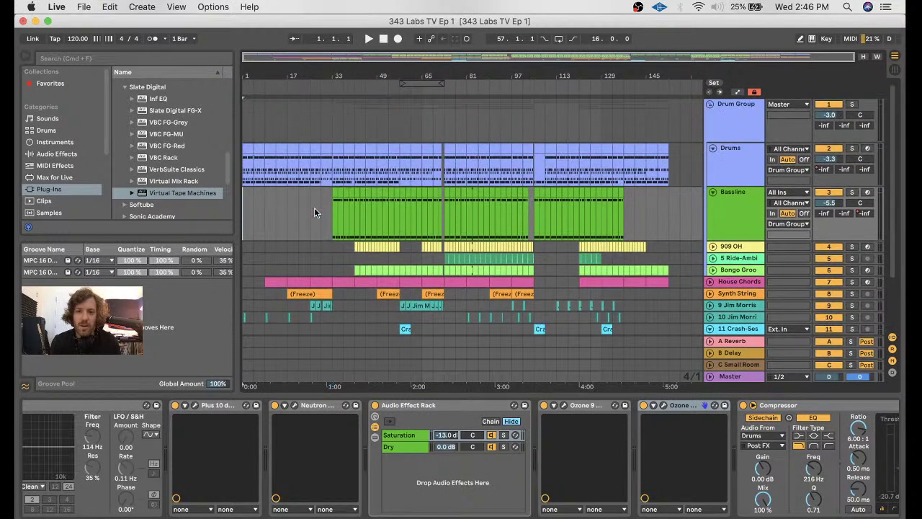